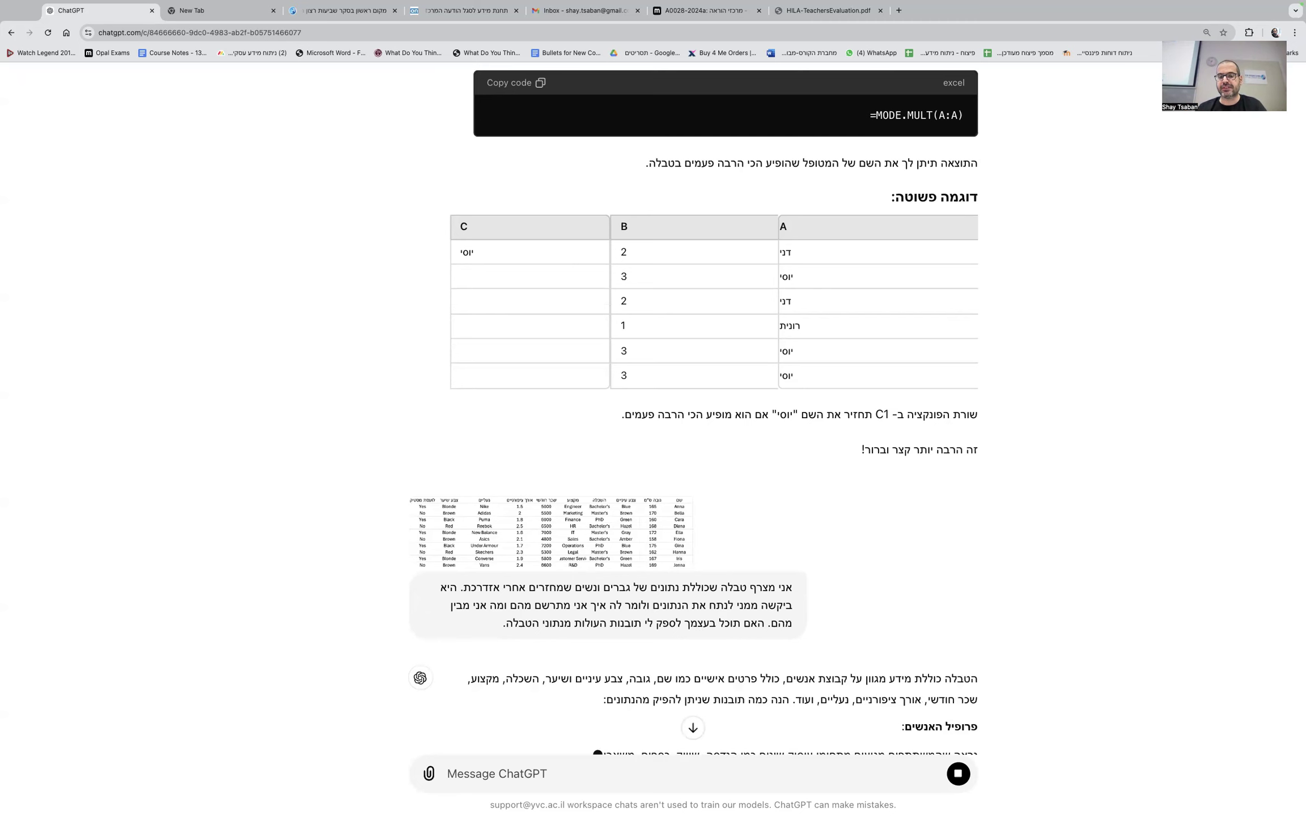
Step: Read ChatGPT's insights on the uploaded table, covering people's profile, height and salary, and hair and eye color
scroll(717, 652, "down", 2)
scroll(717, 652, "down", 1)
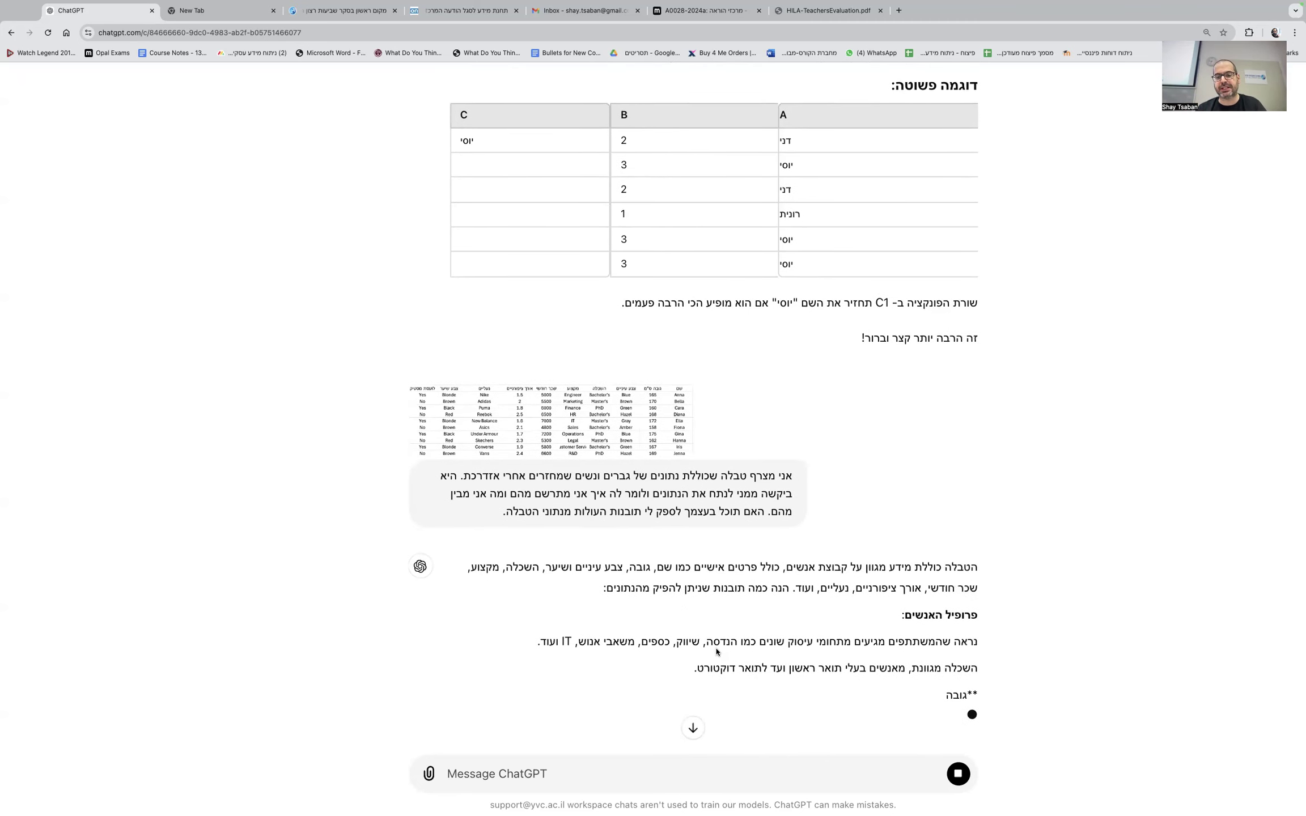
scroll(717, 648, "down", 1)
scroll(716, 648, "down", 2)
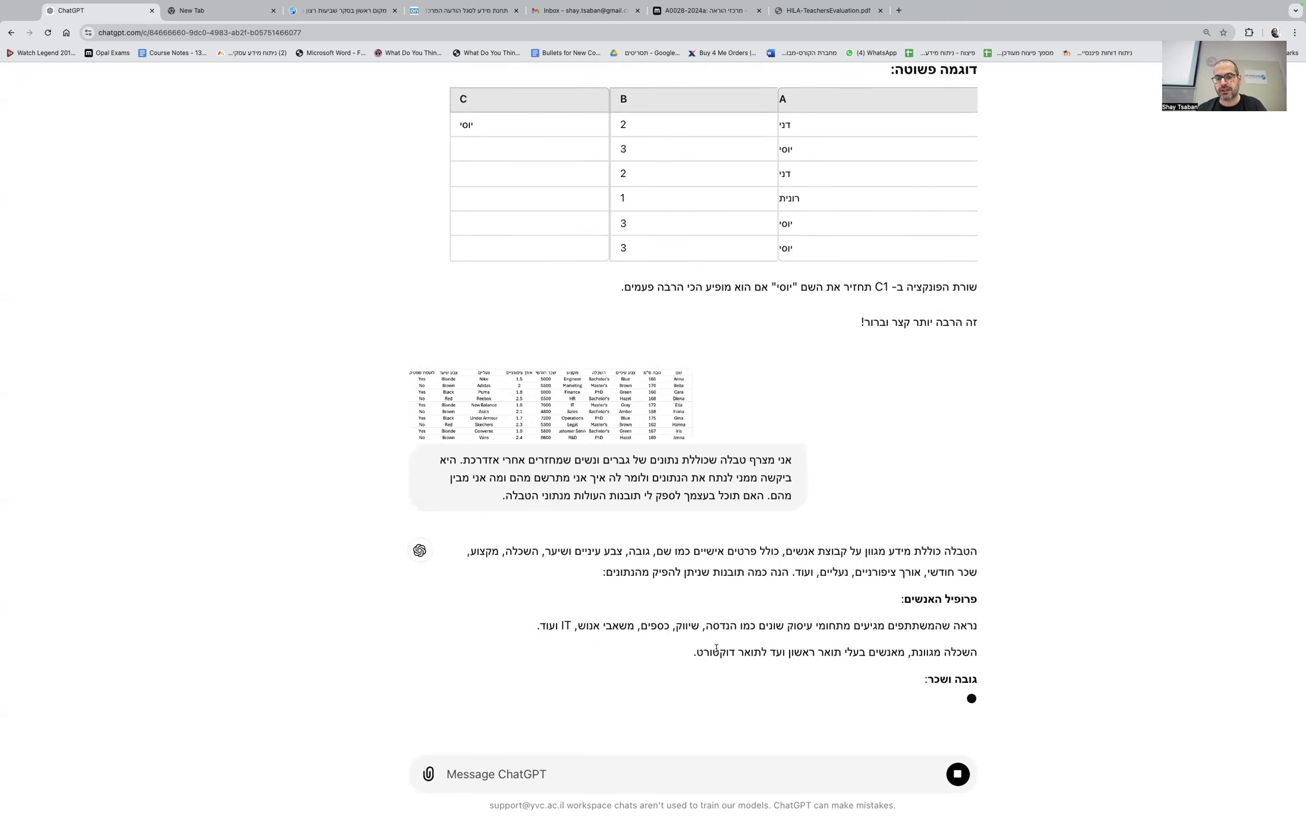
scroll(716, 648, "up", 3)
scroll(716, 648, "down", 3)
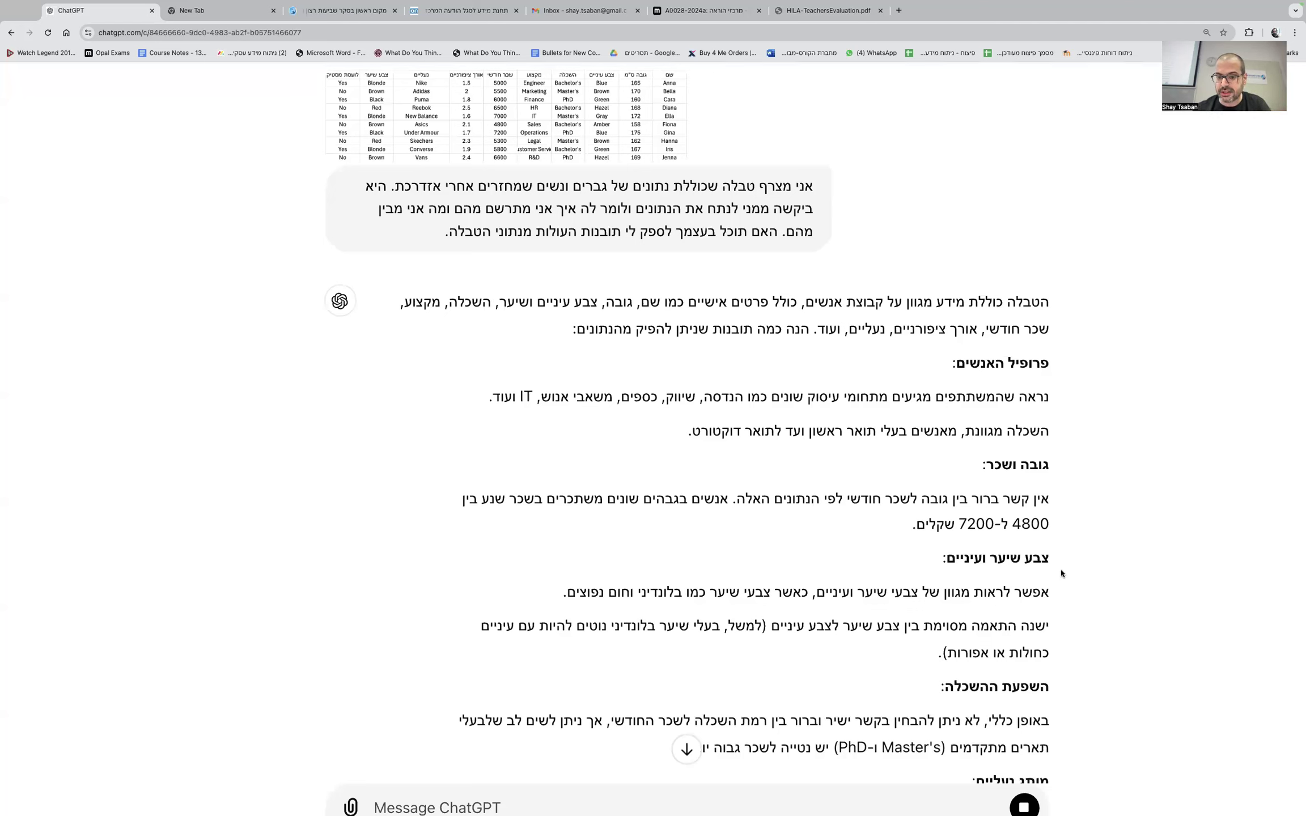
left_click_drag(1050, 591, 866, 631)
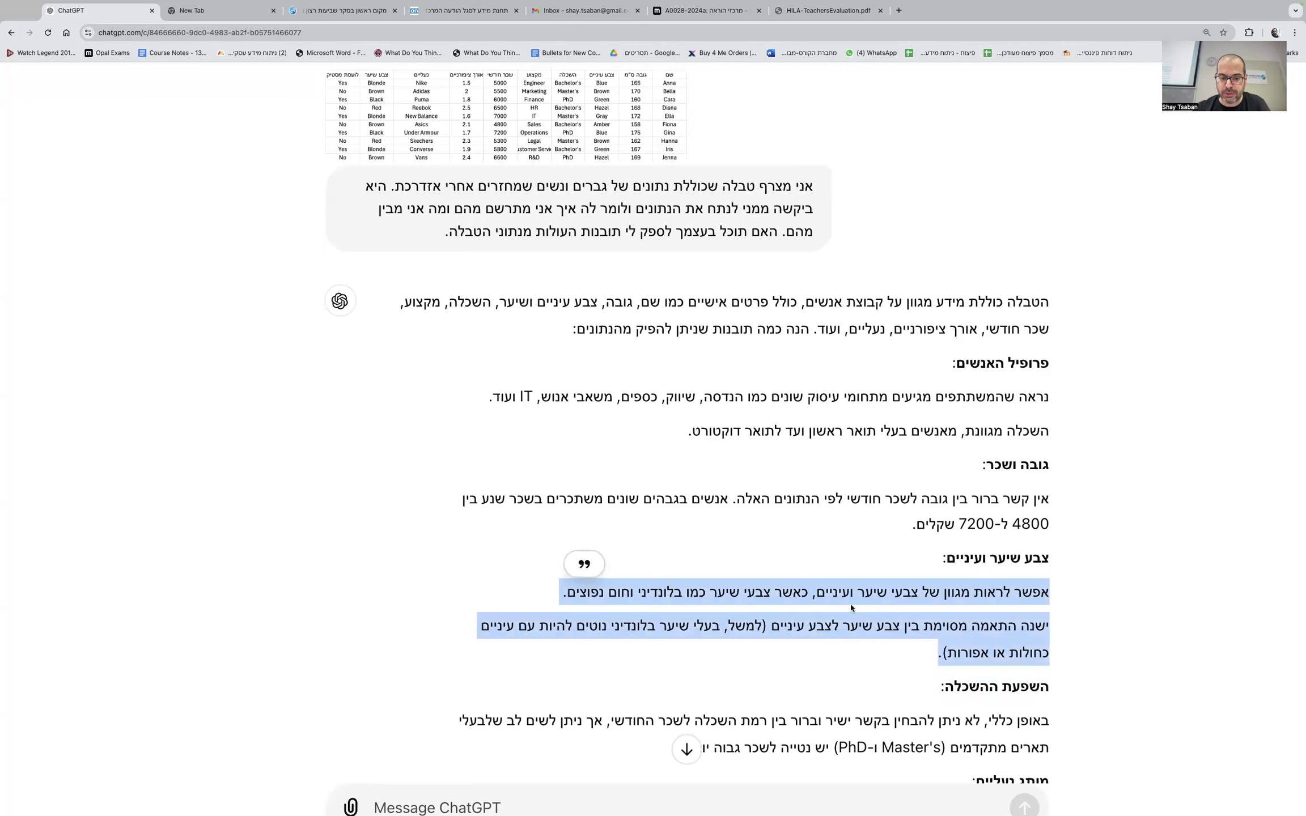
left_click(863, 655)
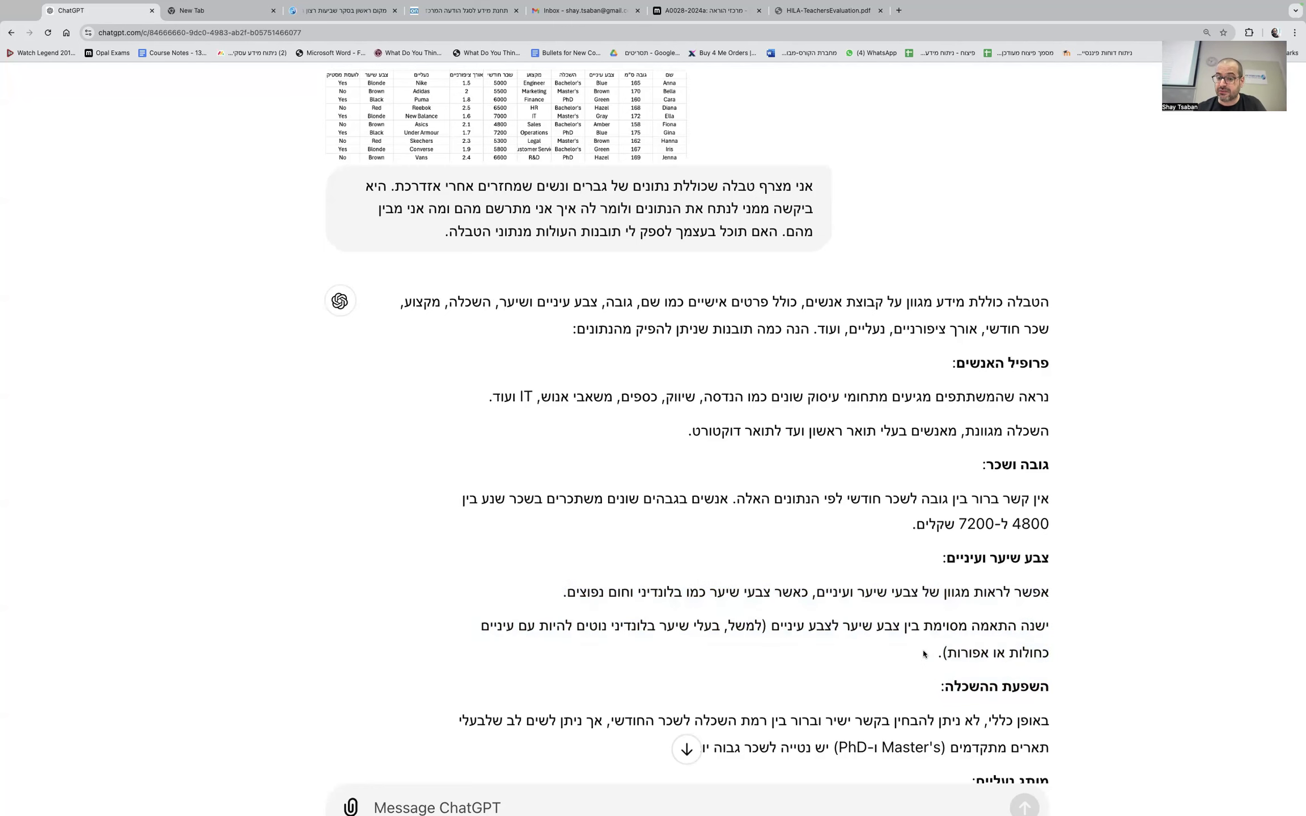
scroll(924, 654, "down", 4)
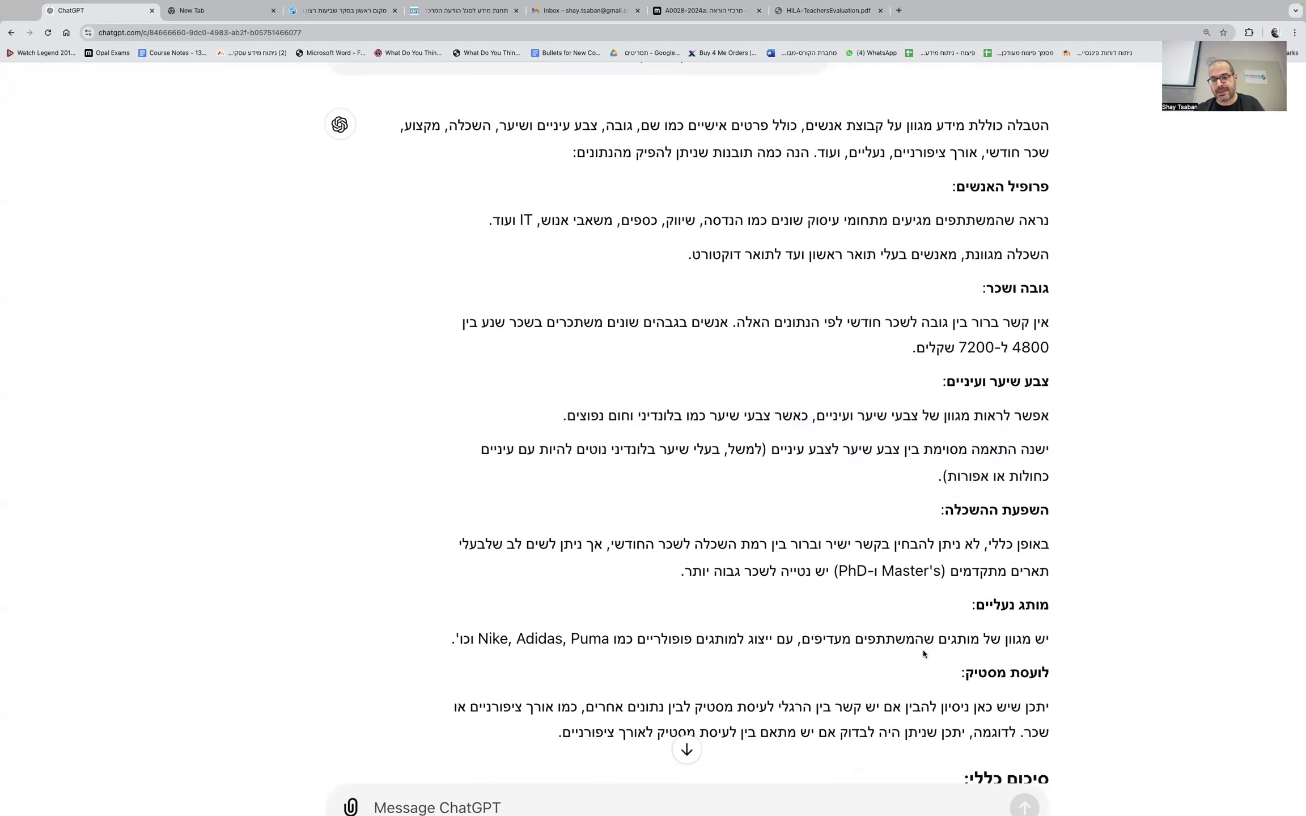
Step: Review the answer's education, shoe brand and gum-chewing sections and its general summary, highlighting the paragraphs being discussed
left_click_drag(1052, 546, 592, 581)
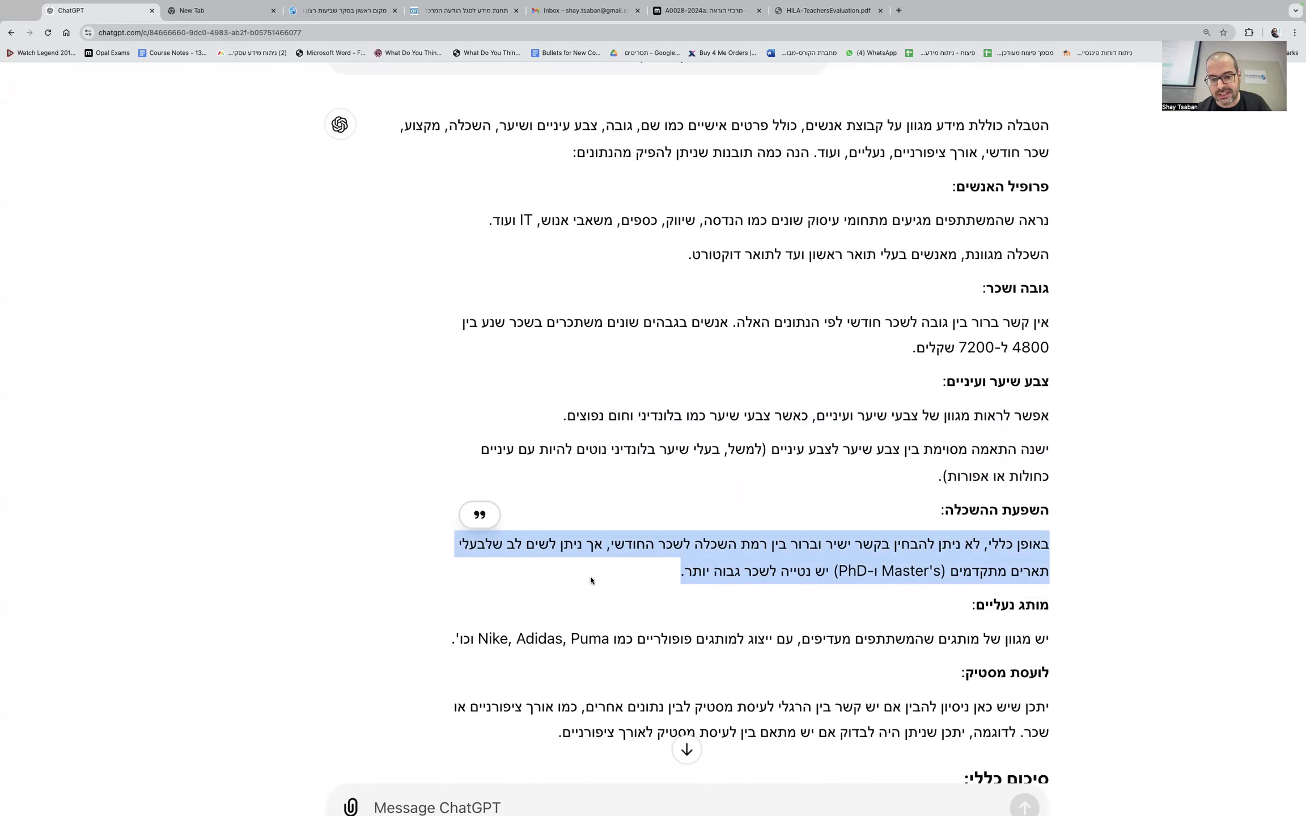
scroll(667, 594, "down", 2)
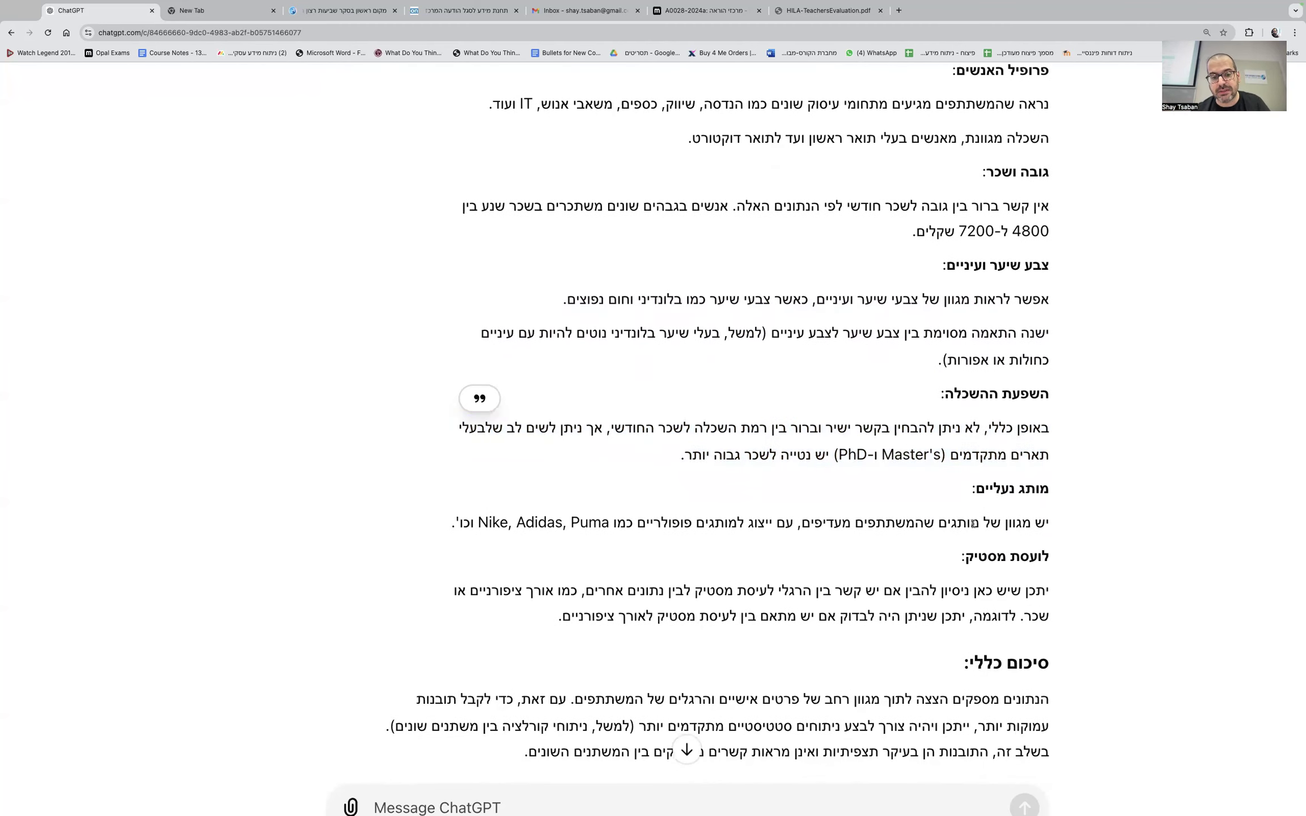
triple_click(973, 522)
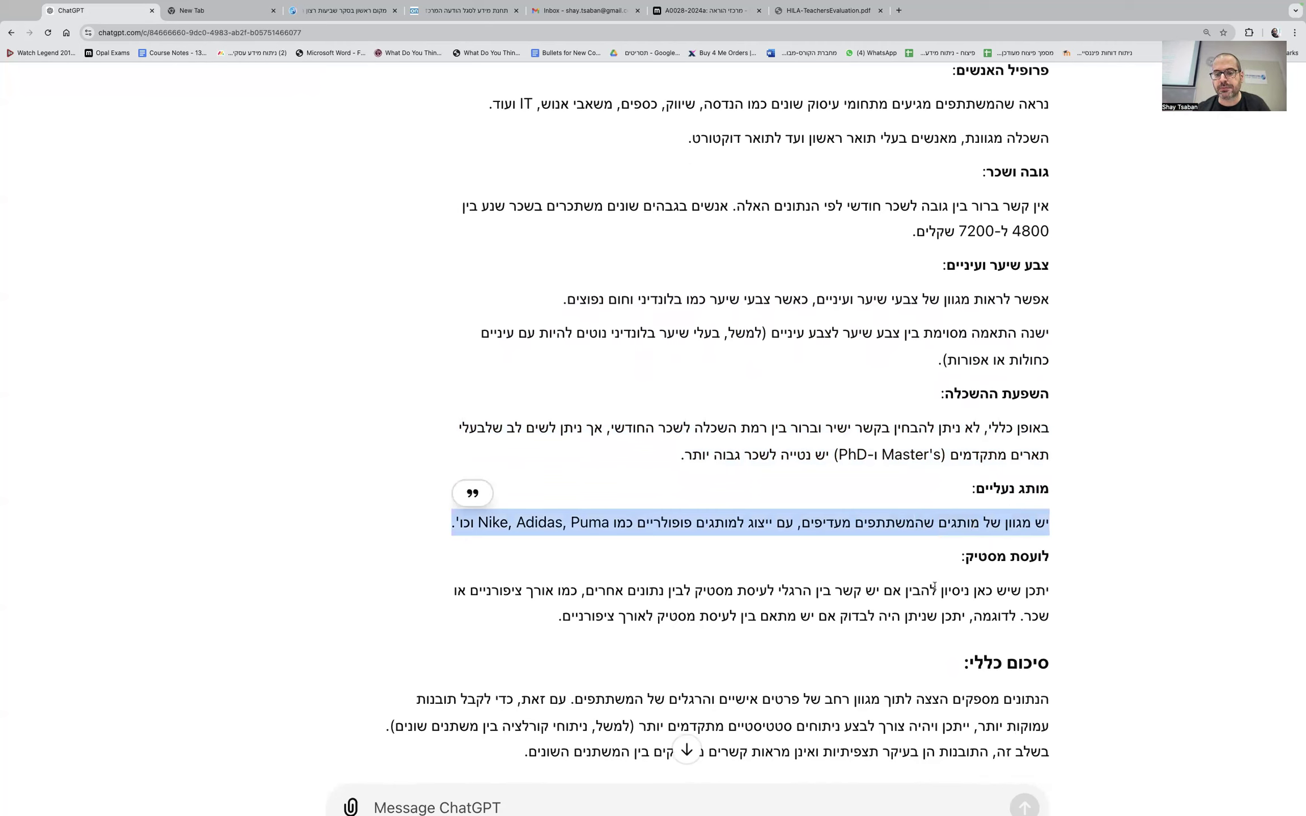
double_click(958, 591)
triple_click(964, 598)
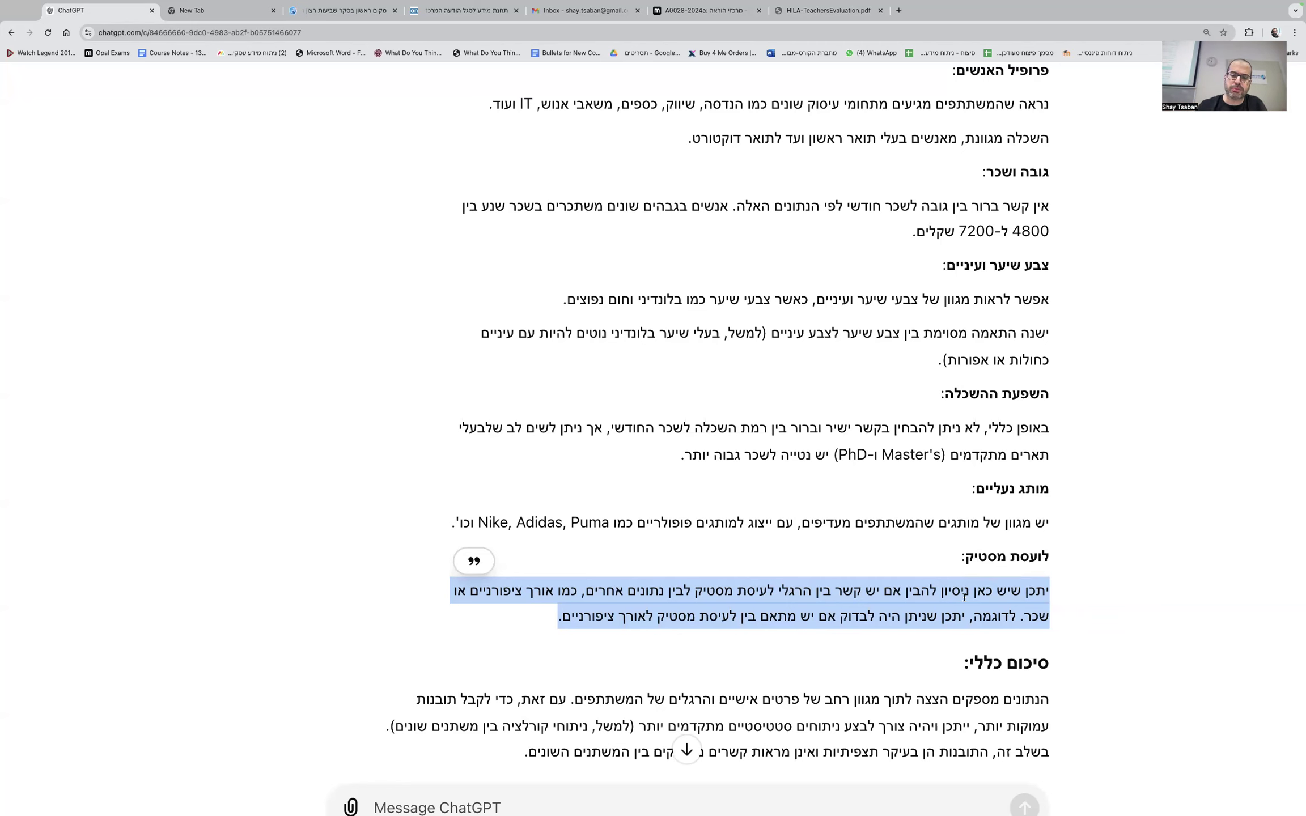
scroll(964, 597, "down", 2)
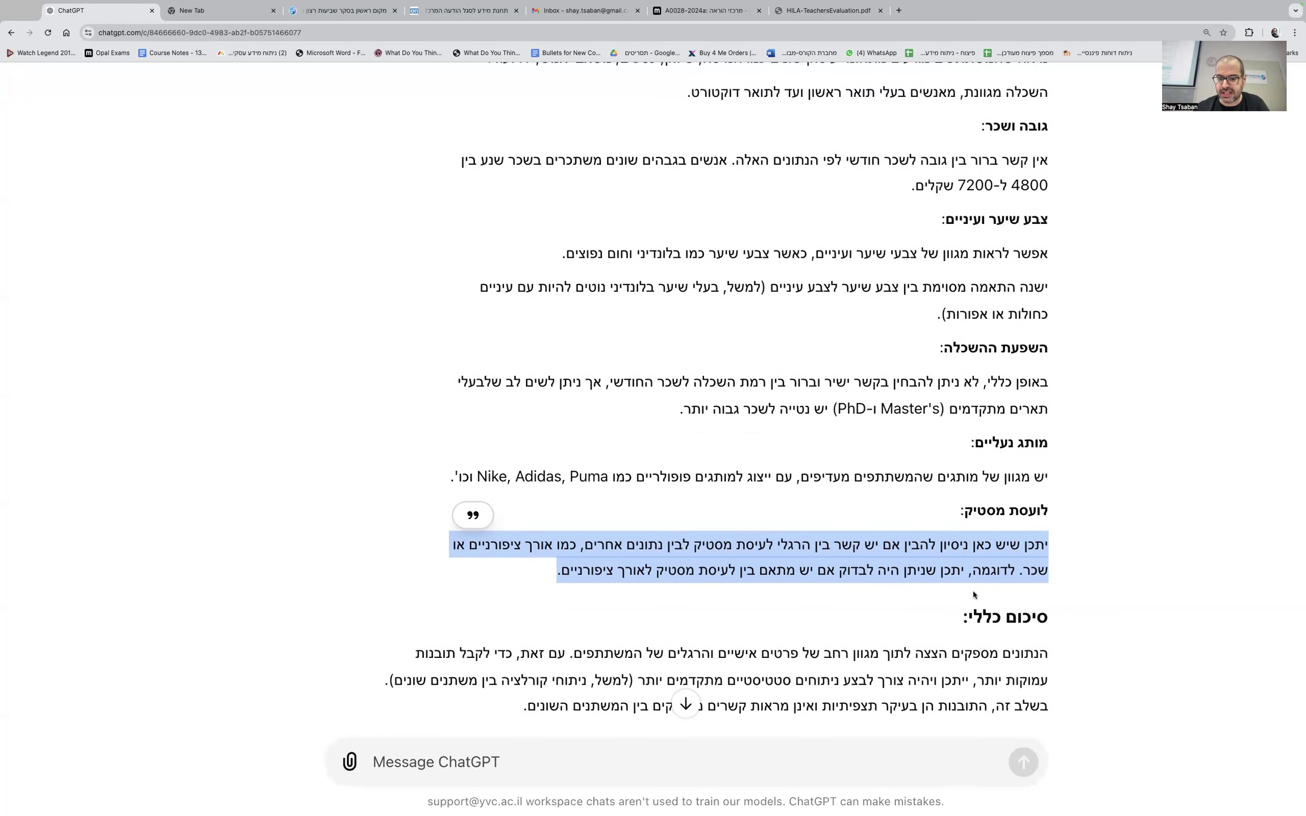
left_click(938, 673)
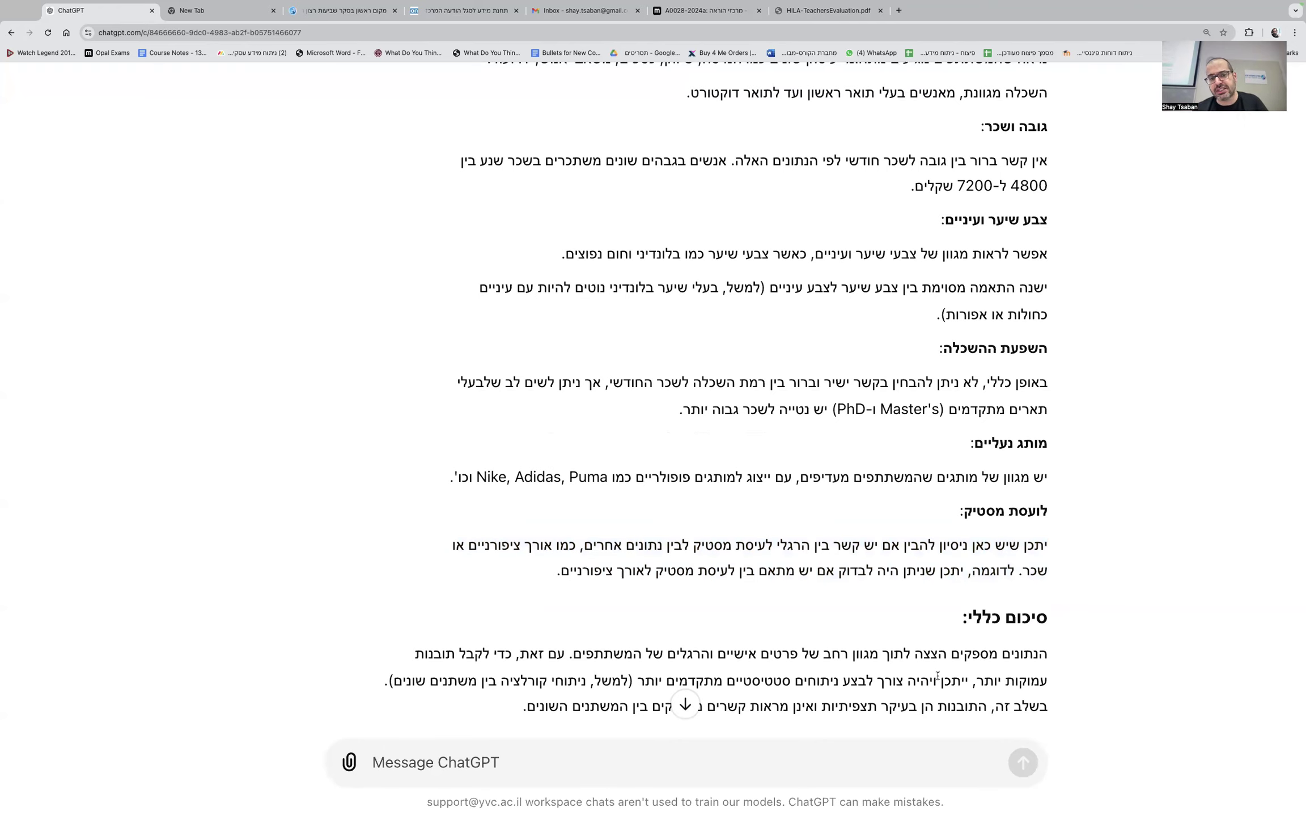
scroll(938, 674, "up", 3)
scroll(938, 676, "up", 2)
scroll(938, 676, "down", 5)
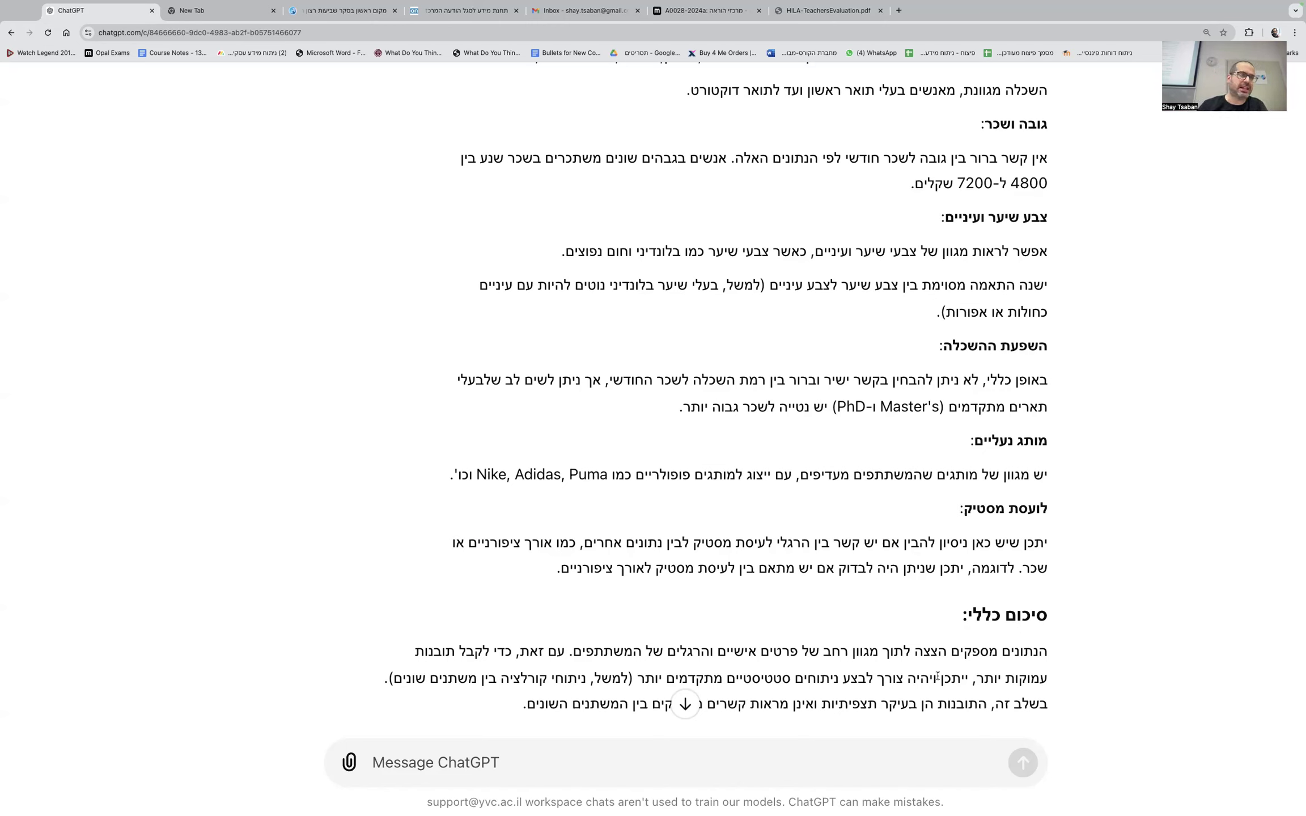
Step: Send the prompt "אילו פונקציות אקסל היית ממליץ לי ליישם על טבלת הנתונים כדי להסיק מסקנות ולהציג את הנתונים באופן יותר תמציתי"
mouse_move(904, 811)
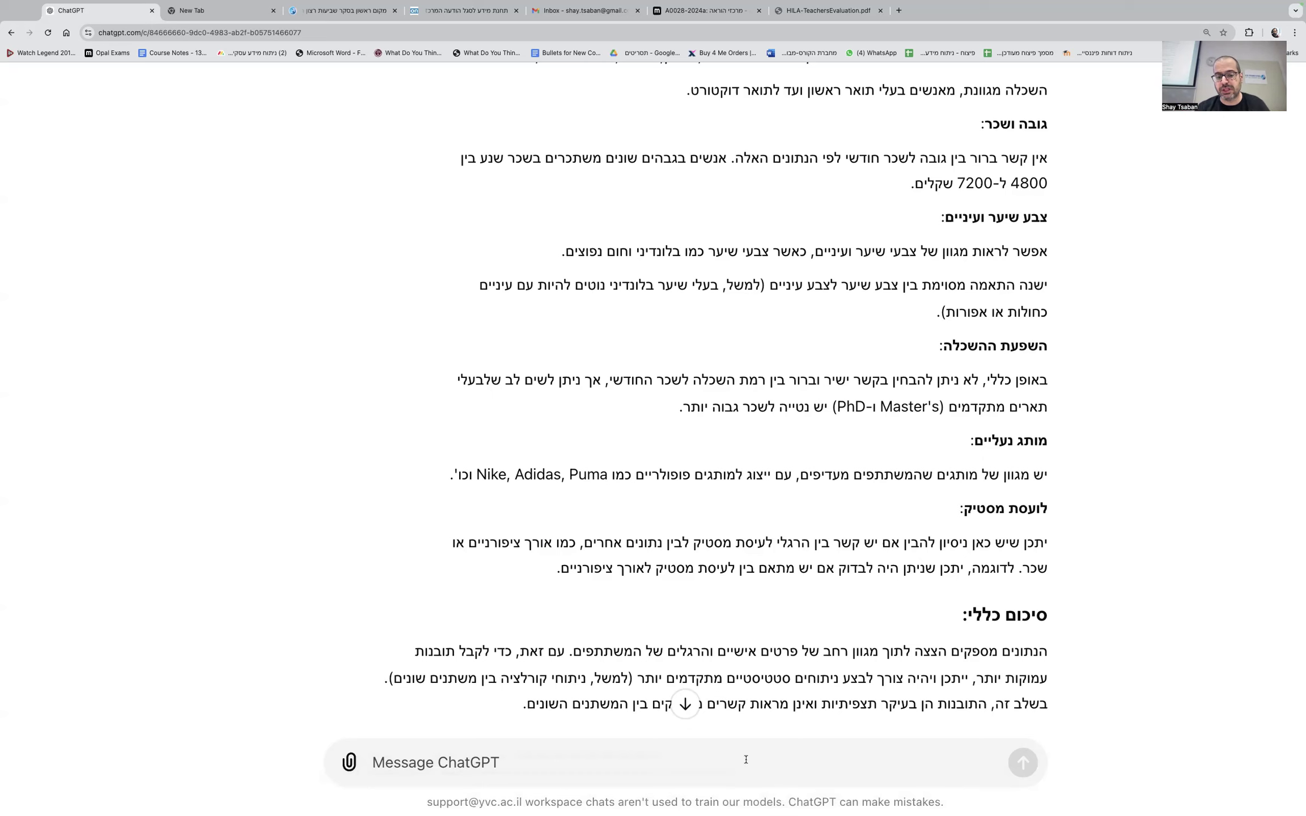
scroll(791, 648, "down", 3)
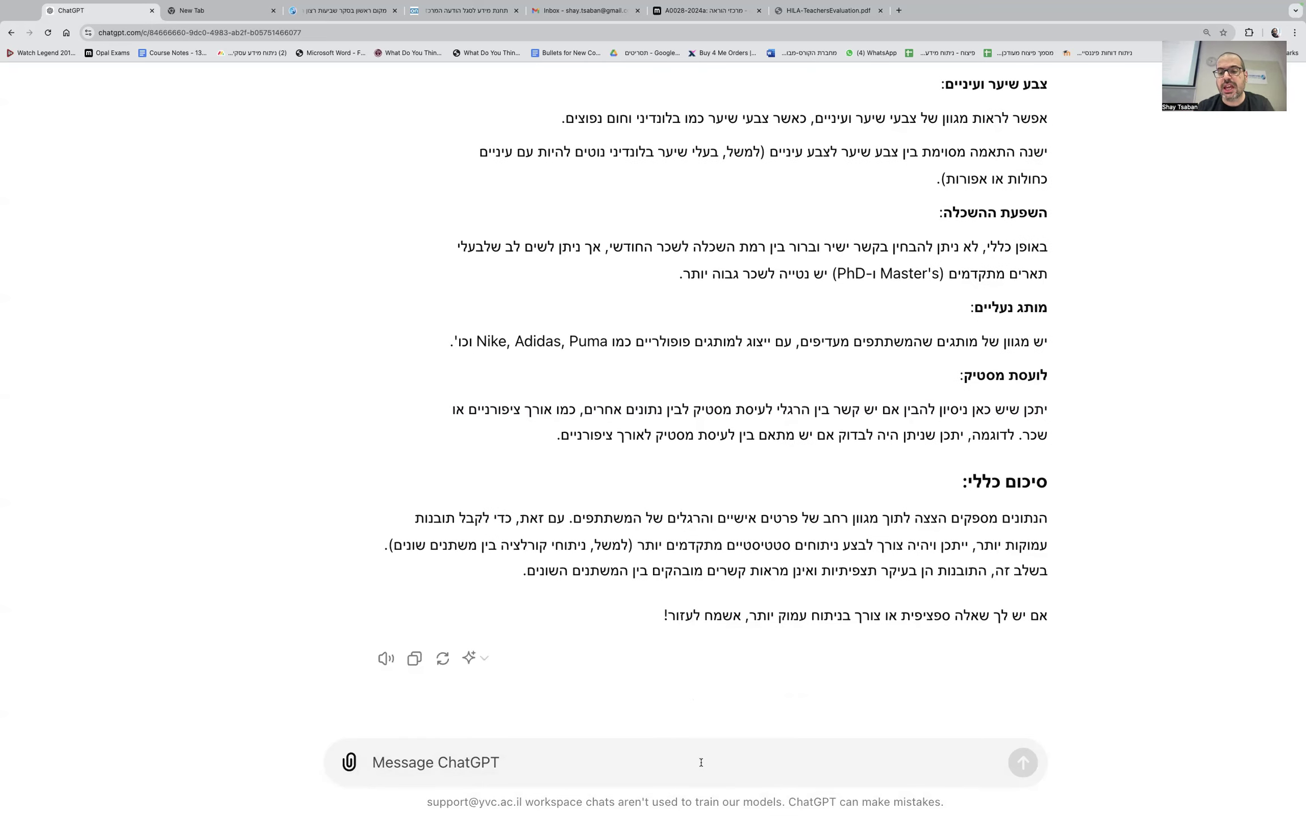
left_click(701, 762)
type("אילו פונקציות אקסל היית ממליץ לי ליישם על טבלת הנתונים כחי להסיק מסקנות ולהציג את הנתונים באופן יותר תמציתי")
key("Return")
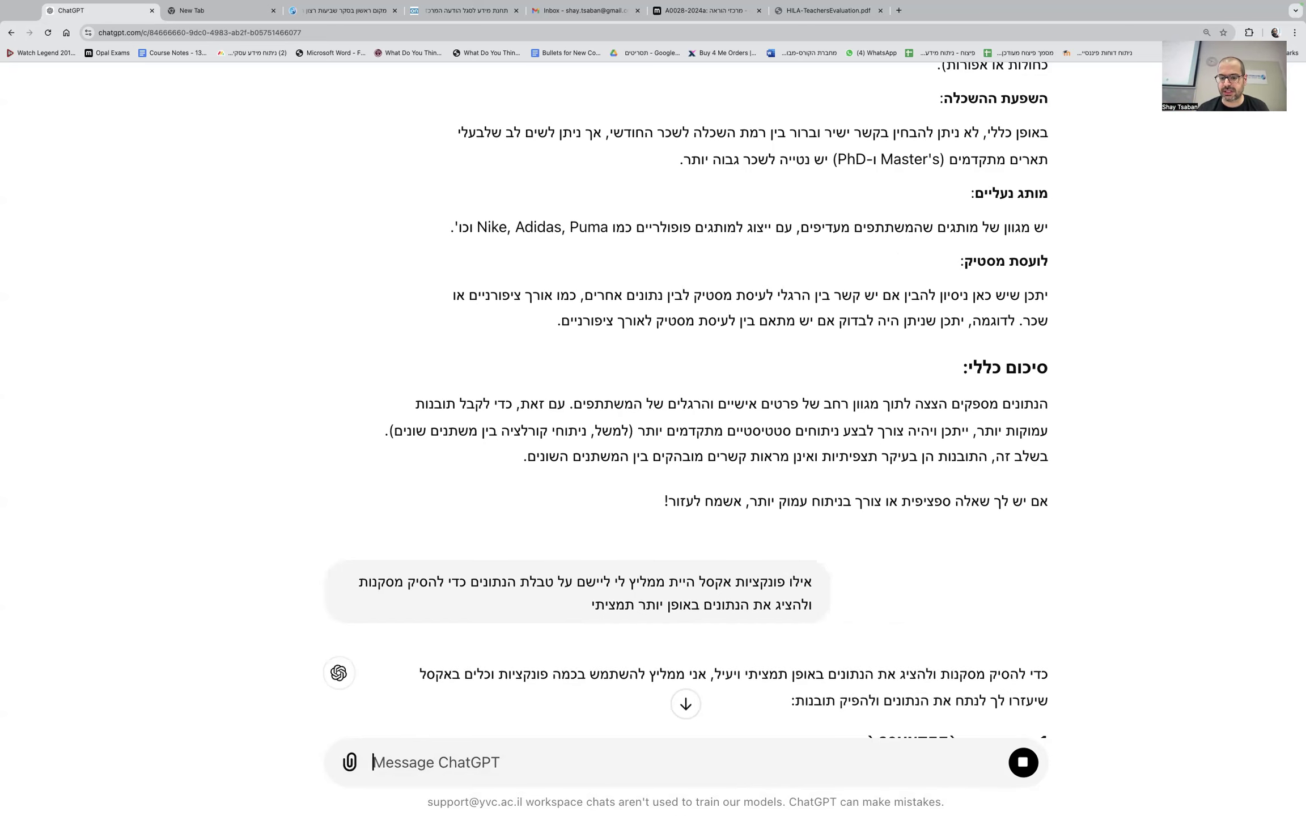
scroll(792, 635, "down", 3)
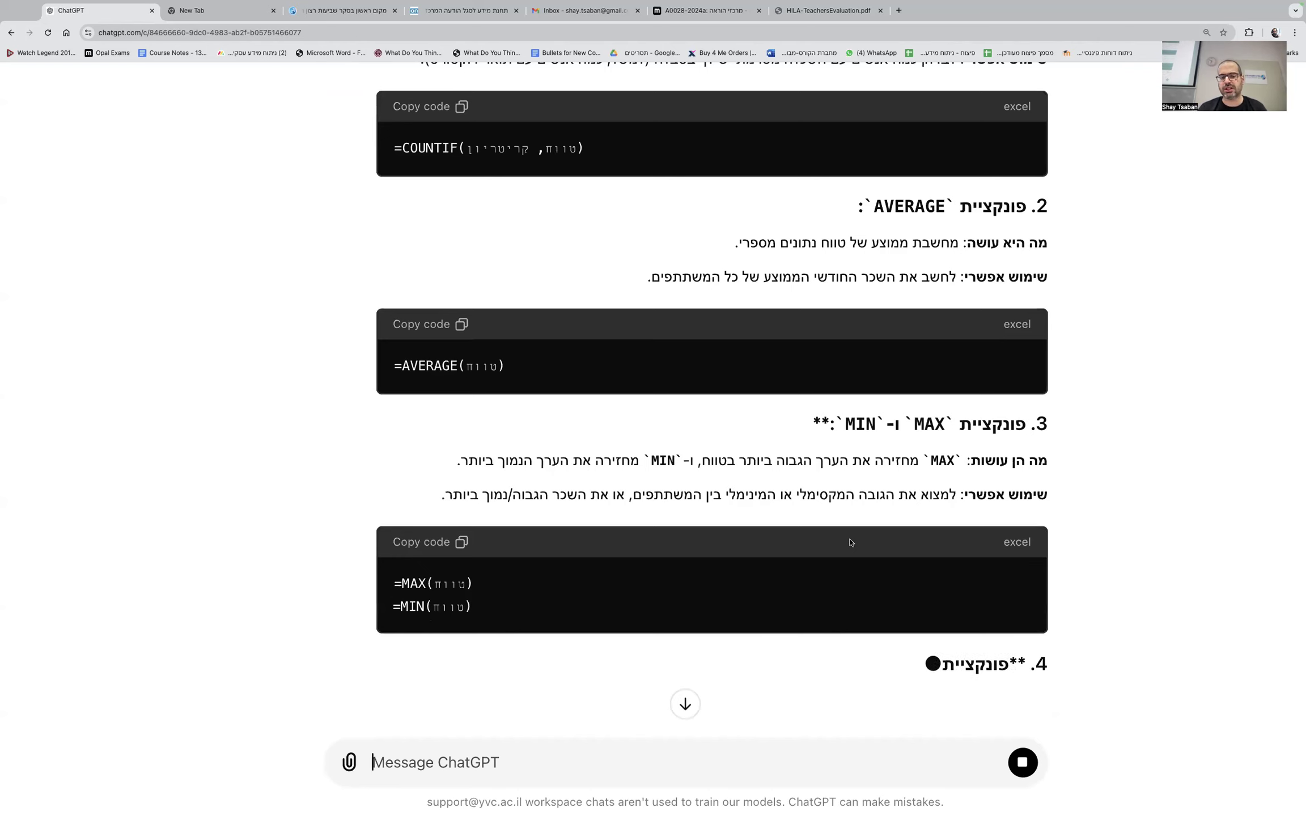
Step: Switch to the Excel course workbook and review the function explanation, screenshot and questions notes on the מפגש 6 sheet
mouse_move(797, 811)
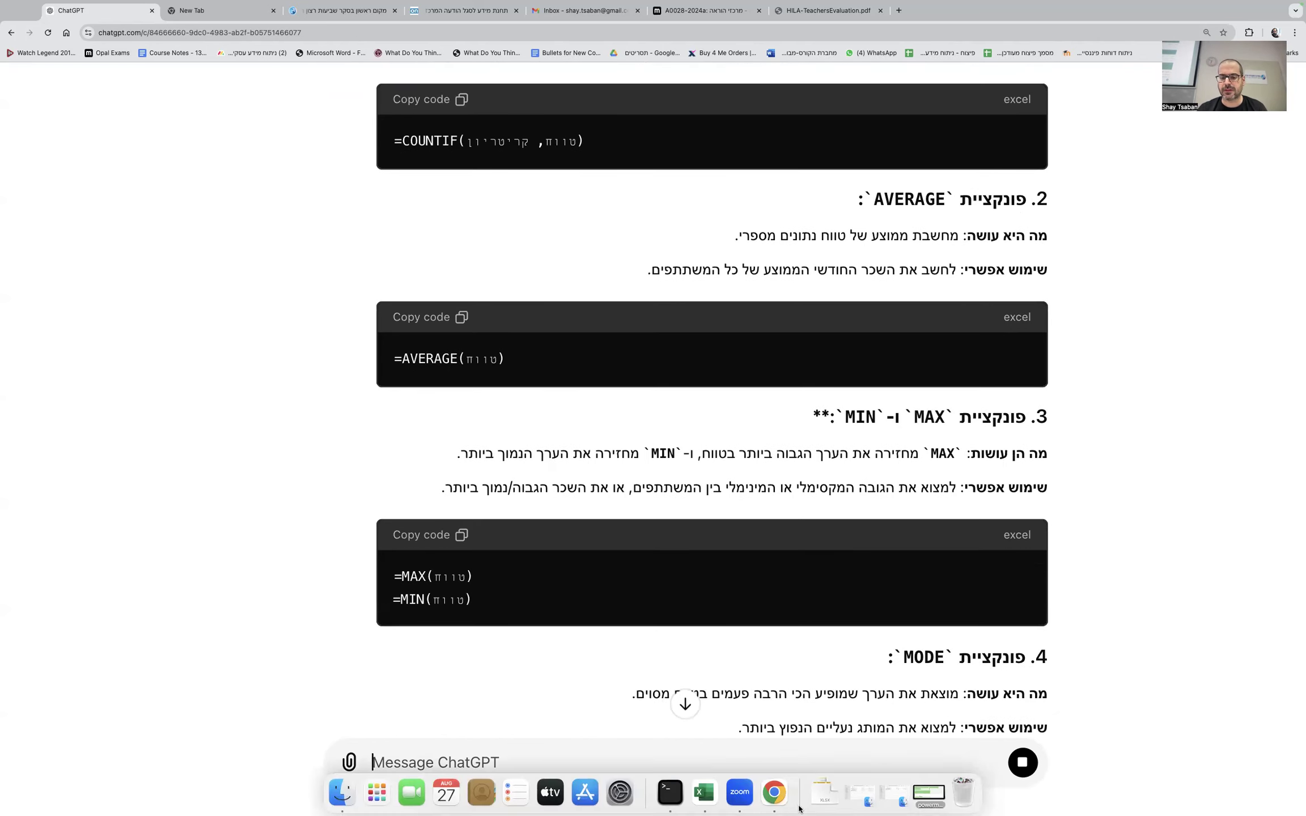
left_click(703, 794)
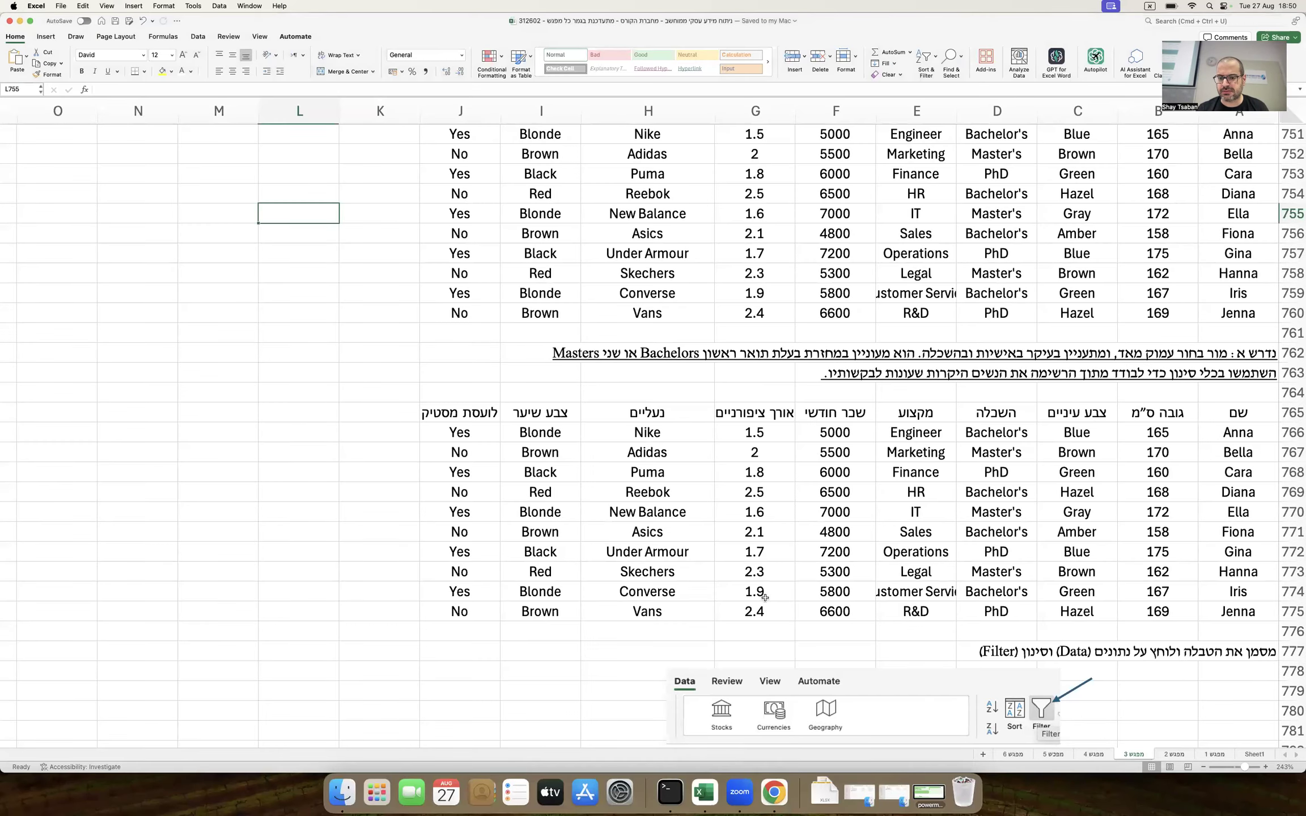
scroll(765, 598, "down", 5)
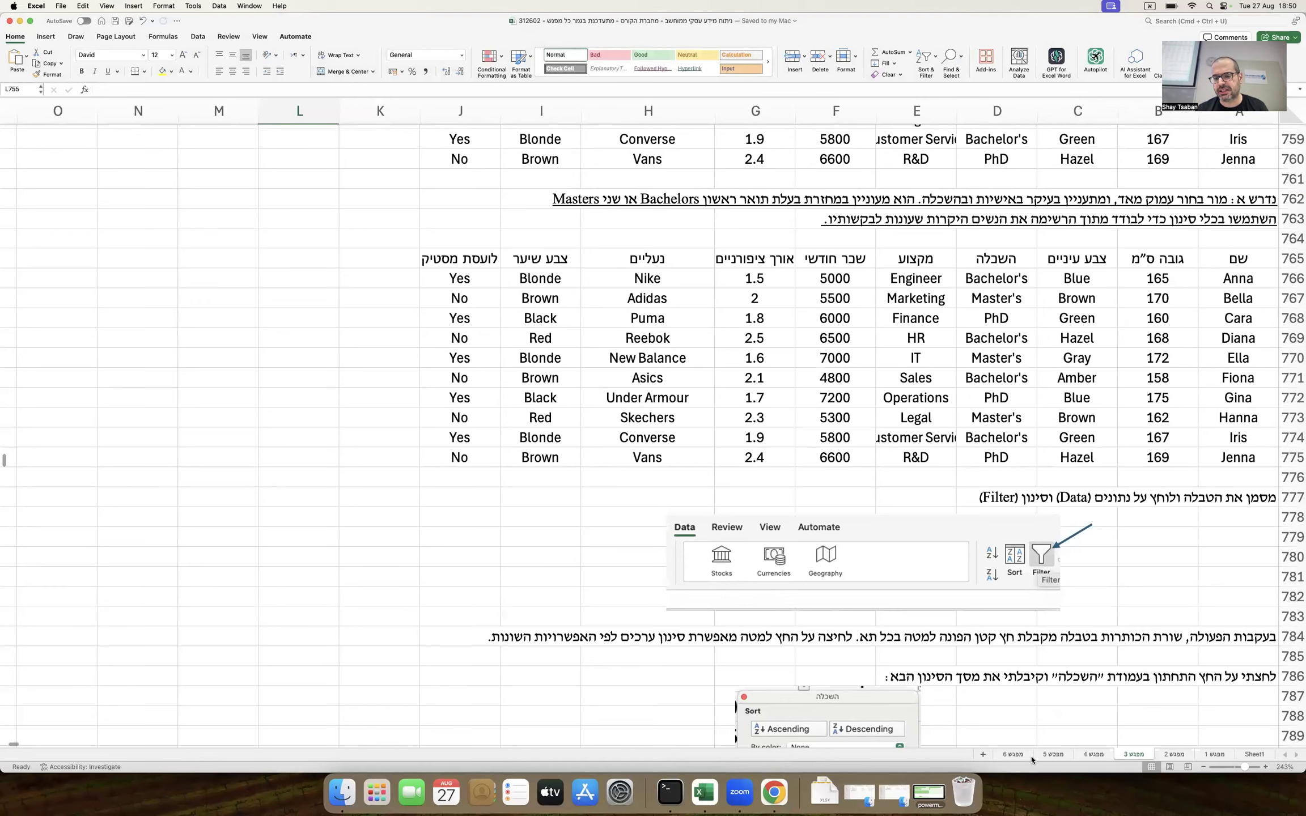
left_click(1022, 756)
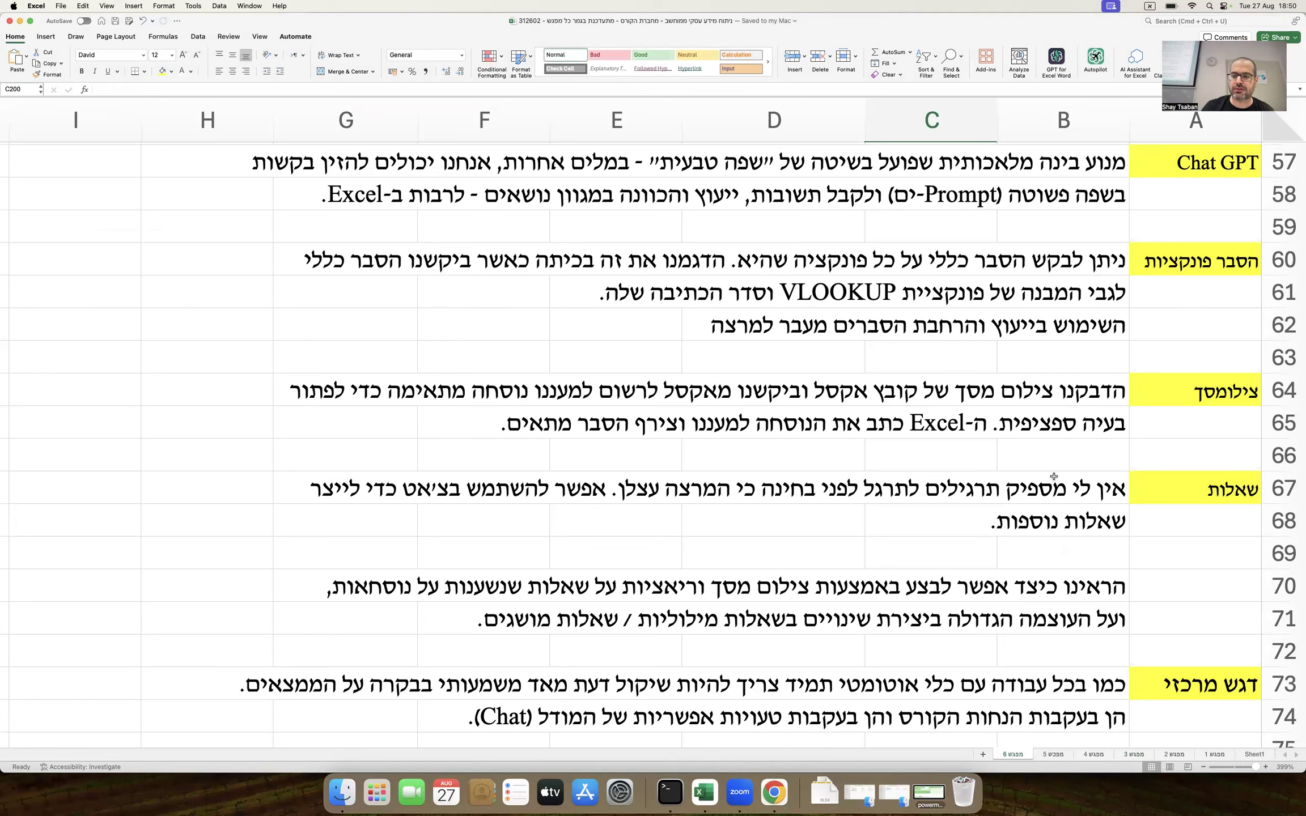
left_click_drag(1205, 260, 907, 363)
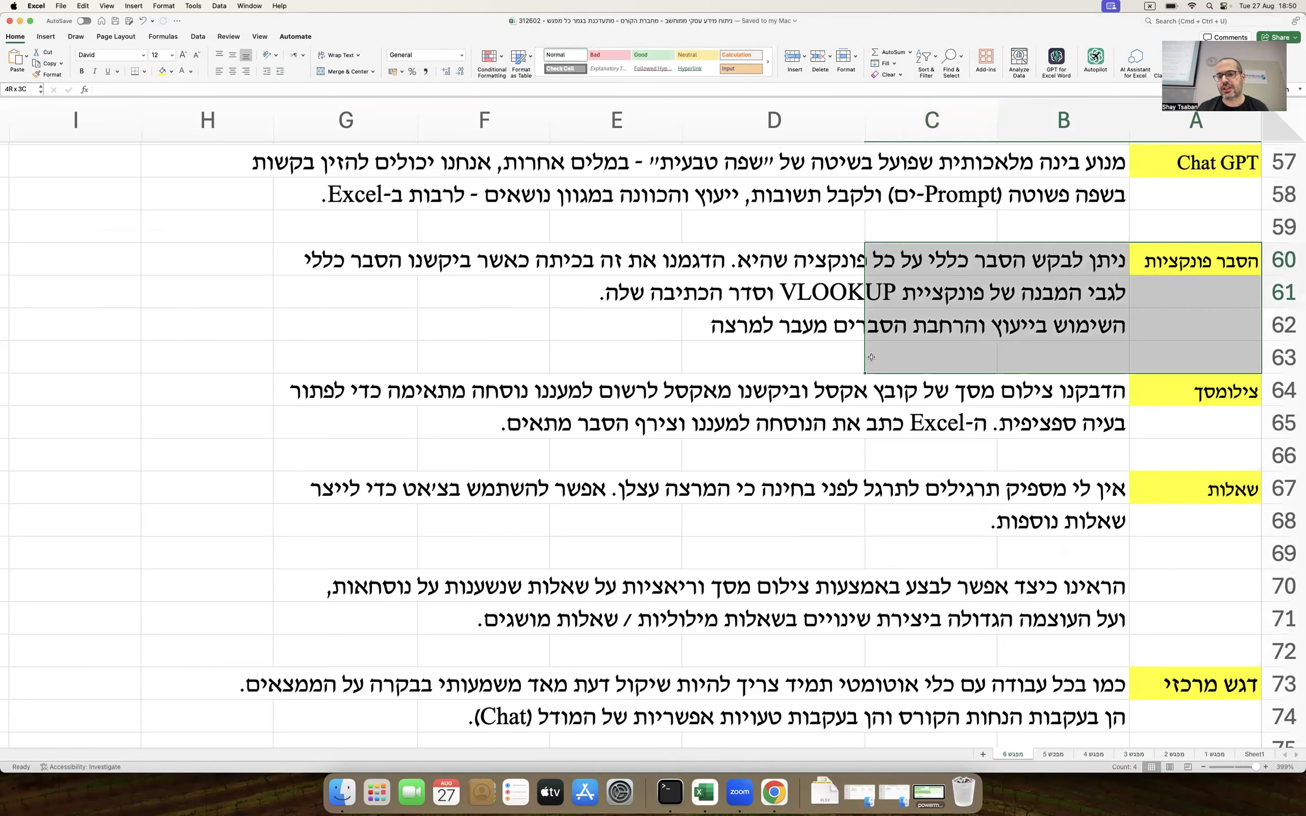
left_click_drag(1146, 385, 712, 417)
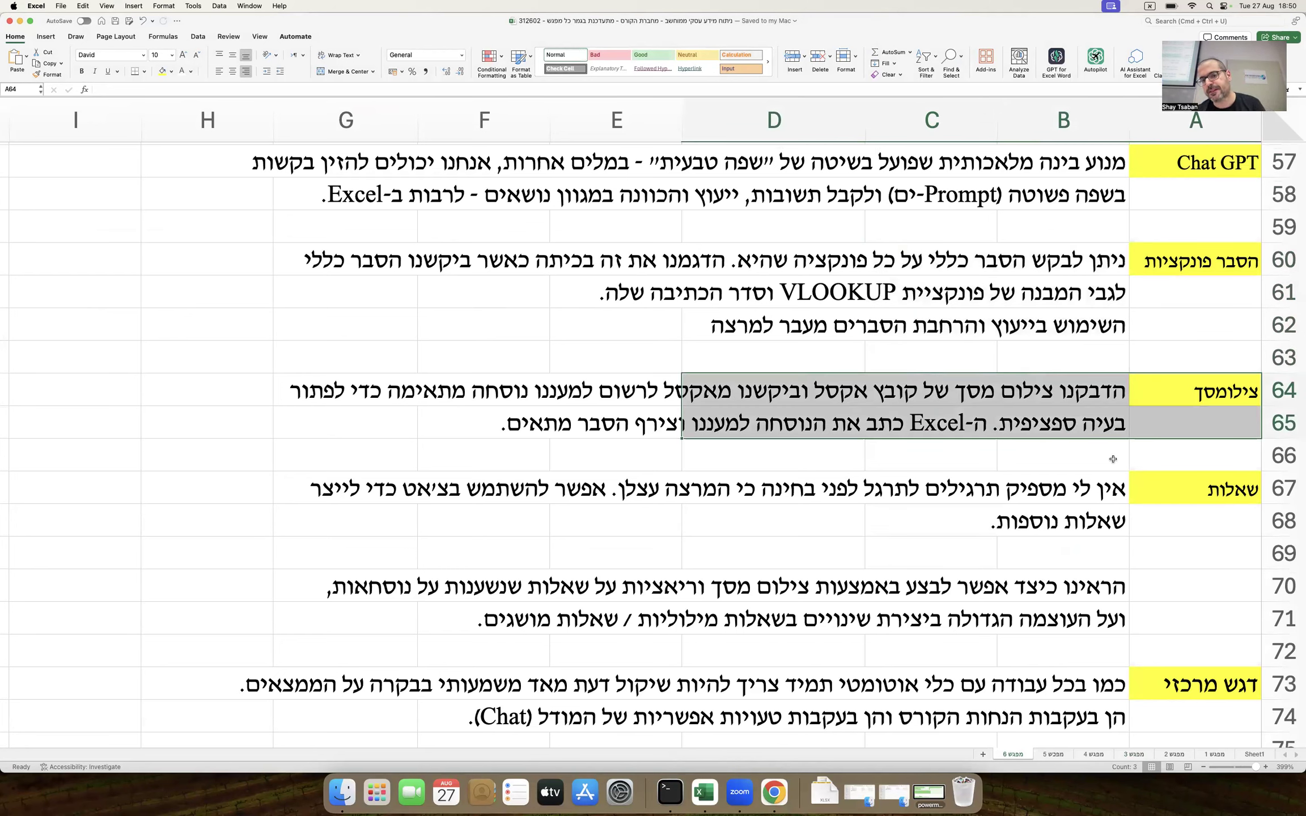
left_click_drag(1173, 479, 922, 613)
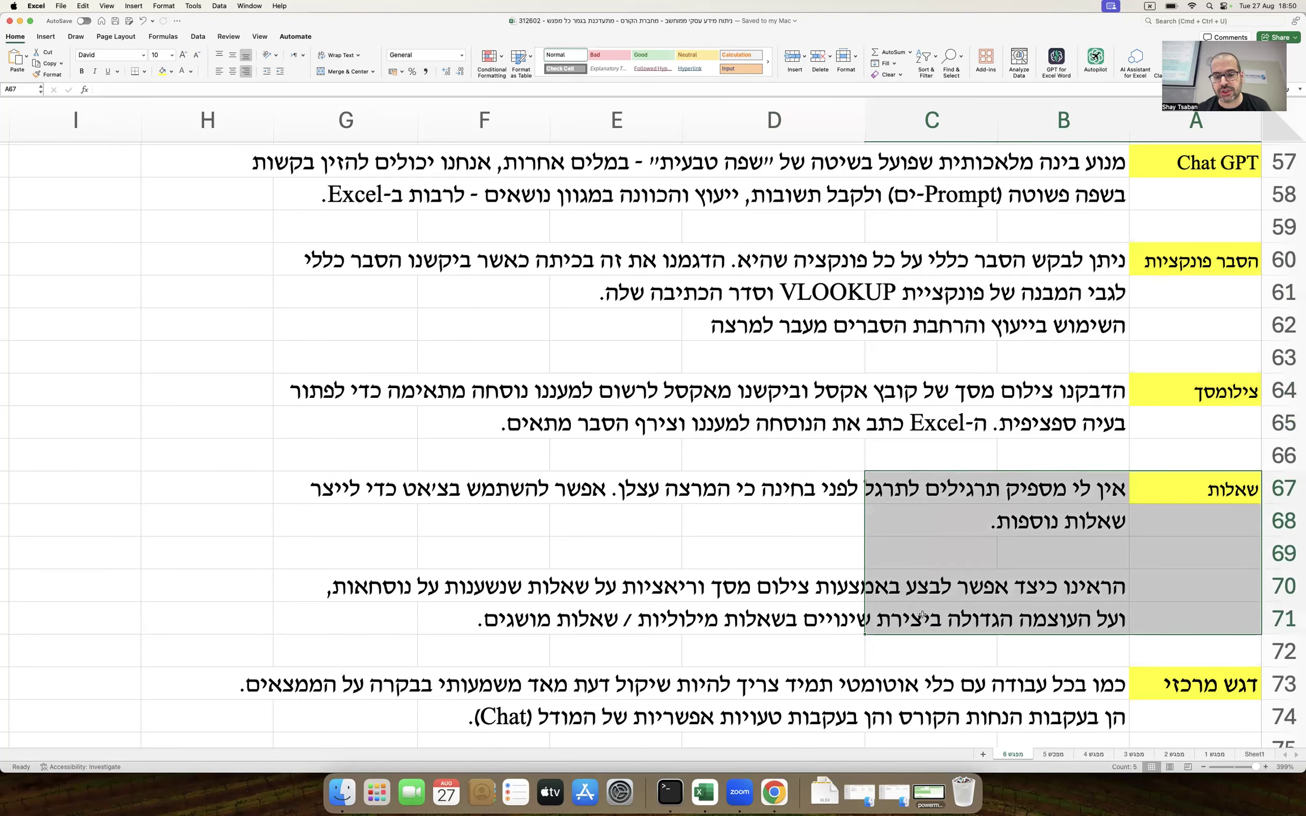
Step: Look through the מפגש 1 sheet for a practice question, examining the company income and expense exercise
left_click(1242, 755)
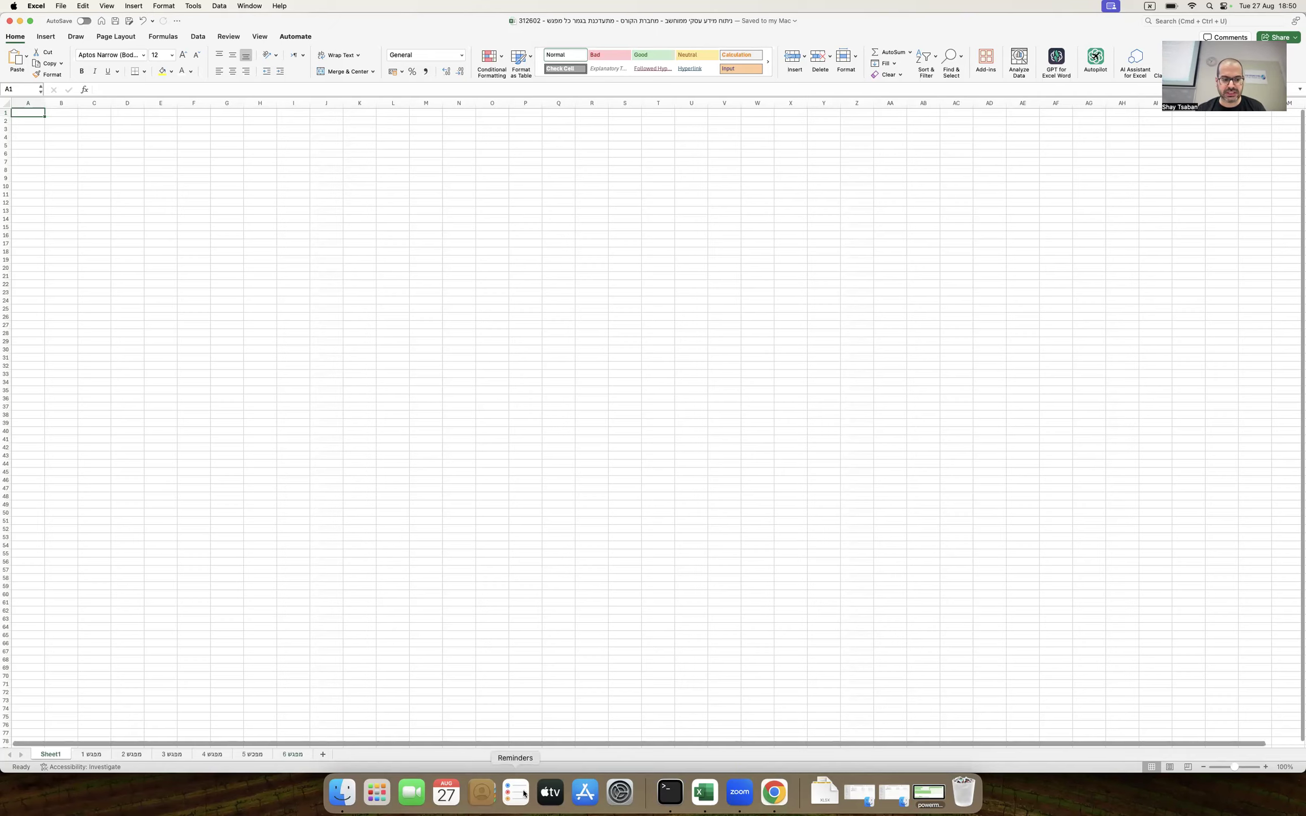
left_click(90, 755)
scroll(656, 557, "down", 10)
scroll(657, 558, "down", 3)
scroll(657, 558, "up", 5)
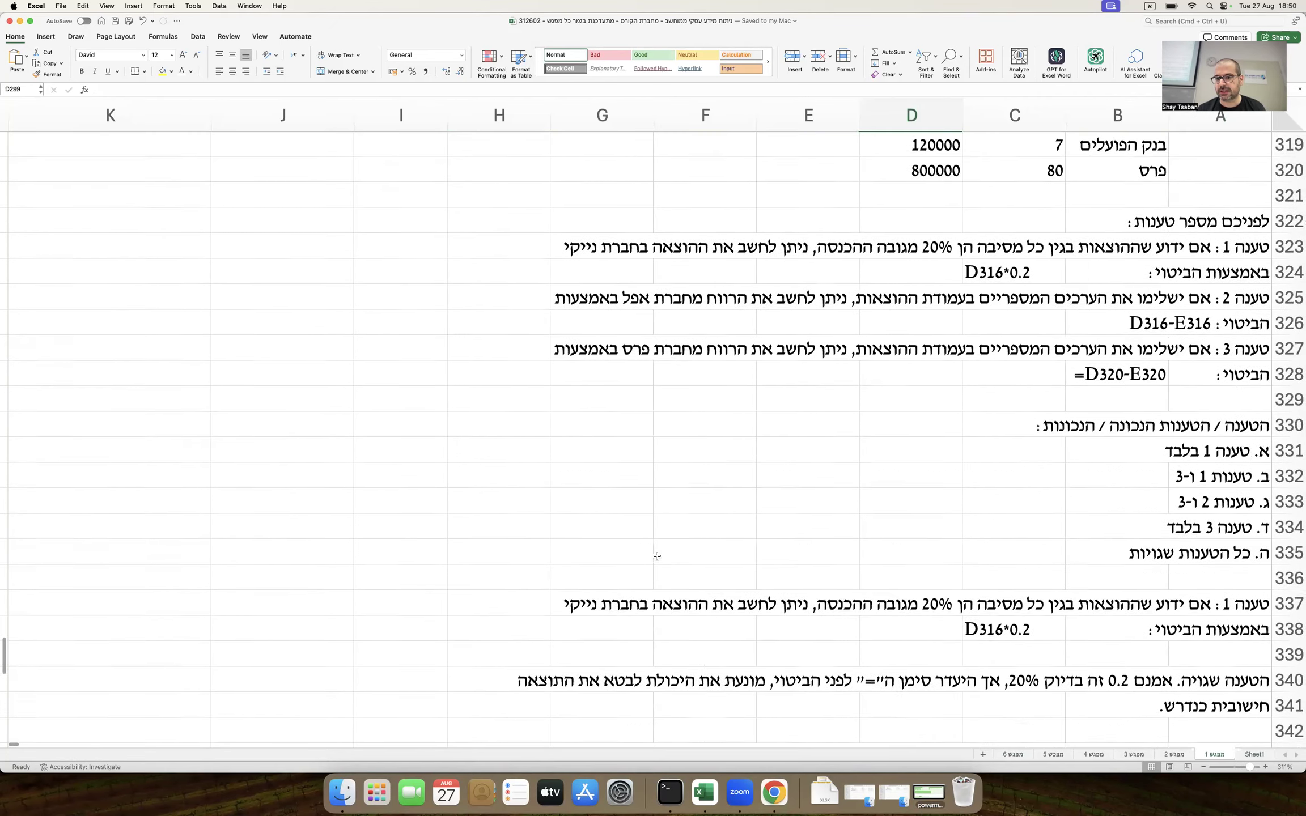
scroll(657, 557, "up", 3)
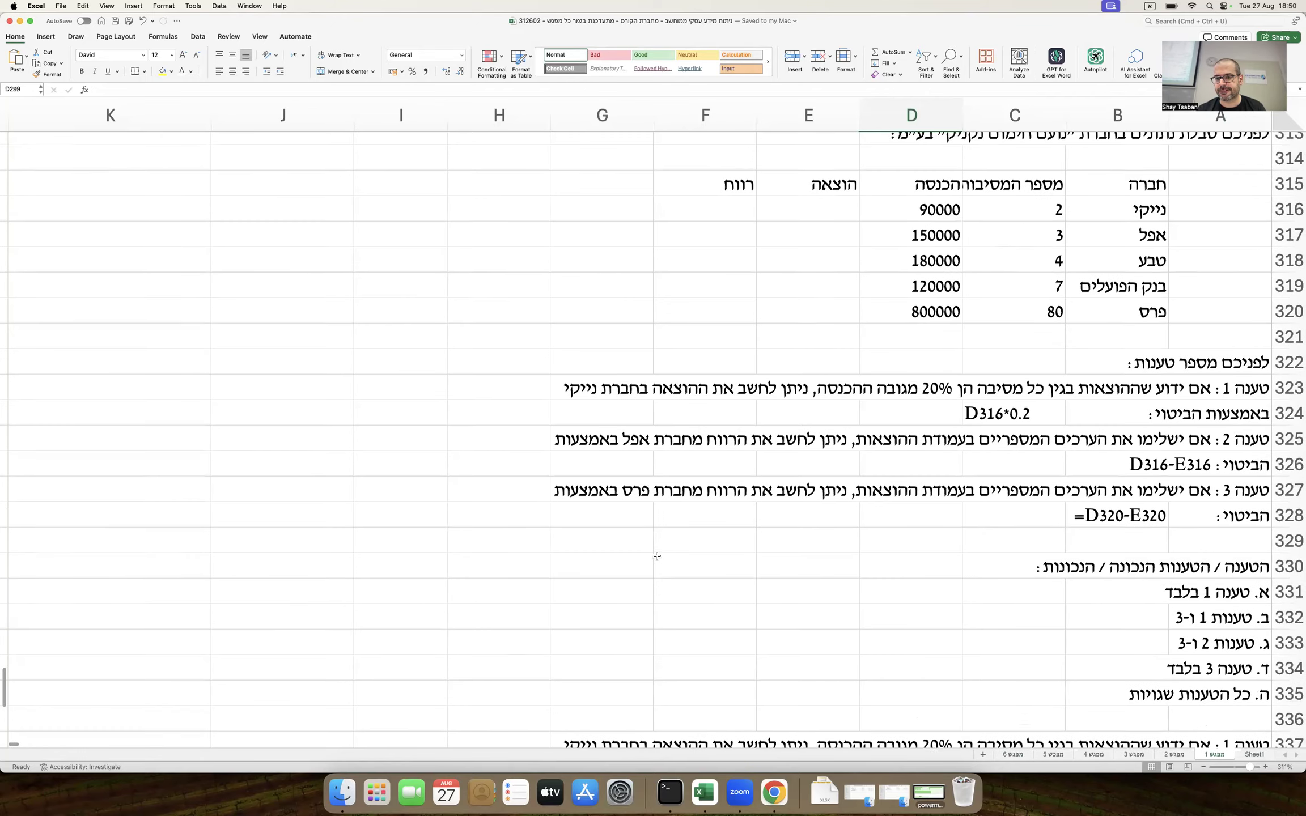
scroll(657, 556, "down", 8)
scroll(657, 556, "down", 7)
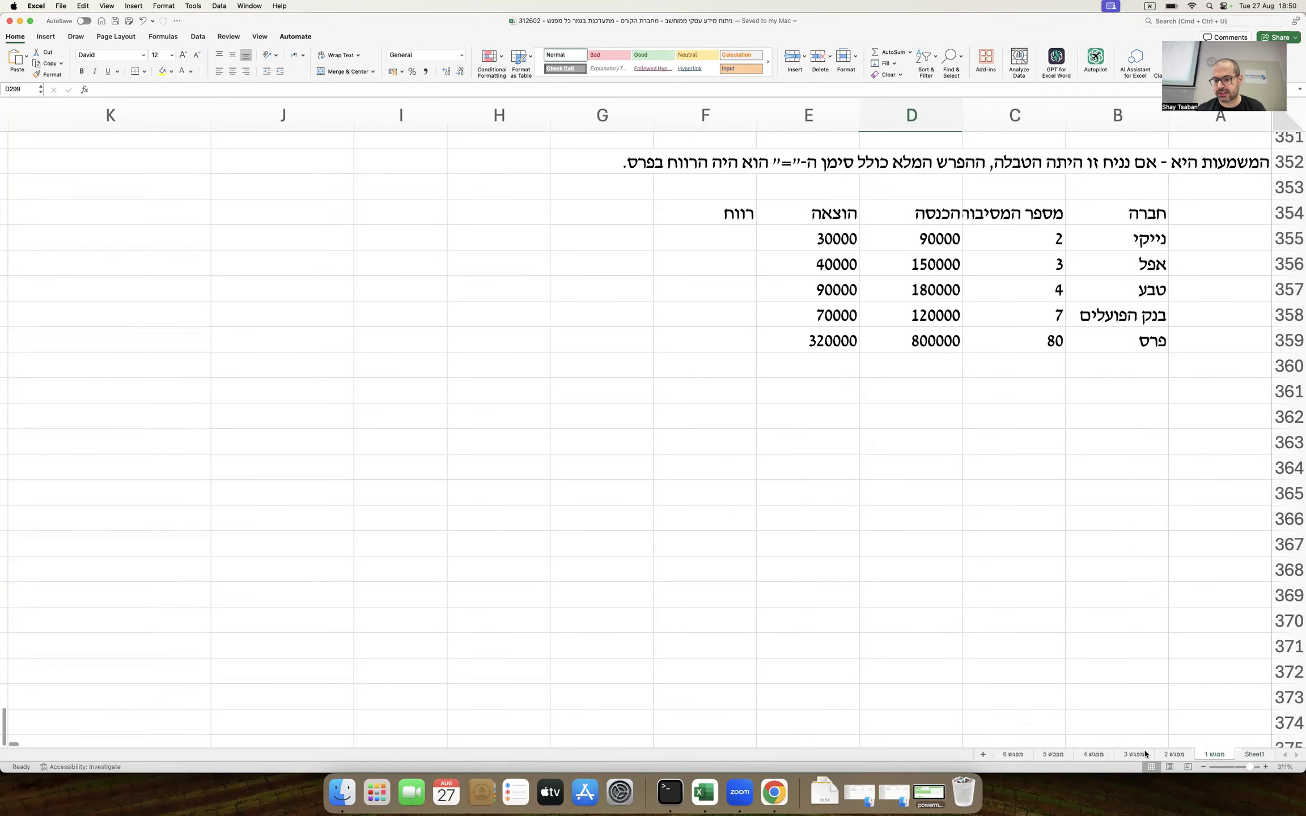
Step: Capture a screenshot of the multiple-choice sample question about text wrapping in rows 737 to 743 of the מפגש 2 sheet
left_click(1172, 756)
scroll(1140, 621, "down", 20)
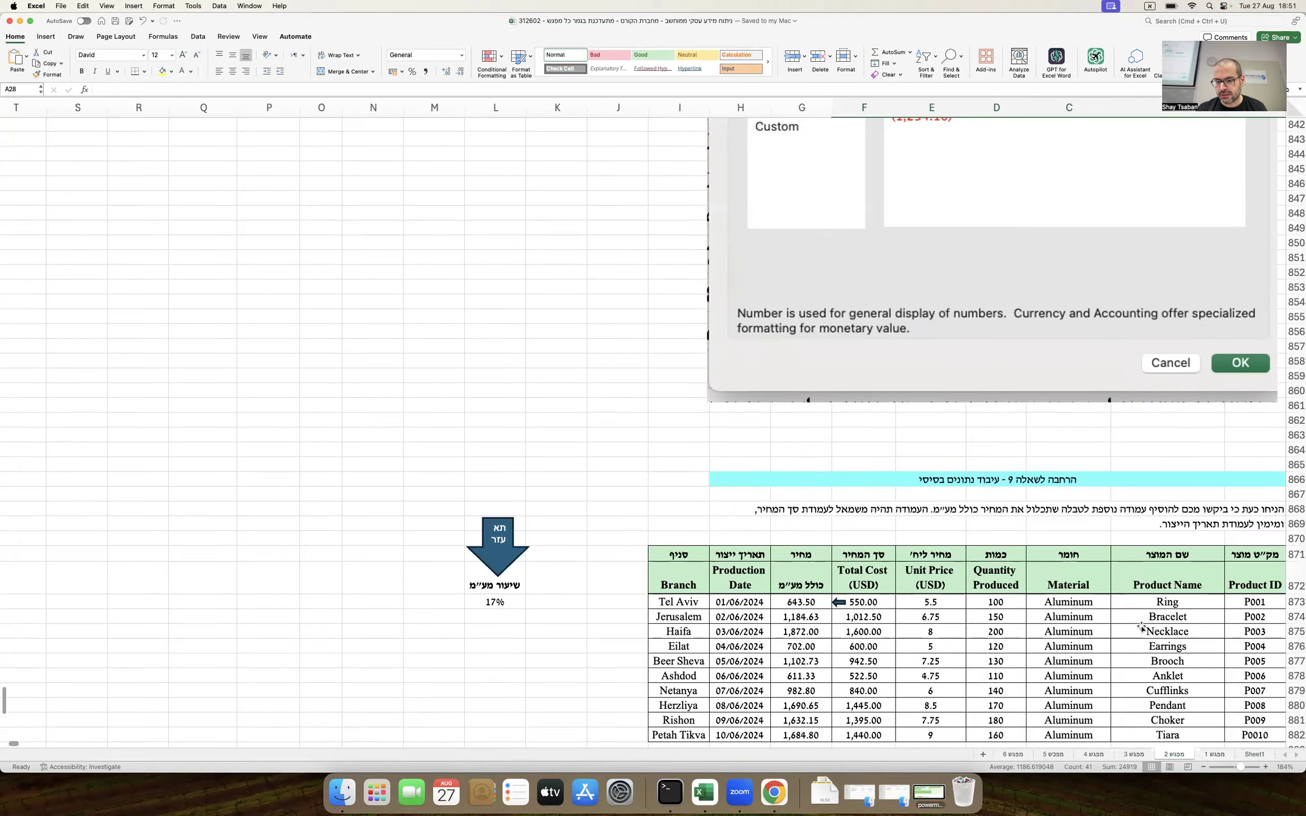
scroll(1142, 628, "up", 20)
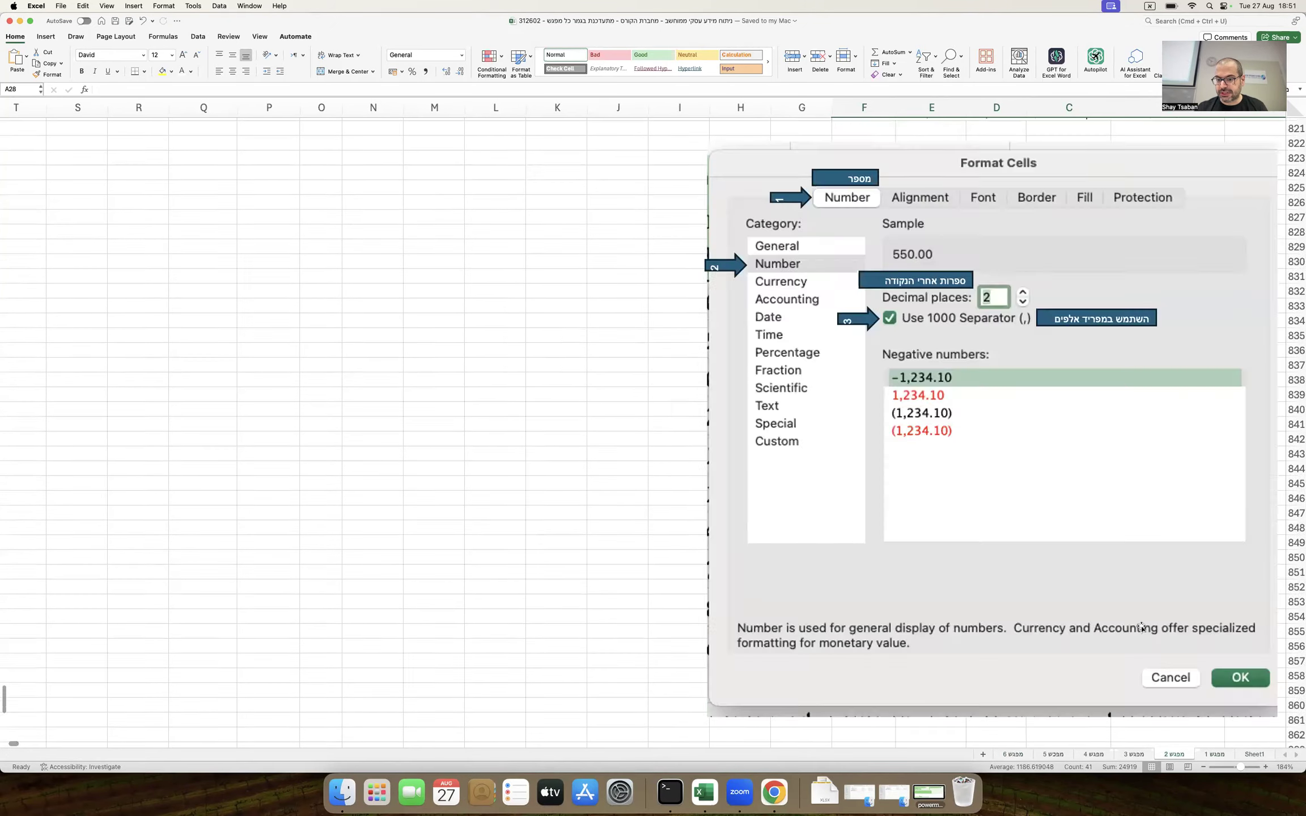
scroll(1142, 627, "down", 15)
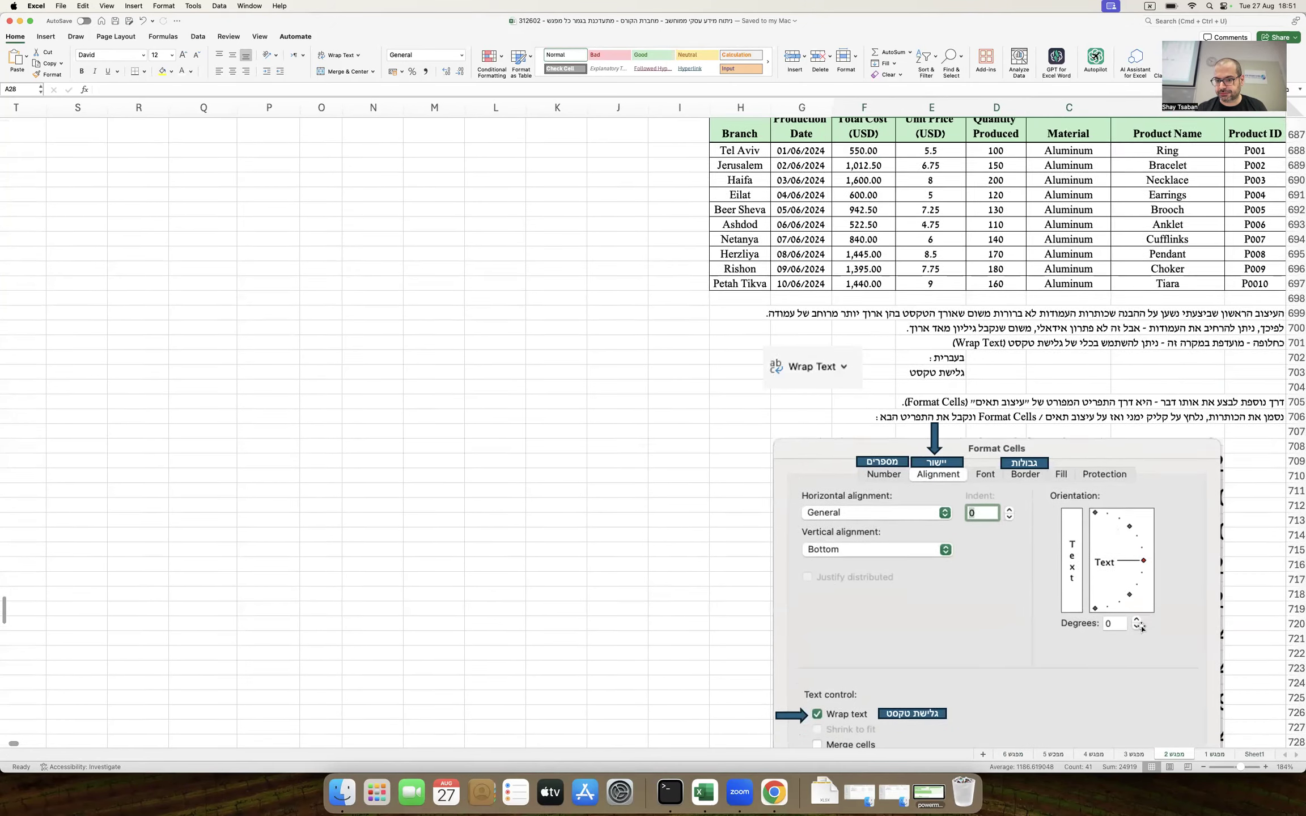
scroll(1141, 627, "up", 20)
scroll(1141, 627, "down", 5)
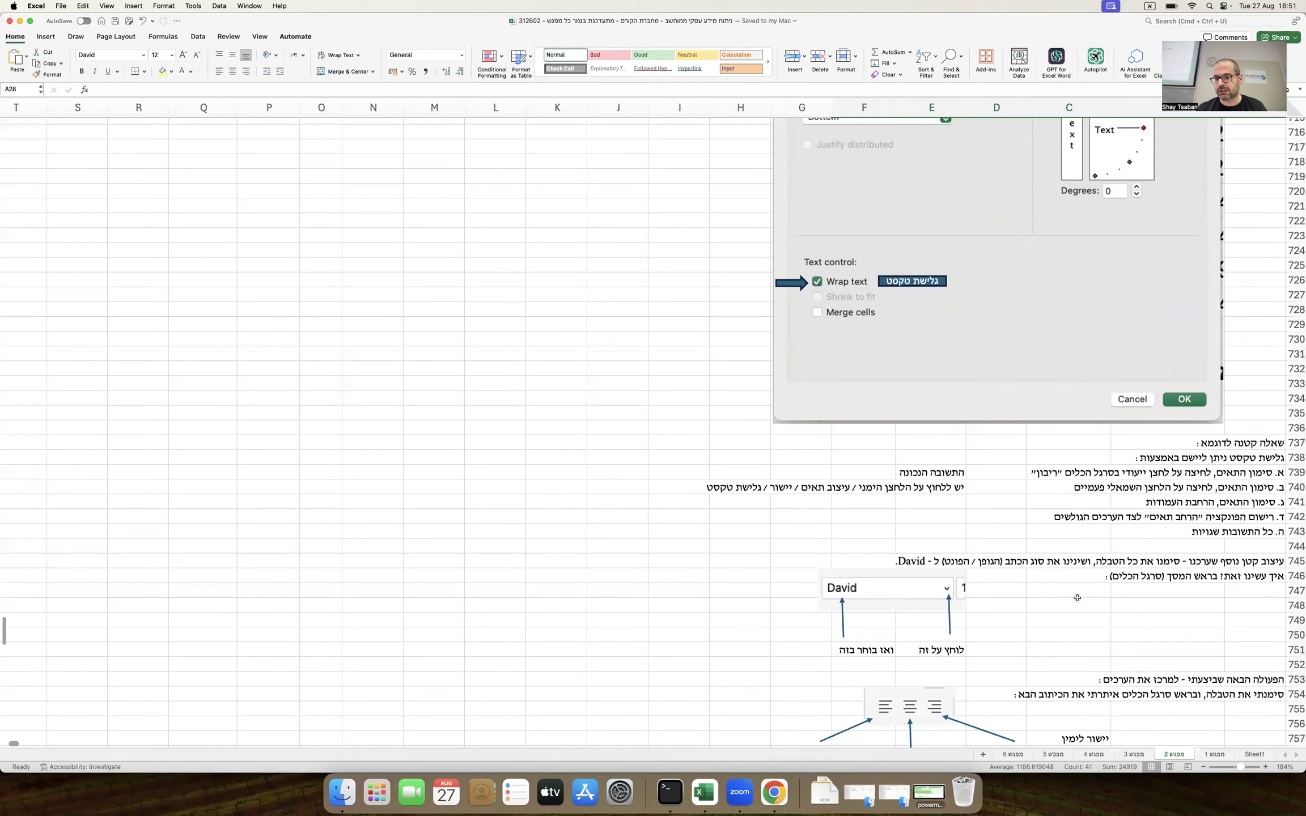
scroll(1046, 585, "up", 5)
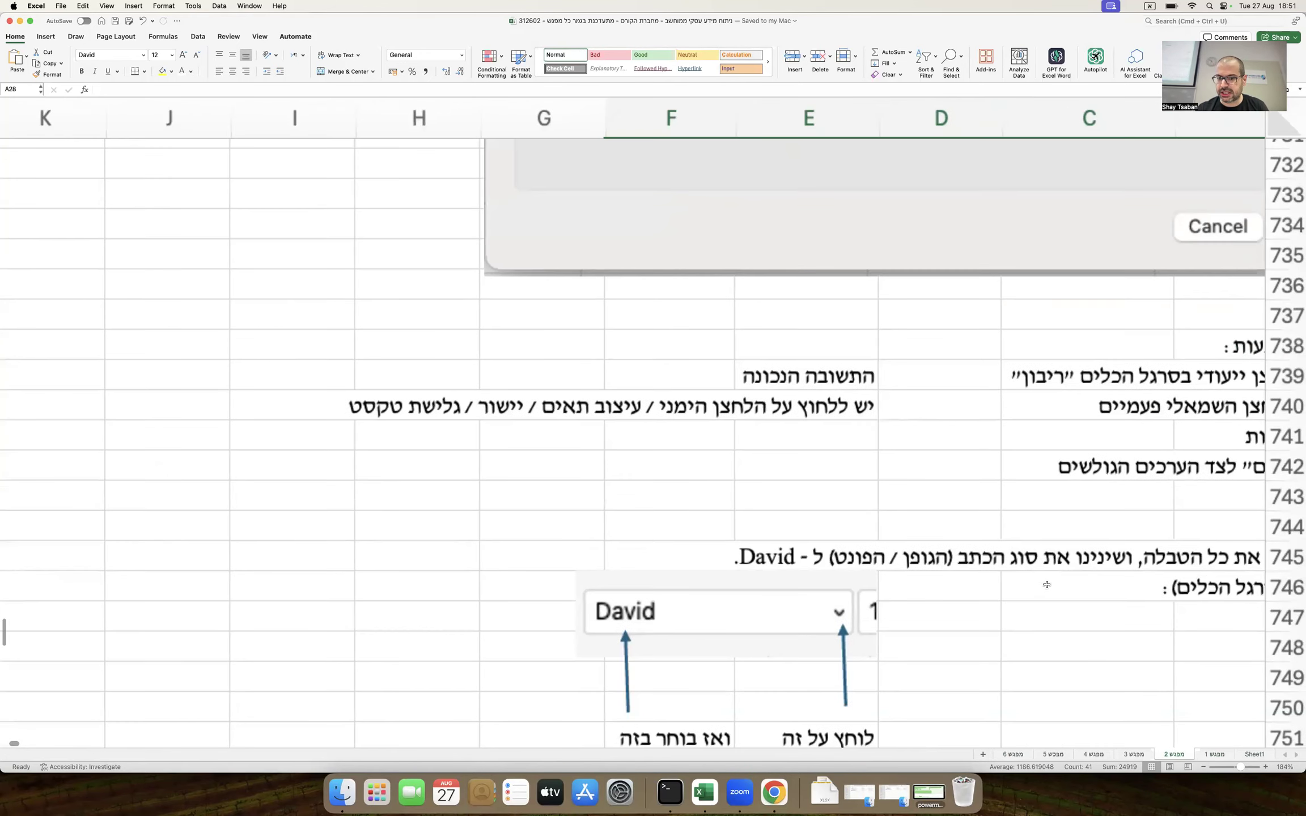
left_click(953, 544)
left_click(762, 555)
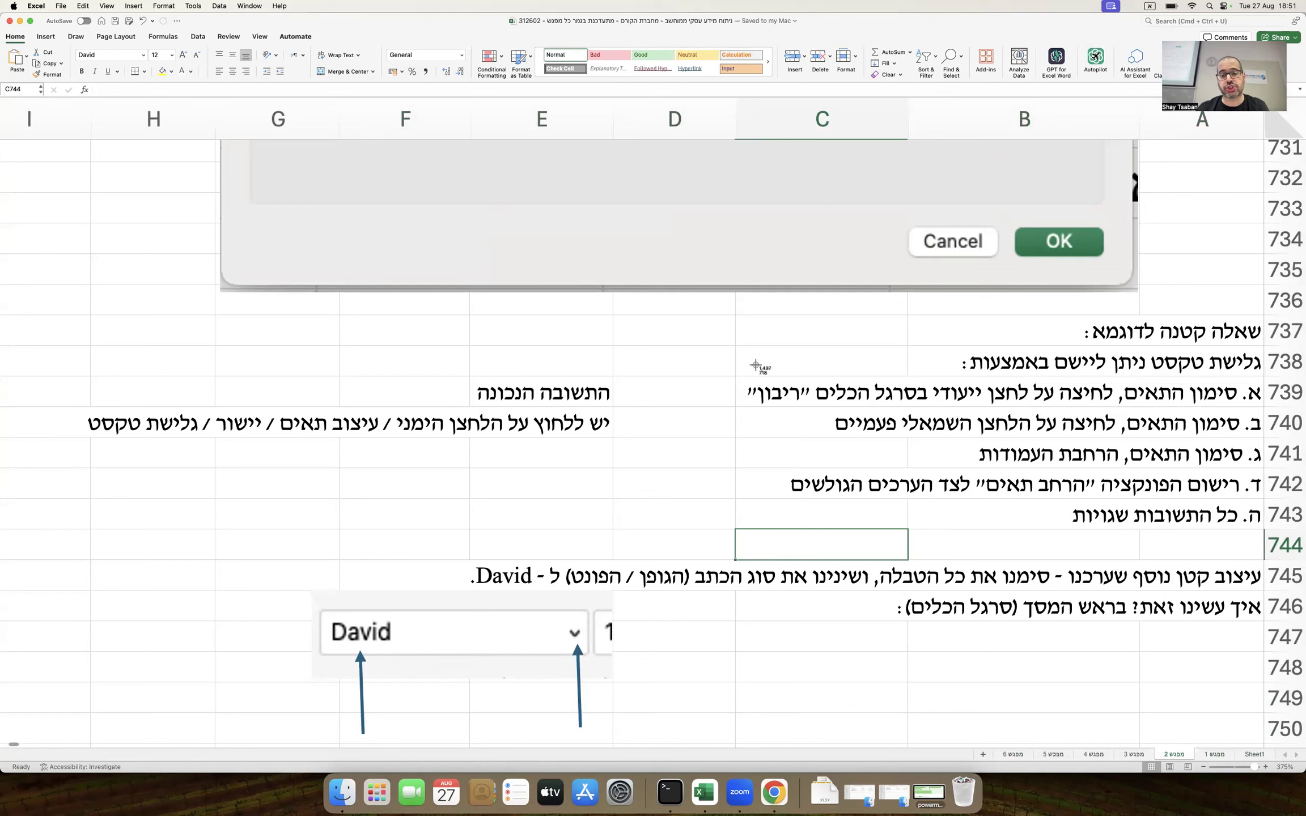
left_click_drag(734, 311, 1263, 527)
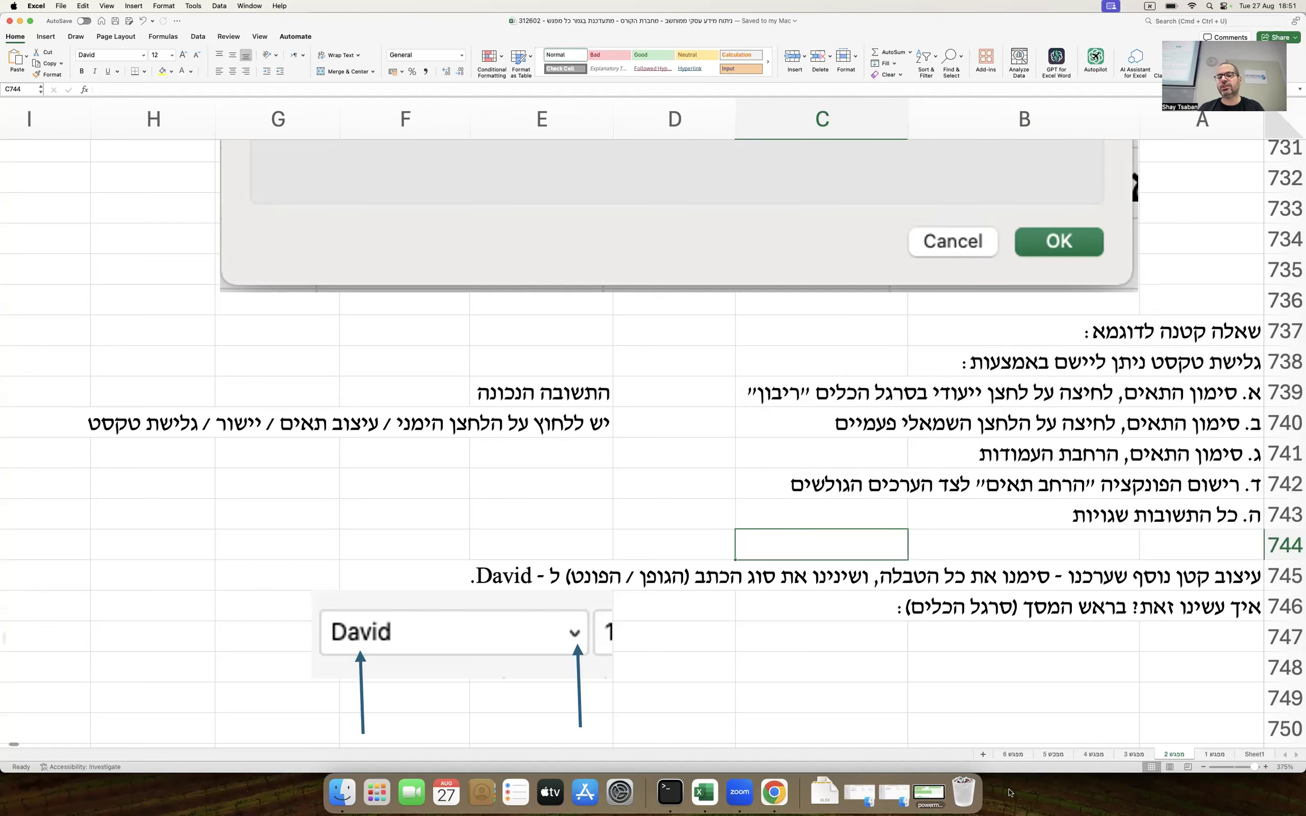
Step: Switch to the ChatGPT conversation and begin a message with "להלן נתונים של שאלה אפשרית שישאלו עליה בבחינה שאליה אני ניגש."
left_click(773, 794)
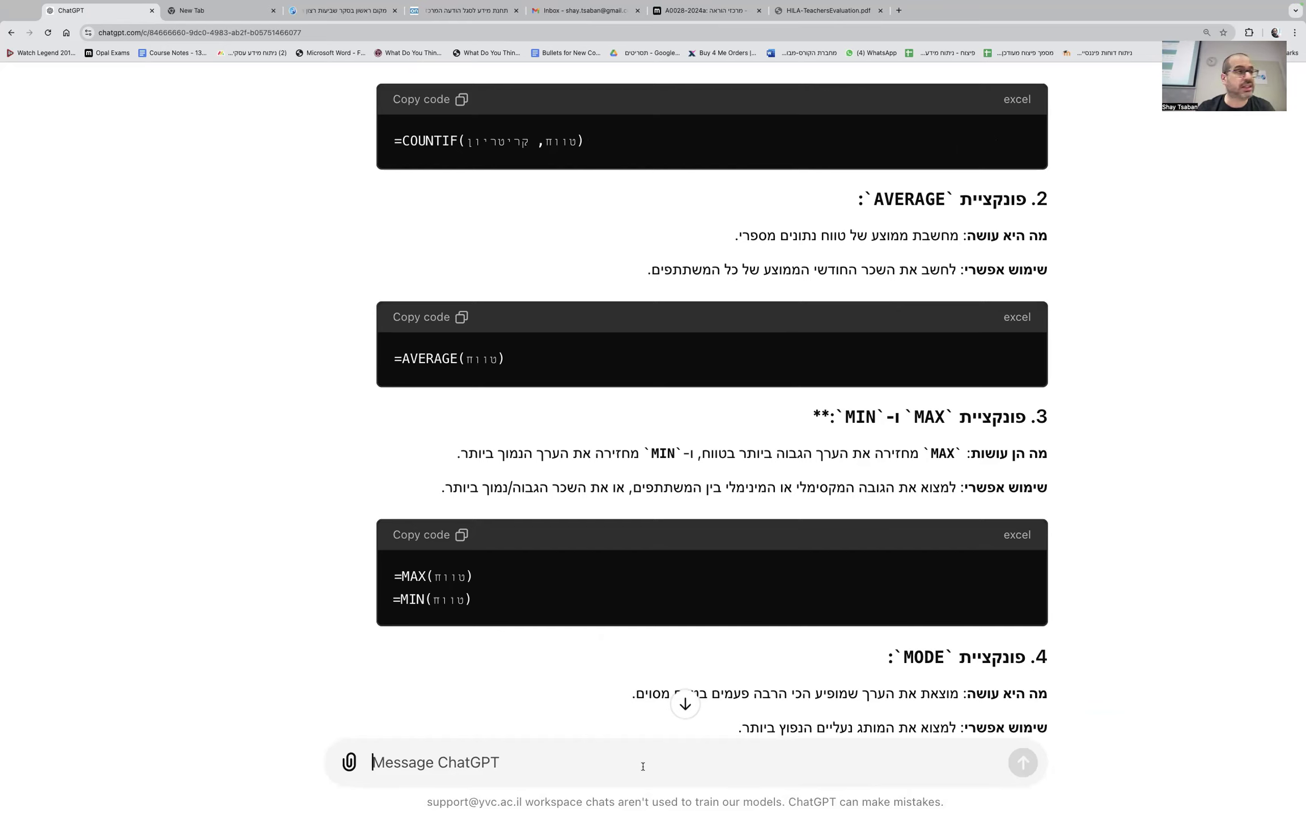
type("להלן נת")
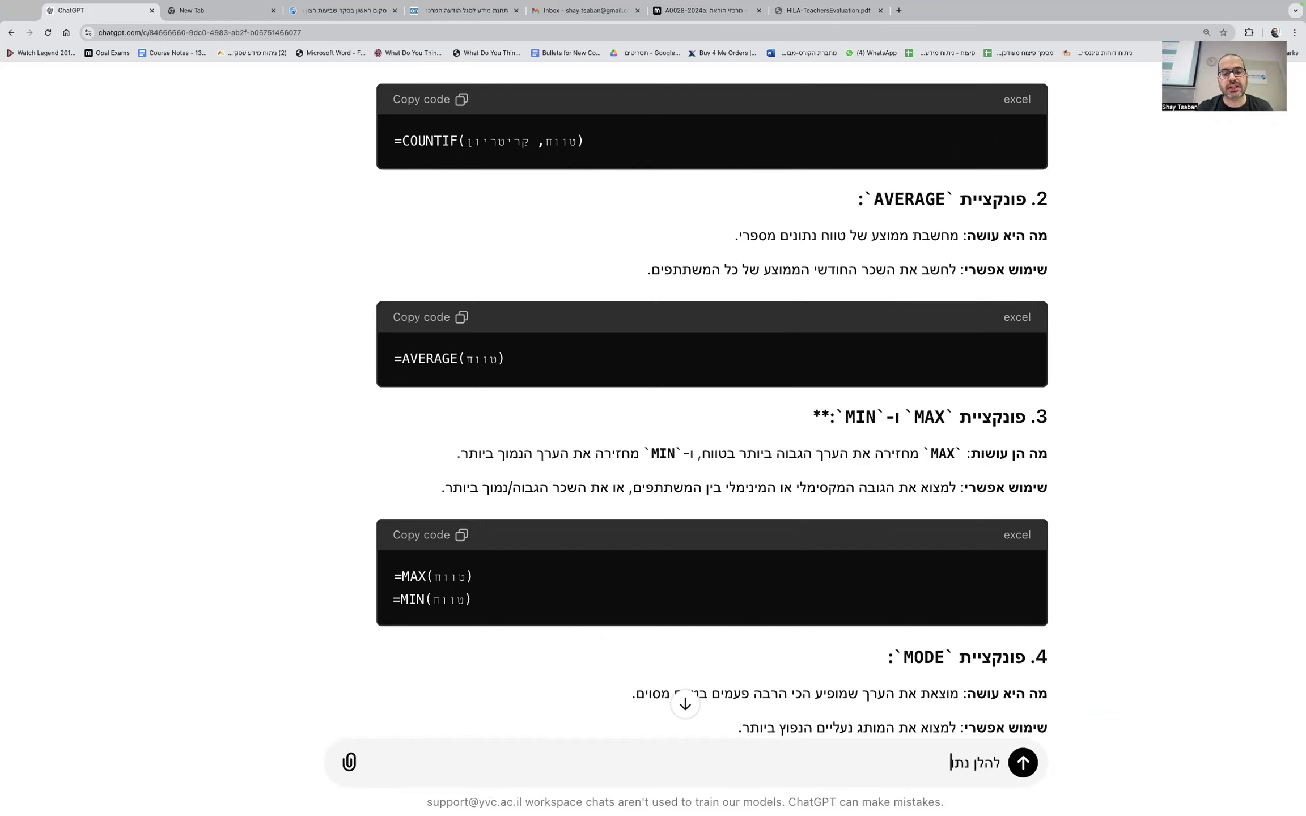
type("ונים של שאלה אפשרית שישאלו עליה בבח")
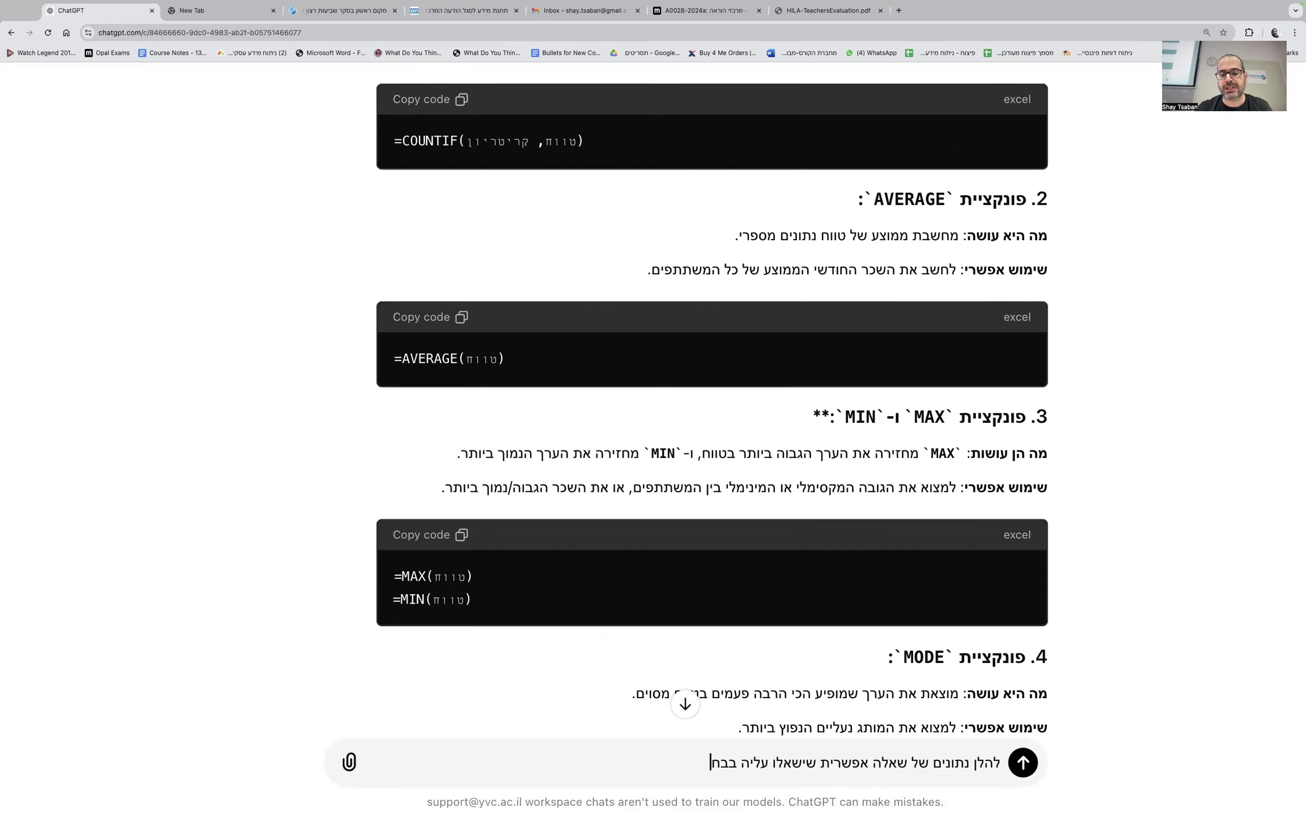
type("ינה שאליה אני ניגש.")
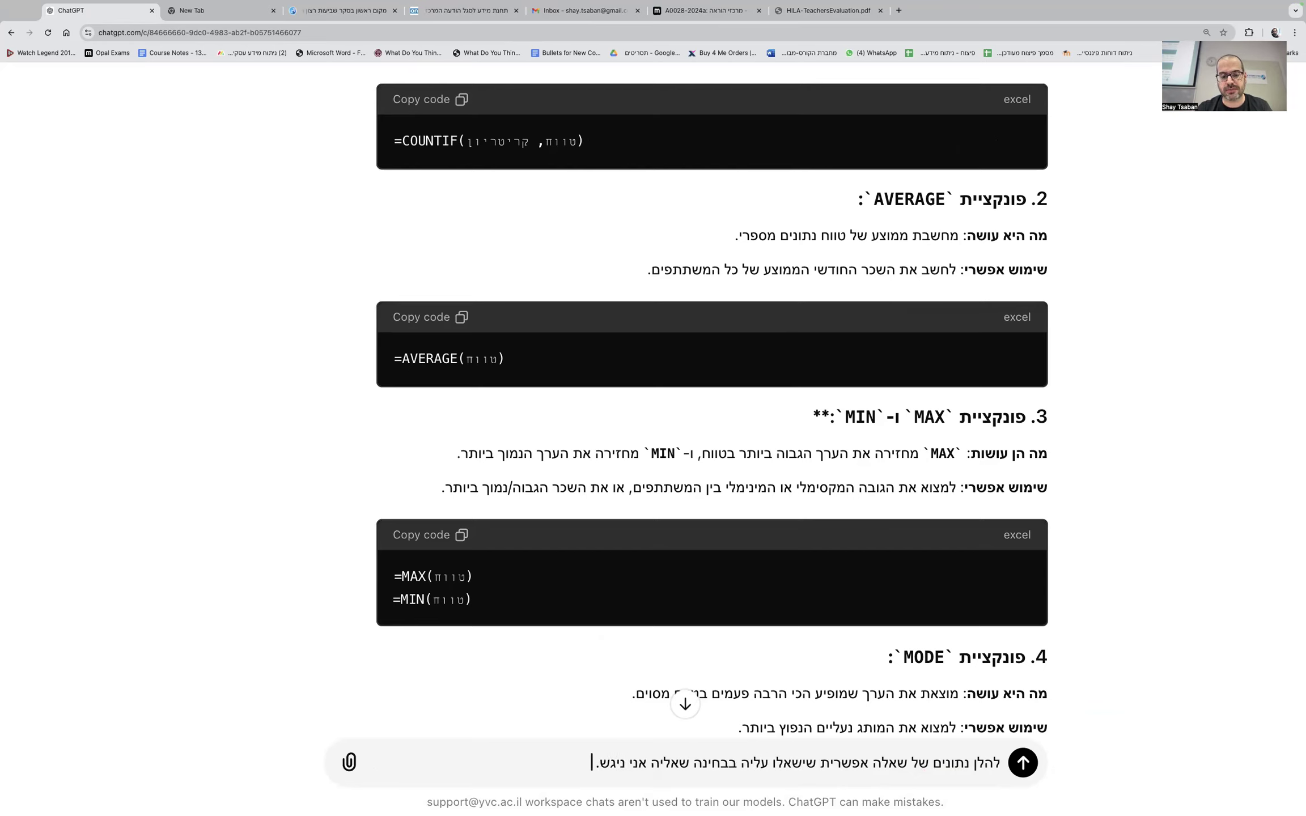
Step: Add "אני רוצה שתבנה וריאציות או גרסאות שונות של אותה שאלה, שמבטאות את אותם נושאים אבל במילים שונות ככל האפשר.", attach the captured screenshot and send
type(" אני רוצה שתבנה")
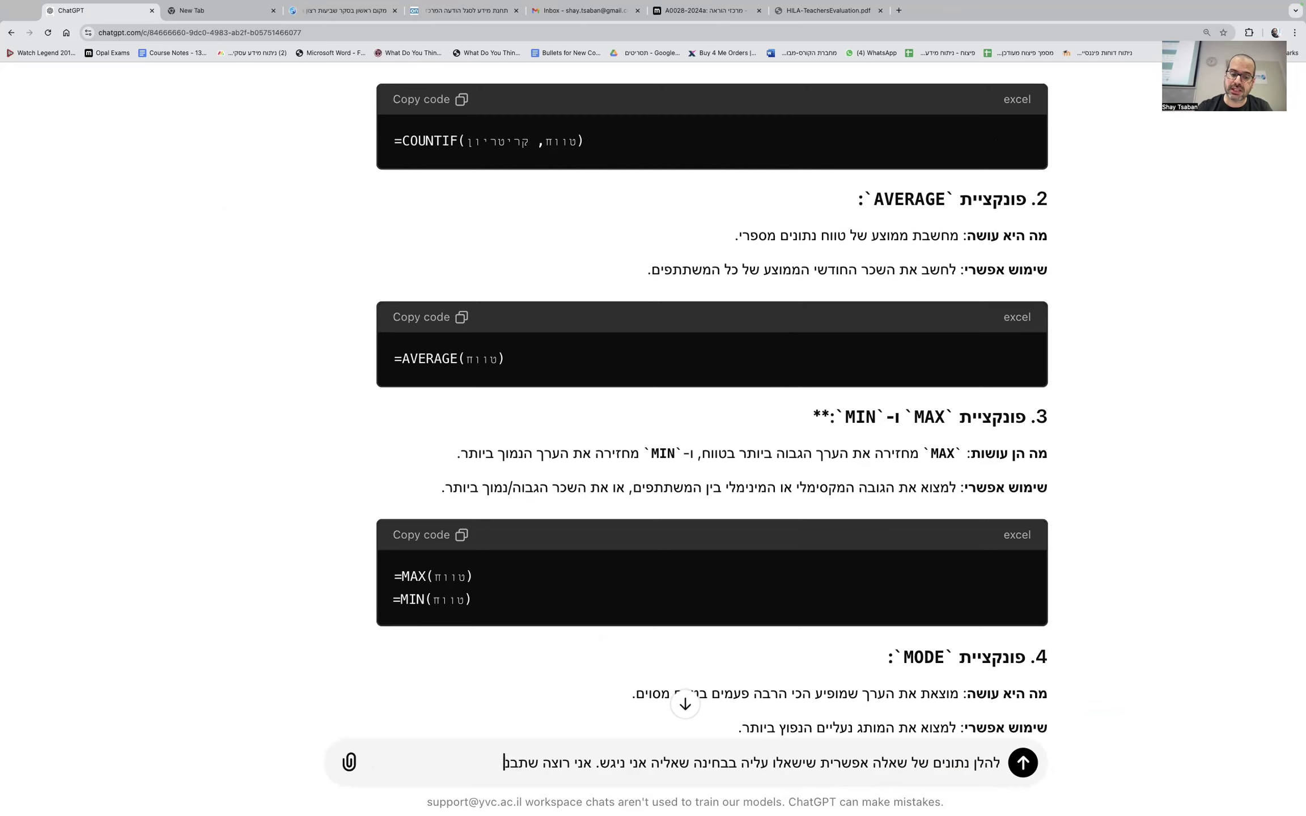
type(" וריאצי")
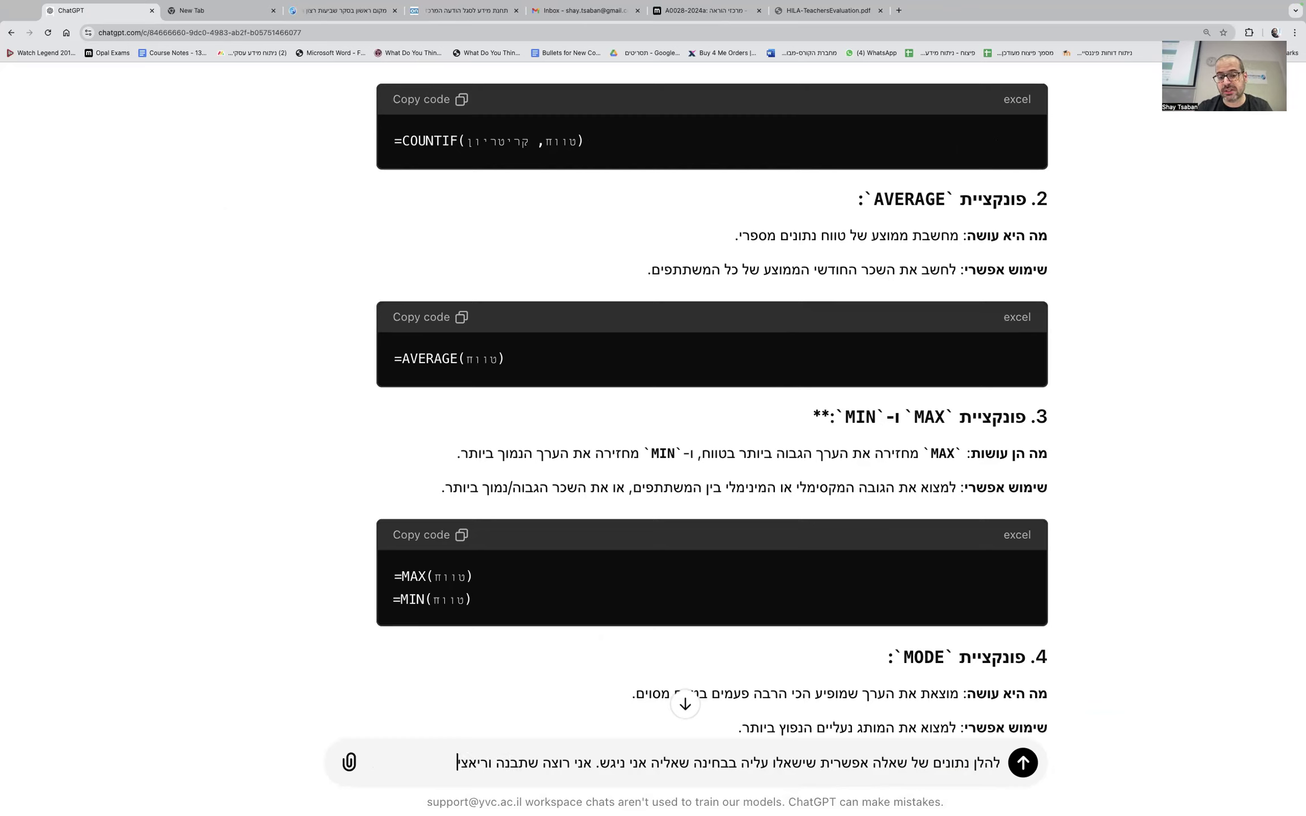
type("ות או גרסאות שונות של אותה שאלה")
type(", שמבטאות א")
type("ת אותם נושאים ")
type("אבל")
type(" במילים ש")
type("ונות ככל האפשר.")
key("ctrl+v")
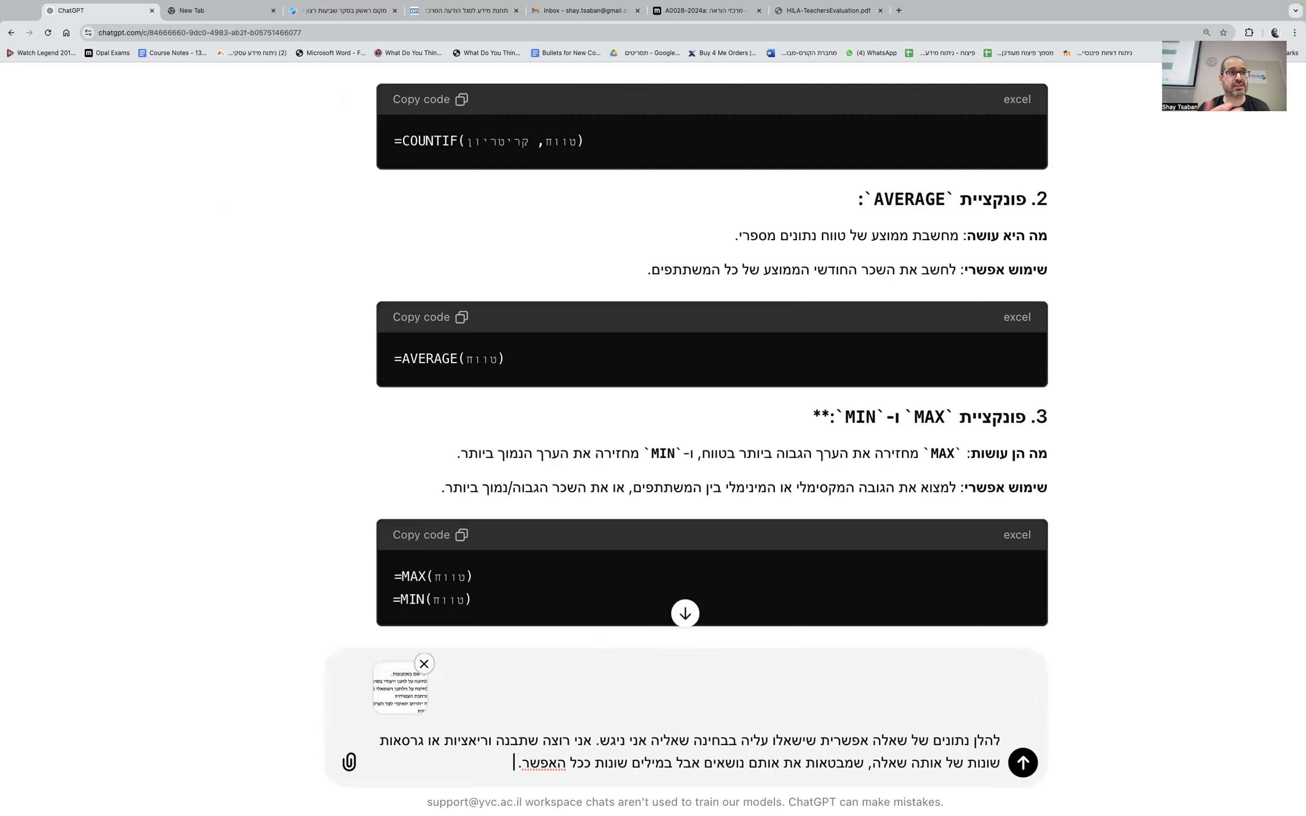
key("Return")
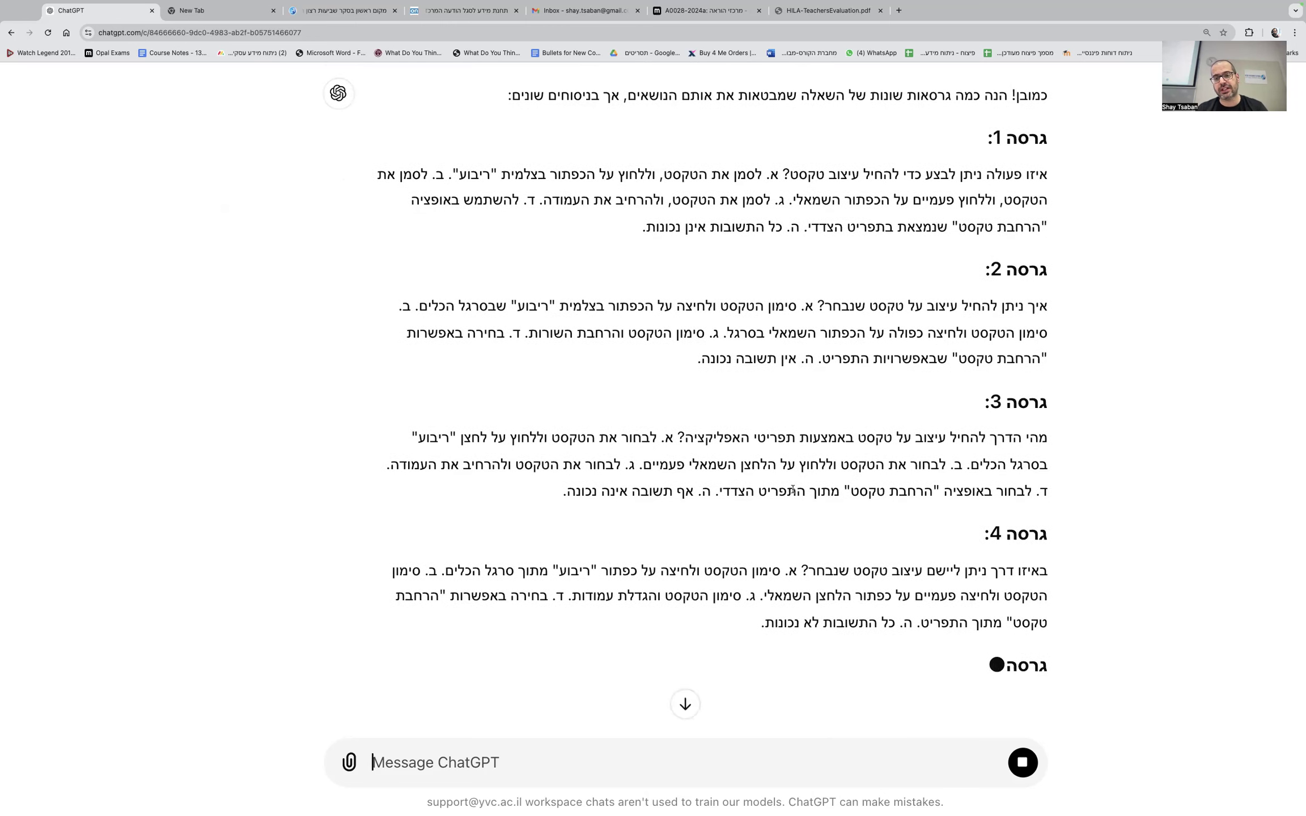
Step: Write "בהתבסס על כל הדיון שערכנו עד עכשיו, האם תוכל לבנות לי שאלה אמריקאית קלה לדוגמא שמתבססת על הכלים התיאורטיים בלבד שדיברנו עליהם (ללא נוסחאות או מספרים)"
scroll(740, 660, "down", 1)
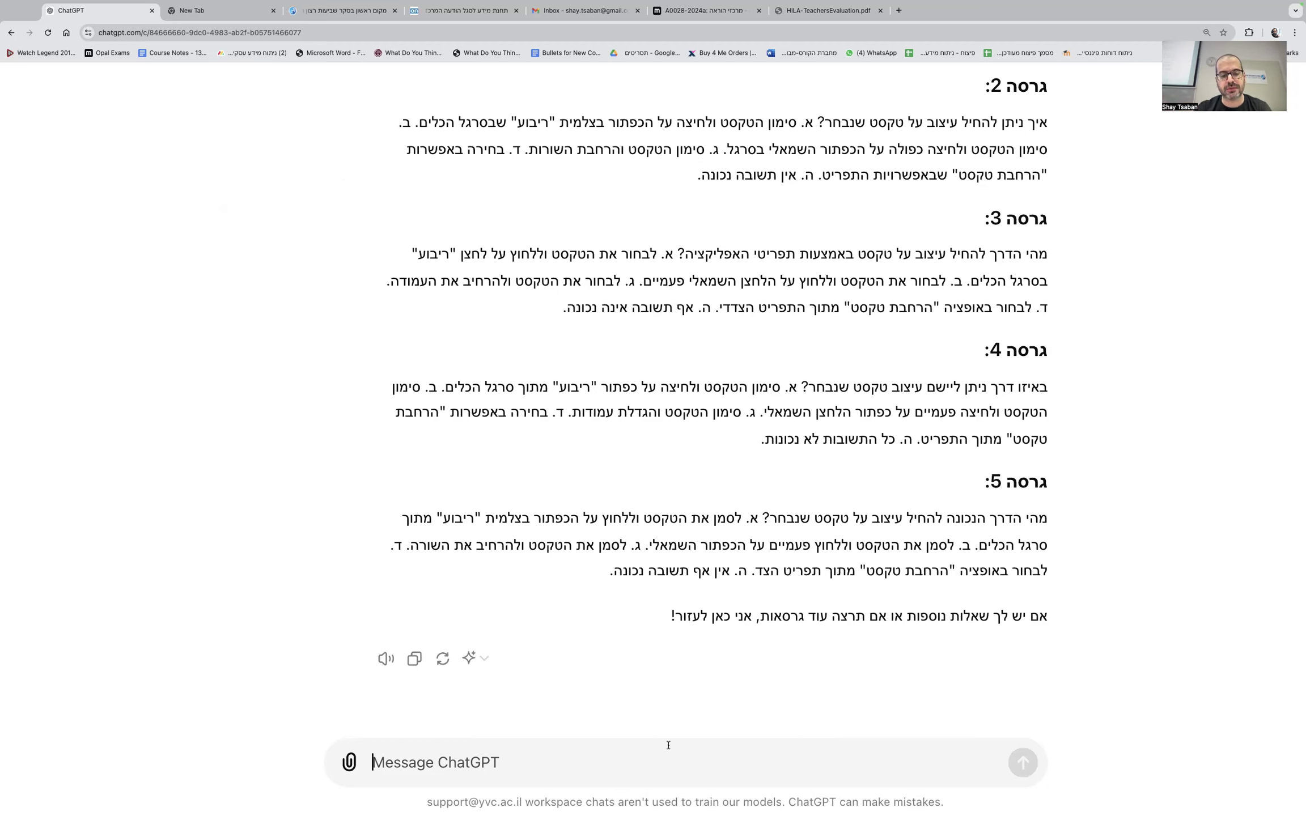
type("בהתבסס על הל הדיון שעהכנו עד עכשיו, האם ת")
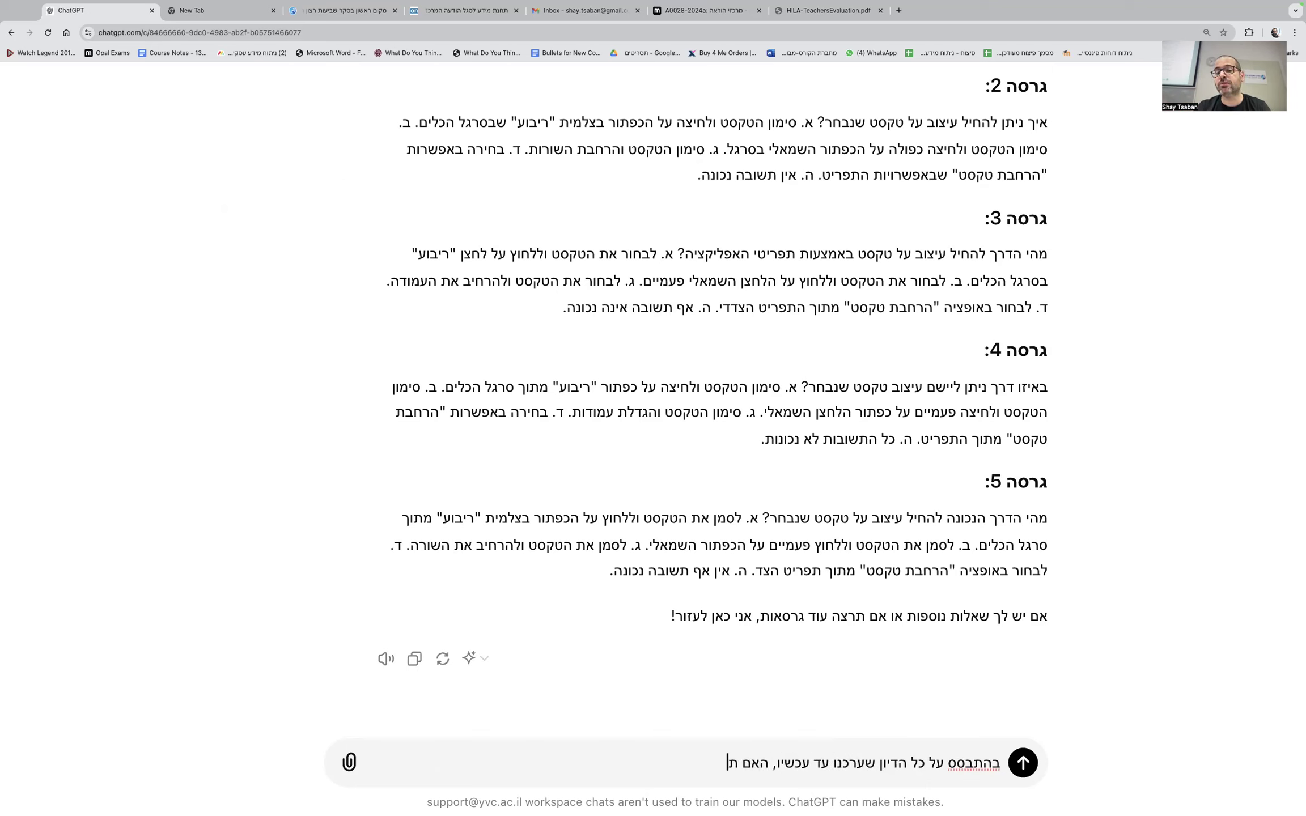
type("וכל לבנות לי שאל")
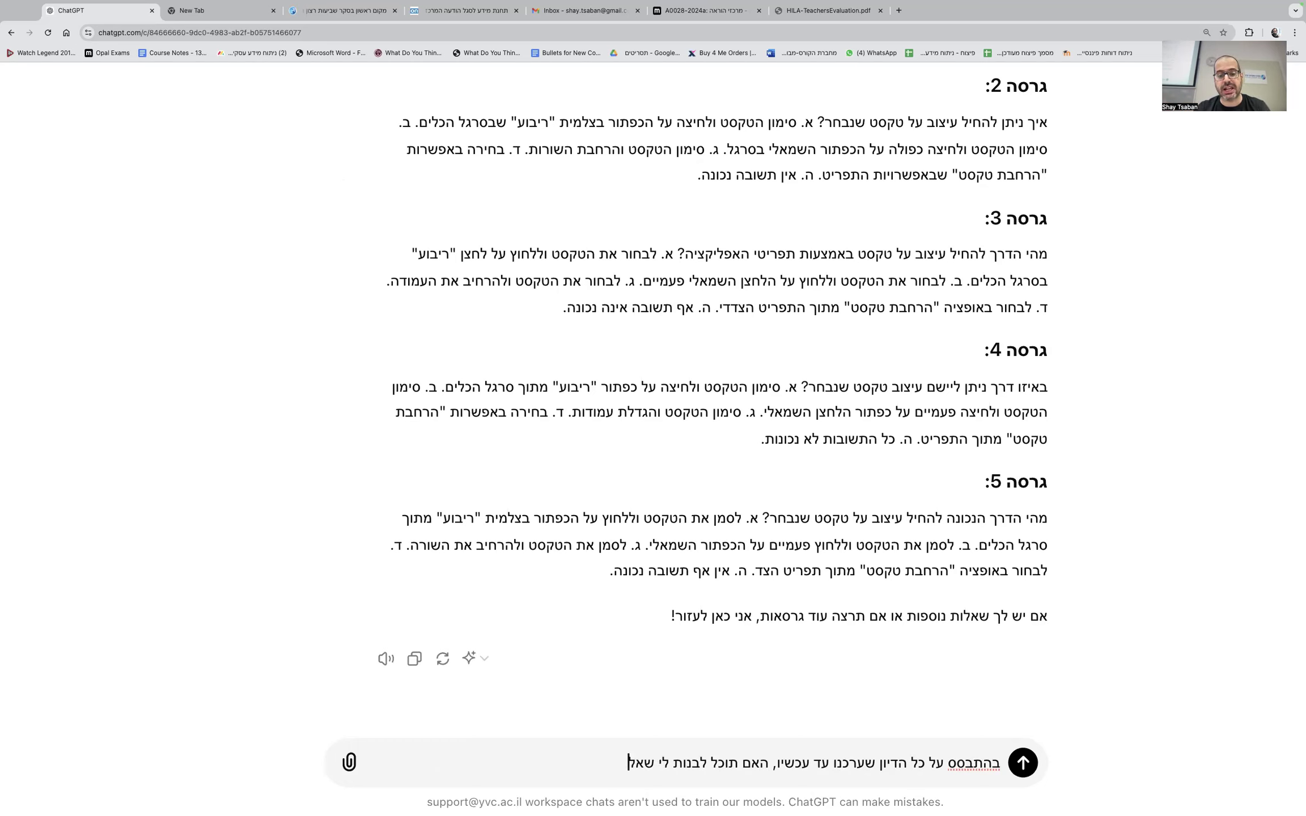
type("ה אמריקאית קלה לדוגמא שמתבססת על")
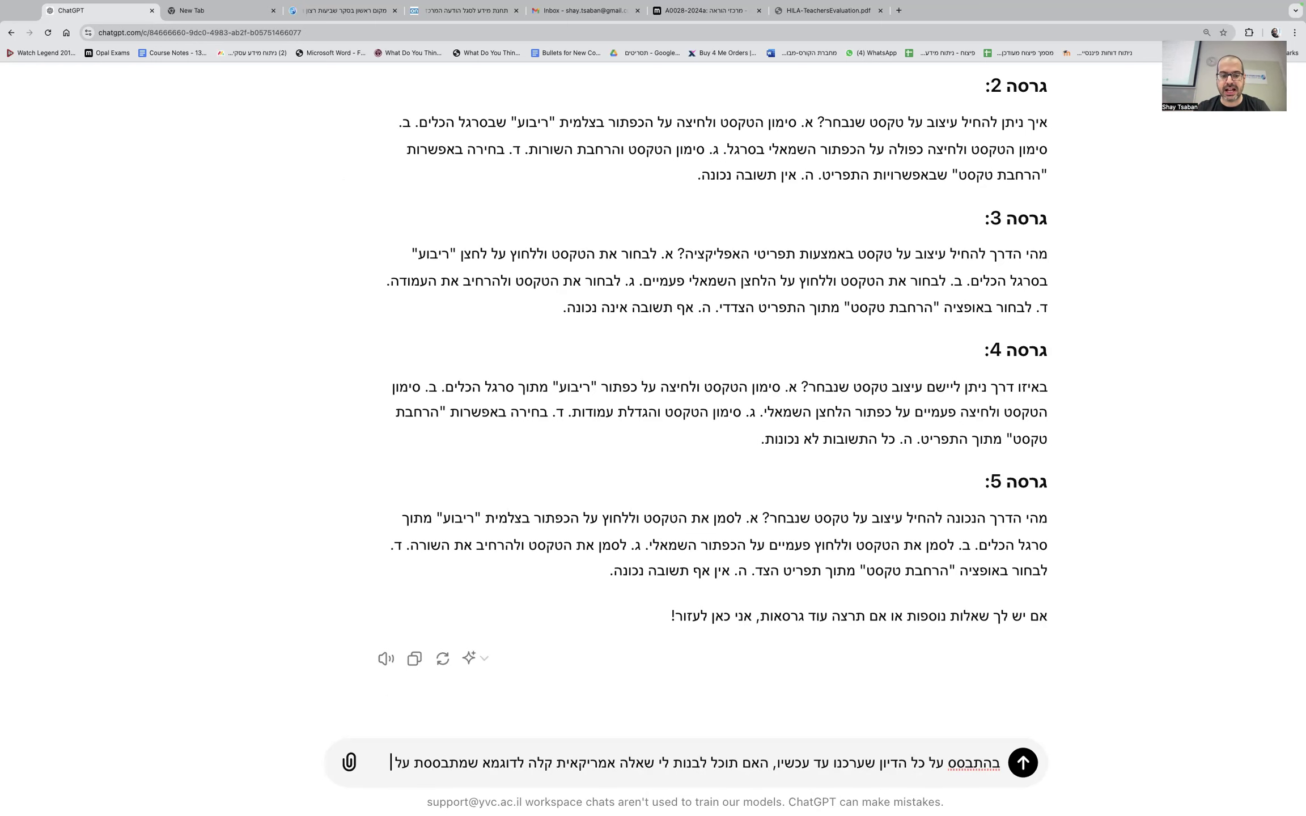
type(" הכלים התיאו")
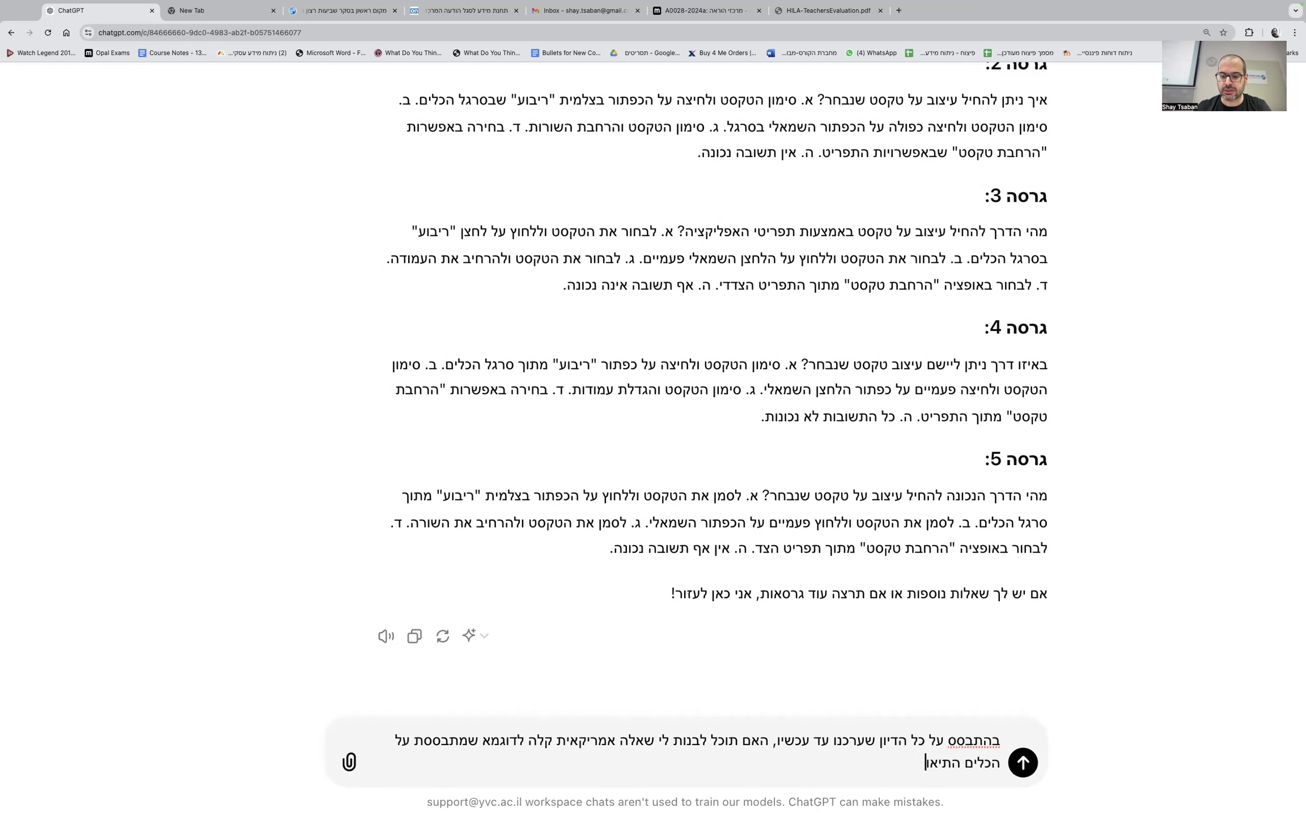
type("רטיים בלבד שדיברנו עליהם (ללא נ")
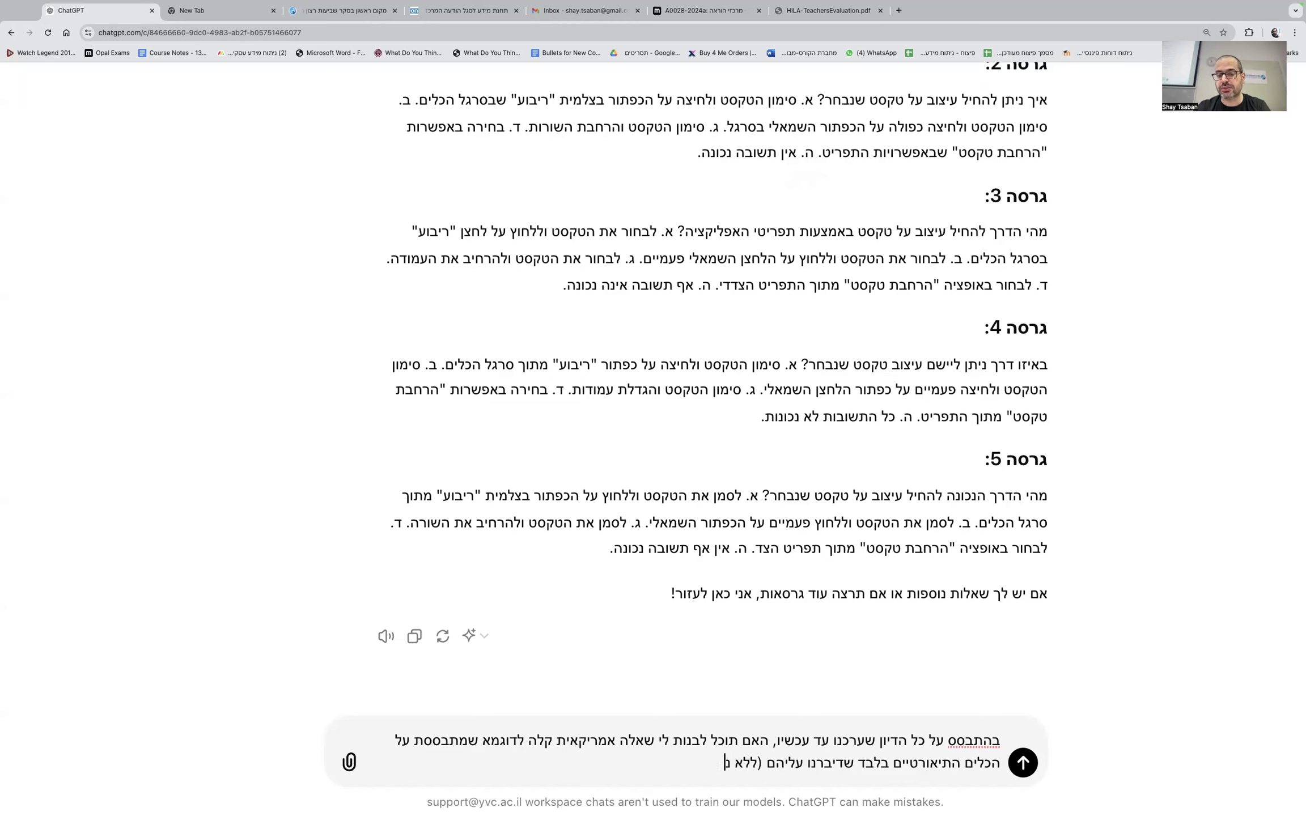
type("וסחאות או מספרים)")
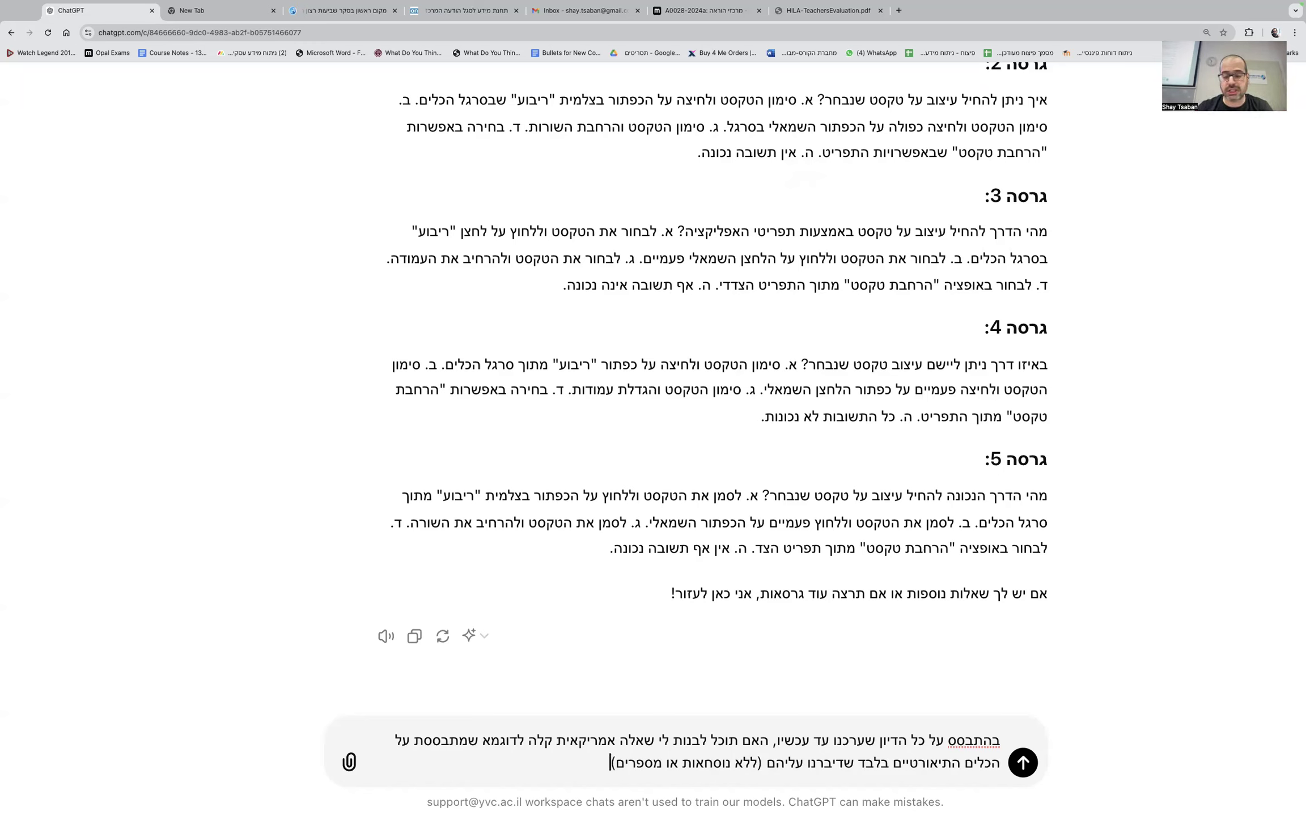
Step: Complete the message with "? הקפד להציג את אפשרויות התשובה בשורות שונו וכן לסמן את התשובה הנכונה ולספק לה הסבר." and send it
type("? הקפד להציג")
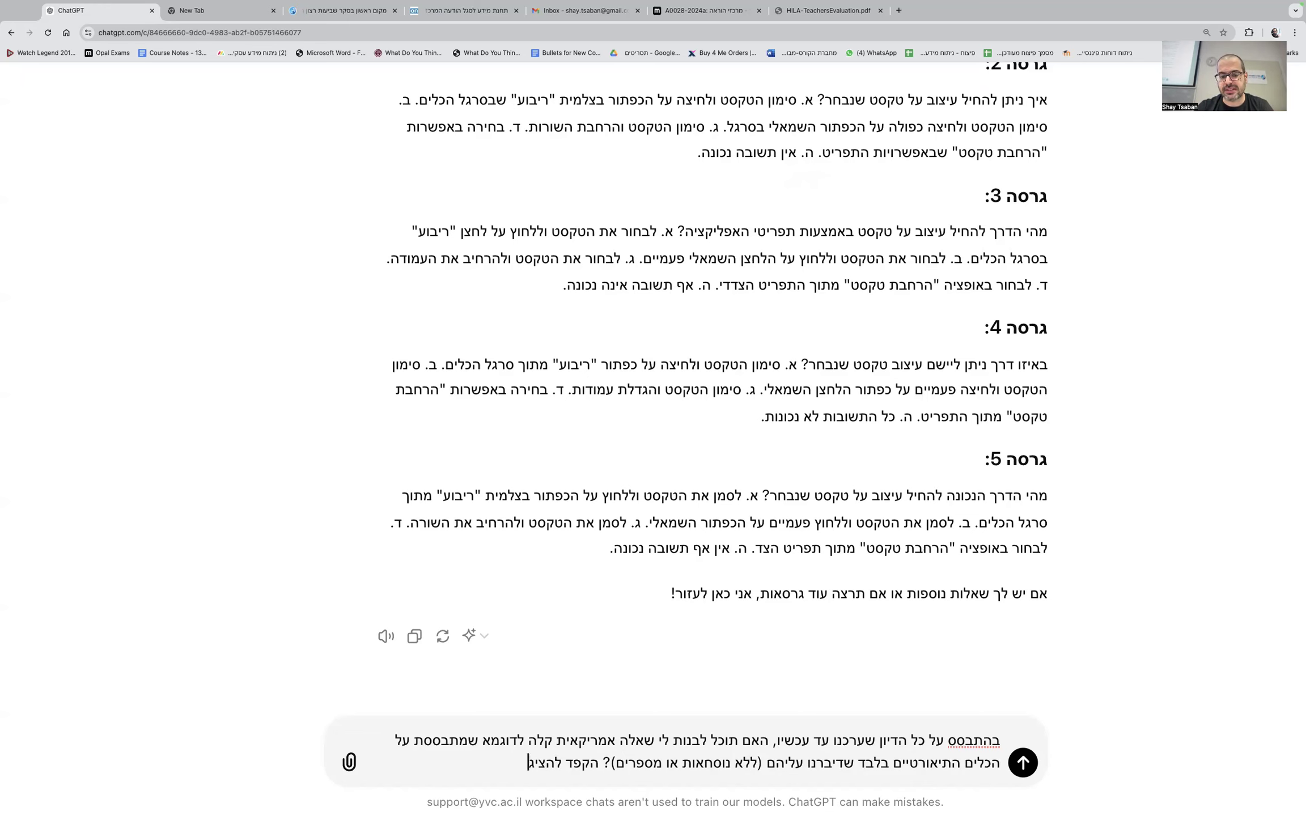
type(" את אפשרויות התשובה")
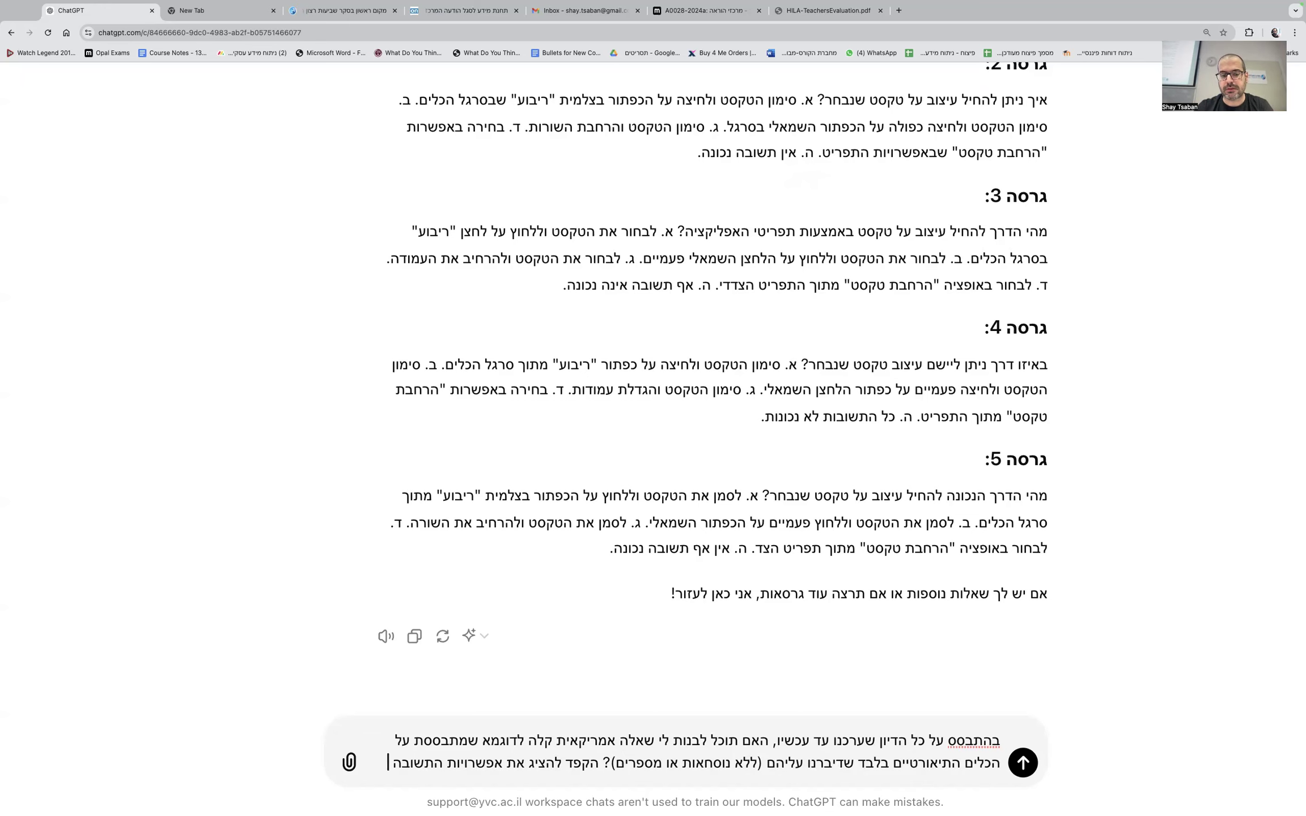
type(" בשורות שונו וכן לס")
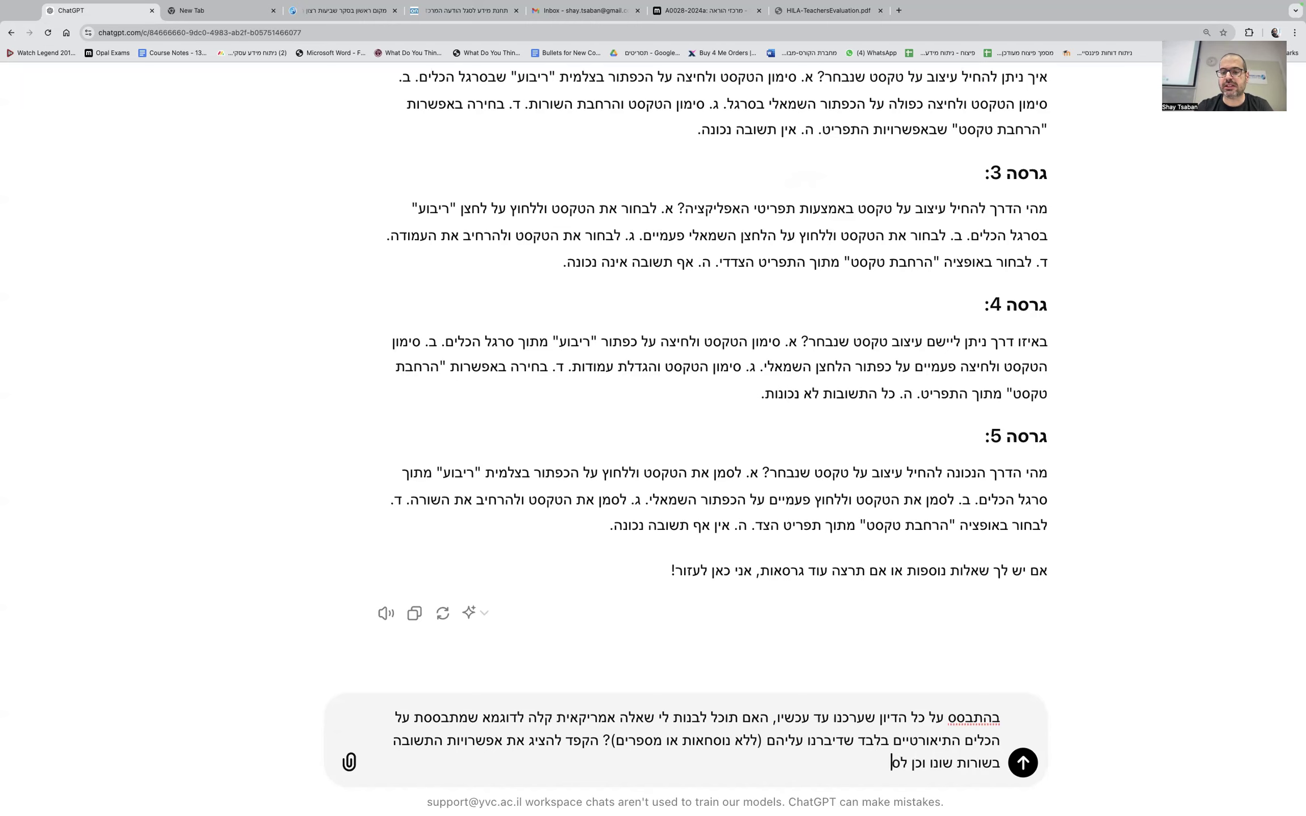
type("מן את התשובה הנכו")
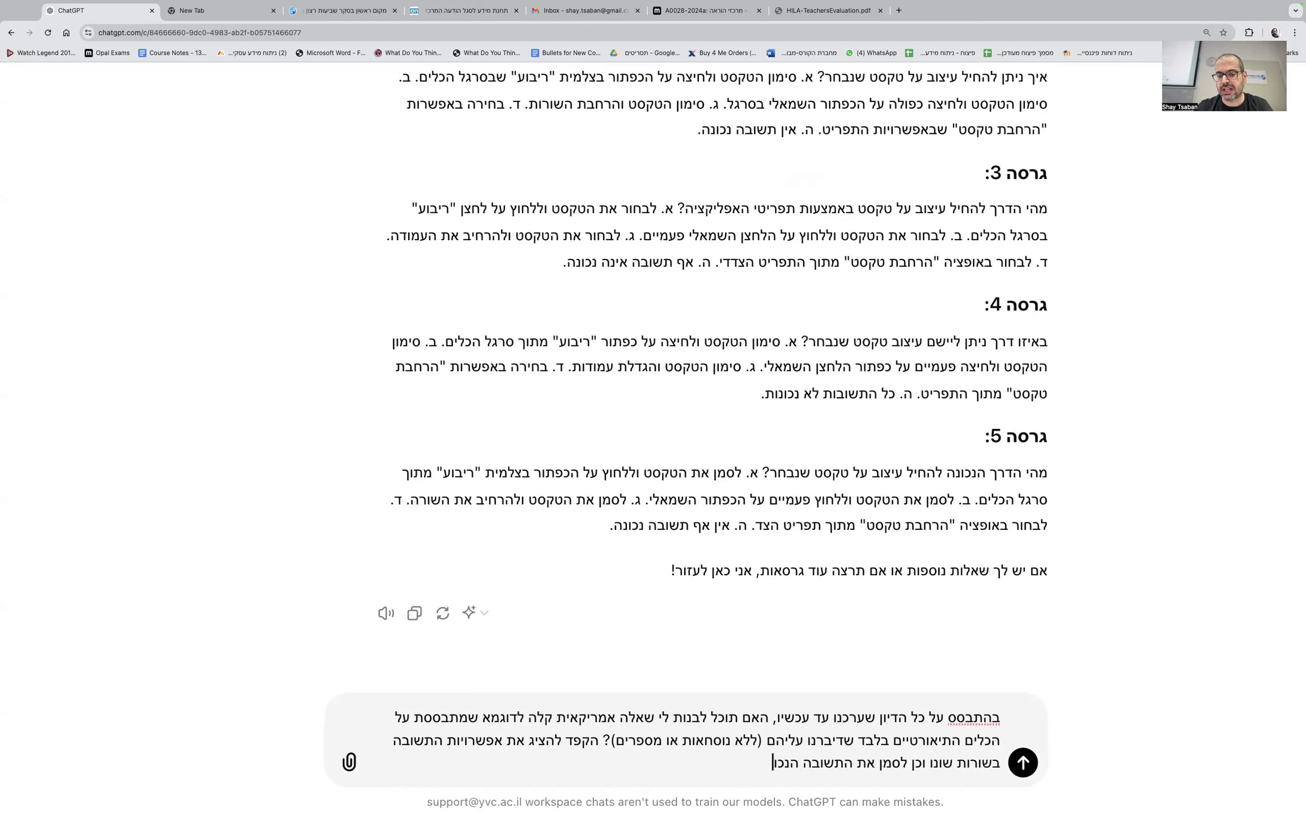
type("נה ולספק לה הסבר.")
key("Return")
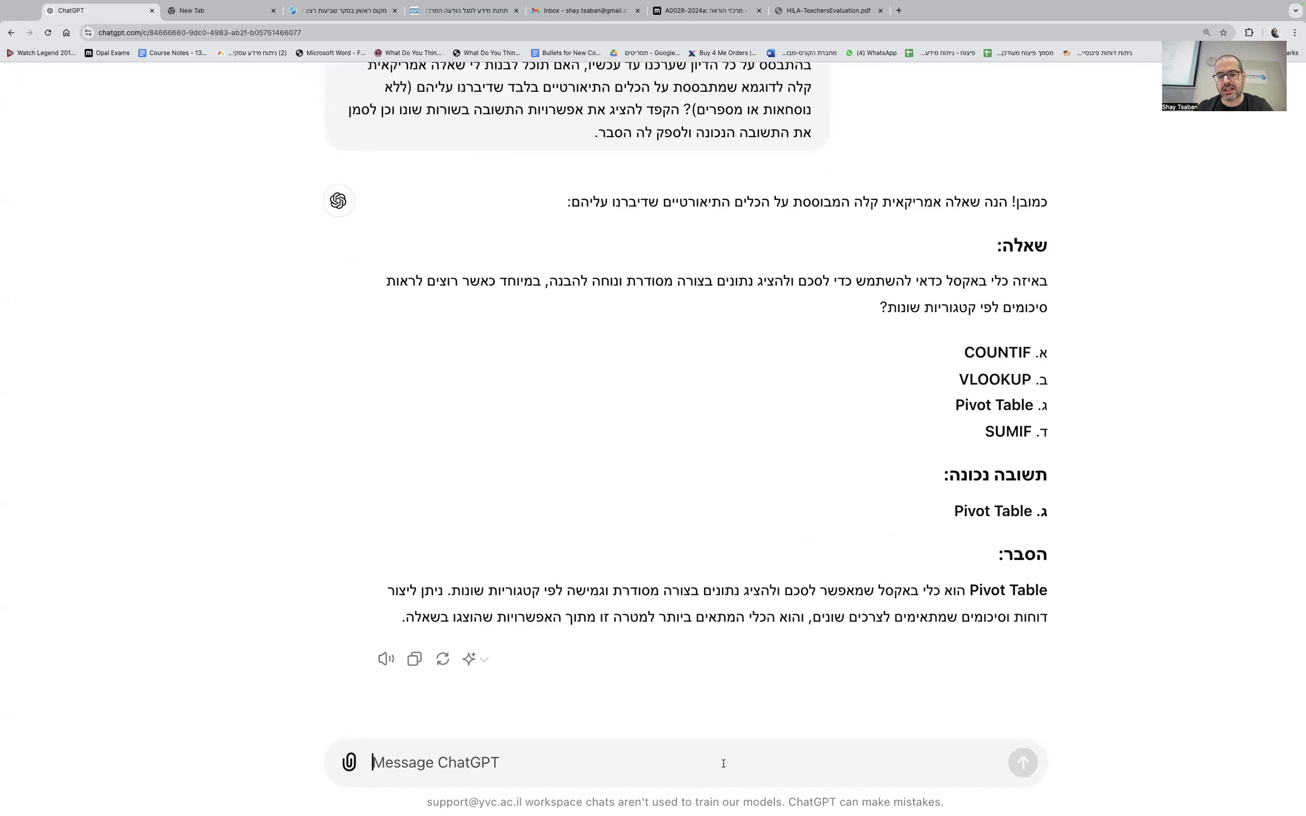
Step: Begin a clarifying reply with "אני מדבר על הכלים של בינה מלאכותית באופן רעיוני בלבד: צילומי מסך כאפשרות לפרשנות"
type("אני מדבר על הכלים")
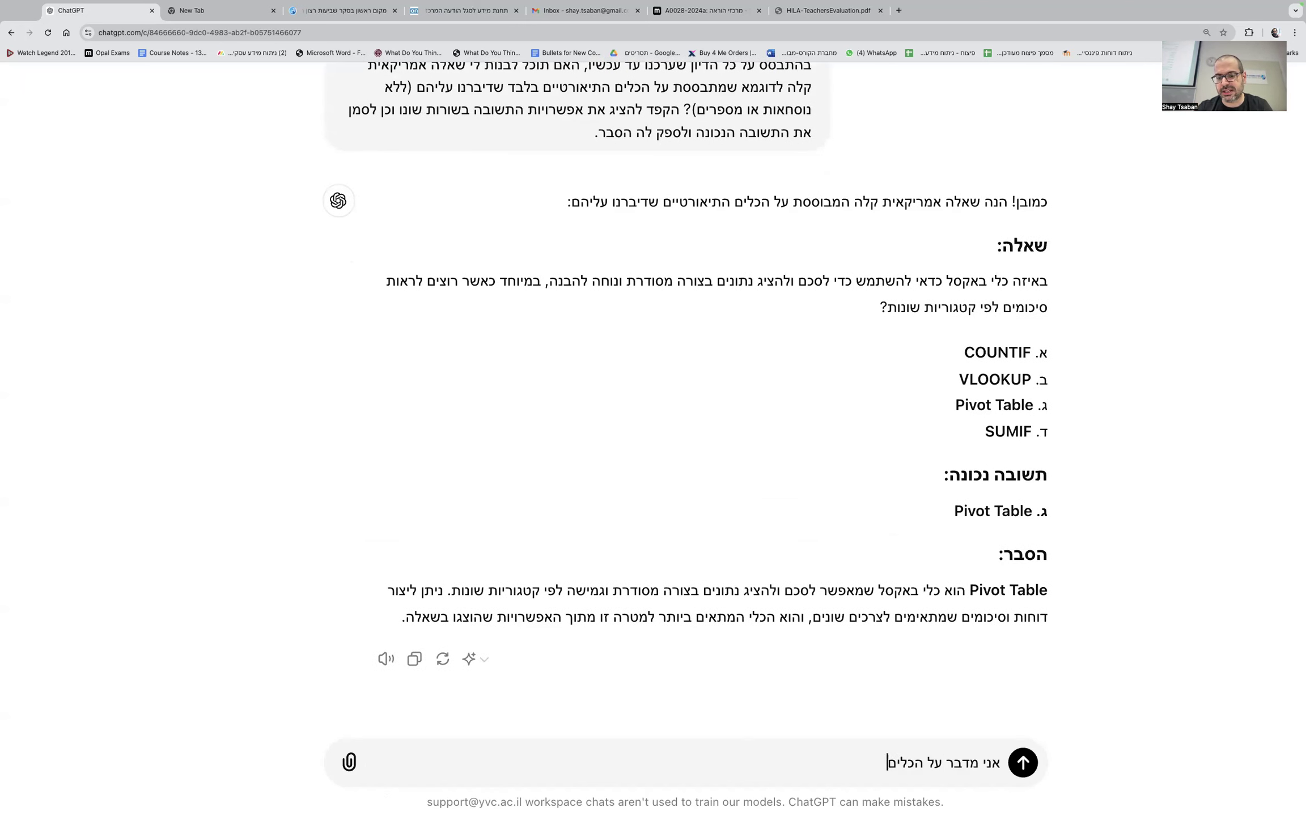
type(" של בינה מלאכותית ב")
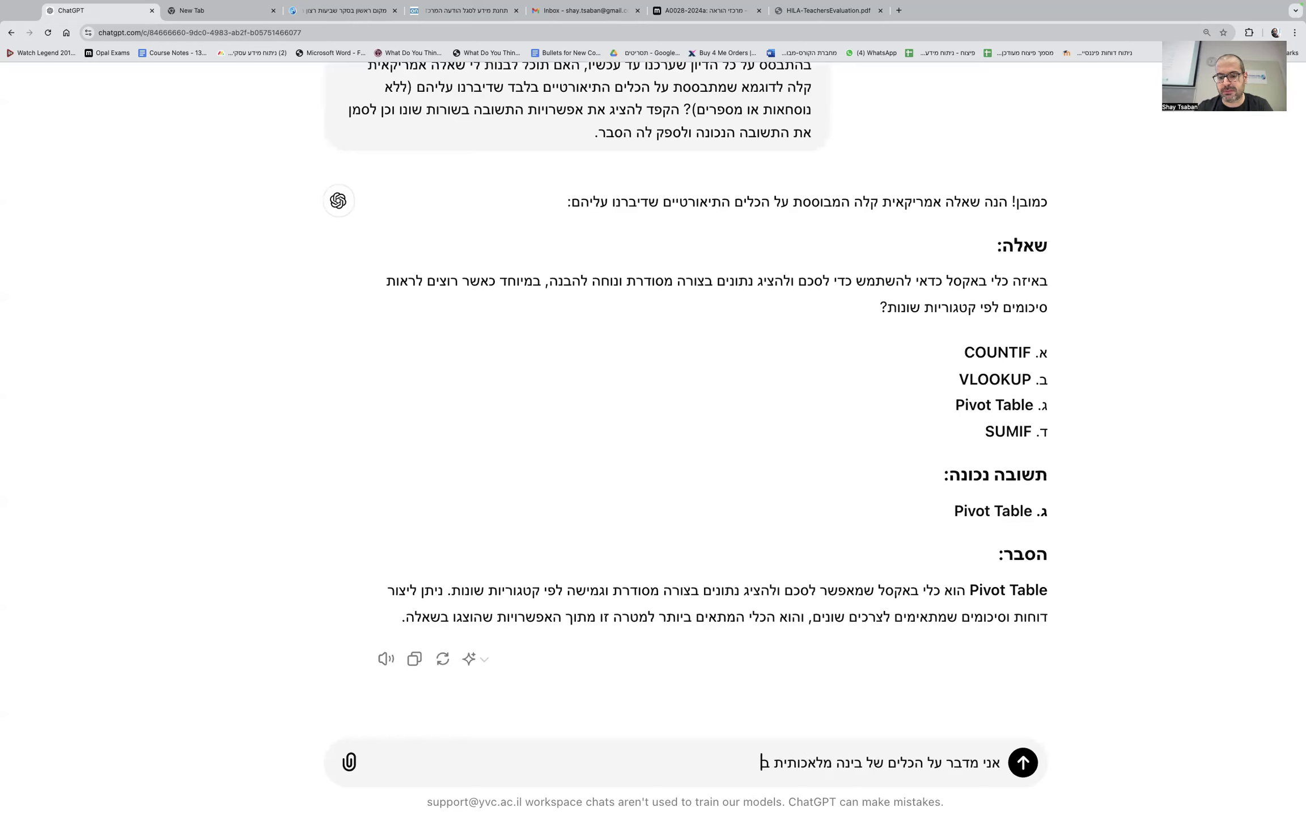
type("אופן רעיוני בלבד: צילומי מסך")
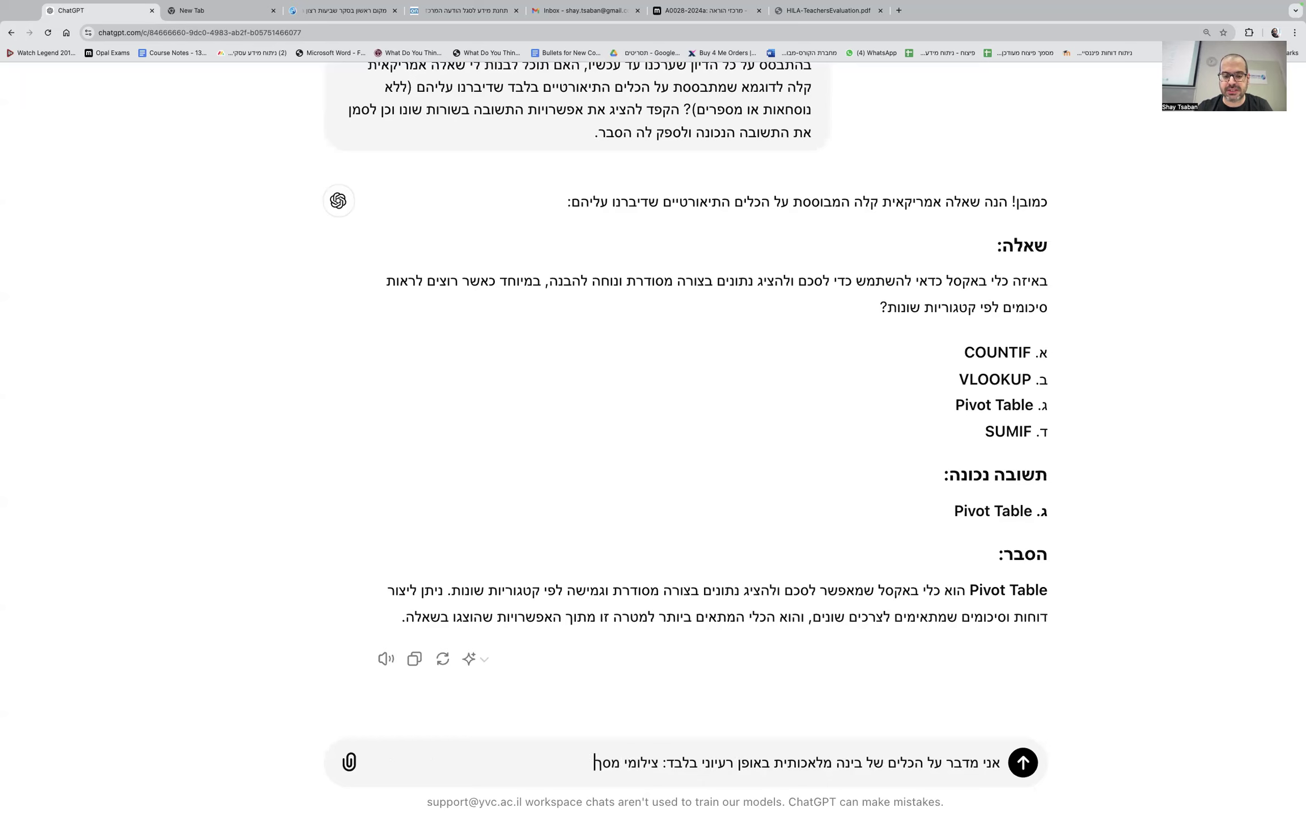
type(" כאפשרות לפרשנו")
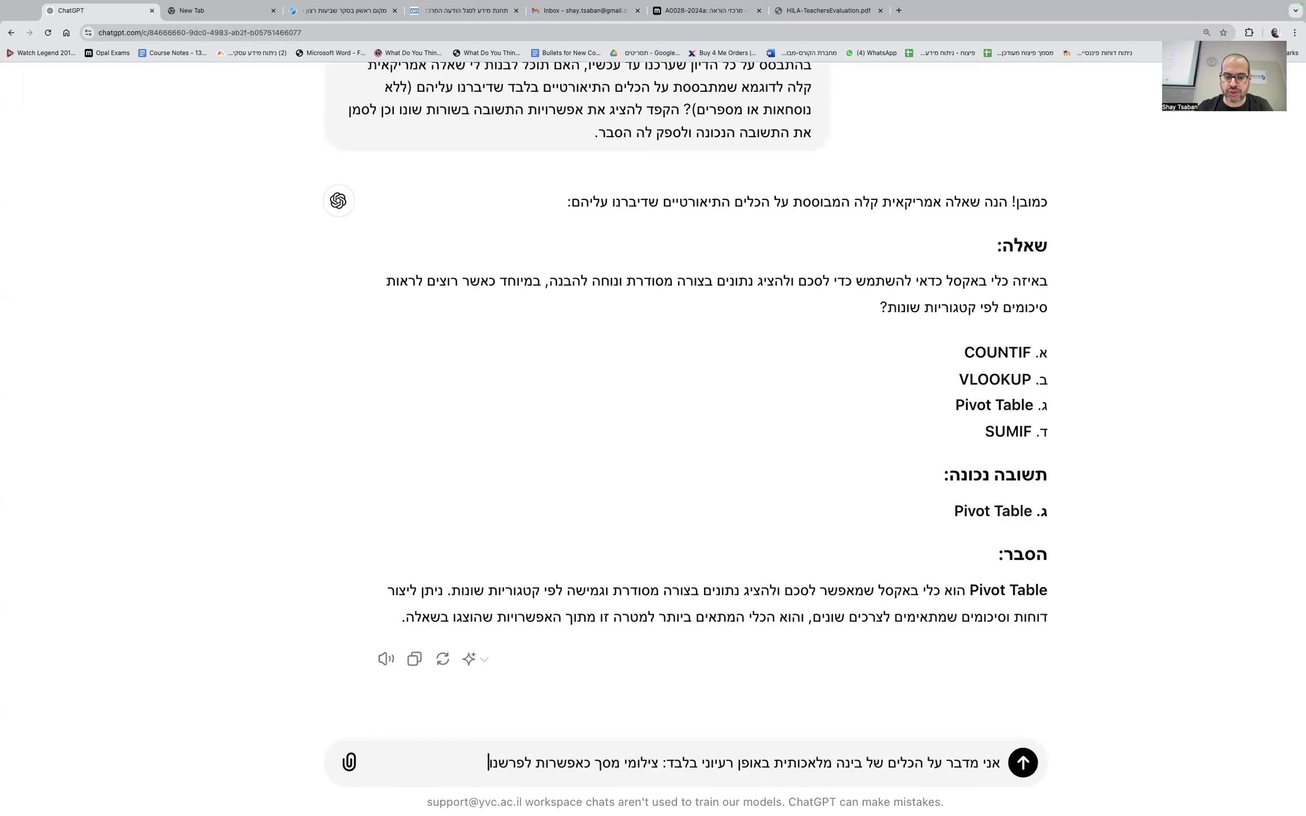
Step: Extend the list of AI tools in the reply with "שאלה על נוסחאות וקבלת הסבר להן, שאלה על הנוסחה שיכולה לעזור לפעולה ספציפית"
type("ת, שאלה על נוסחאו")
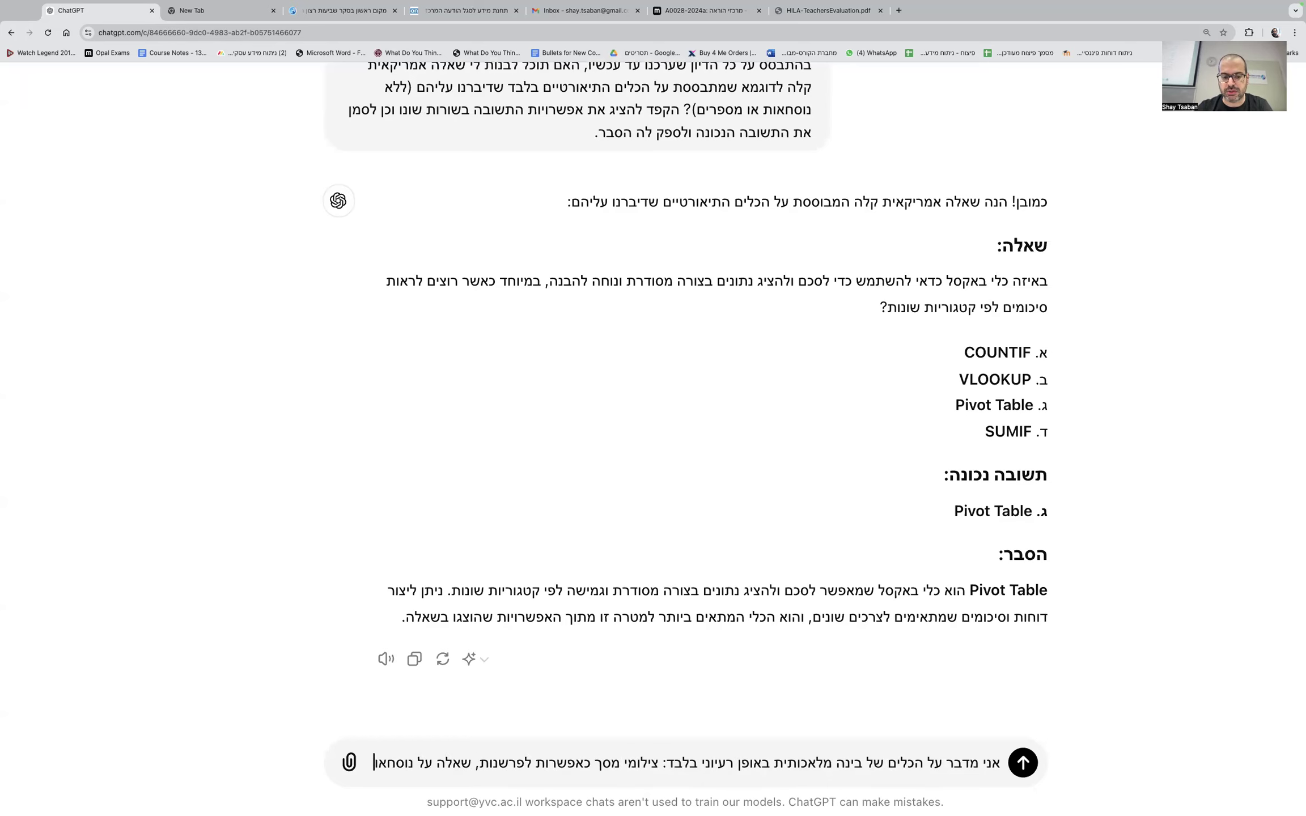
type("ת וקבלת הסבר להן,")
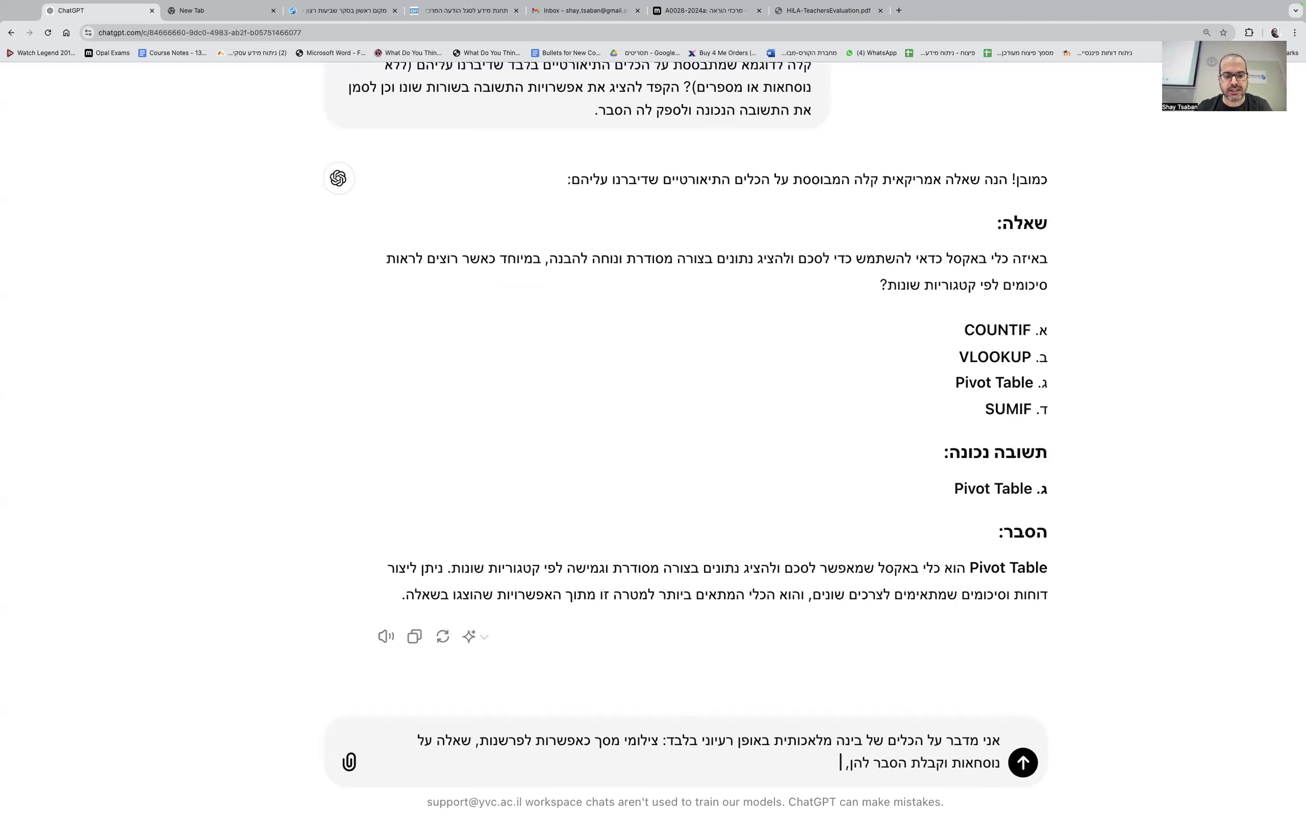
type(" שאלה על הנוסחה שיכו")
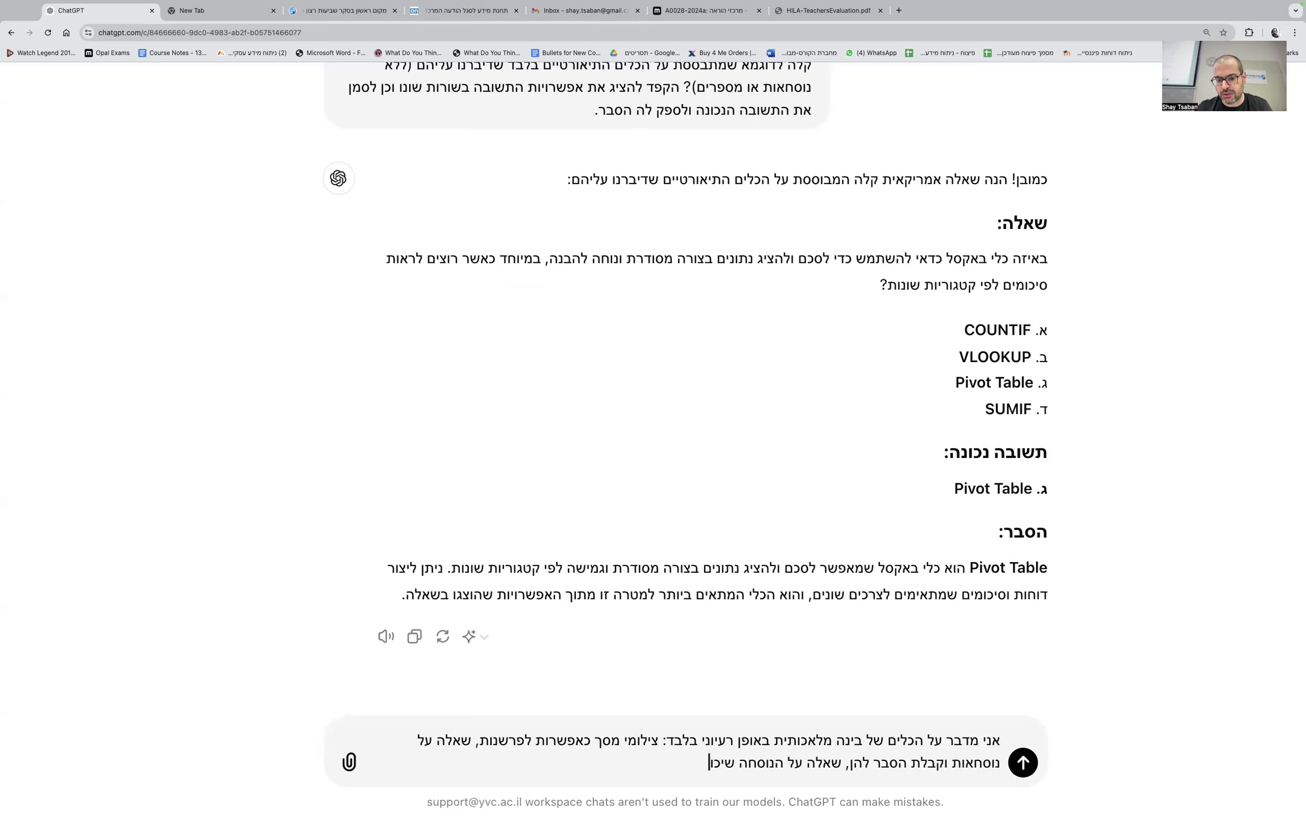
type("לה לעזור לפעולה ספציפית")
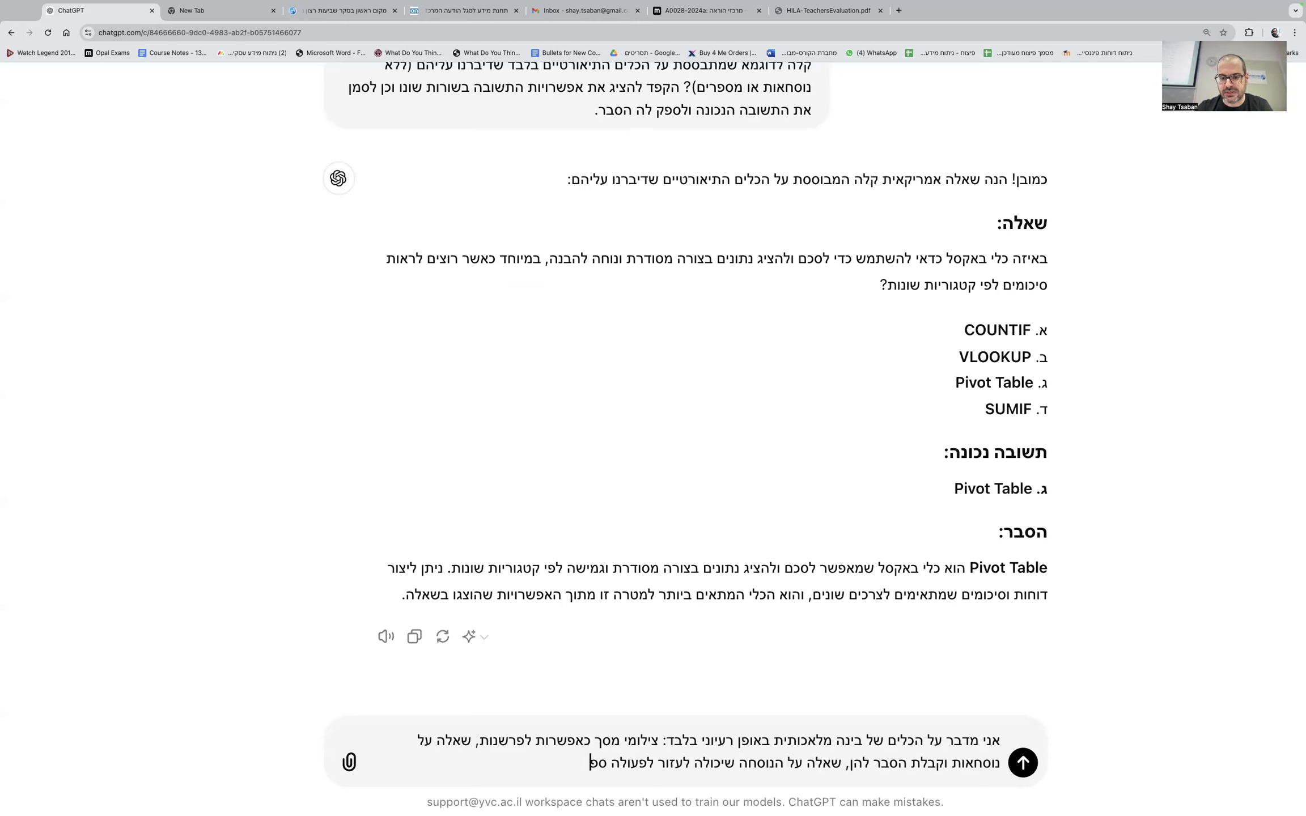
Step: Finish with "ועוד. התשובות לא יכללו שמות של פונקציות או חישובים, אלא רק היגדים המתייחסים לסוגי הכלים עצמם בהתאם לדיון." and send the reply
type("תשובו")
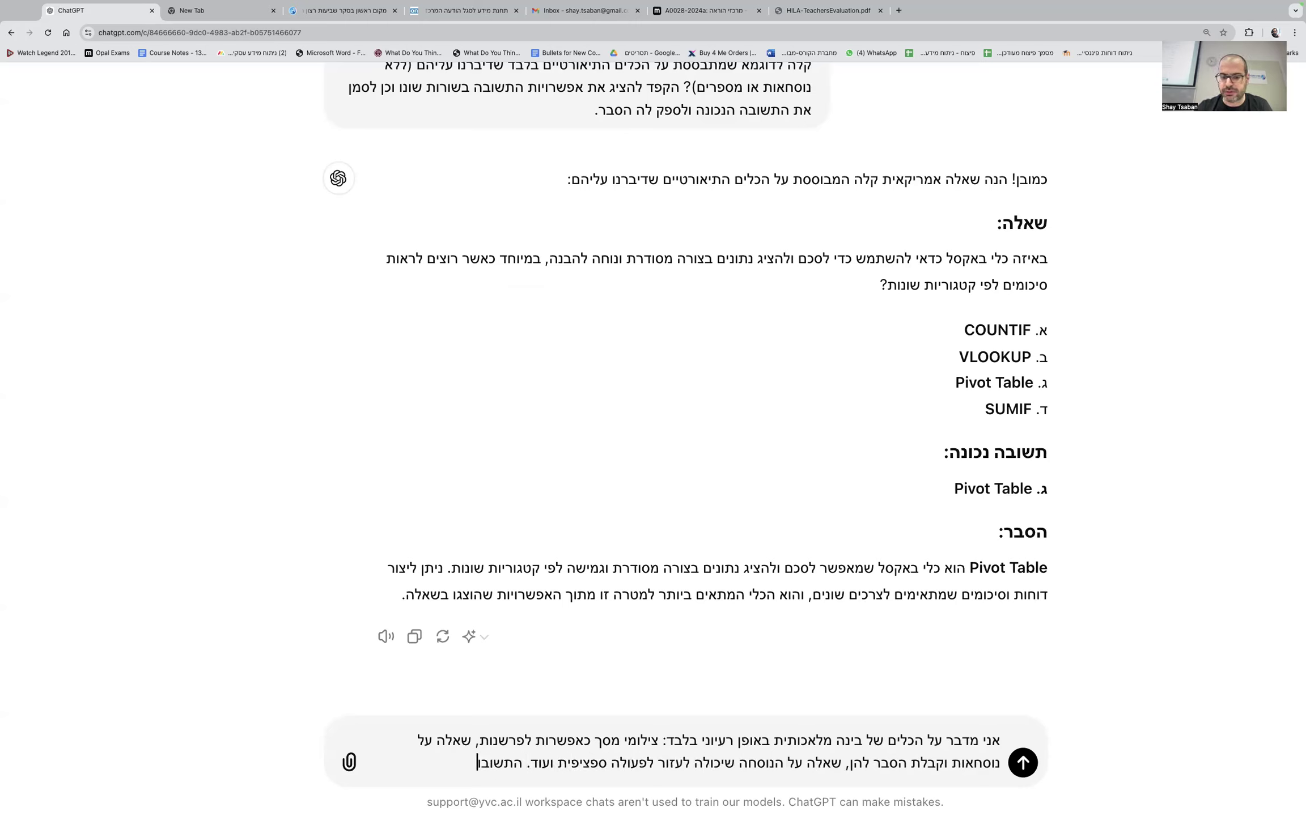
type("ת לא יכללו שמות של פונקציות או חי")
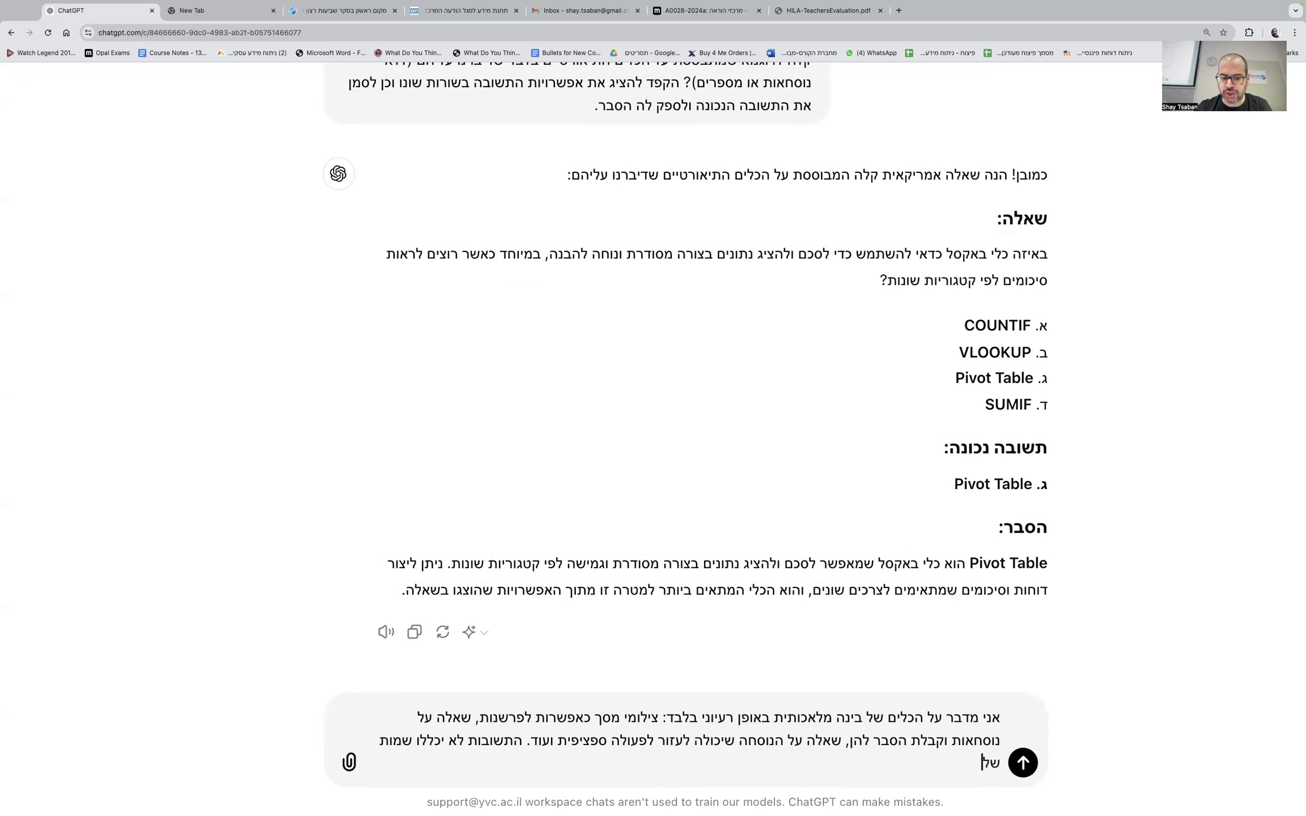
type("שובים")
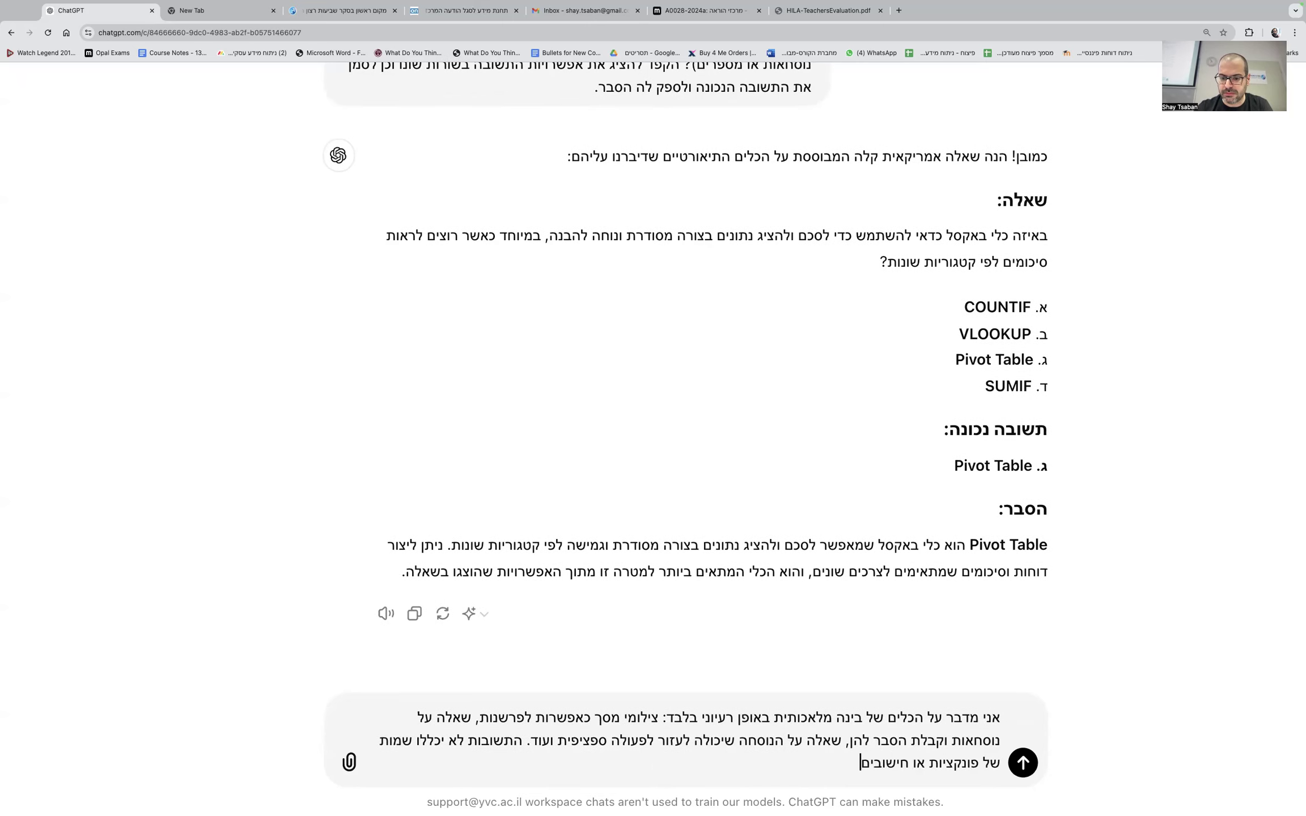
type(", אלא רק היגדים המתי")
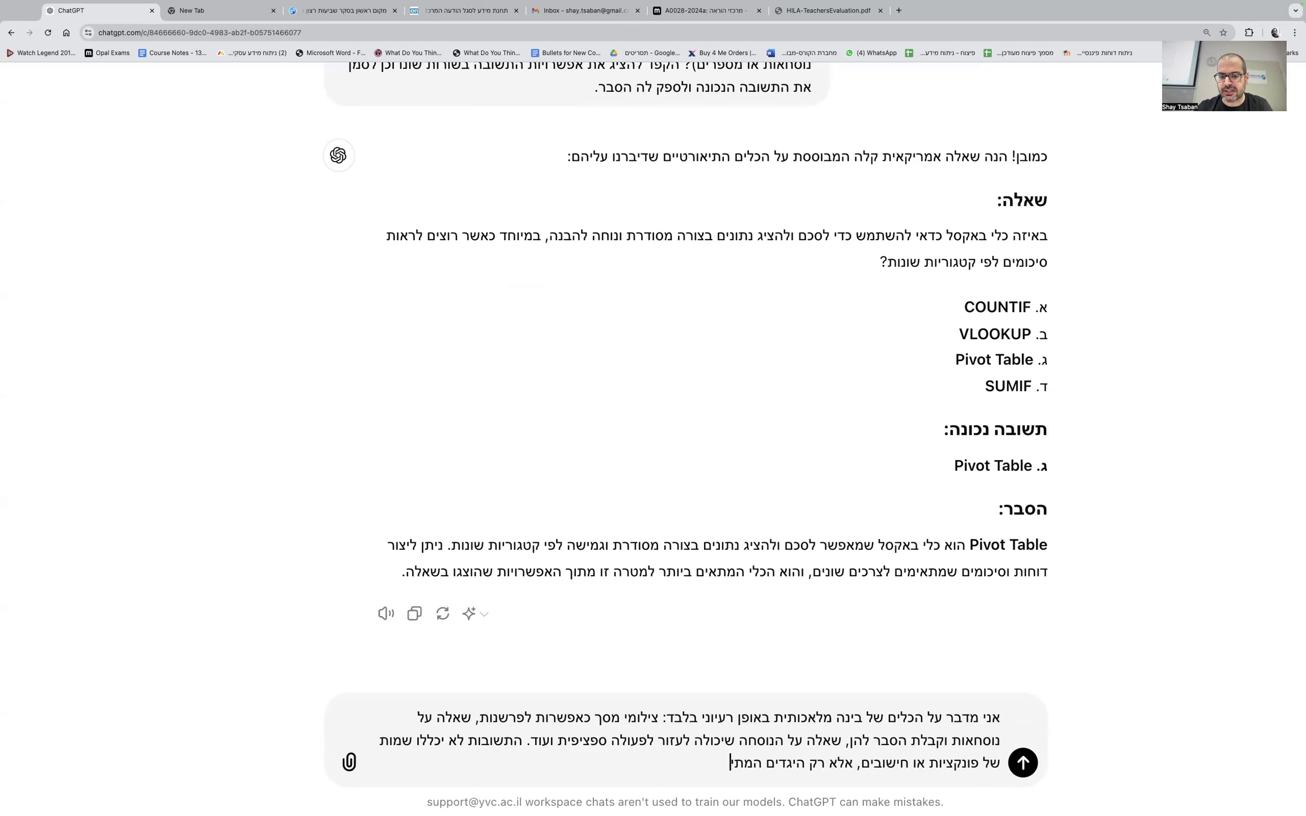
type("יחסים לסוגי הכלים עצמם בהתאם לדיון")
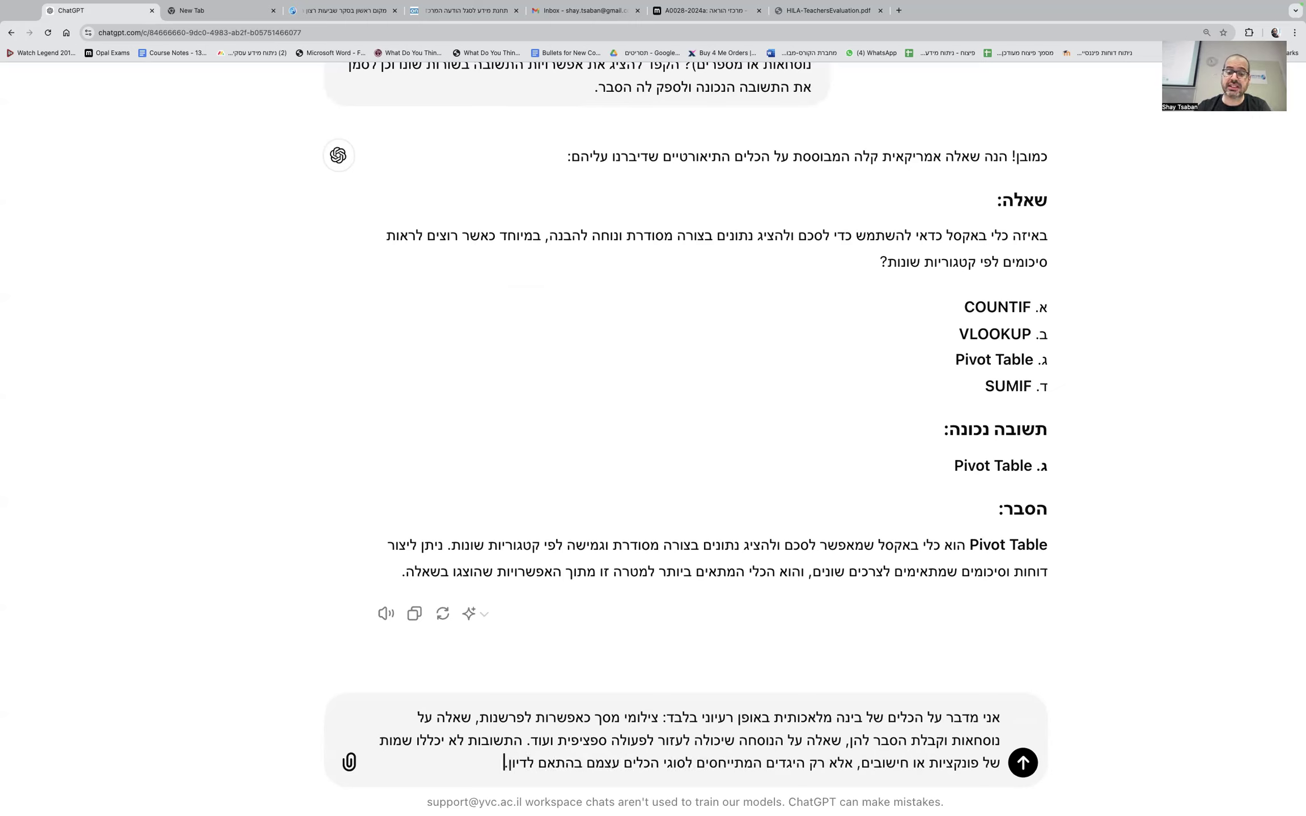
type(".")
key("Return")
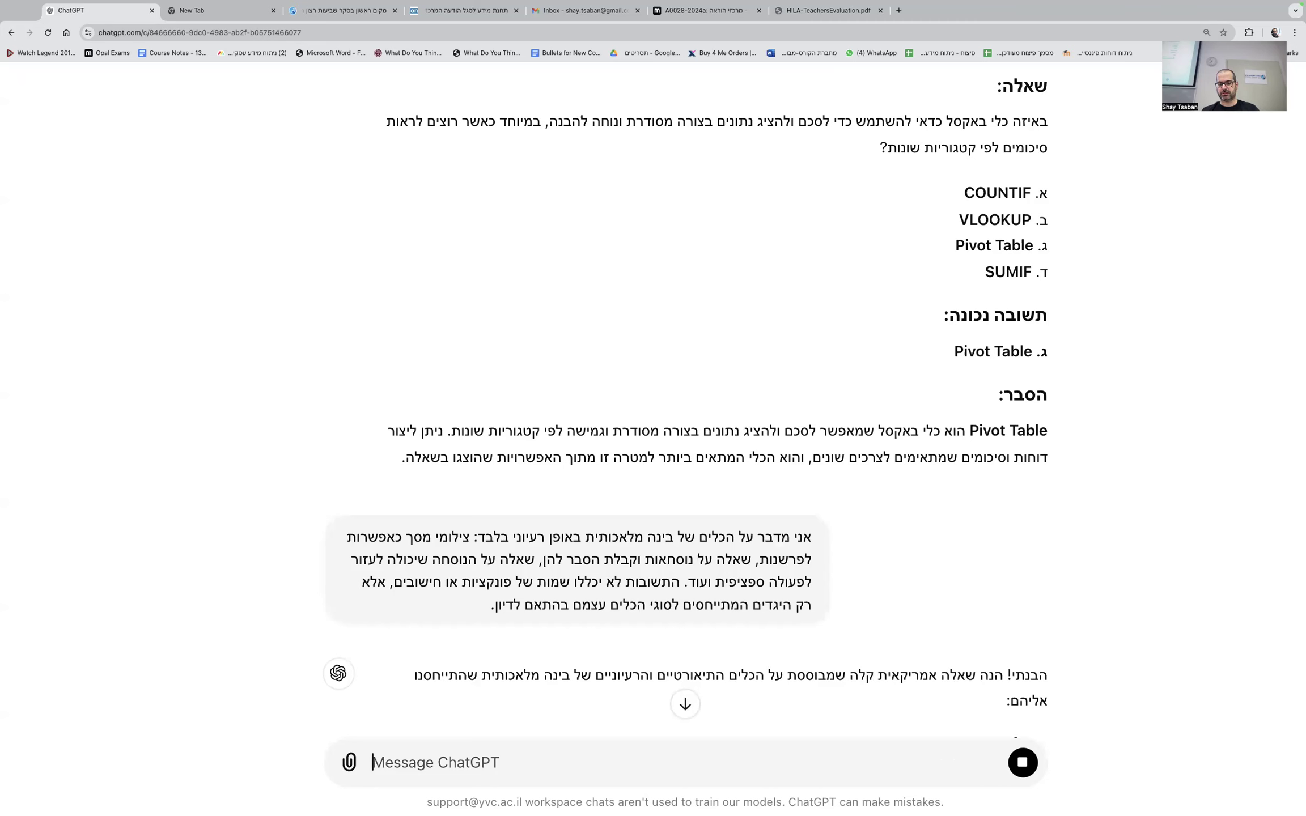
scroll(851, 640, "down", 5)
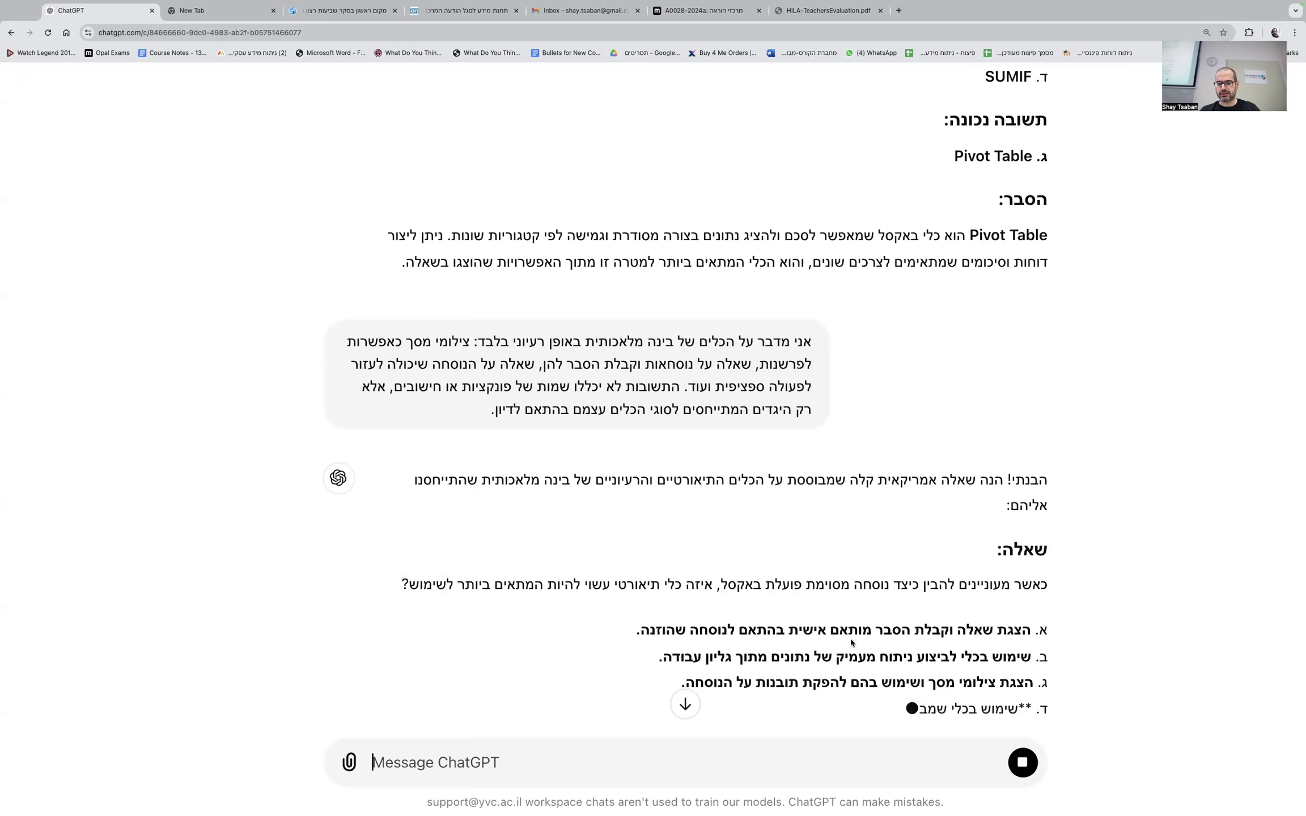
Step: Review the generated theoretical question and highlight its wording and answer options ב and א
scroll(851, 642, "down", 5)
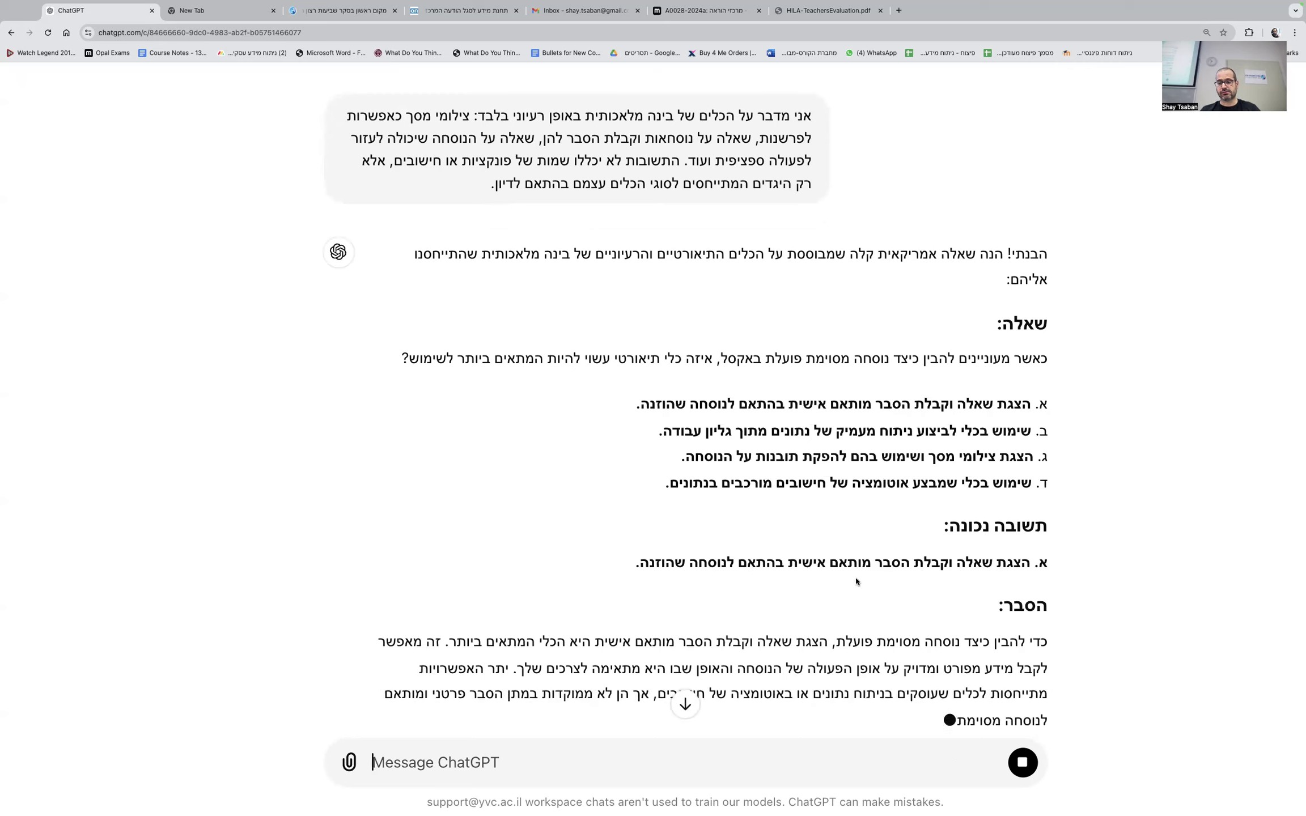
left_click_drag(1036, 358, 412, 369)
triple_click(778, 432)
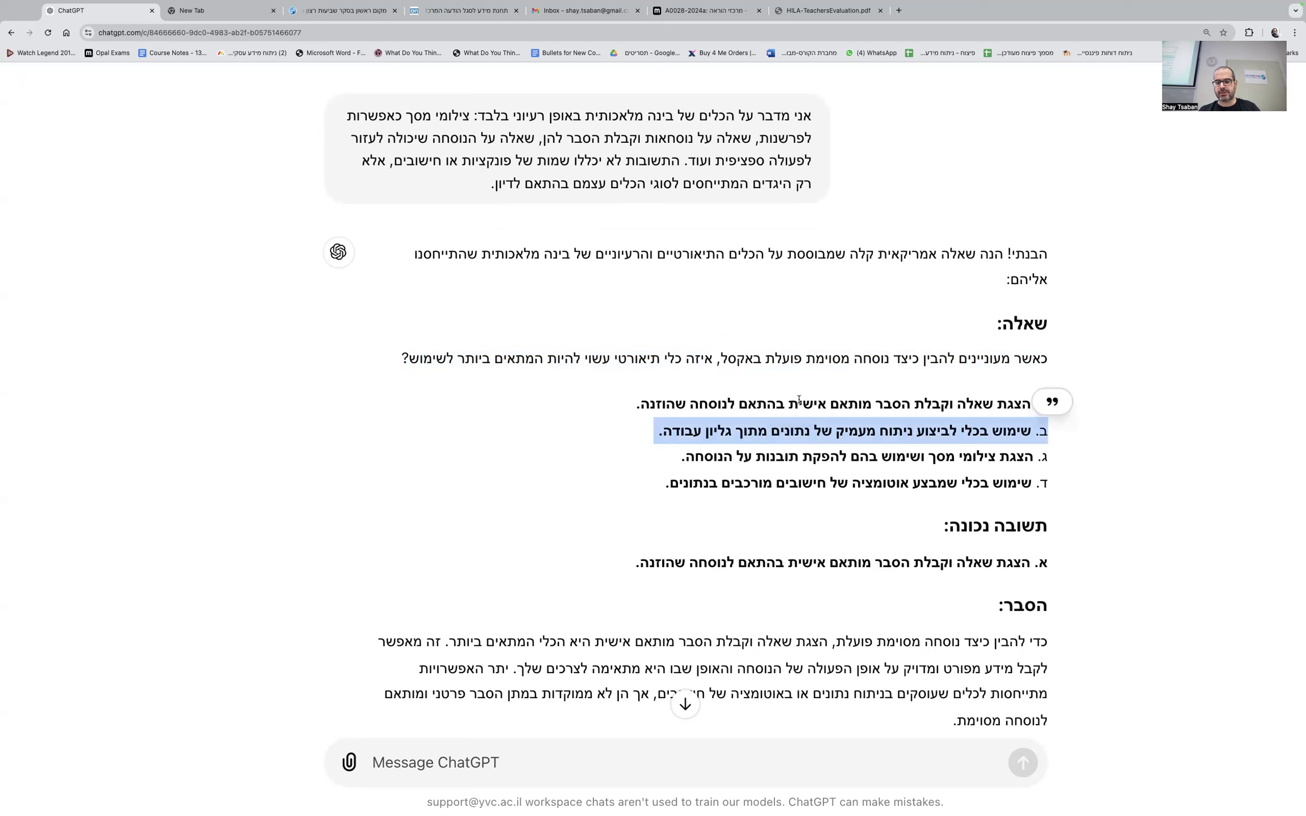
triple_click(799, 403)
Step: Switch to Excel, open the sheet "מפגש 6" and highlight the "יצירת נתונים" notes in A76:D77
mouse_move(835, 808)
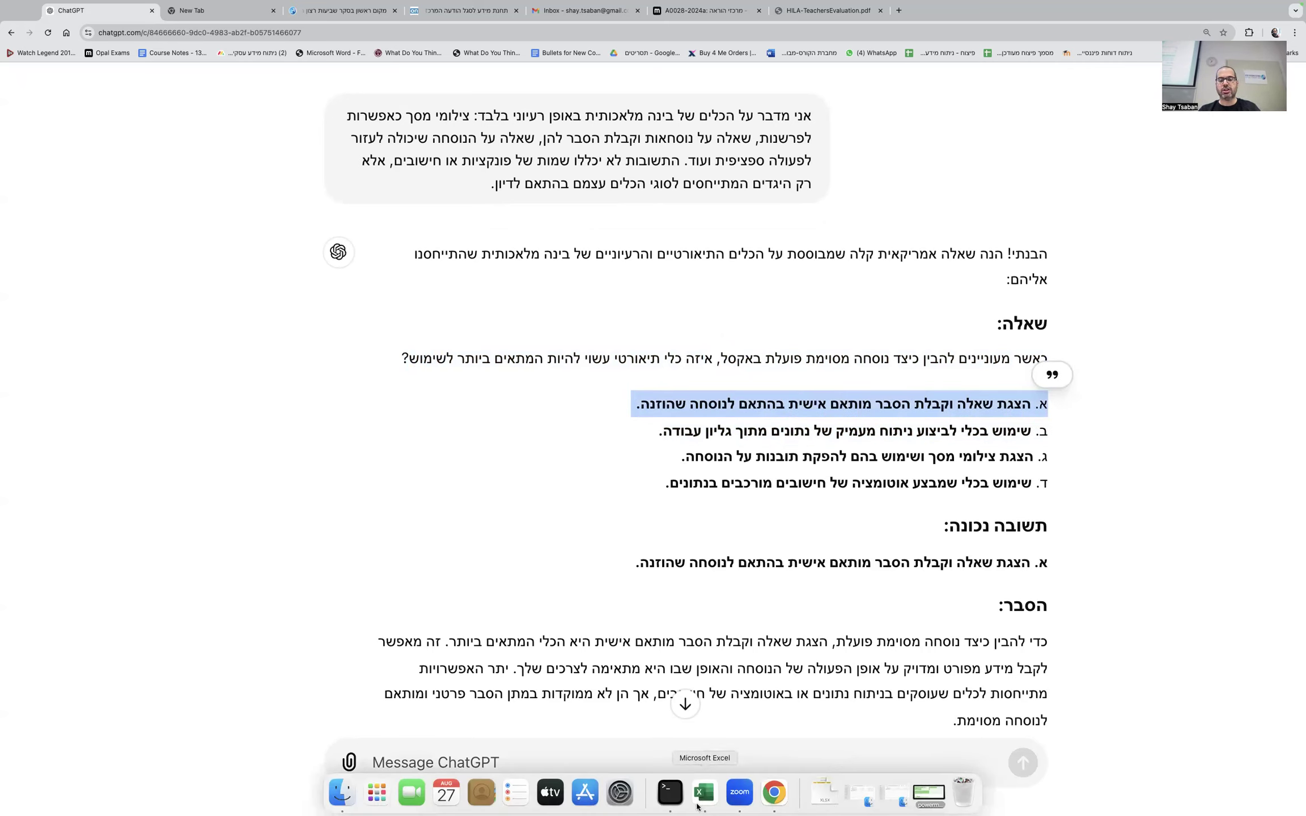
left_click(700, 806)
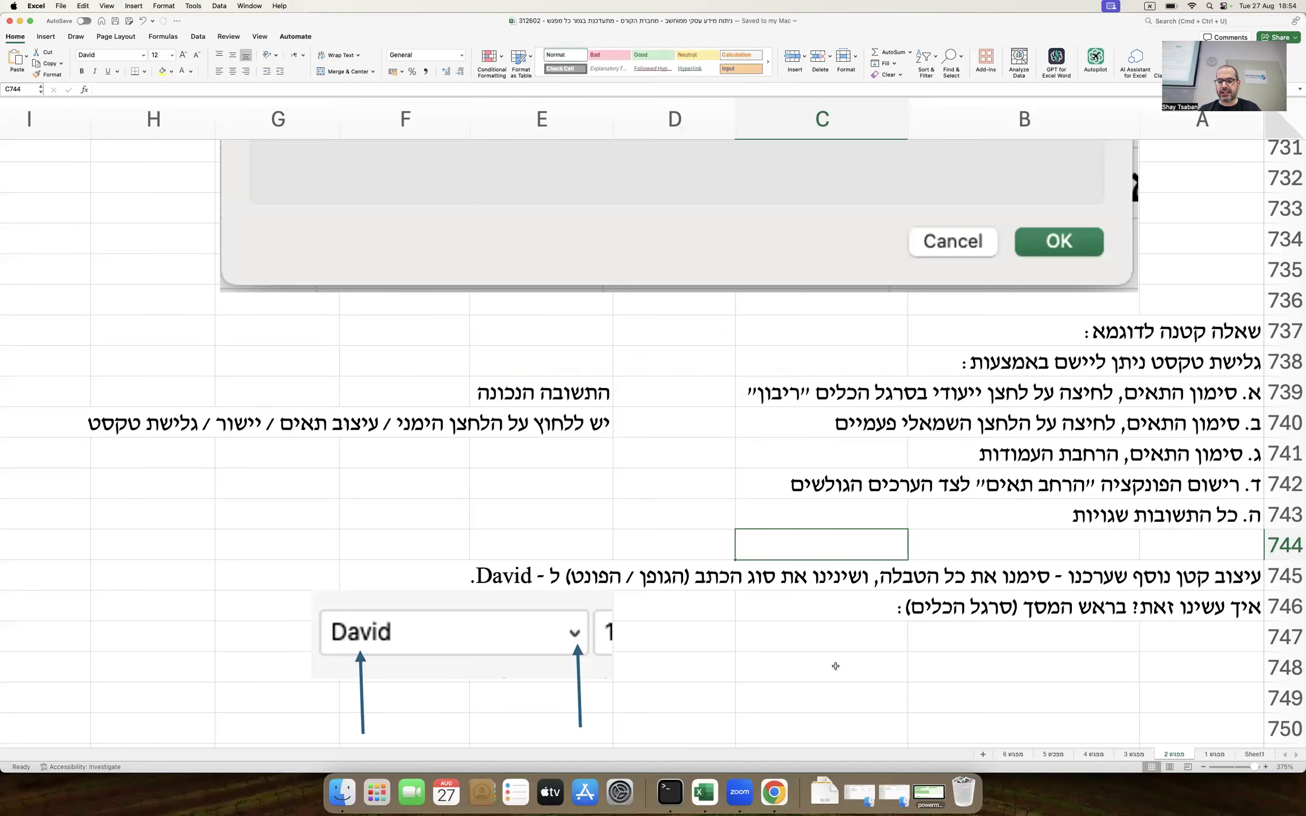
left_click(1013, 754)
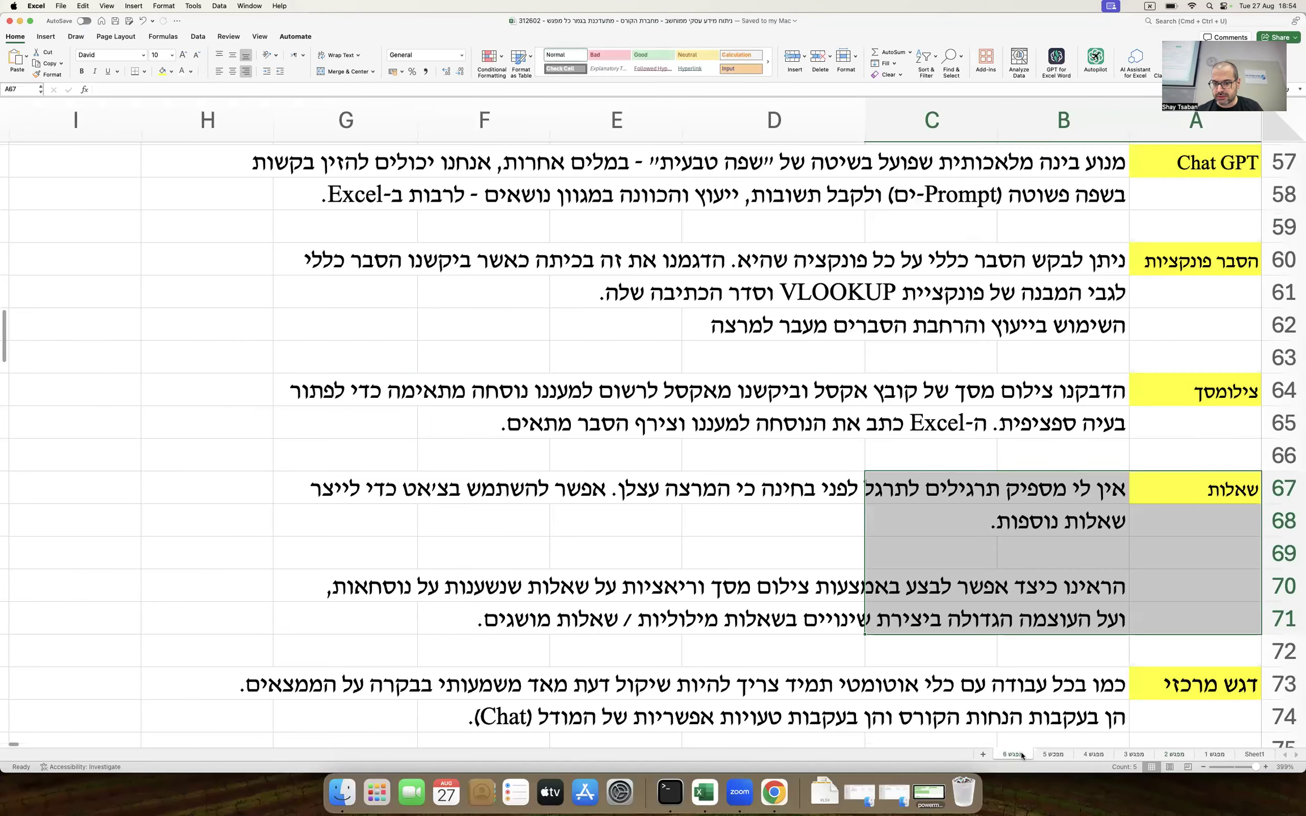
left_click(996, 587)
scroll(996, 592, "down", 4)
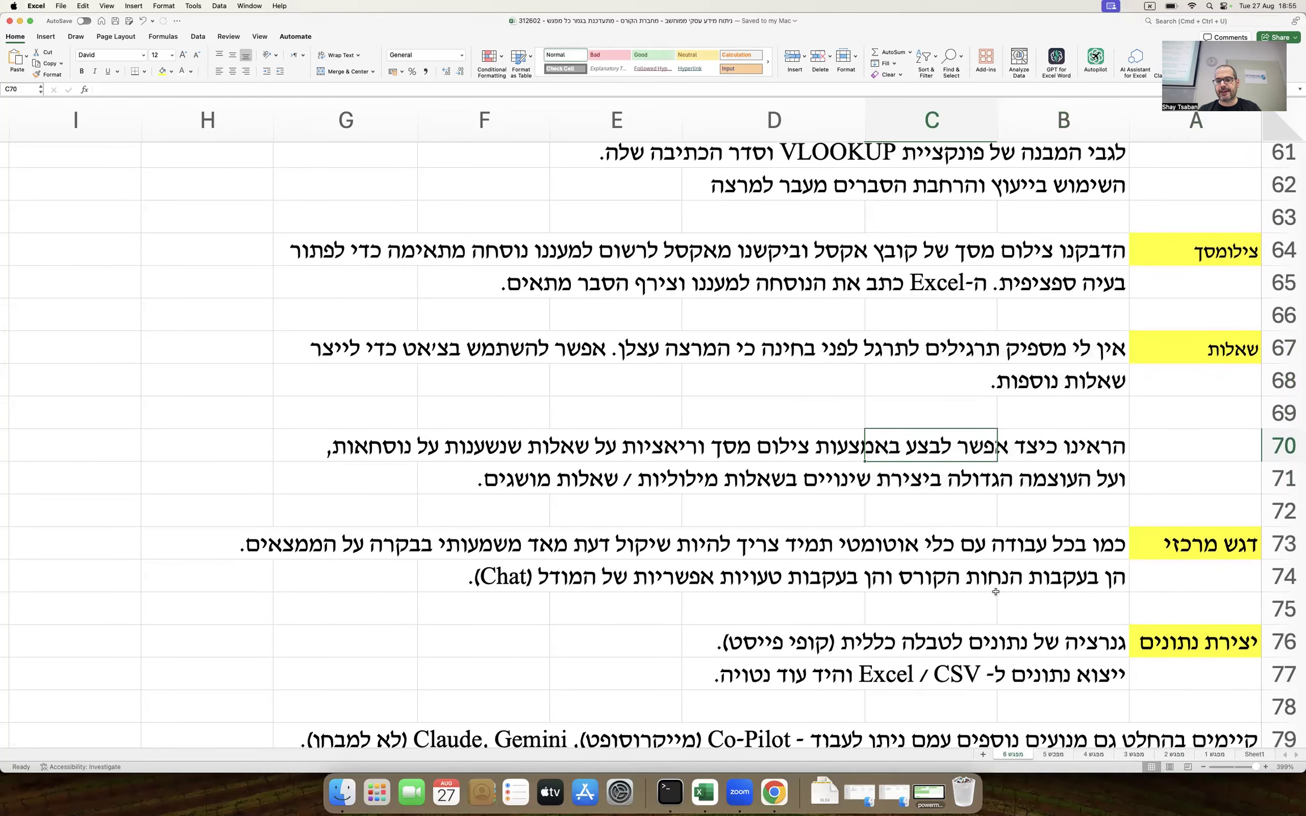
left_click_drag(1166, 626, 707, 670)
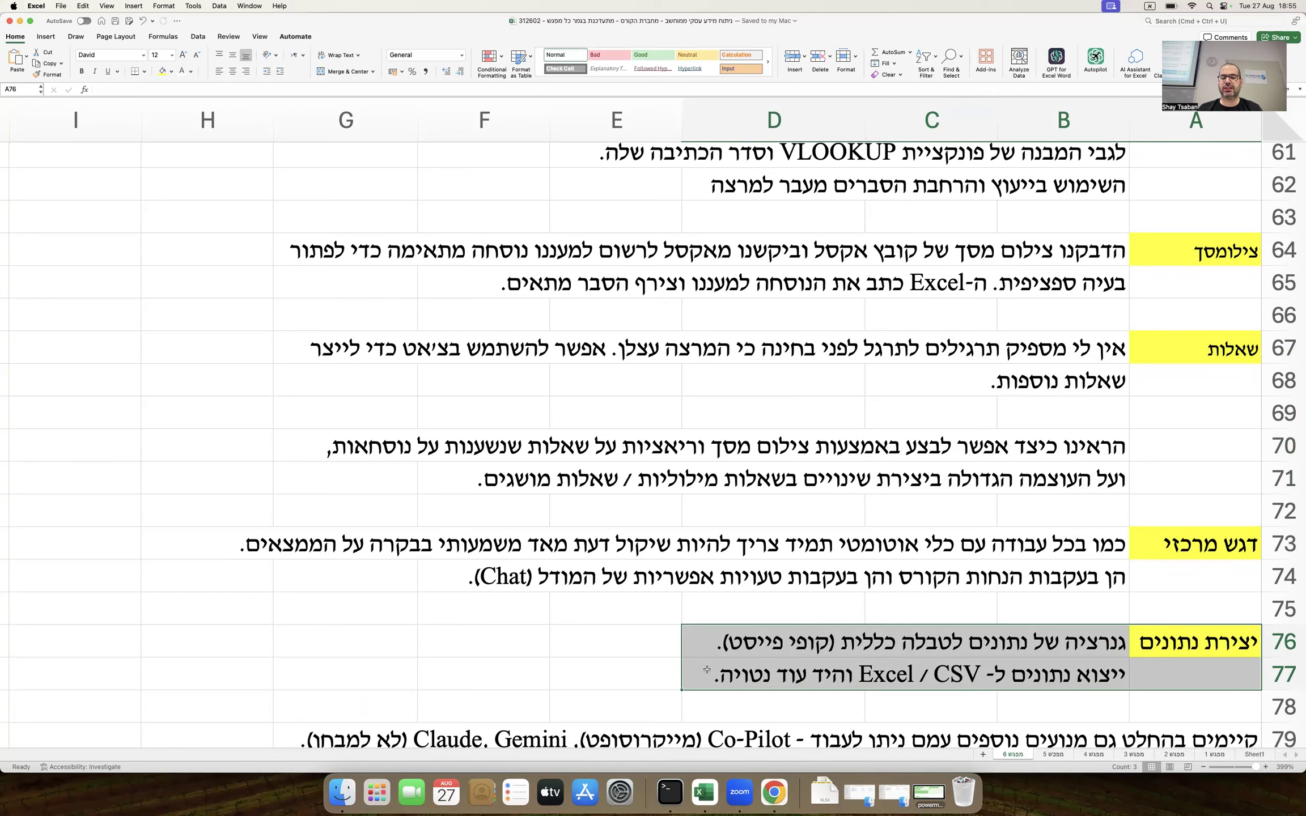
Step: Return to ChatGPT in Chrome and begin a message with "צור למעני בבקשה טבלה שכוללת נתונים פיקטיביים שאין קשר ביניהם הקשורים ל" plus the person's first name
left_click(780, 799)
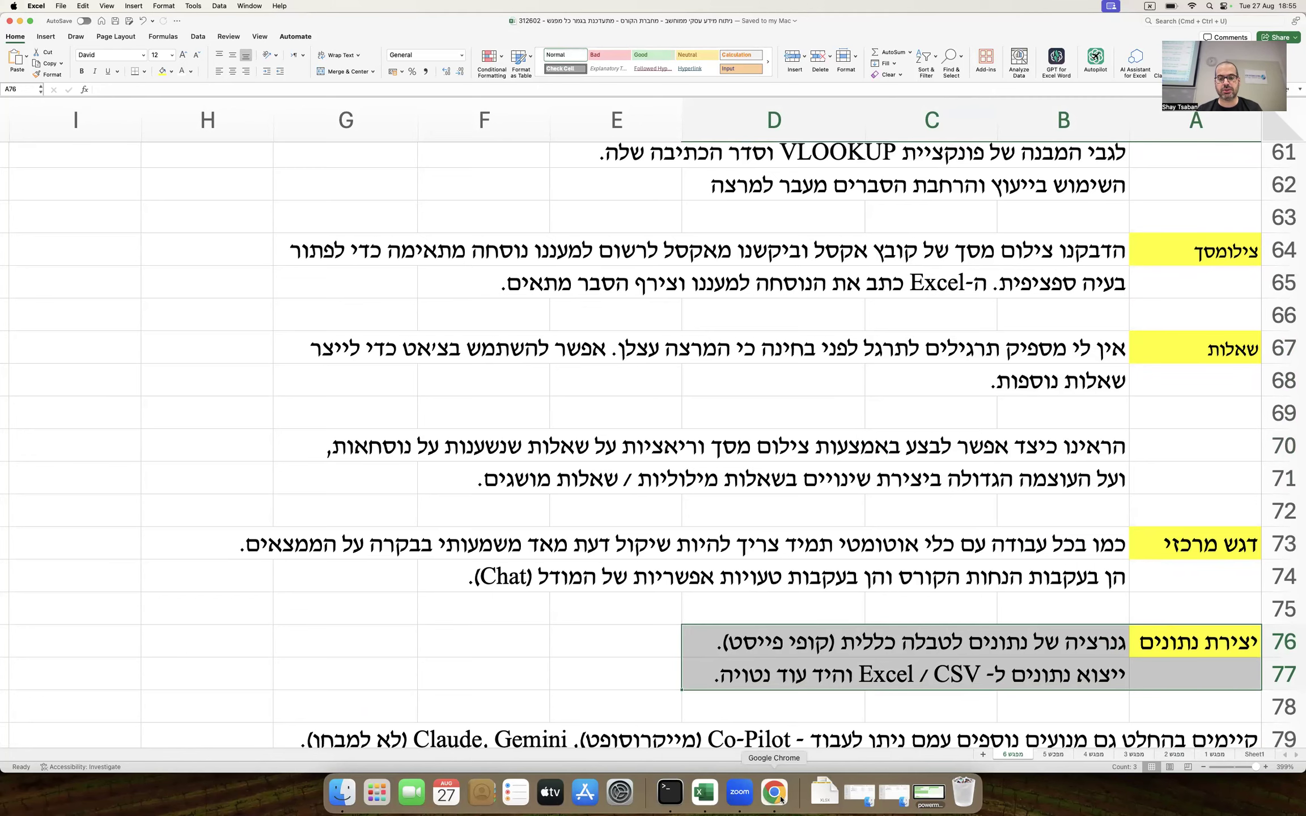
scroll(766, 731, "down", 2)
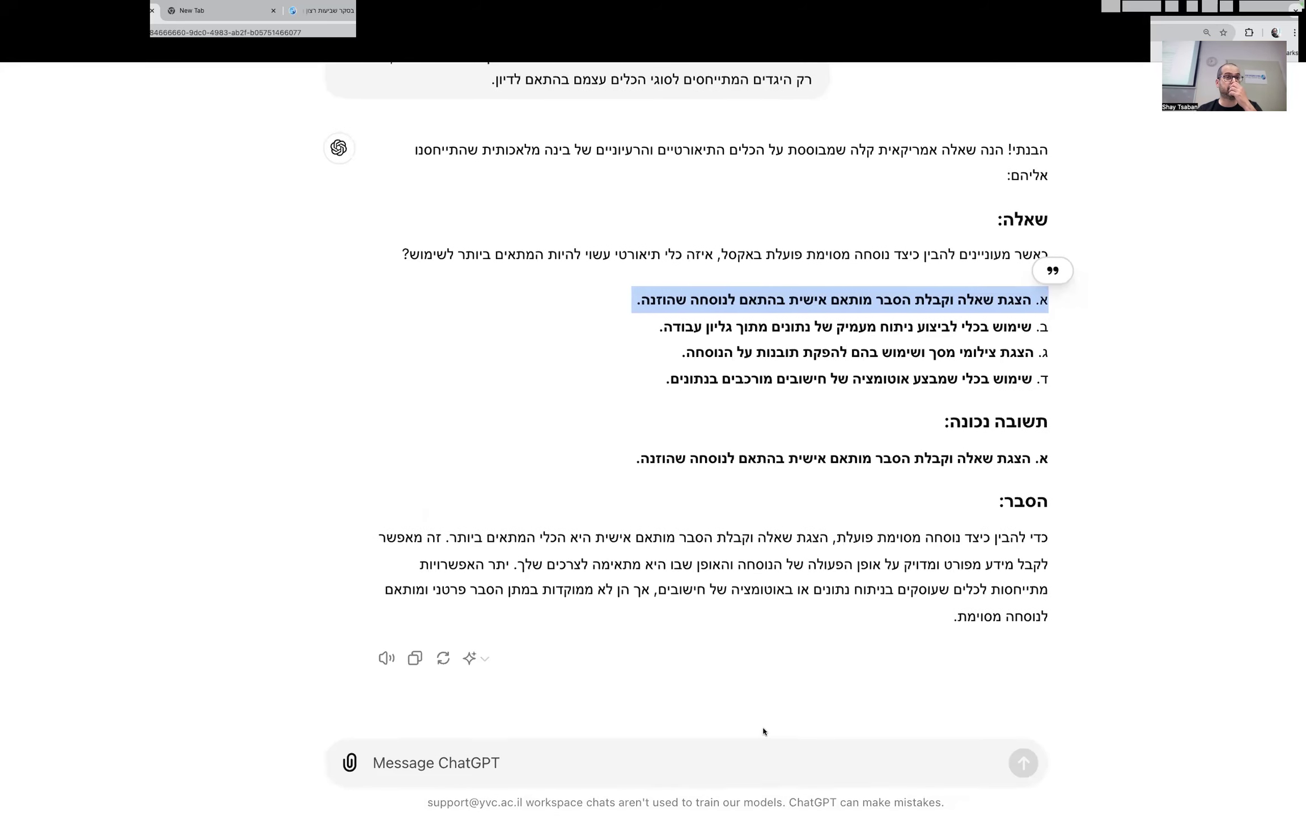
left_click(717, 761)
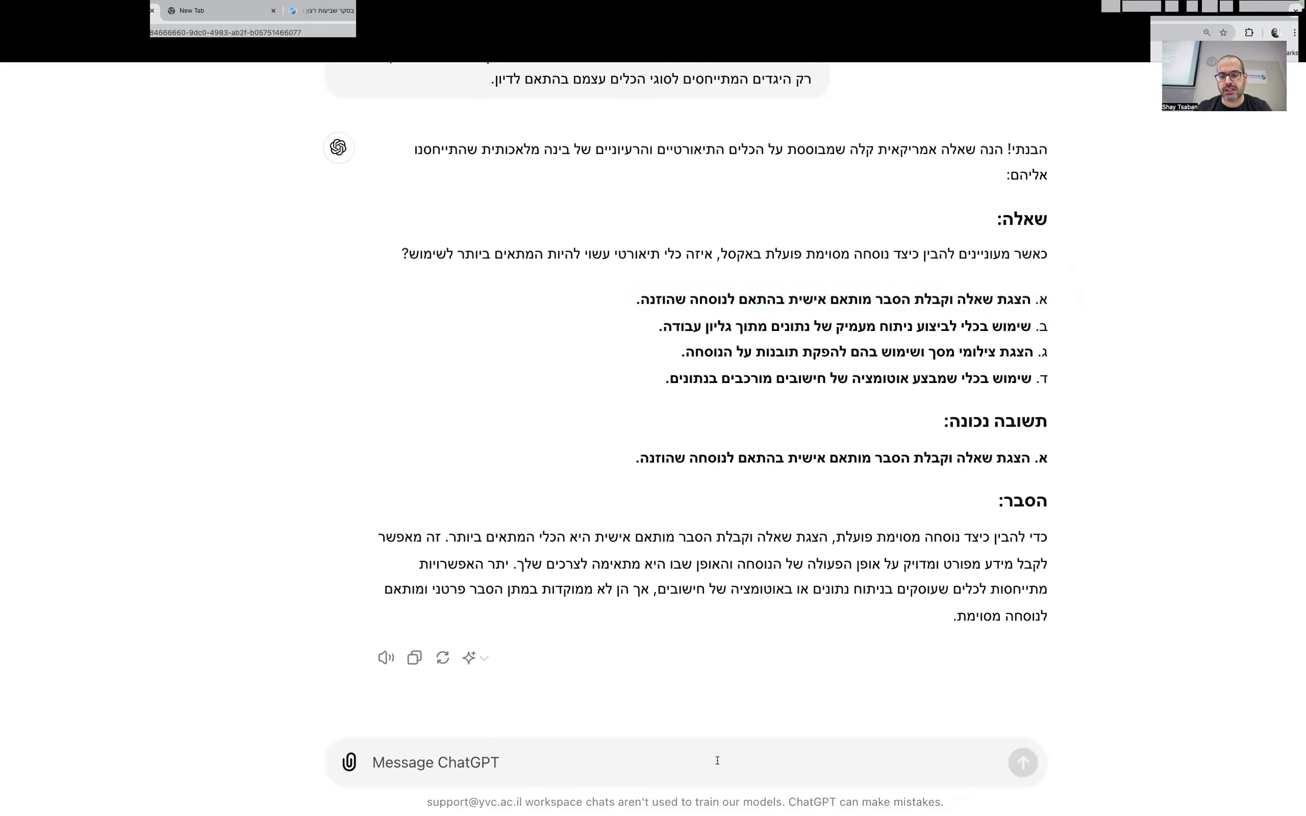
type("צור למעני בבק")
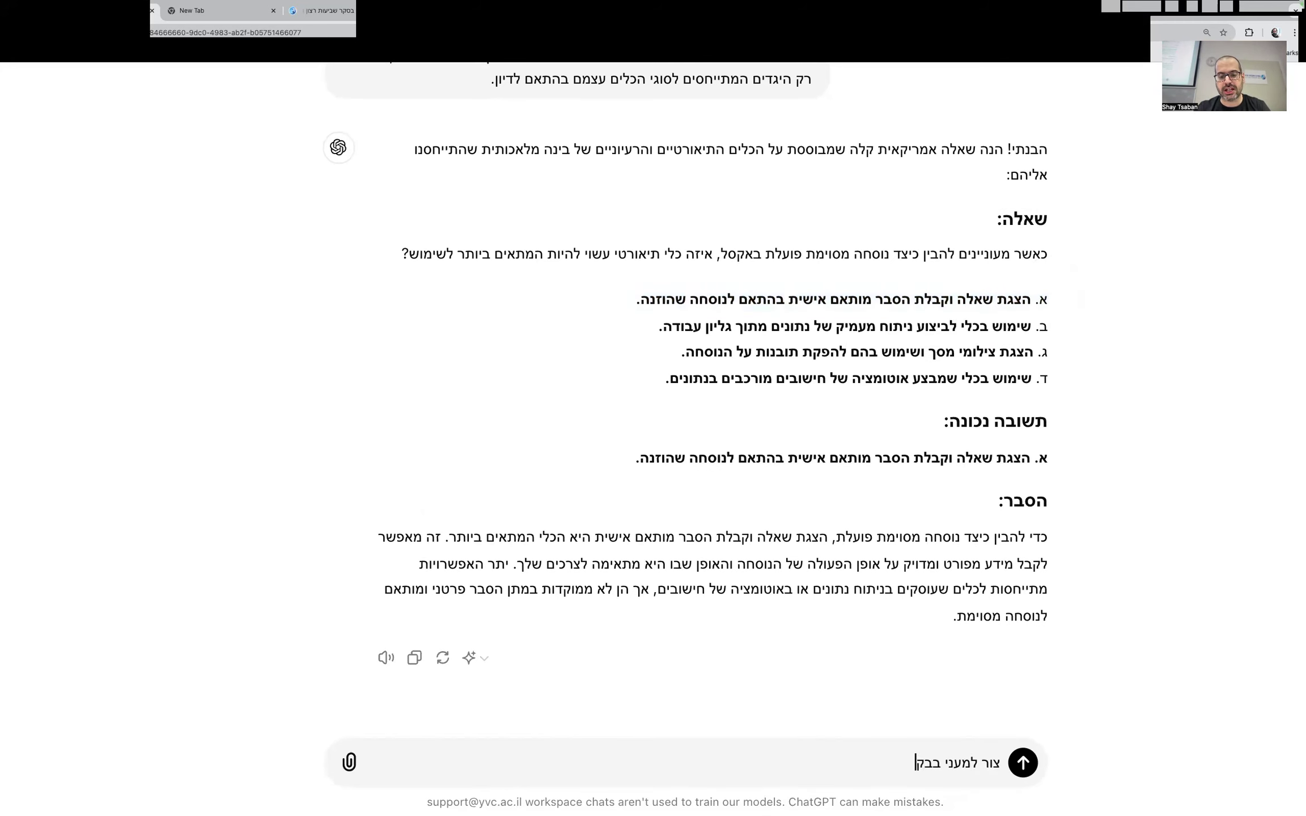
type("שה טבלה שכוללת נתונים פיקט")
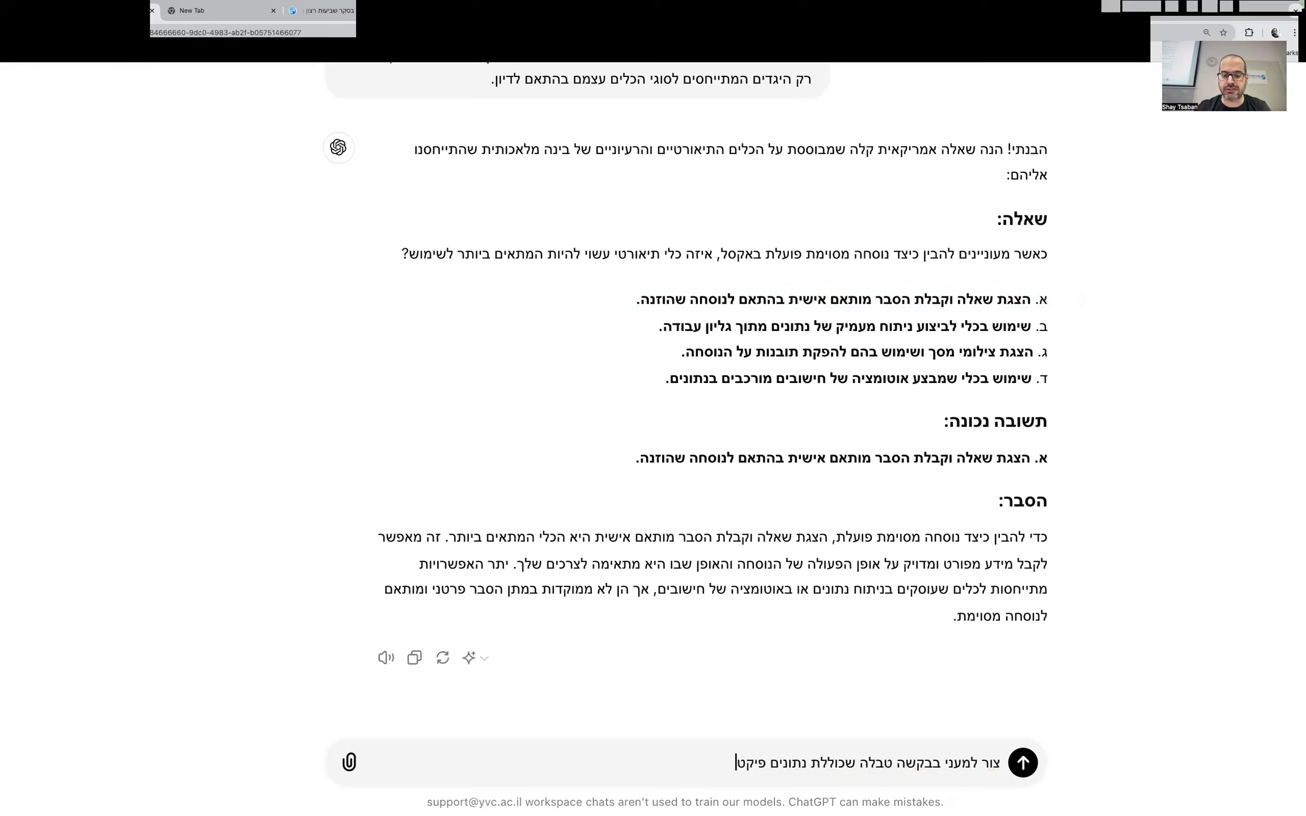
type("יביים שאין קשר בי")
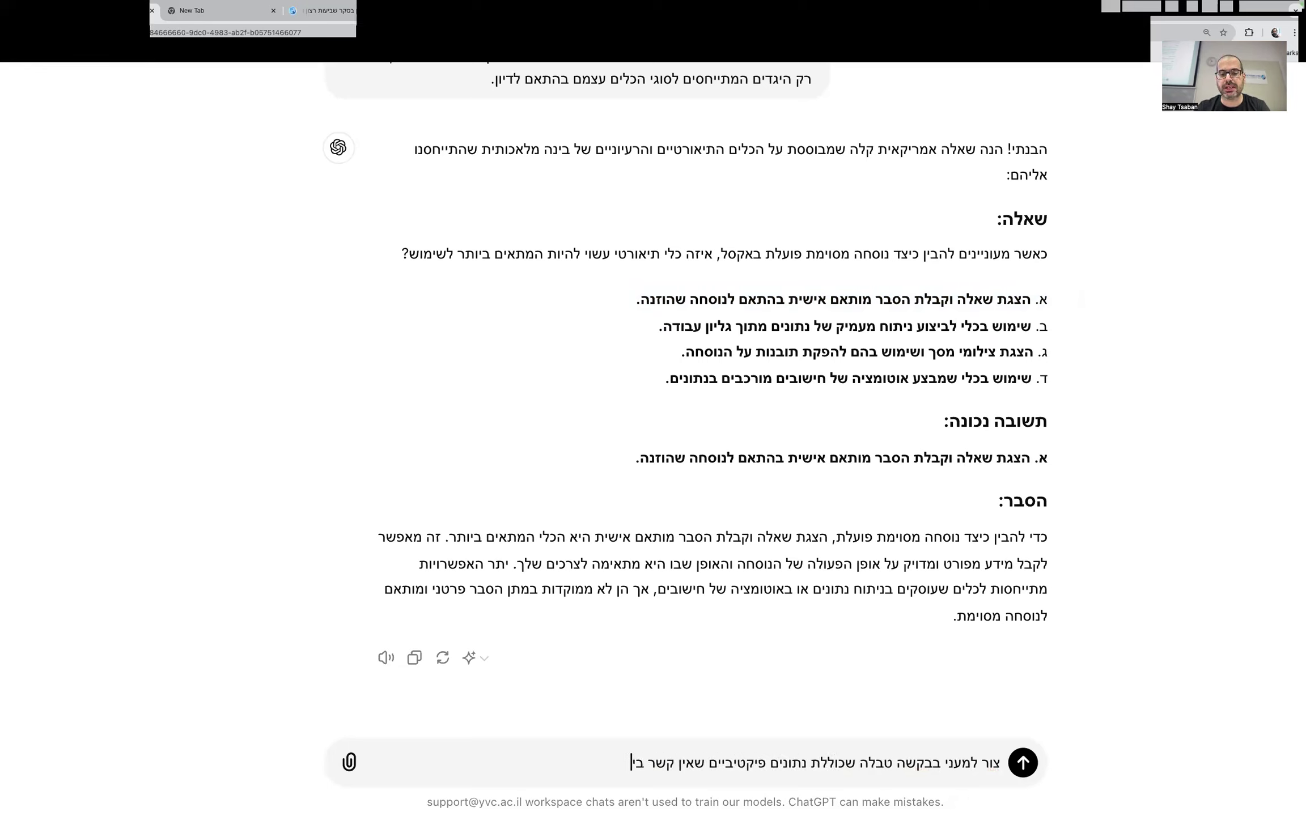
type("ניהם הקשורים לאבב")
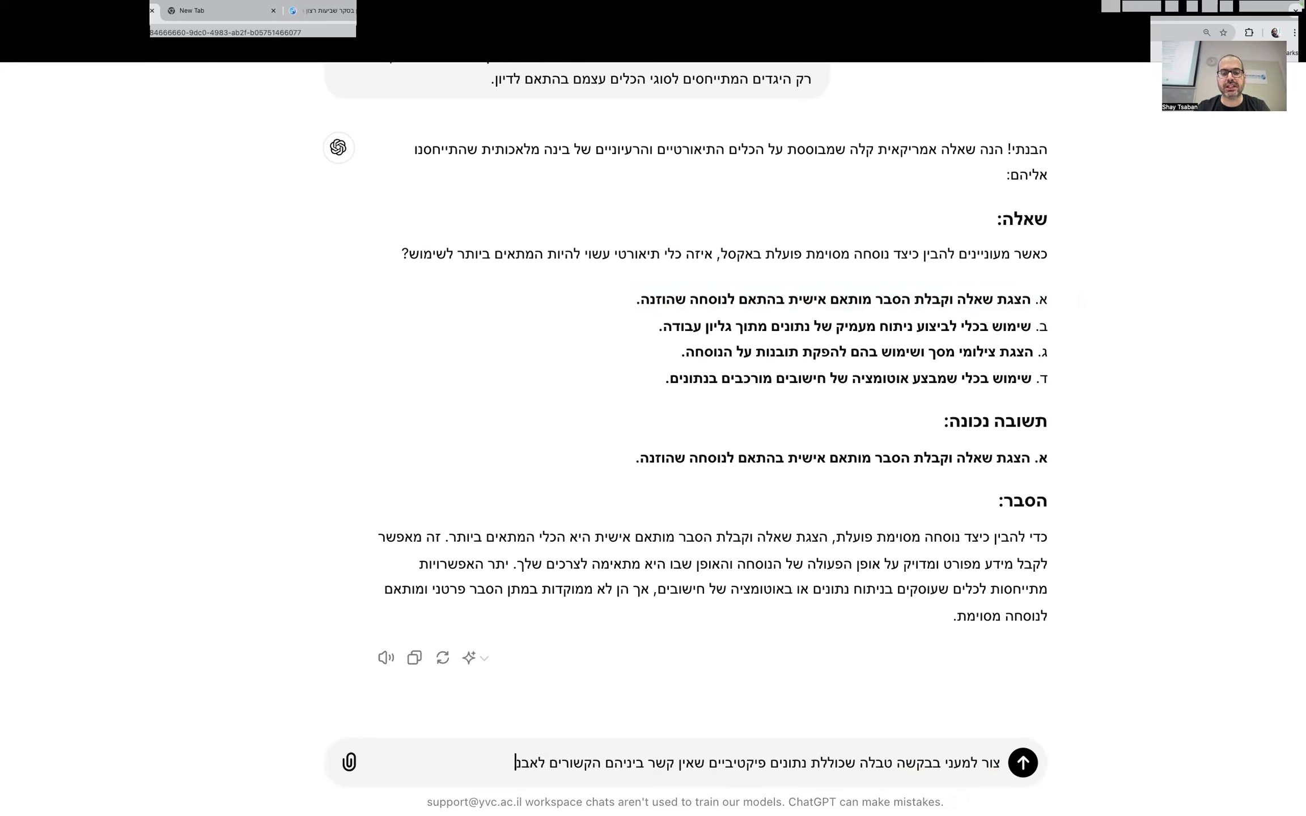
Step: Continue the message with "בין היתר, תכלול התייחסות למספר ביקוריו בשירותים בתאריכים שונים, לשכר החודשי שלו, למספר הקלוריות שצרך, להיקף"
type("ר. בין היתר, תכלול התייחסות למ")
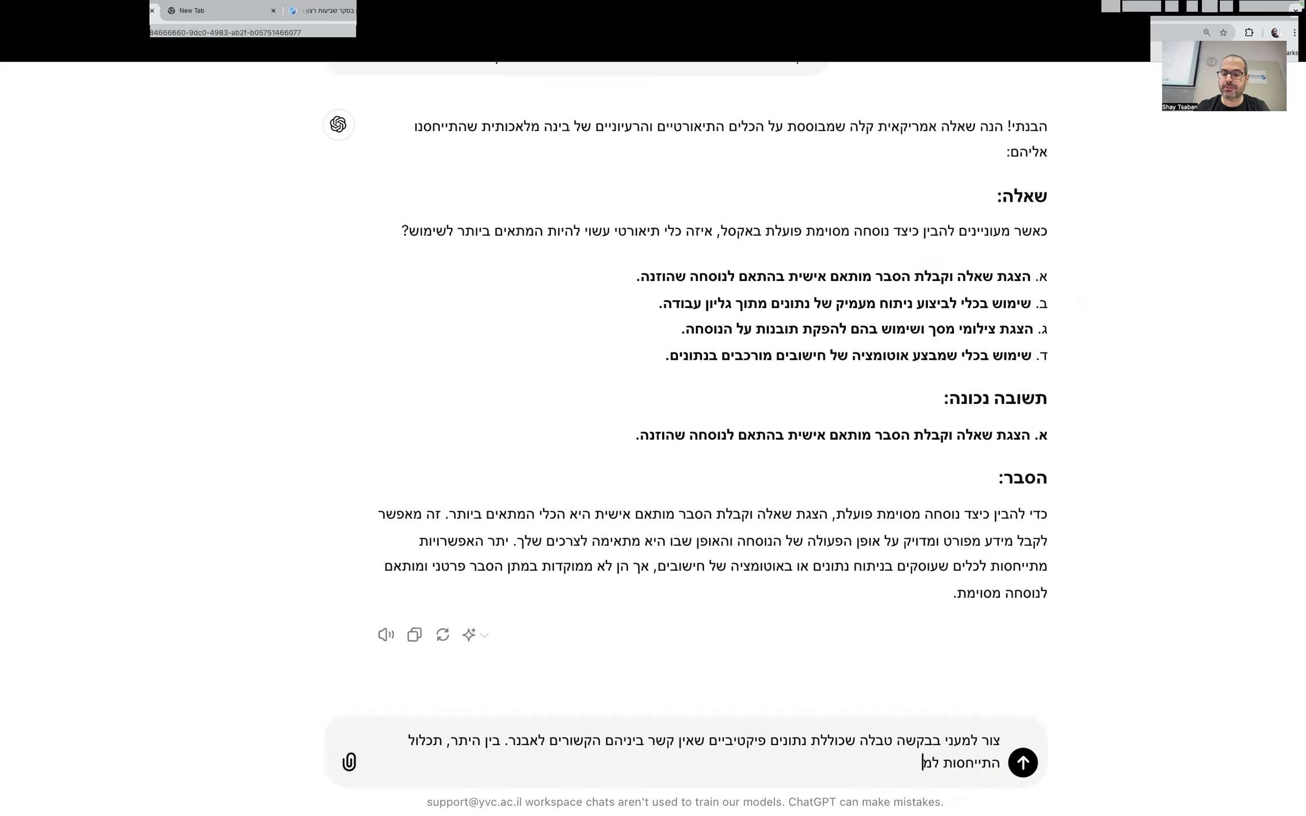
type("ספר ביקוריו בשירות")
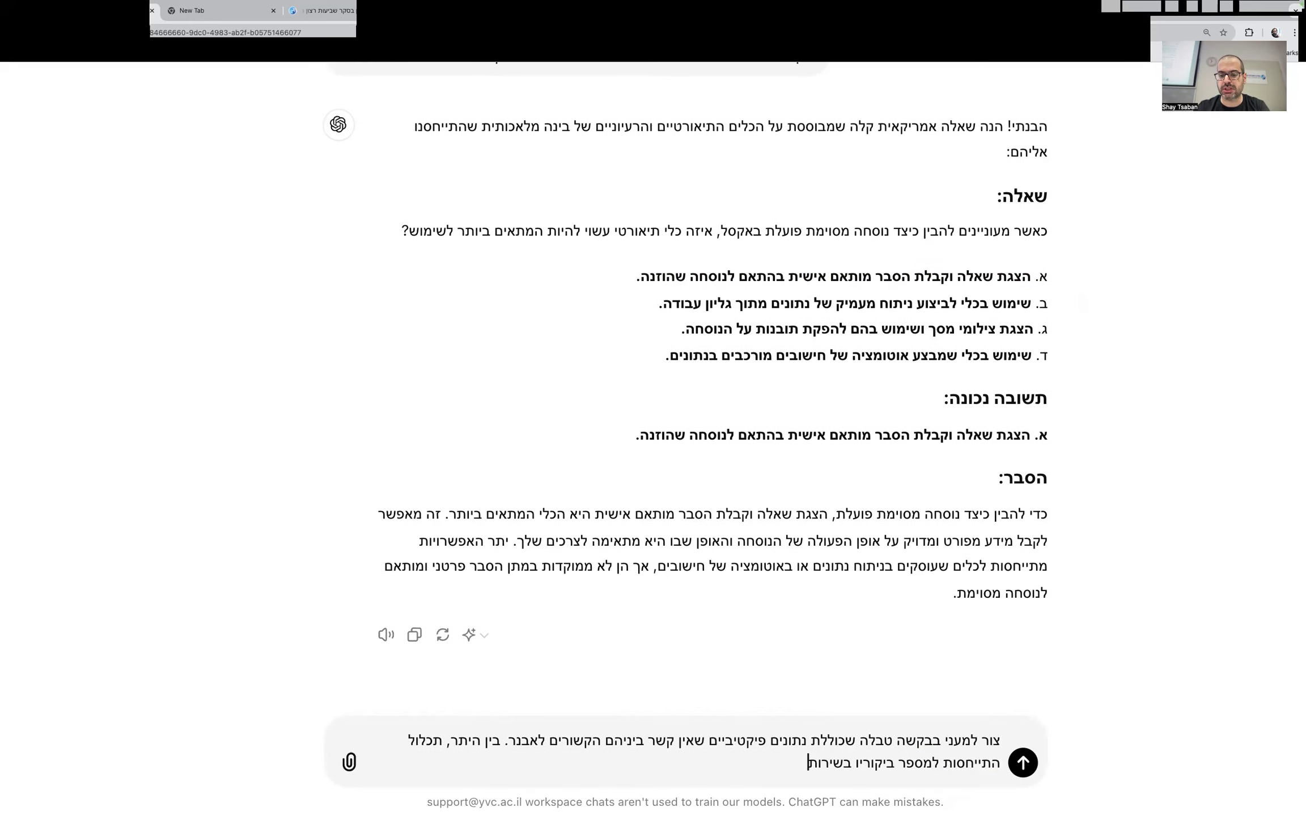
type("ים בתאריכים שונים,")
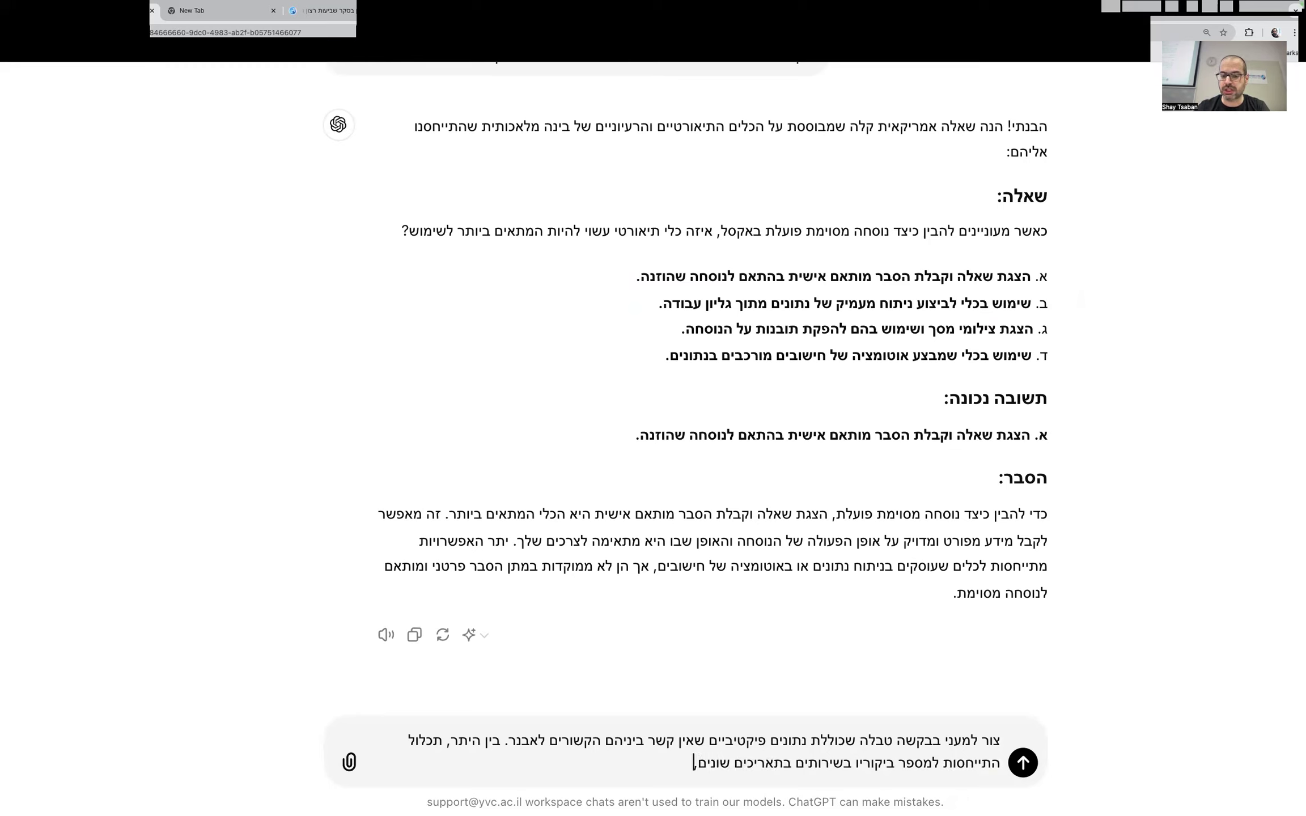
type(" לשכר החודשי שלו, למספר הקלוריות שא")
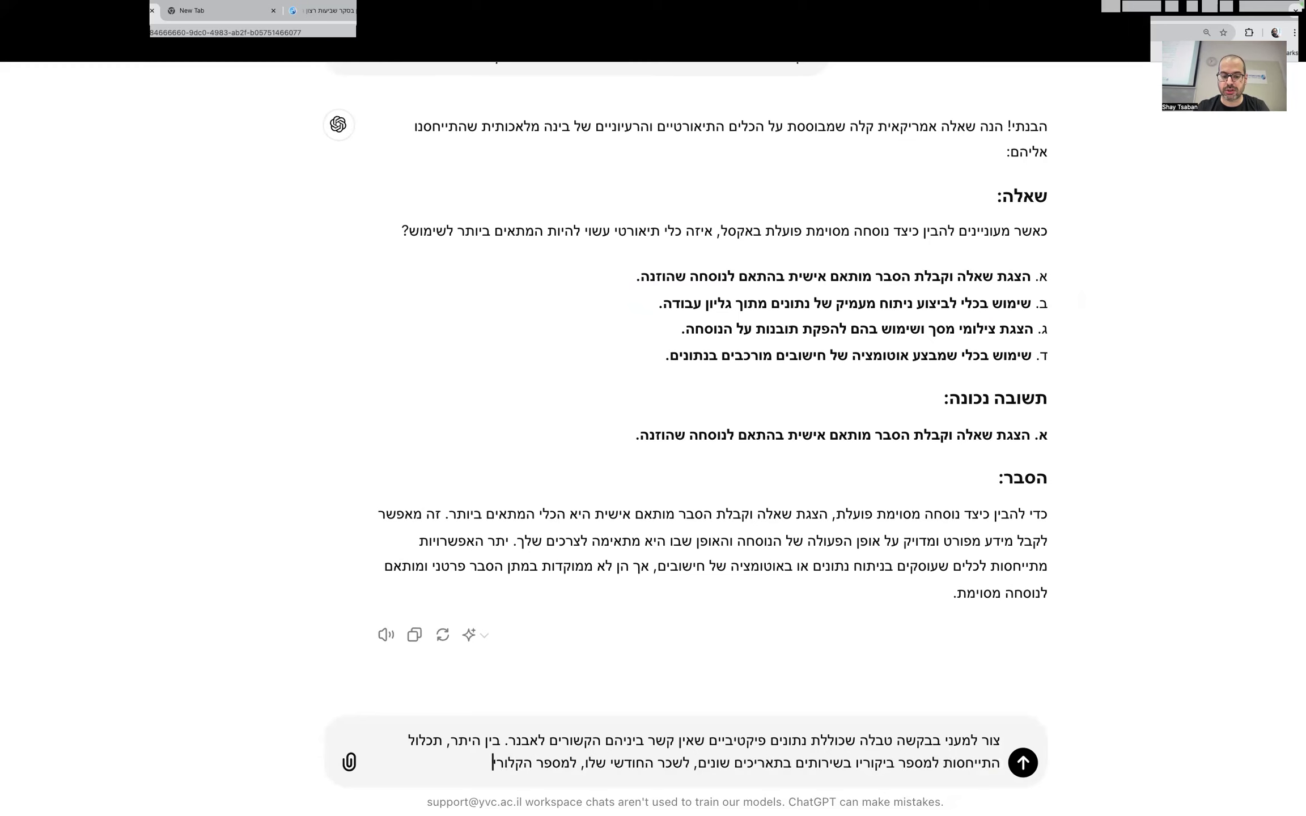
type("רך, להיקף הפעילות הגופני")
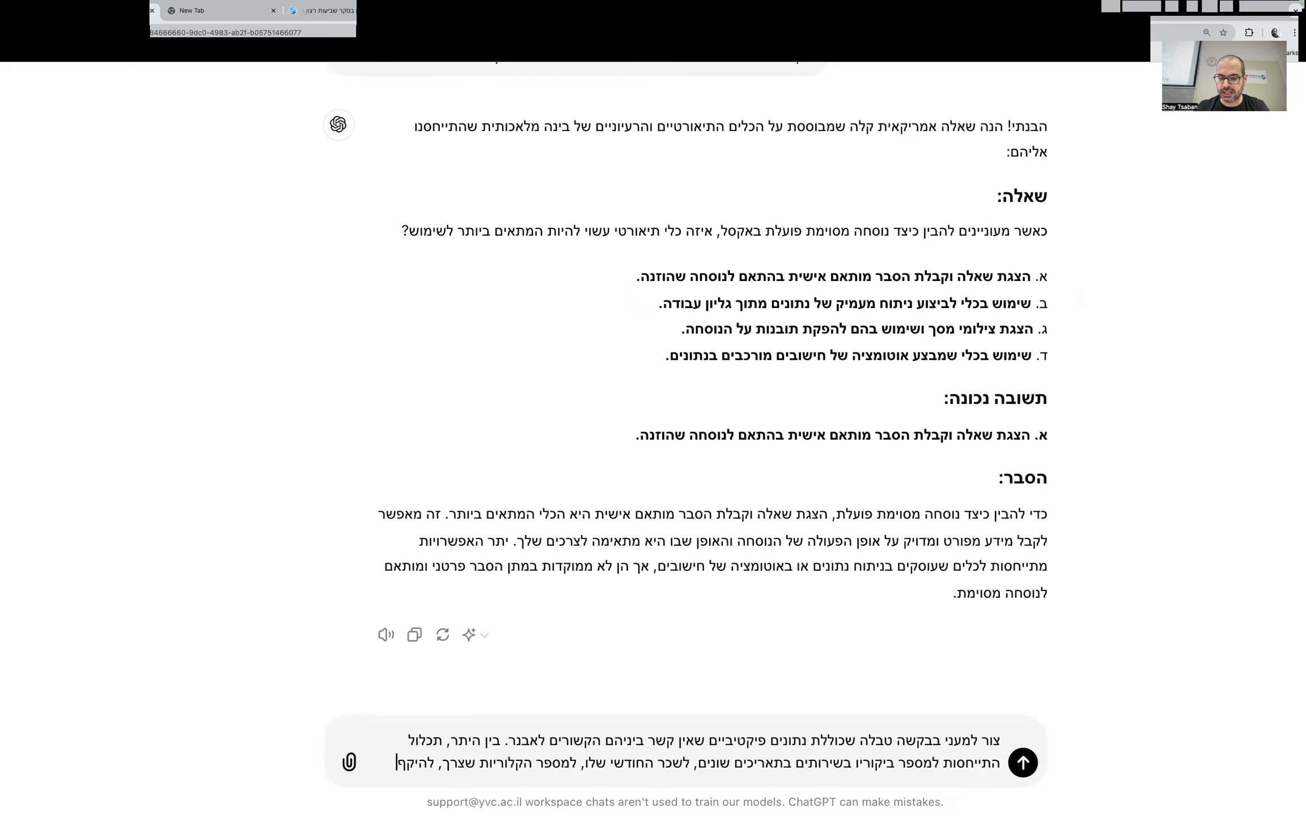
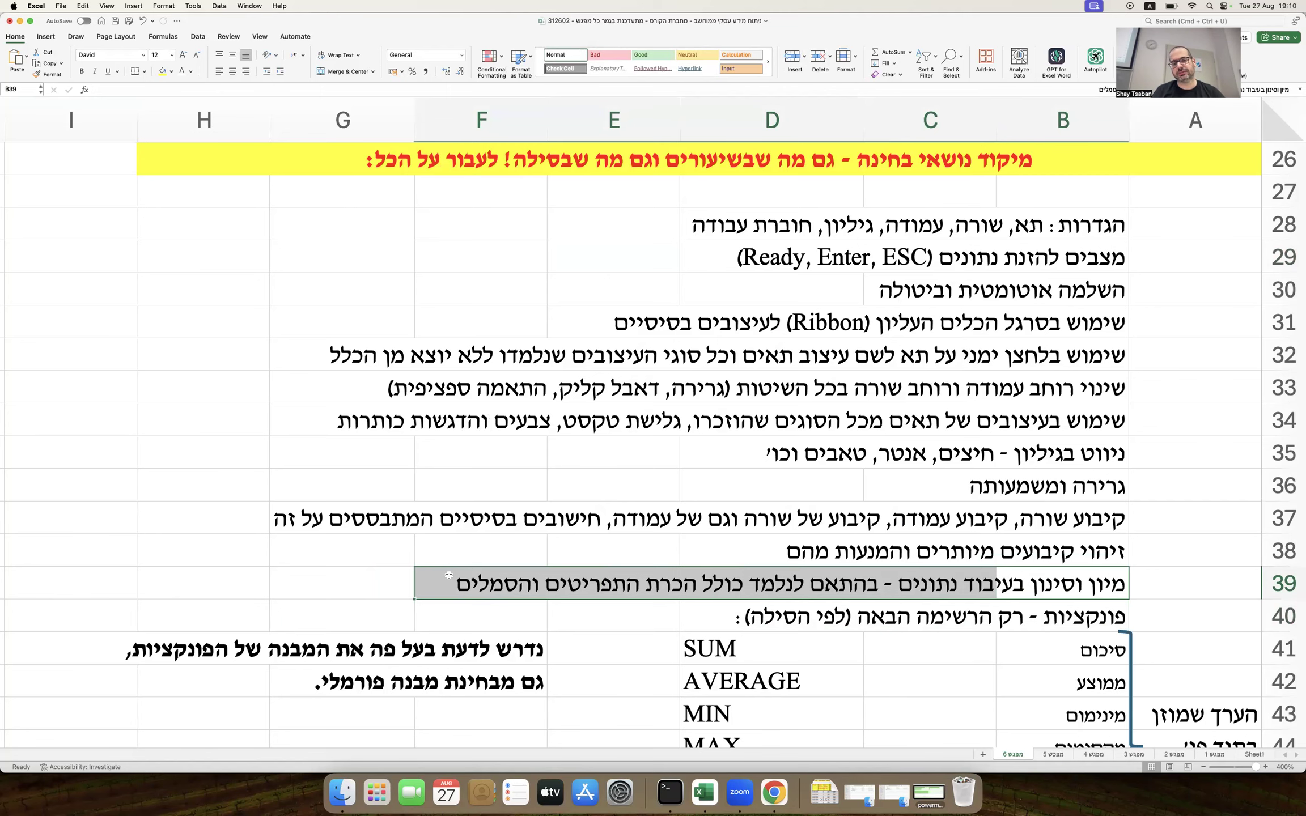
Step: Review the exam function list by highlighting its heading in row 40, D41:D52, the basic functions D41:D47 and their descriptions B41:B47
scroll(449, 576, "down", 4)
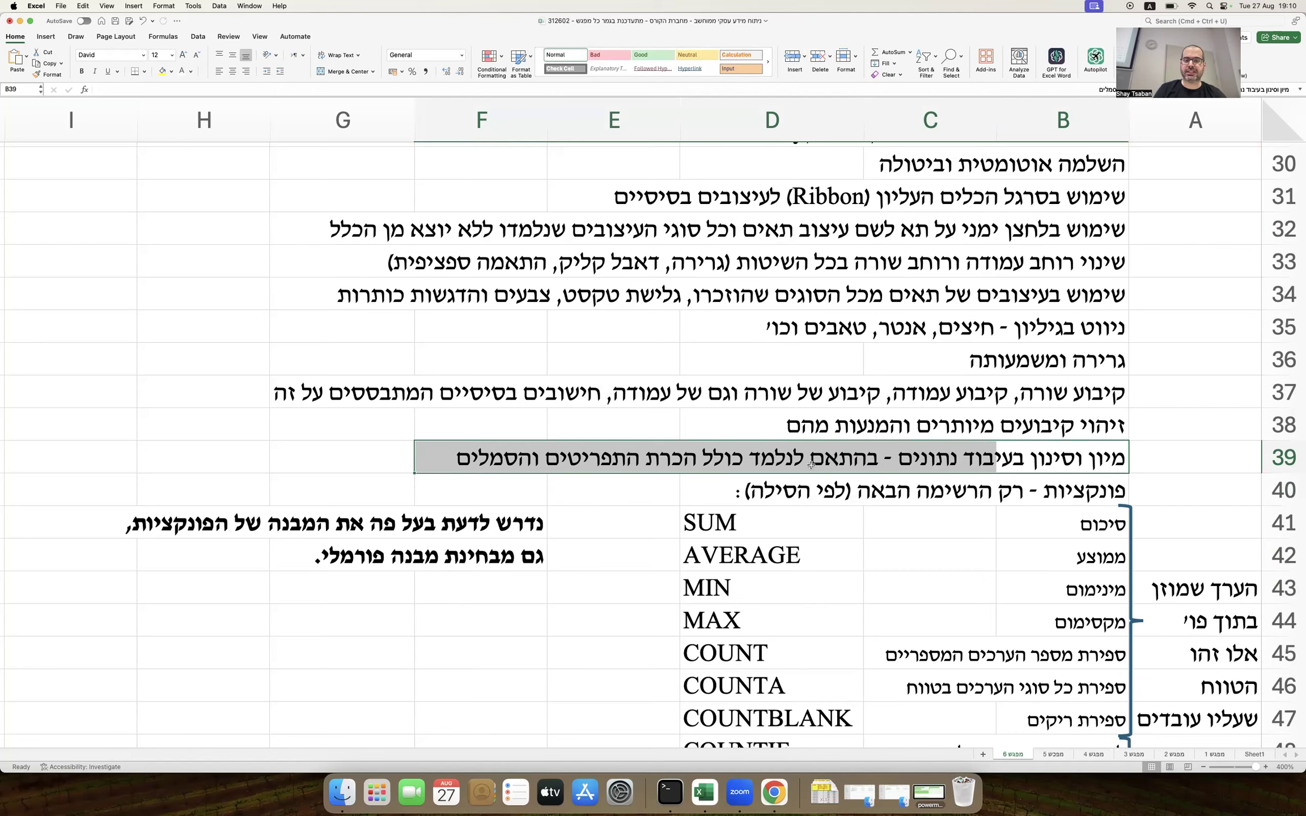
left_click(993, 489)
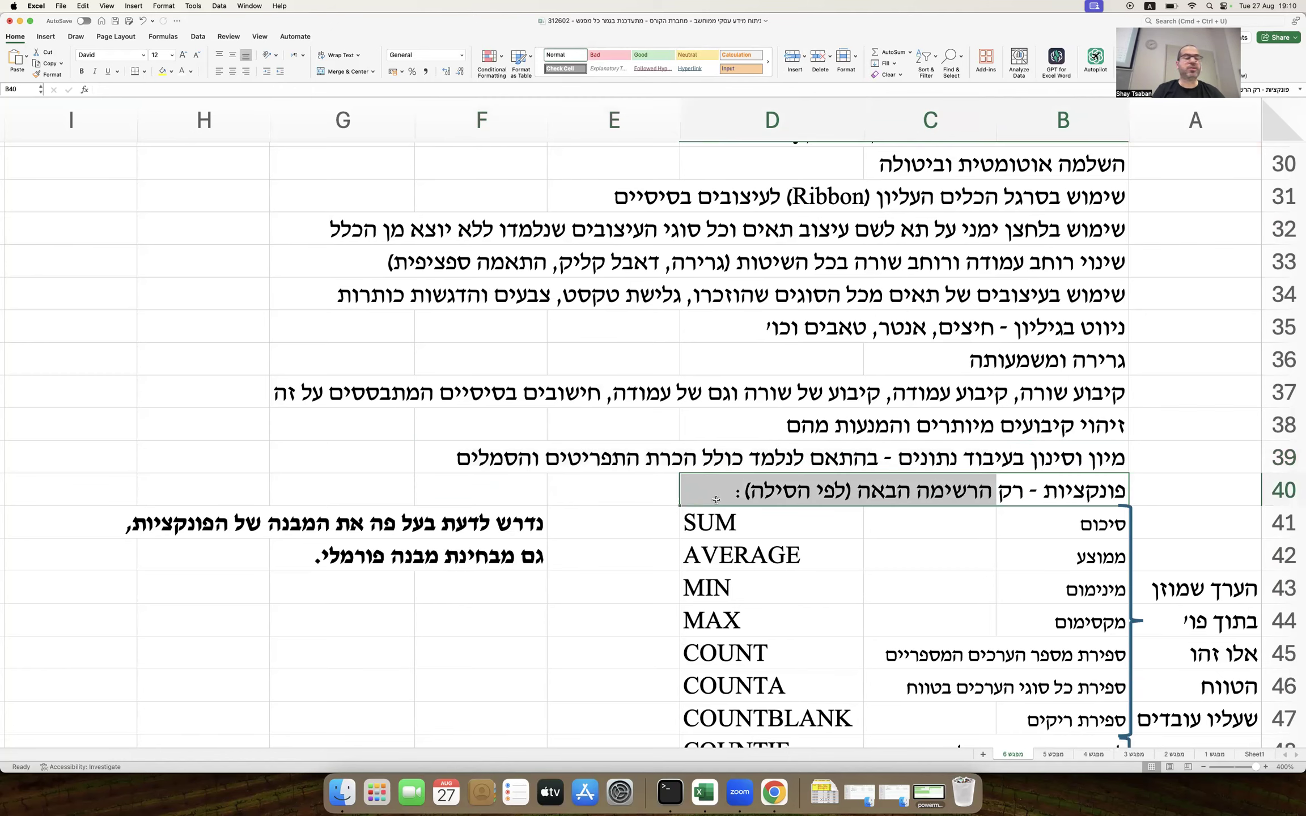
scroll(716, 500, "down", 5)
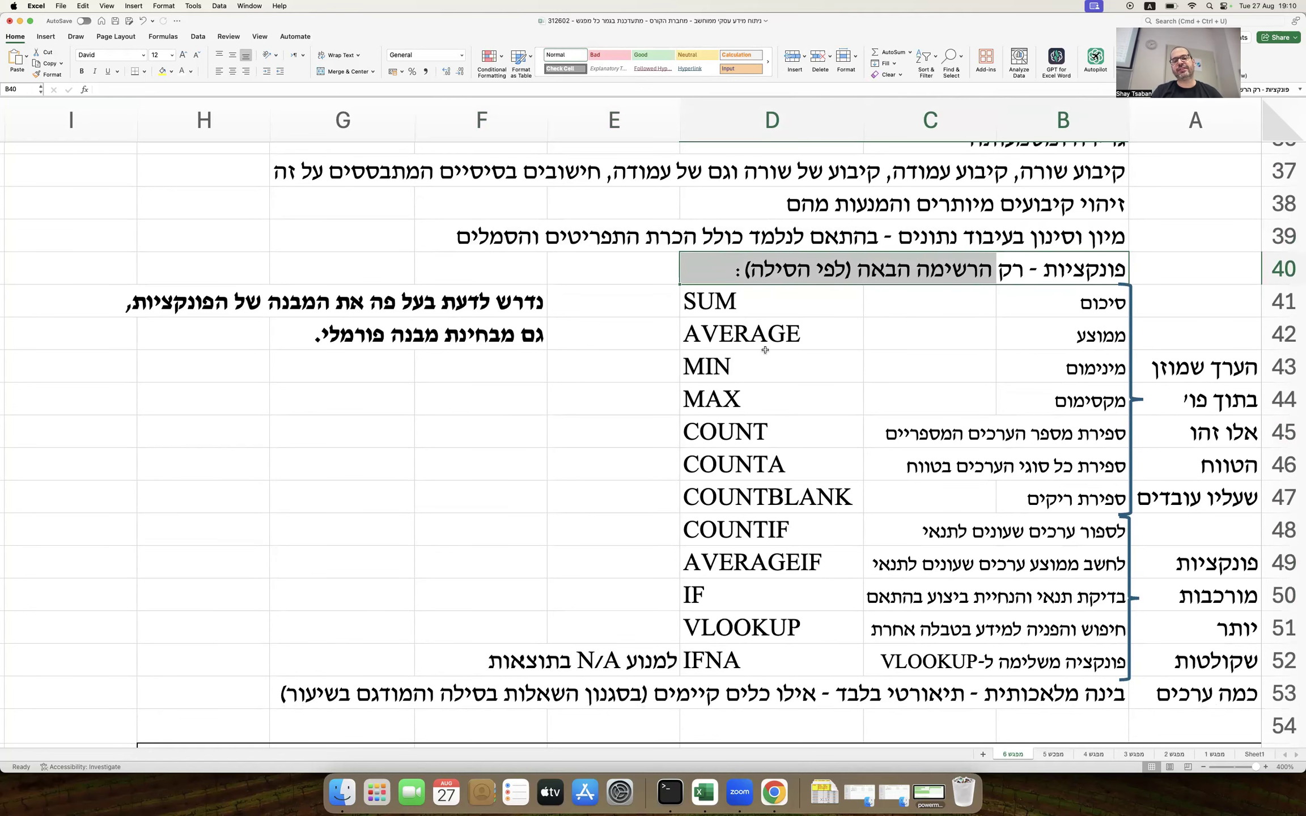
left_click_drag(769, 308, 752, 665)
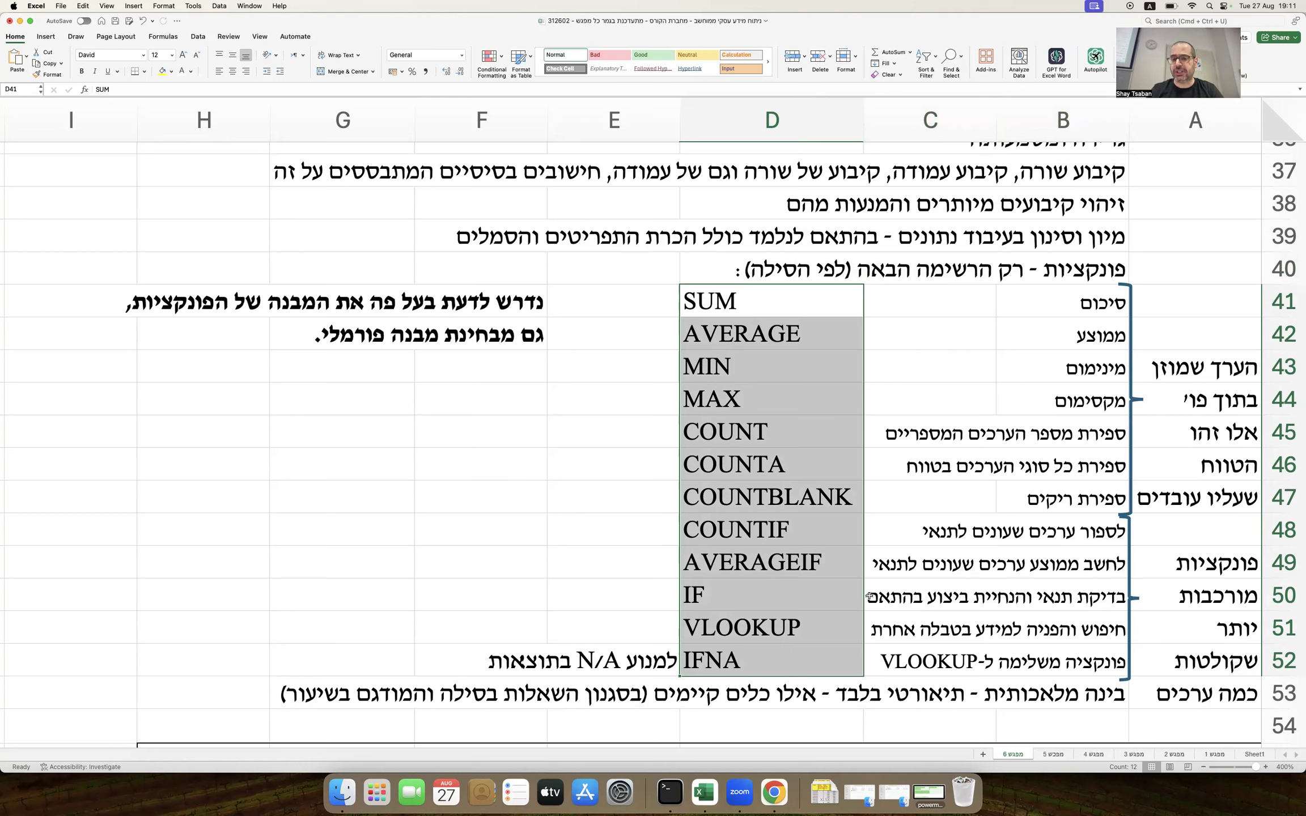
left_click(826, 299)
left_click_drag(826, 299, 812, 505)
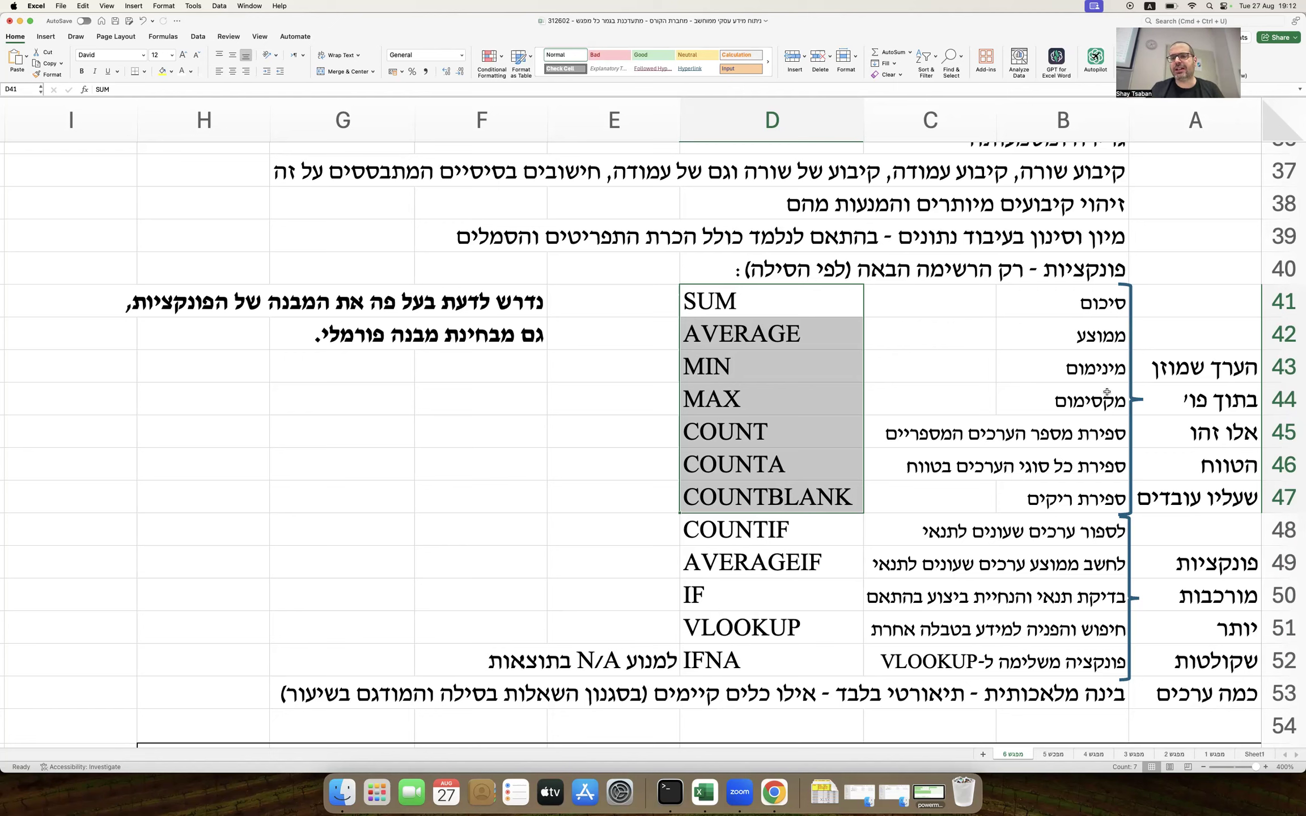
left_click_drag(1049, 297, 1022, 493)
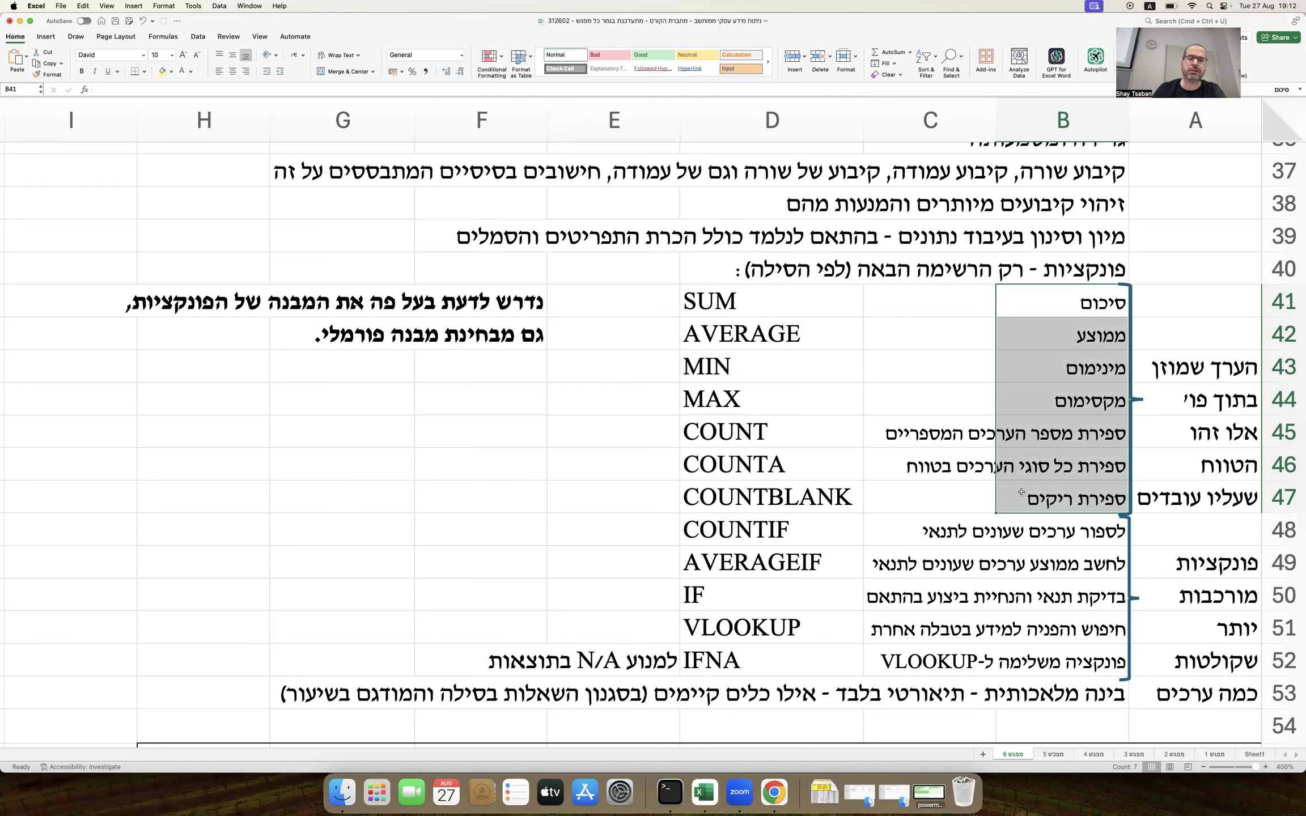
Step: Enter the function structure "=countif(lookup_value,table_array,col_in_num,0)" as text in H48, beside COUNTIF
left_click(245, 528)
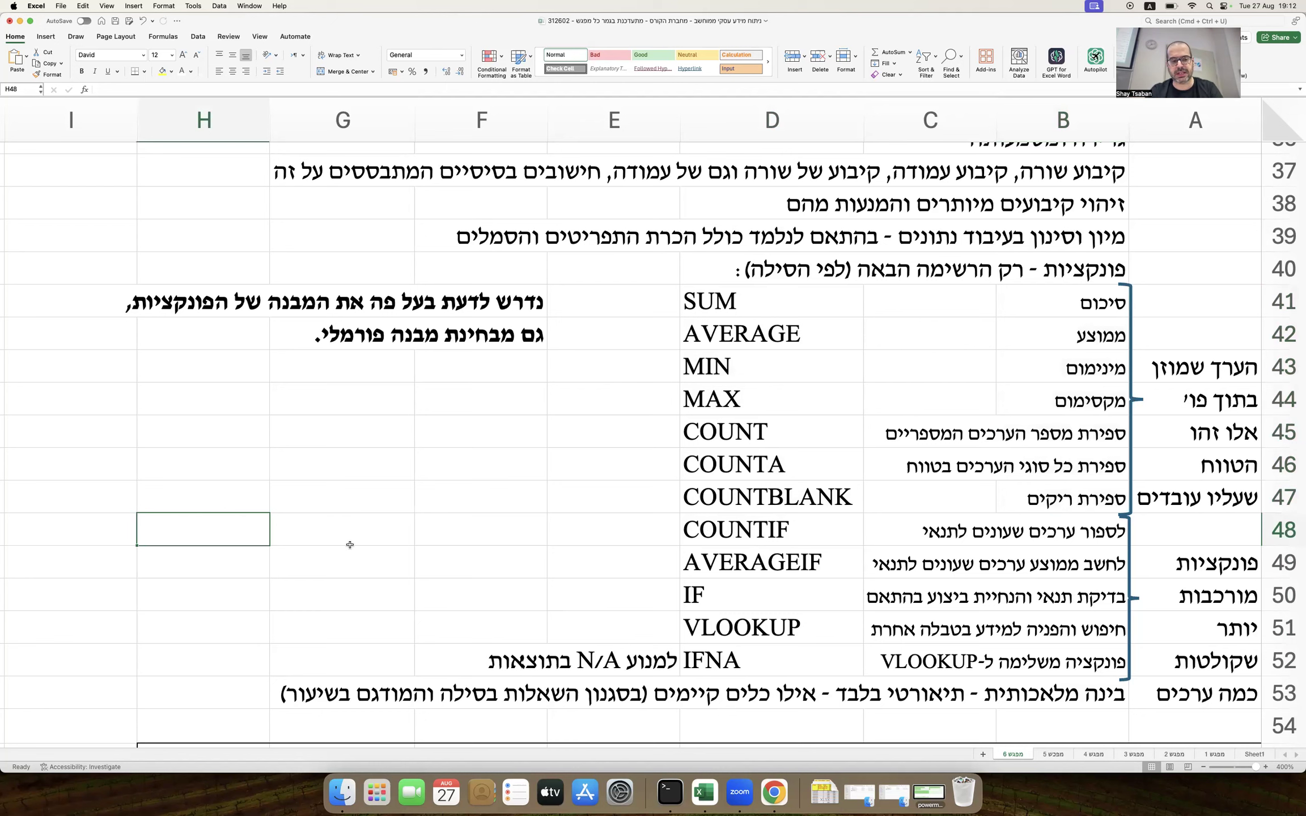
type("'=c")
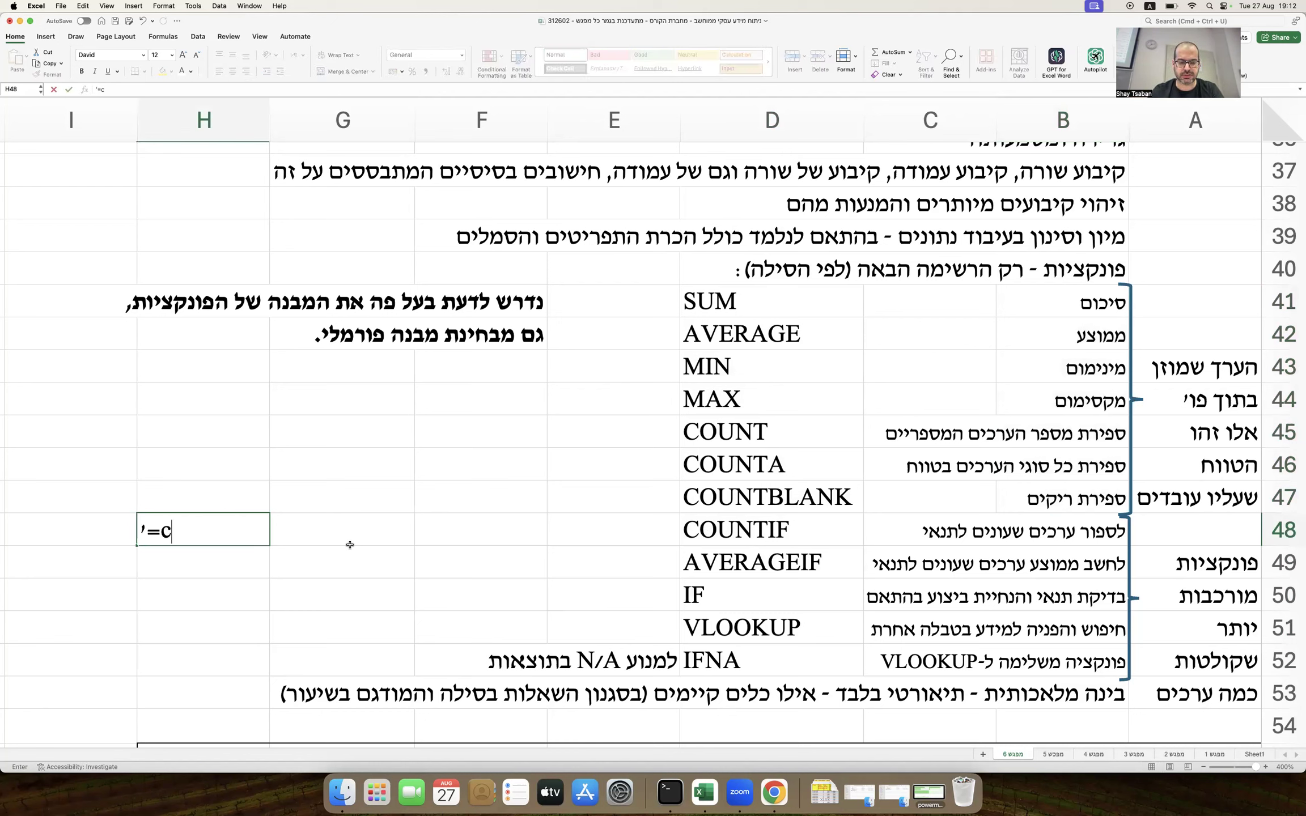
type("ountif(l")
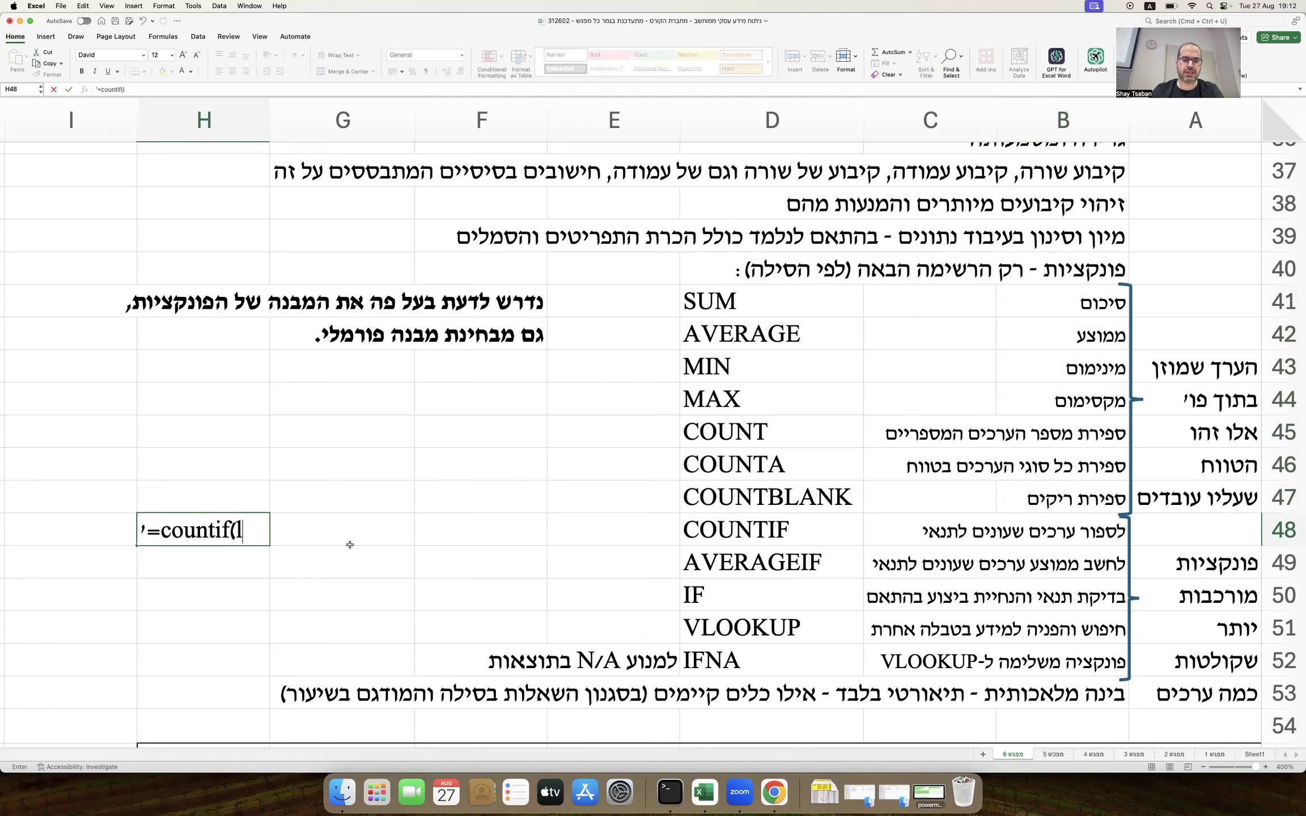
type("ook")
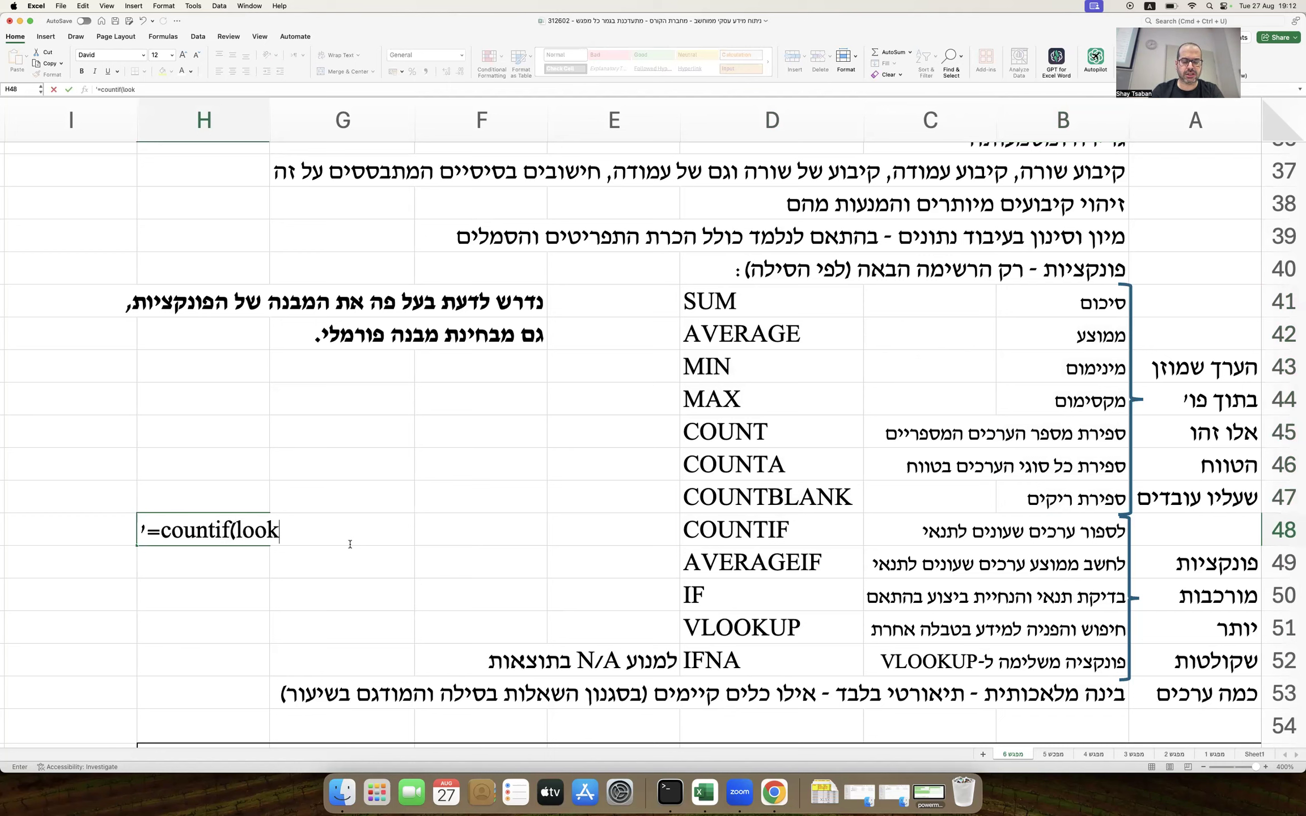
type("up_value")
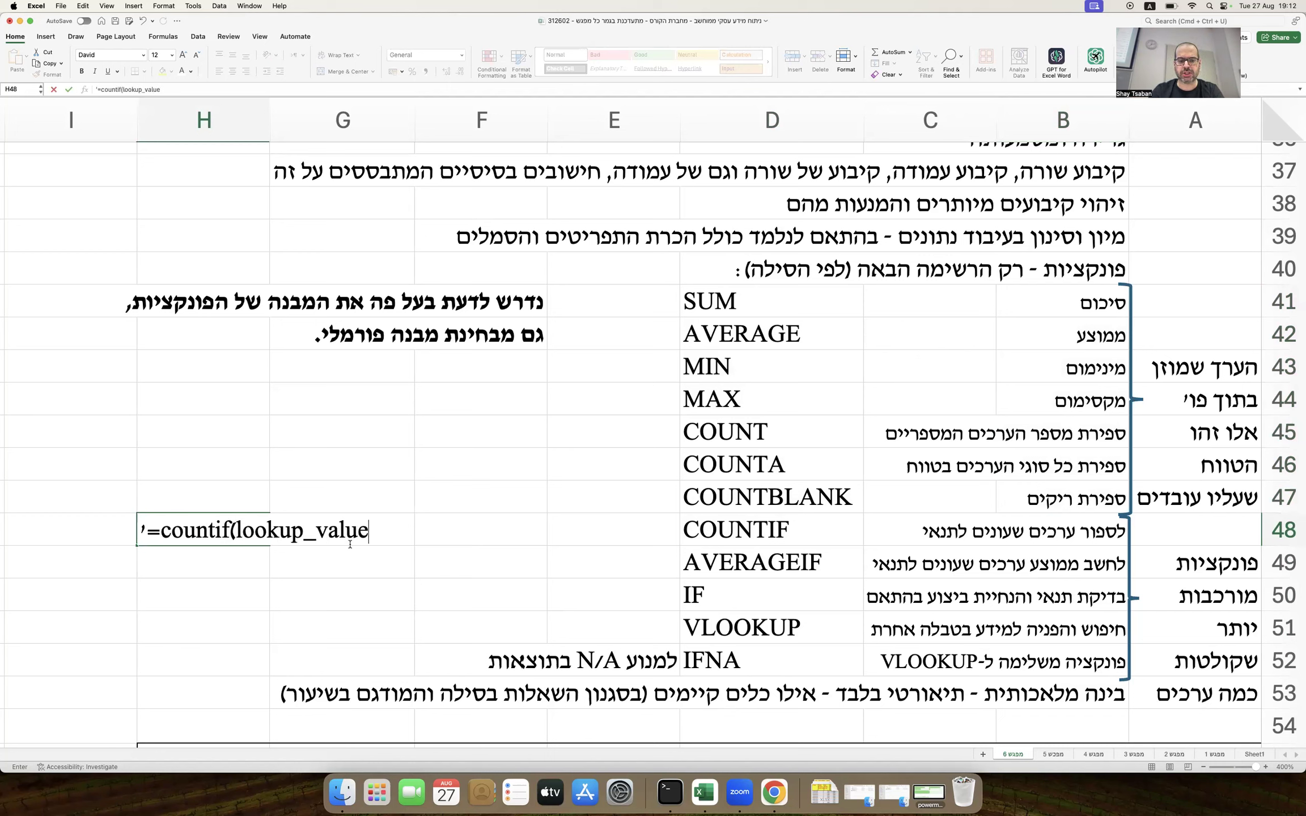
type(",t")
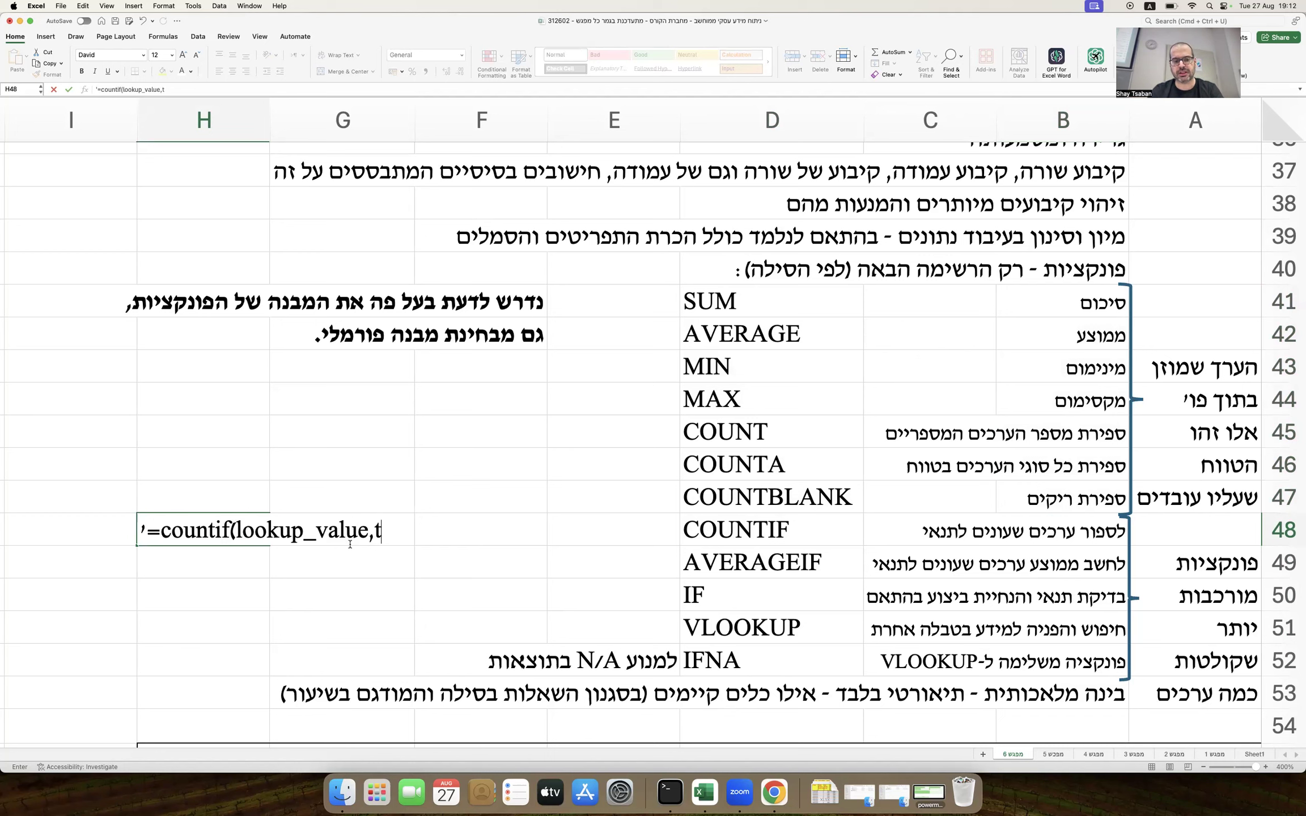
type("able_array")
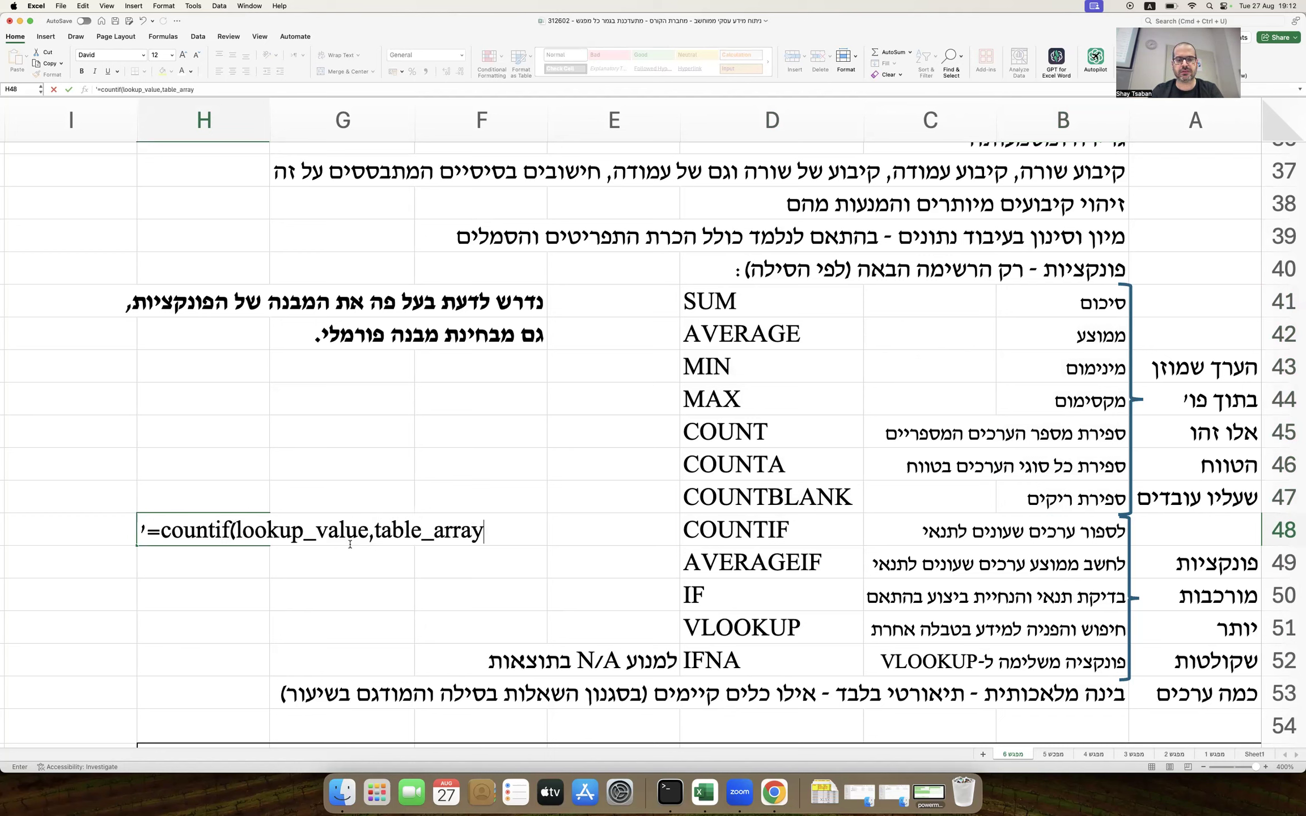
type(",col_i")
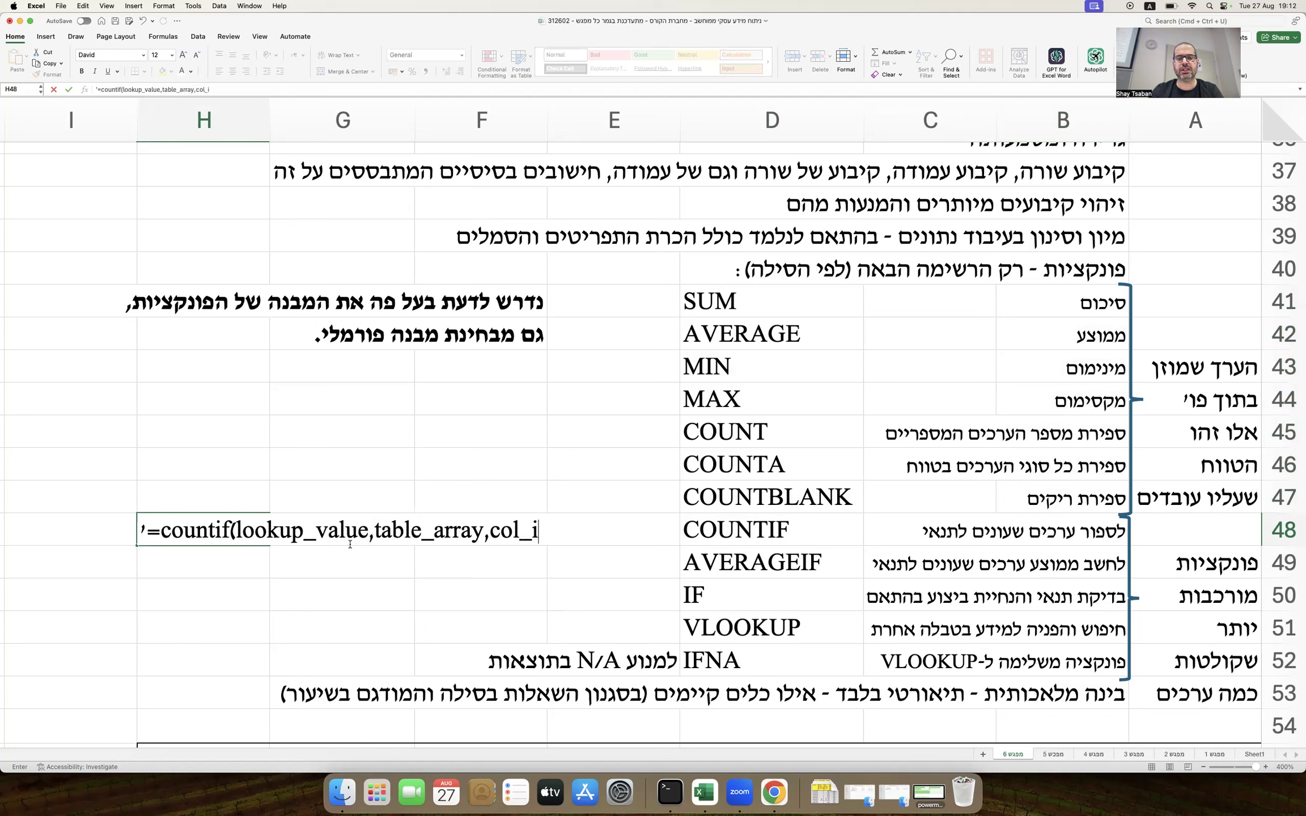
type("n_n")
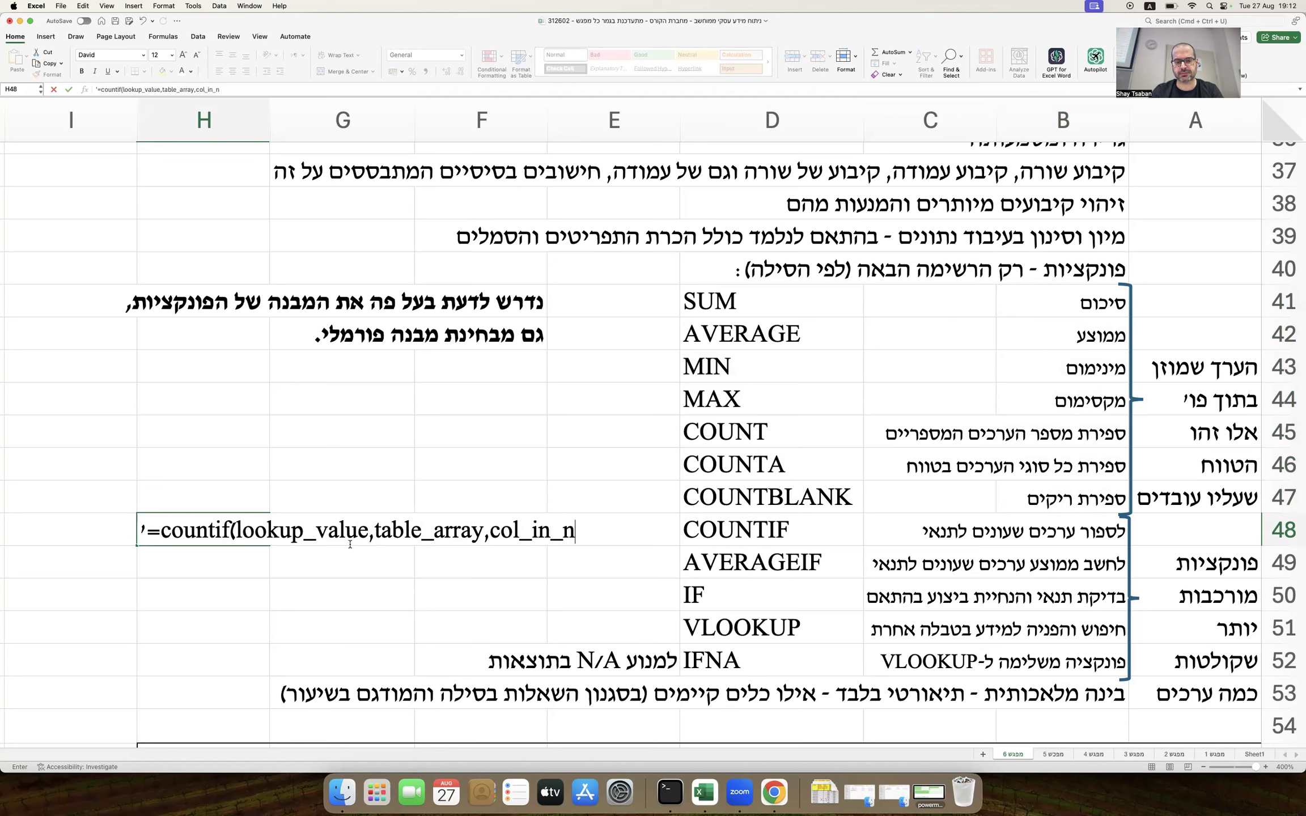
type("um,")
type("0)")
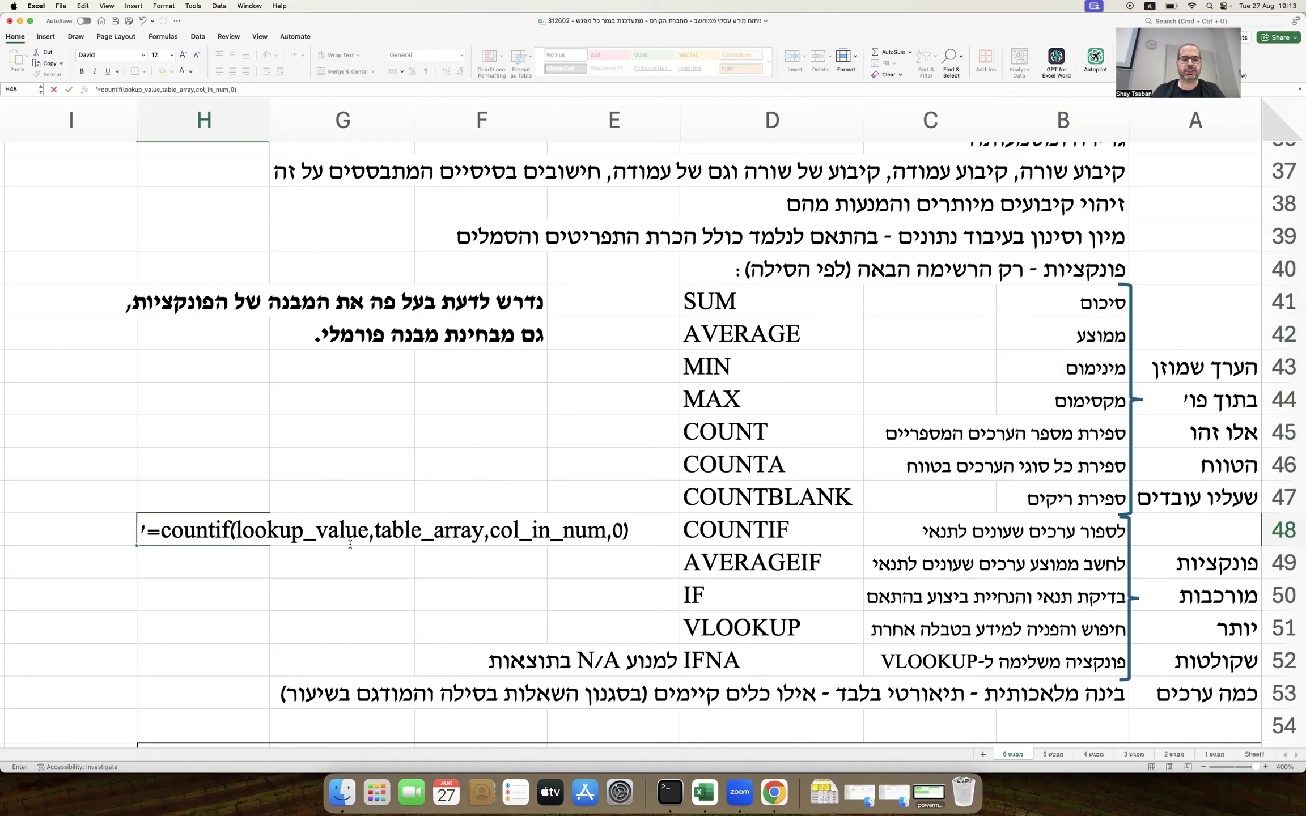
key("Return")
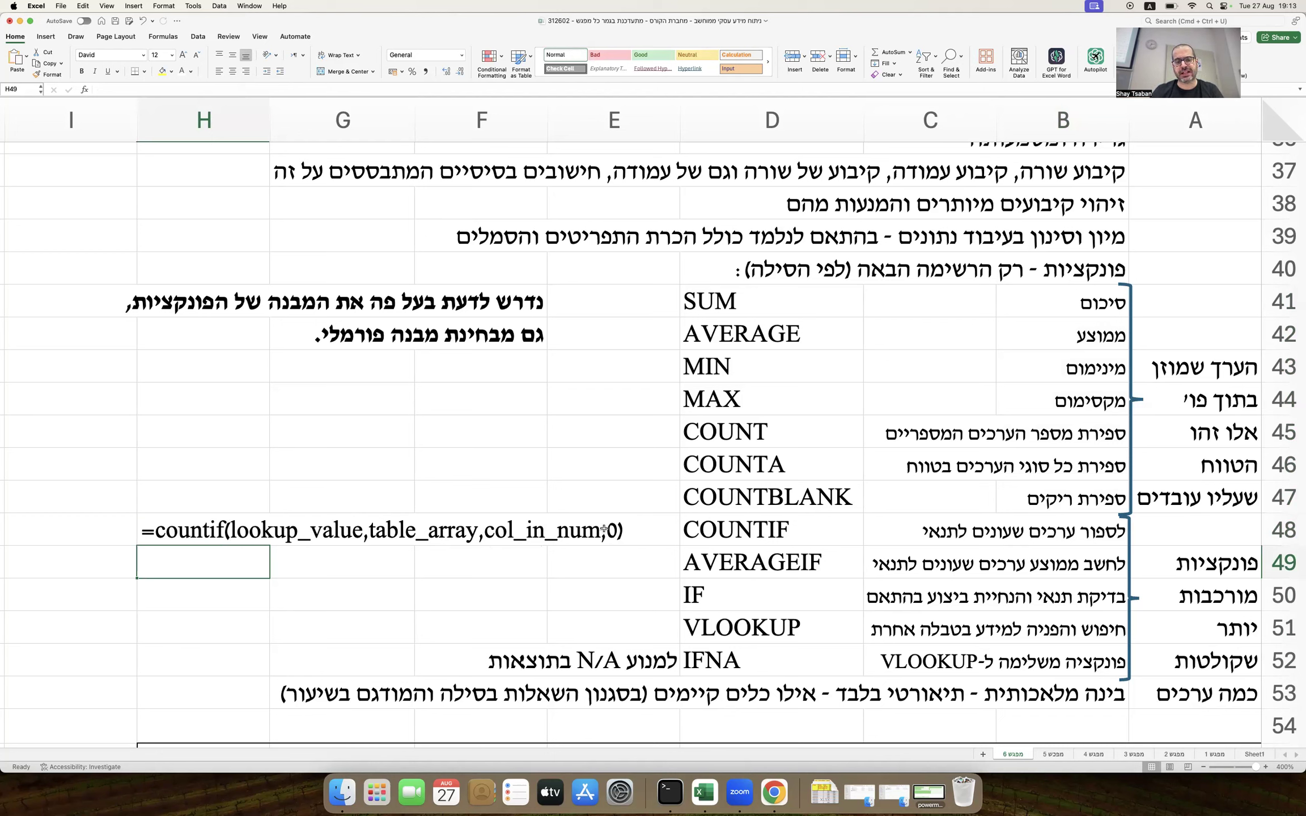
Step: Enter the structure "=averageif(range,criteria,[average_range])" in H49, prefixed with an apostrophe so it stays text
type("=")
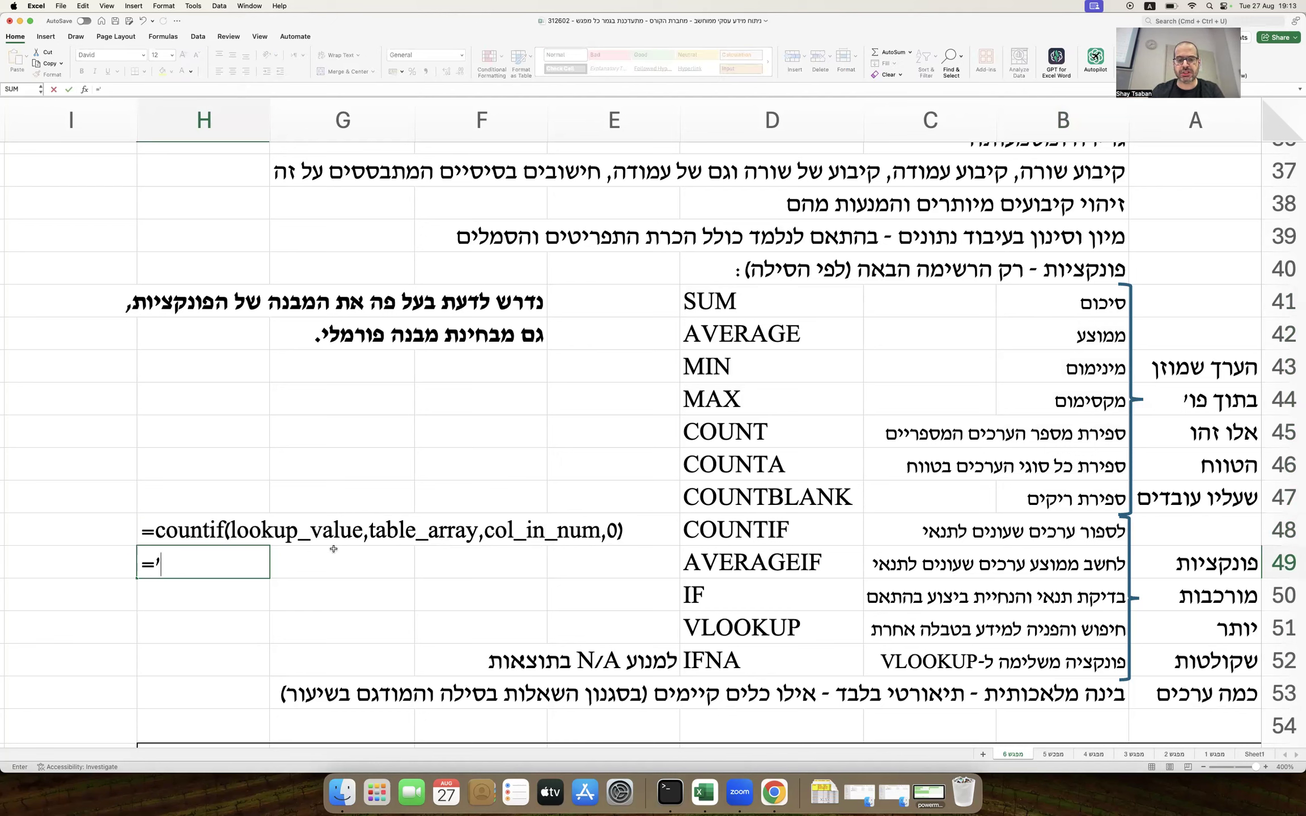
type("averagei")
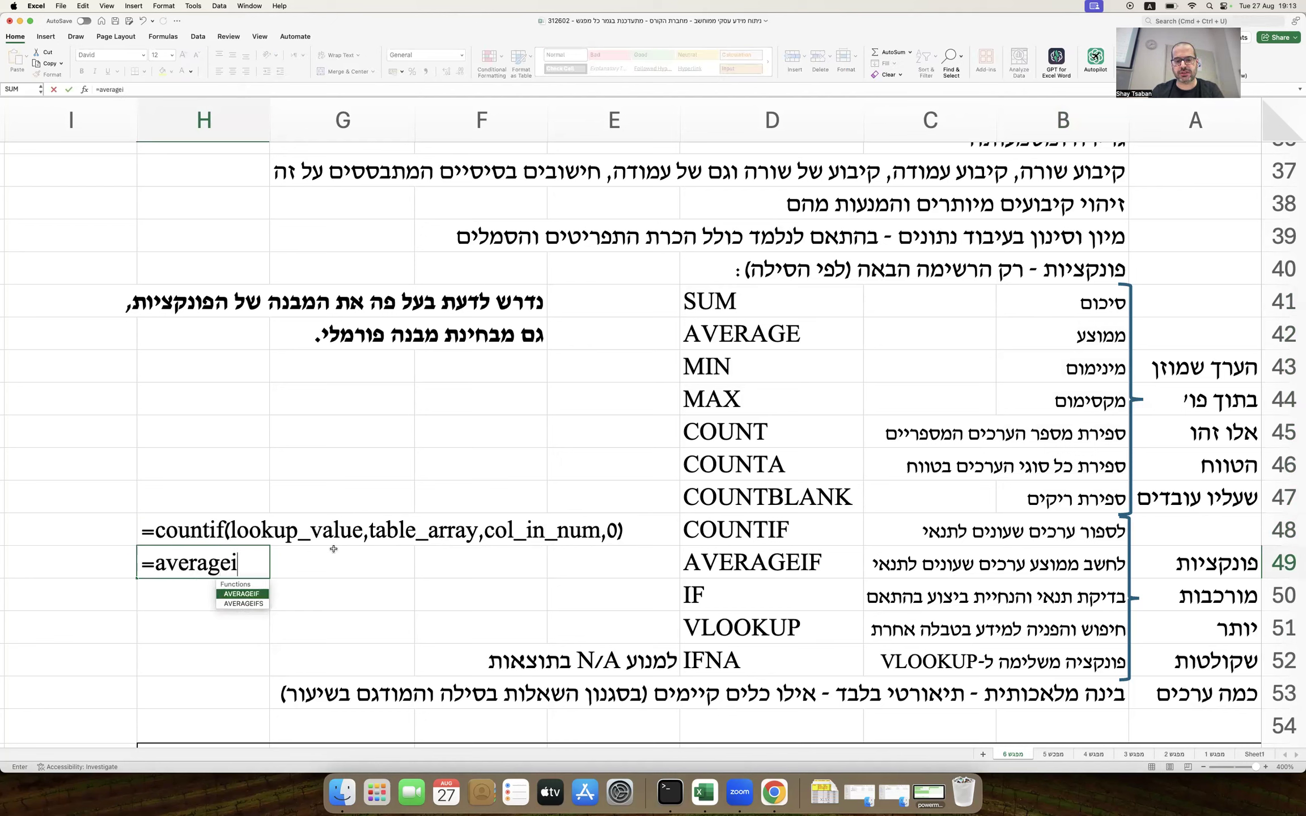
type("f(range,cr")
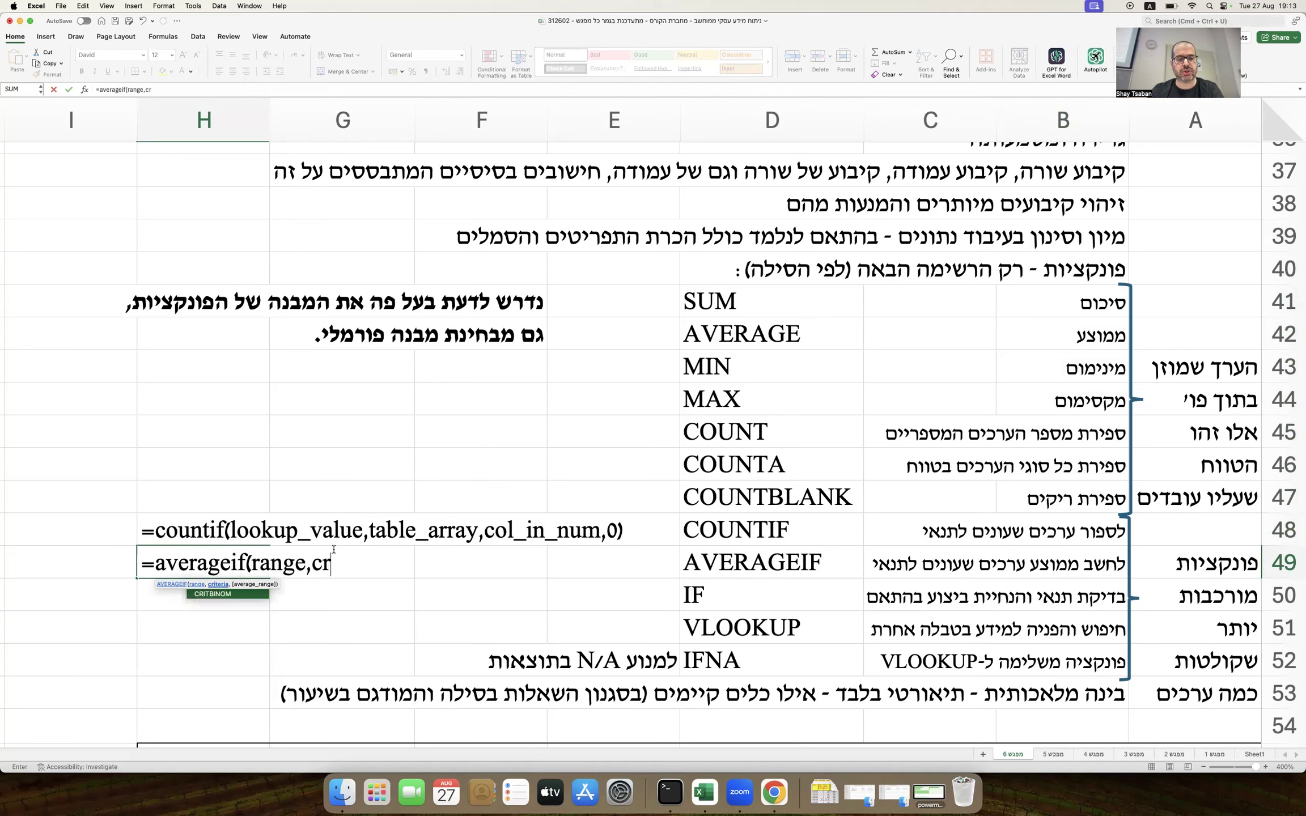
type("iteria,")
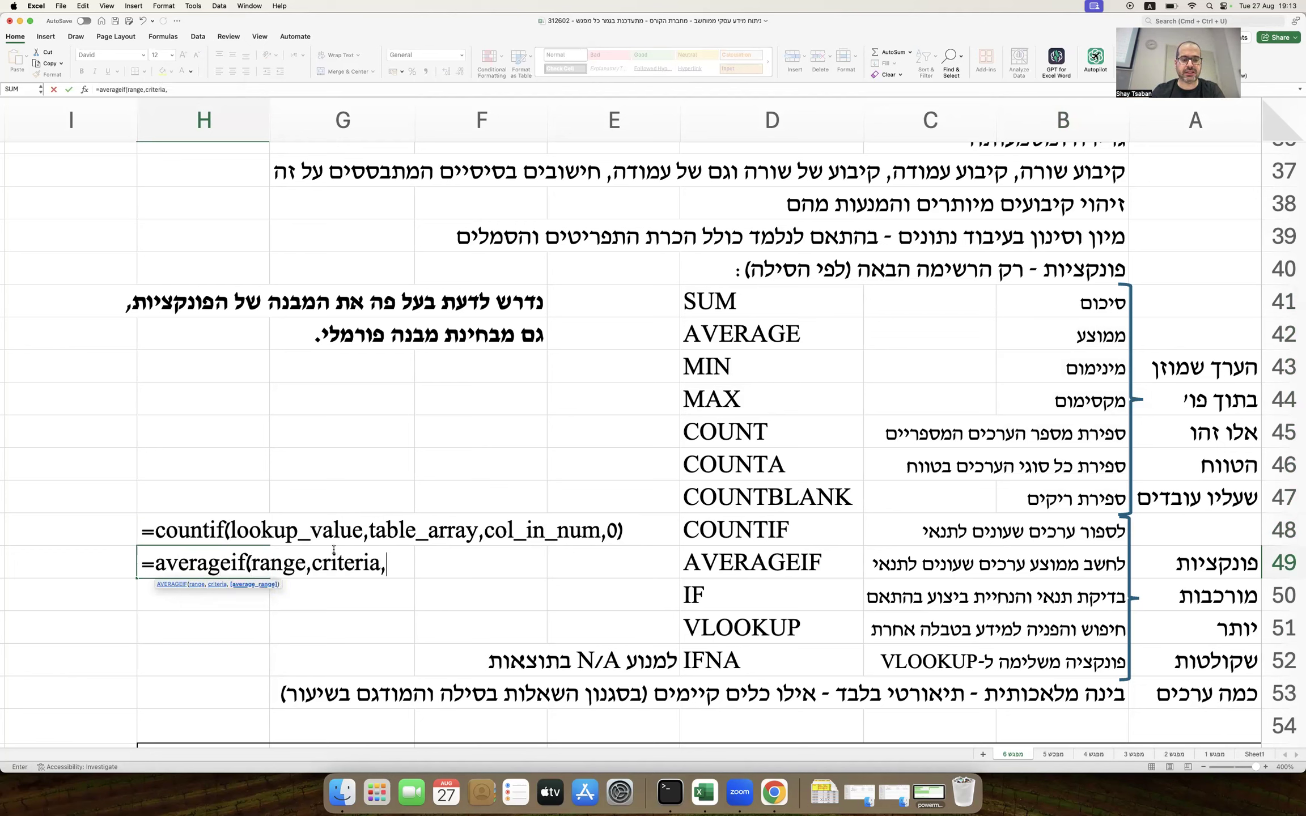
type("[aver")
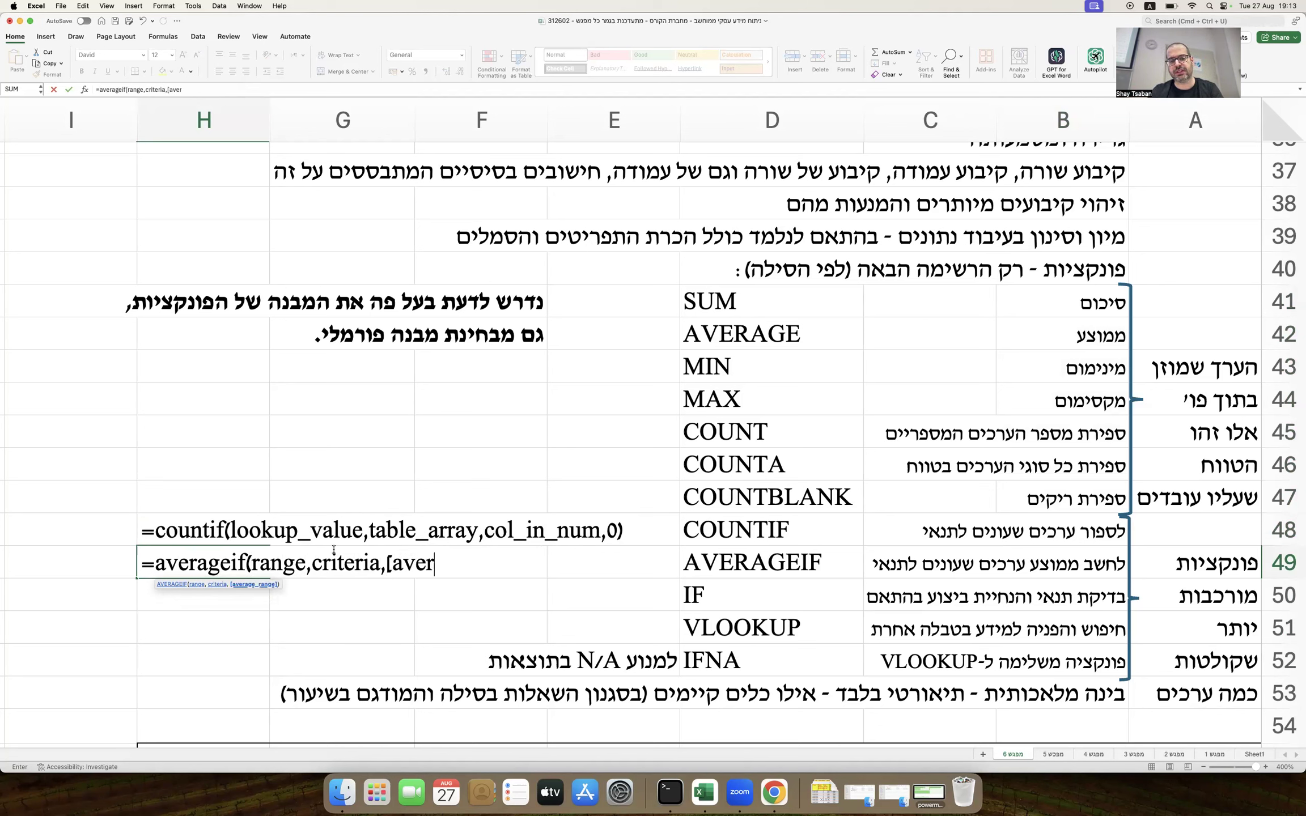
type("age_range])")
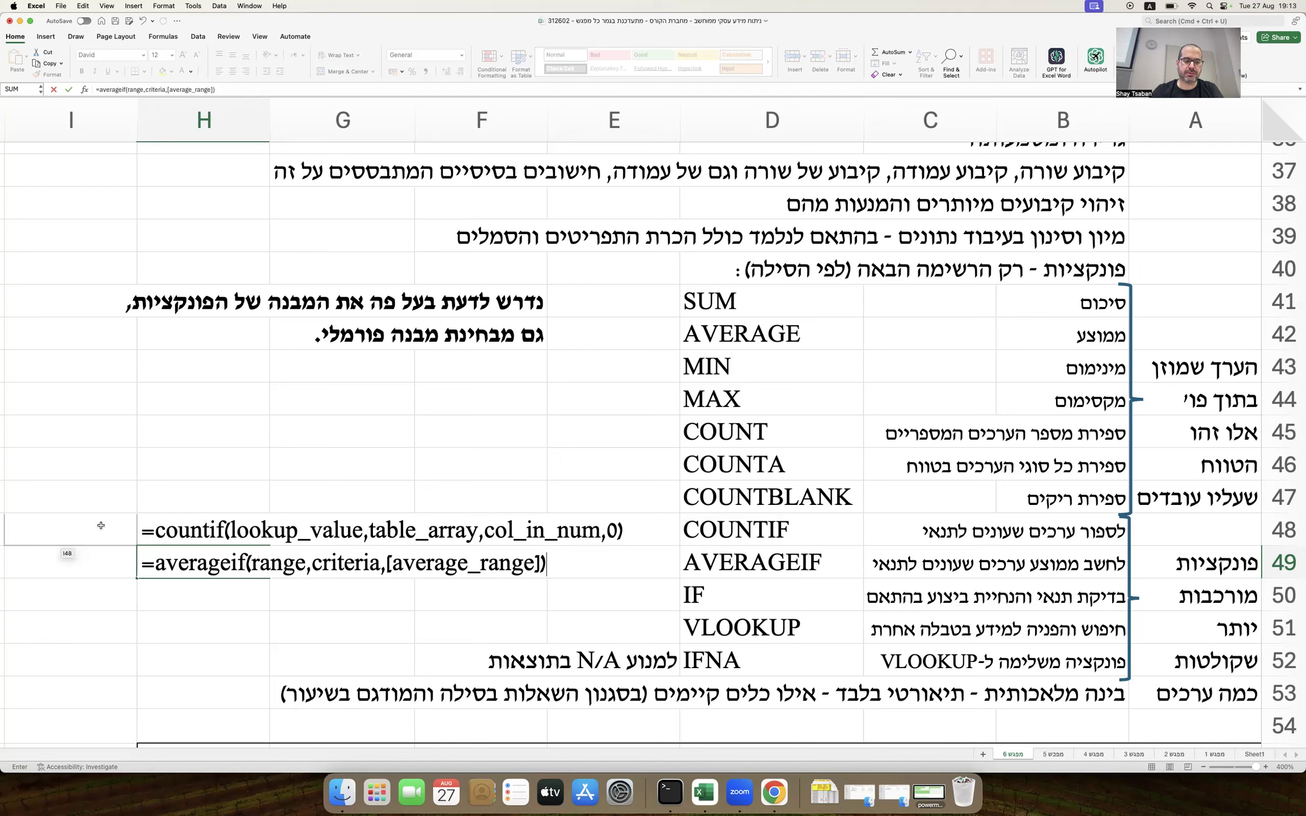
left_click(145, 561)
type("'")
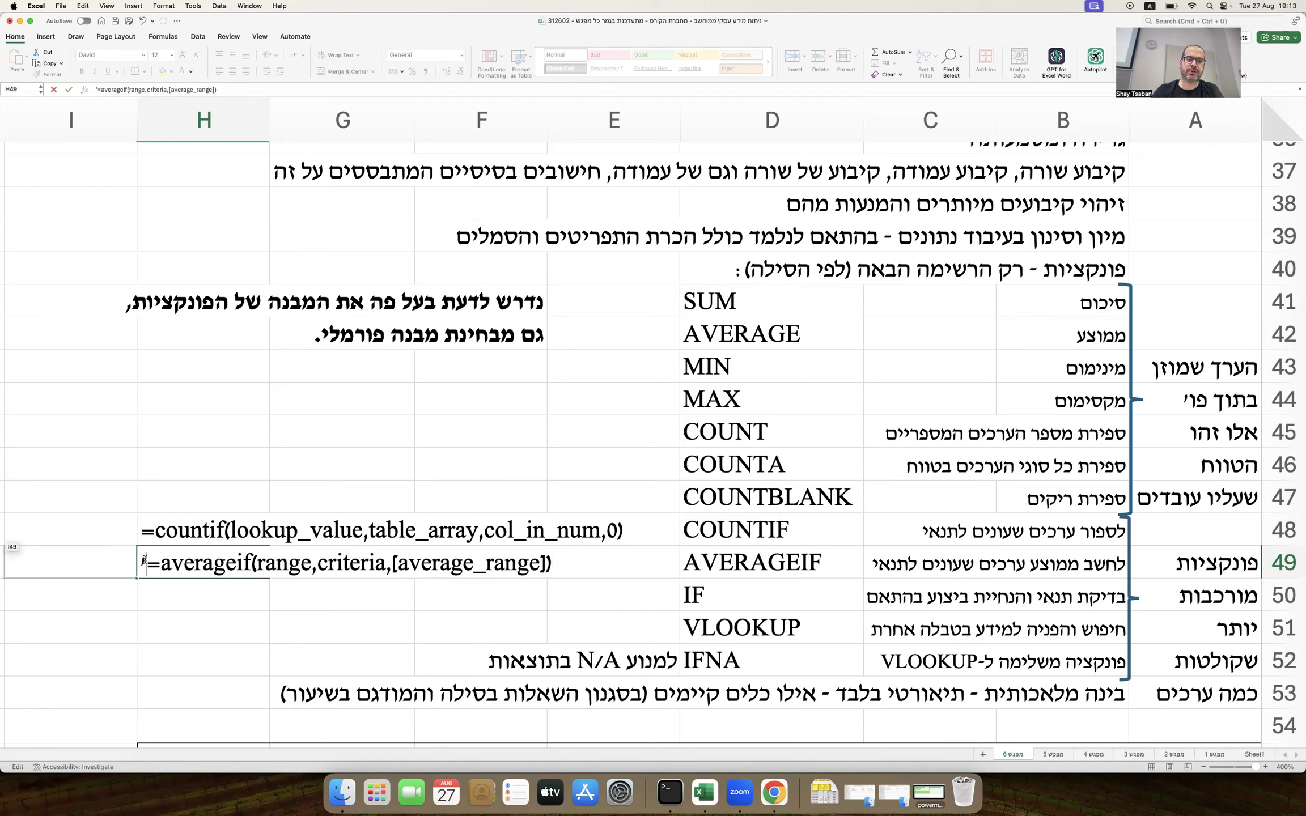
key("Return")
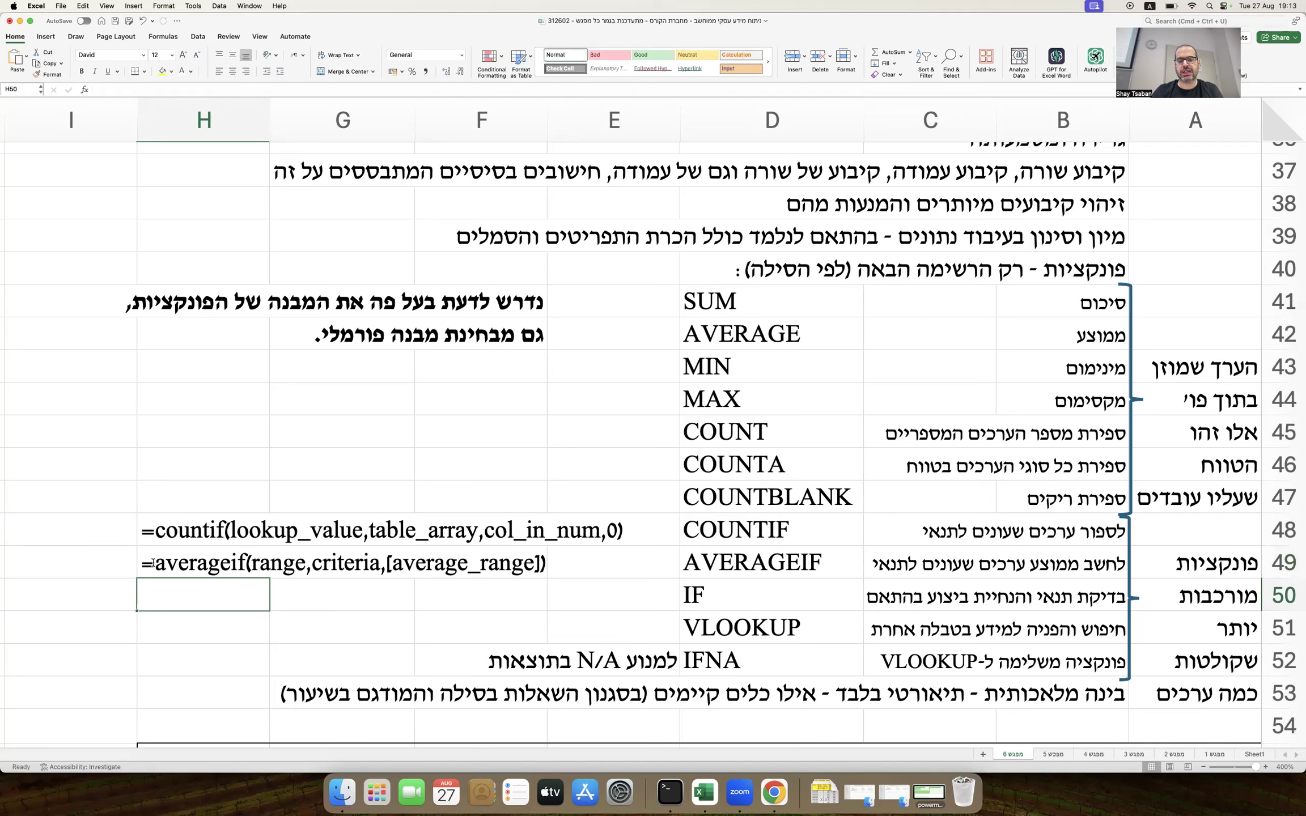
Step: Enter the structure "=if(logical_test,[value_if_true],[value_if_false])" in H50, prefixed with an apostrophe so it stays text
type("=")
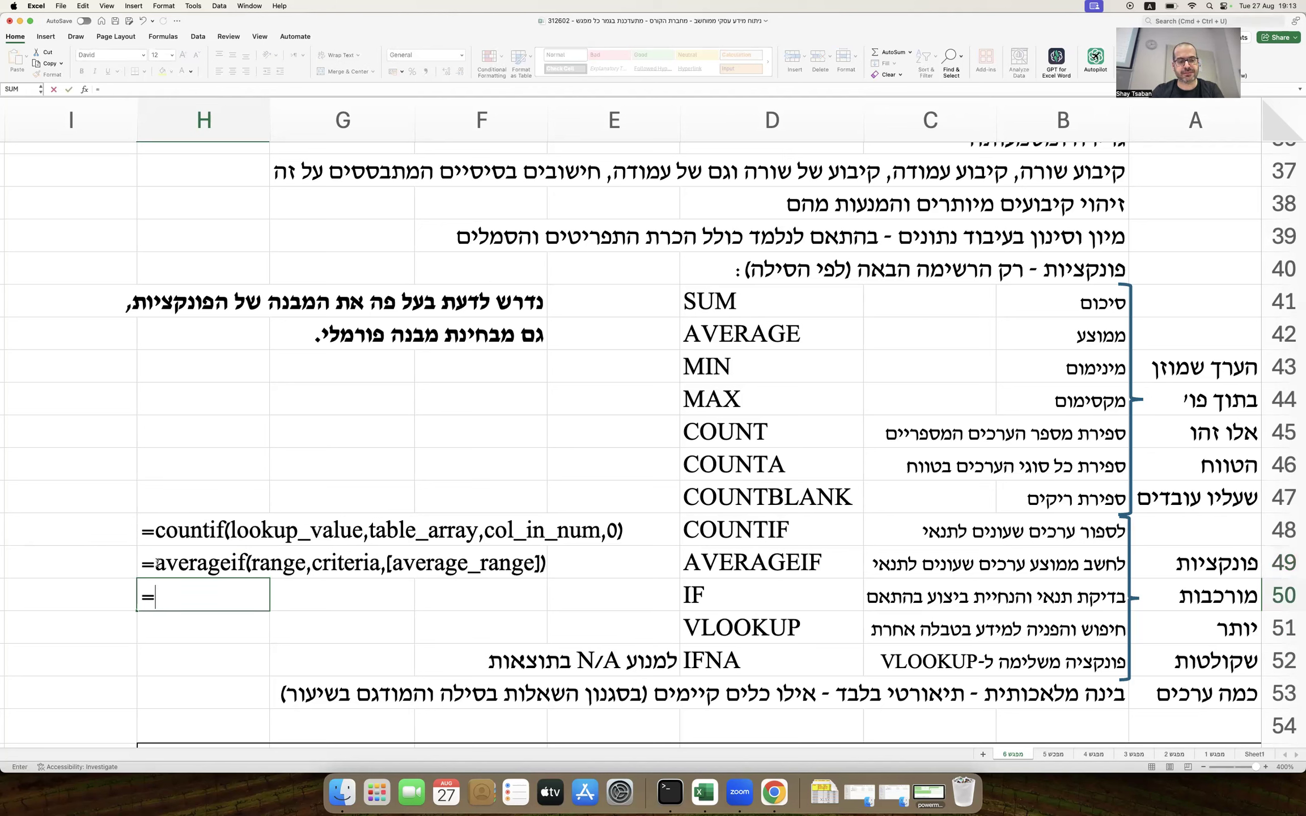
type("if(logical_test,")
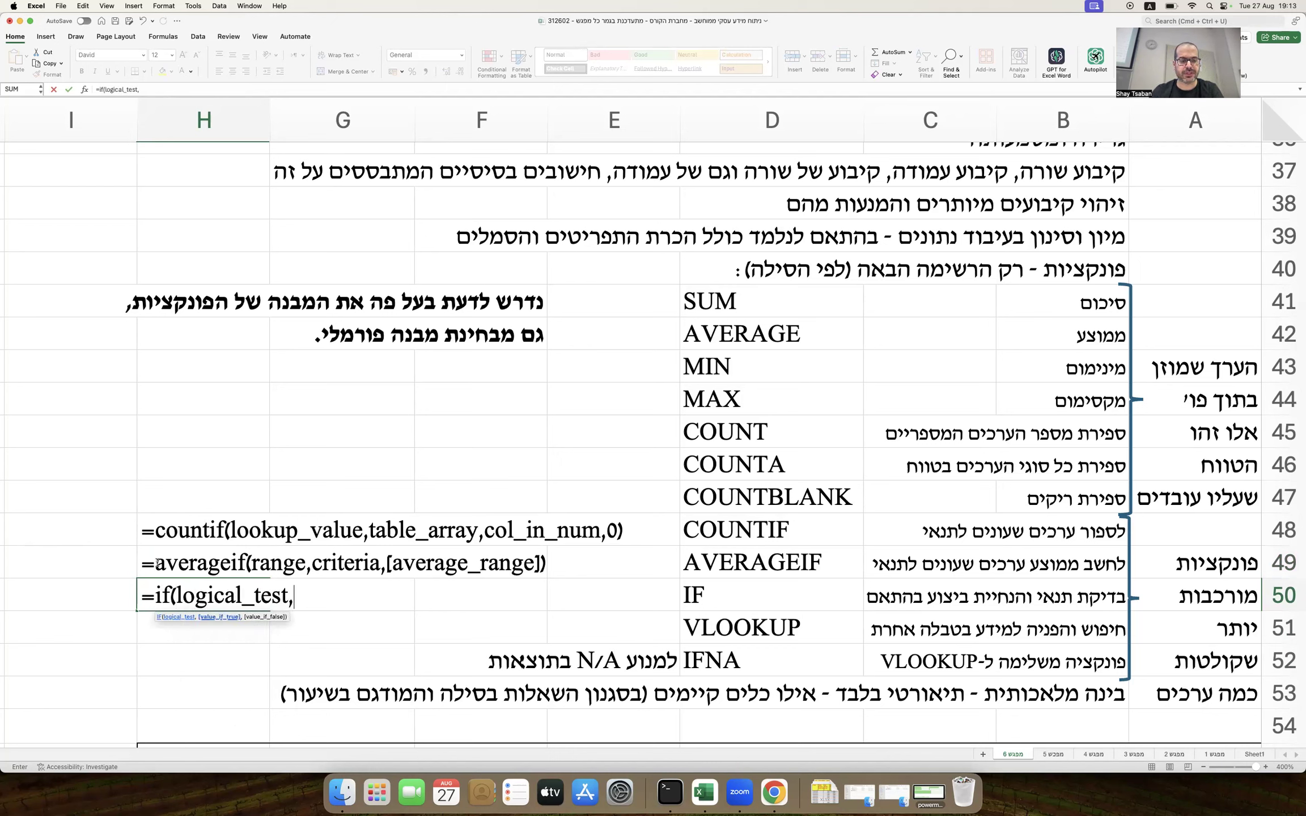
type("[value_if_")
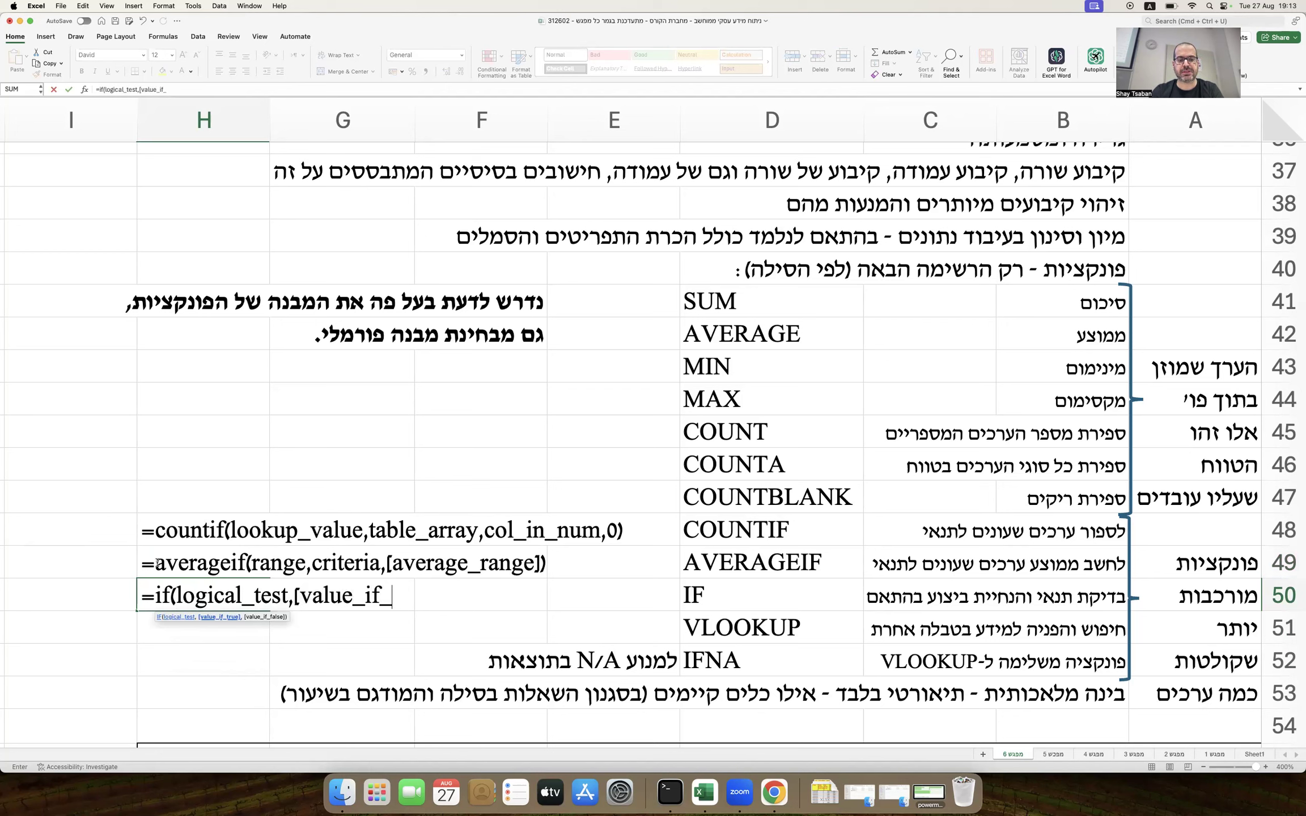
type("true],")
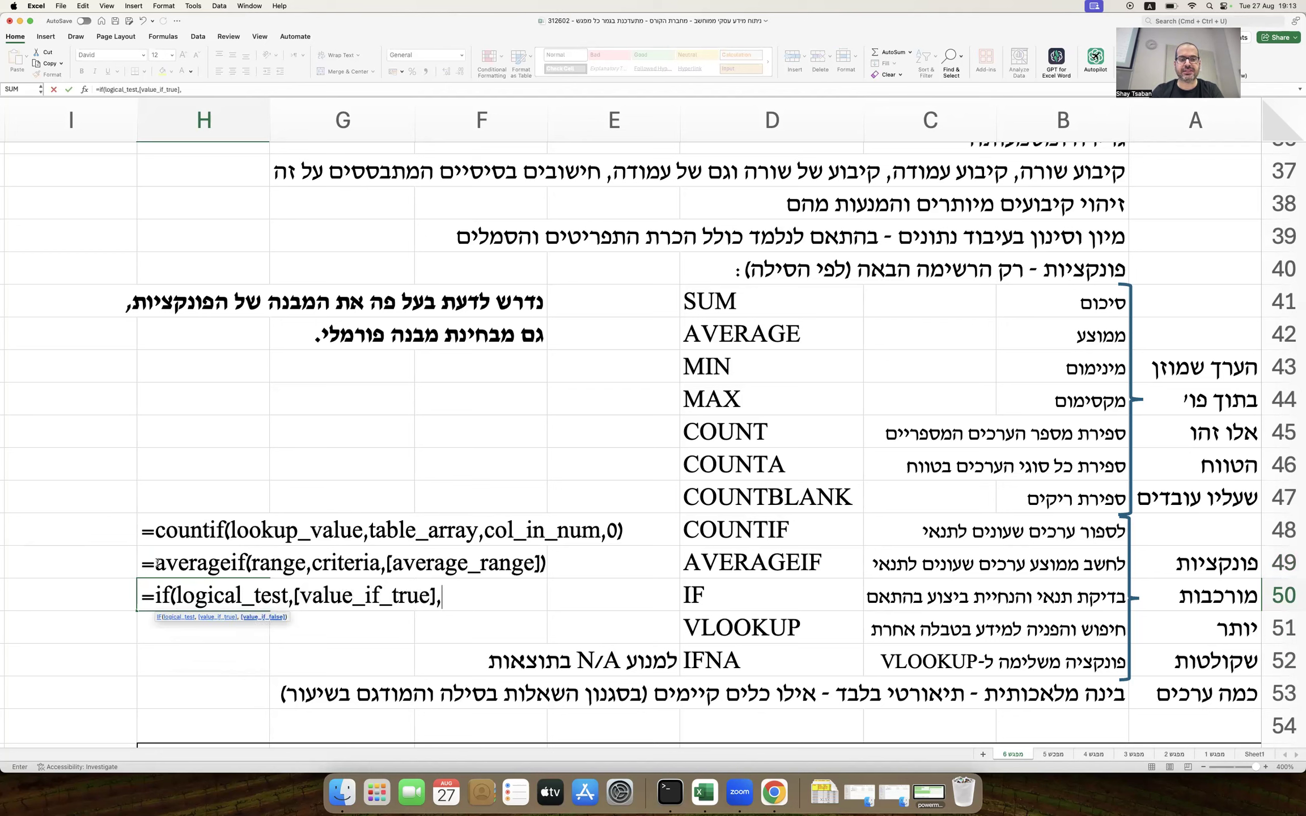
type("[value_")
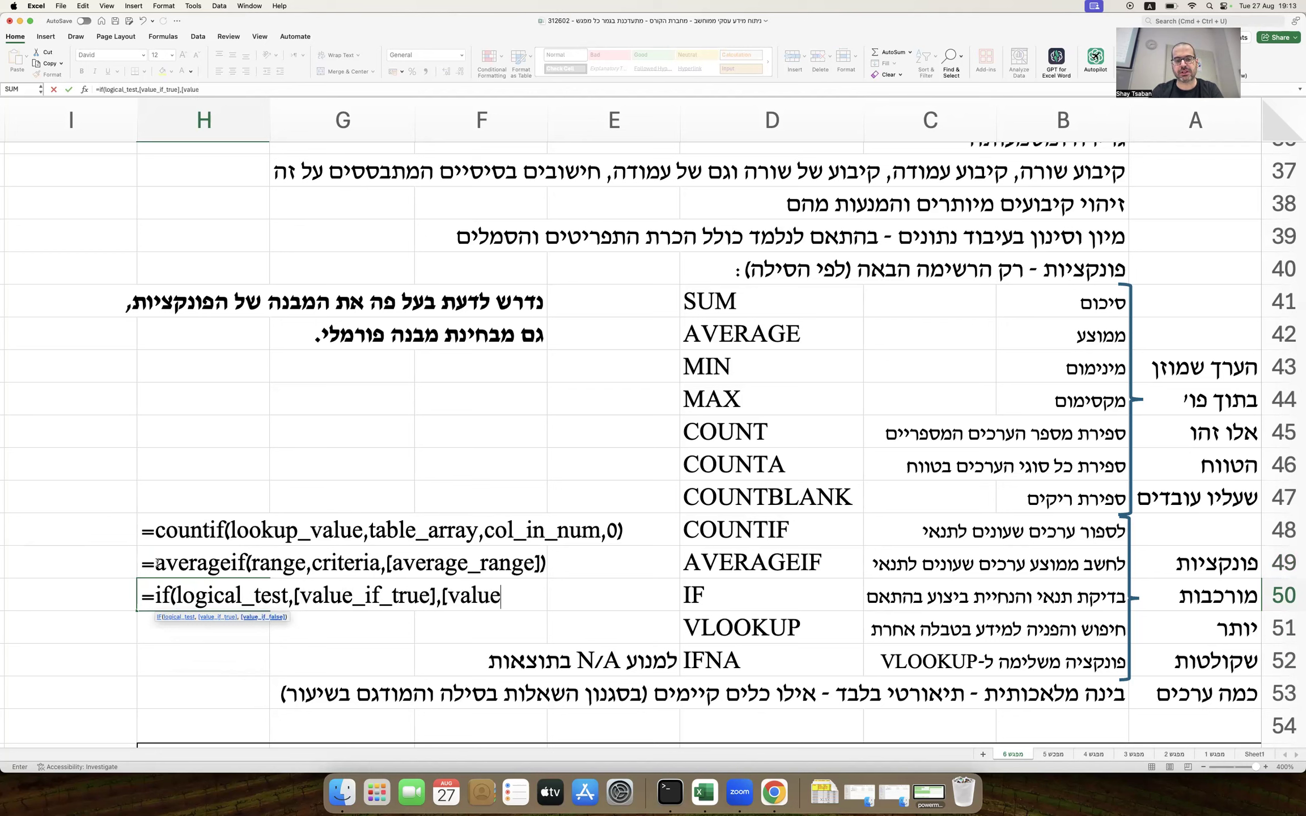
type("if_fals")
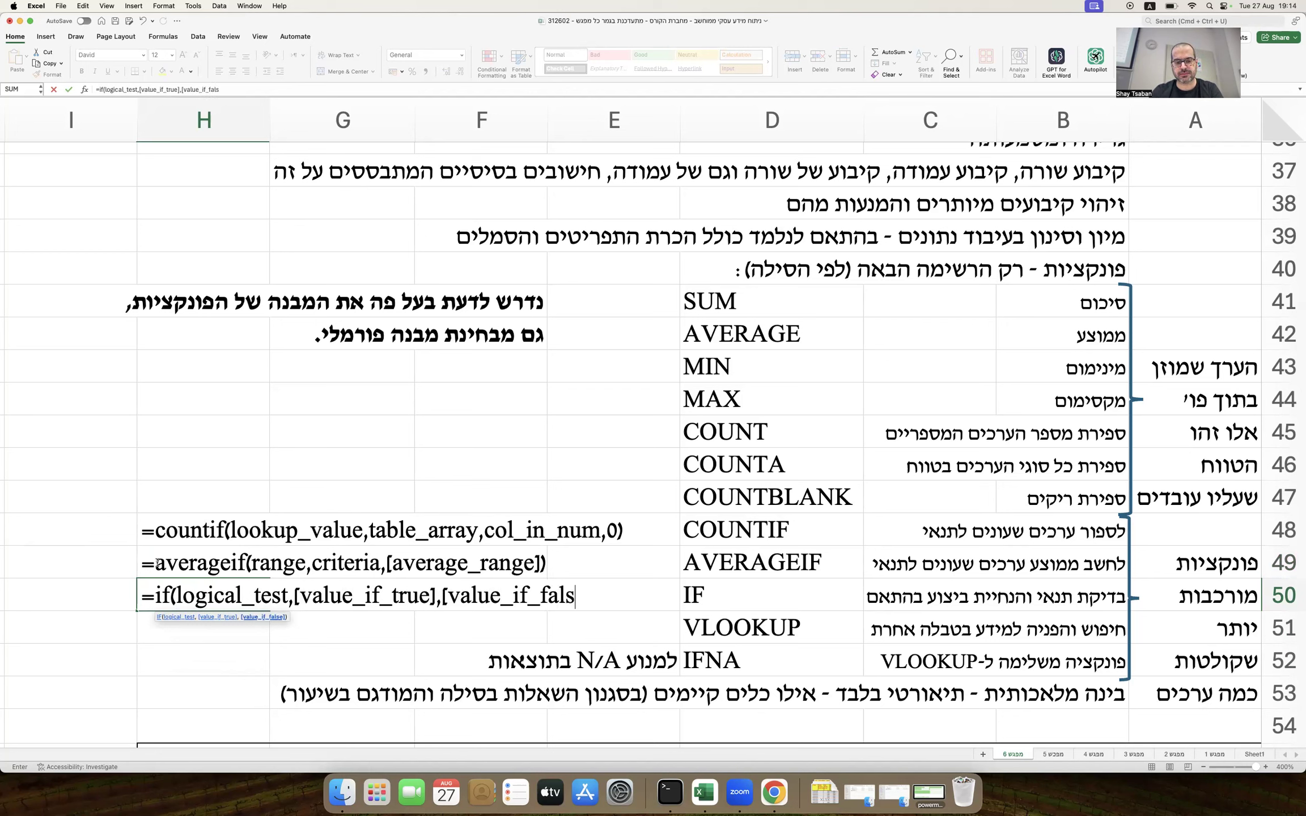
type("e])")
key("Return")
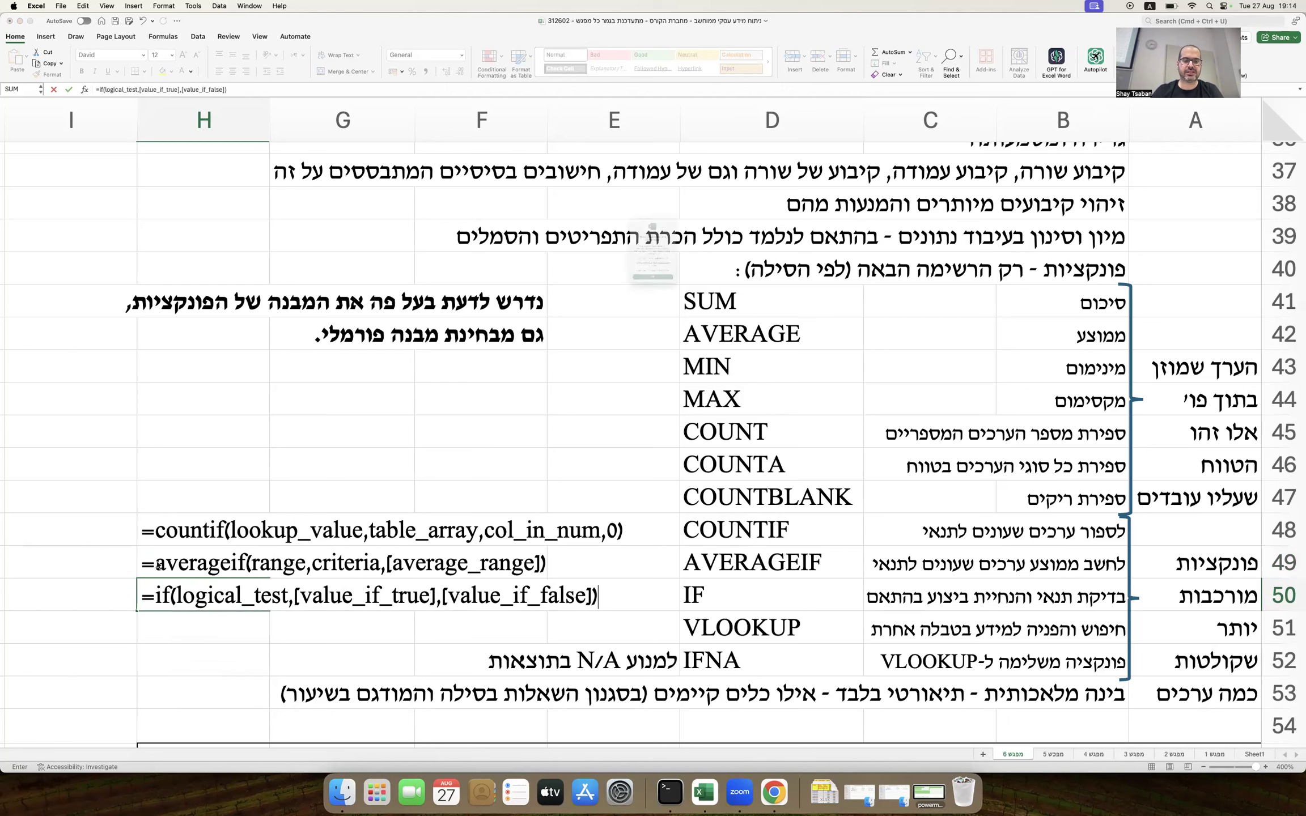
left_click(653, 329)
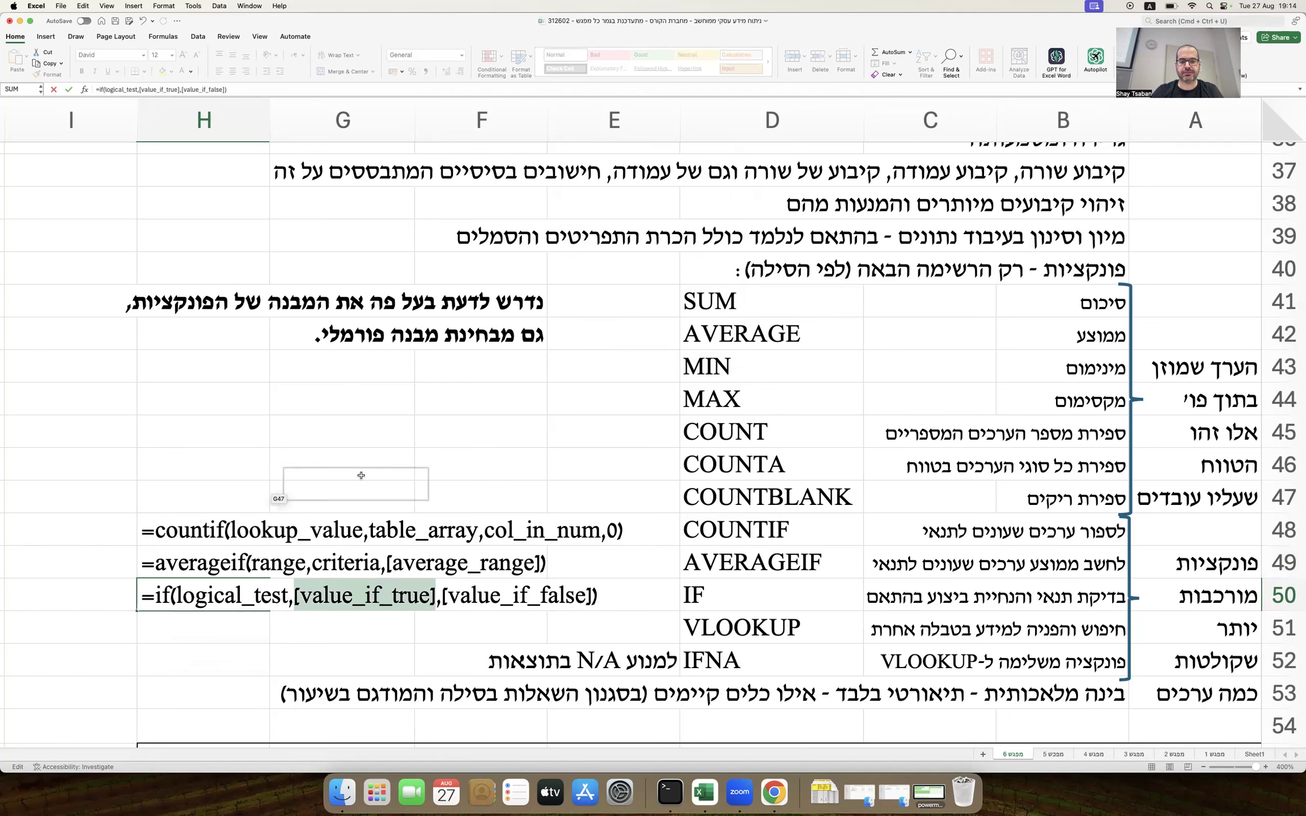
left_click(141, 595)
type("'")
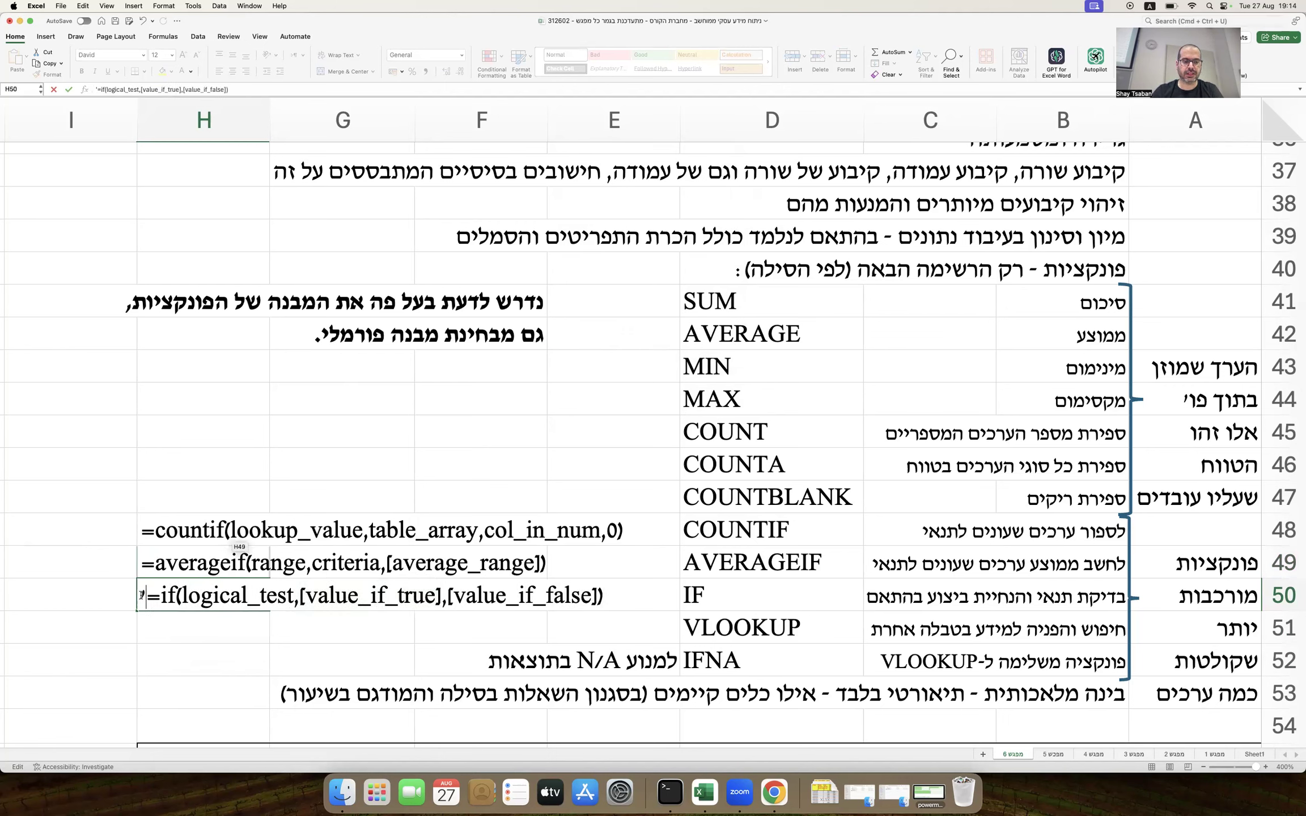
key("Return")
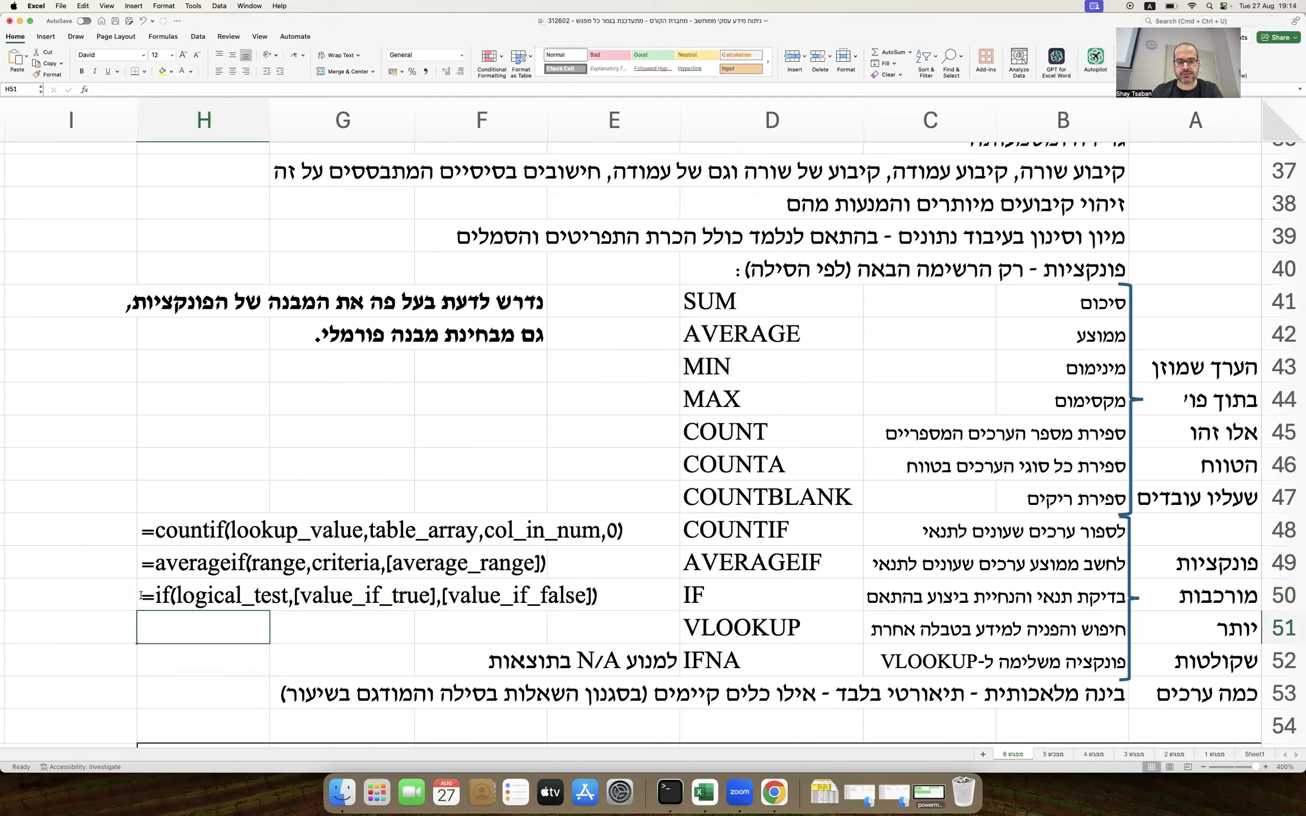
Step: Copy the structure text from H48 to H51 and change its function name to "vlookup"
left_click(149, 529)
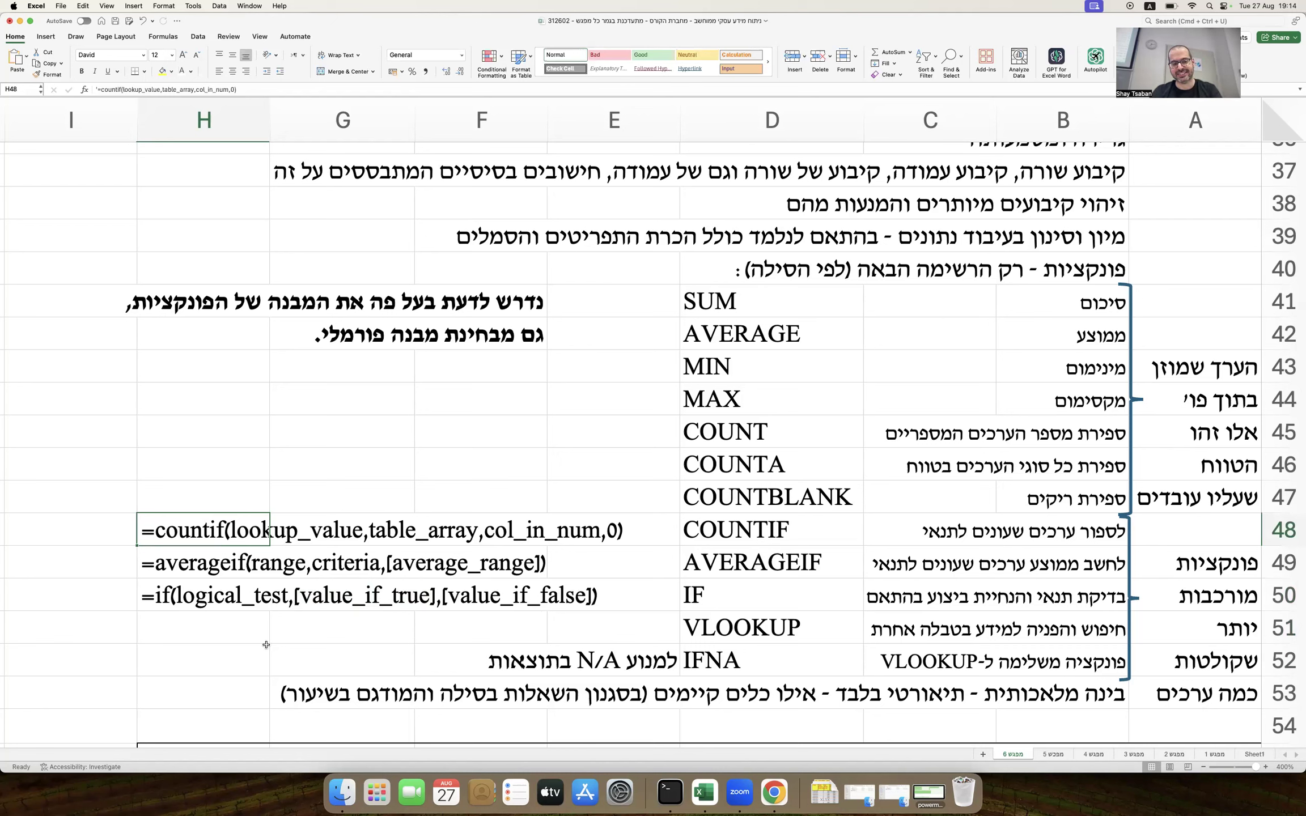
key("super+c")
left_click(214, 632)
key("super+v")
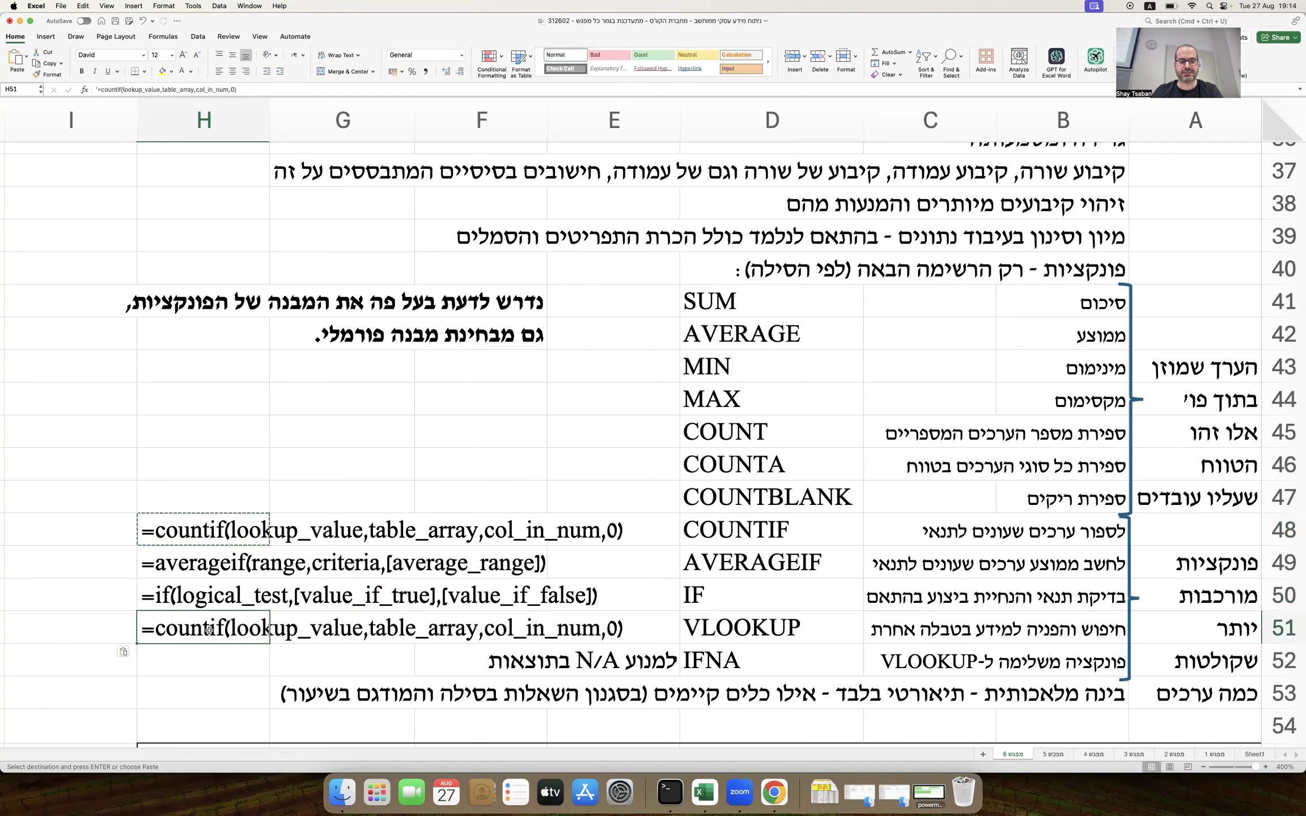
double_click(194, 627)
double_click(194, 627)
type("vlookup")
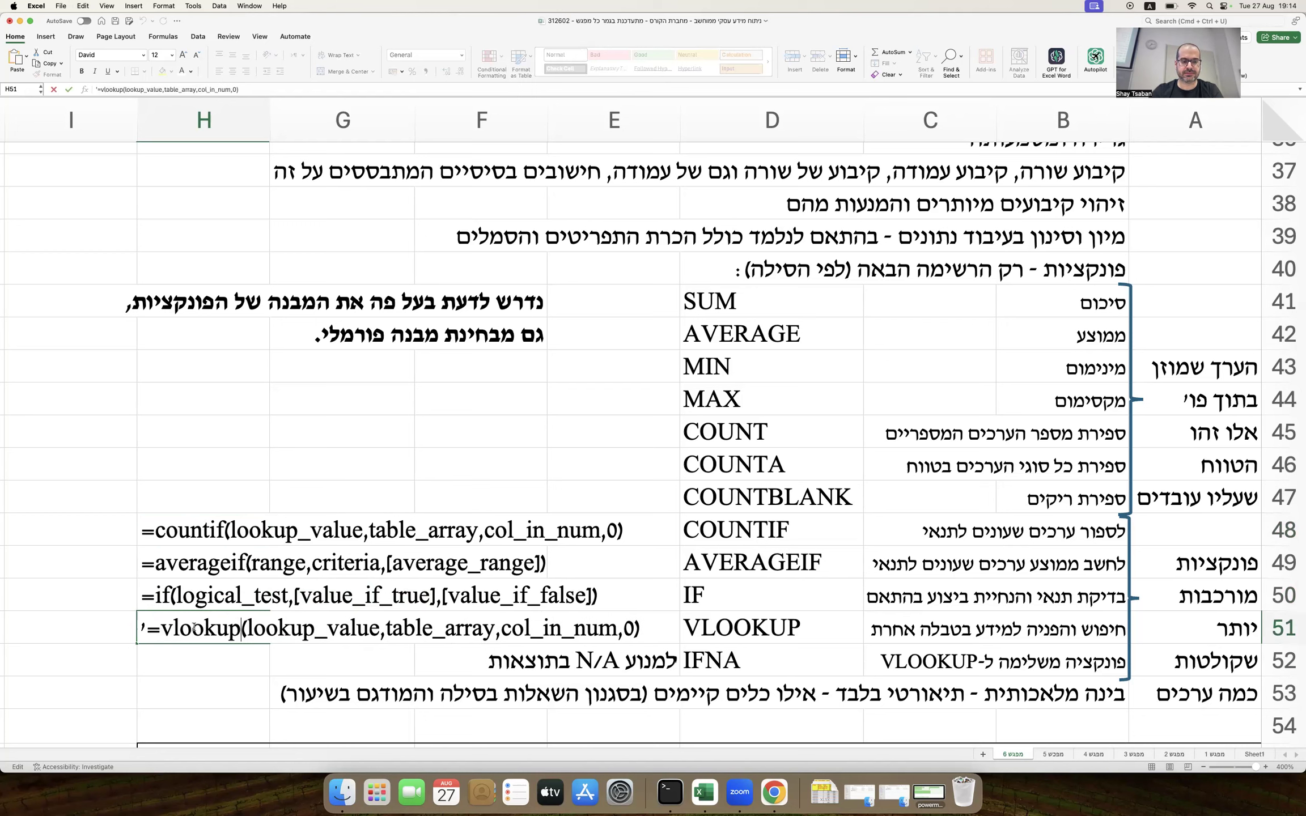
Step: Replace the COUNTIF structure in H48 with "=countif(range,criteria)", prefixed with an apostrophe so it stays text
left_click(164, 530)
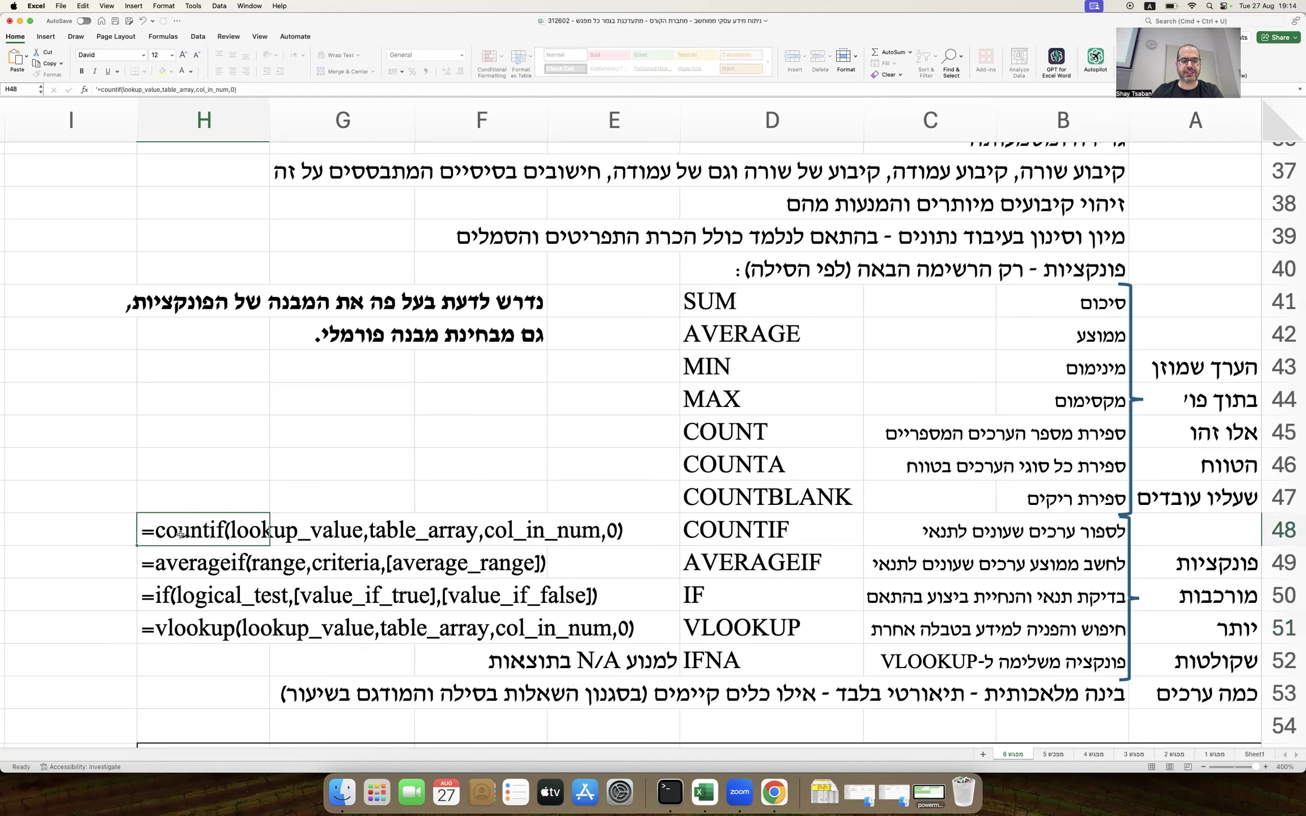
double_click(159, 530)
left_click_drag(160, 530, 769, 531)
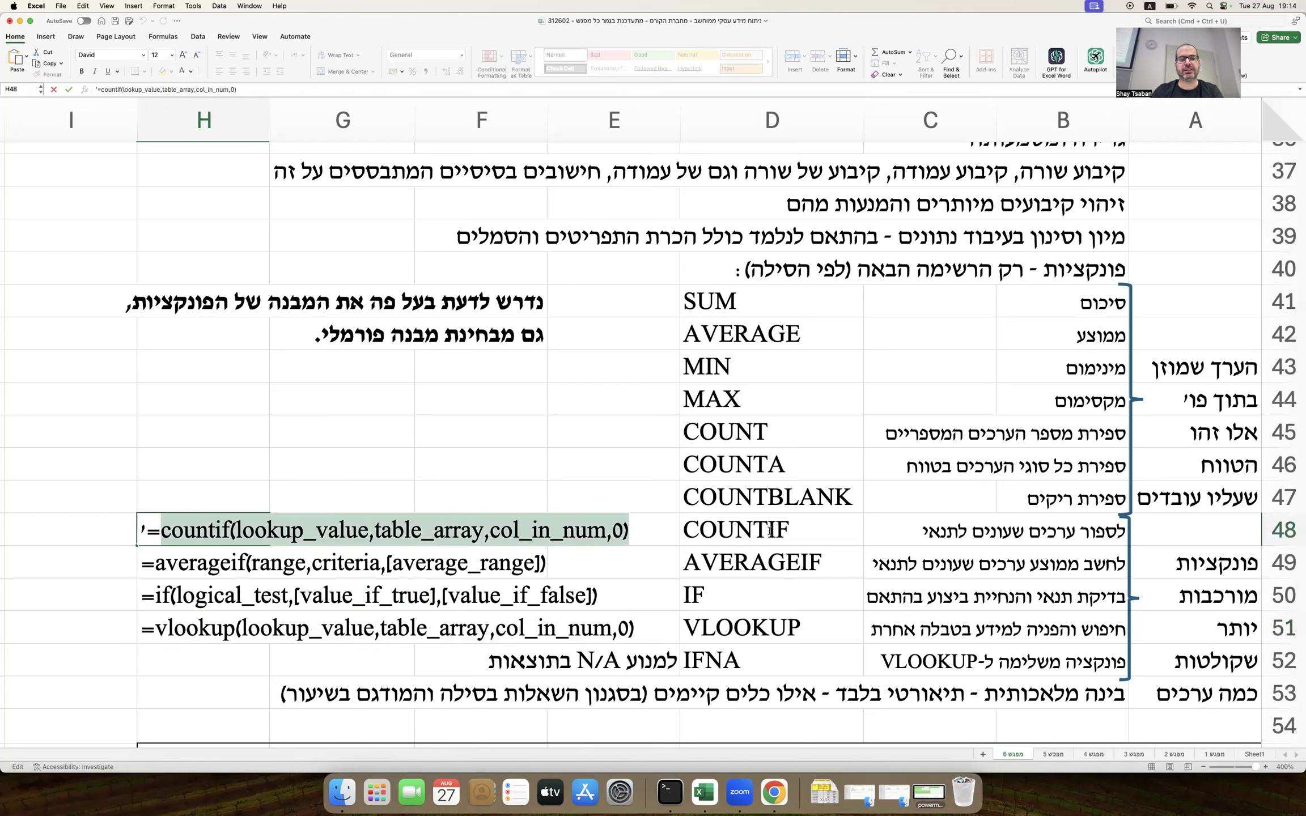
key("BackSpace")
key("BackSpace")
key("BackSpace")
type("=countif(range,critera")
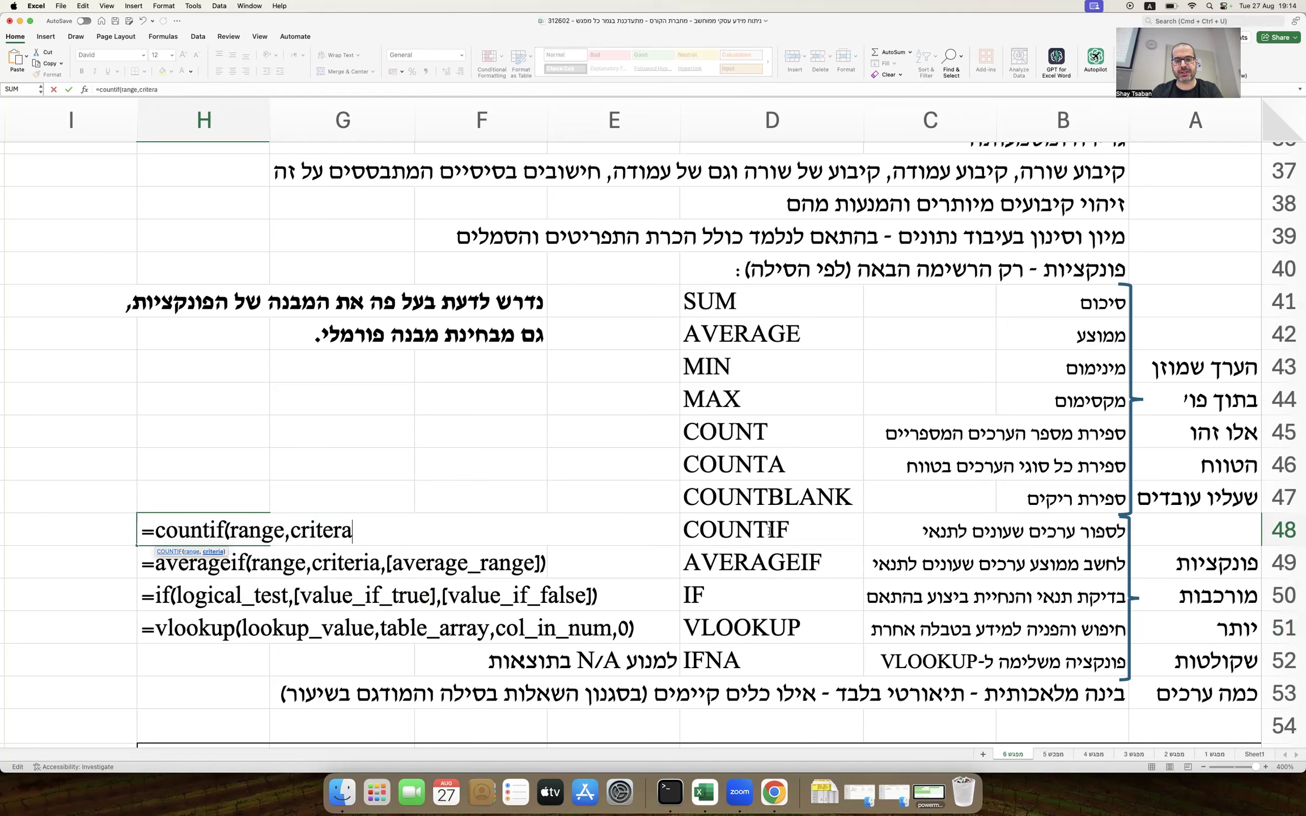
key("BackSpace")
type("ia)")
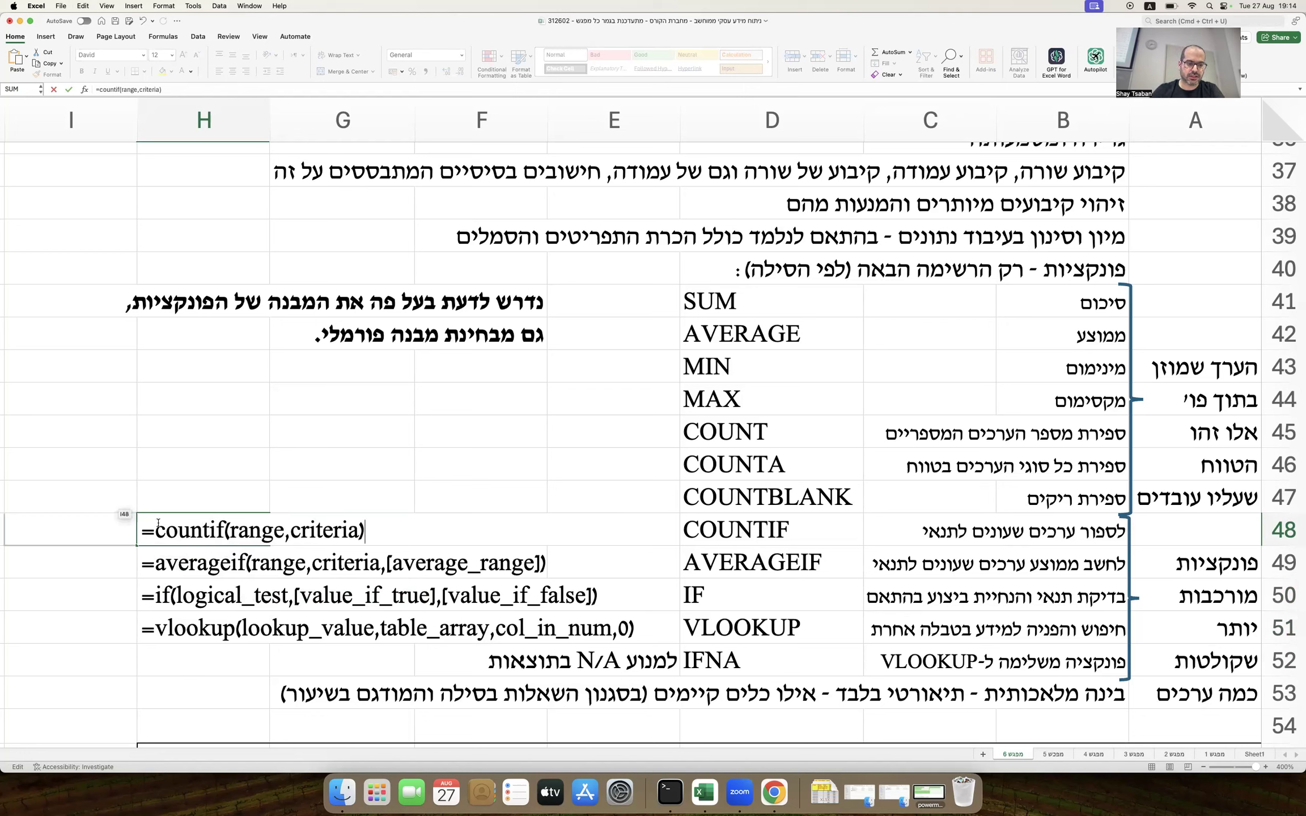
left_click(141, 527)
type("'")
key("Return")
left_click(254, 531)
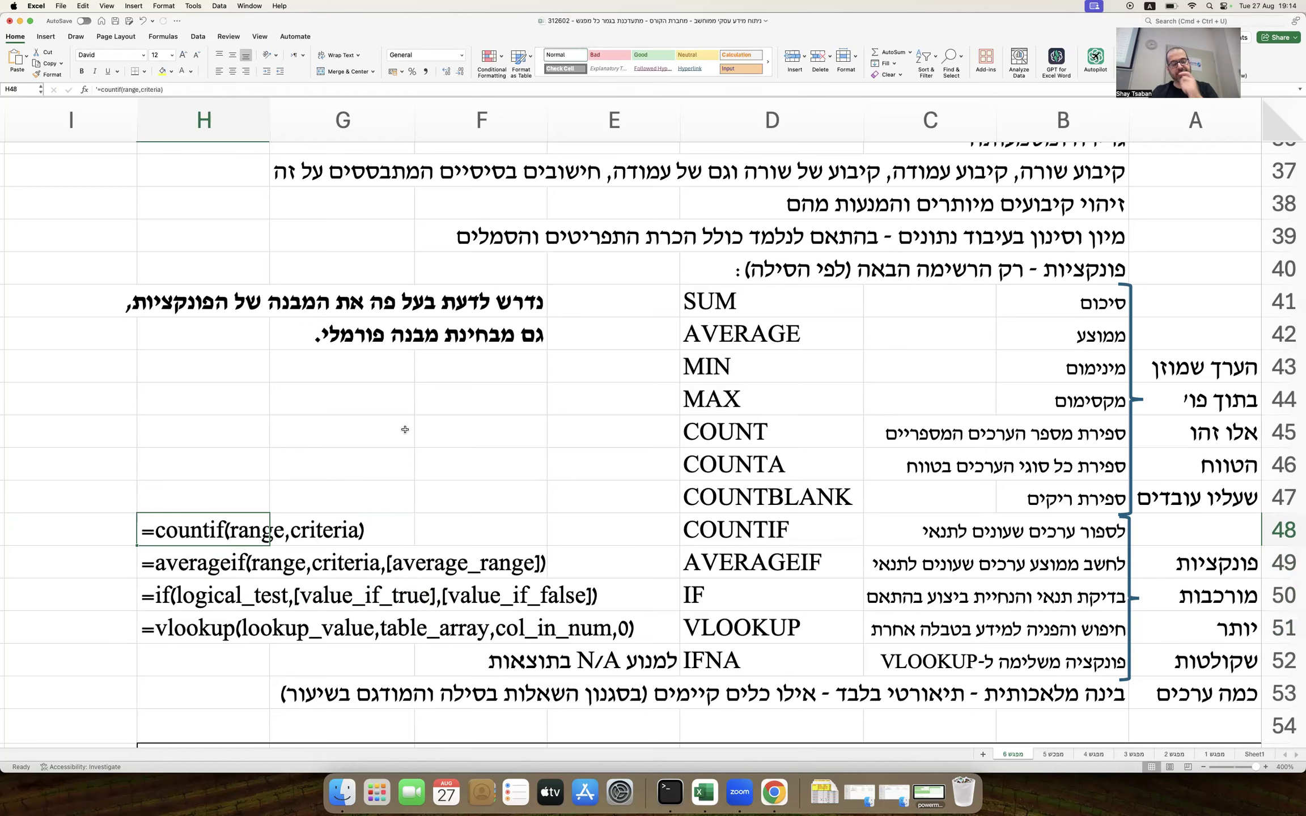
left_click(475, 465)
Step: Space out the COUNTIF structure in H48 as "=countif (range, criteria)" and underline the arguments range and criteria
scroll(475, 465, "down", 5)
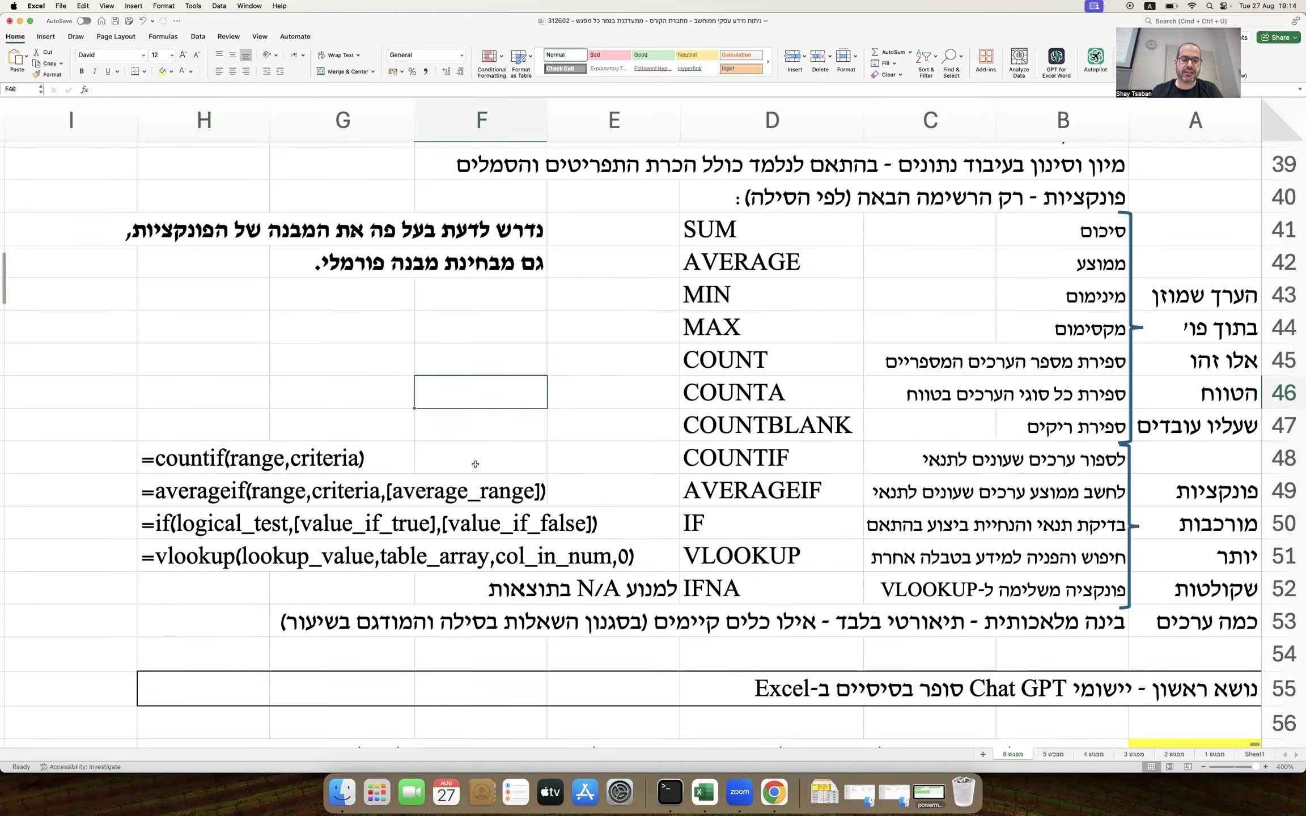
scroll(263, 419, "up", 2)
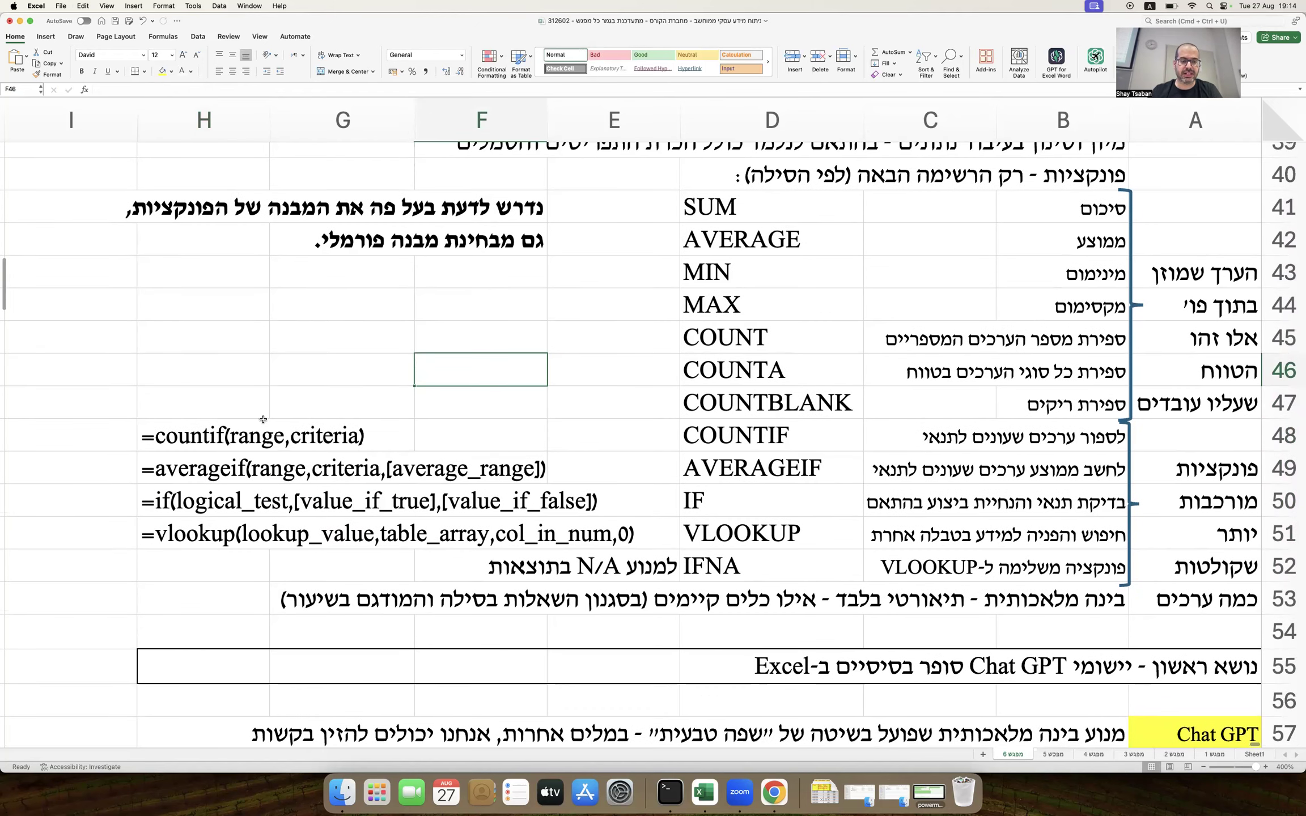
double_click(191, 437)
left_click(229, 436)
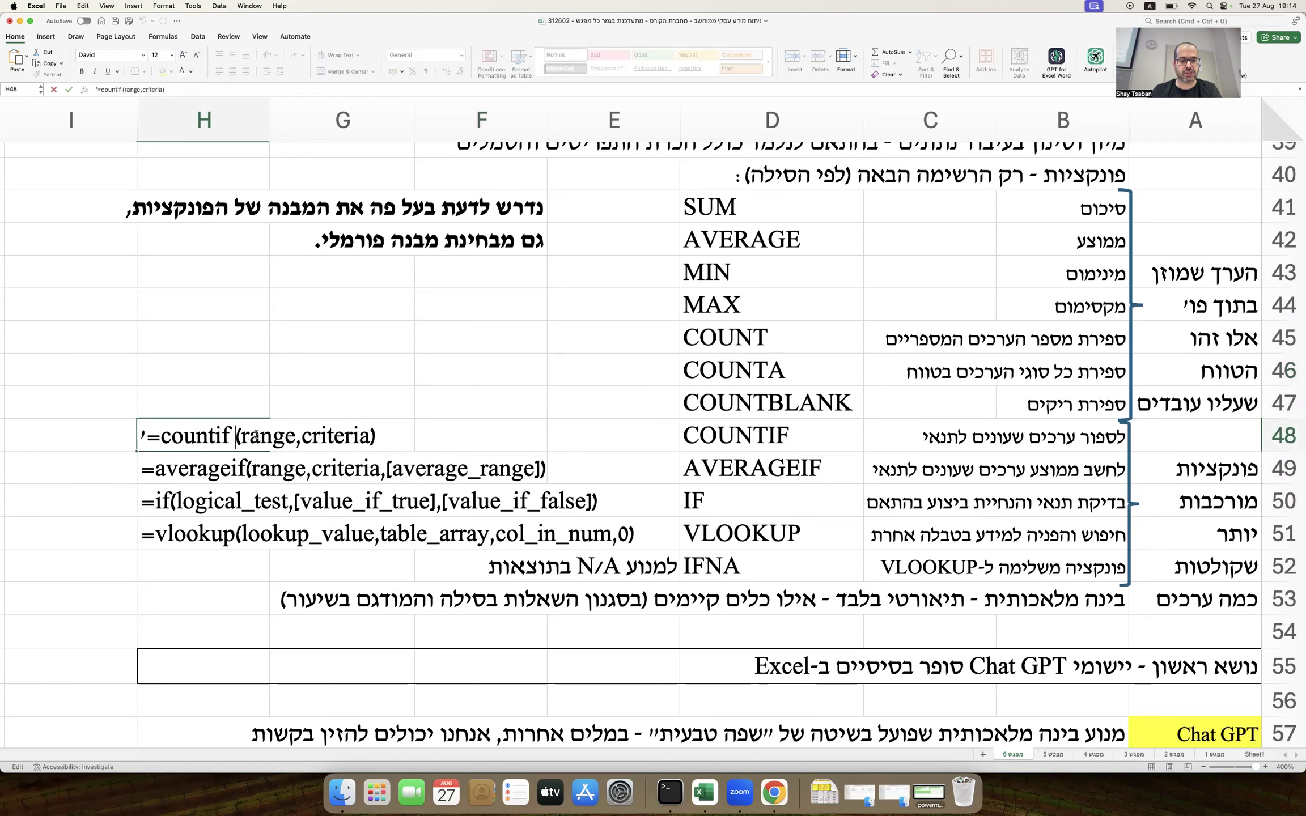
left_click(300, 437)
double_click(268, 437)
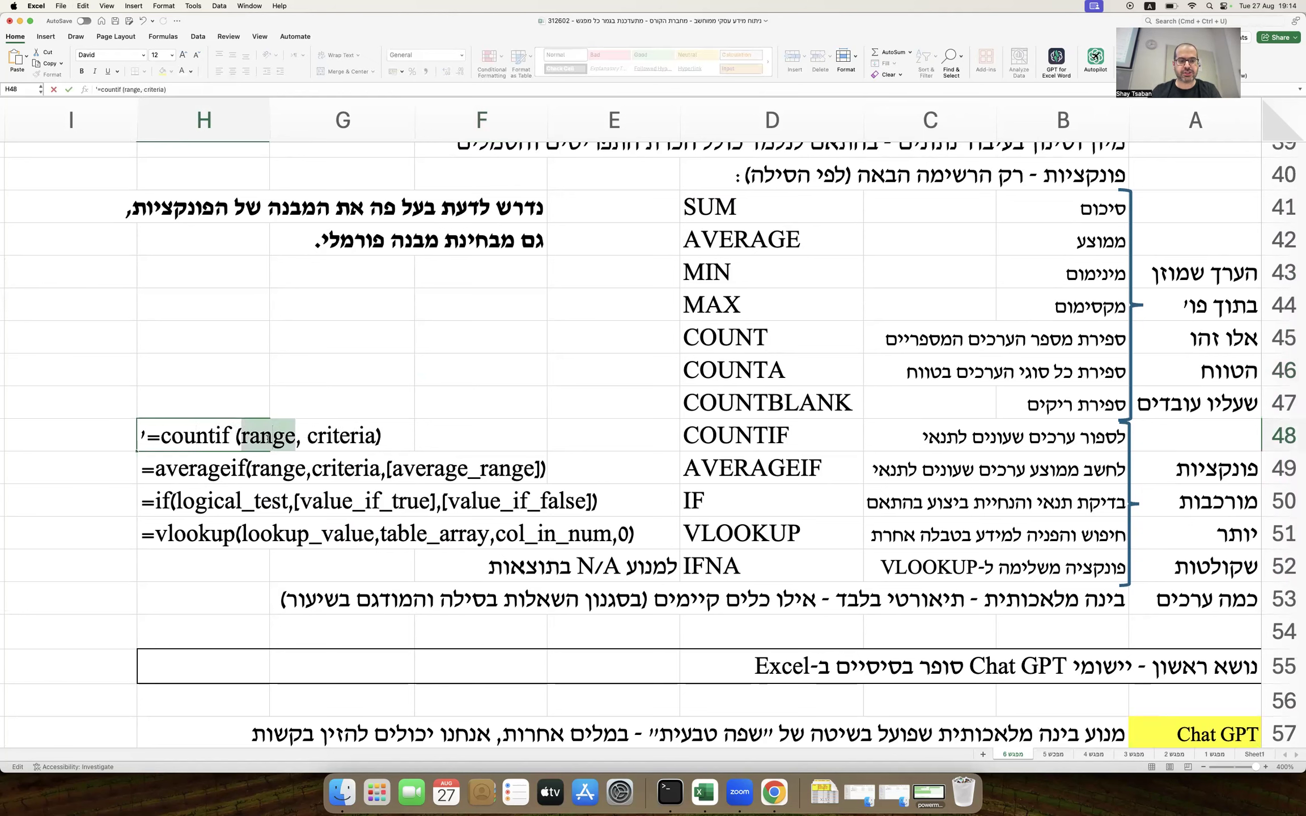
key("super+u")
double_click(343, 436)
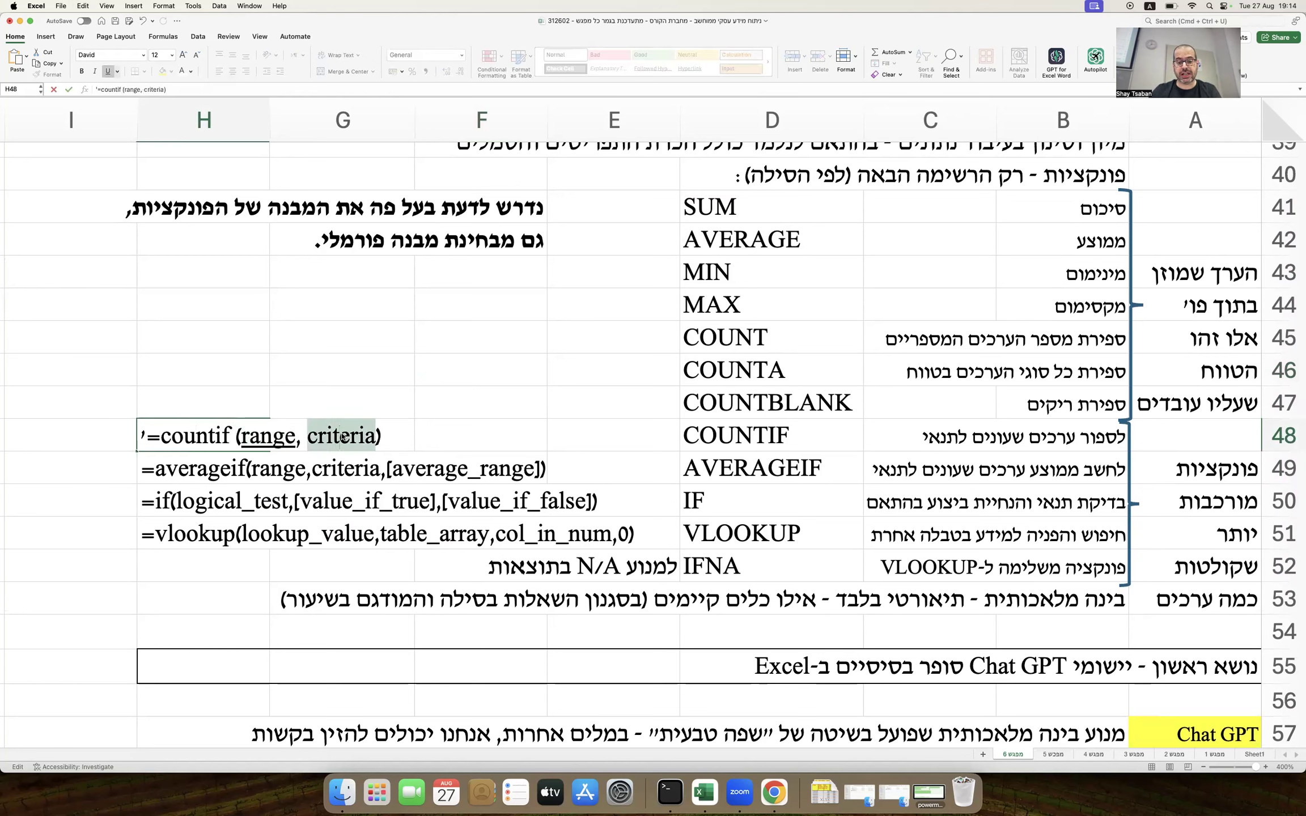
key("super+u")
key("Return")
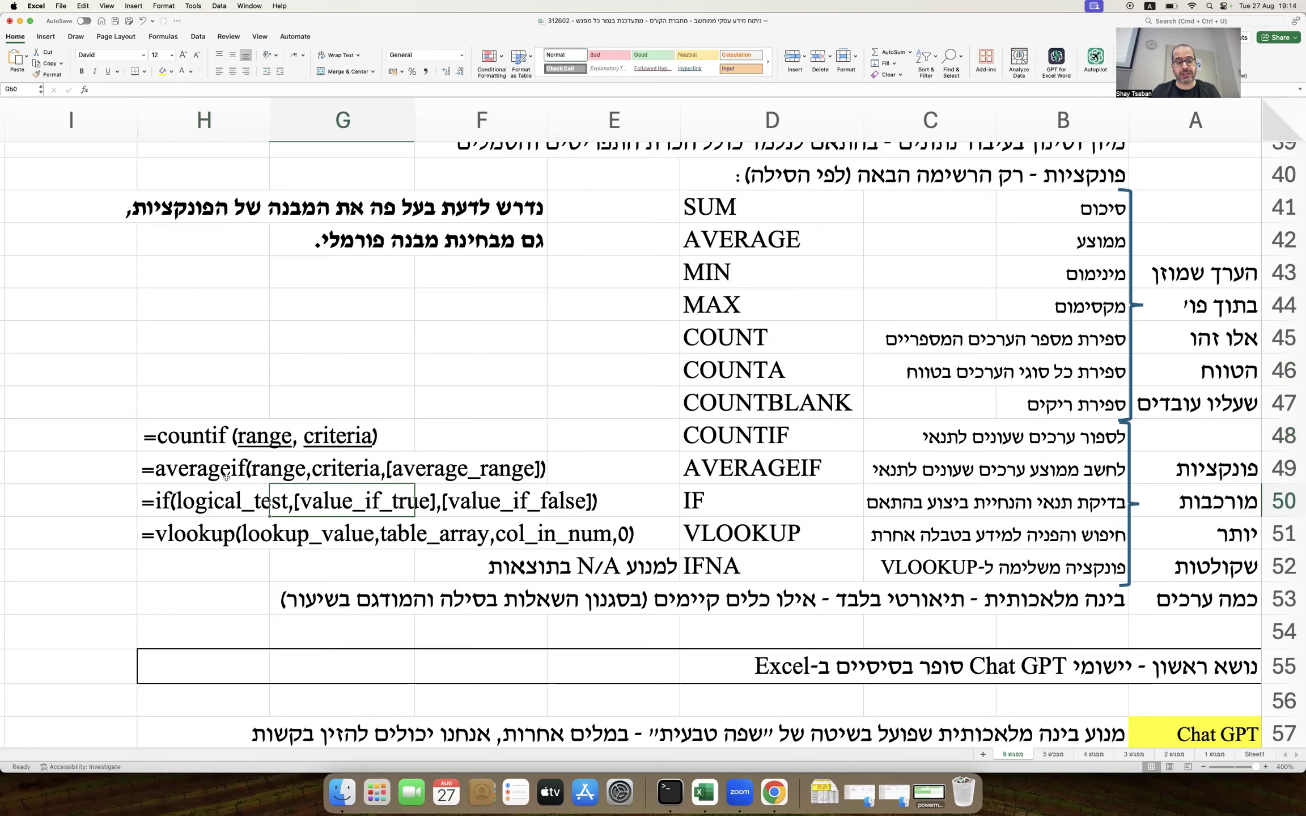
Step: Add spaces in the AVERAGEIF structure in H49, before the opening parenthesis and after each comma
double_click(206, 476)
left_click(252, 469)
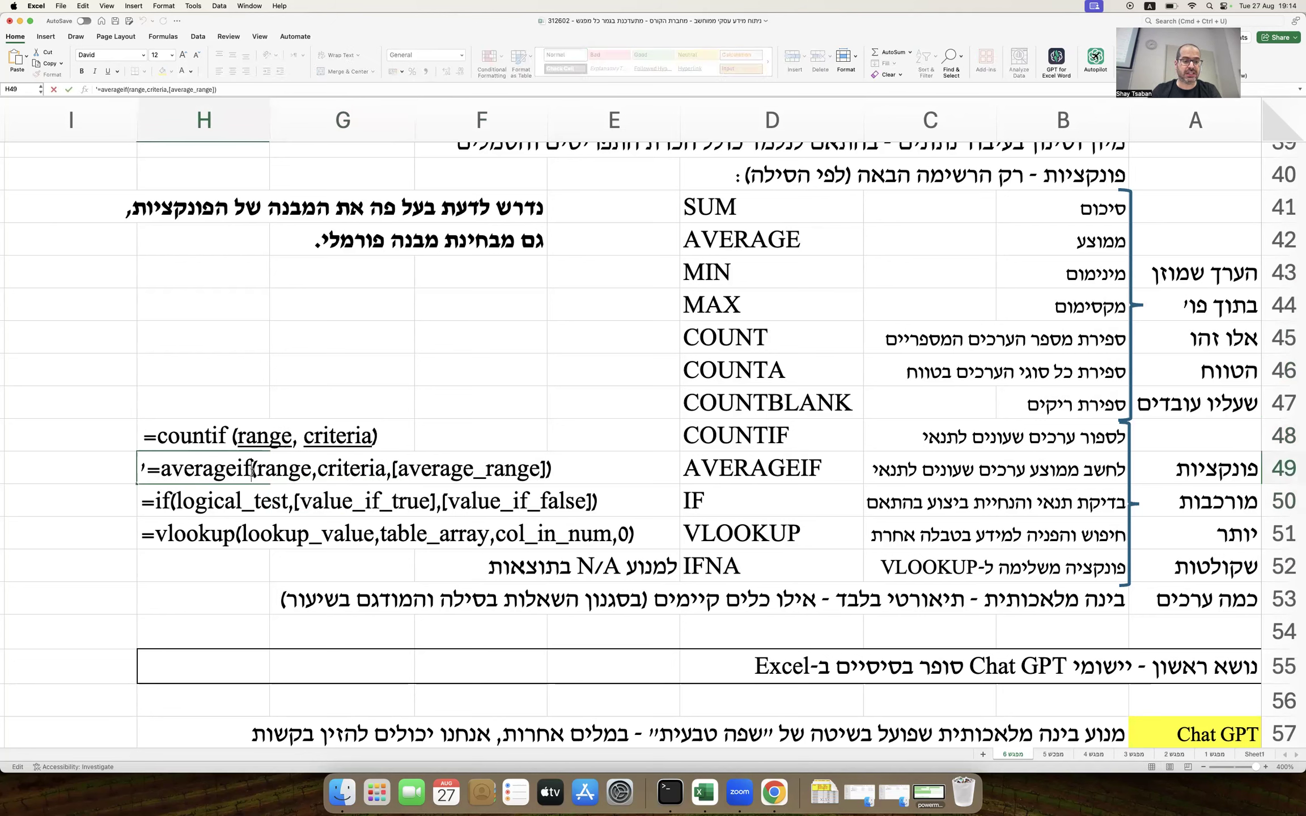
left_click(327, 468)
key("Right")
key("Right")
key("Right")
key("Right")
key("Right")
key("Right")
key("Right")
key("Right")
key("Right")
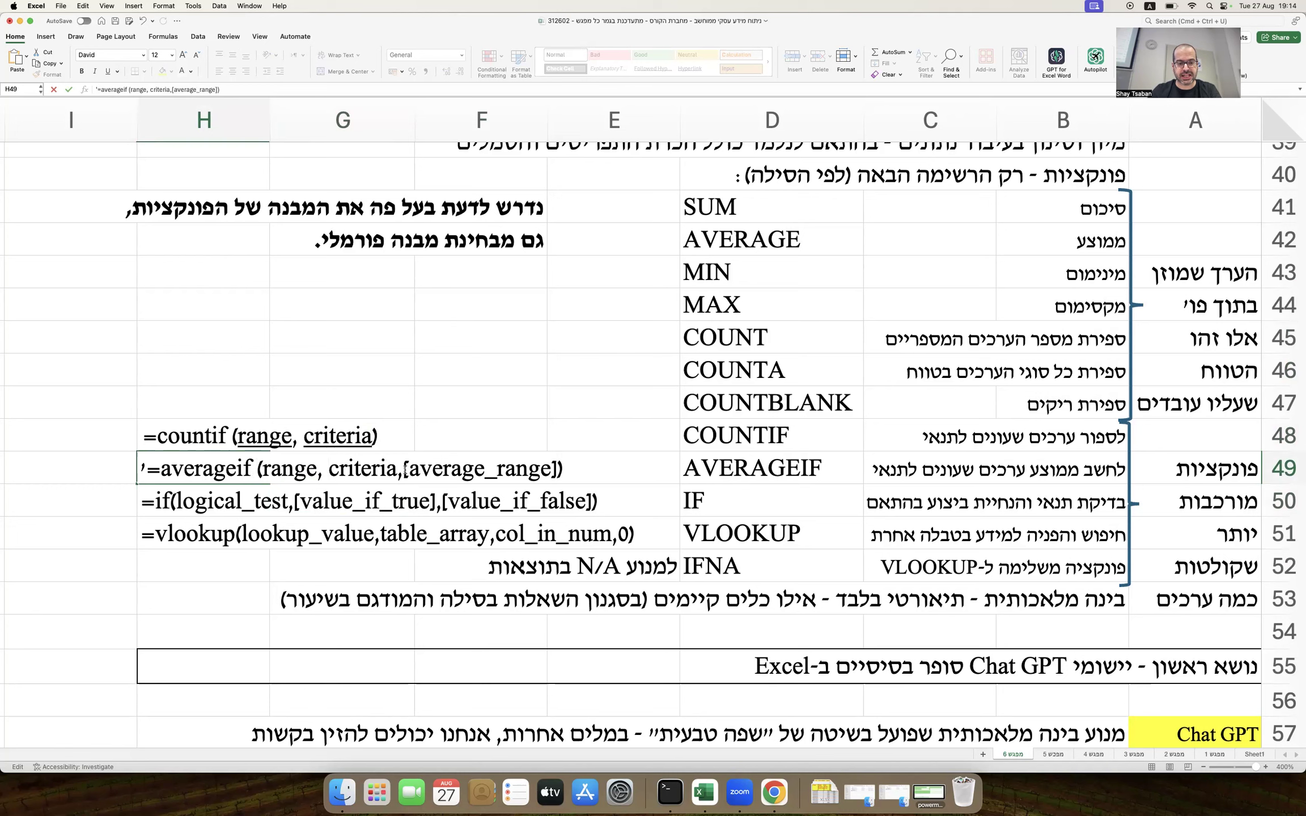
Step: Underline the arguments range, criteria and [average_range] in the AVERAGEIF structure in H49
double_click(308, 470)
key("super+u")
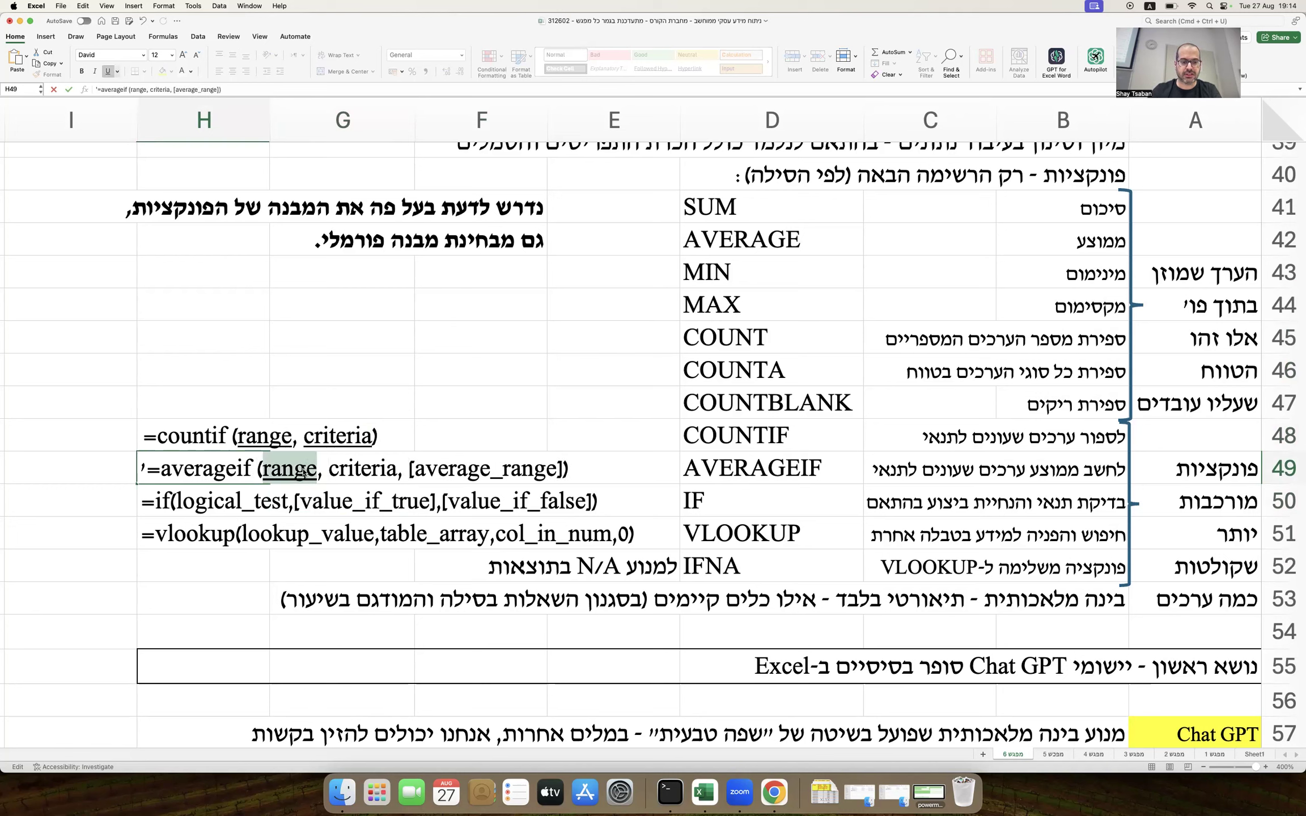
double_click(354, 469)
key("super+u")
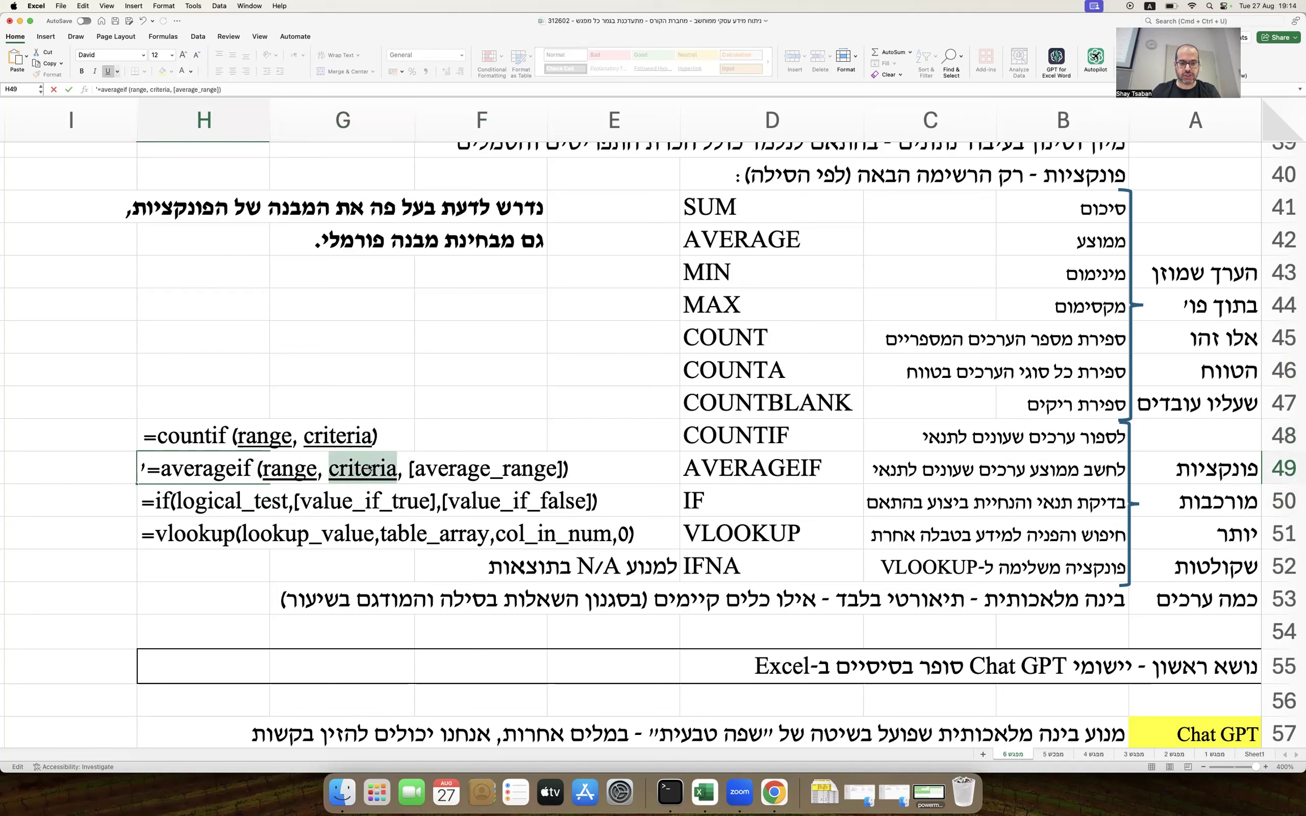
left_click_drag(409, 469, 561, 475)
key("super+u")
key("Return")
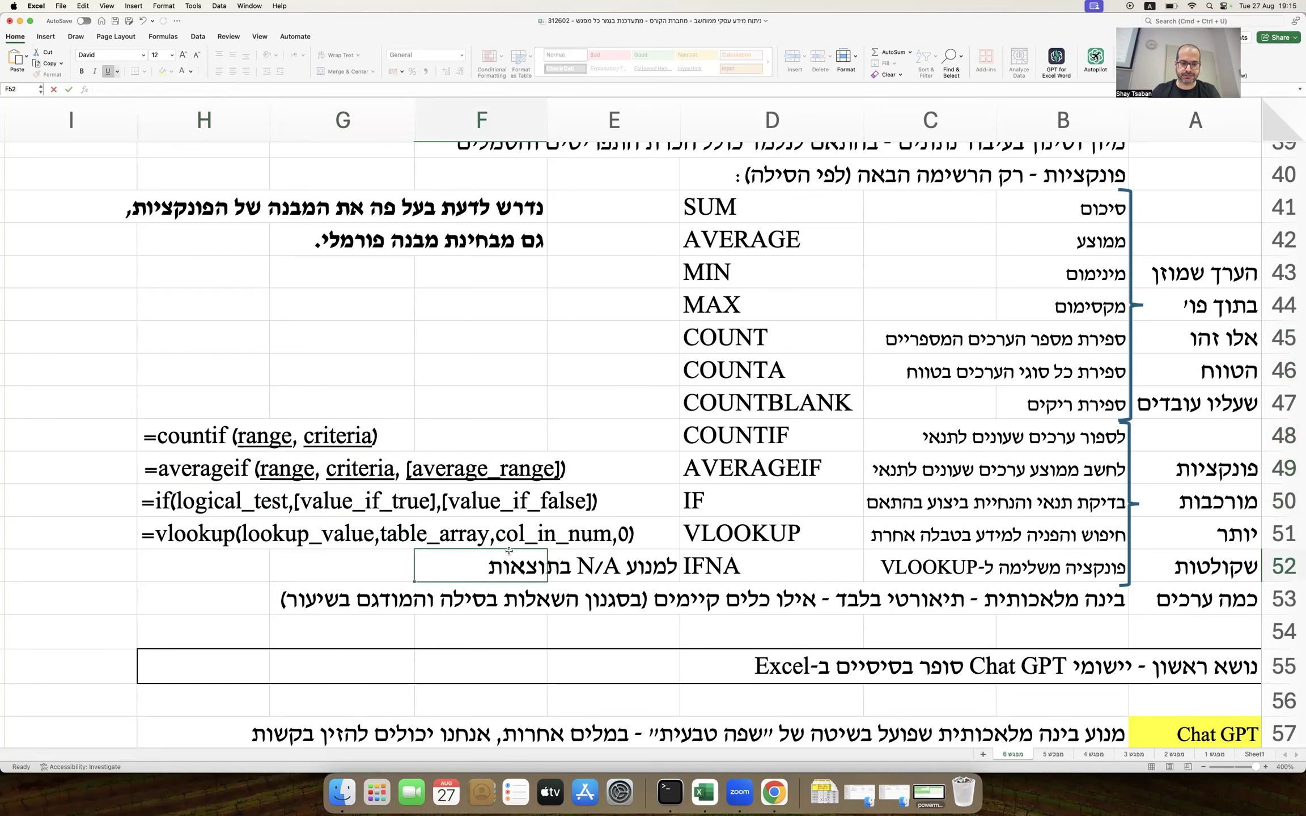
Step: Underline logical_test, [value_if_true] and [value_if_false] in the IF structure in H50, adding a space after each comma
double_click(213, 502)
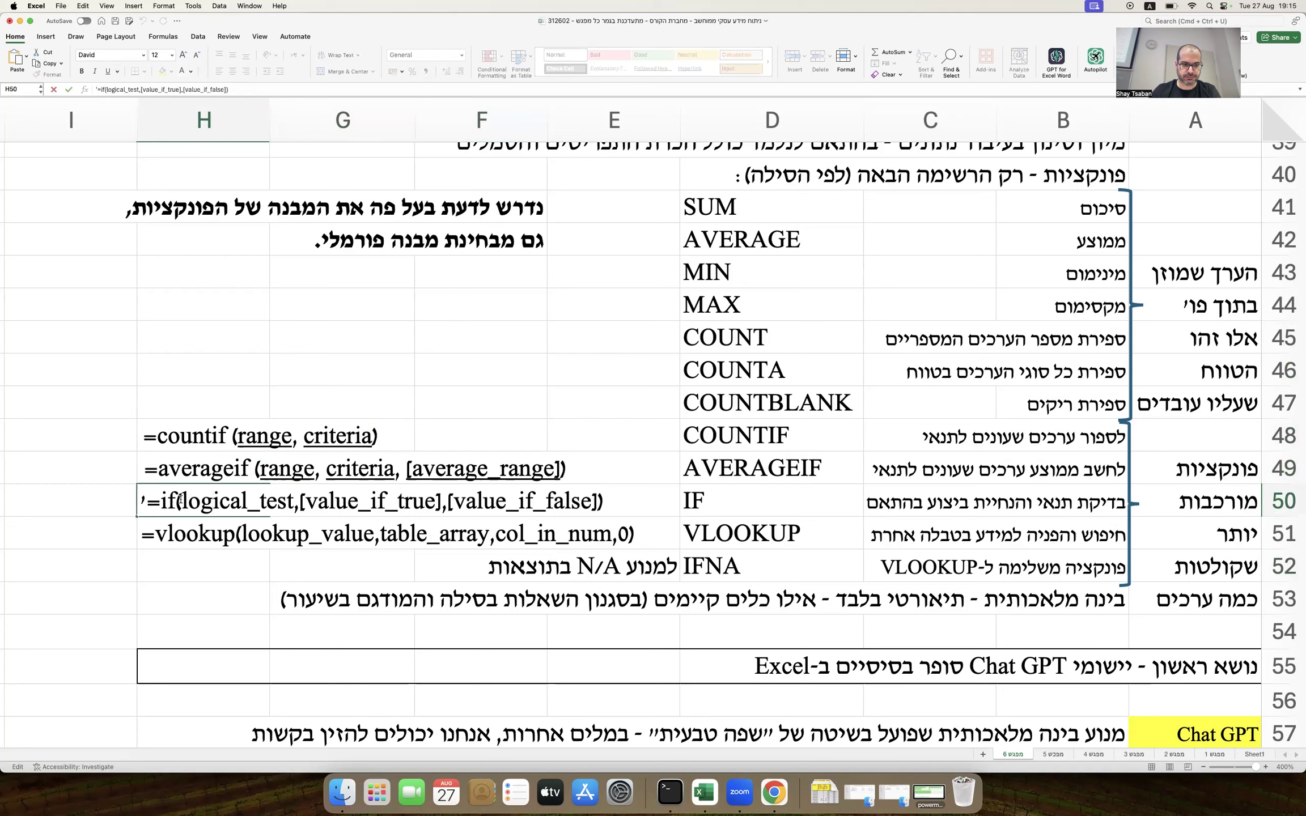
left_click_drag(182, 502, 292, 502)
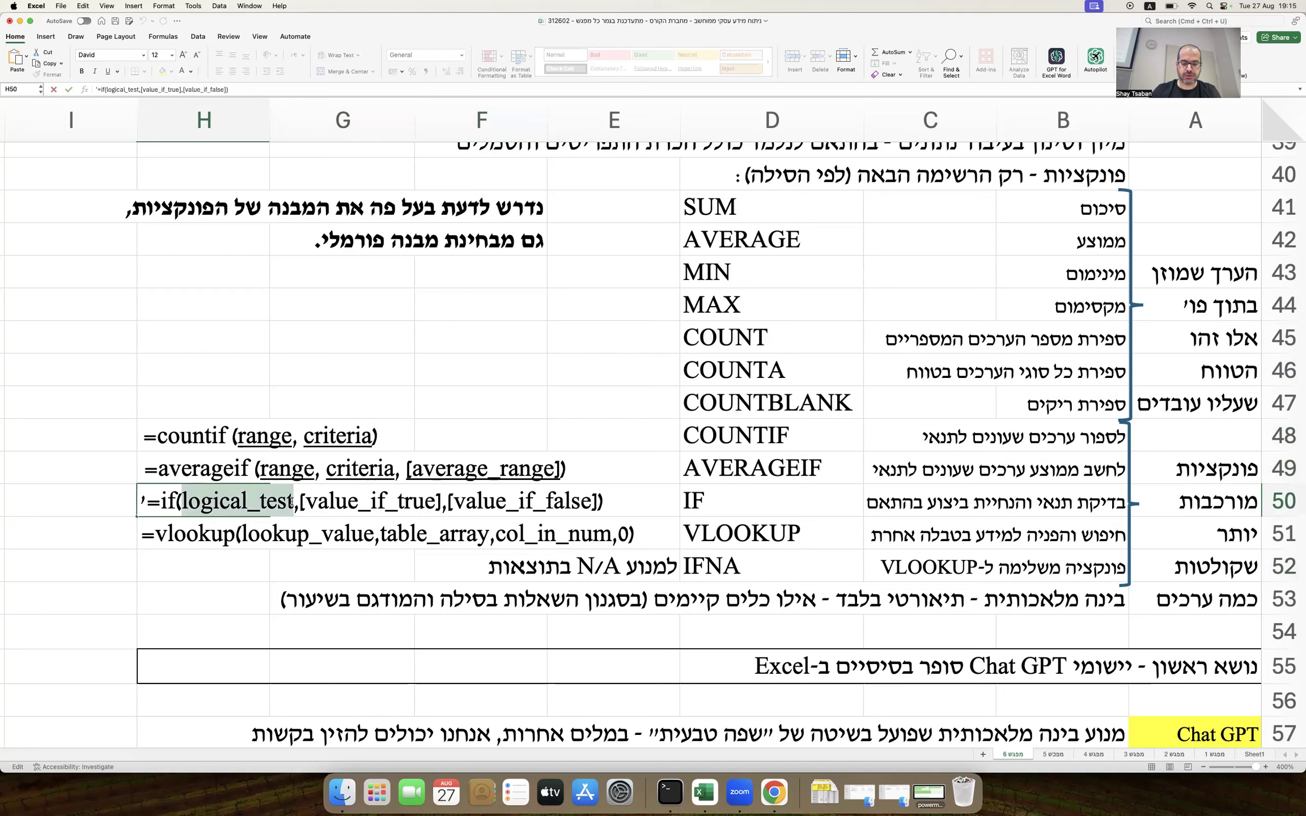
key("super+u")
left_click(300, 502)
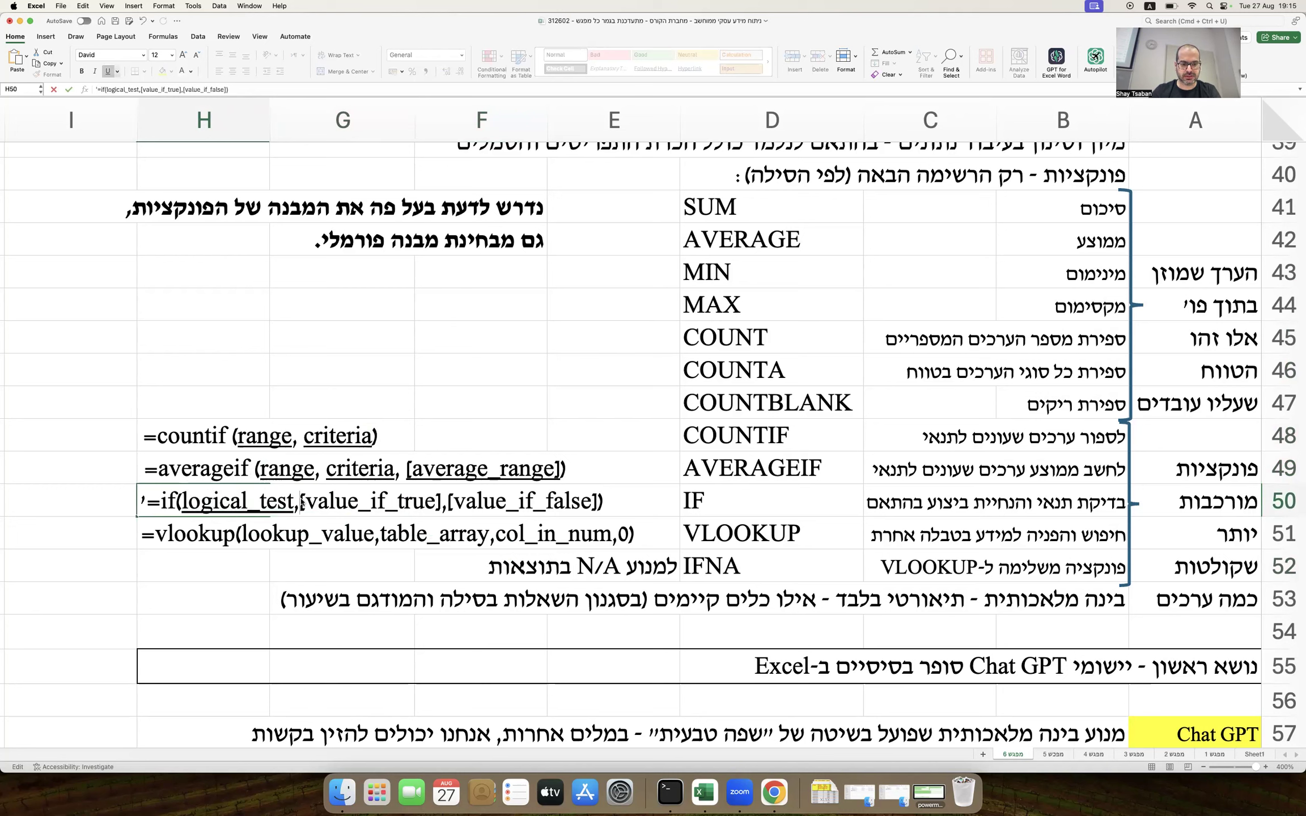
left_click_drag(306, 503, 449, 503)
key("super+u")
left_click(453, 502)
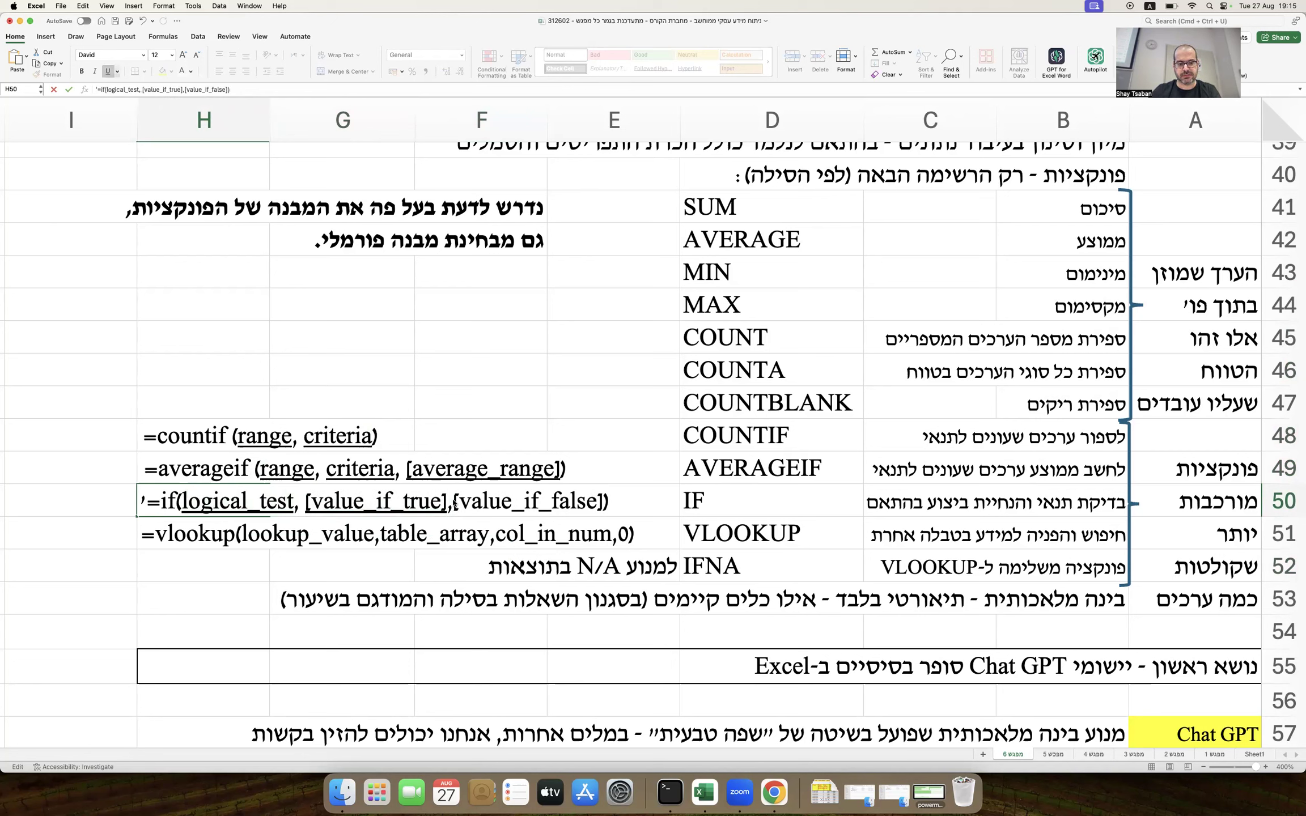
left_click_drag(459, 502, 609, 507)
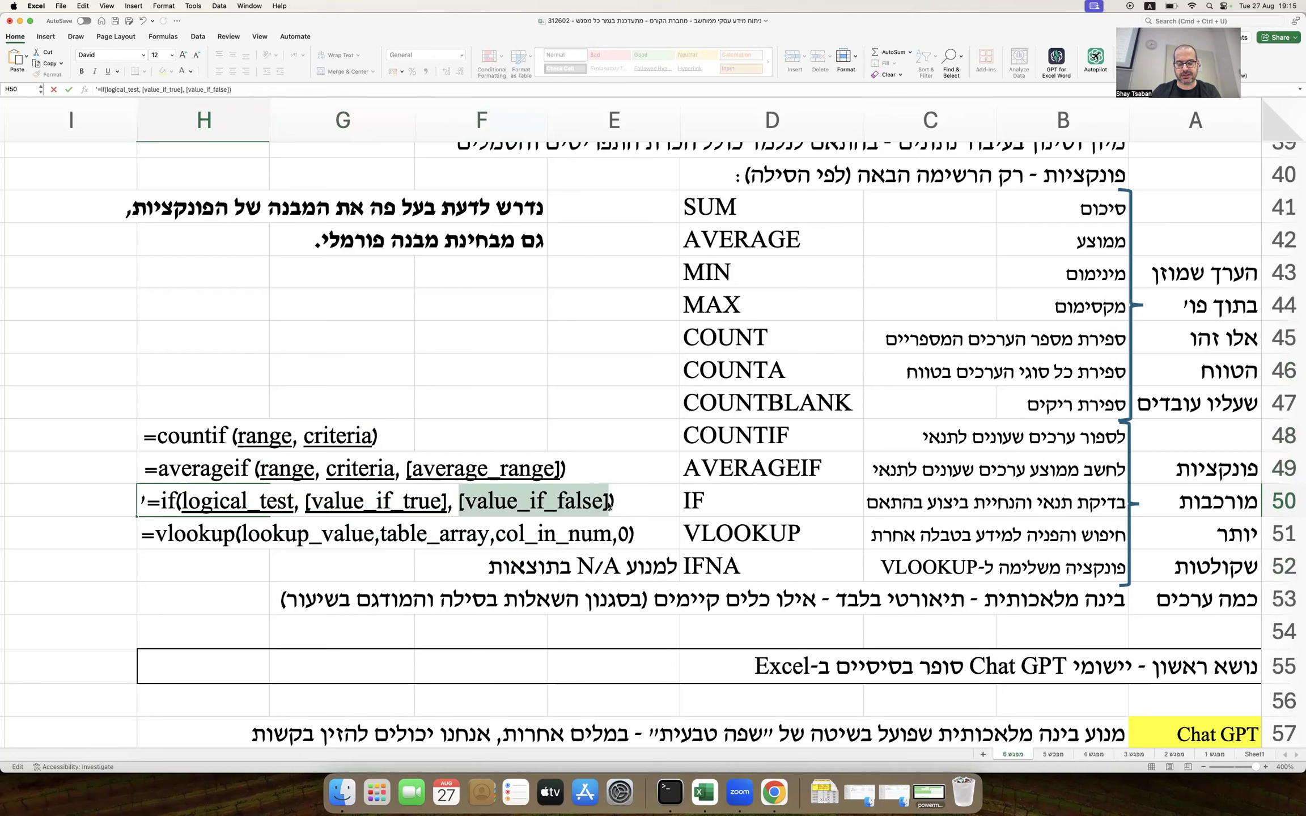
key("super+u")
left_click(246, 529)
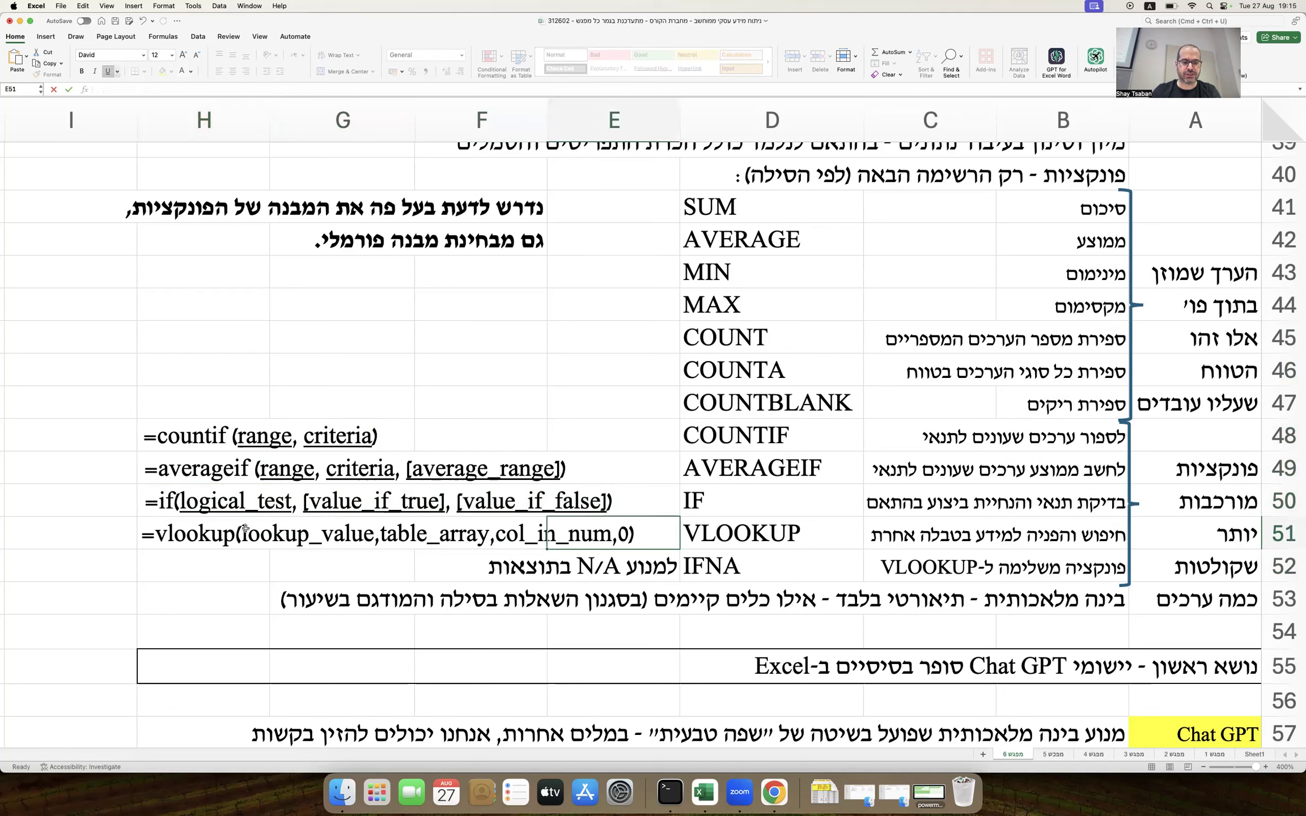
Step: Underline lookup_value and table_array in the VLOOKUP structure in H51, with a space between them
double_click(227, 535)
left_click_drag(248, 534, 378, 542)
key("super+u")
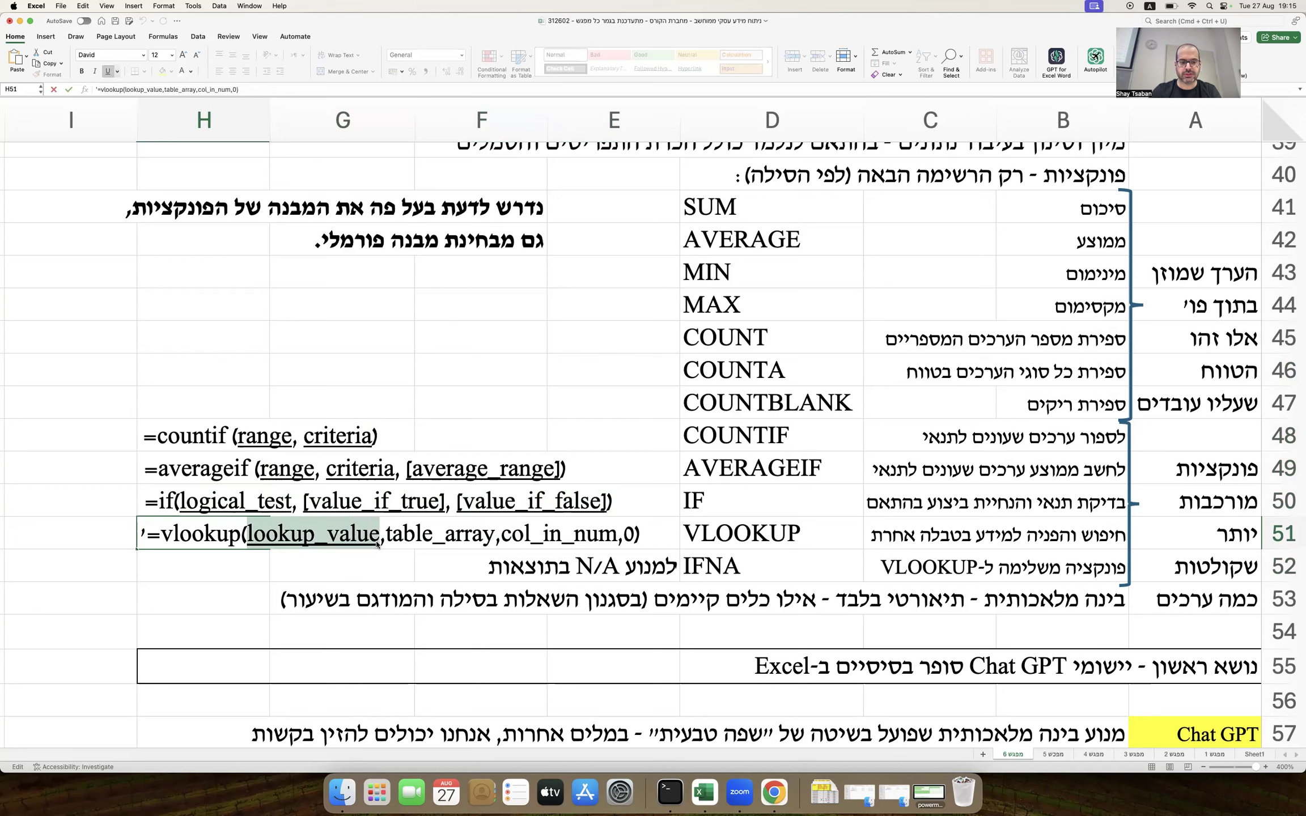
left_click(388, 542)
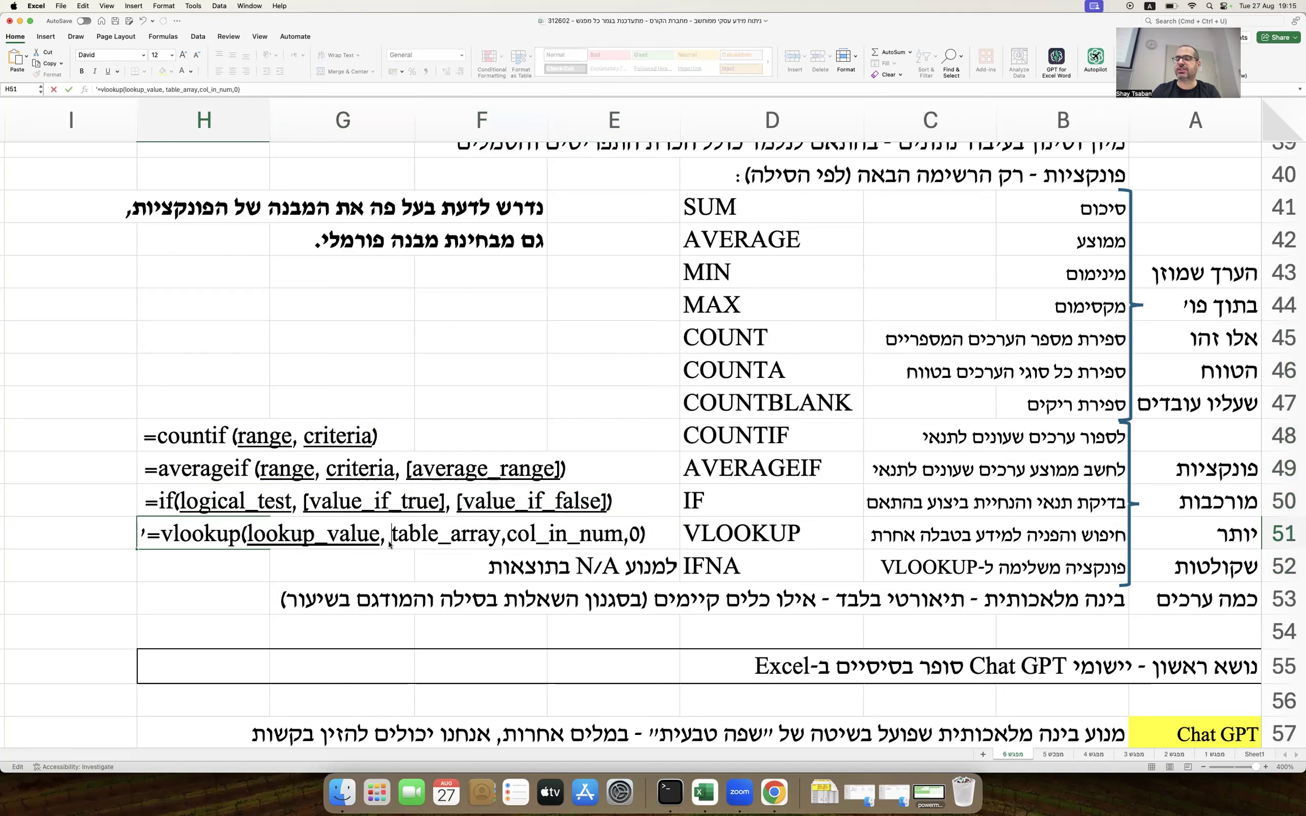
left_click_drag(392, 541, 501, 541)
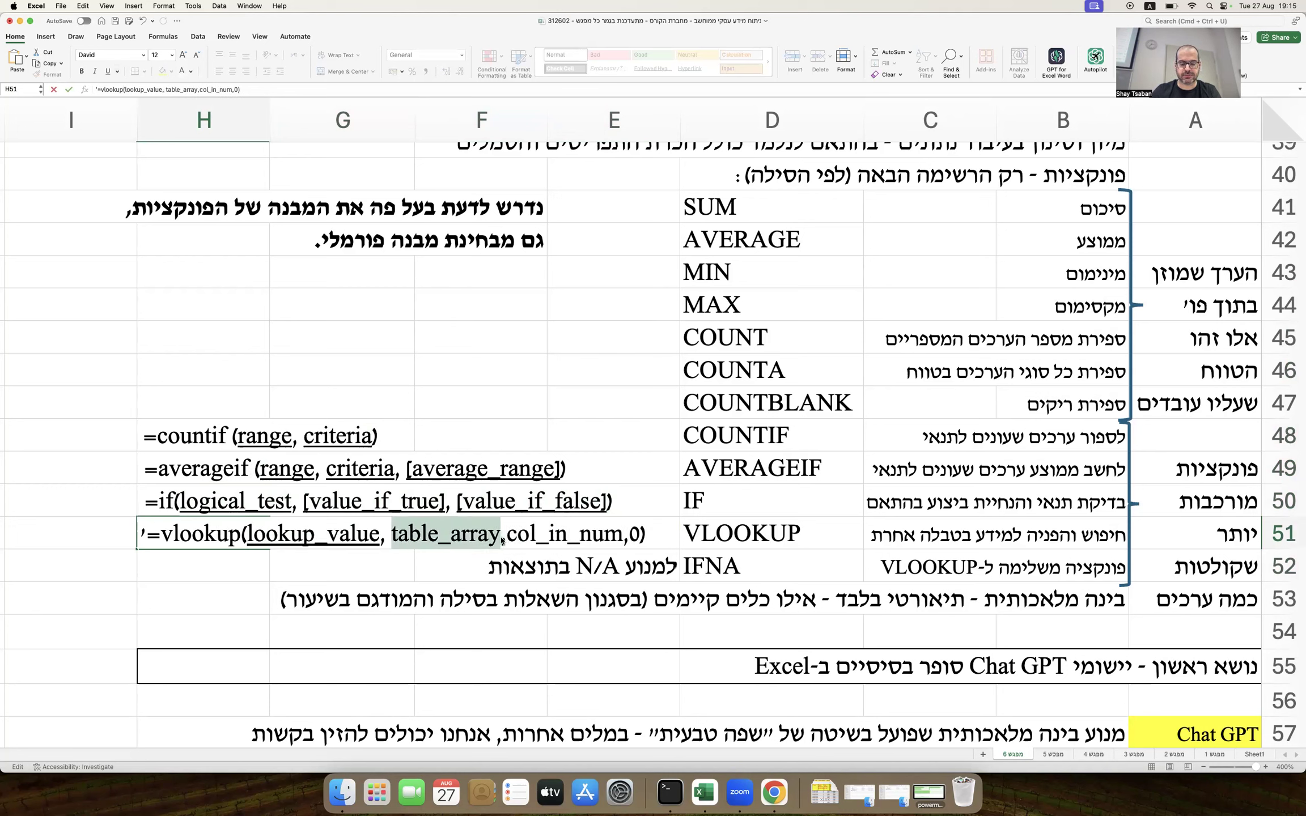
key("super+u")
Step: Underline col_in_num and 0 in the VLOOKUP structure in H51, adding a space before each
left_click(514, 539)
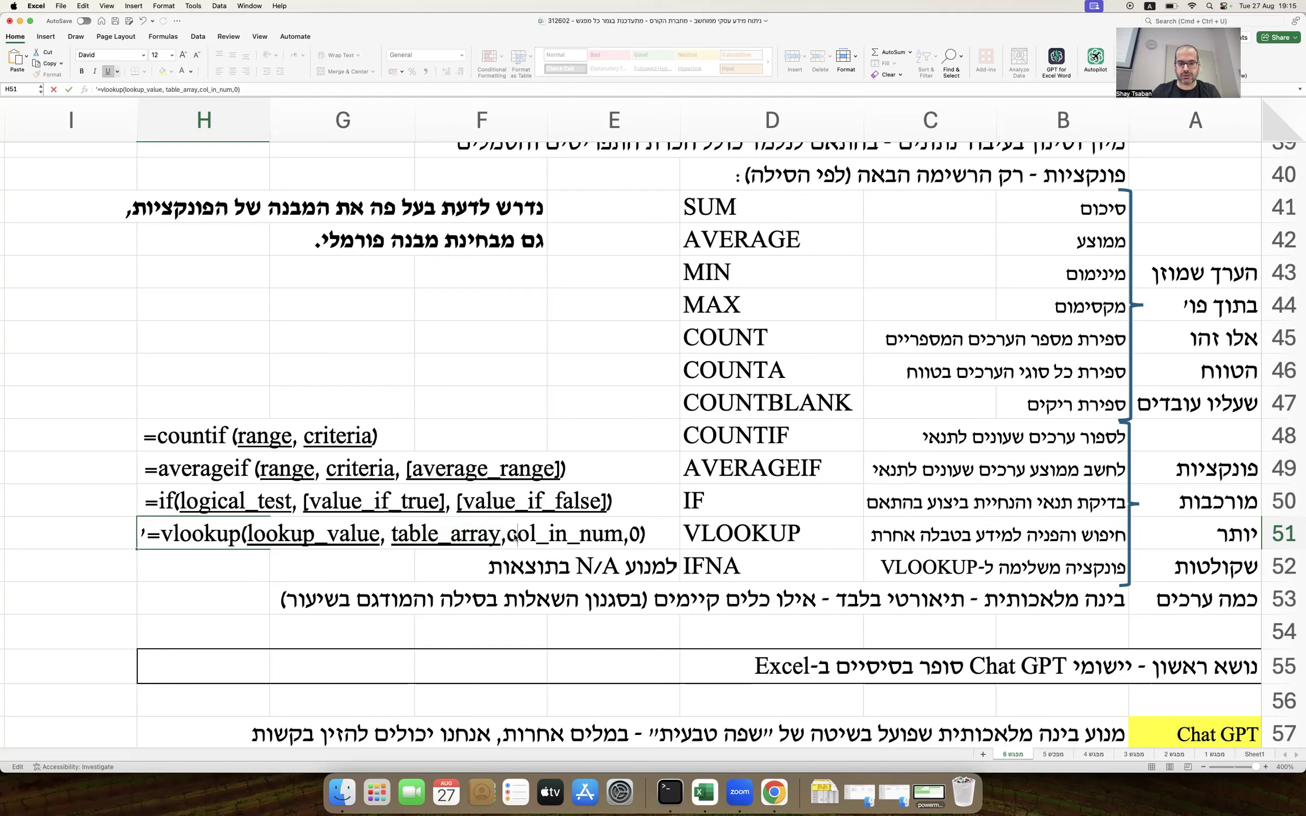
left_click_drag(514, 539, 630, 540)
key("super+u")
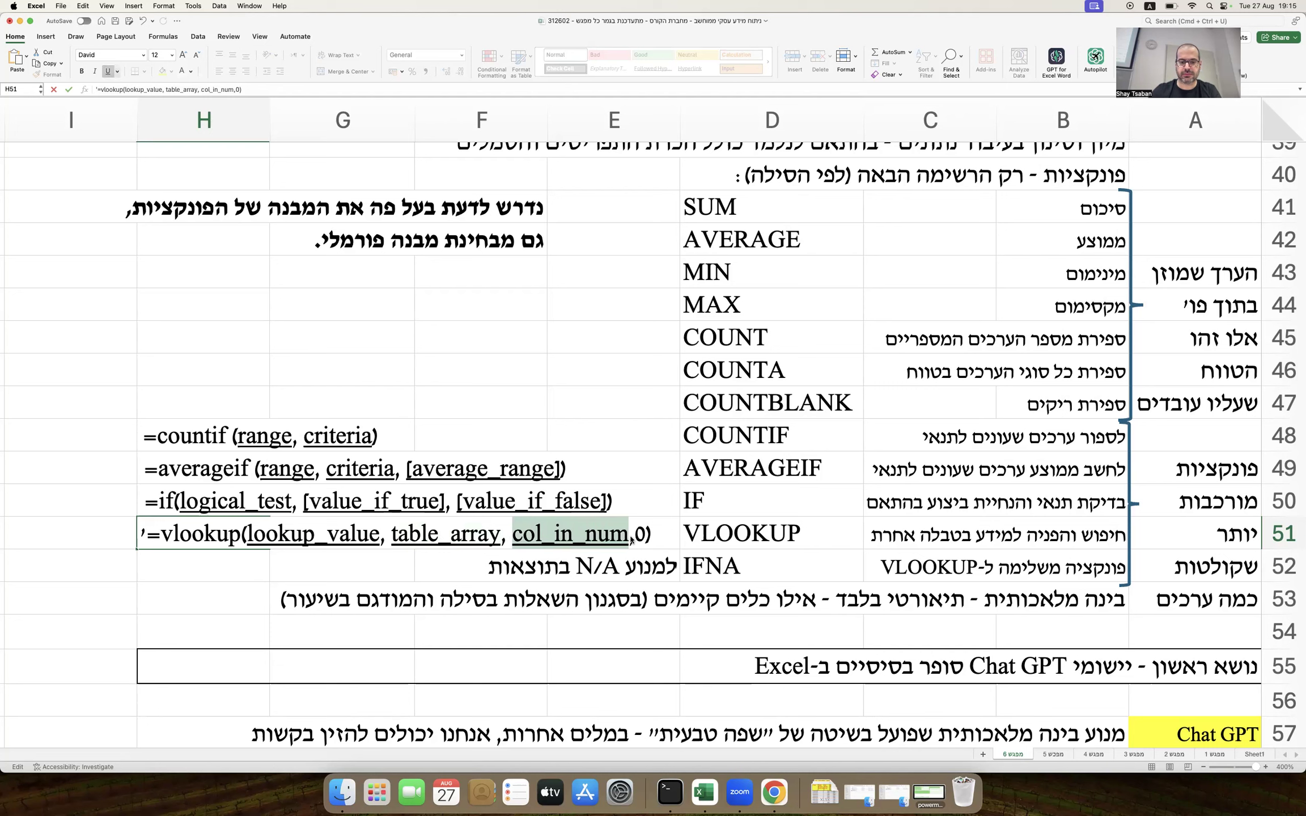
left_click(635, 539)
left_click_drag(639, 540, 650, 540)
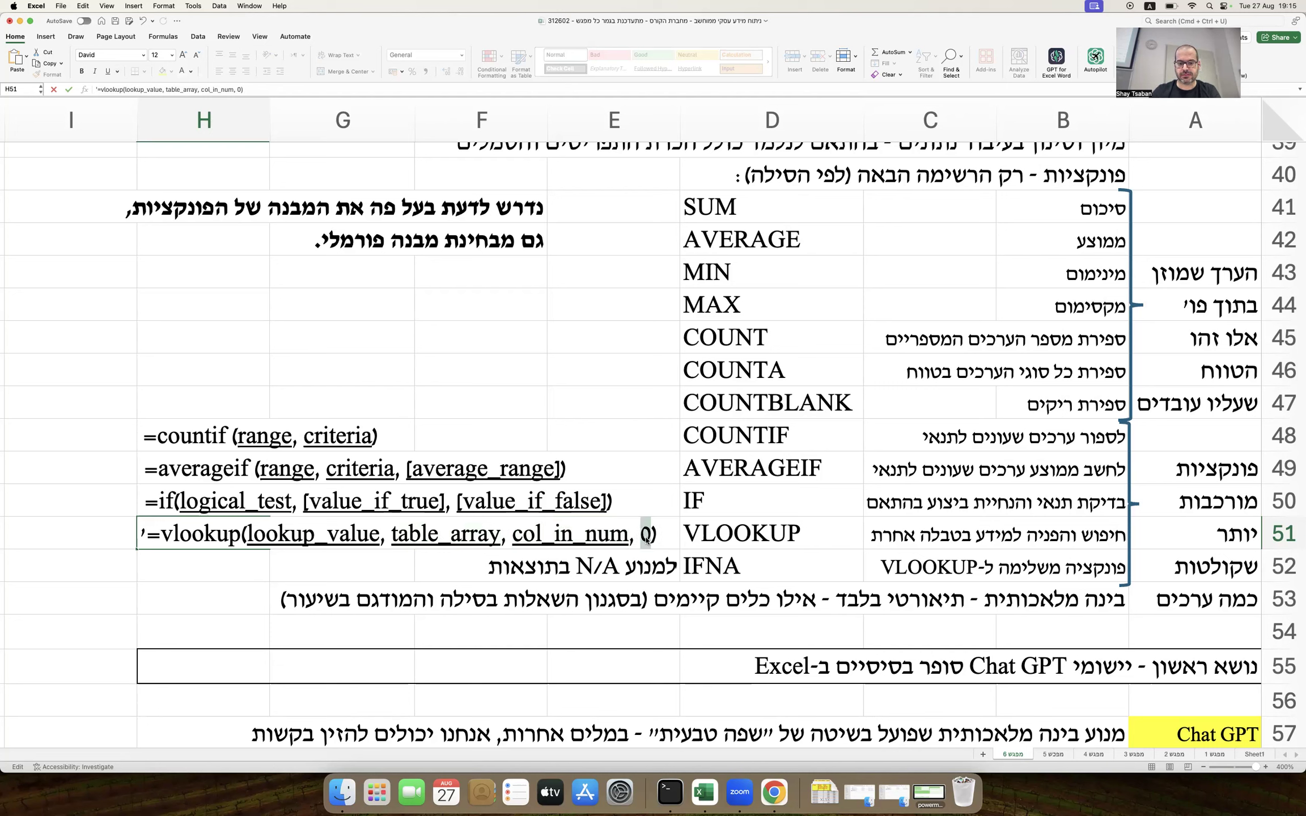
key("super+u")
left_click(673, 429)
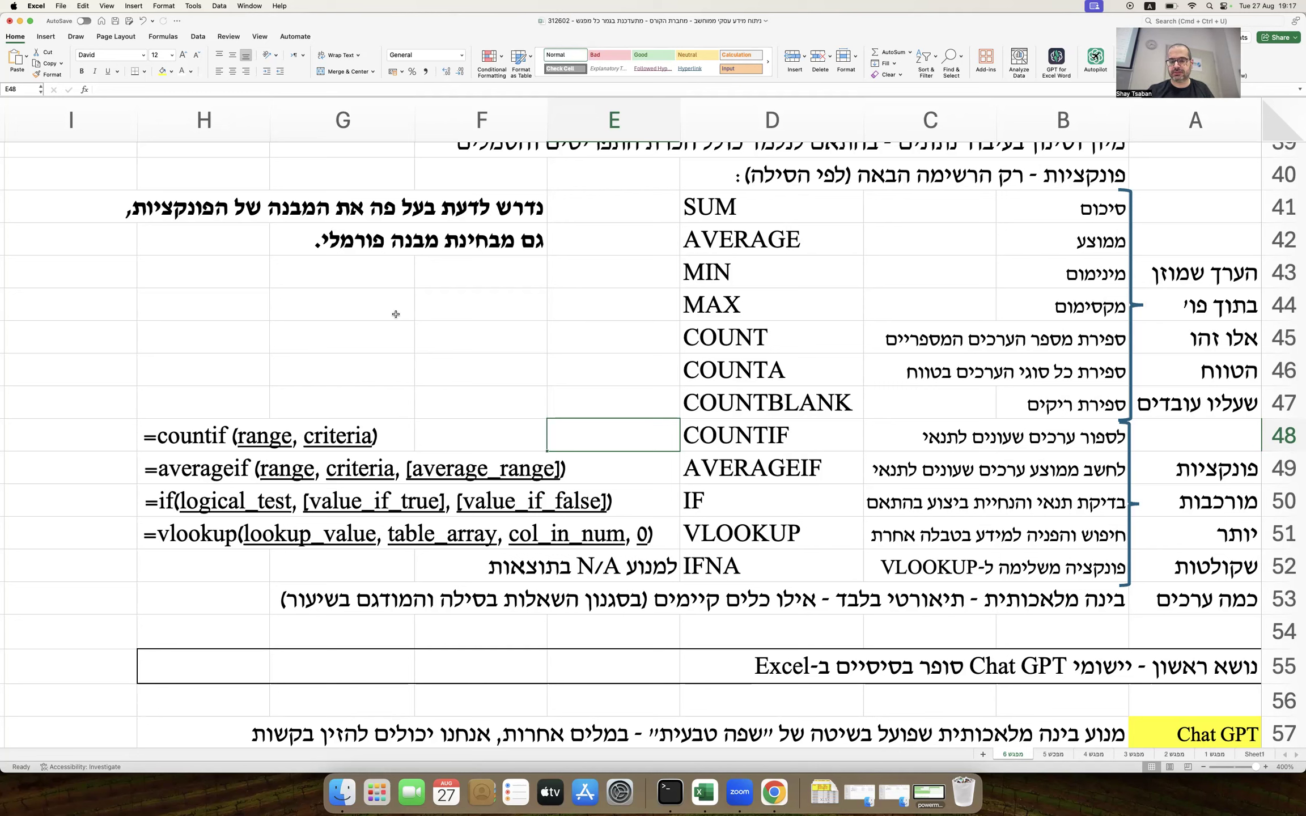
Step: Save the workbook with the completed function structures
key("XF86AudioRaiseVolume")
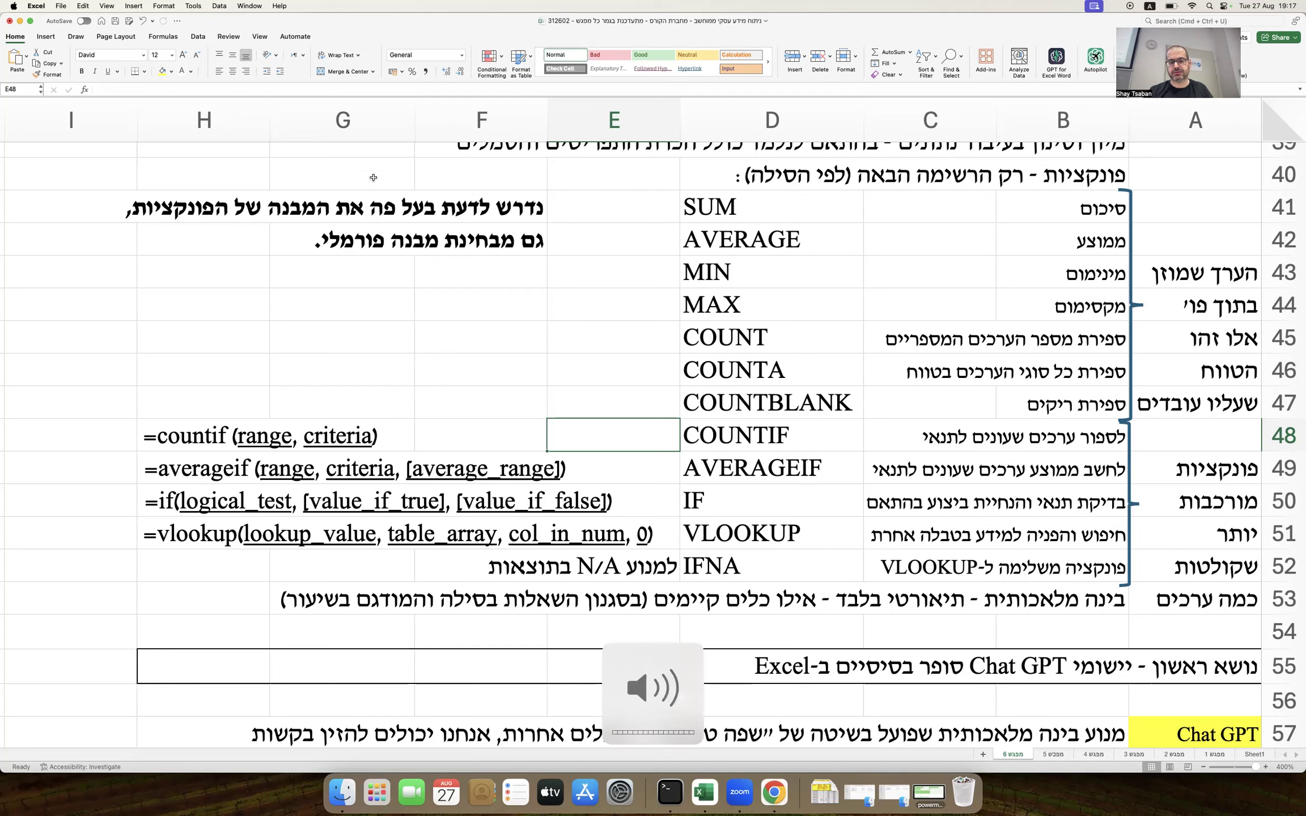
left_click(479, 343)
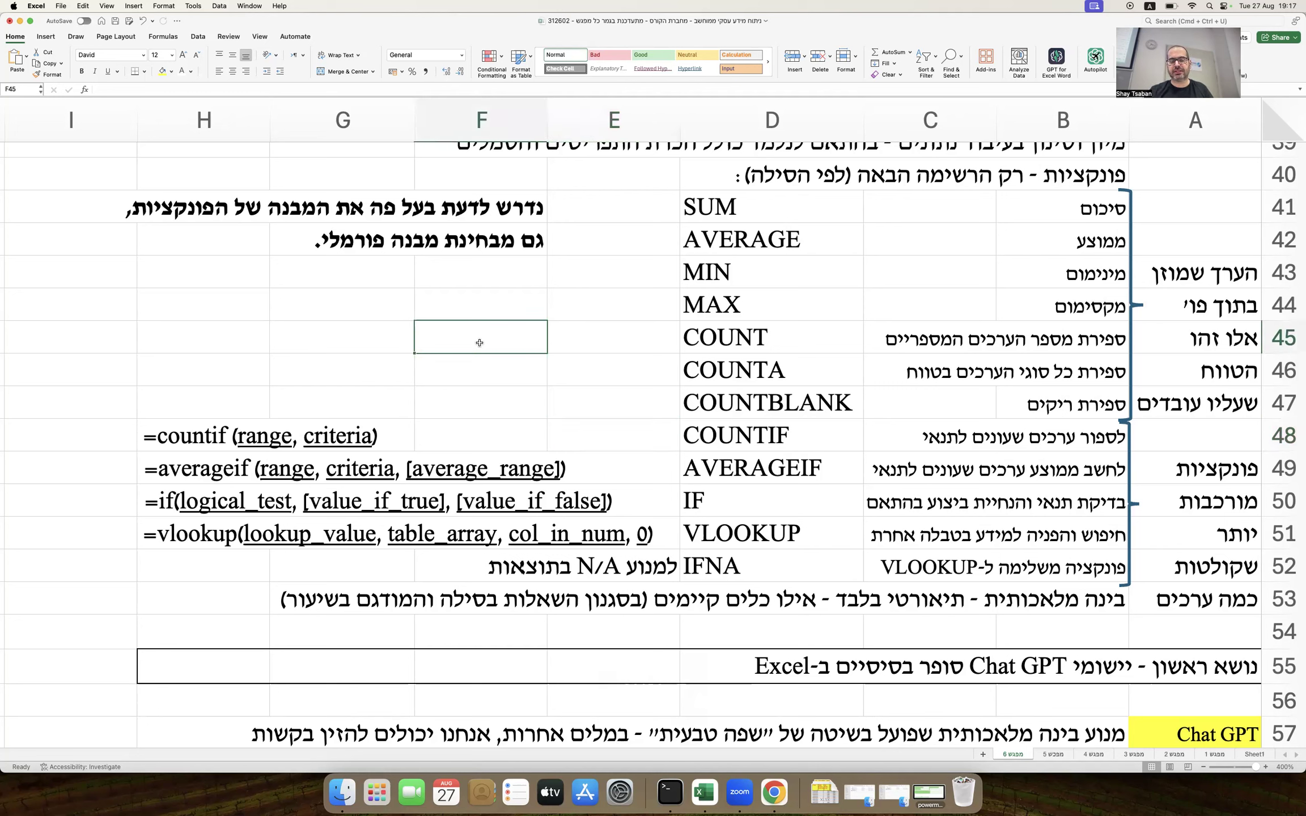
key("super+s")
key("Down")
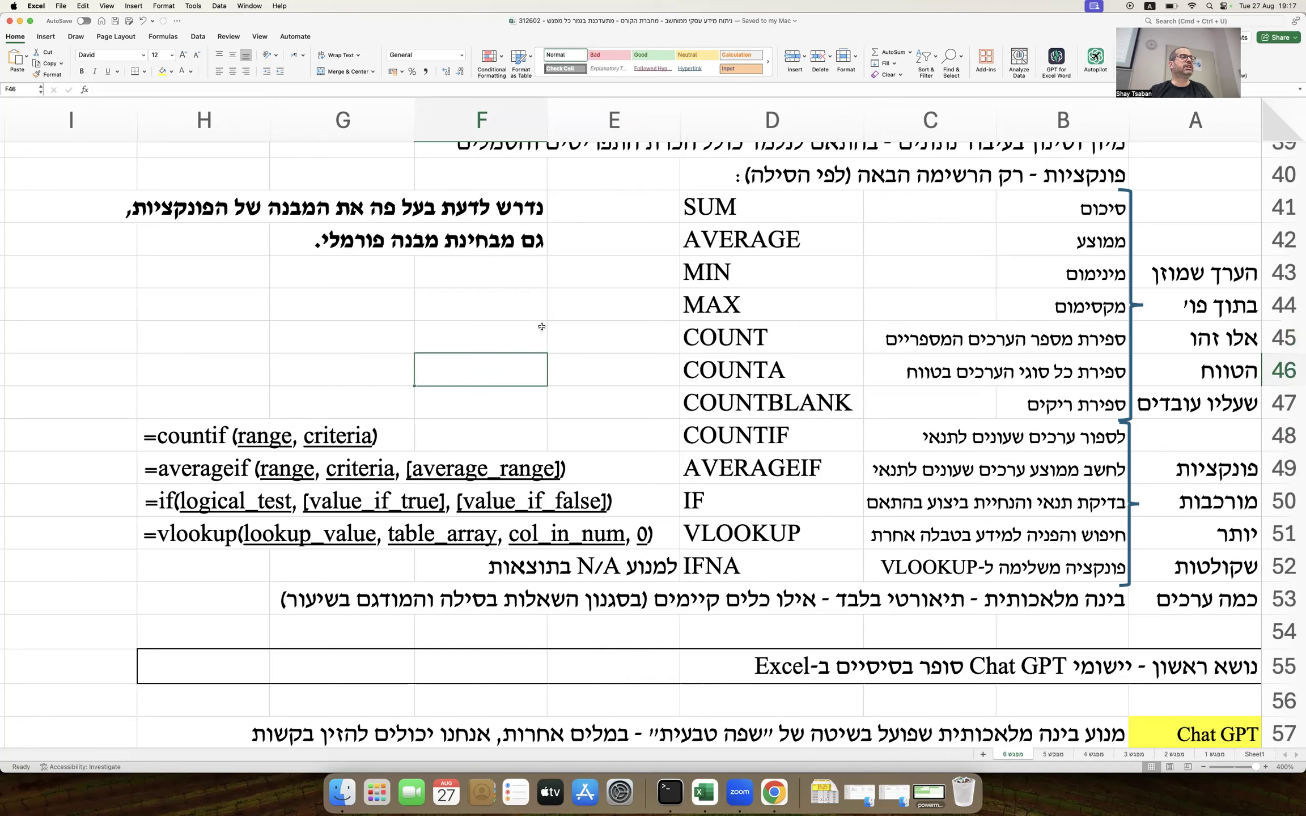
Step: Go down the sheet to exercise 1 in row 90, with its salary and bonus table
scroll(542, 327, "down", 20)
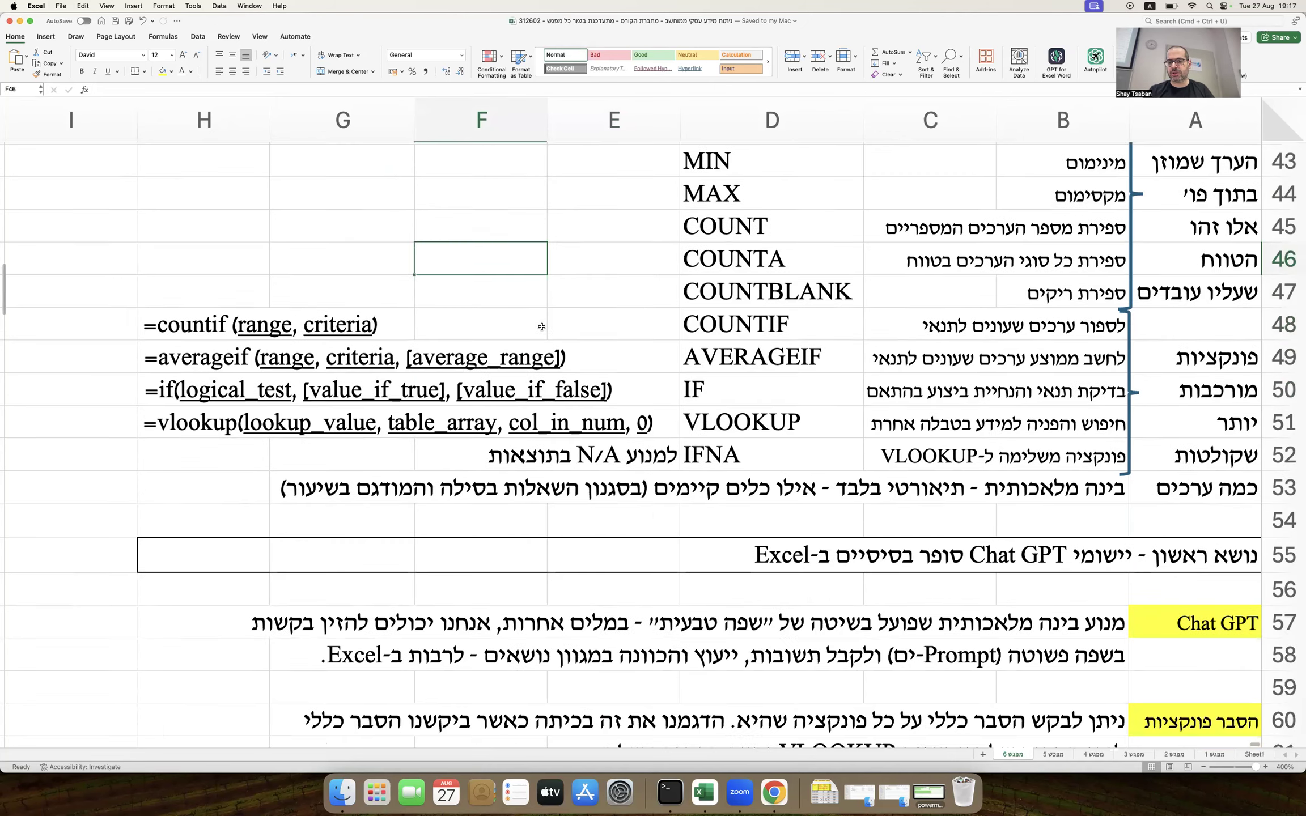
scroll(541, 327, "down", 8)
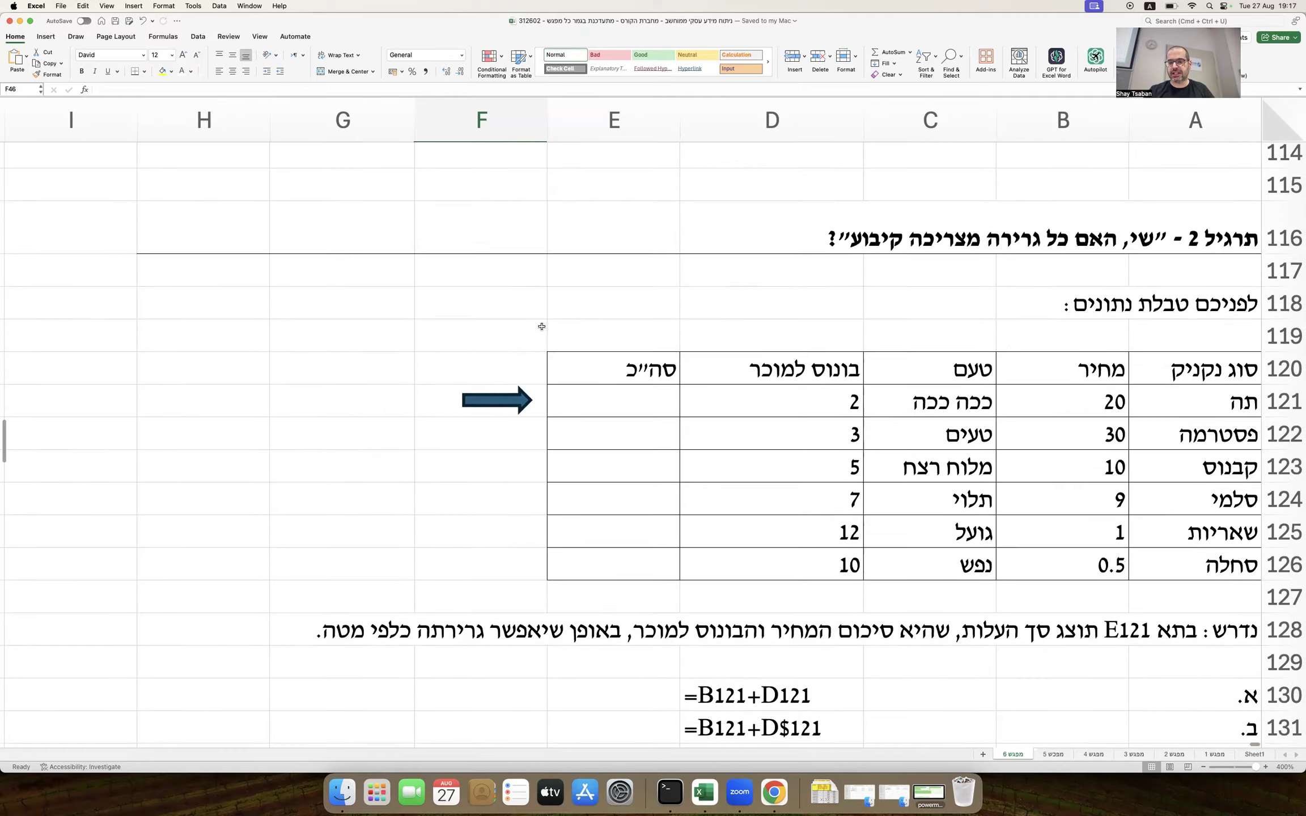
scroll(541, 326, "up", 10)
scroll(542, 327, "up", 4)
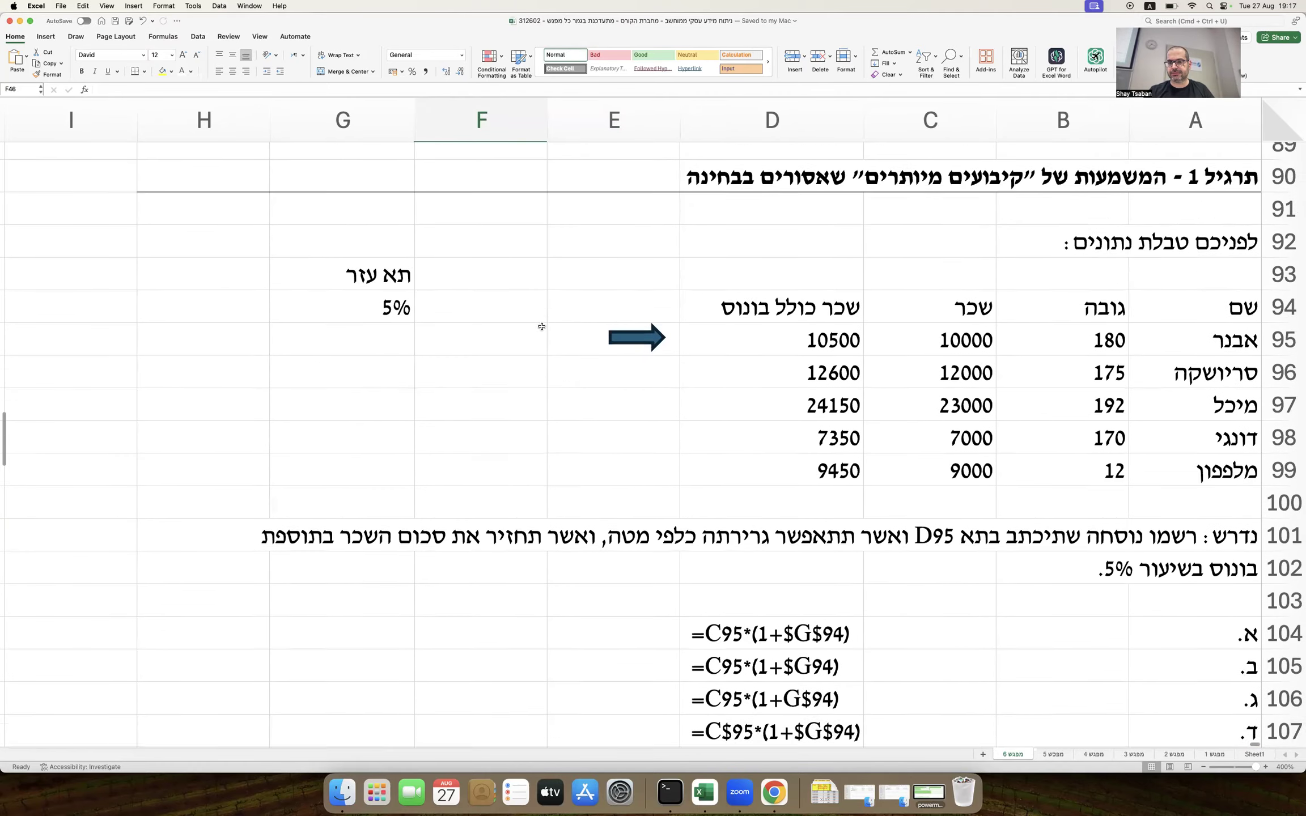
Step: Review exercise 1's salary and bonus columns, its requirement in rows 101–102, and the helper-cell reference in the D95 formula
scroll(541, 326, "down", 2)
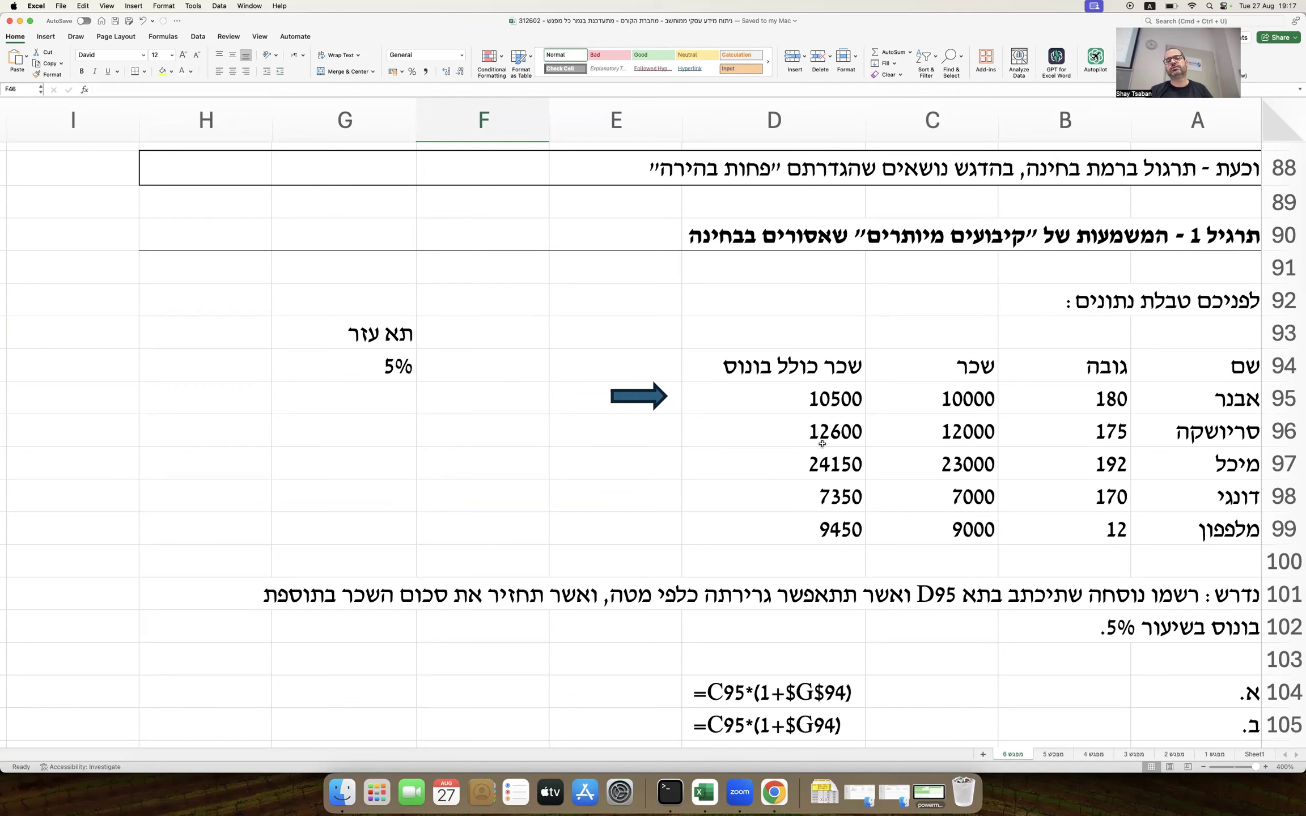
left_click_drag(944, 395, 932, 543)
left_click_drag(800, 411, 801, 533)
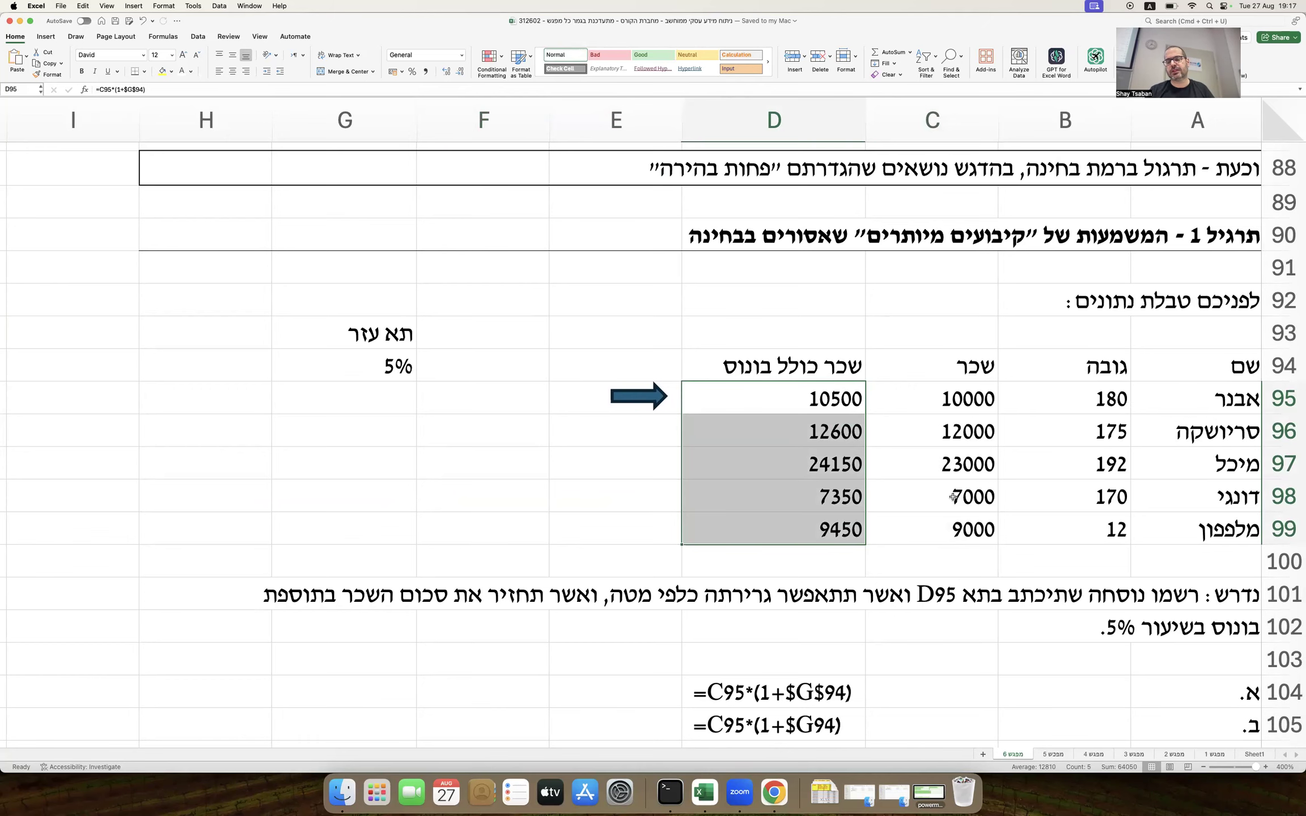
left_click_drag(1189, 594, 287, 633)
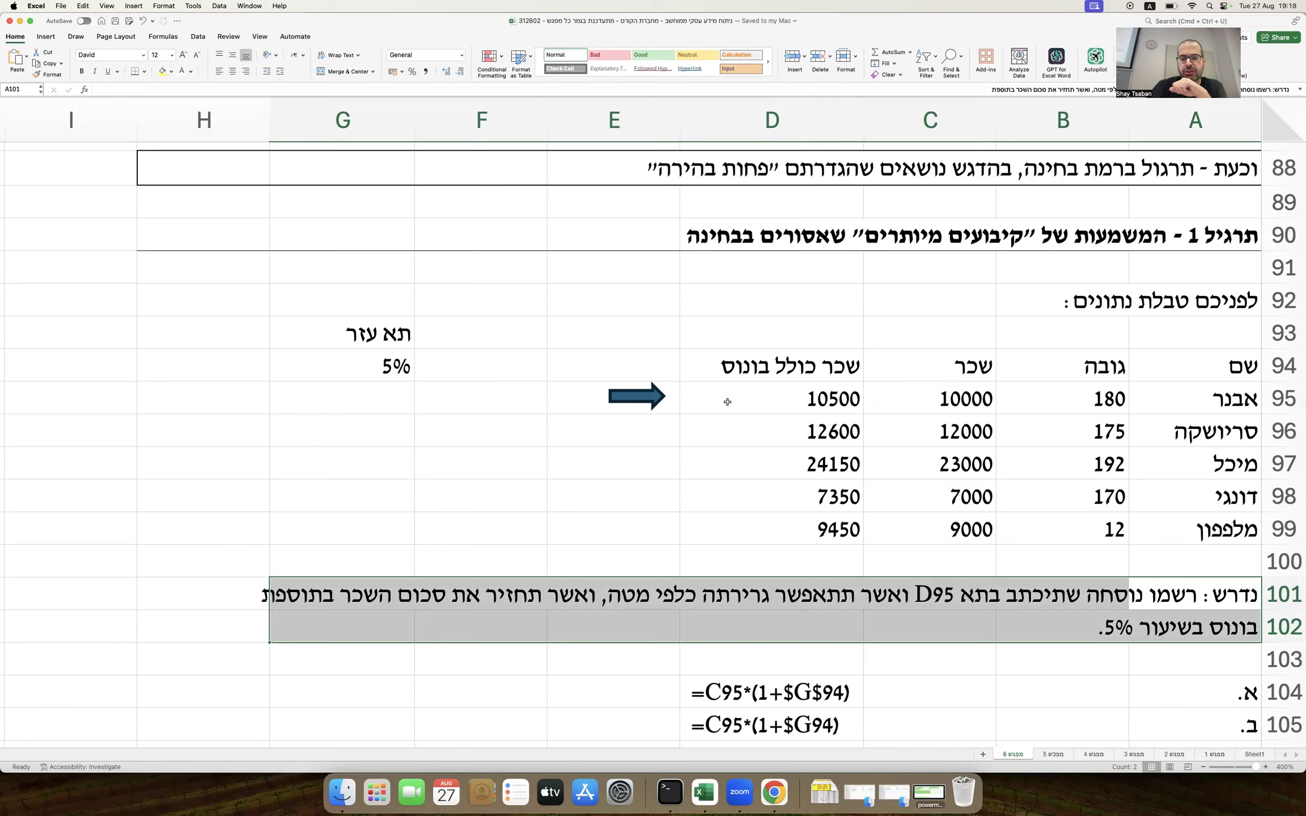
double_click(805, 399)
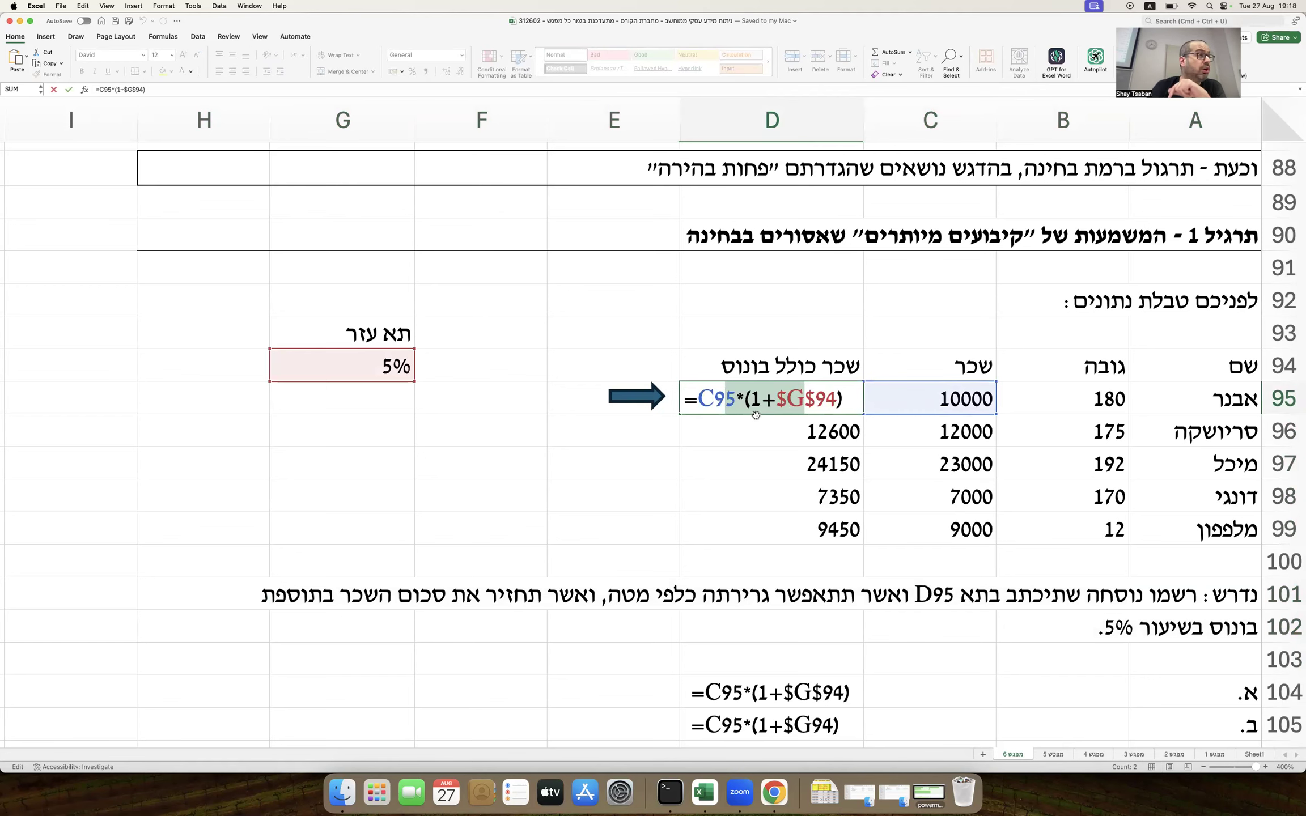
left_click(777, 401)
left_click_drag(777, 403, 838, 407)
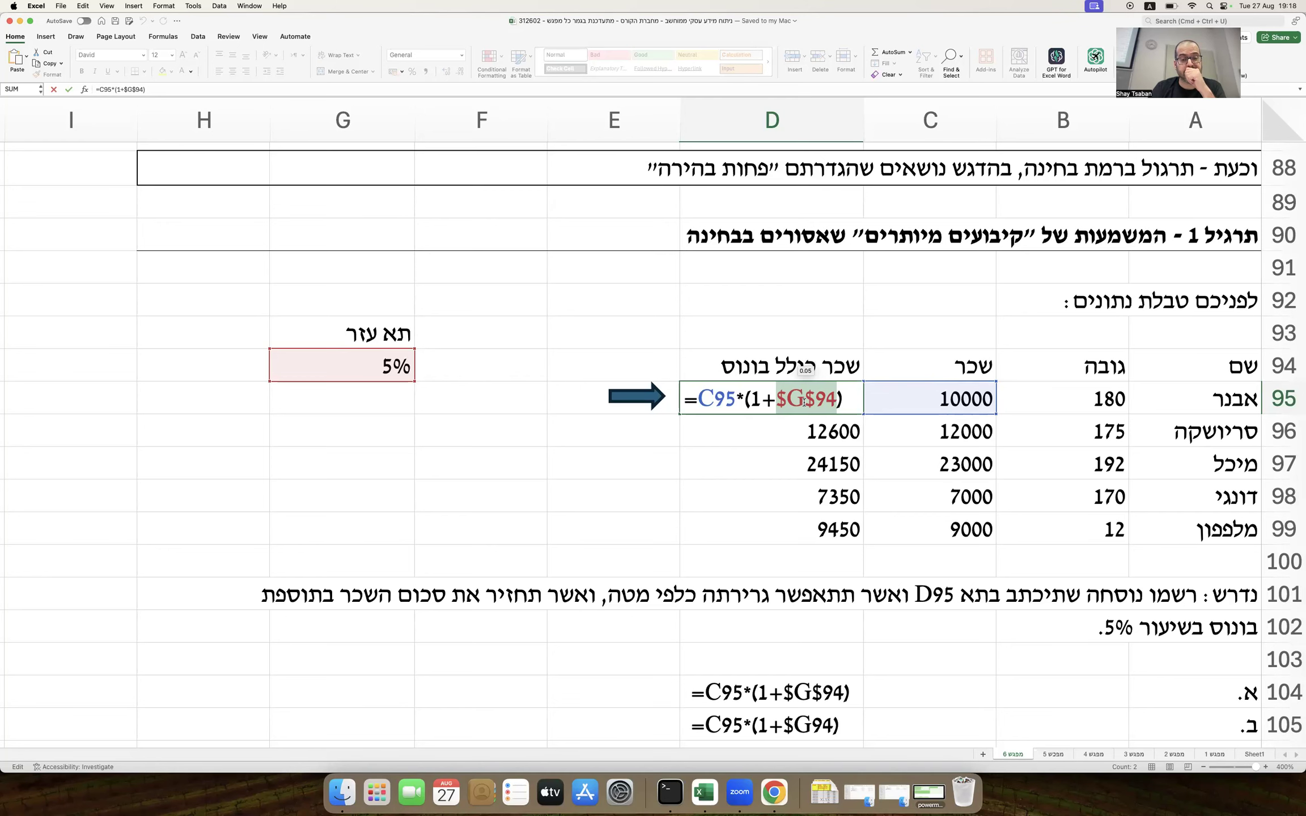
key("Return")
Step: Fill the bonus salary formula from D95 down to D99 and check the formula in D97
left_click(760, 403)
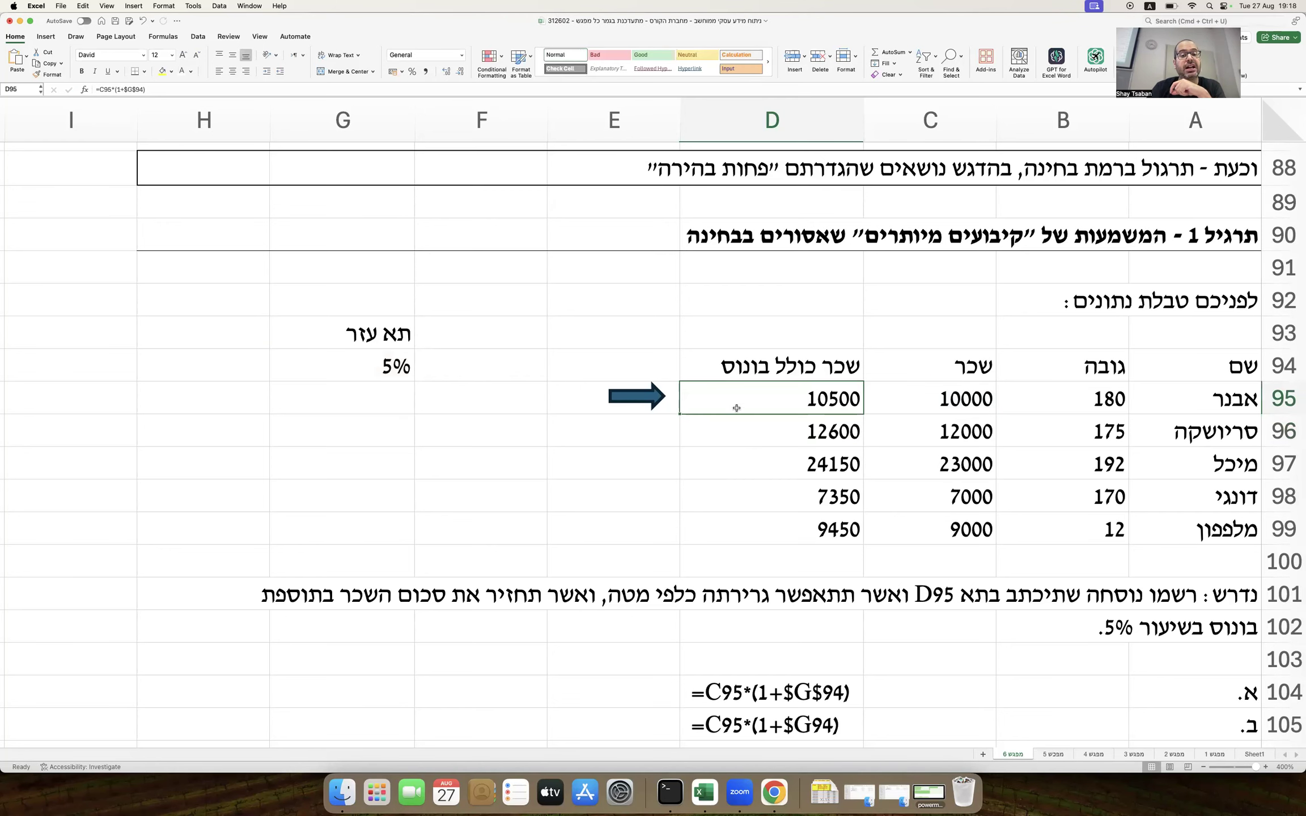
left_click_drag(679, 415, 700, 549)
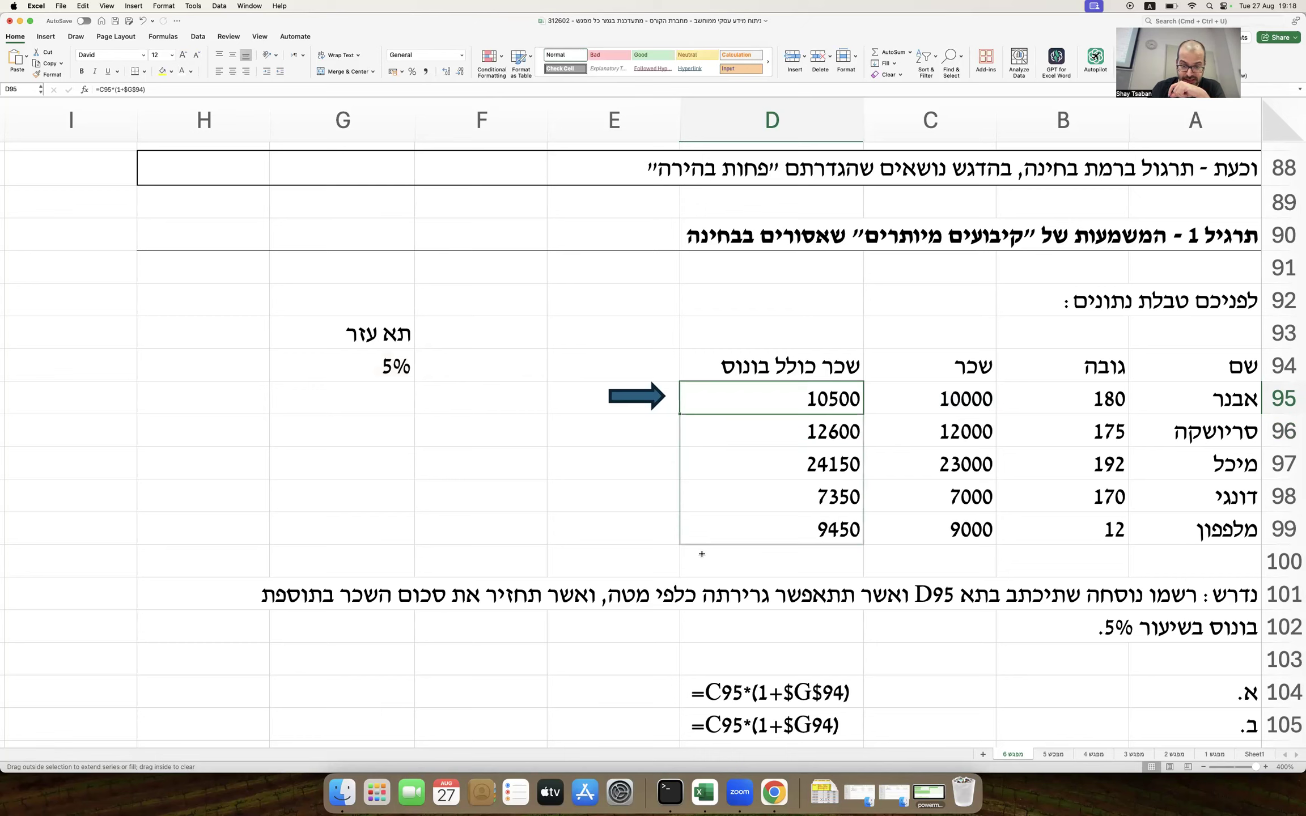
double_click(771, 462)
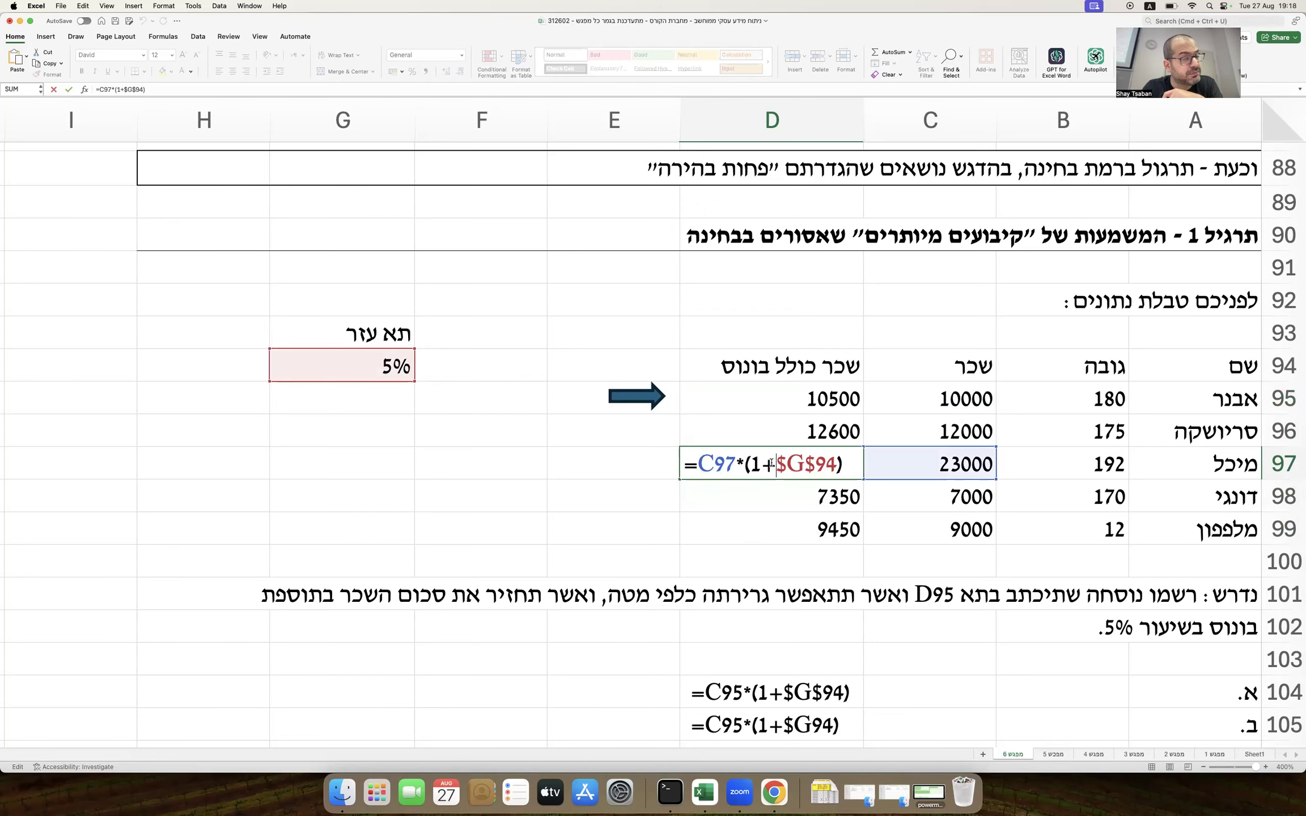
key("Return")
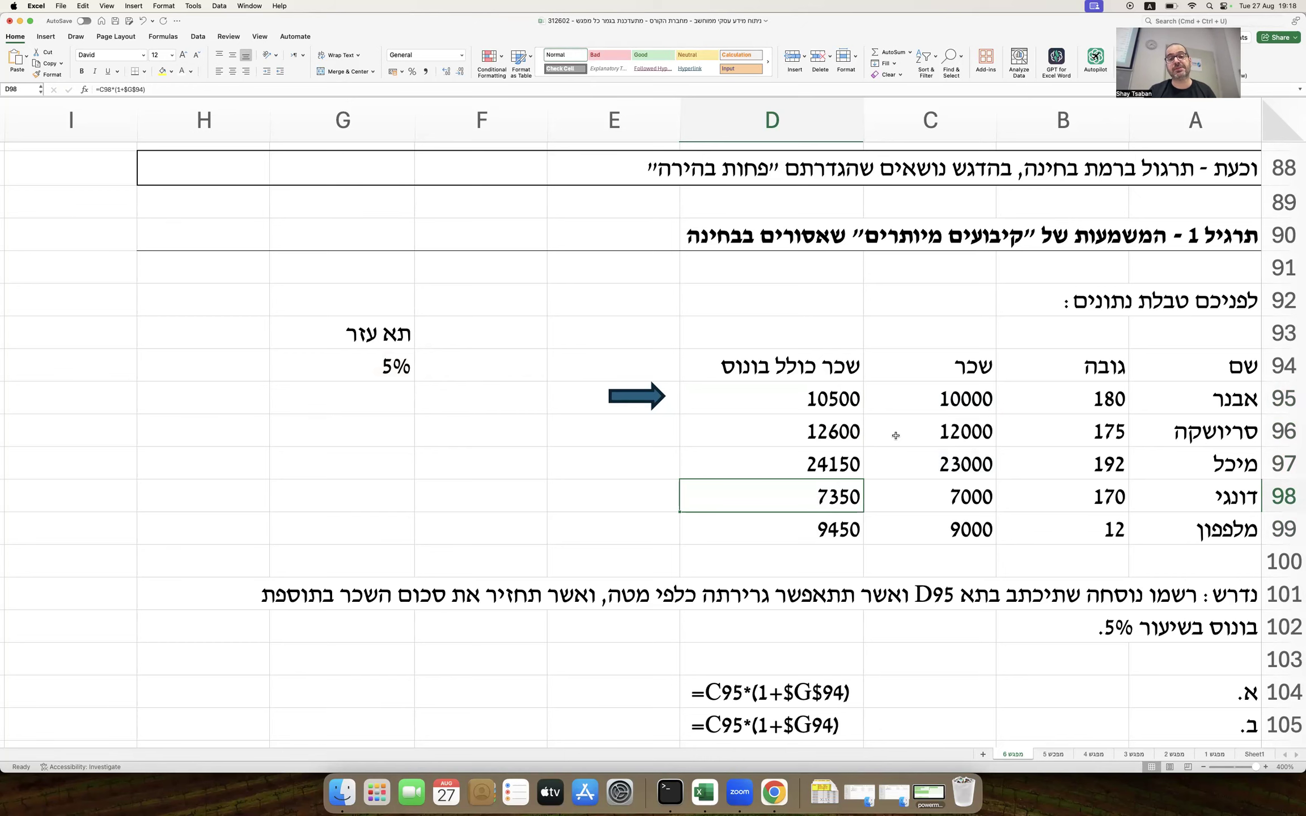
Step: Examine the D95 formula again, focusing on the dollar sign before column G in the helper-cell reference
scroll(893, 434, "down", 2)
left_click(823, 332)
double_click(824, 332)
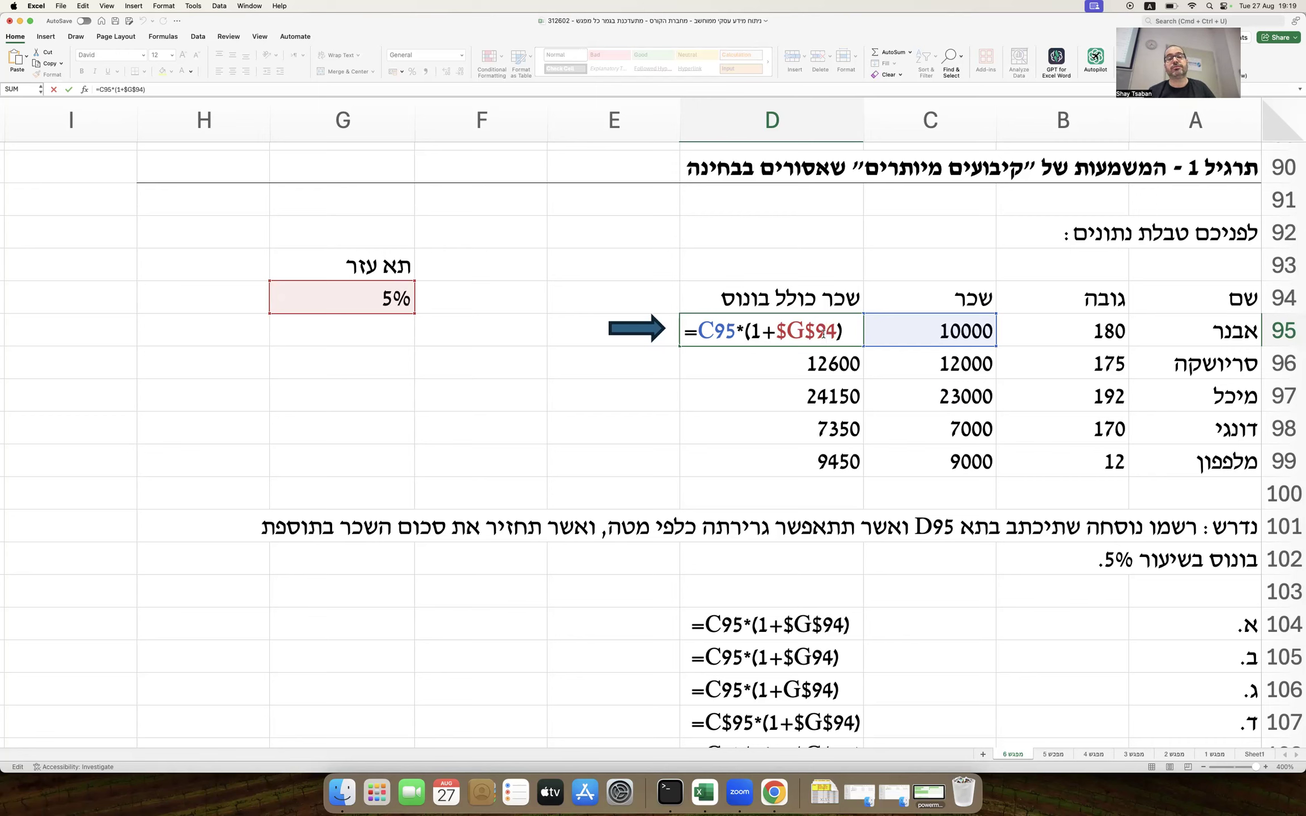
double_click(775, 327)
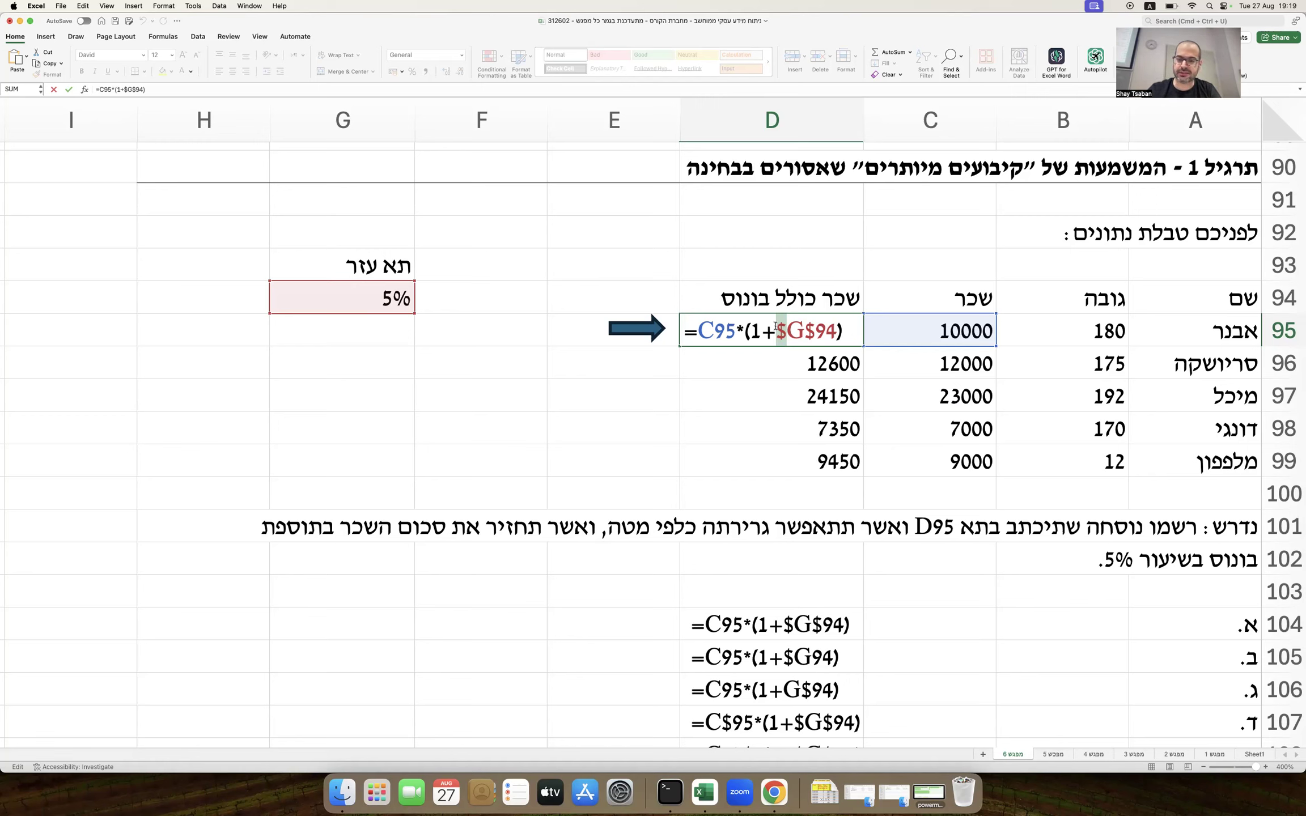
left_click(691, 393)
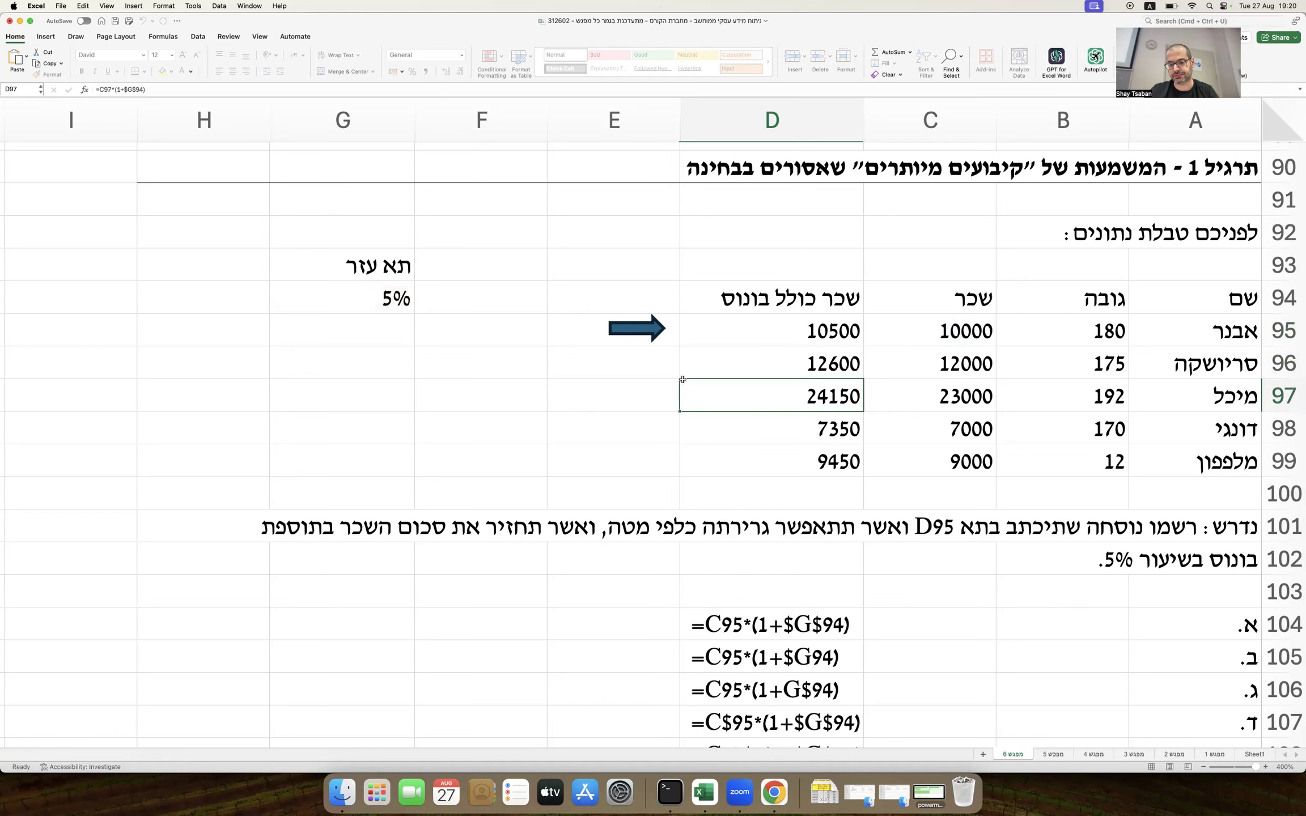
Step: Go to exercise 1's answer options and select the empty cell A111 below the correct-answer heading
scroll(682, 379, "down", 5)
scroll(683, 379, "up", 1)
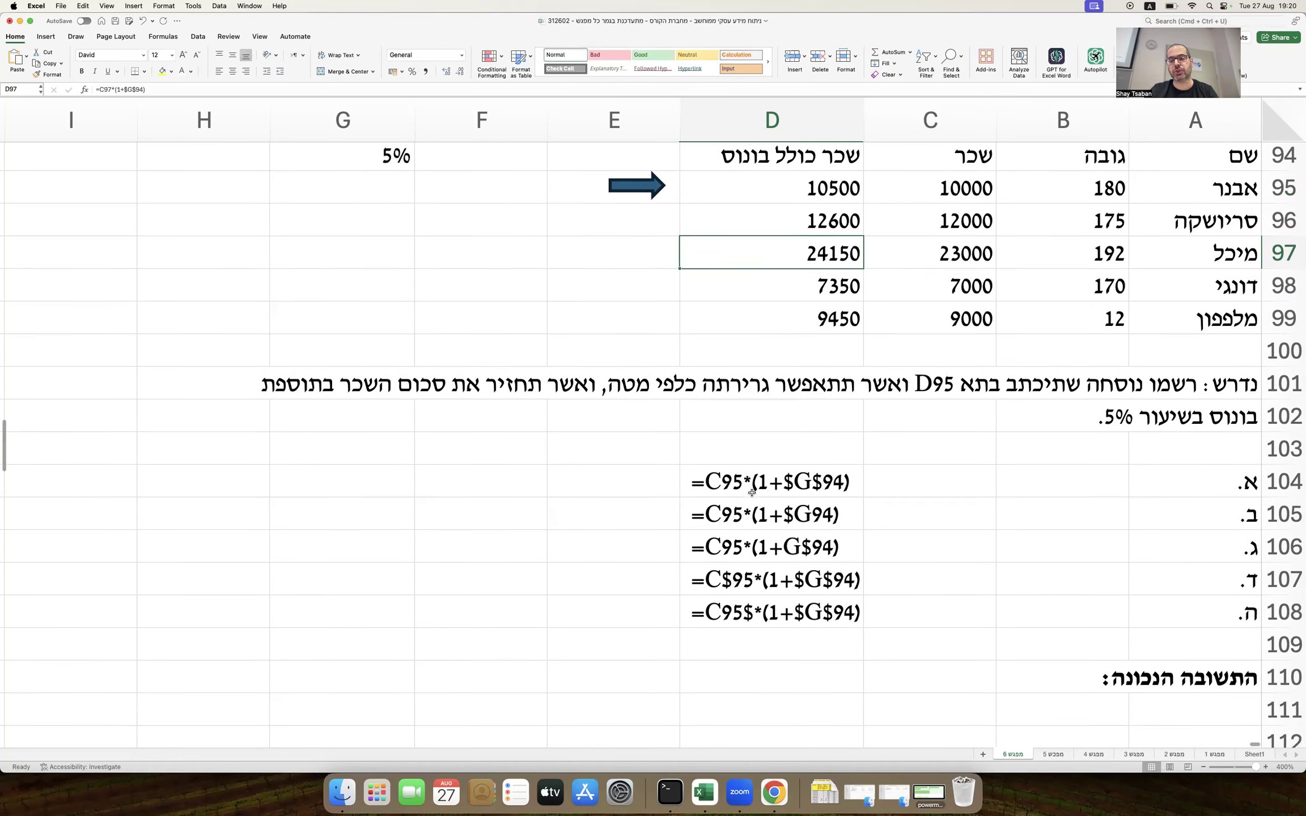
scroll(752, 493, "down", 2)
left_click(1186, 703)
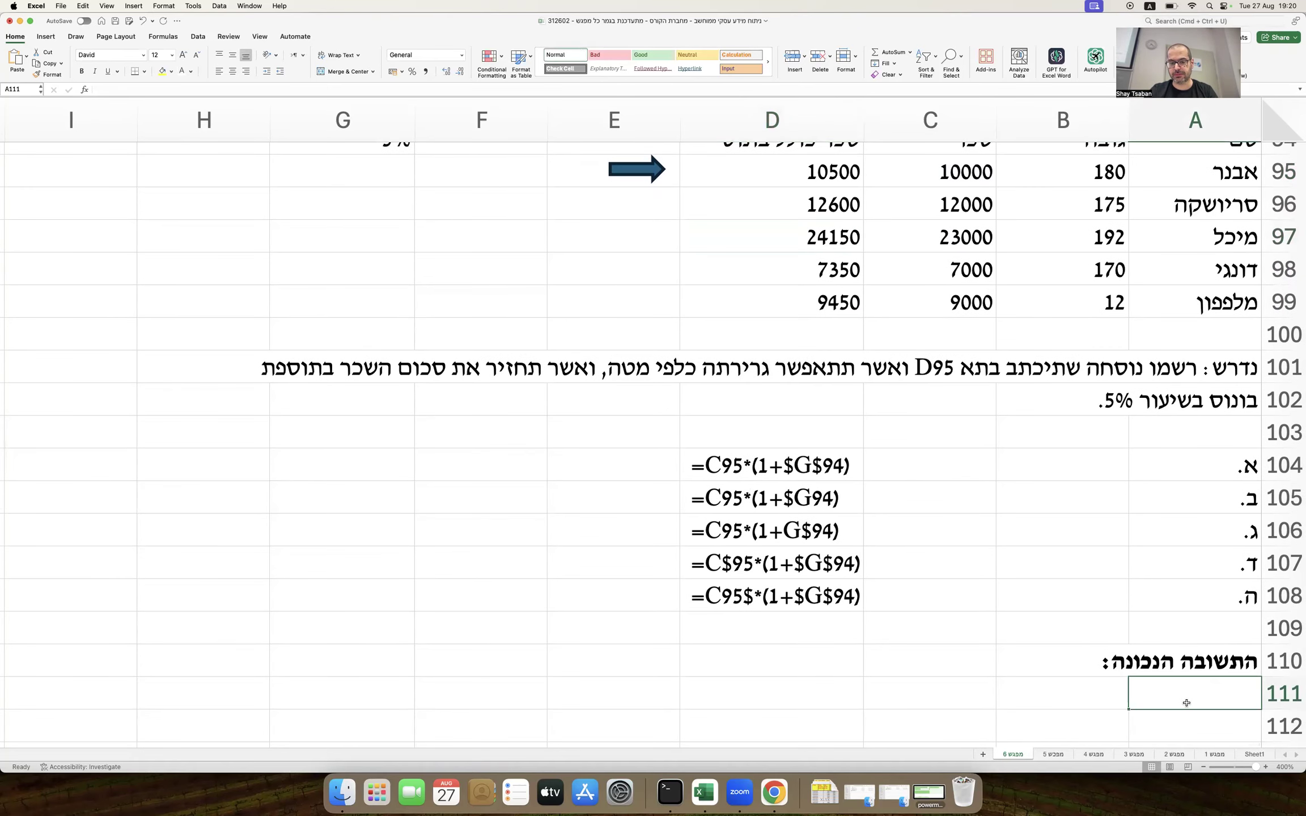
type("v,au")
key("BackSpace")
key("BackSpace")
key("BackSpace")
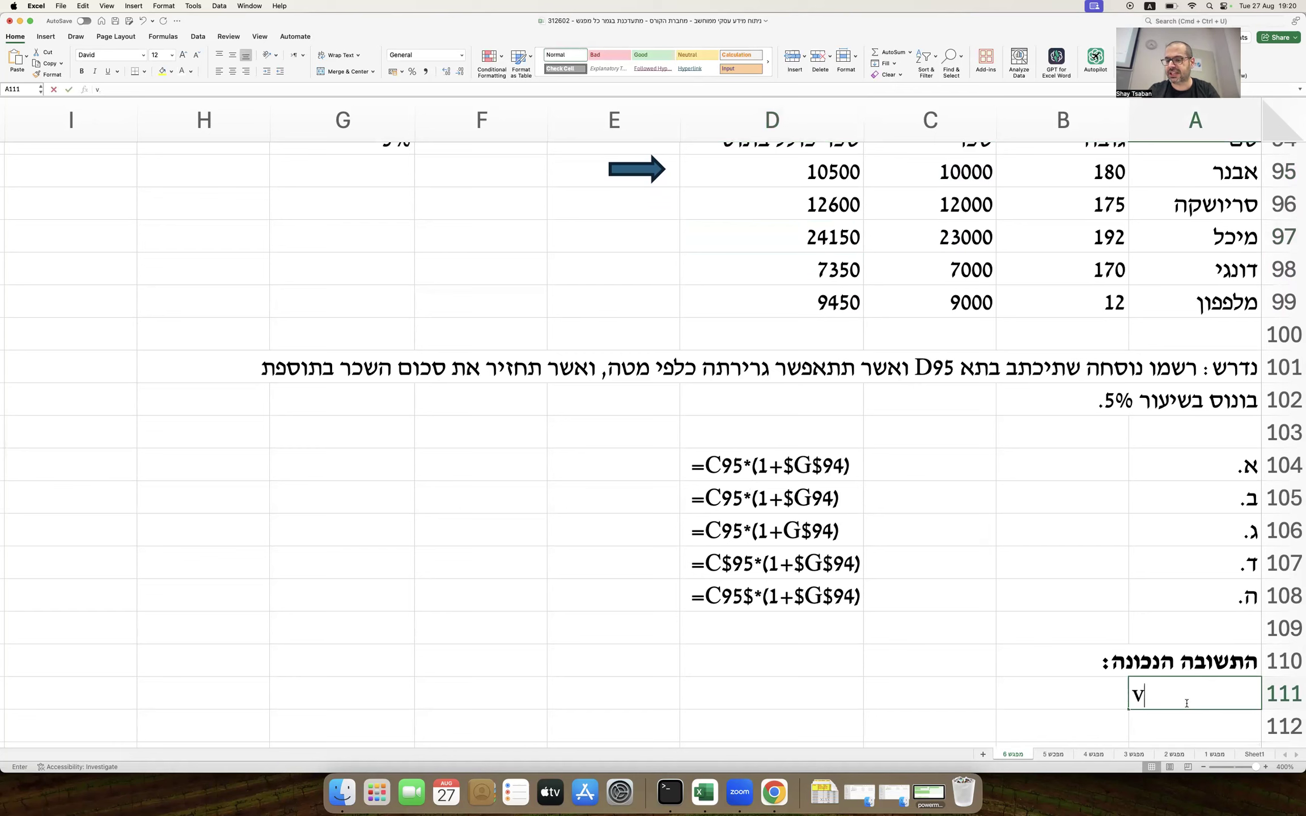
type(",au")
key("BackSpace")
key("BackSpace")
key("BackSpace")
key("BackSpace")
Step: Write in A111, in Hebrew, "התשובה הנכונה היא ג. למרות שגם תשובה א תעבוד ברמה הפרקטית, היא כוללת קיבוע מיותר:"
type("v")
key("ctrl+space")
key("BackSpace")
type("התשובה הנכונה היא")
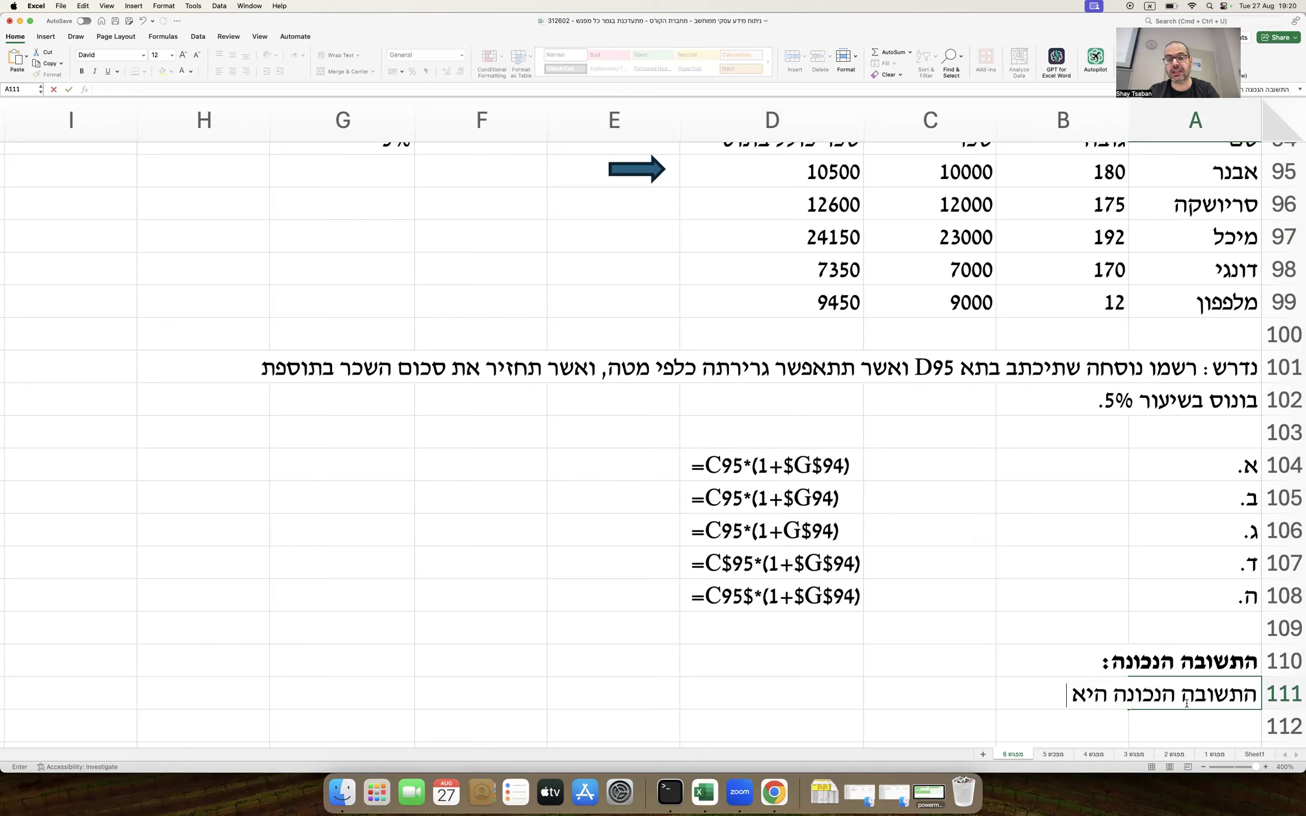
type(" ג.")
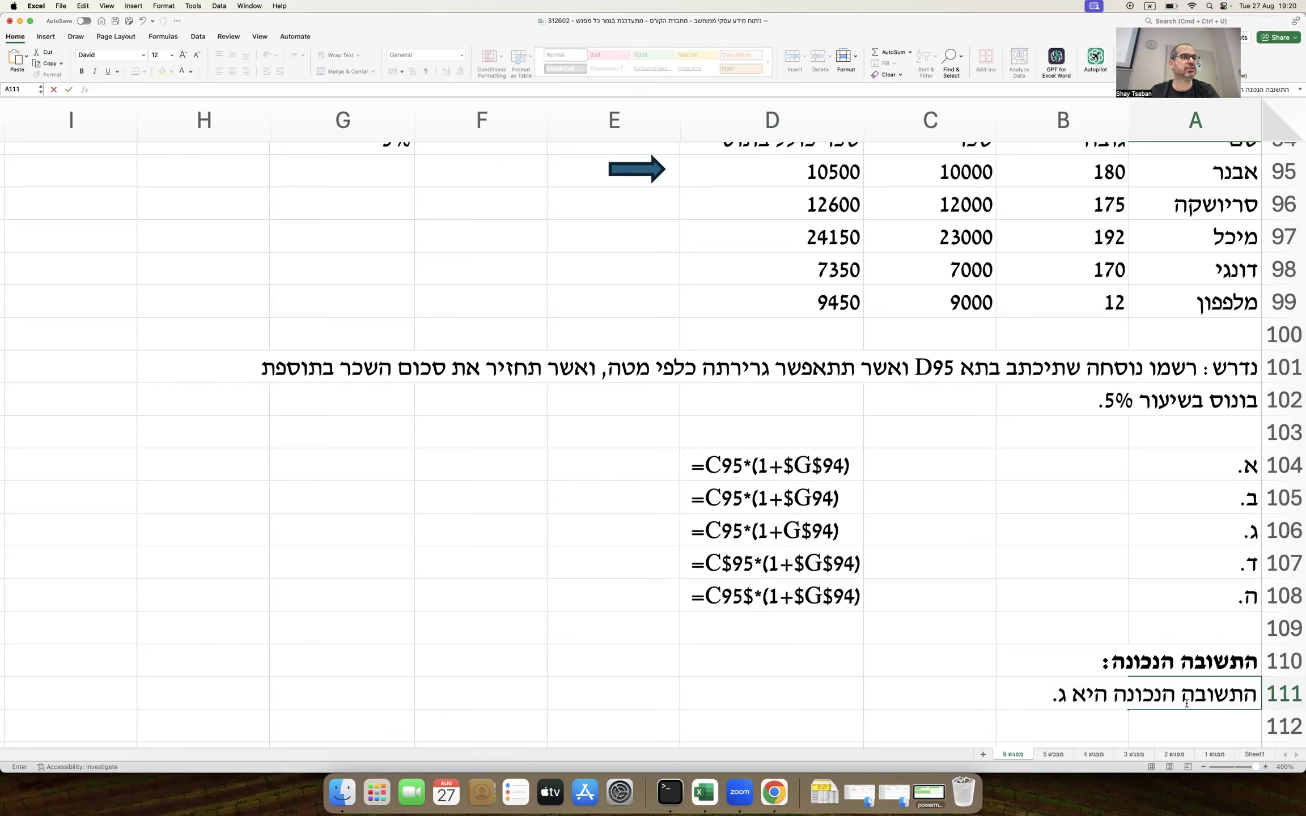
type("למר")
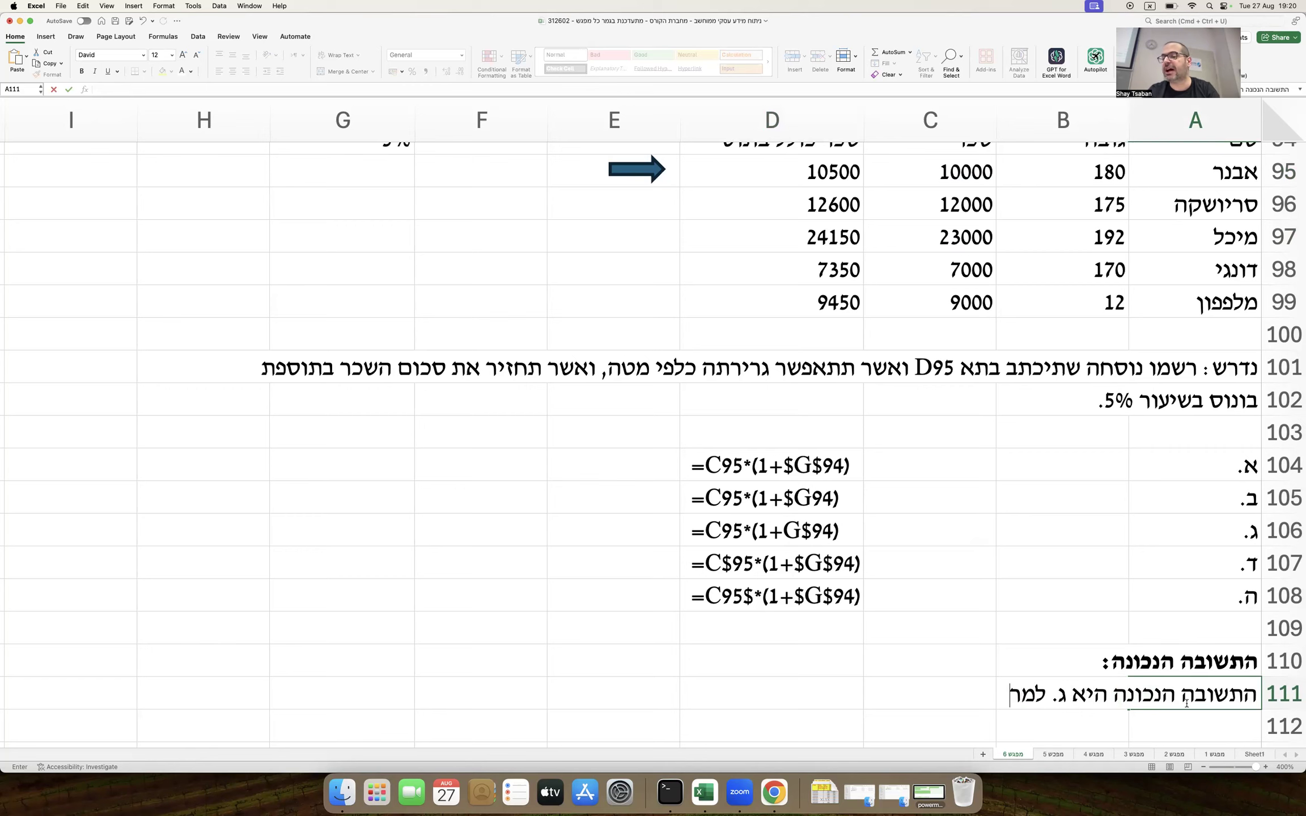
type("ות שגם תשובה א תעבוד ברמה הפרקטית, היא כוללת קיבוע מיותר:")
key("Return")
Step: Copy option א's formula =C95*(1+$G$94) from D104 into H111, beside the answer explanation
scroll(1034, 590, "down", 3)
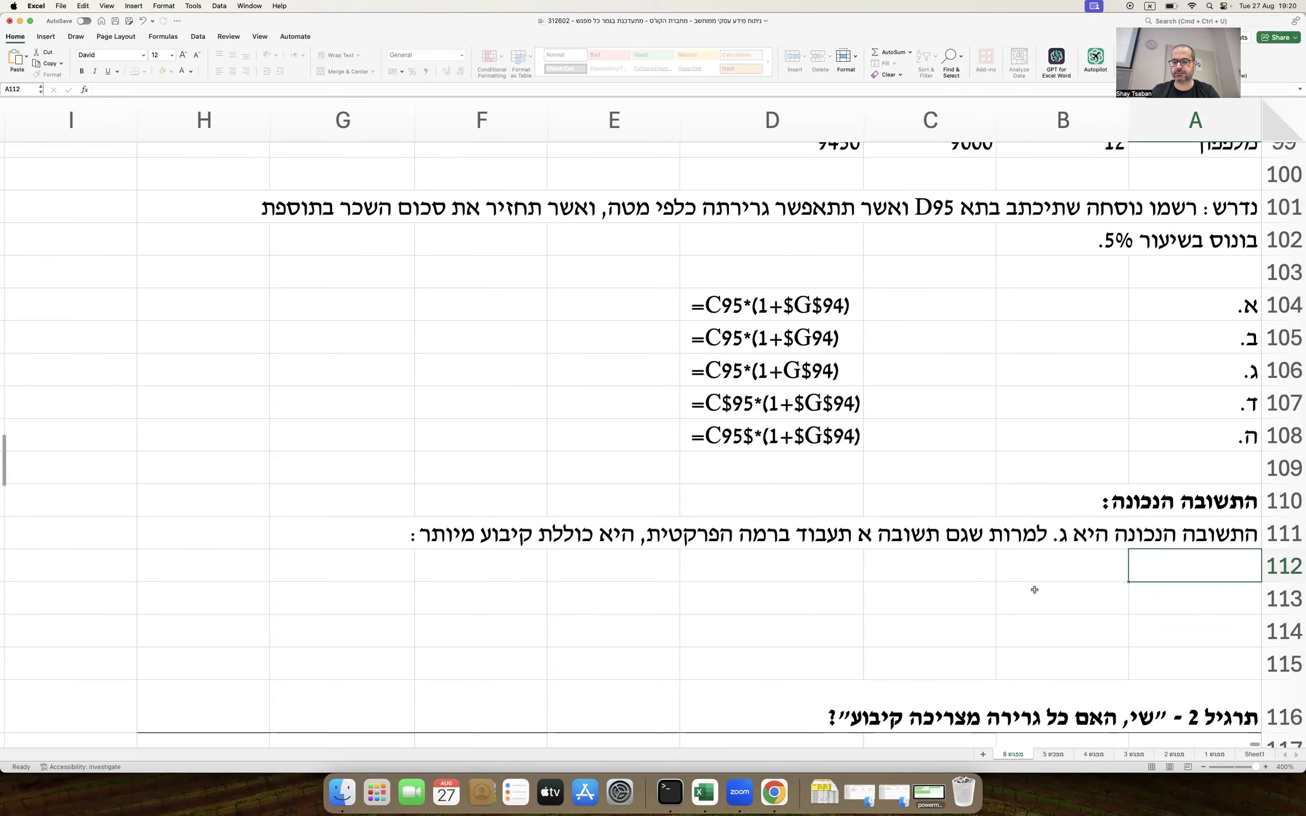
left_click(794, 309)
key("super+c")
left_click(216, 541)
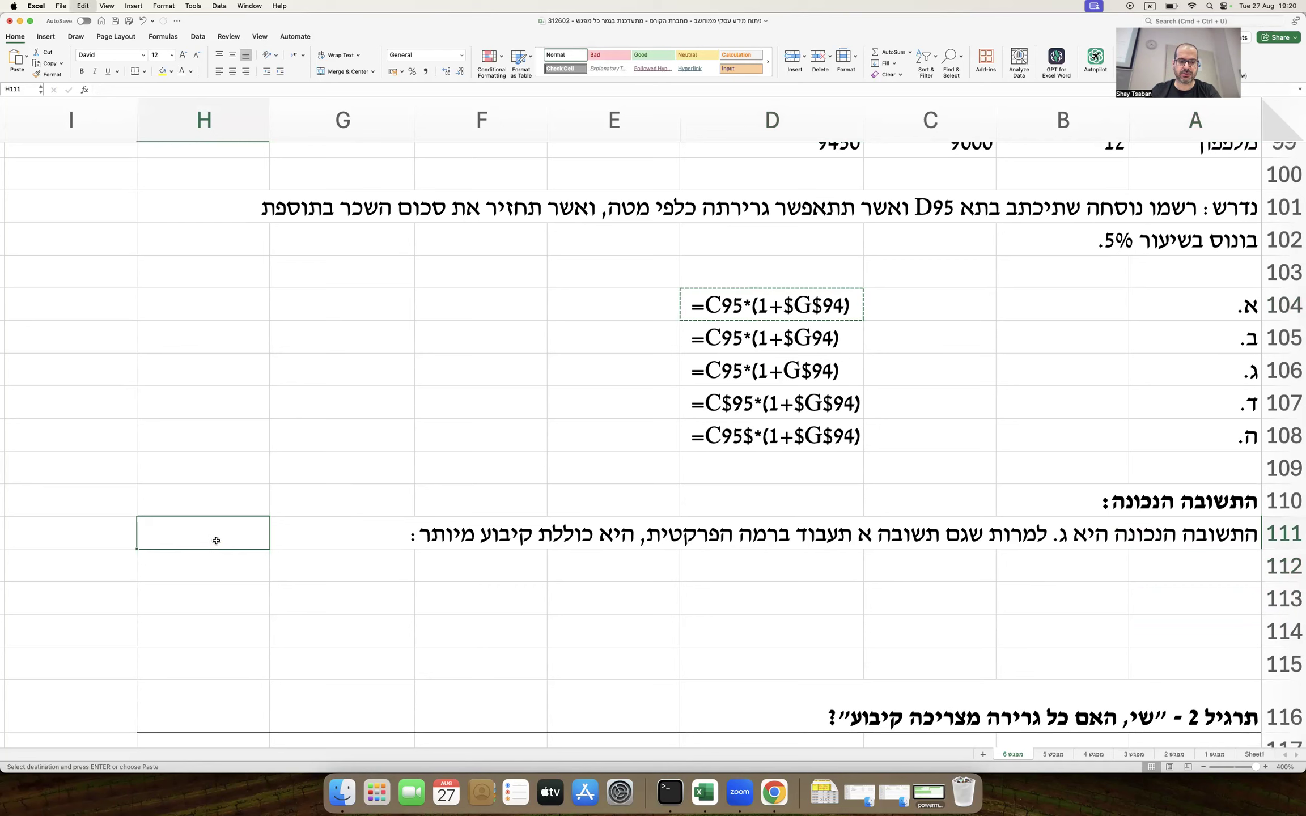
key("super+v")
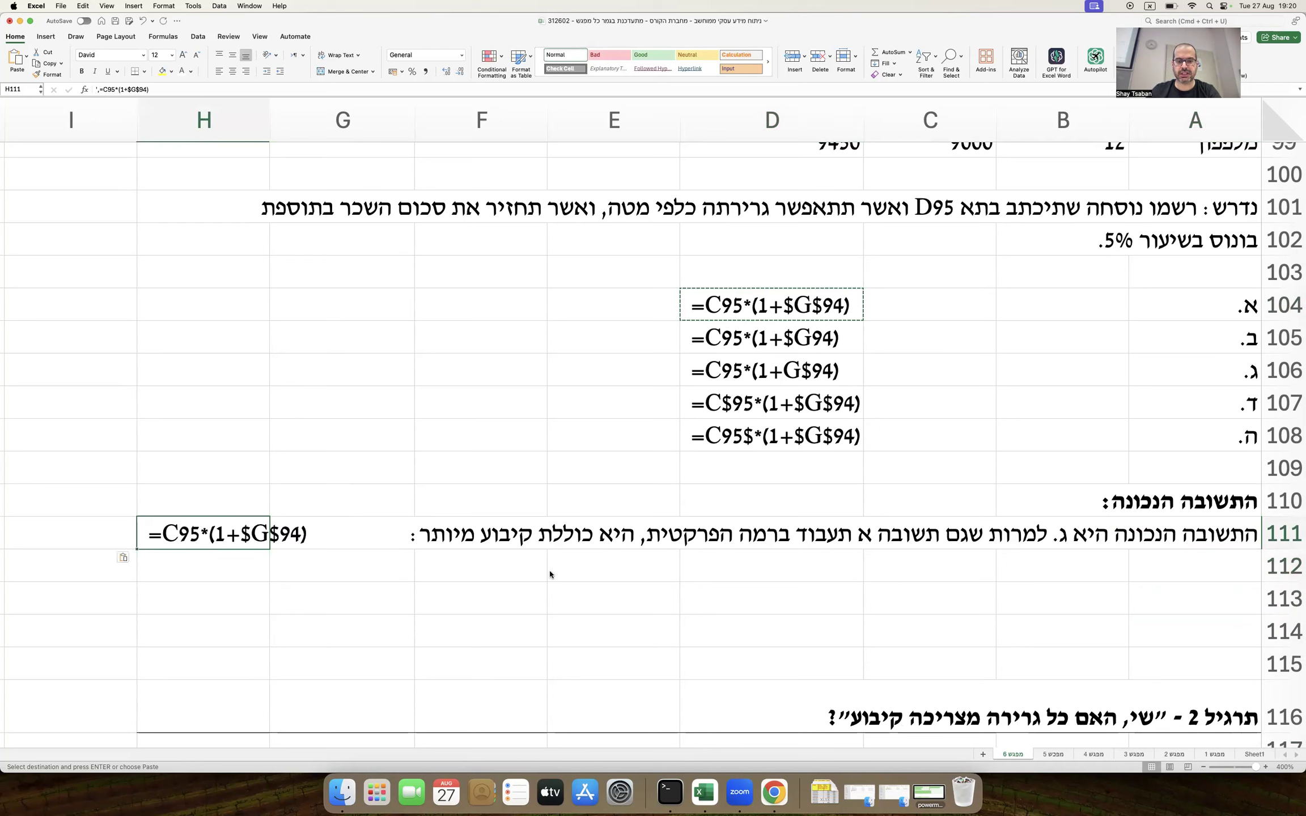
Step: Write in A112 the explanation "התא C95 כולל את השכר (לא מקובע) - כי כשאגרור כלפי מטה ארצה שהשכר ישתנה."
left_click(1195, 562)
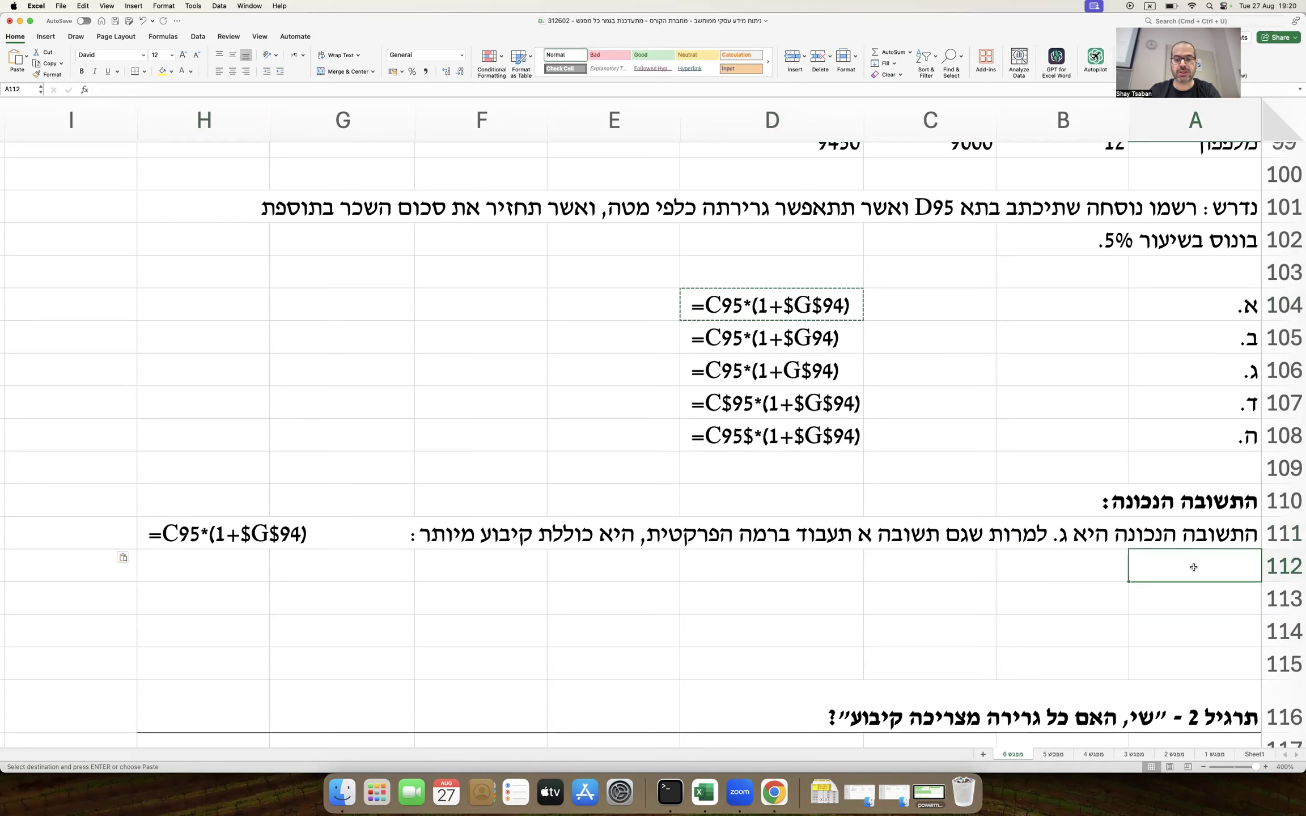
type("התא")
key("ctrl+space")
type("C95")
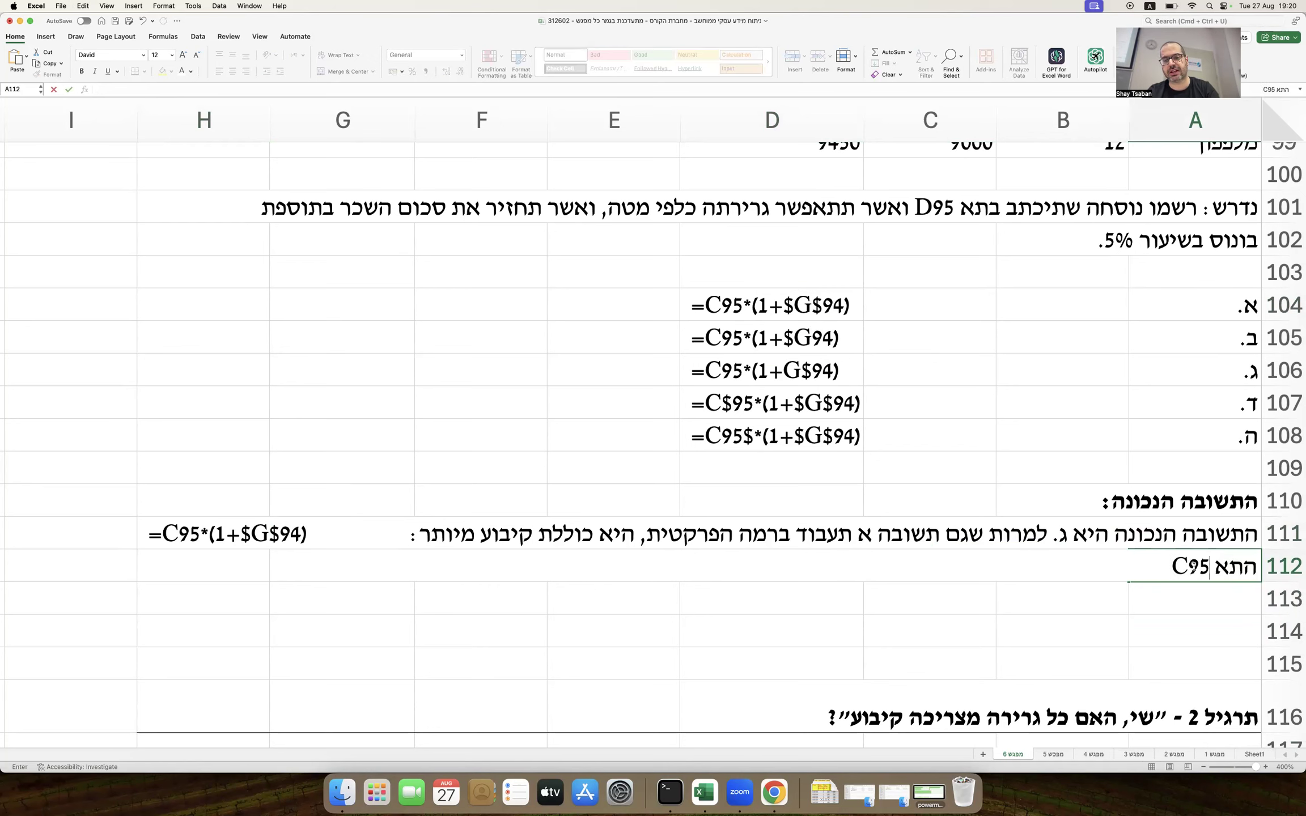
key("ctrl+space")
type("כו")
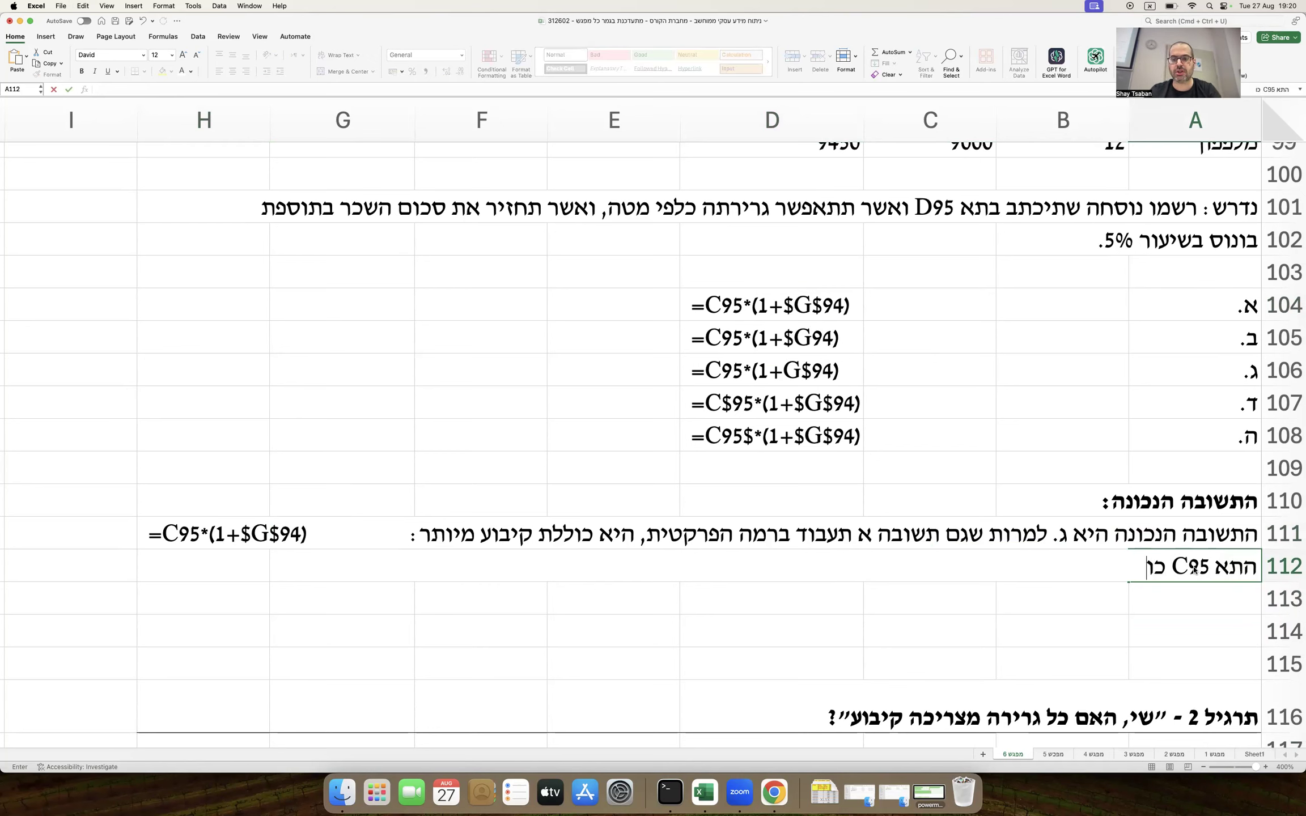
type("לל את השכר (")
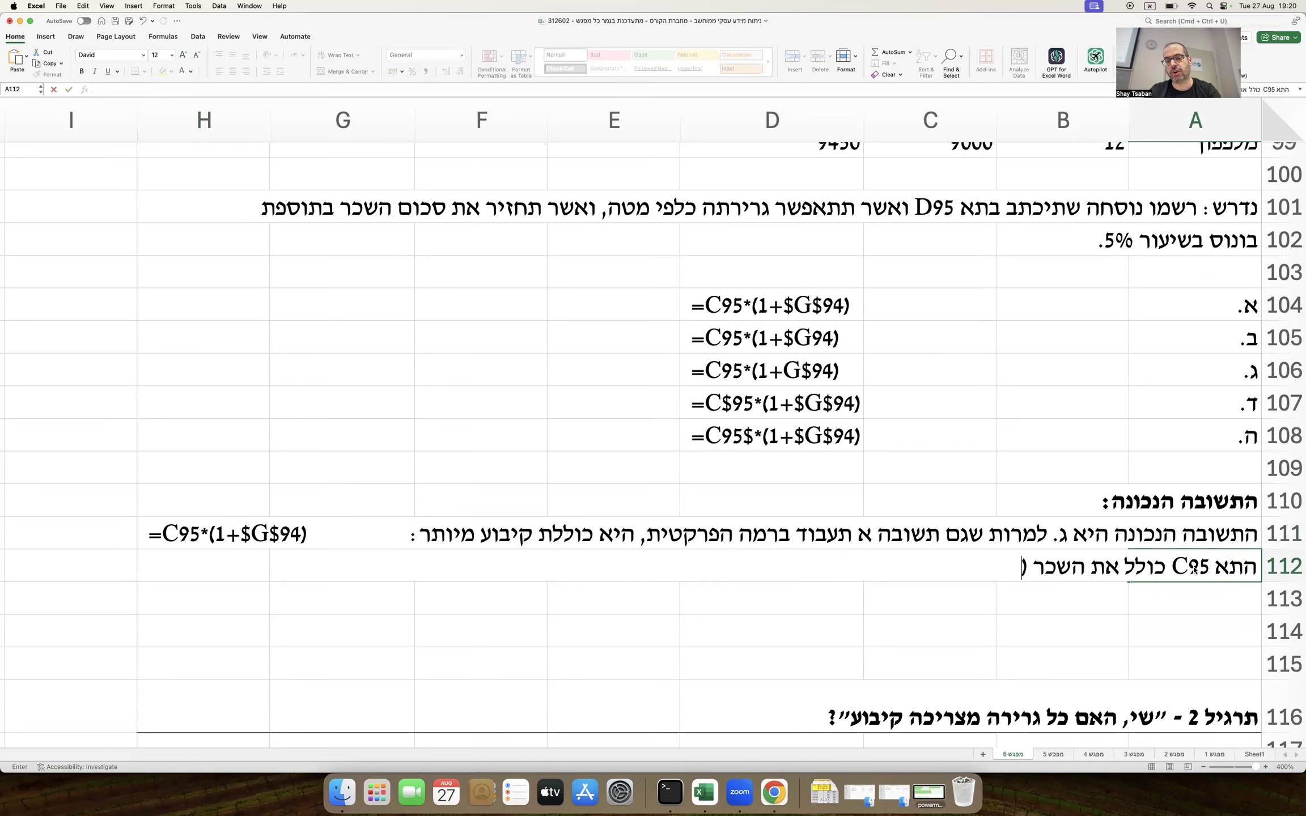
type("לא מקובע)")
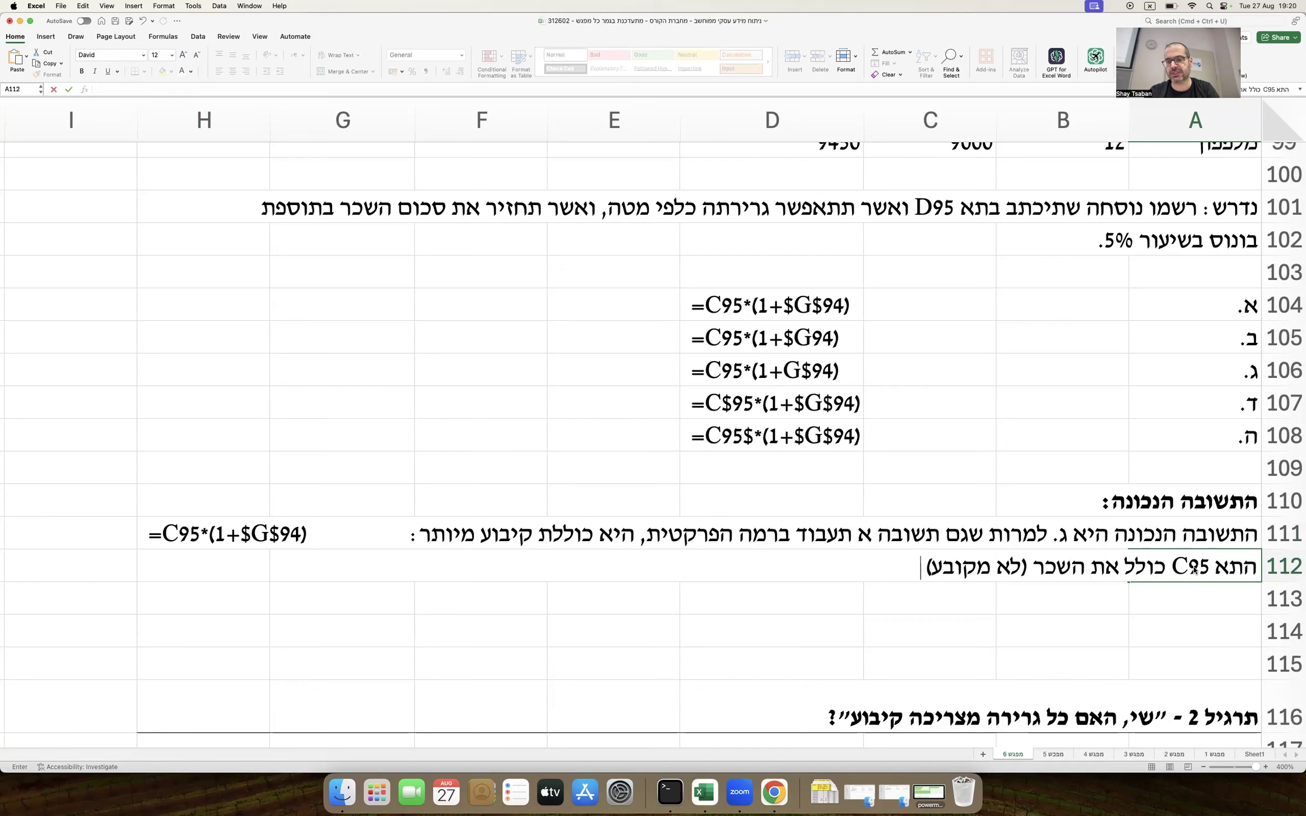
type("- כי כשאגרור כלפי מטה ארצה שהשכר ישתנה.")
key("Return")
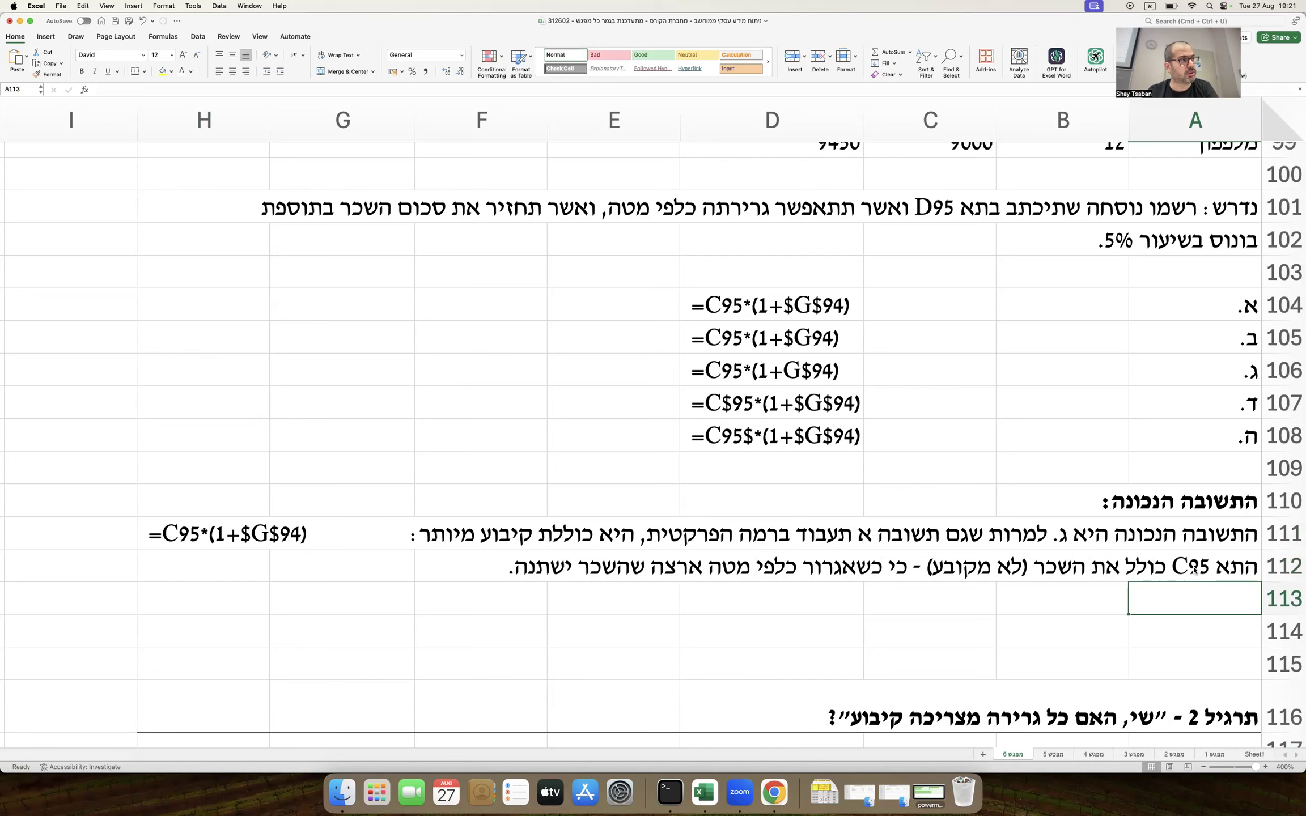
Step: Write in A113 "התא G94 כולל הפניה לתא העזר שמייצג את תוספת השכר - מקובע (כי כשאגרור כלפי מטה ארצה ששיעור התוספת לא ישתנה)."
type("התא")
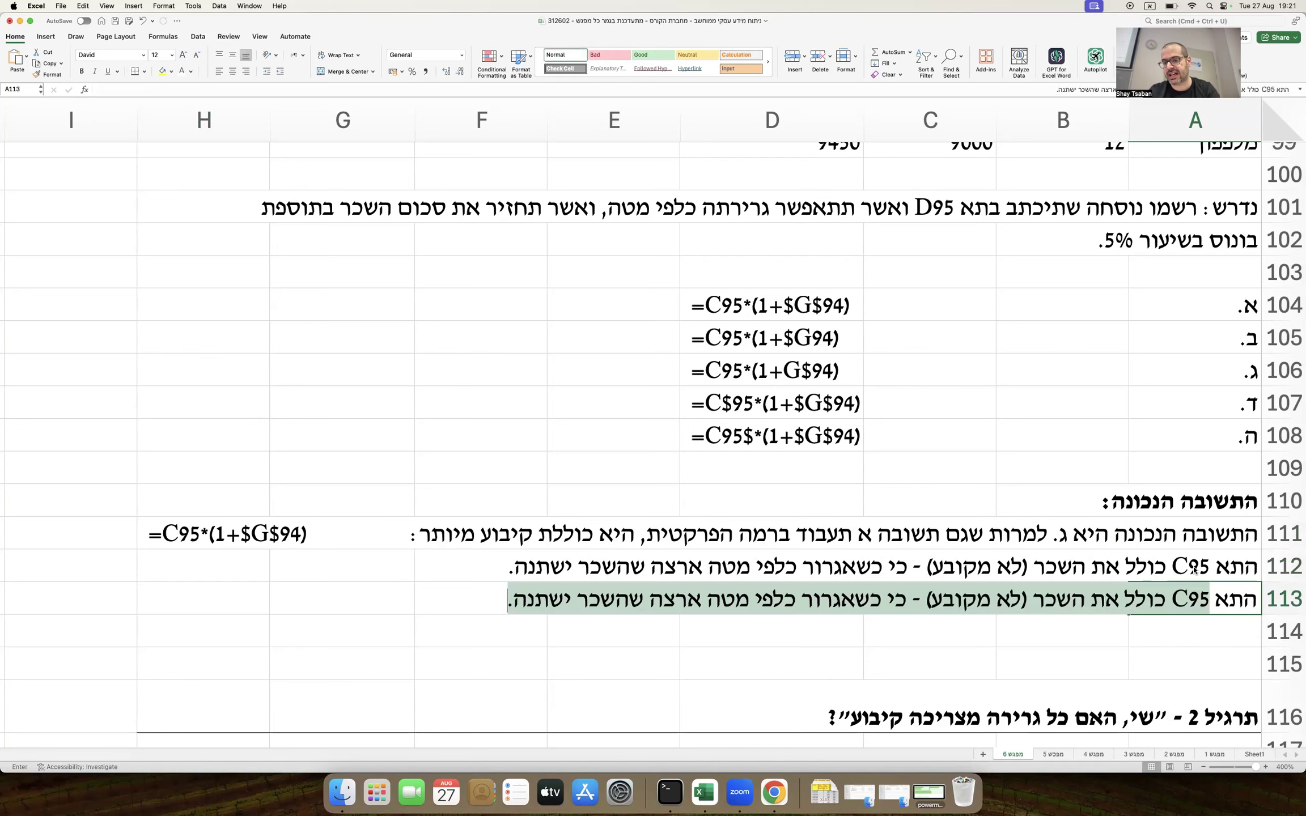
key("ctrl+space")
type("9")
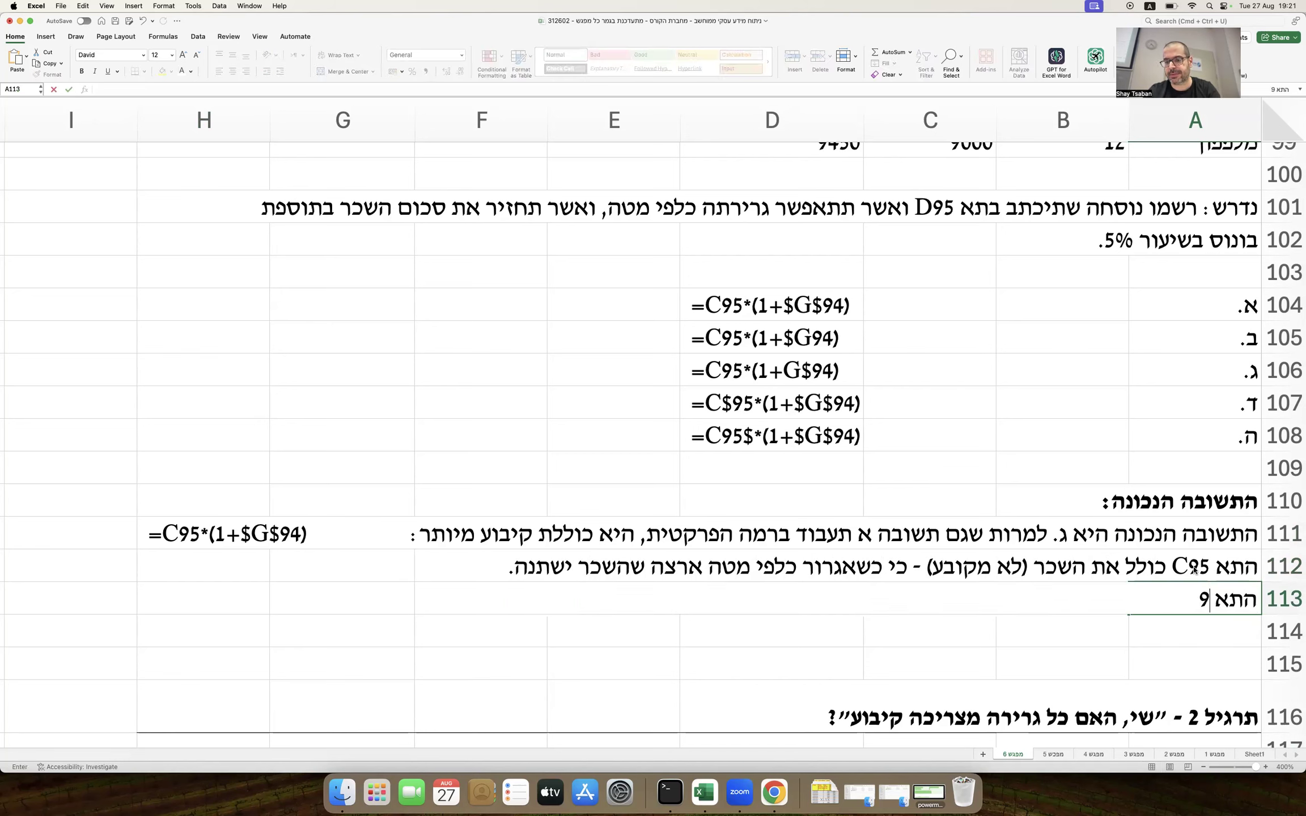
key("BackSpace")
key("ctrl+space")
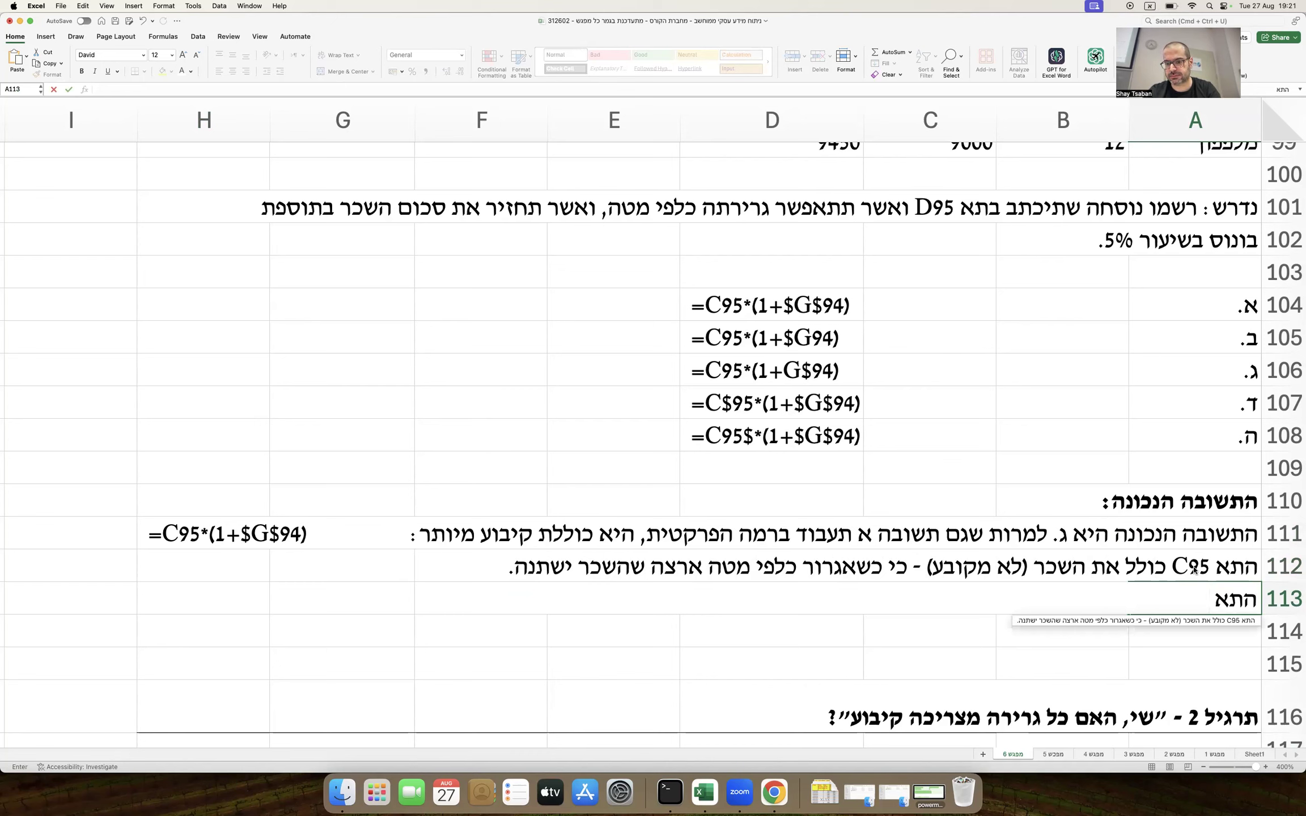
key("ctrl+space")
type("G94")
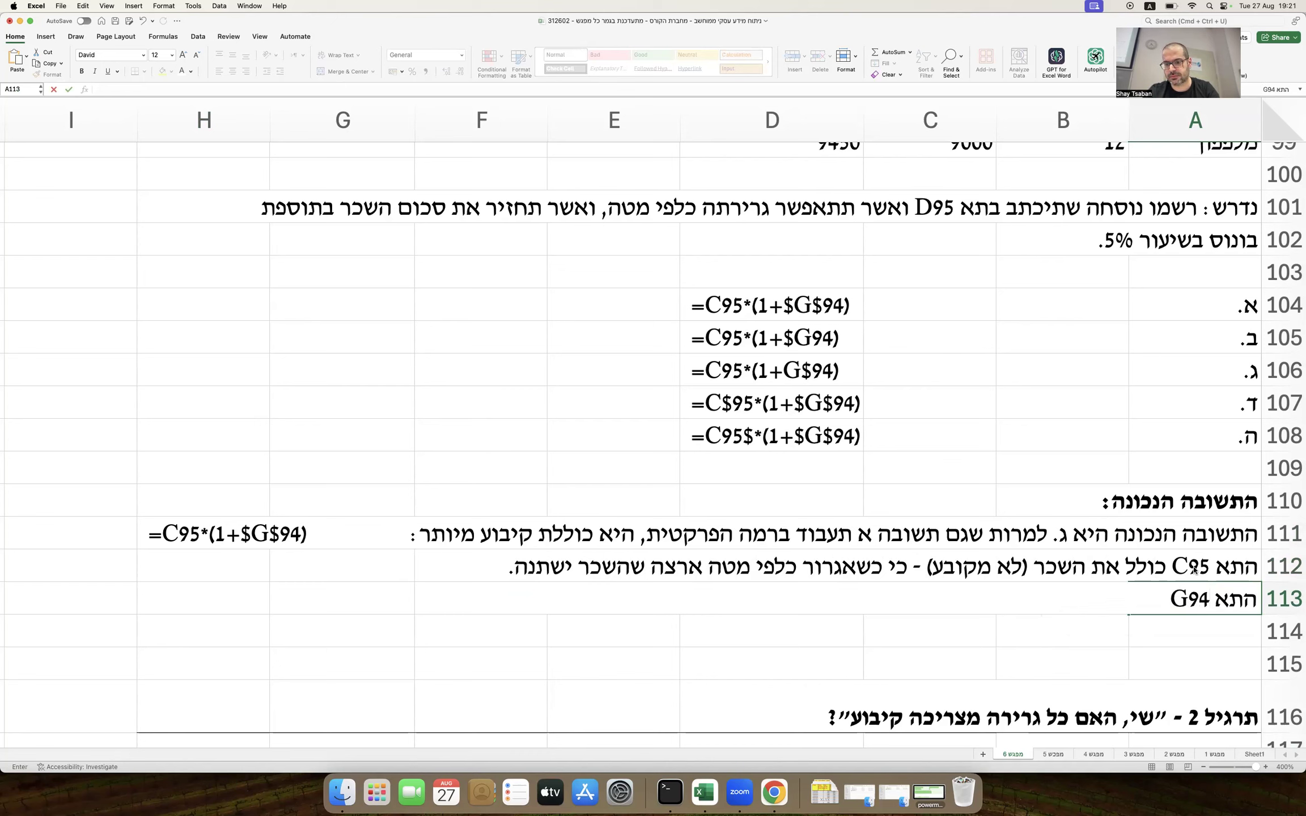
key("ctrl+space")
type("כול")
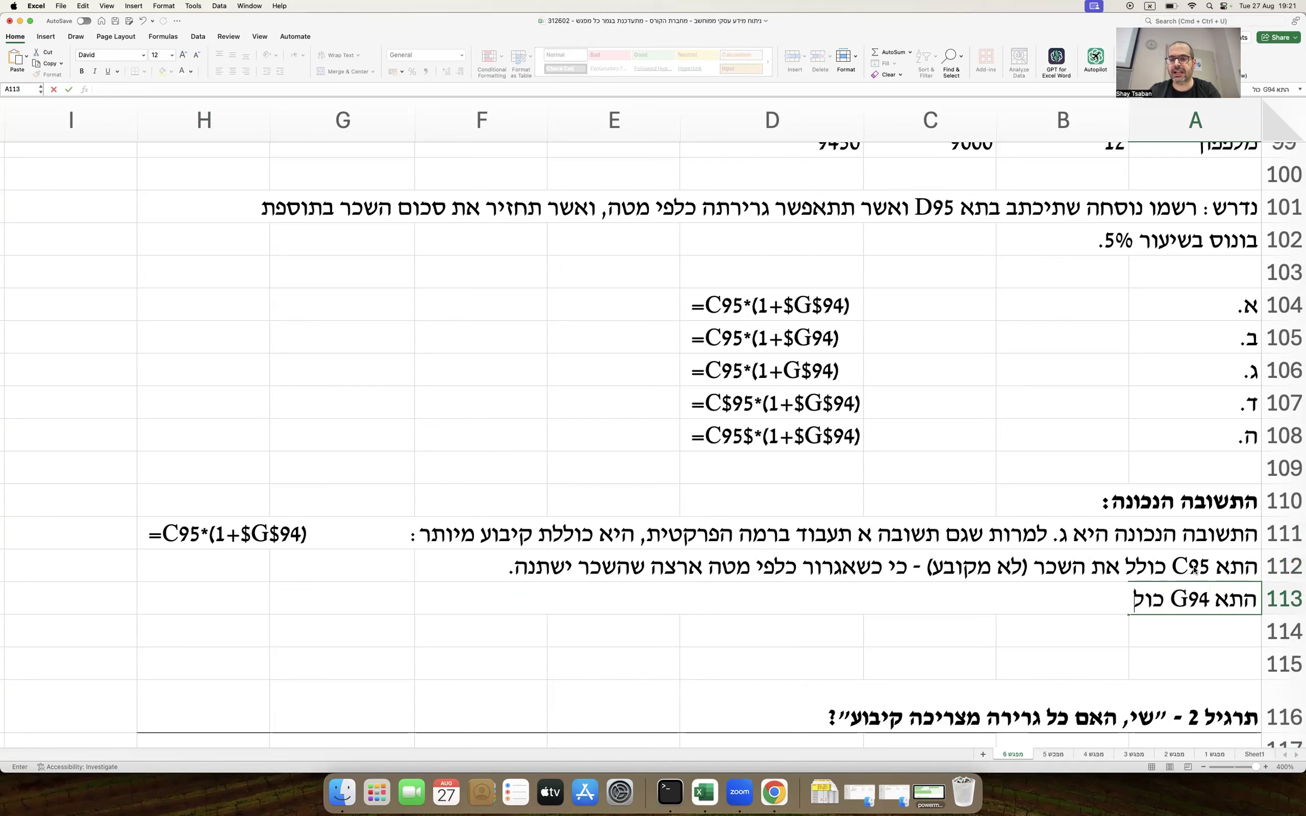
type("ל הפניה לתא העז")
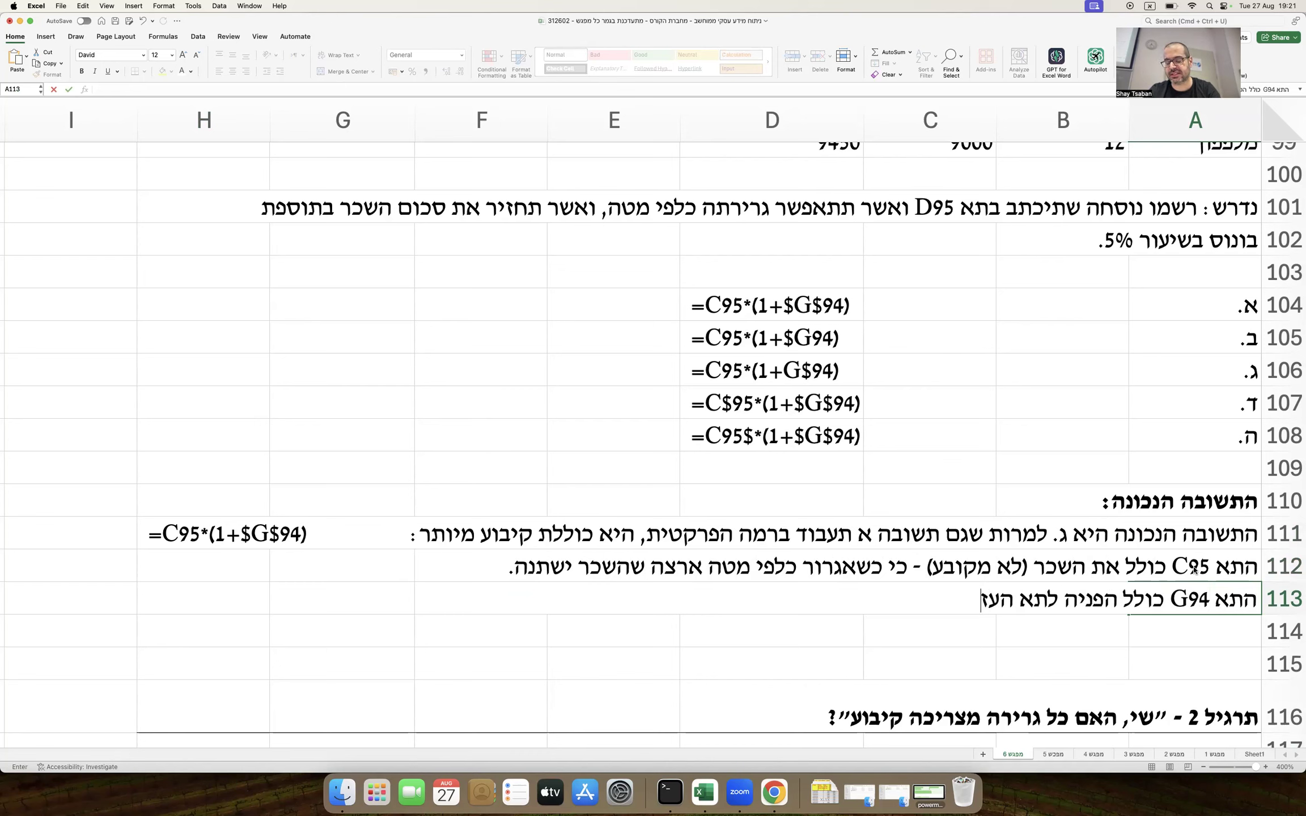
type("ר שמייצג את ")
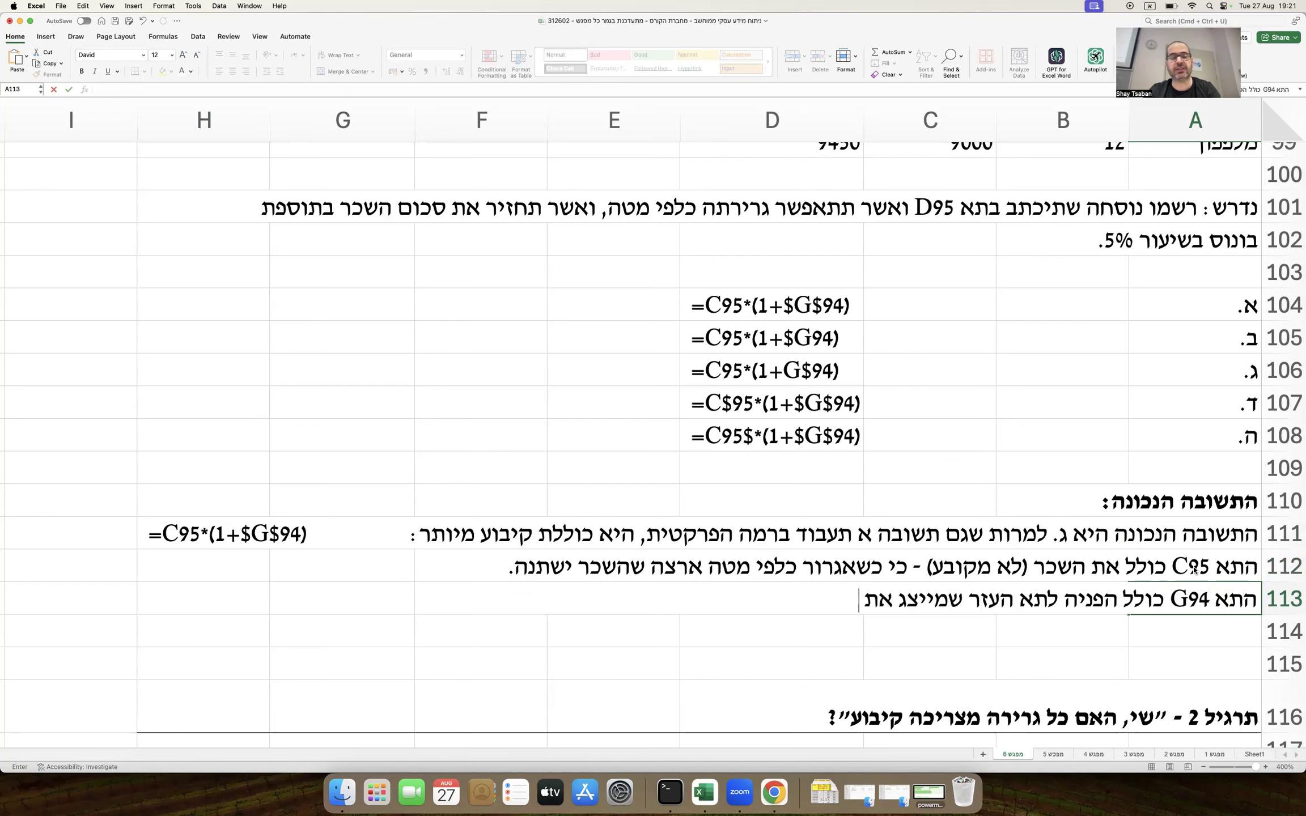
type("תוספת השכר - מקו")
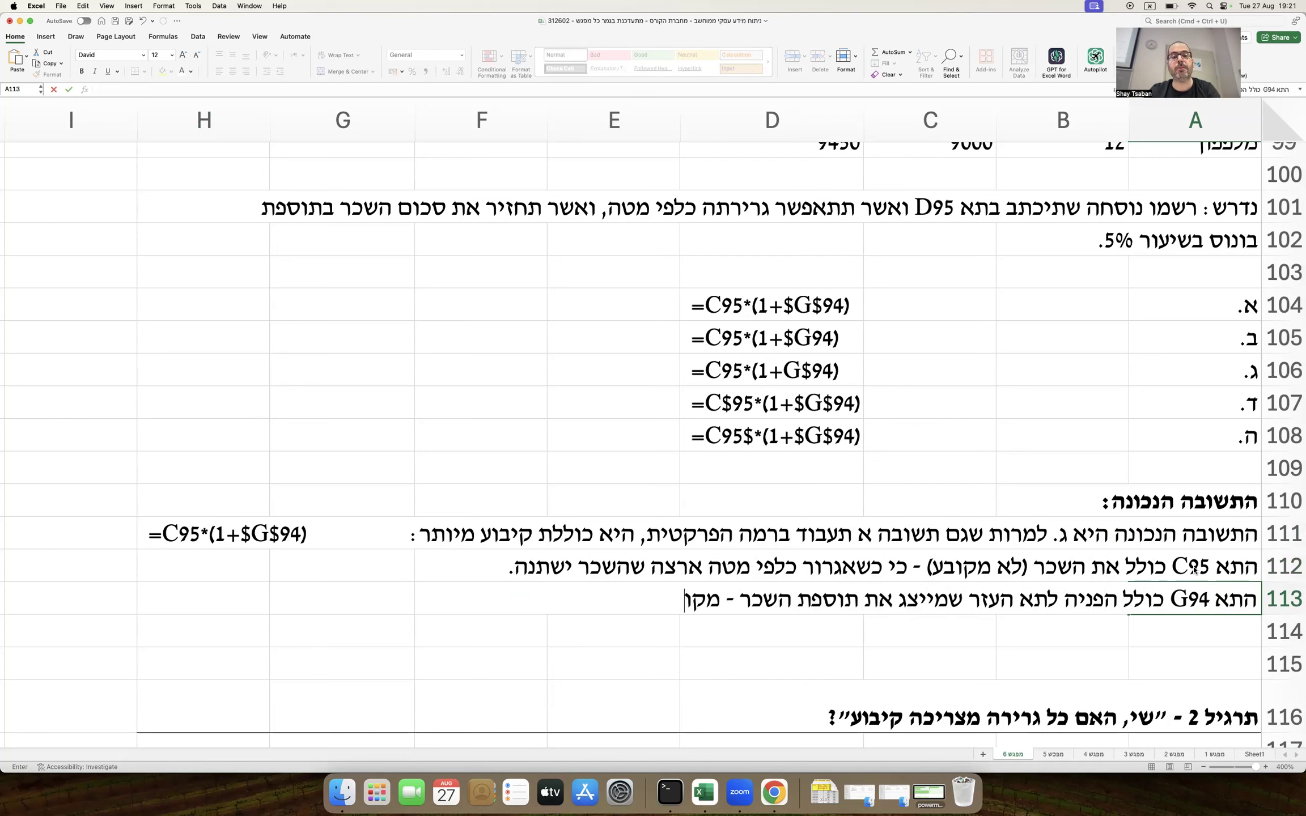
type("בע (כ")
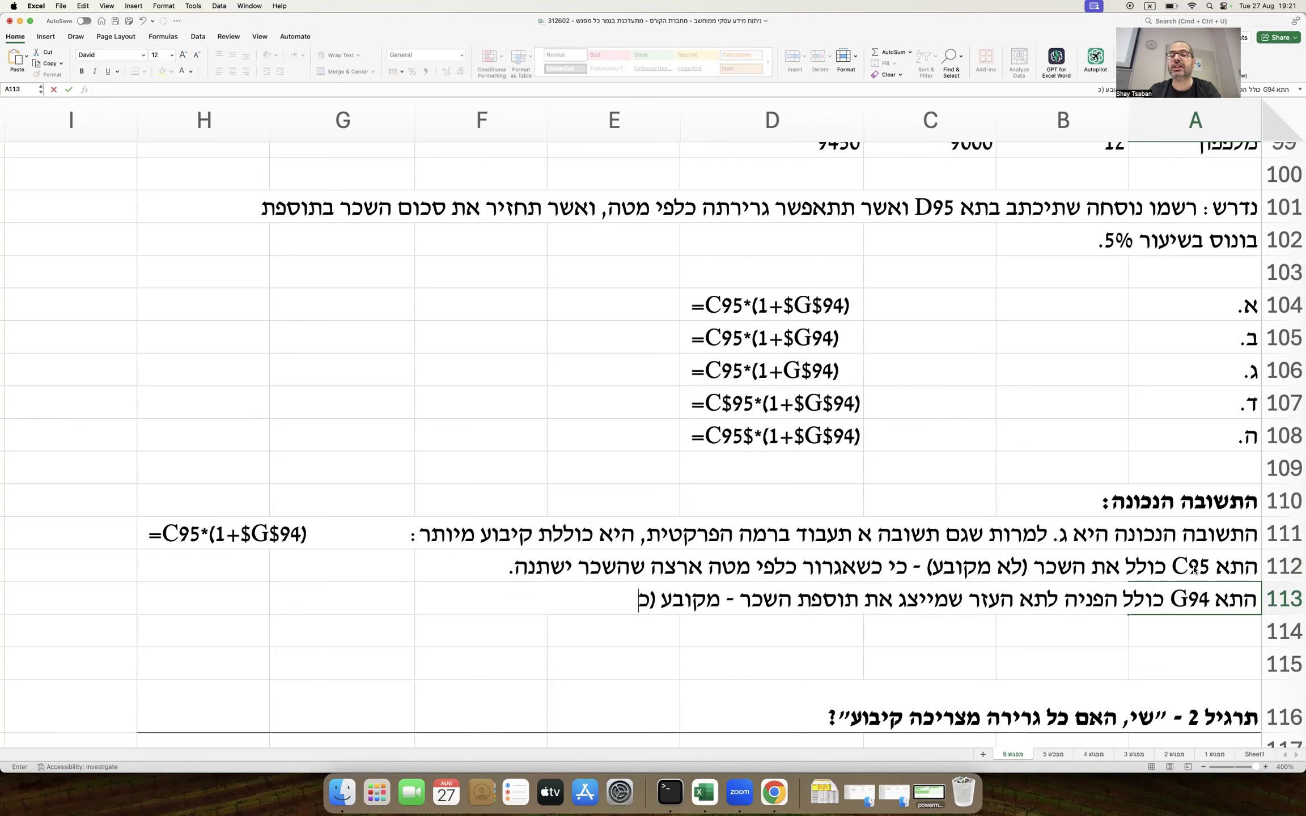
type("י כשאגר")
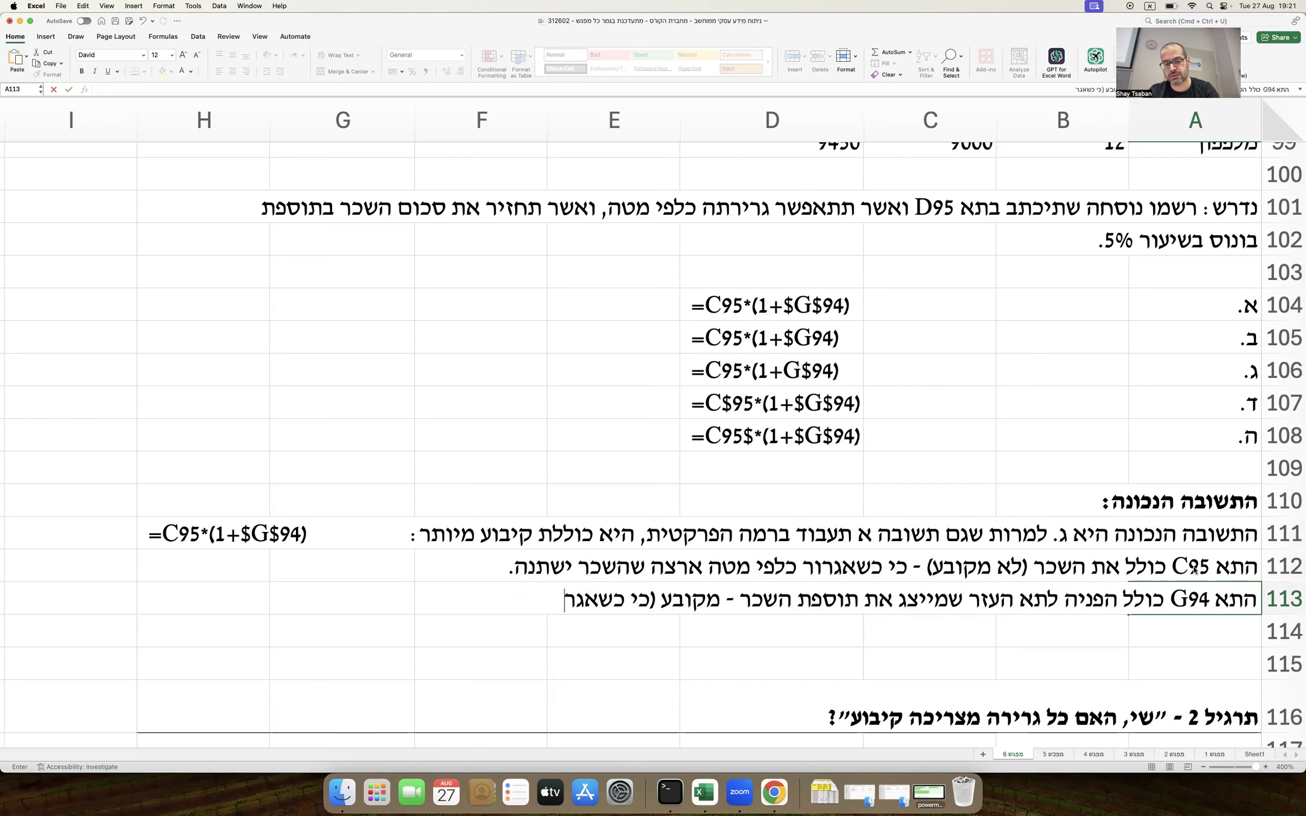
type("ור כלפי מטה א")
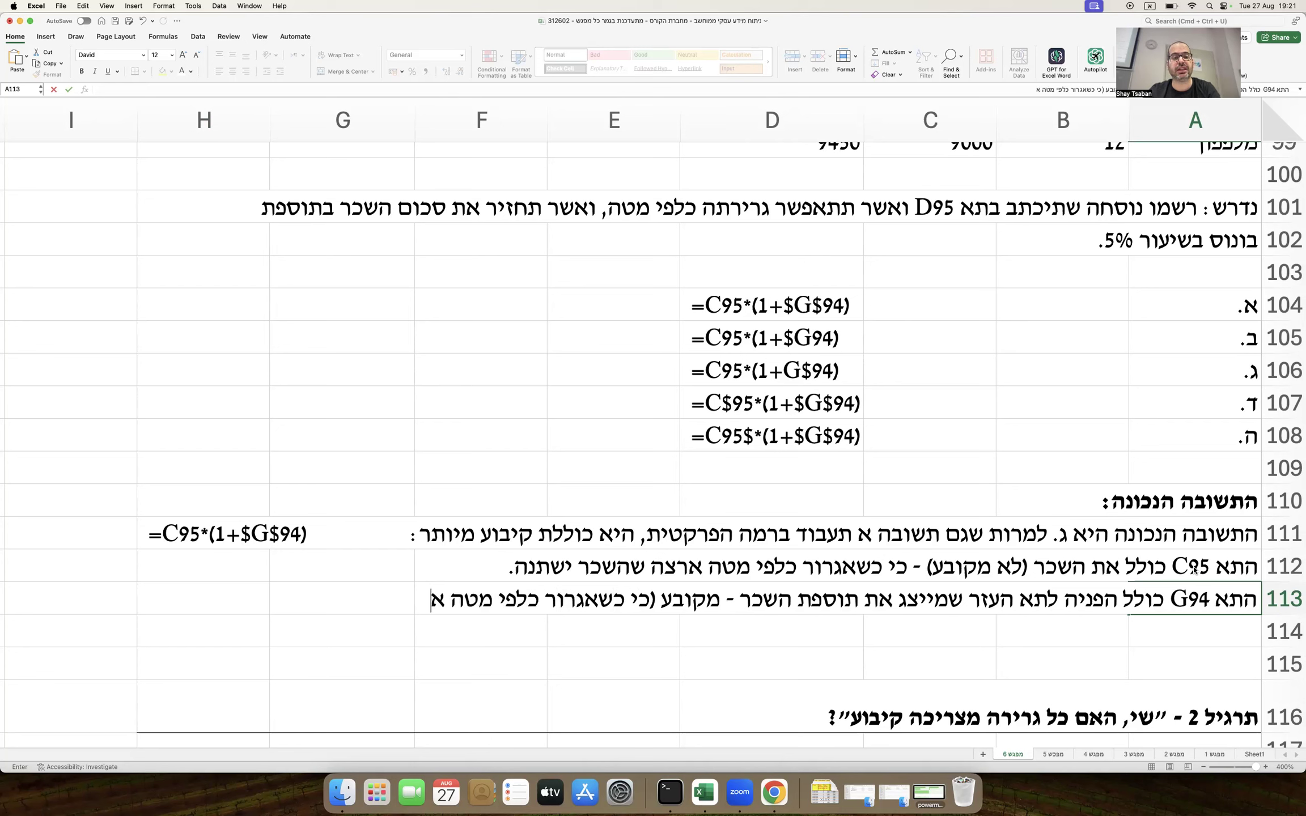
type("רצה ששיעור התוספ")
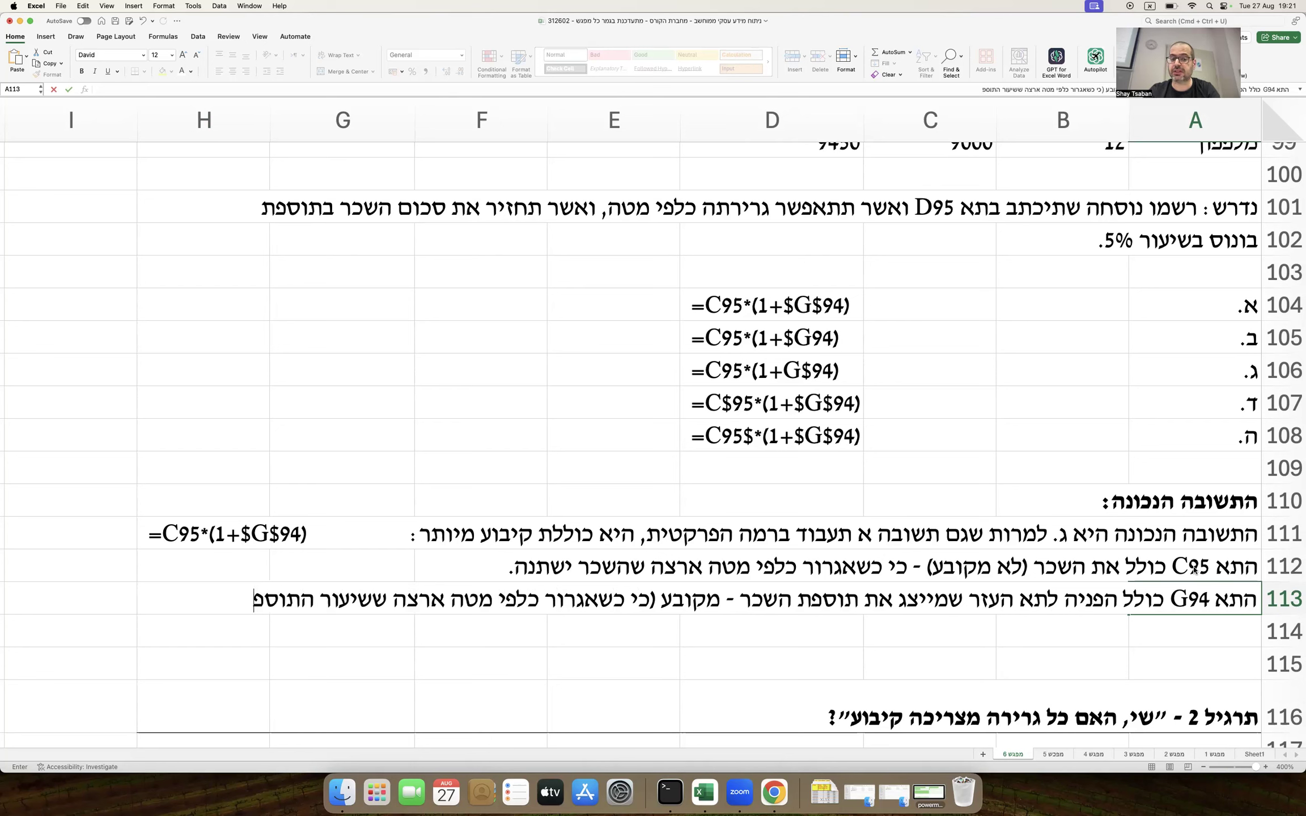
type("ת לא ישתנה).")
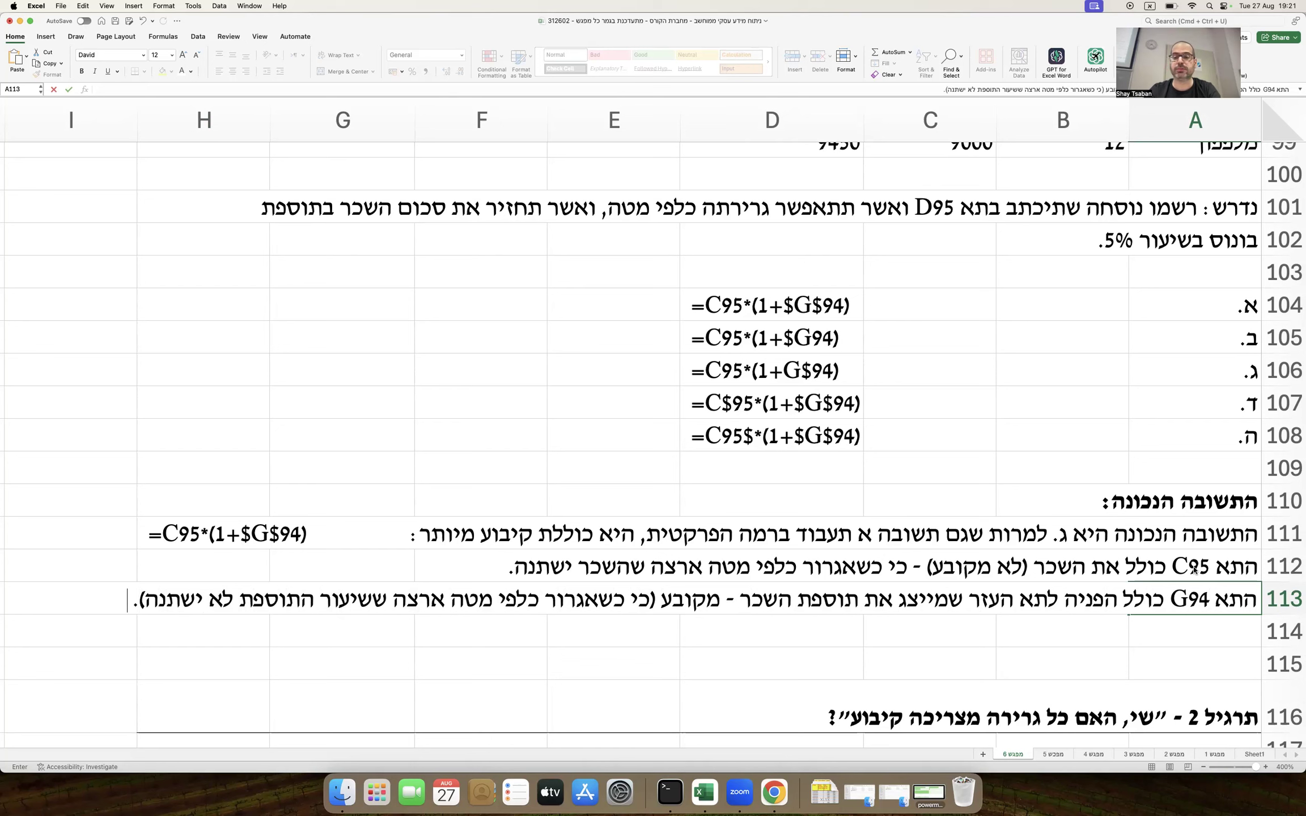
key("Return")
Step: Write in A114 "כאשר המטרה היא להשאיר הפניה לתא קבועה כאשר אני גורר כלפי מטה - צריך לקבע את השורה של התא המקובע."
type("כאשר המטר")
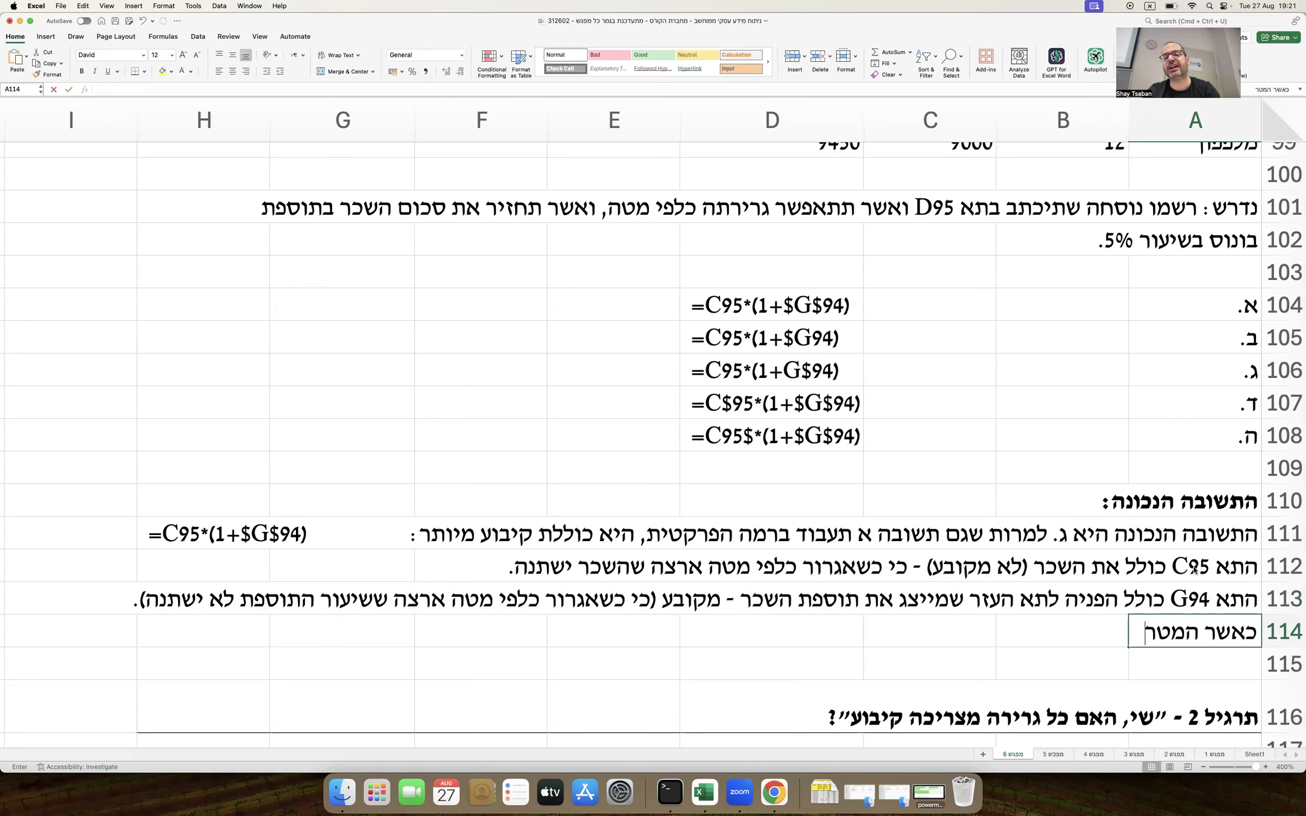
type("ה היא להשא")
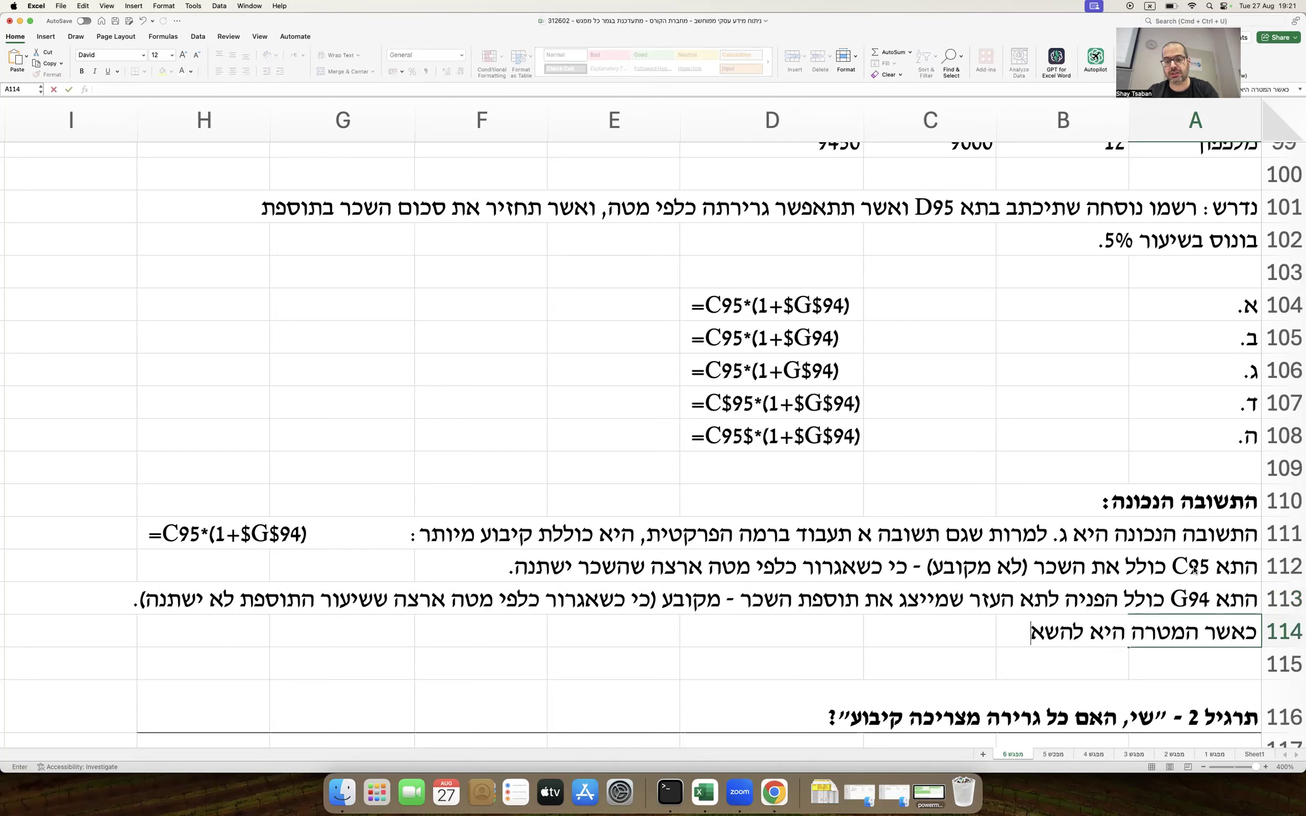
type("יר הפניה לתא ")
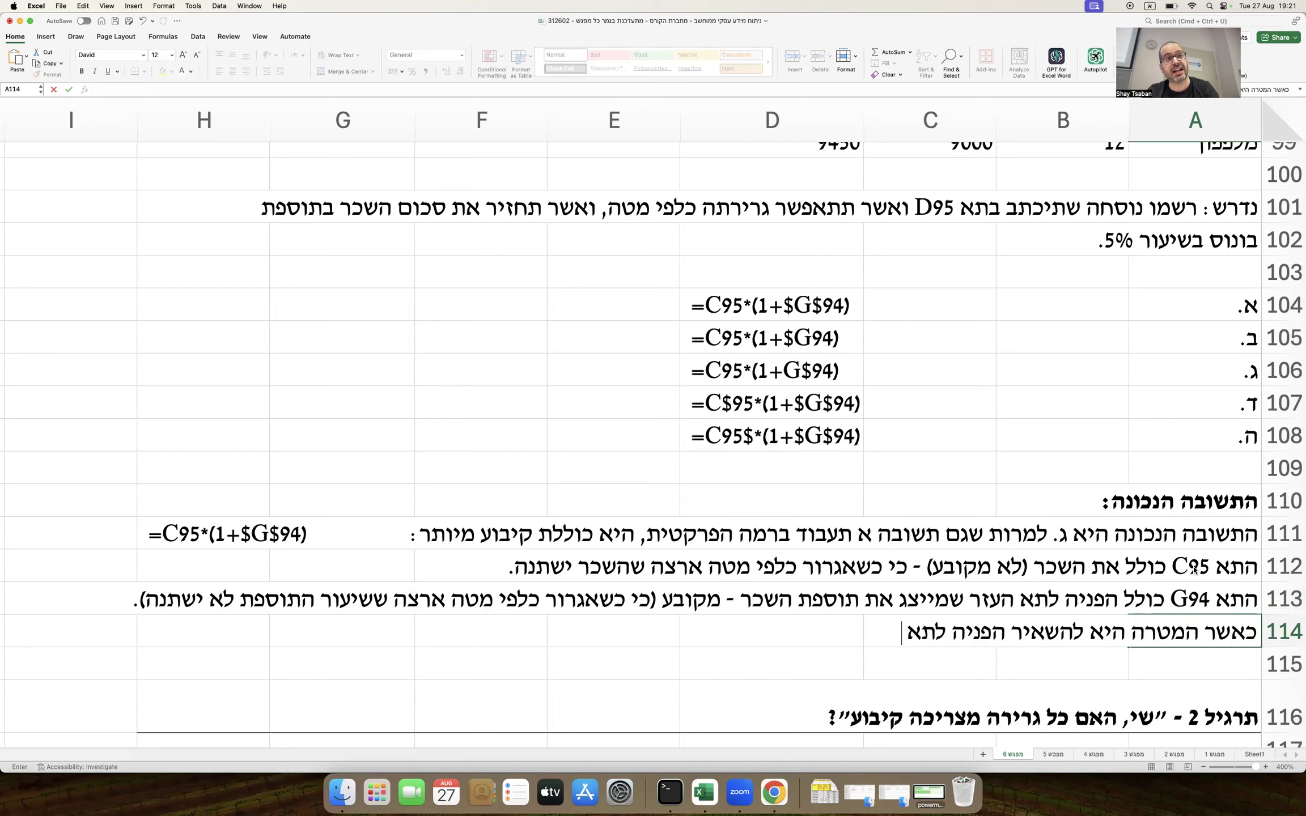
type("קבועה")
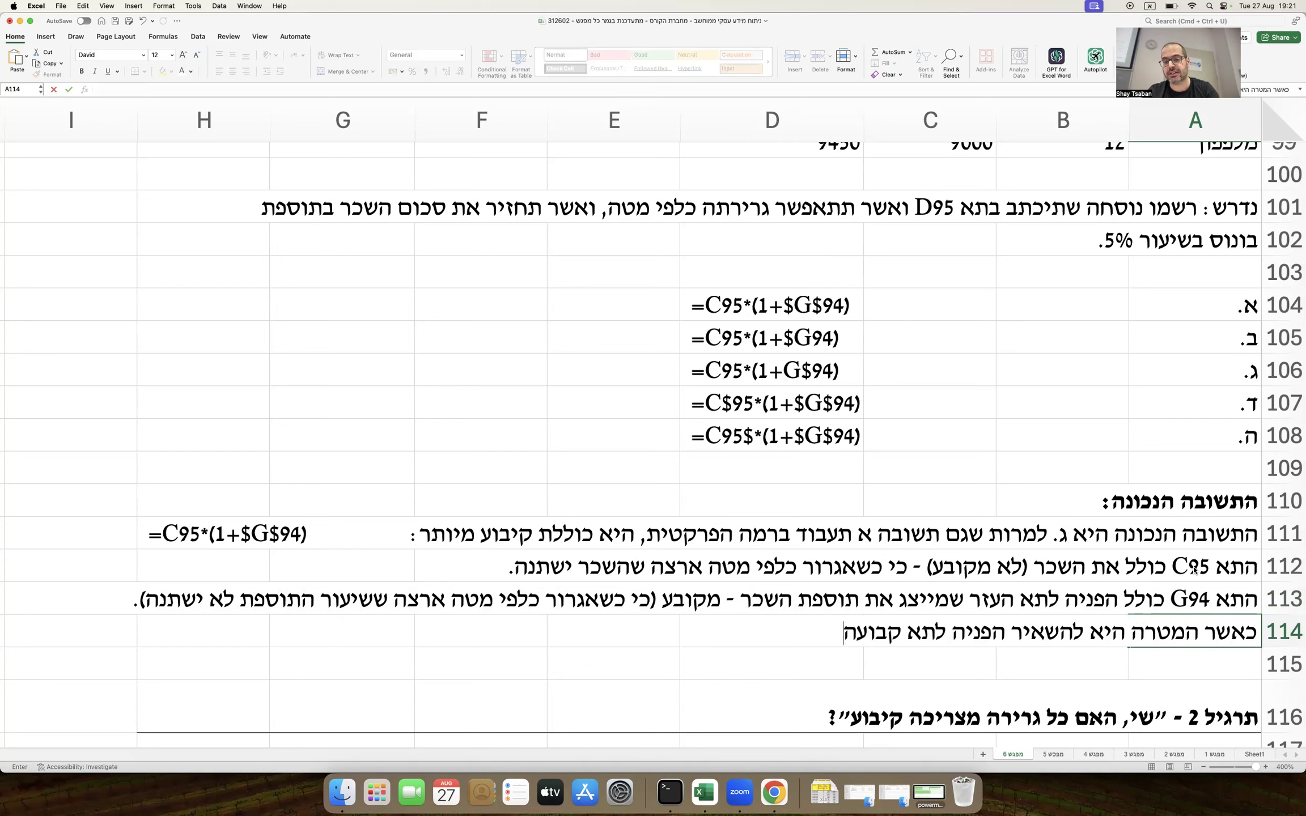
type(" כאשר אני גורר כלפי מטה")
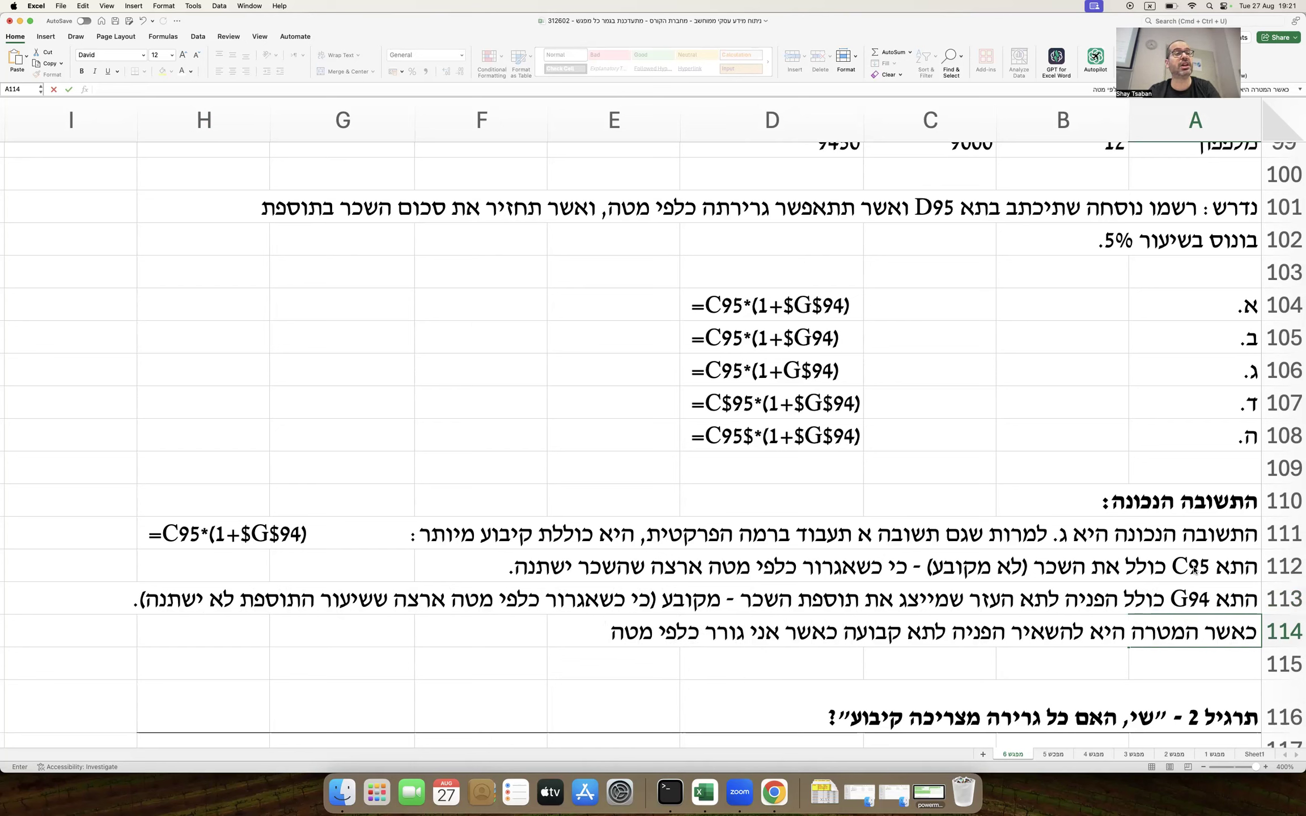
type("- צריך לקבע את")
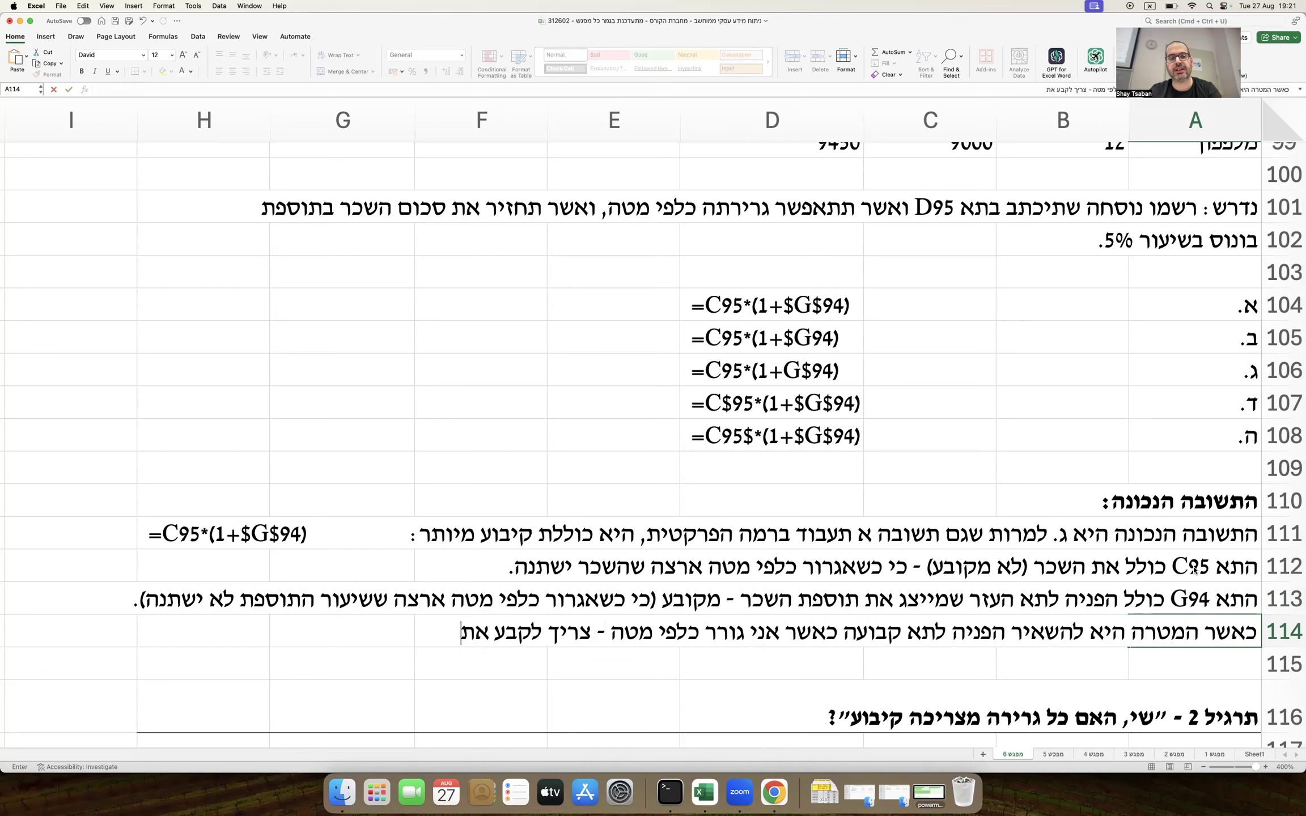
type(" השורה של התא המקובע.")
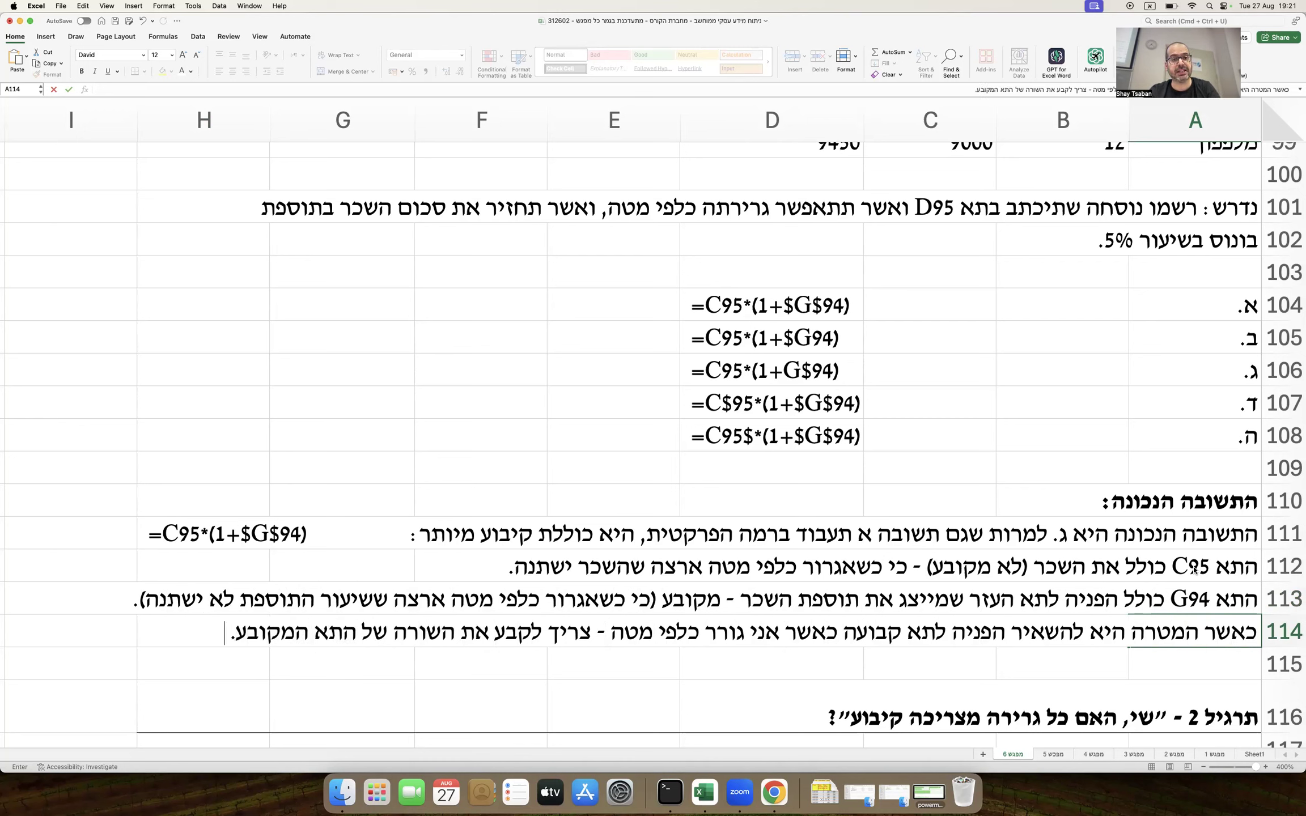
key("Return")
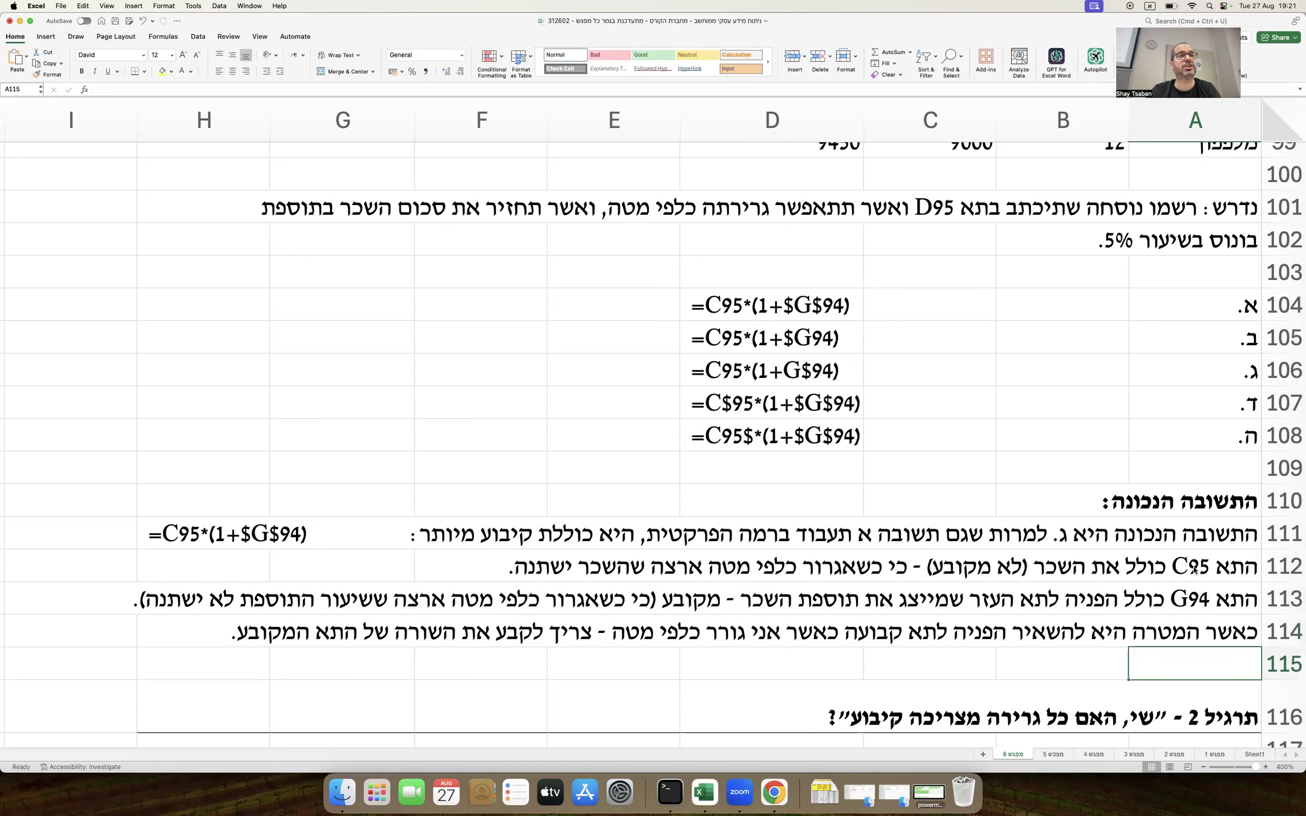
Step: Review answer option ג in row 106 against the row-fixing explanation in A114
left_click(1285, 373)
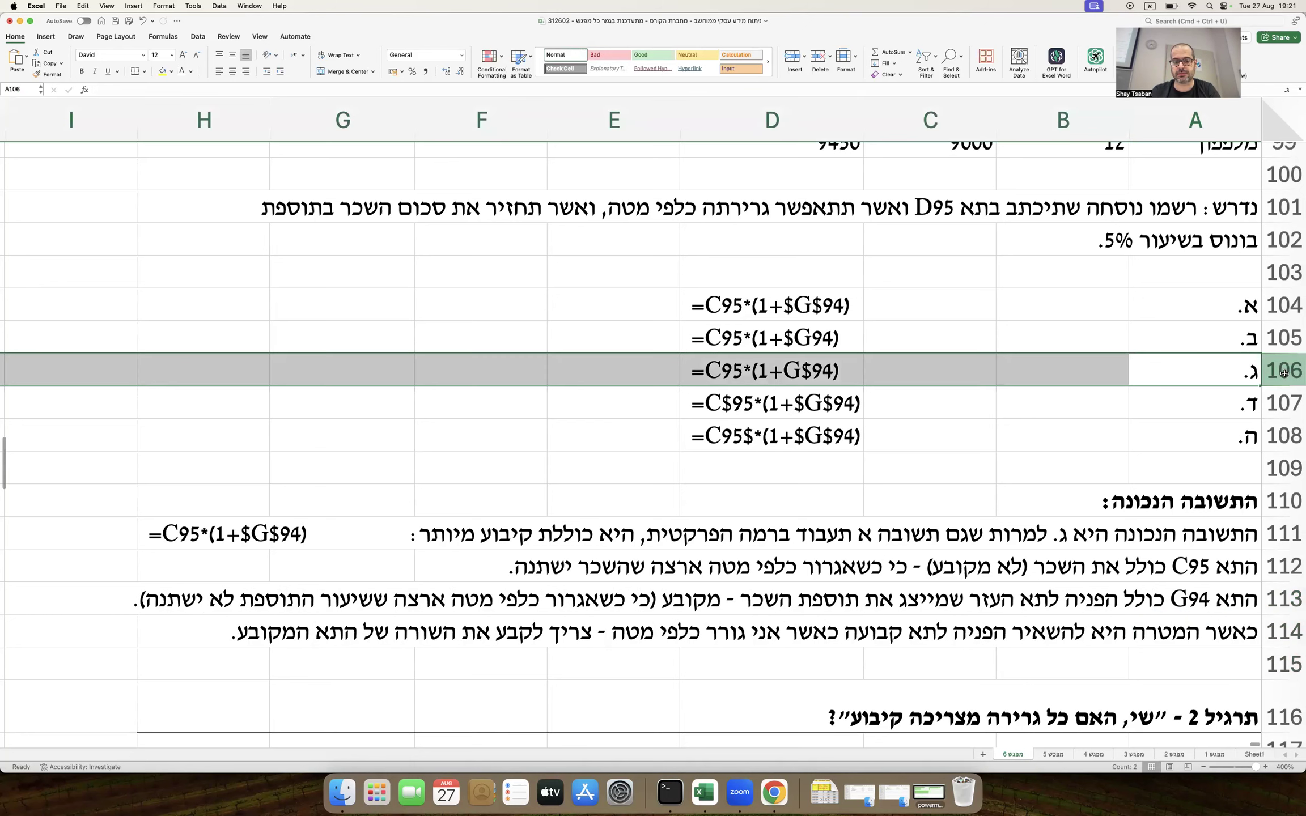
double_click(1210, 629)
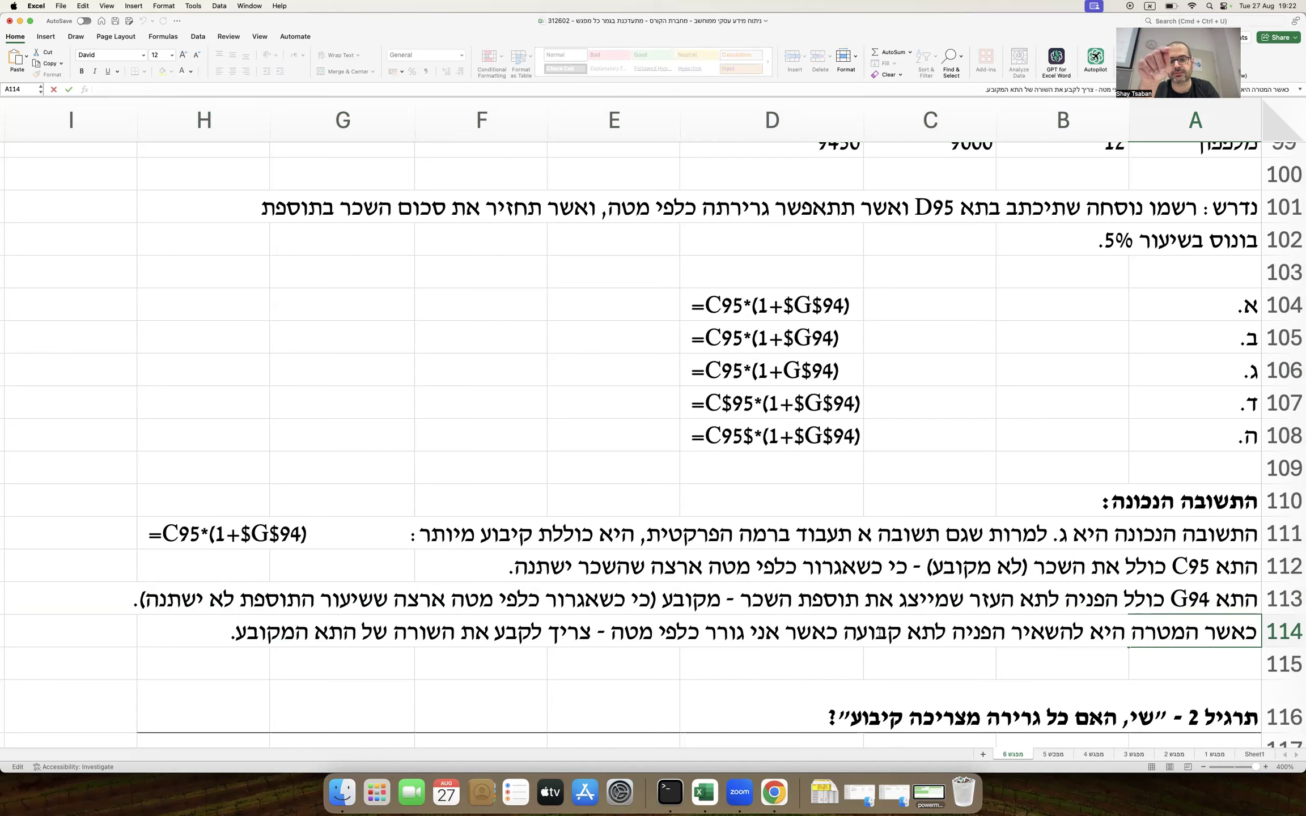
left_click(781, 656)
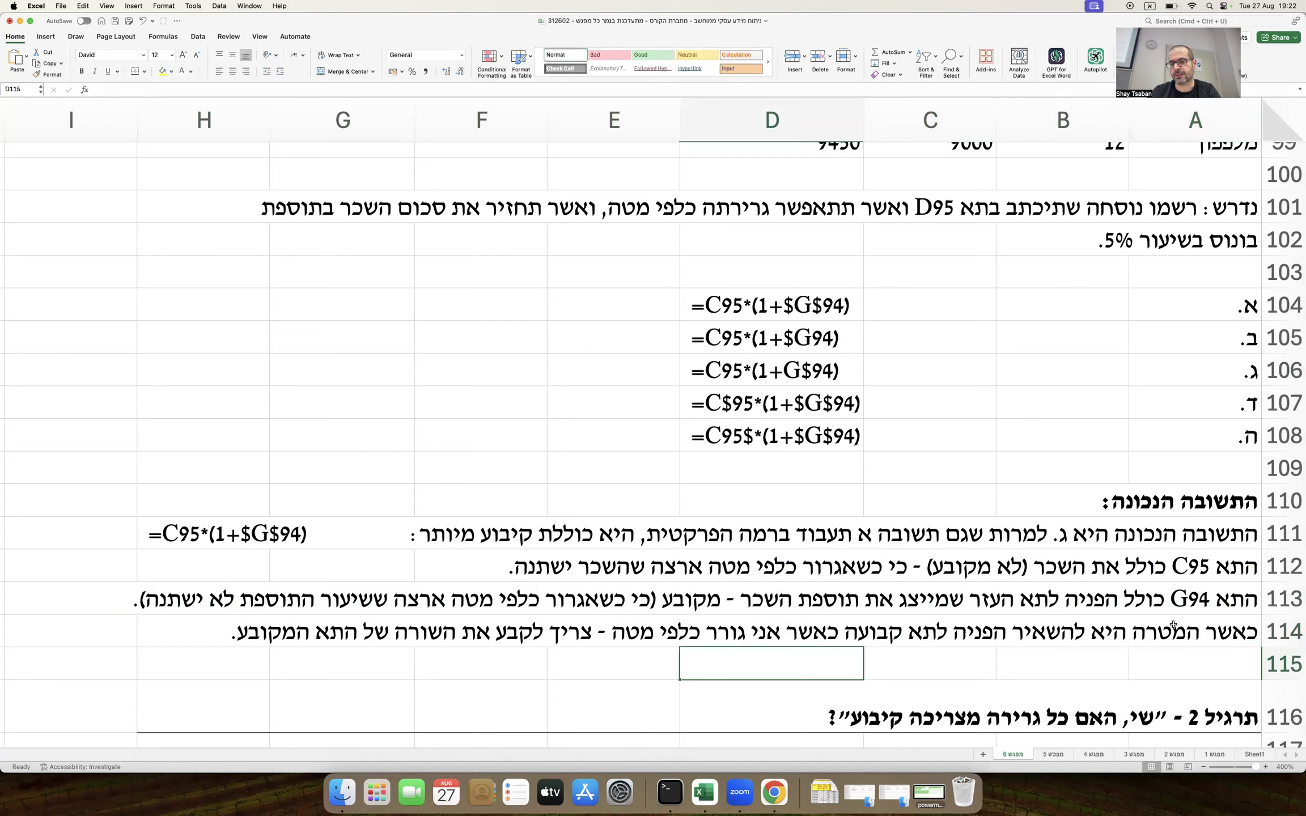
scroll(1171, 624, "up", 2)
scroll(1173, 626, "up", 4)
scroll(1173, 623, "down", 5)
scroll(1173, 624, "up", 1)
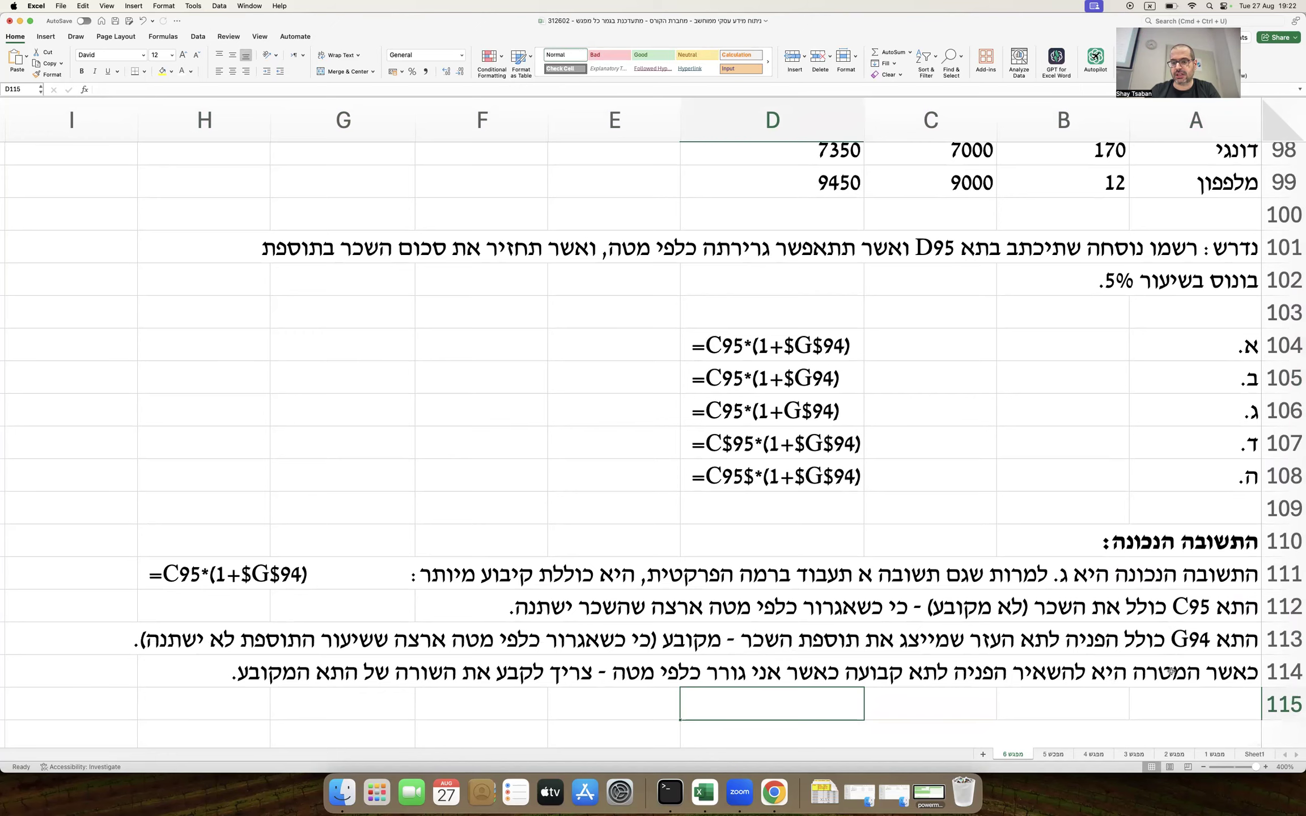
Step: Write in A115 "קיבוע שורה מבוצע על ידי סימון דולר לפני מספר השורה שאליו אני מפנה."
left_click(1169, 697)
scroll(1169, 698, "down", 2)
type("קיבוע שורה מבוצע על ידי סימון דולר לפני מספר השורה שאליו אני מפנה.")
key("Return")
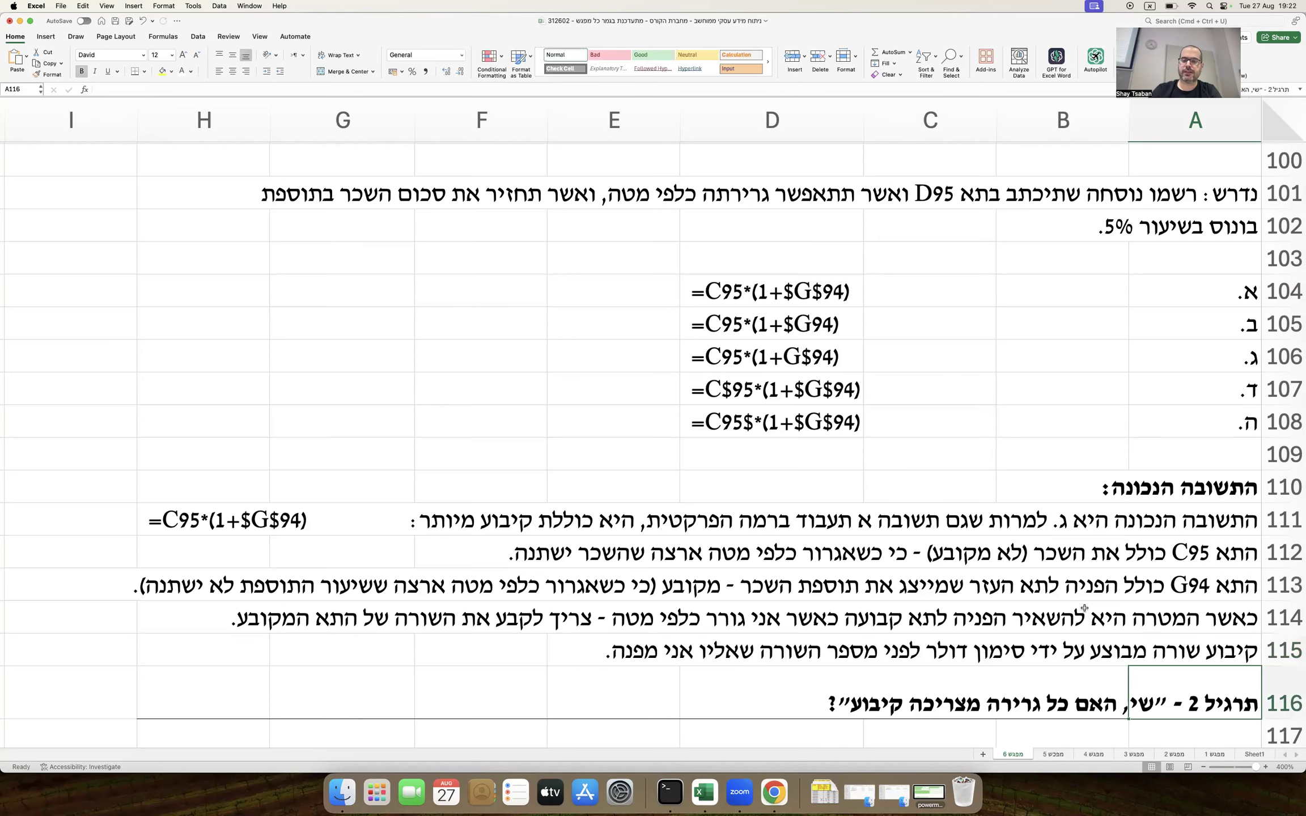
Step: Go to exercise 2, examine its price and bonus data in B121:D126 and the requirement in A128, and select the empty total cell E121
scroll(1085, 608, "down", 1)
scroll(1084, 609, "up", 3)
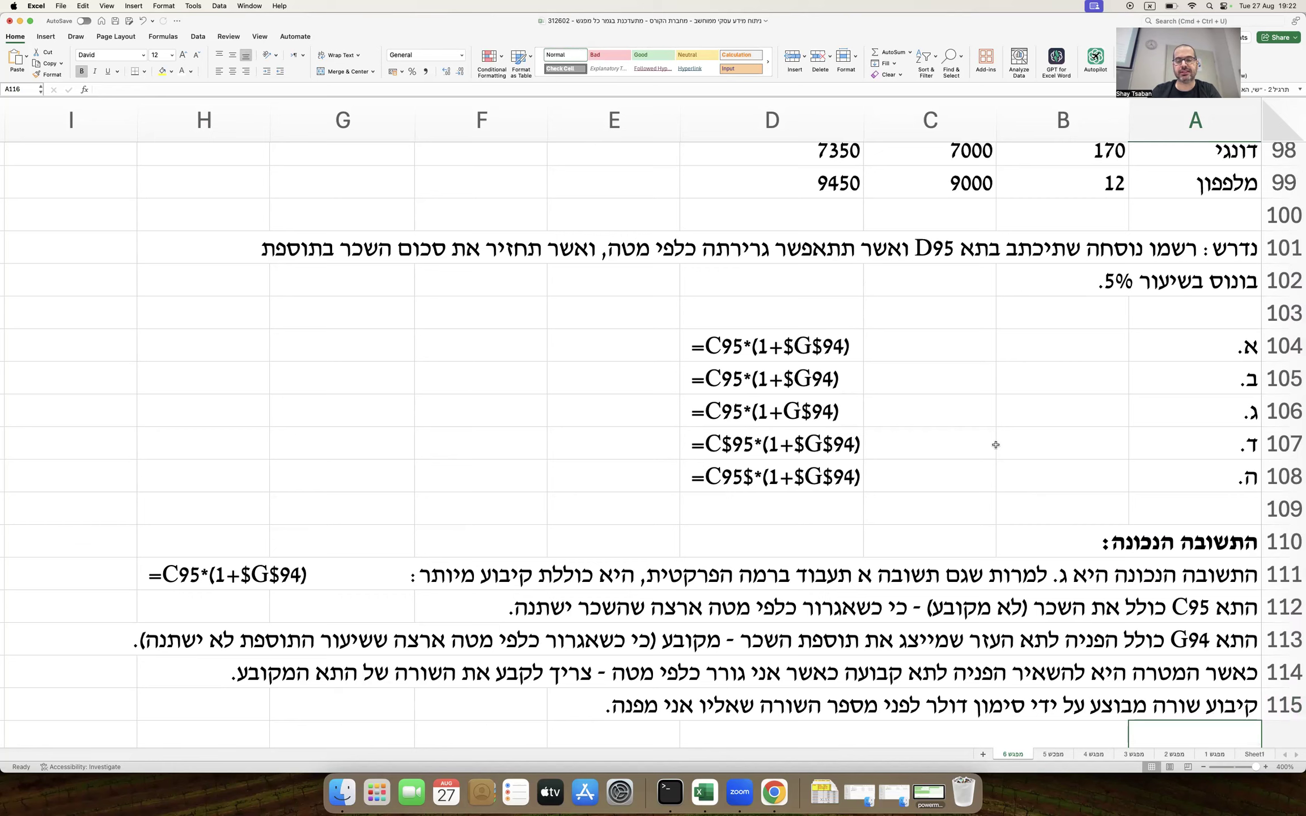
scroll(995, 445, "down", 1)
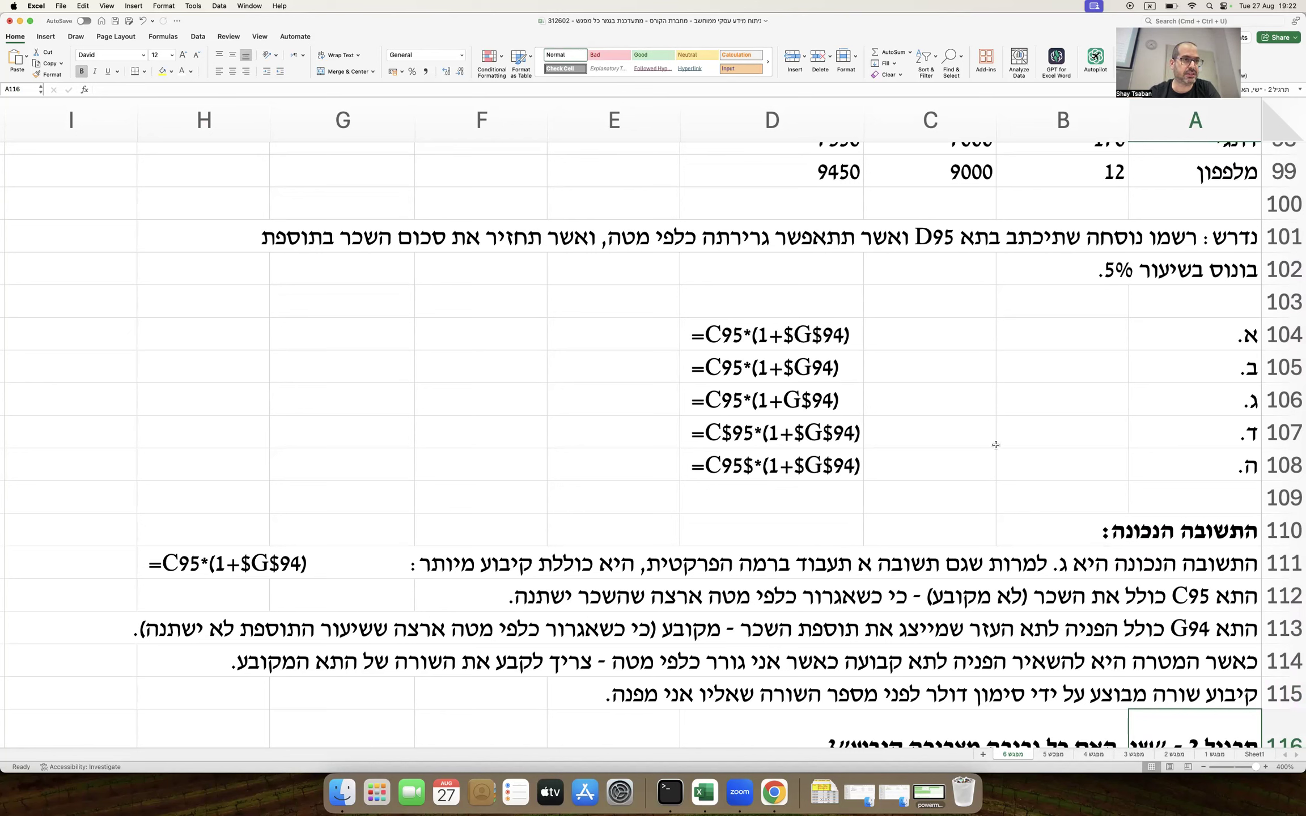
scroll(995, 445, "down", 3)
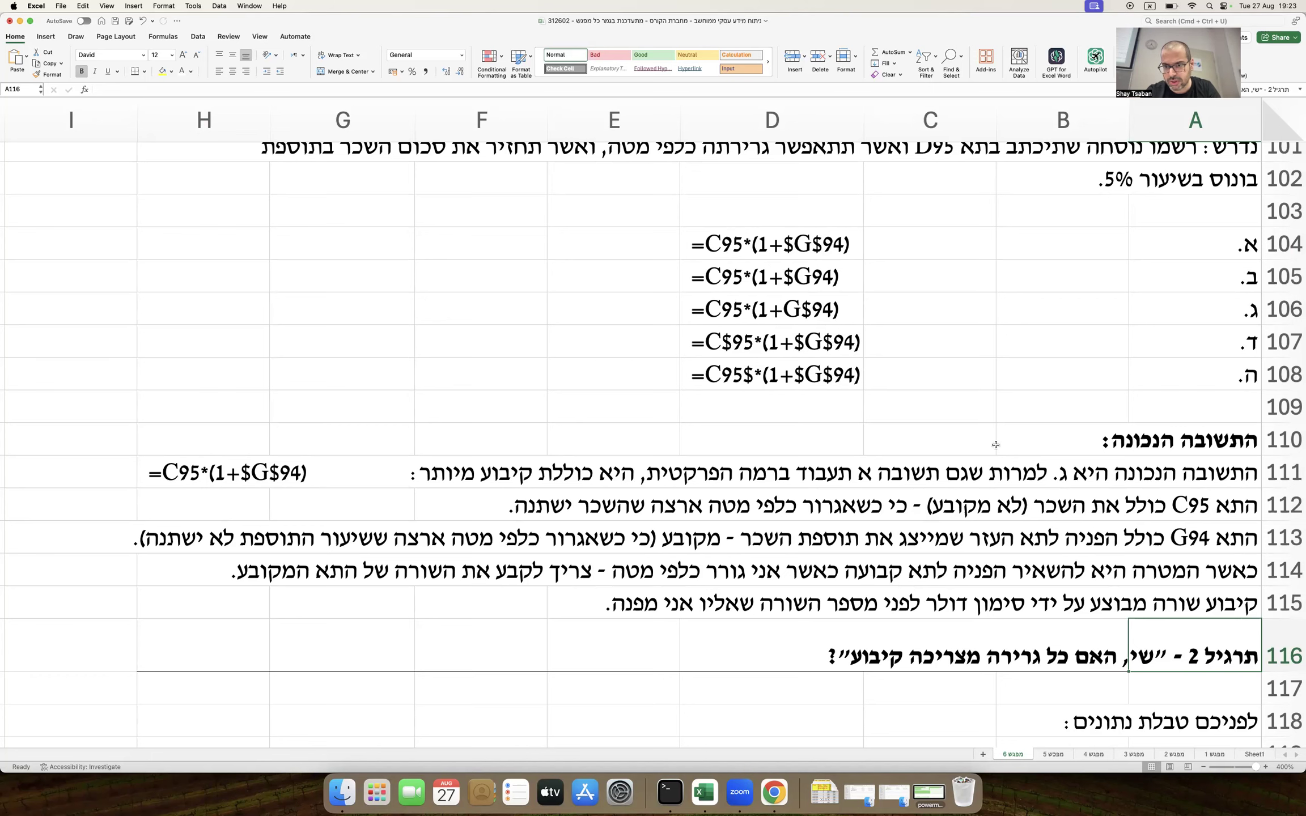
scroll(996, 445, "down", 10)
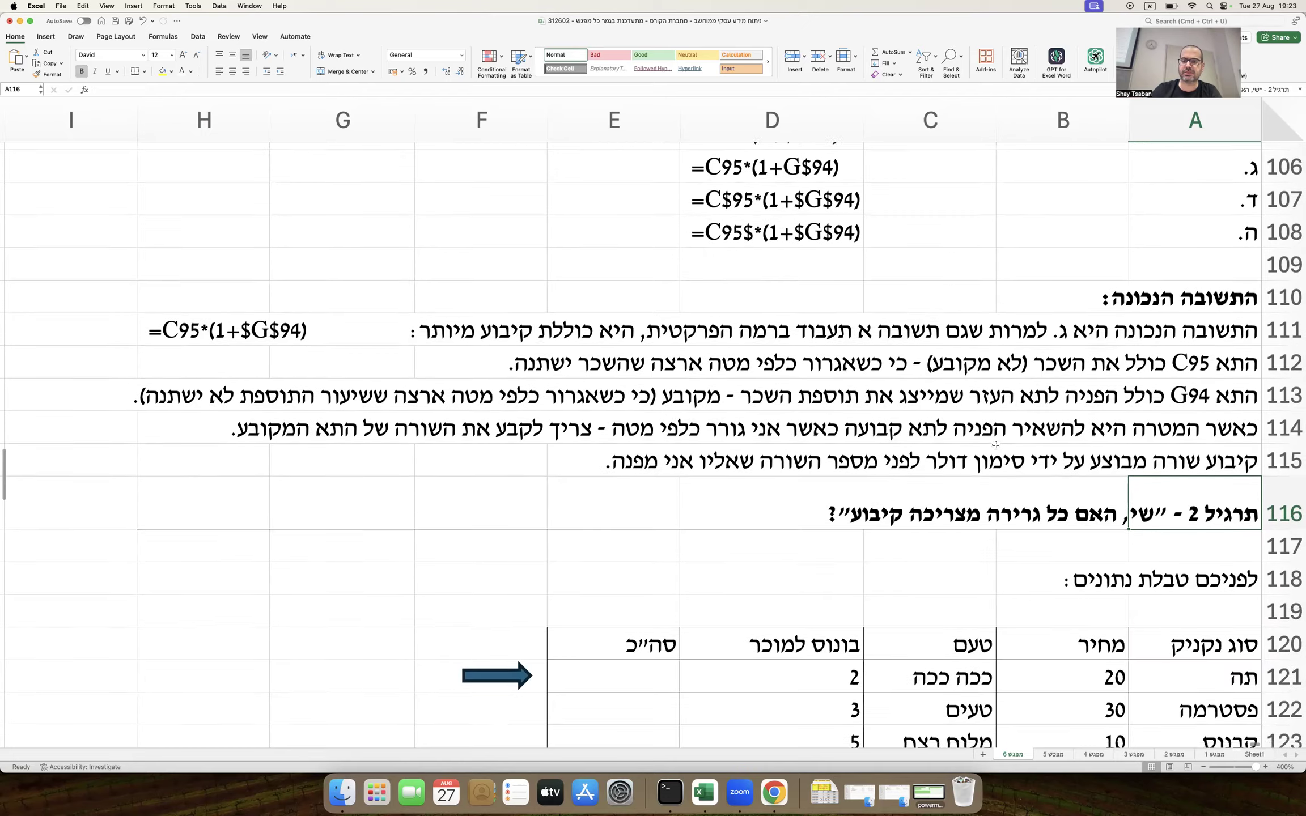
scroll(996, 445, "down", 3)
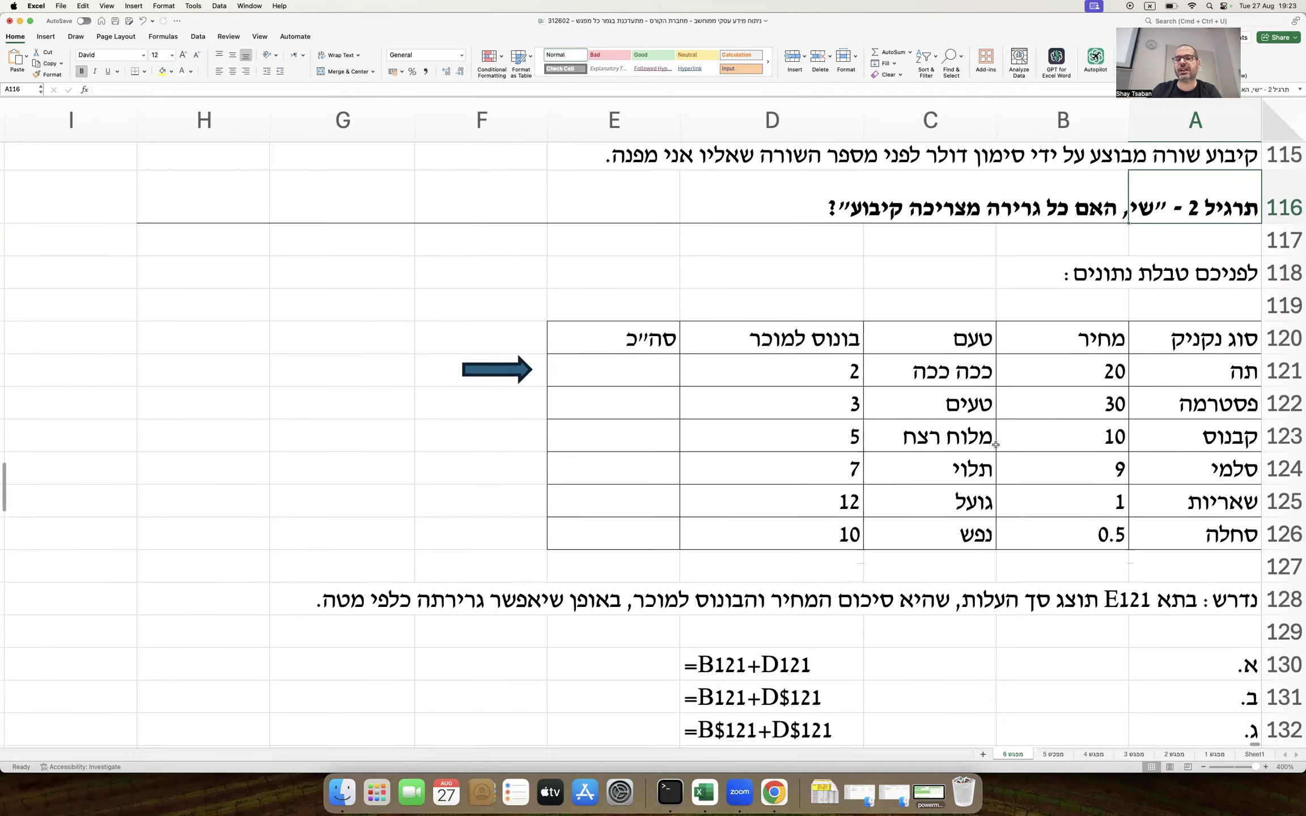
scroll(995, 445, "down", 3)
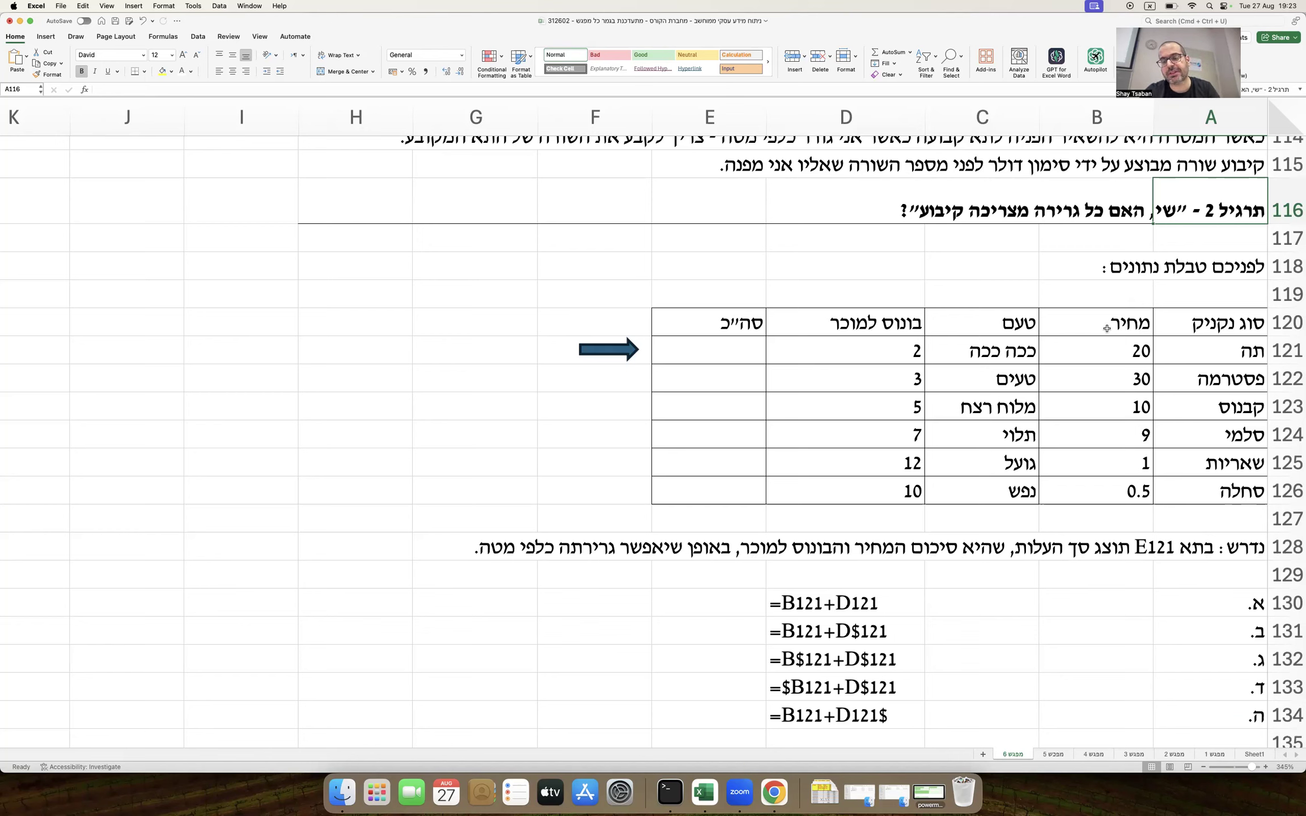
left_click_drag(1111, 357, 885, 492)
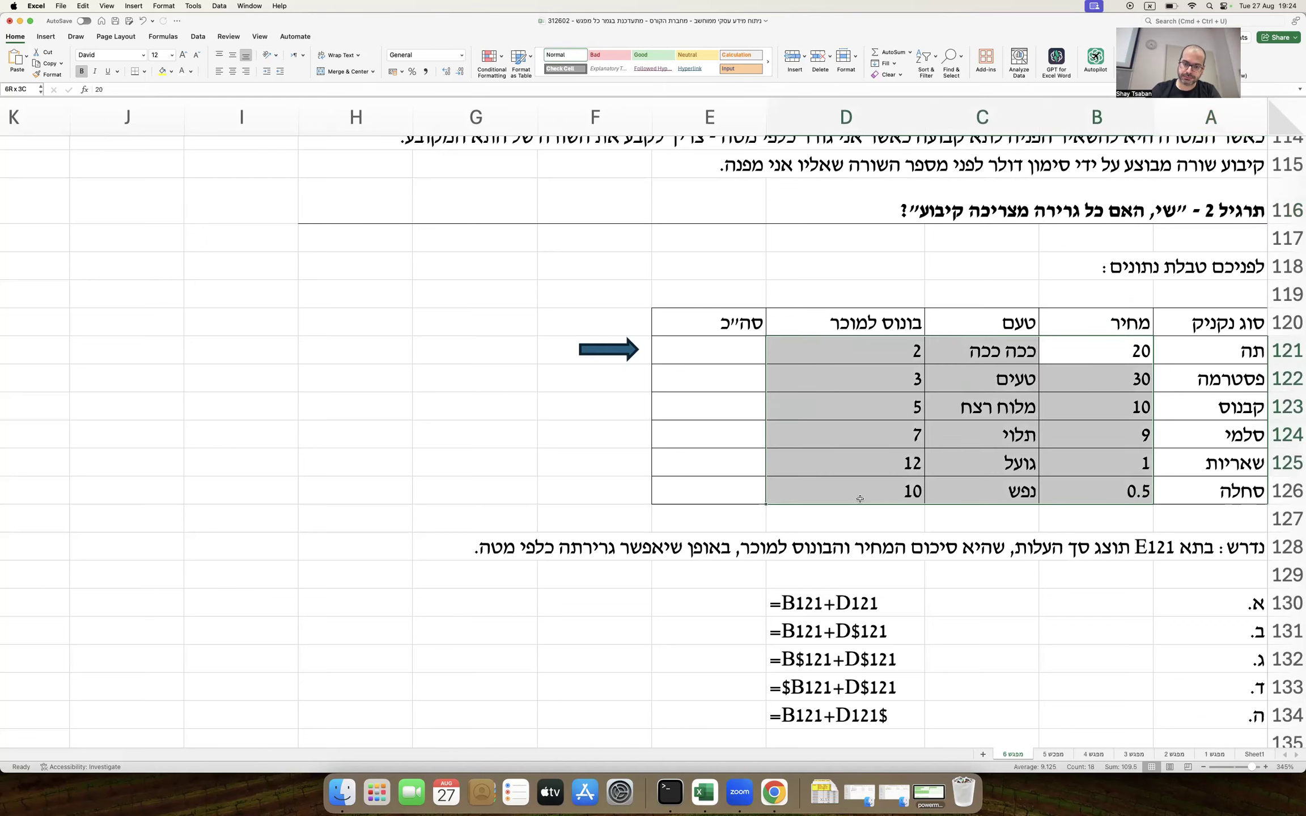
left_click(1196, 543)
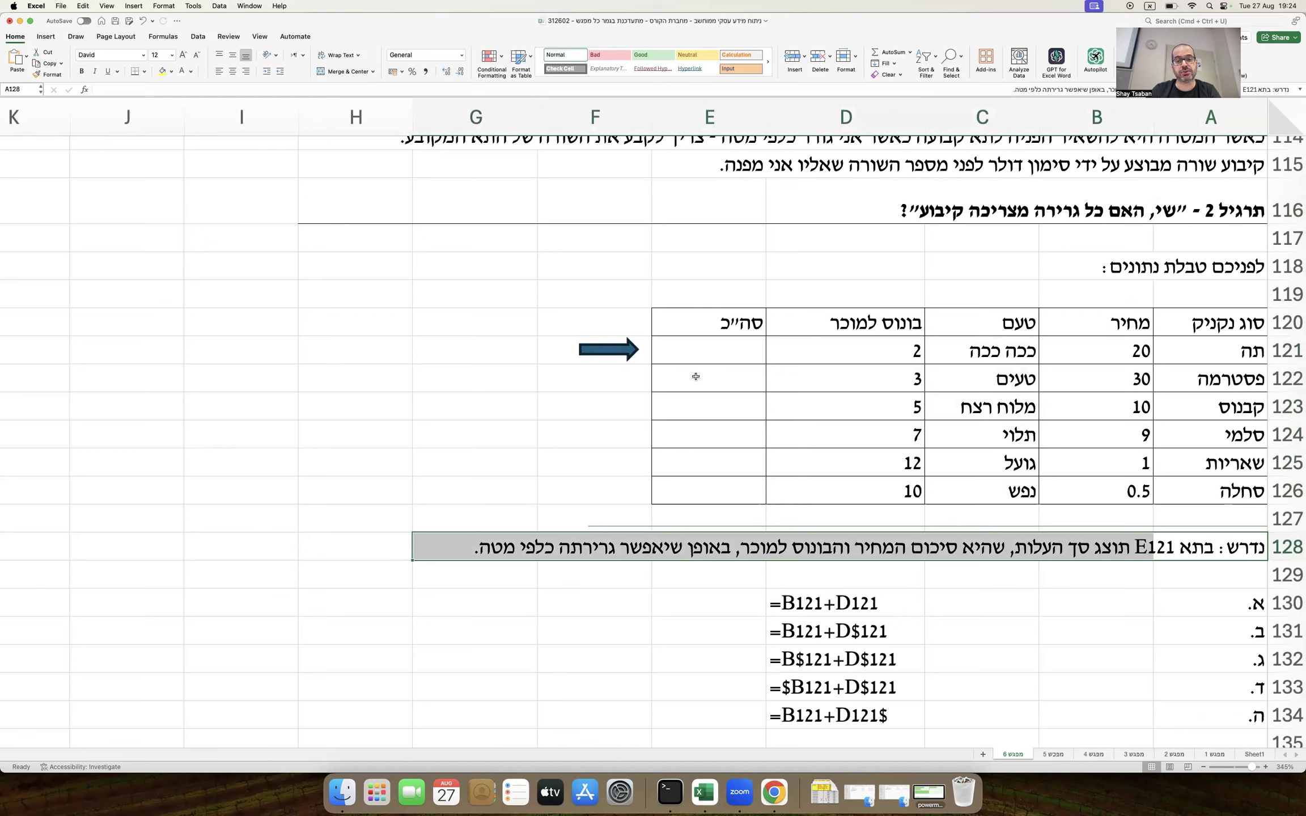
left_click(702, 357)
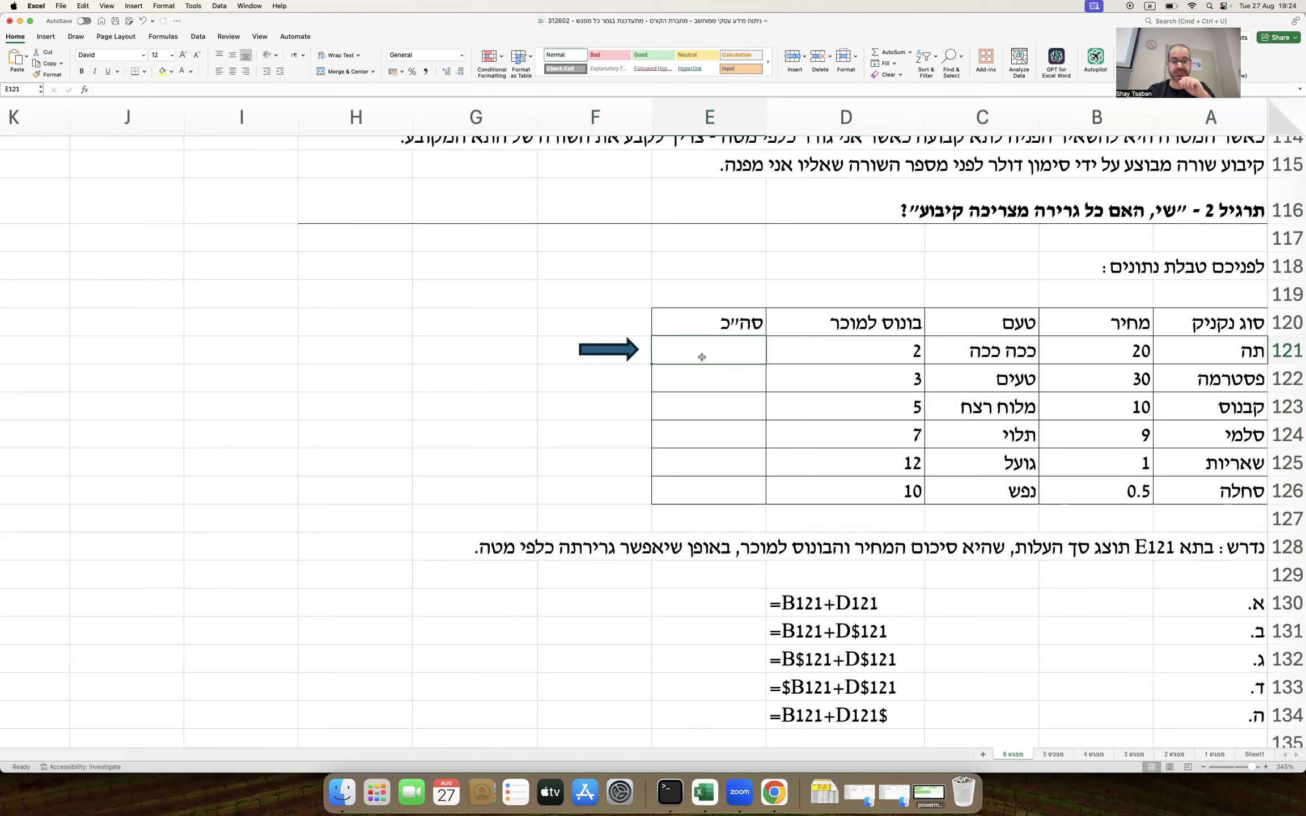
Step: Examine exercise 2's price and bonus cells B121 and D121, the total range E121:E126 and the answer options in D130:D134
left_click(1120, 342)
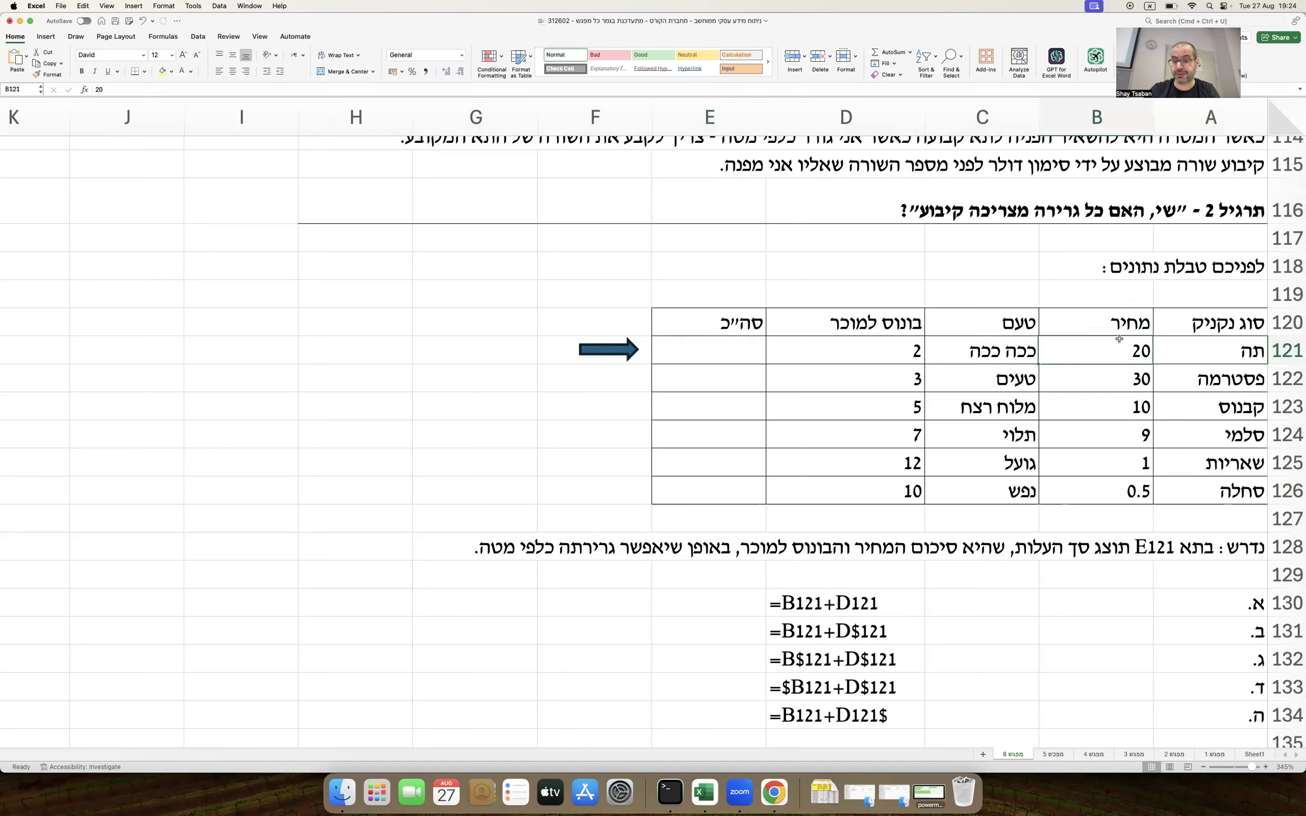
left_click(845, 347, "super")
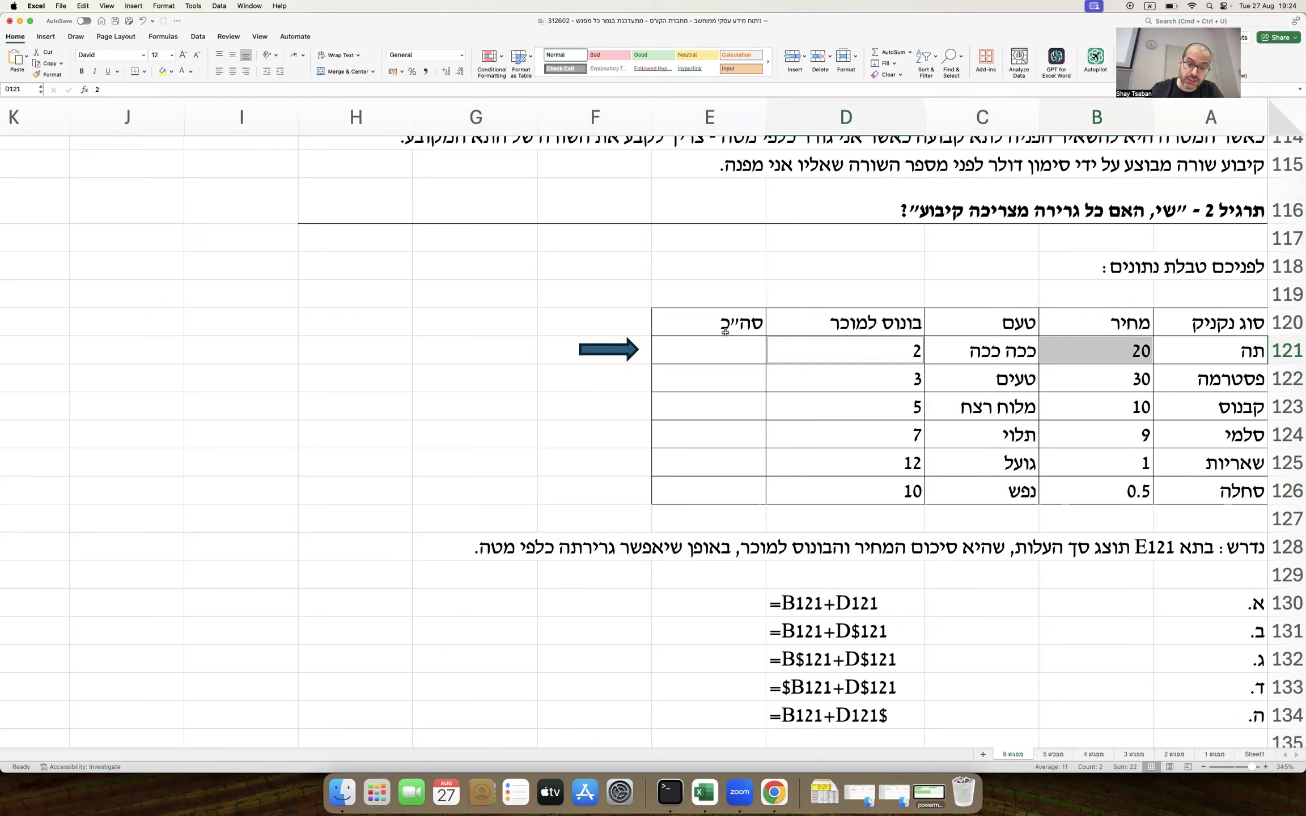
left_click_drag(709, 349, 740, 491)
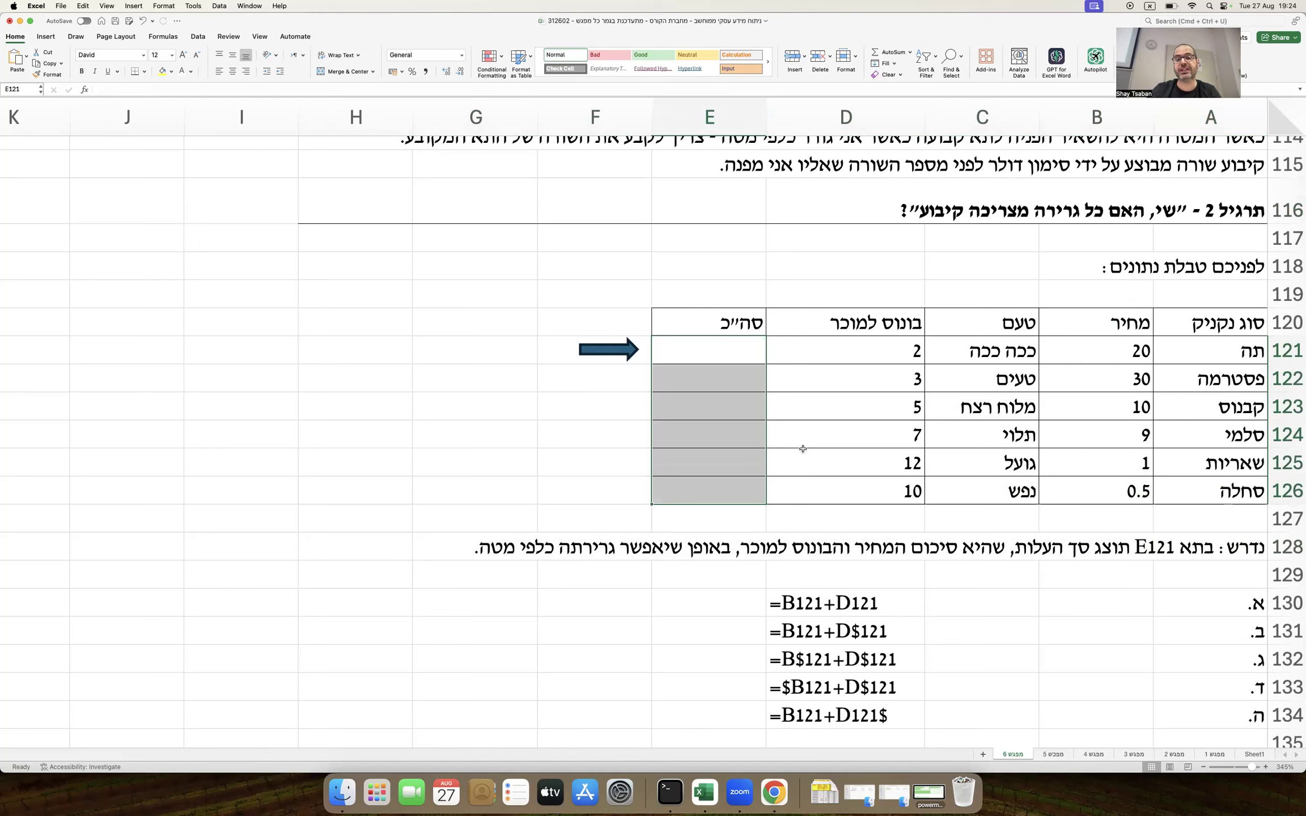
left_click(1092, 354)
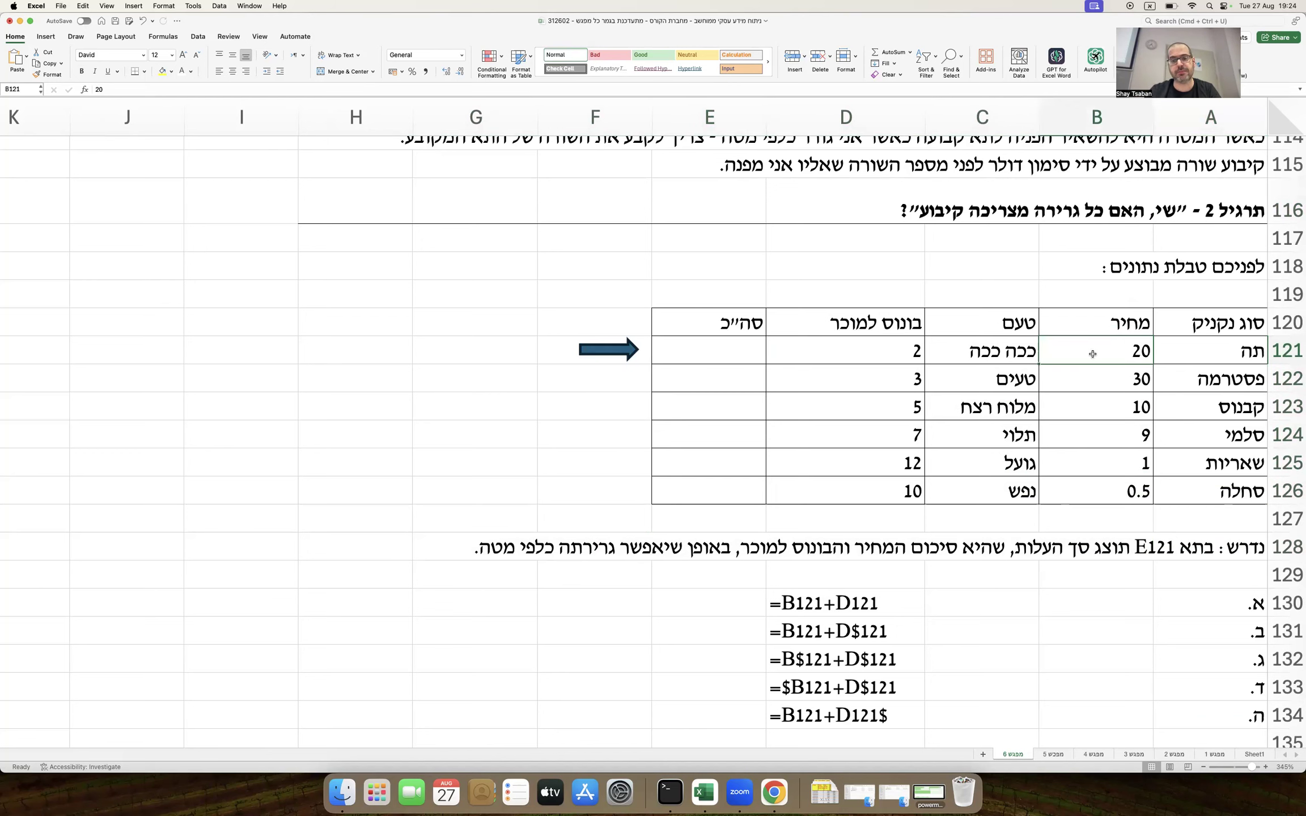
left_click(854, 355, "super")
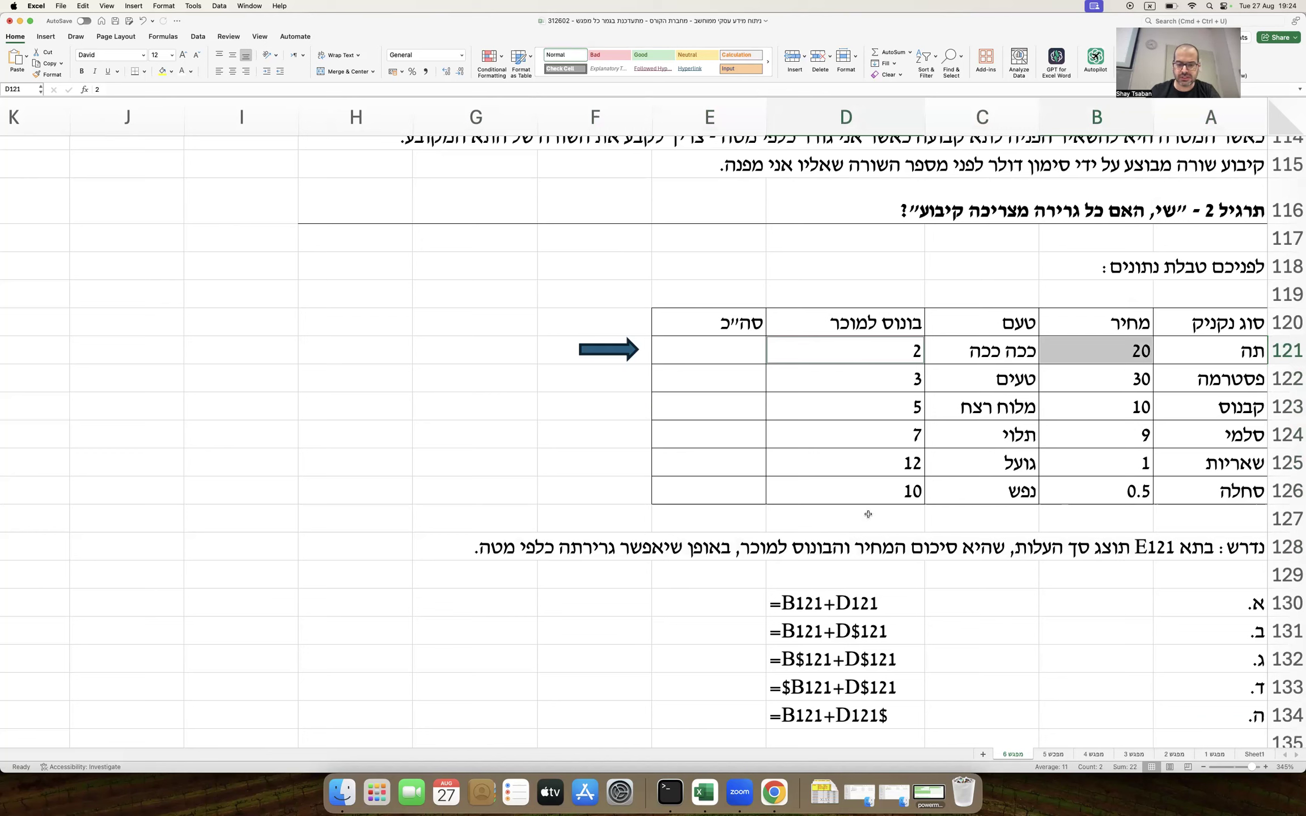
left_click_drag(842, 600, 832, 719)
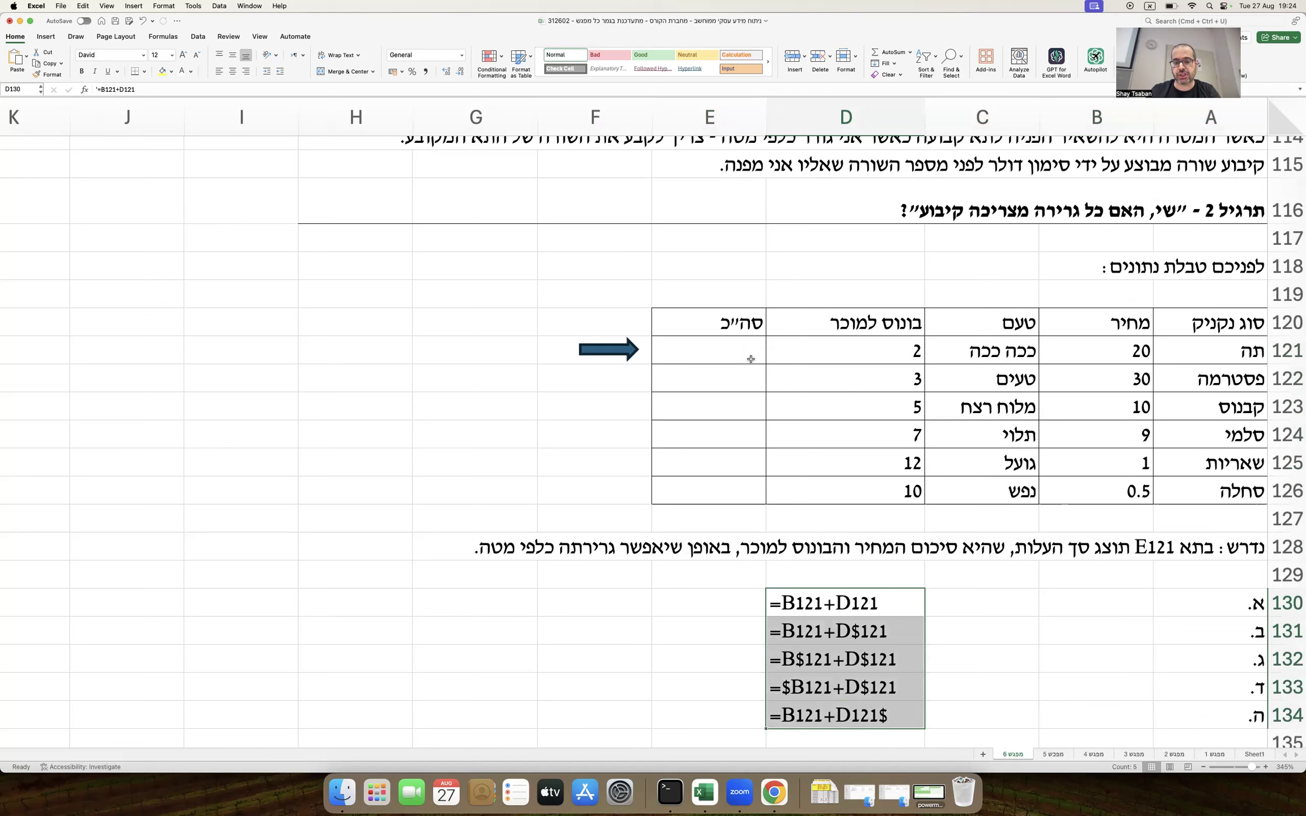
left_click(735, 349)
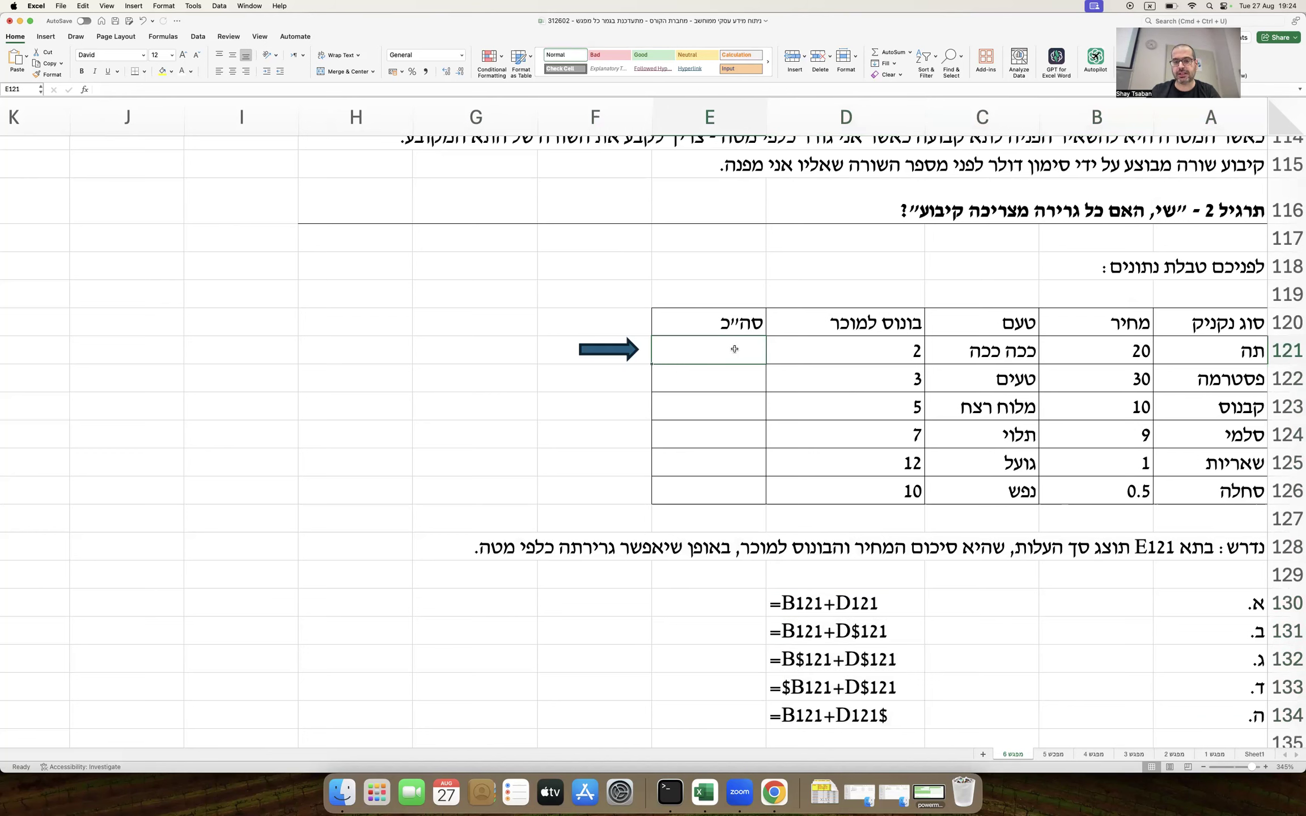
left_click_drag(720, 350, 714, 491)
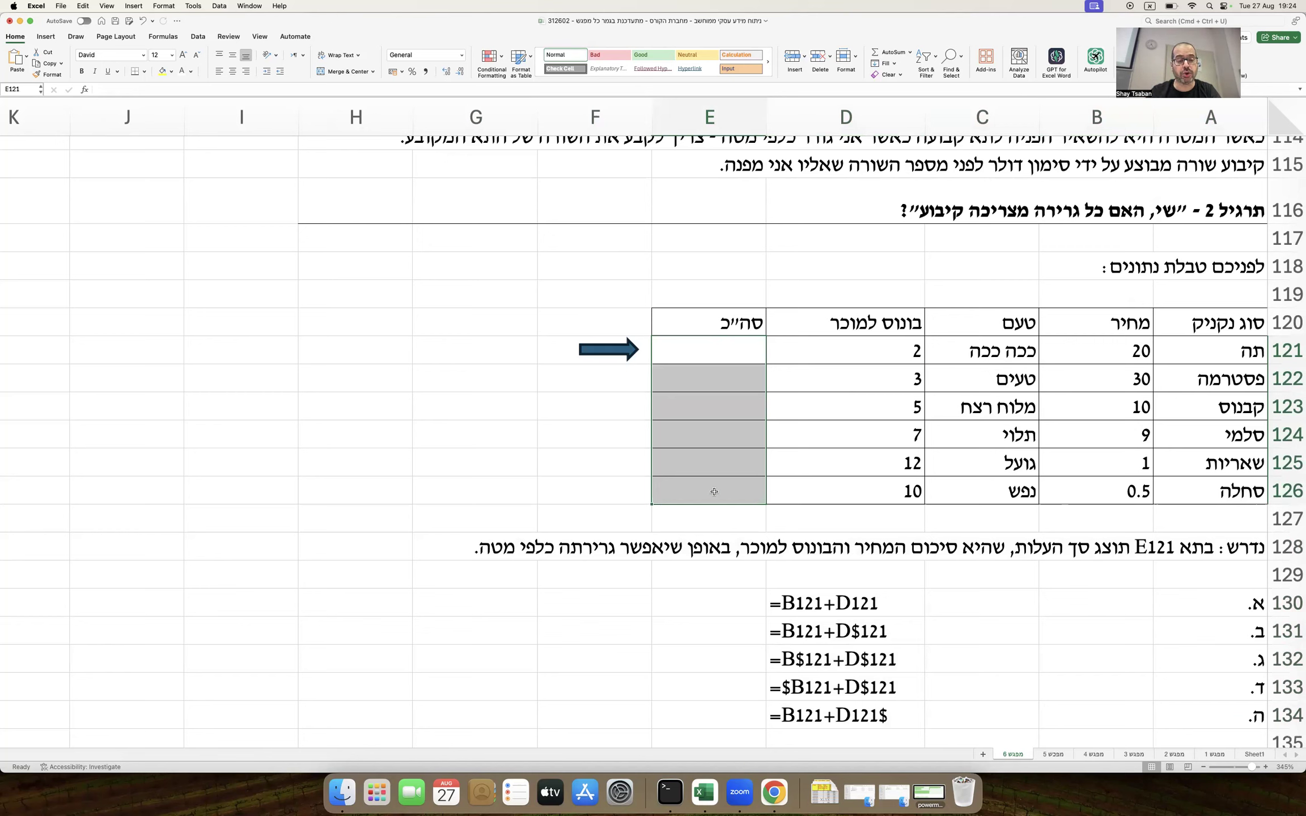
Step: Write in A136 "מתי נבצע קיבוע ($)? רק כאשר מתקיימים שני תנאים מצטברים :"
scroll(714, 492, "down", 4)
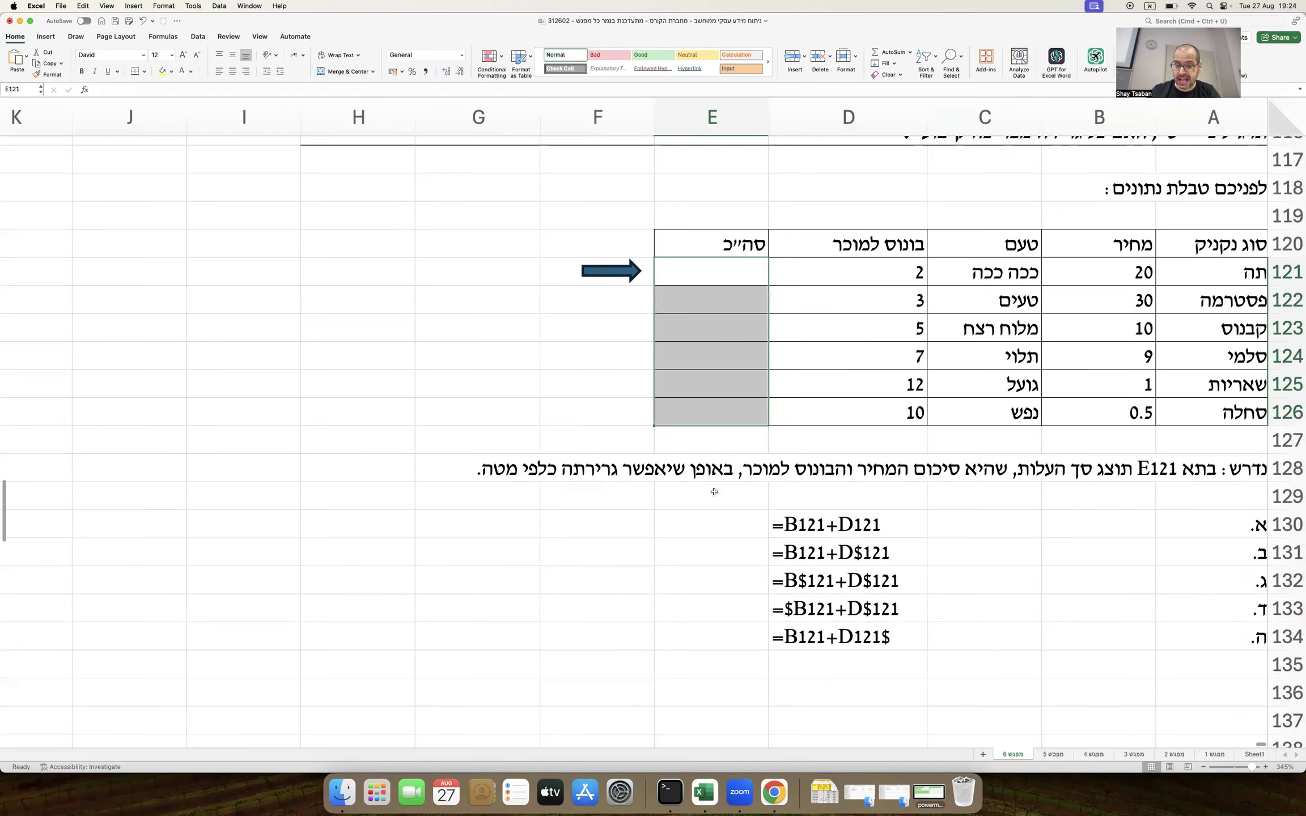
scroll(714, 492, "down", 3)
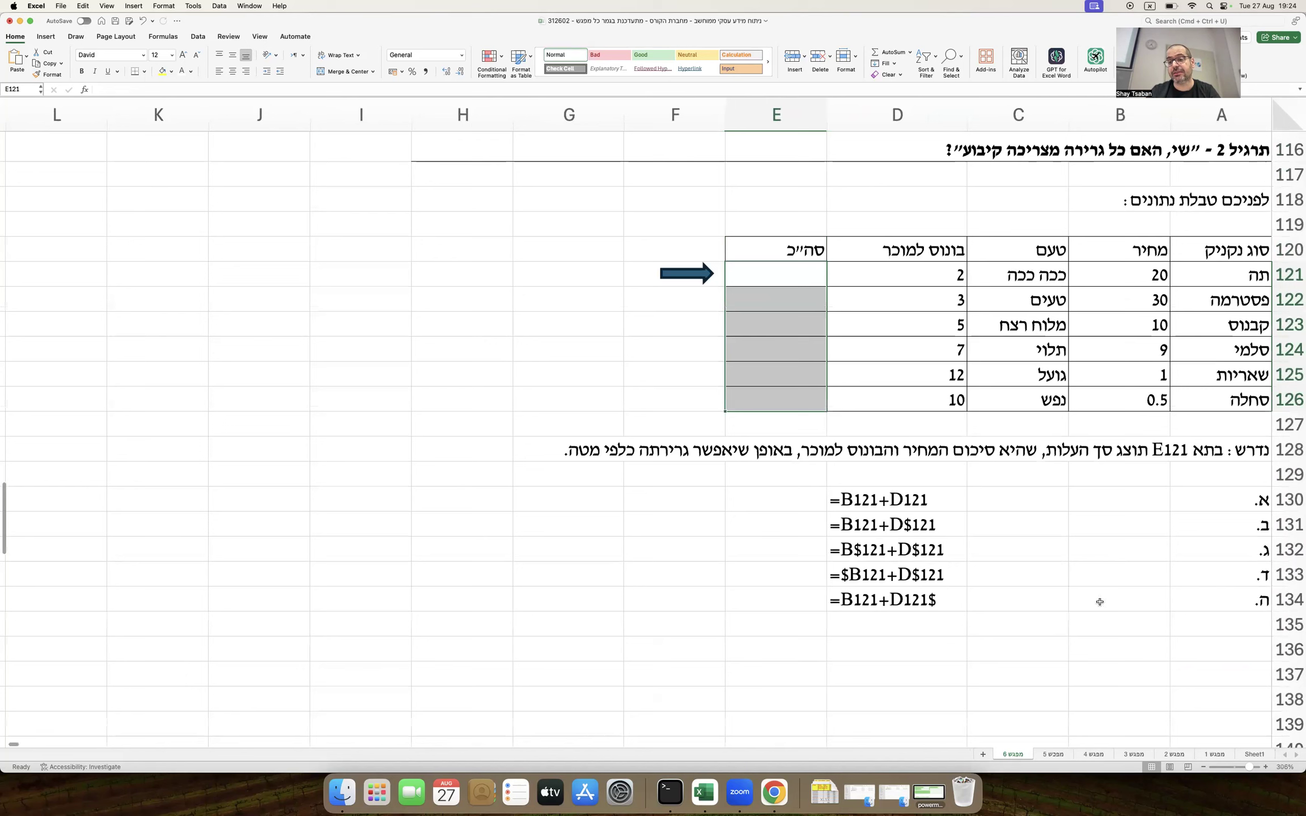
left_click(1186, 649)
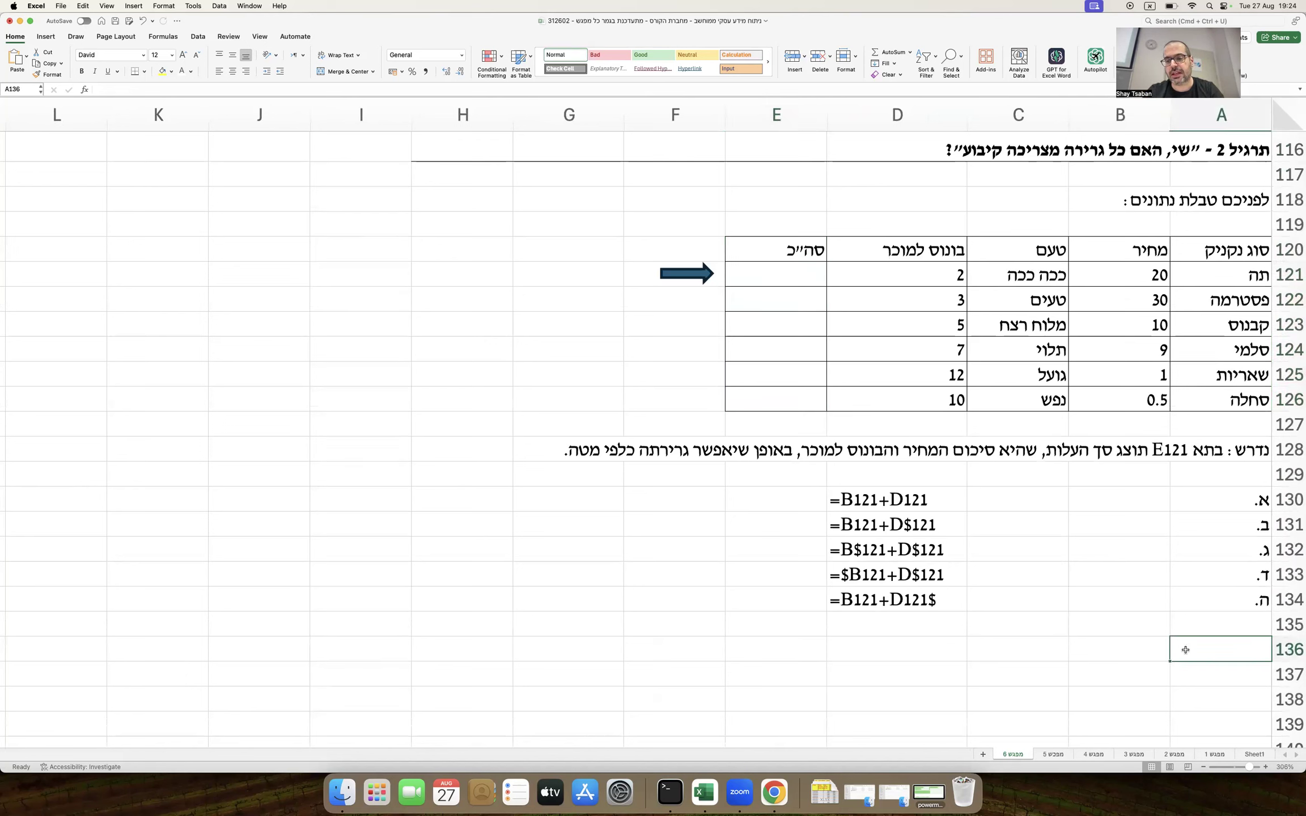
type("מתי נבצע")
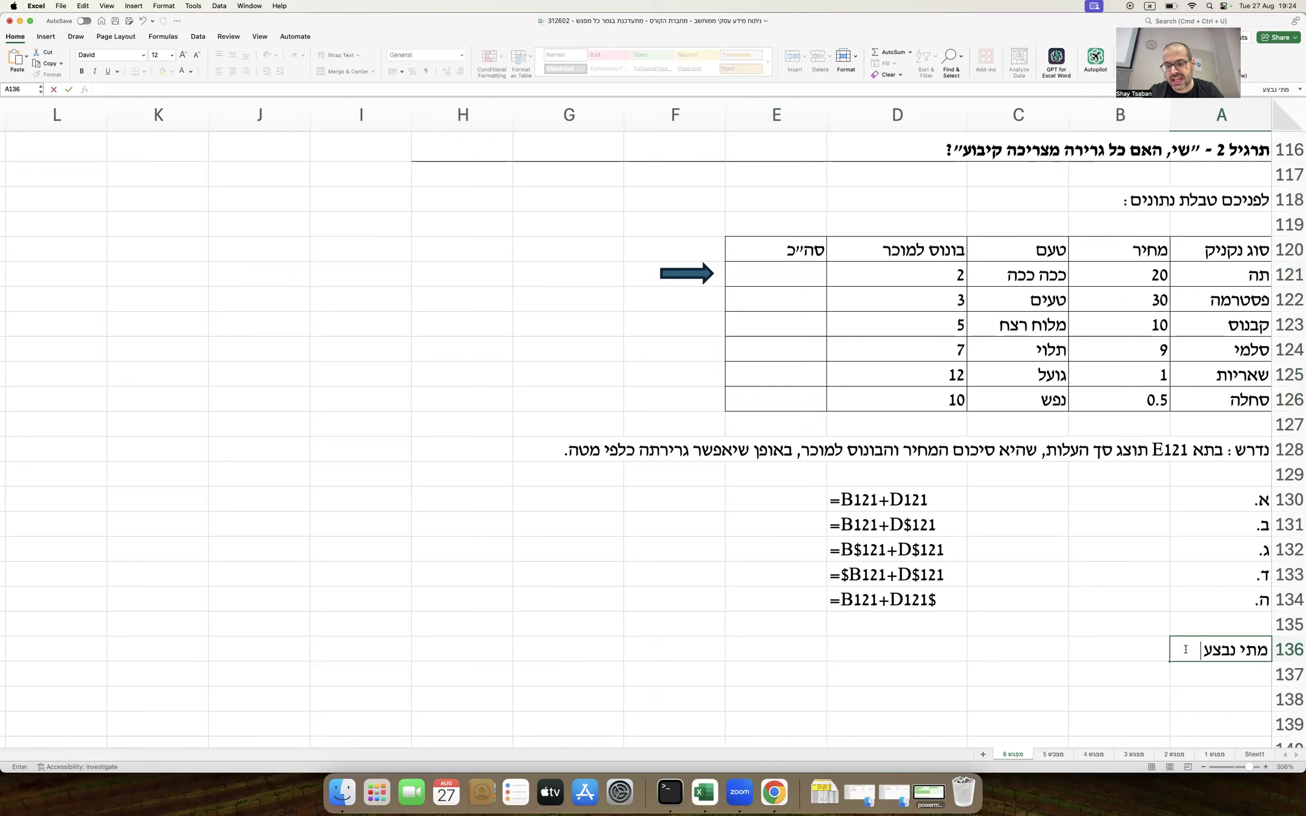
type(" קיבוע (")
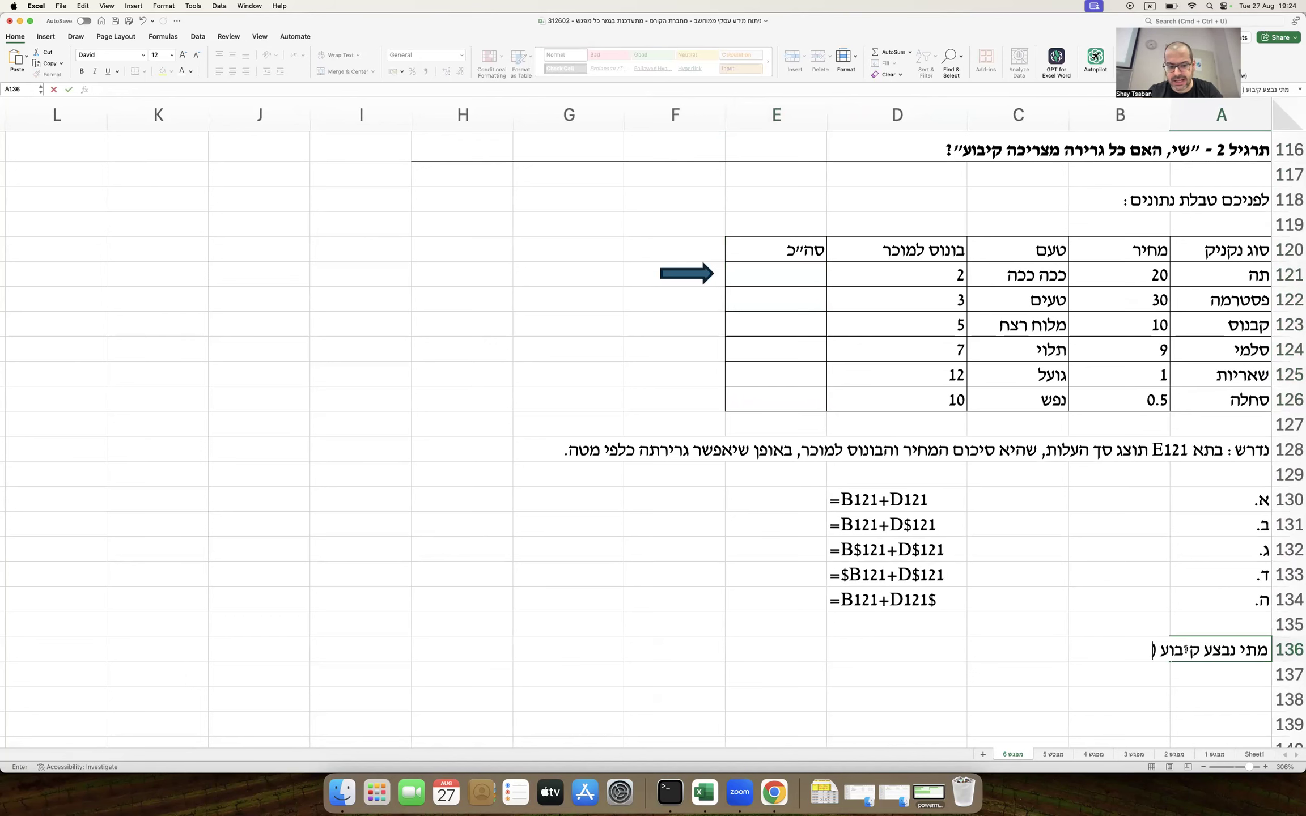
type("$")
key("ctrl+space")
type("9")
key("BackSpace")
type(")")
key("BackSpace")
key("ctrl+space")
type(")?")
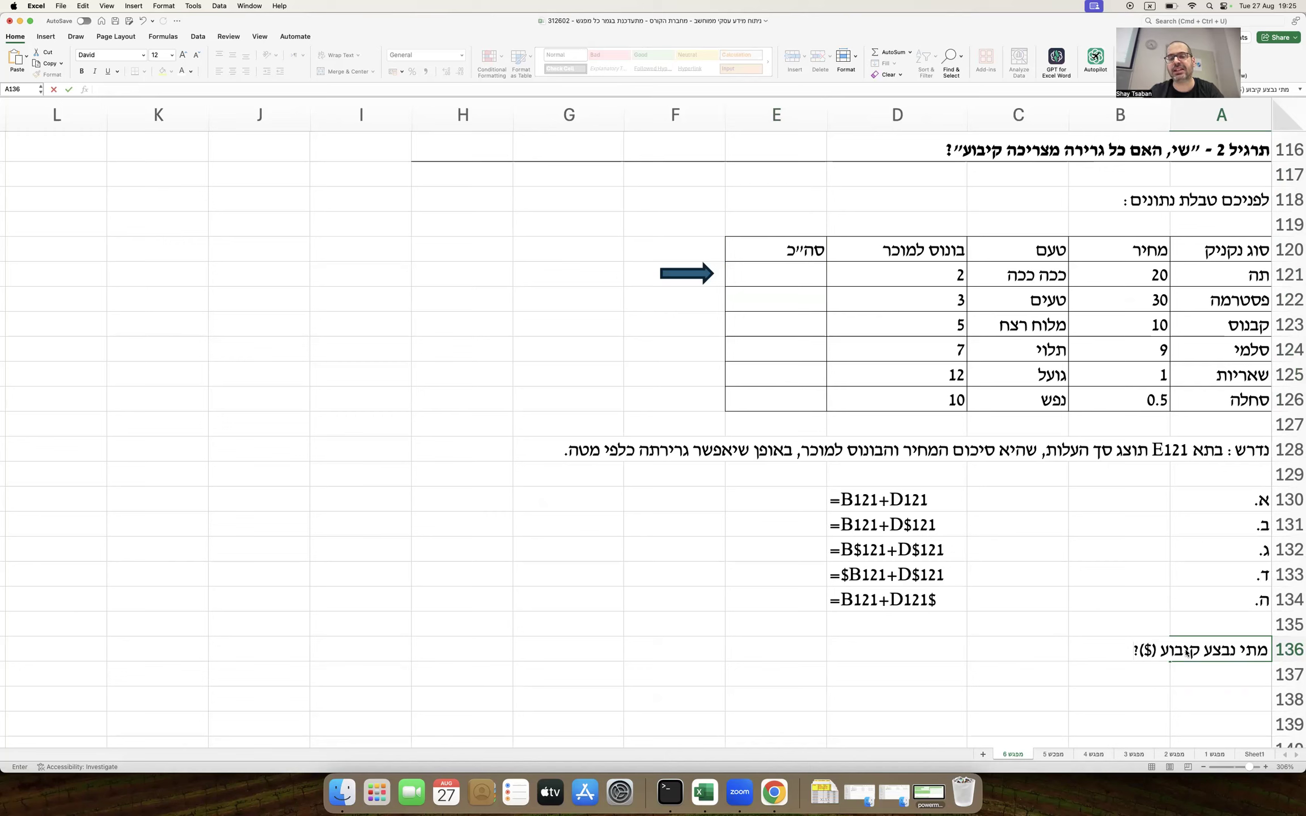
type(" רק כאש")
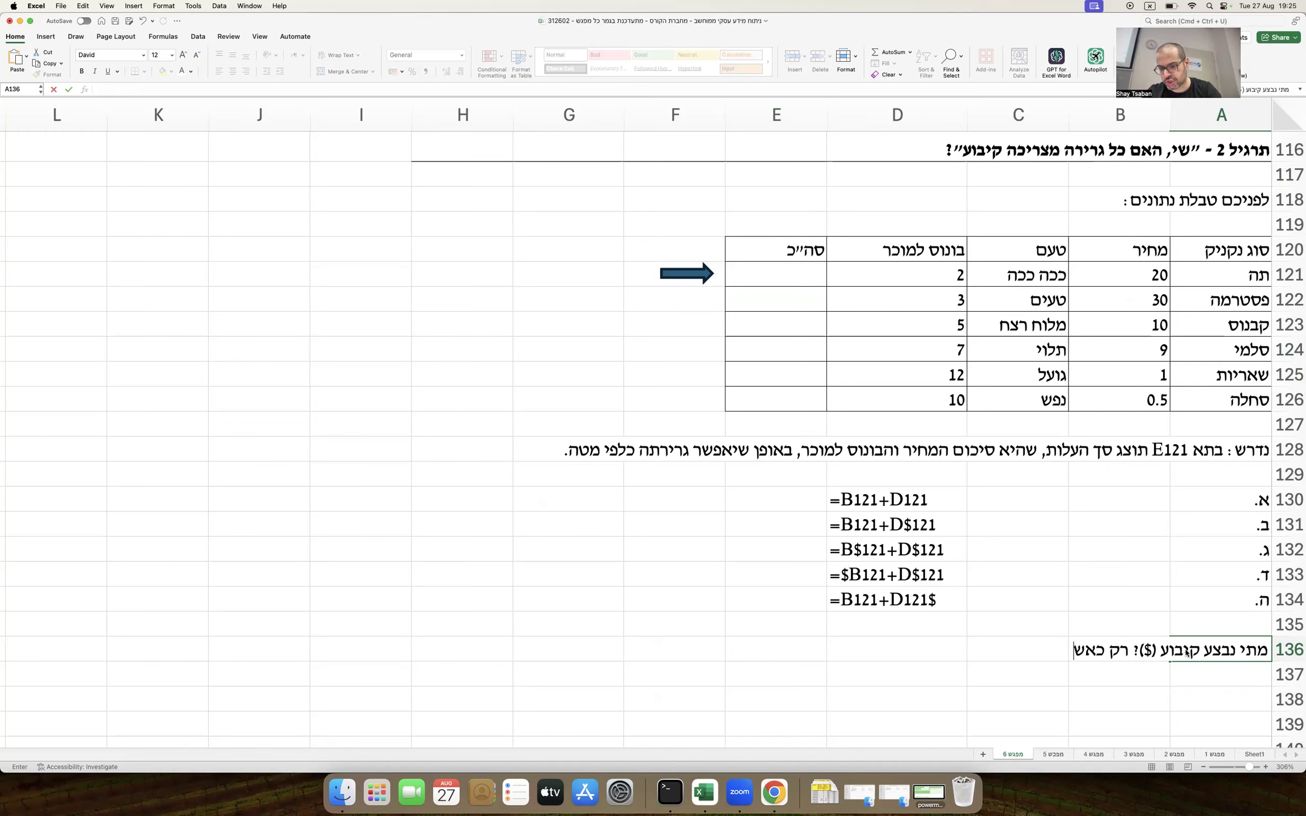
type("ר מתקיימים שני תנ")
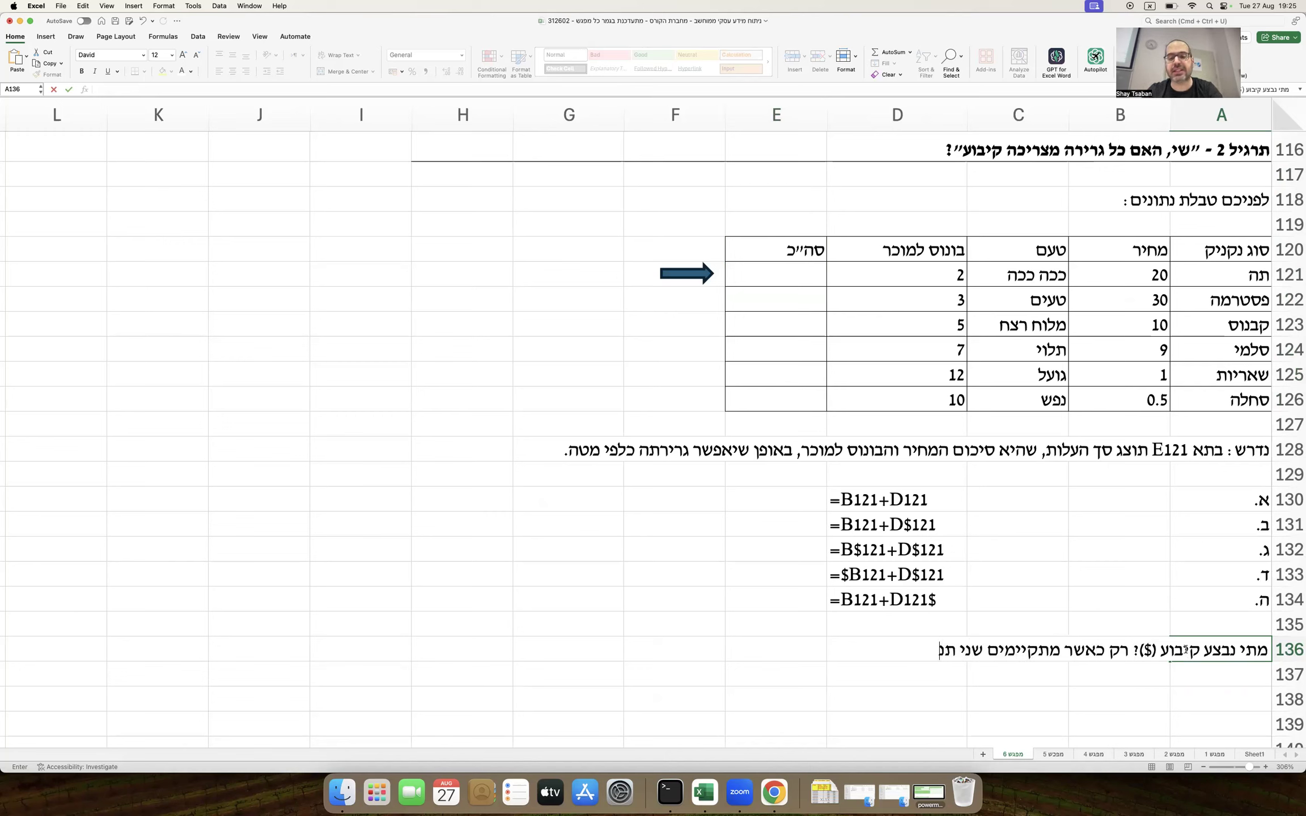
type("אים מצטברים :")
key("Return")
Step: Write in A137 the first condition, "תנאי 1 : גוררים / משכפלים את הנוסחה."
type("תנאי 1 : גוררים.")
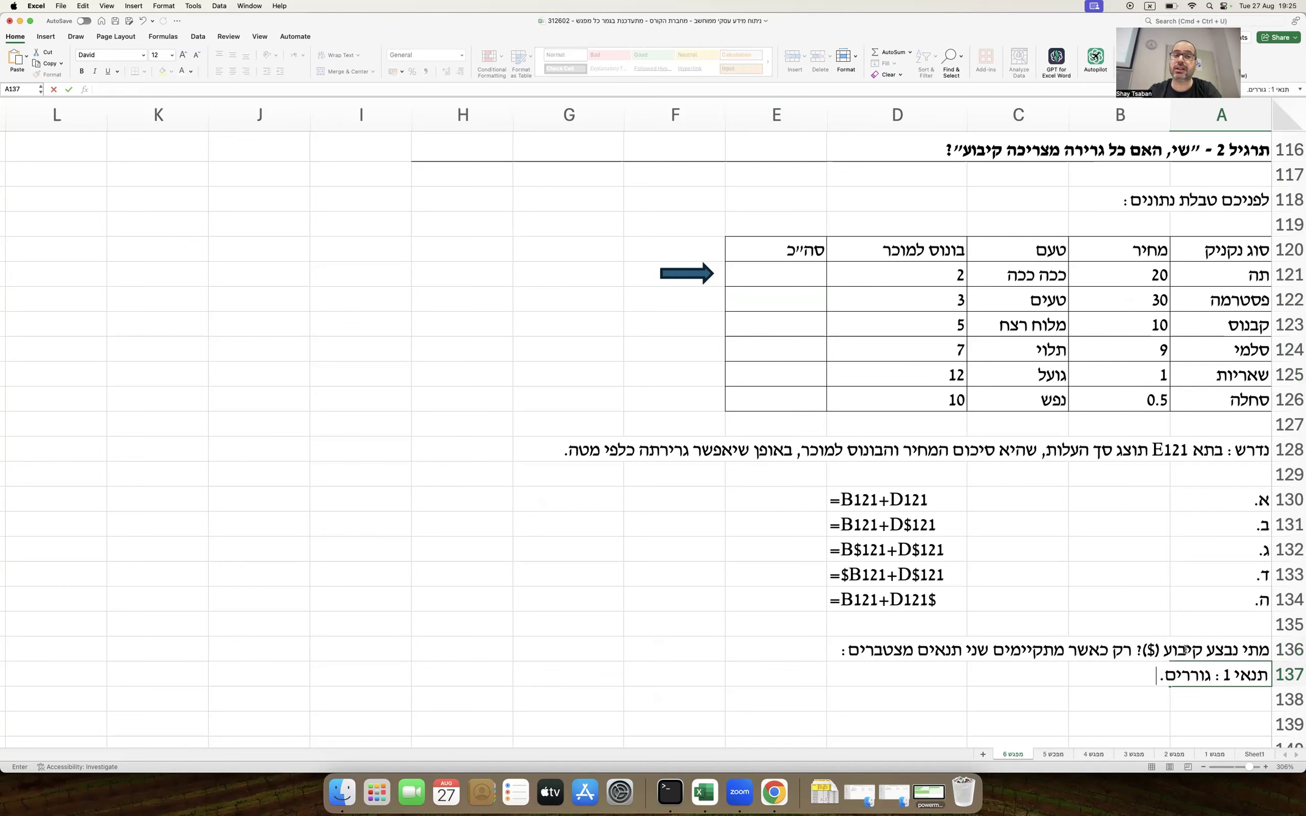
key("BackSpace")
type("/")
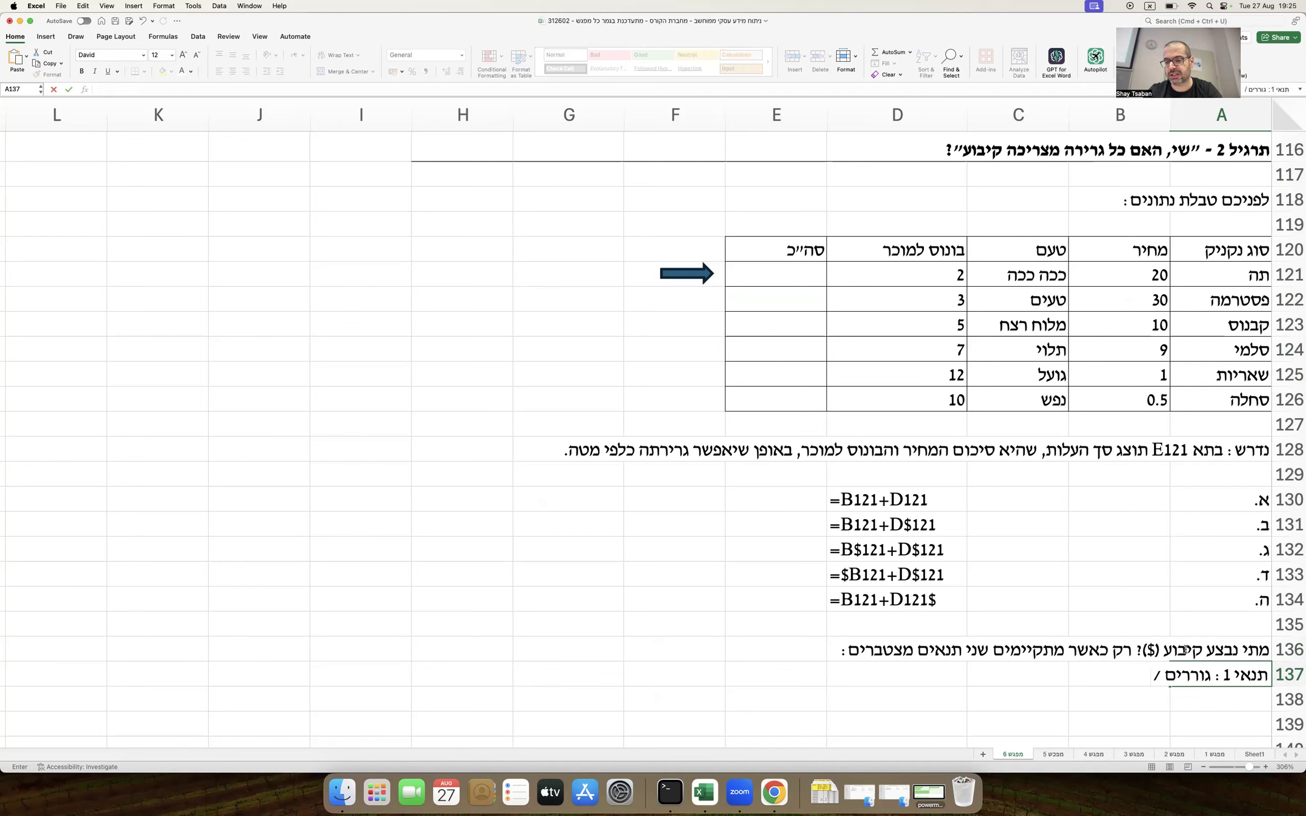
type(" משכפלים את הנוסחה.")
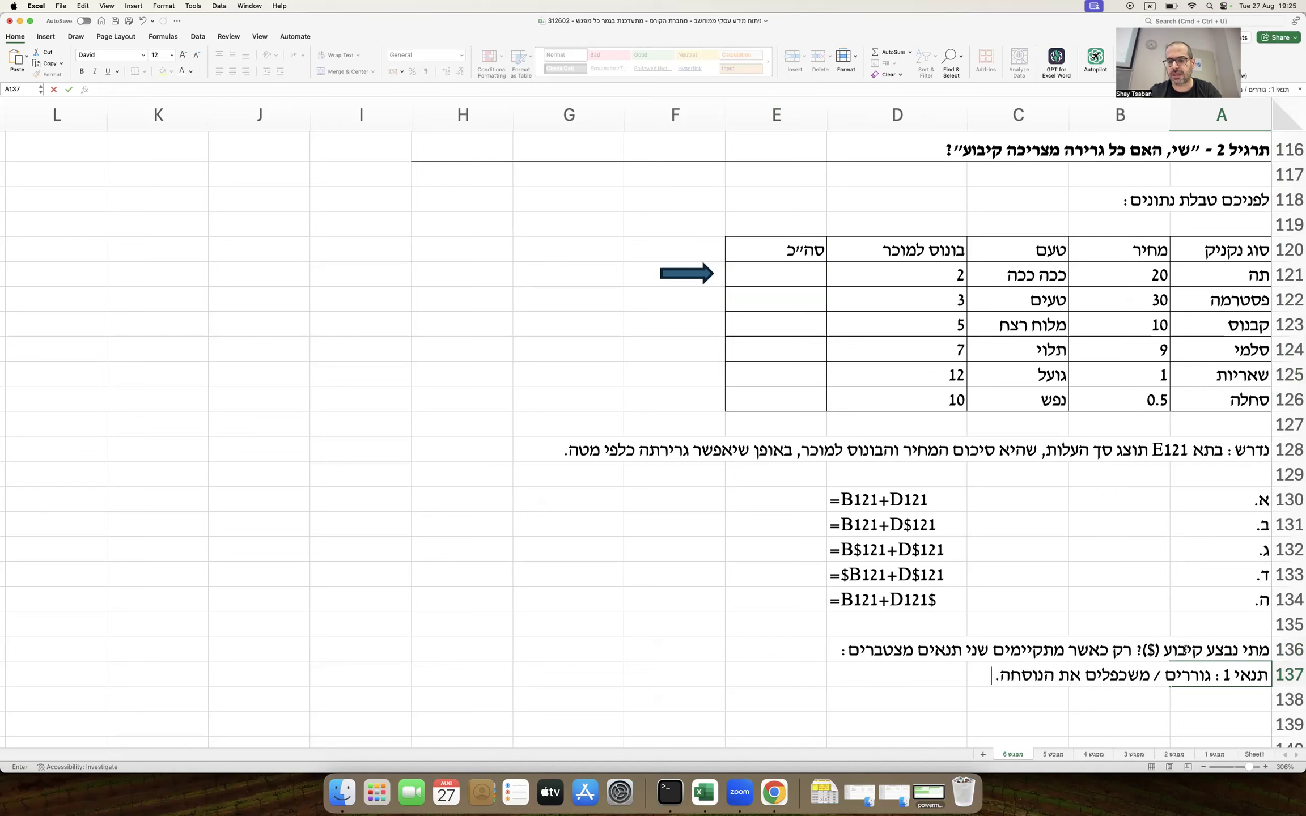
key("Return")
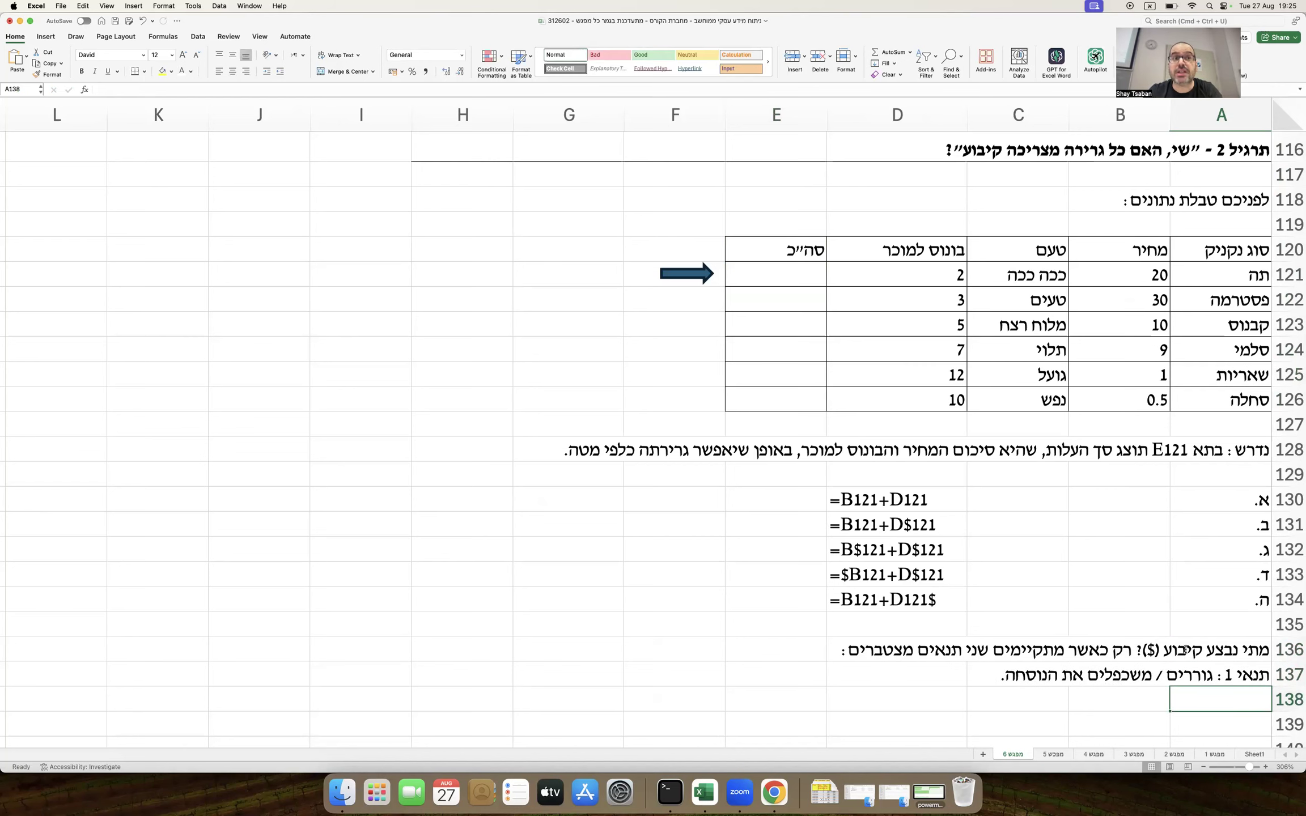
Step: Write in A138 "תנאי 2 : כאשר הפניה לתא אחד או יותר בנוסחה צריכה להשאר קבועה למרות הגרירה."
type("תנאי 2")
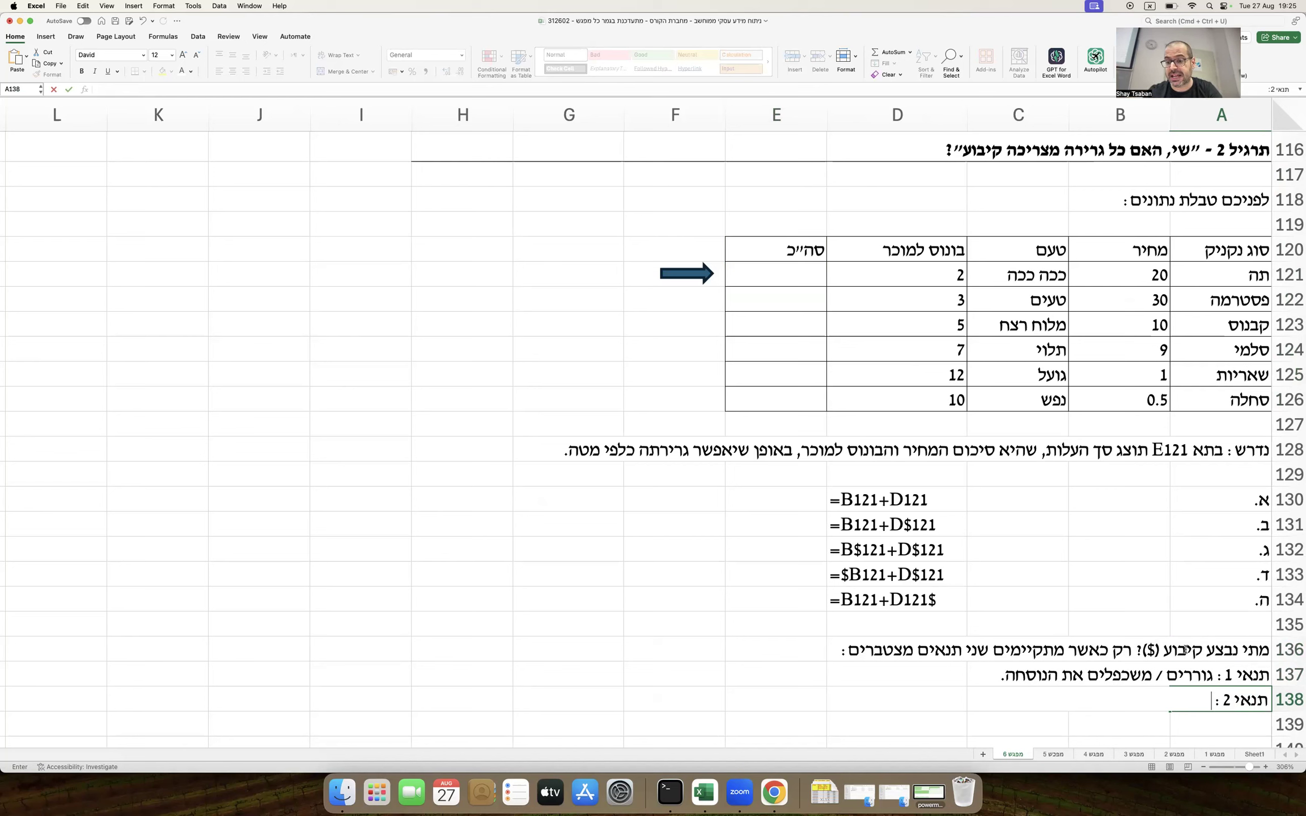
type(": כאשר")
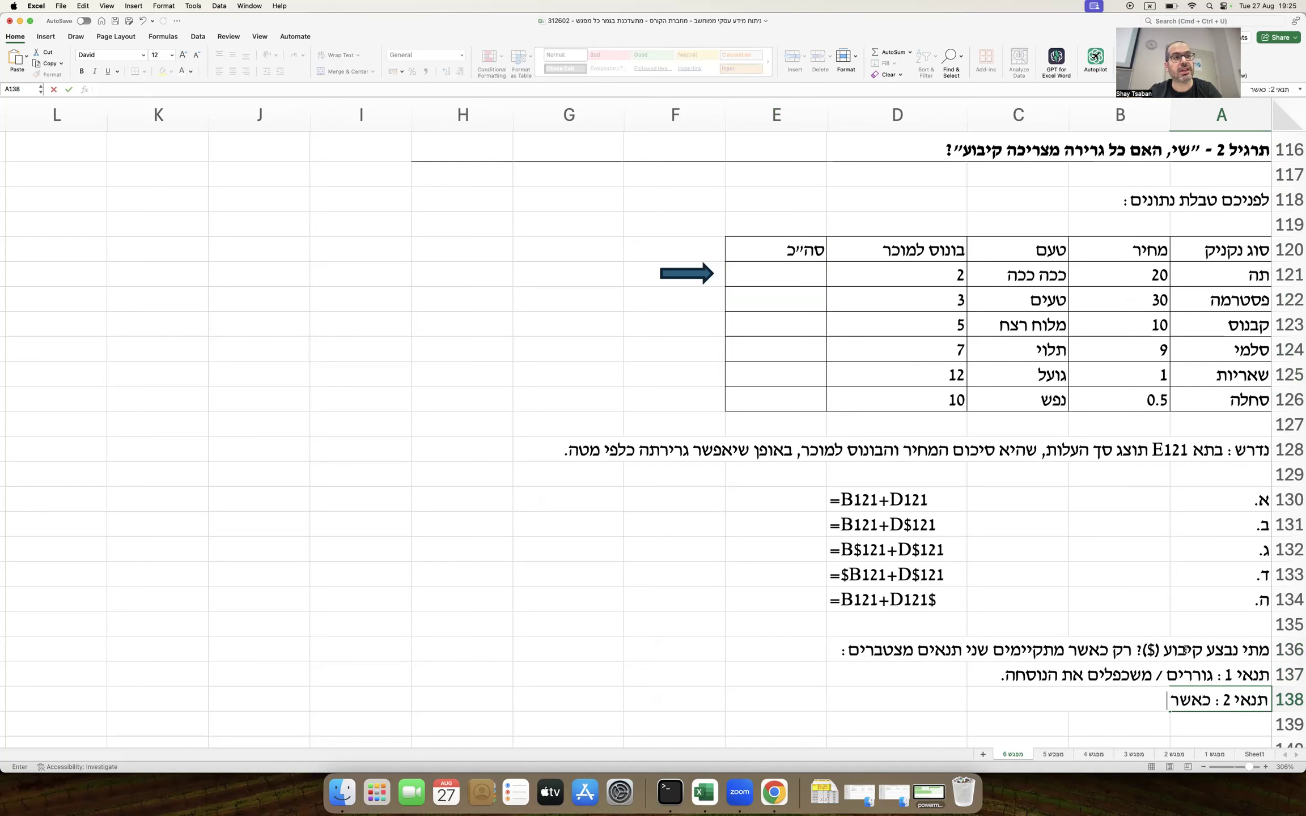
type(" הפניה לת")
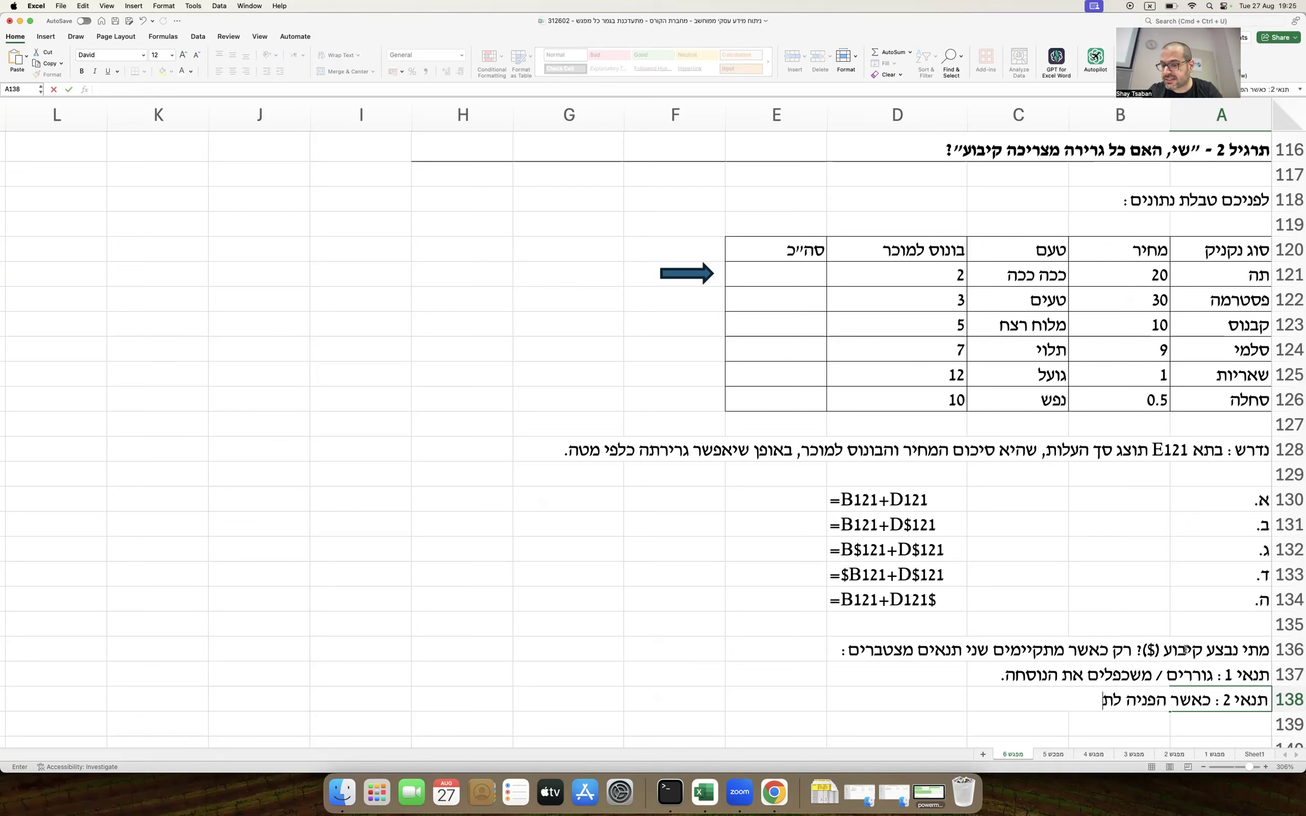
type("א אחד או יו")
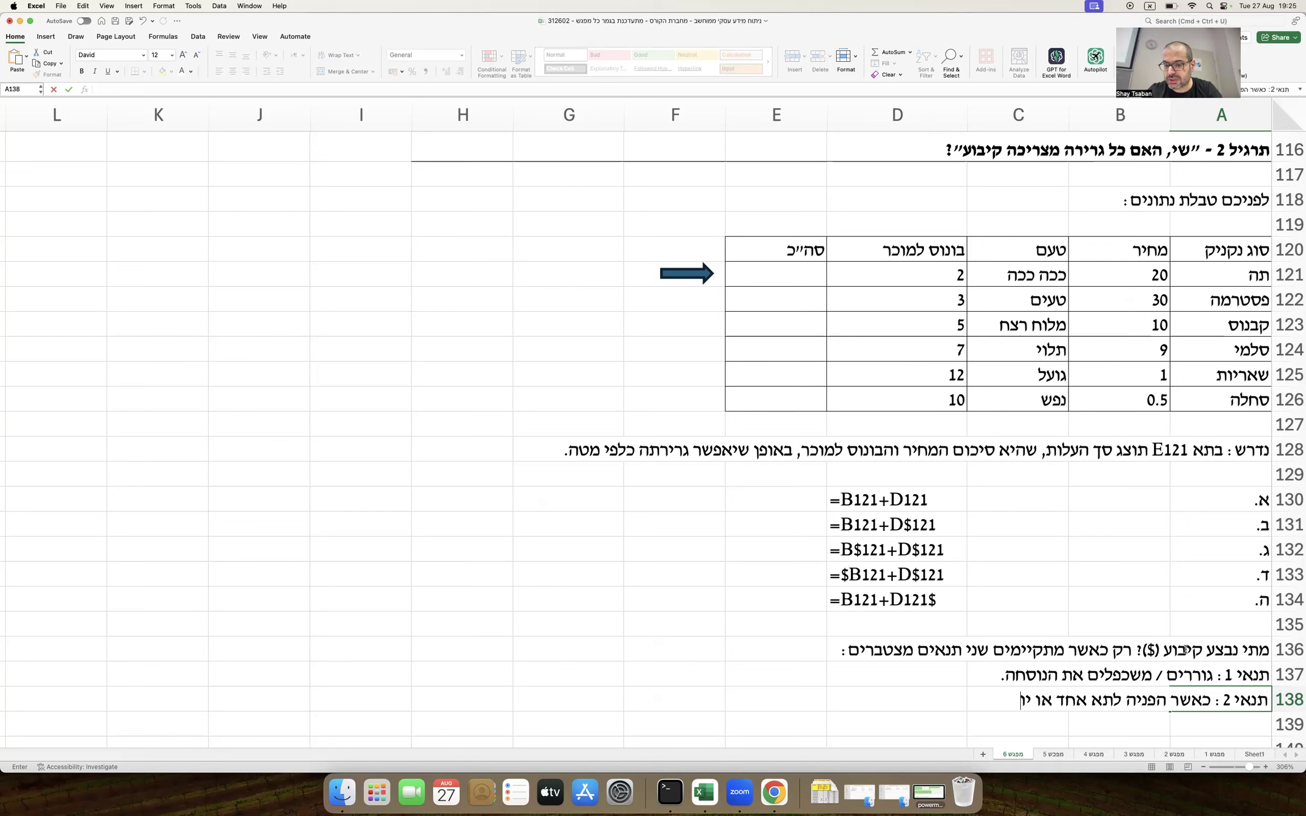
type("תר בנוסחה צריכה להשאר קבועה למרות הגרירה.")
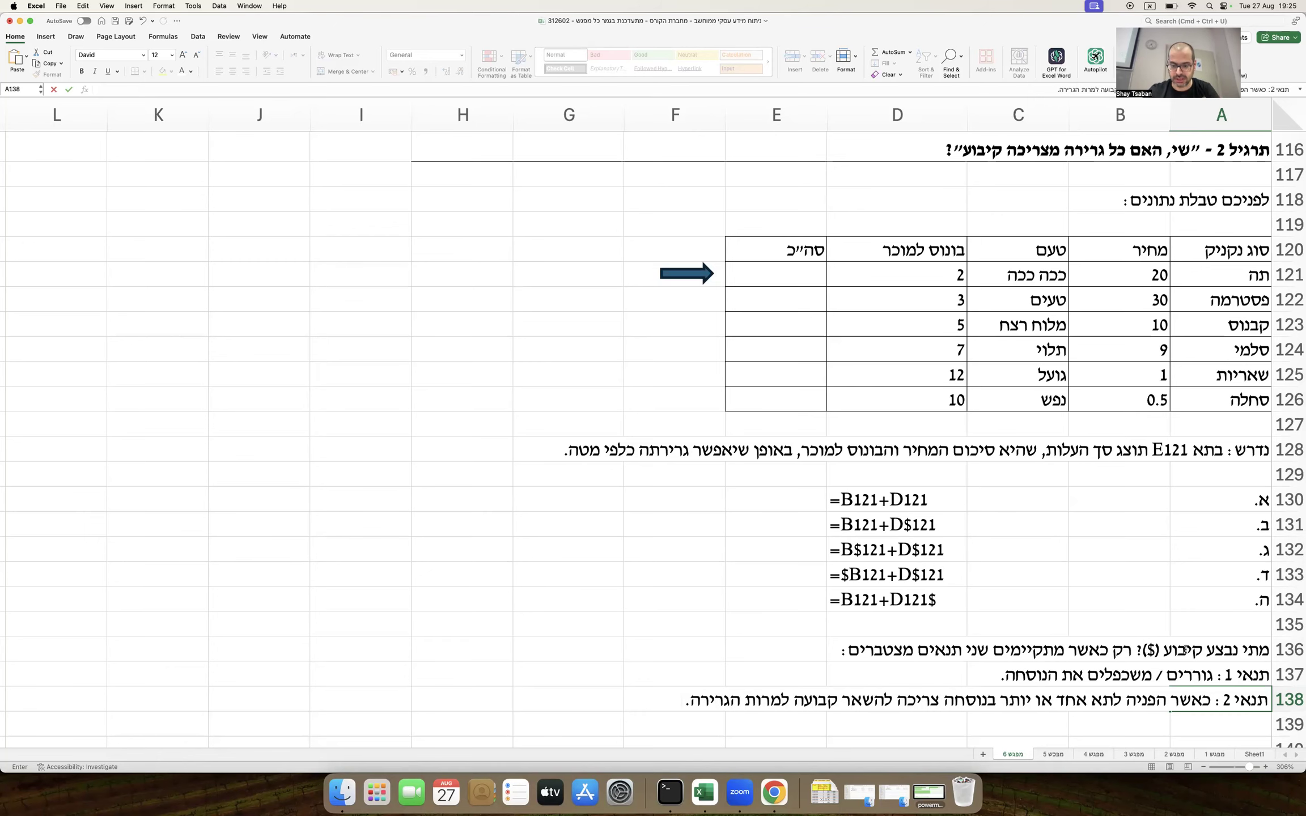
key("Return")
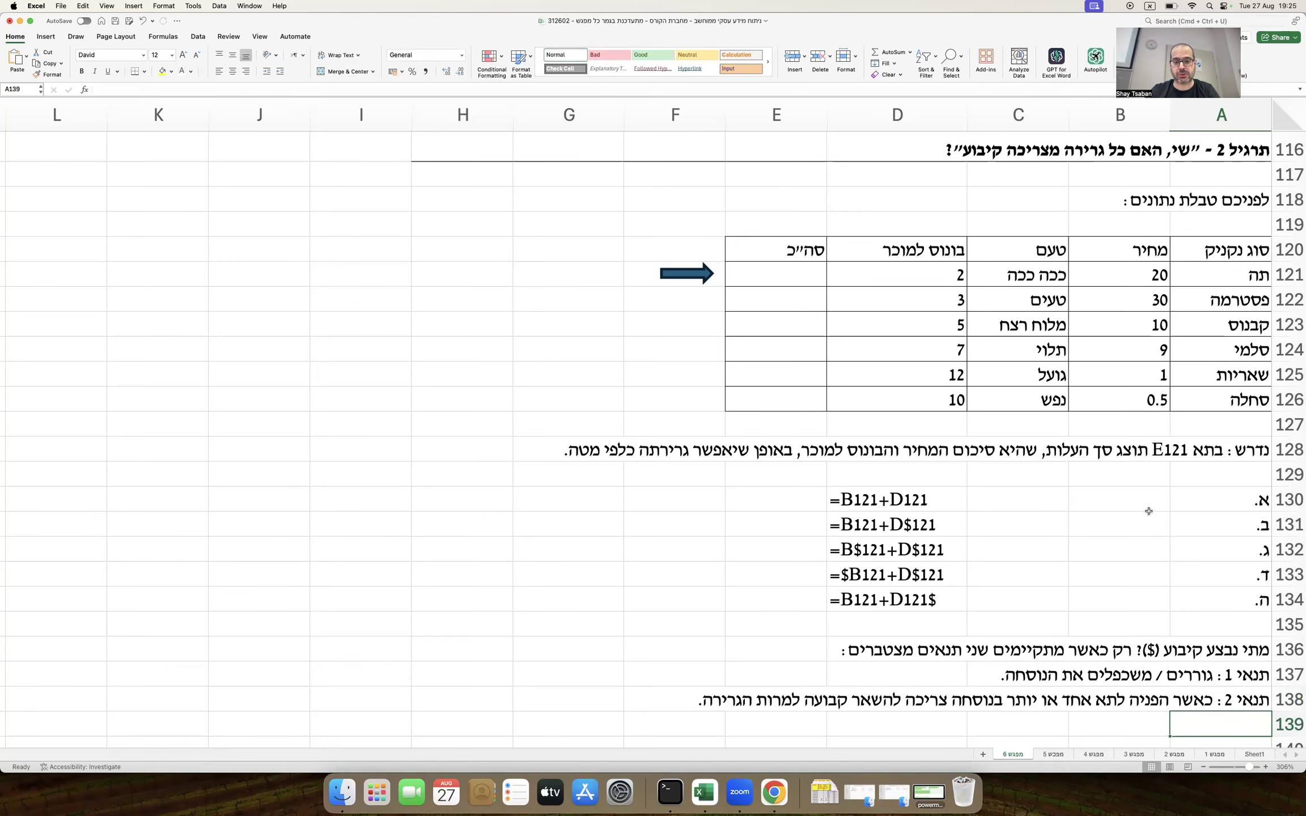
Step: Go back to exercise 1 and check the two conditions against salary C95, helper cell G94, the range D95:D99 and the formula in D95
scroll(1149, 511, "up", 10)
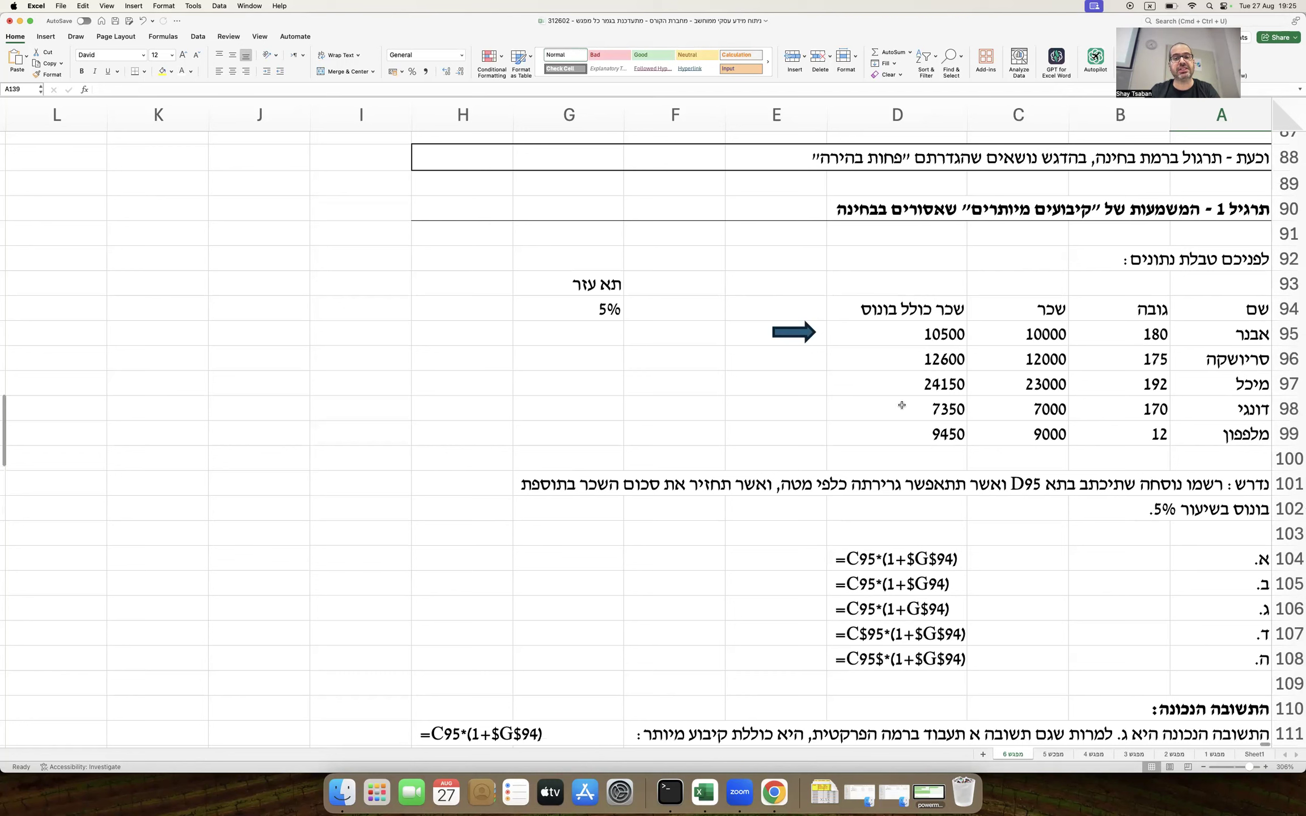
left_click(1027, 328)
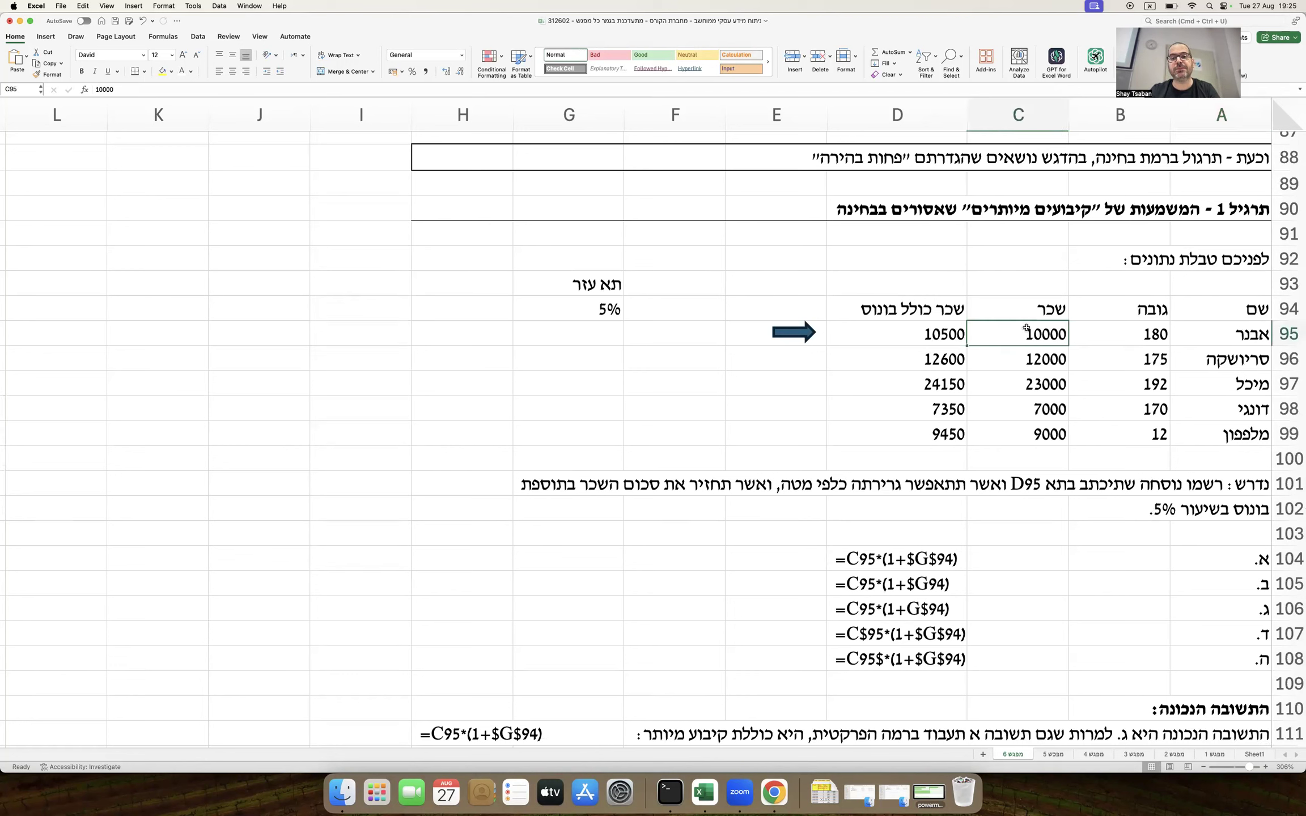
left_click(588, 308, "super")
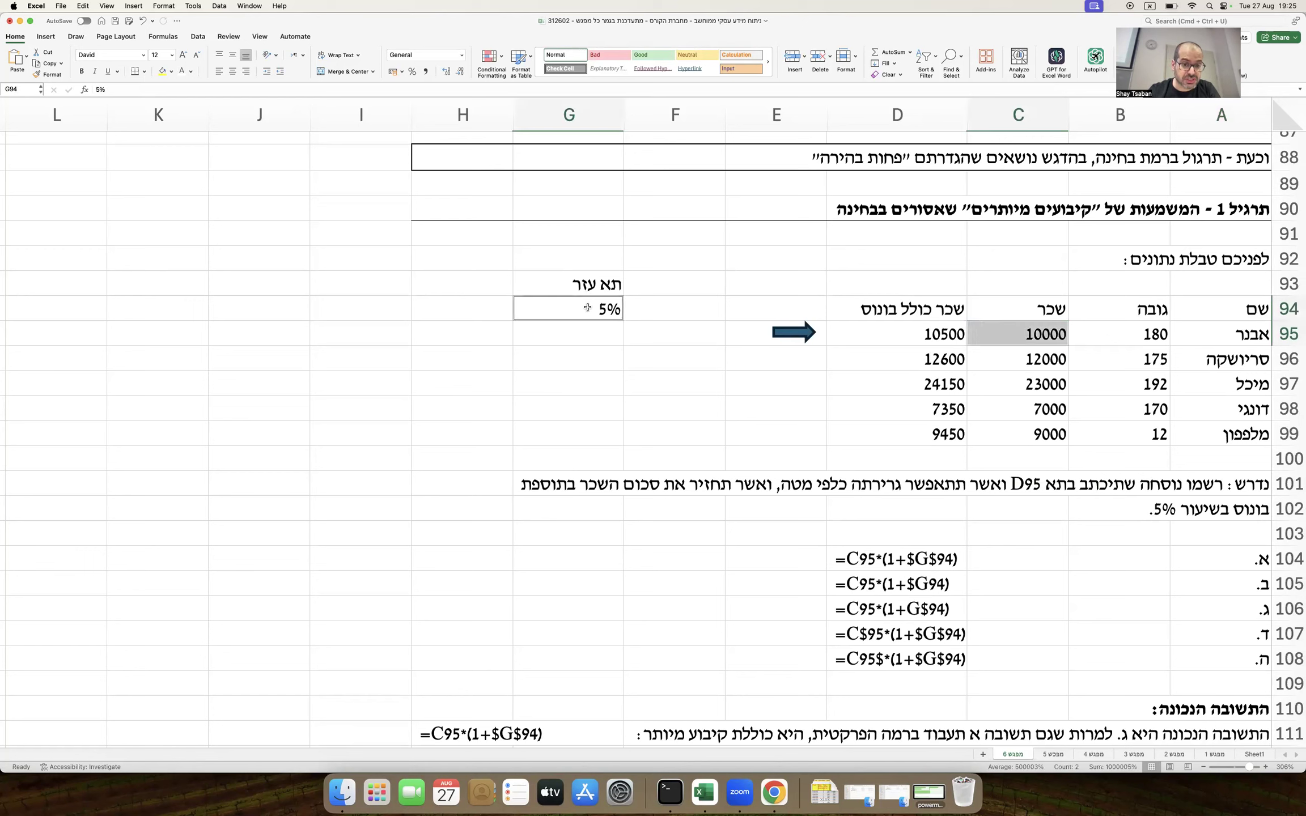
left_click(921, 338)
left_click(923, 437, "shift")
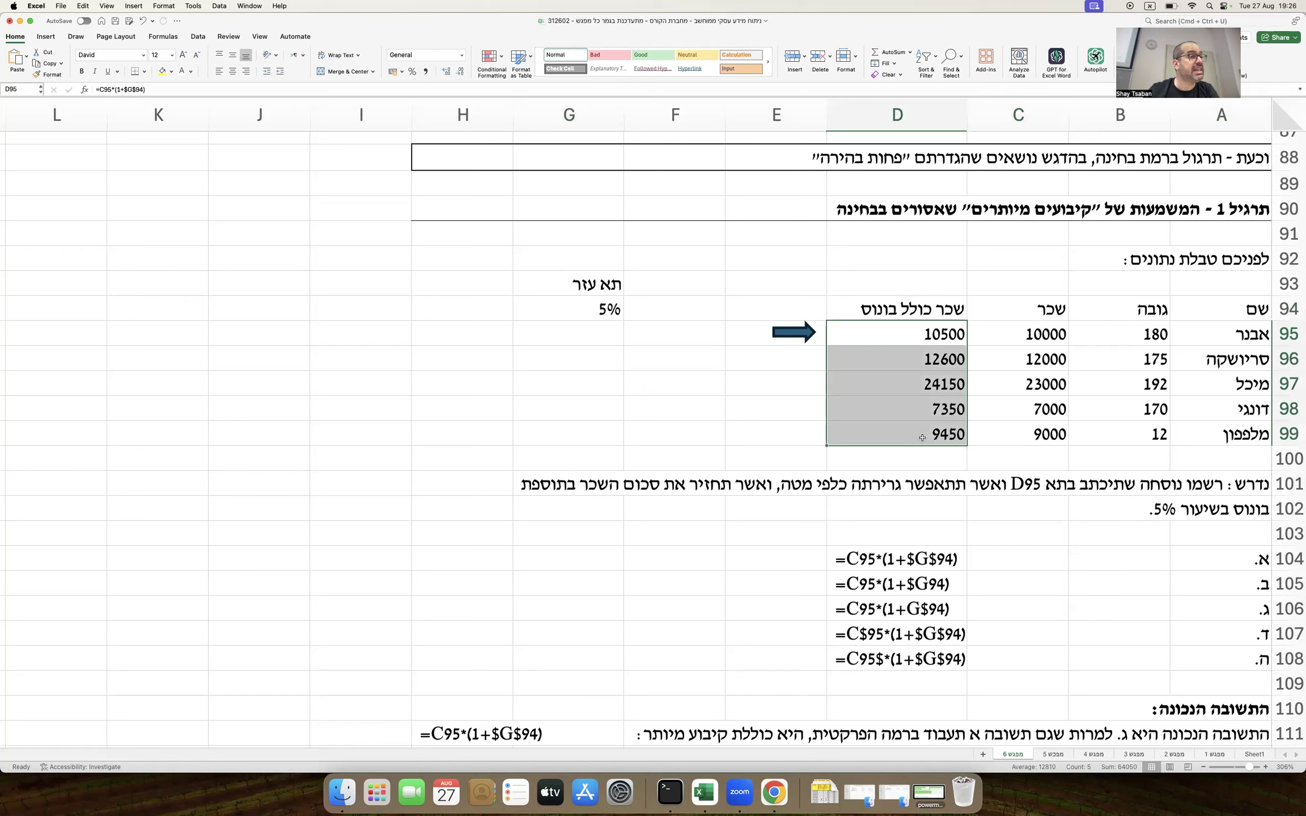
left_click(934, 355)
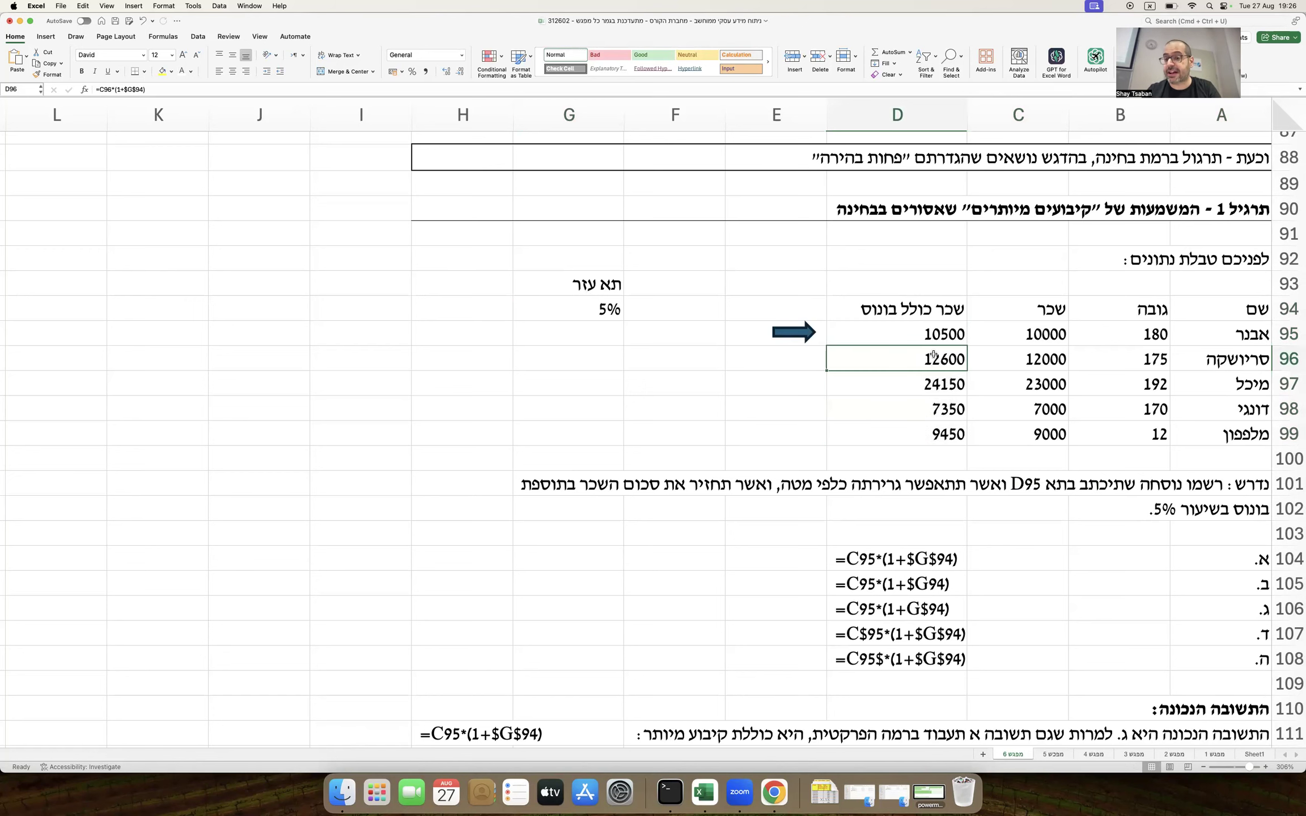
left_click(581, 309, "super")
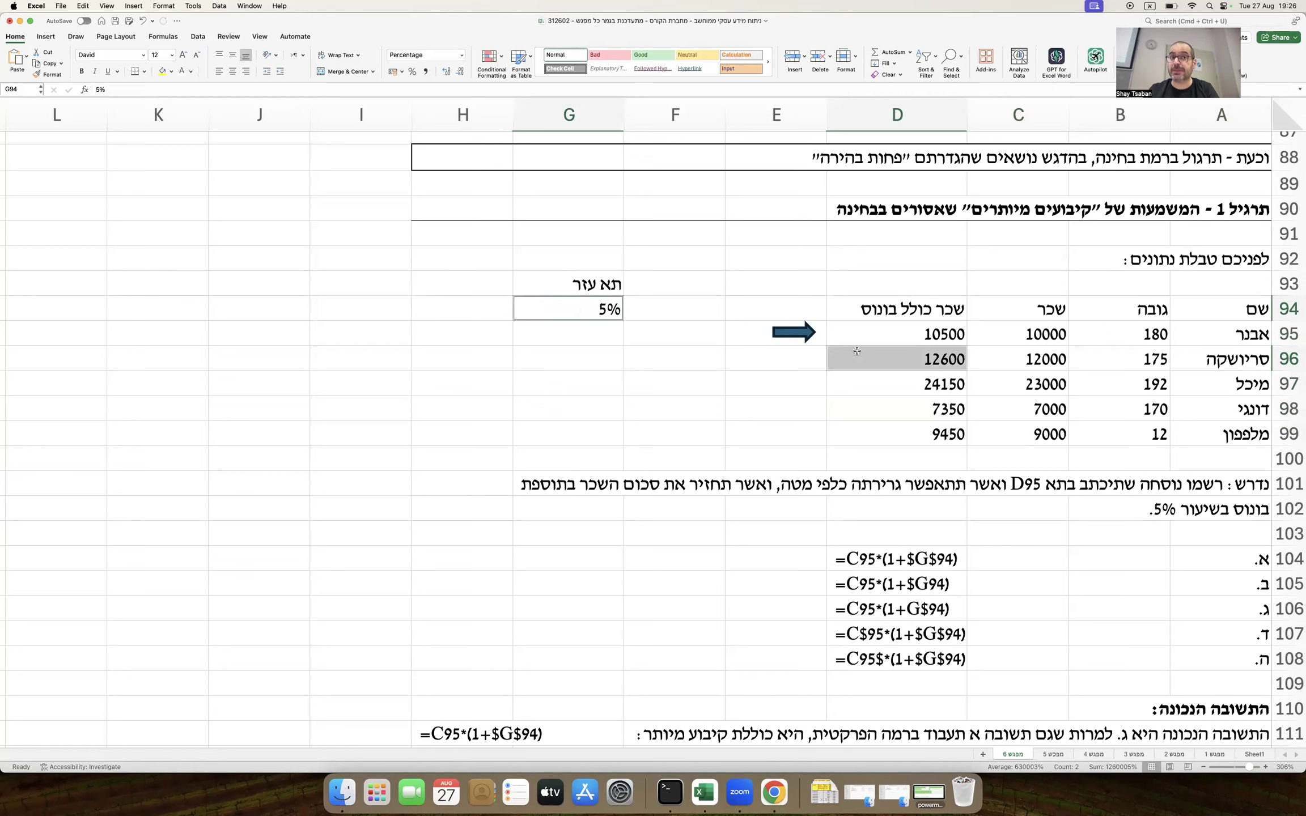
left_click_drag(907, 338, 907, 442)
double_click(920, 336)
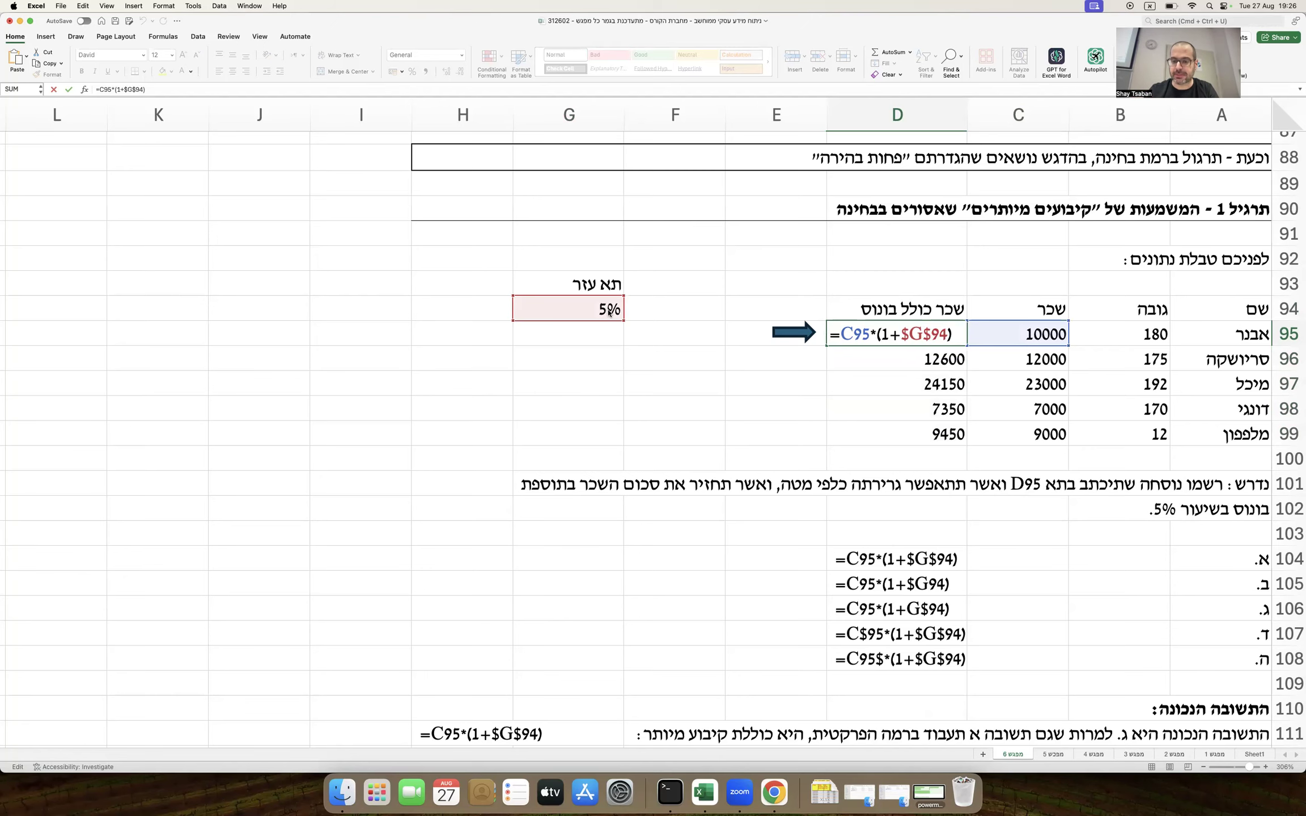
key("Return")
Step: Return to exercise 2 and write in A140 "רק אם שני התנאים מצטברים :"
scroll(631, 351, "down", 3)
scroll(631, 351, "down", 10)
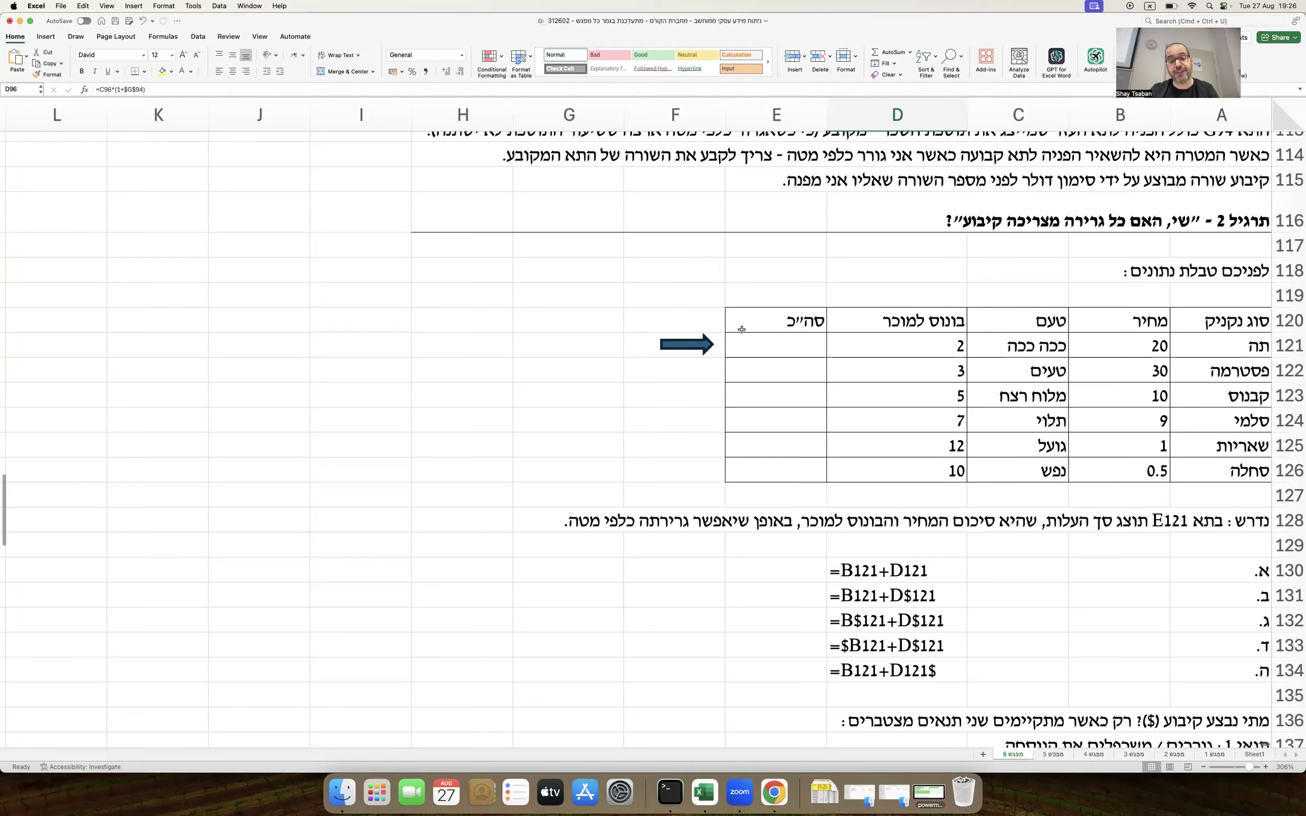
scroll(741, 330, "down", 3)
left_click(1227, 697)
type("רק אם שני ה")
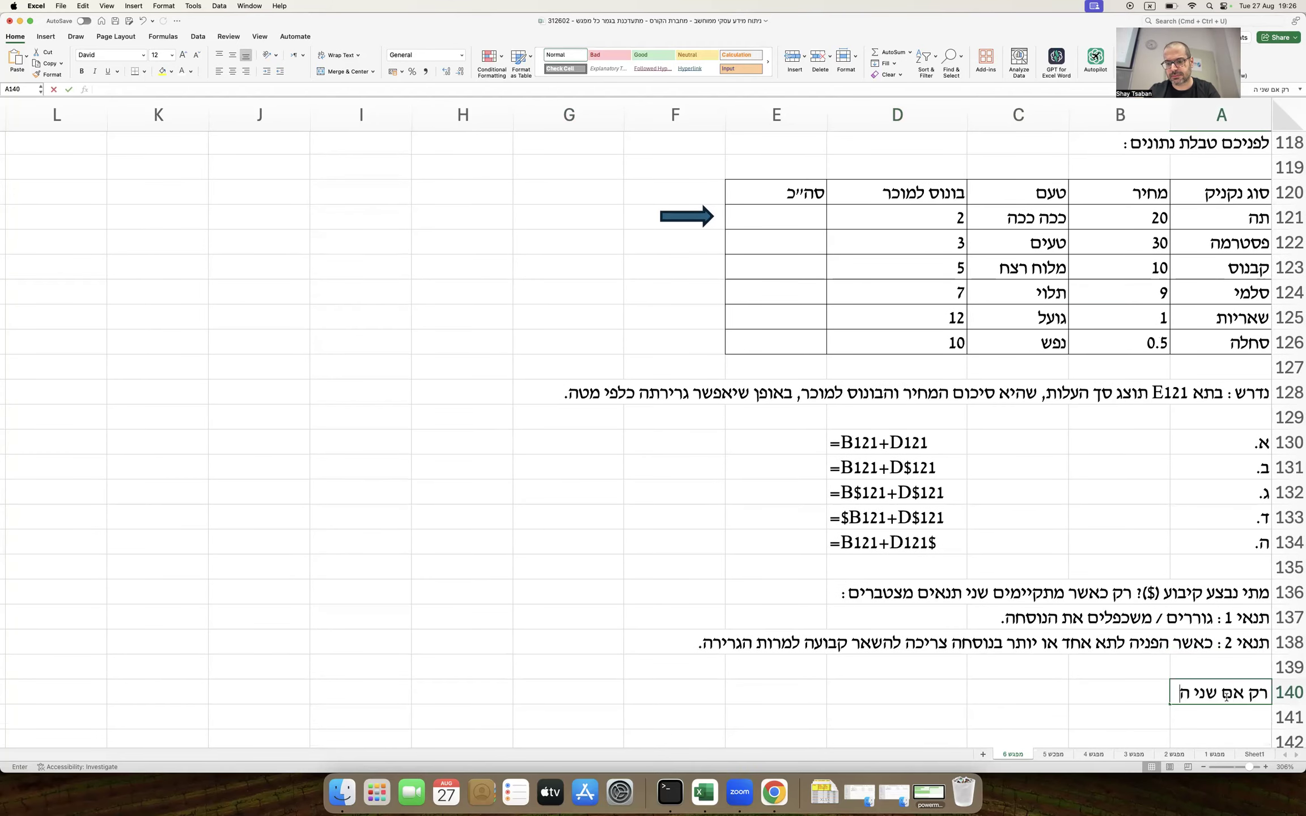
type("תנאים מצטברים :")
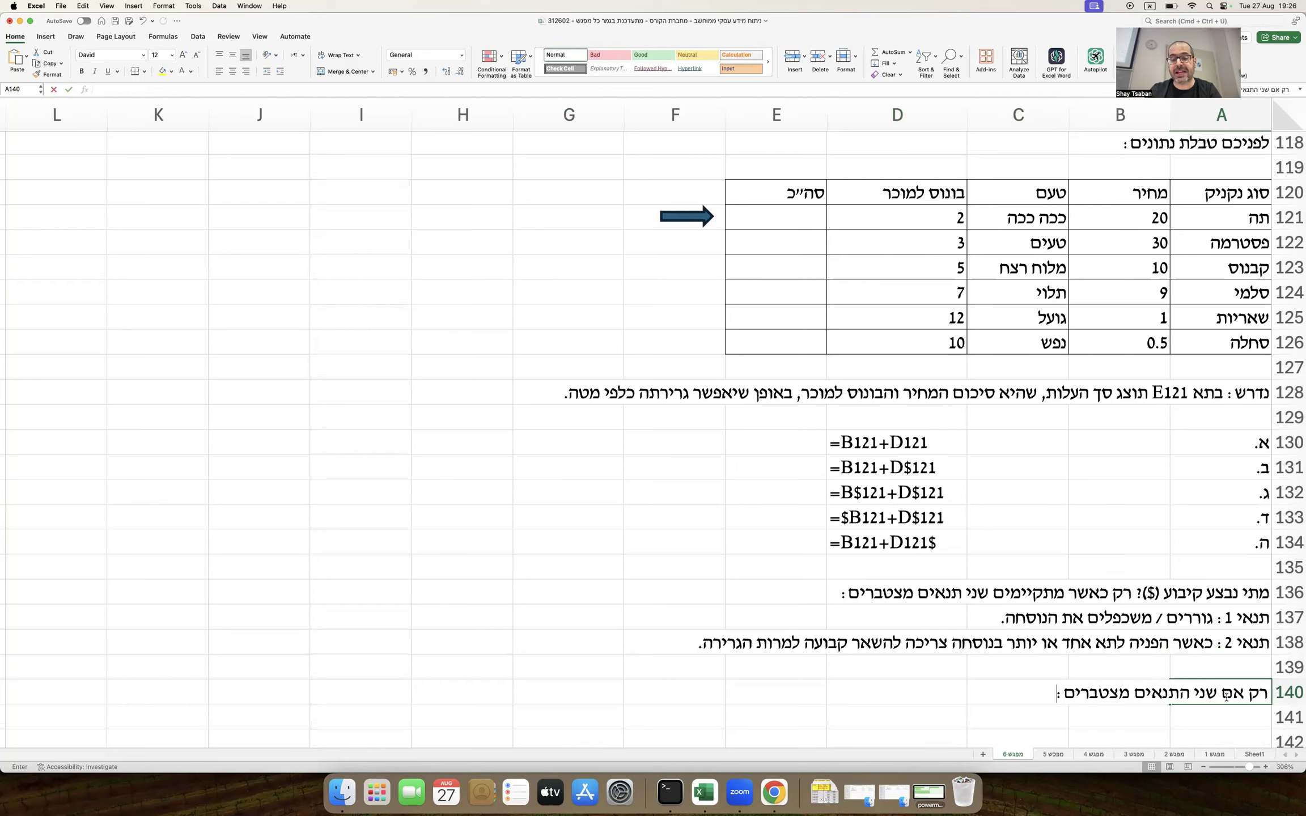
Step: Write the row rule in D140, "נקבע את השורה אם גוררים מעלה / מטה"
key("Left")
key("Left")
key("Left")
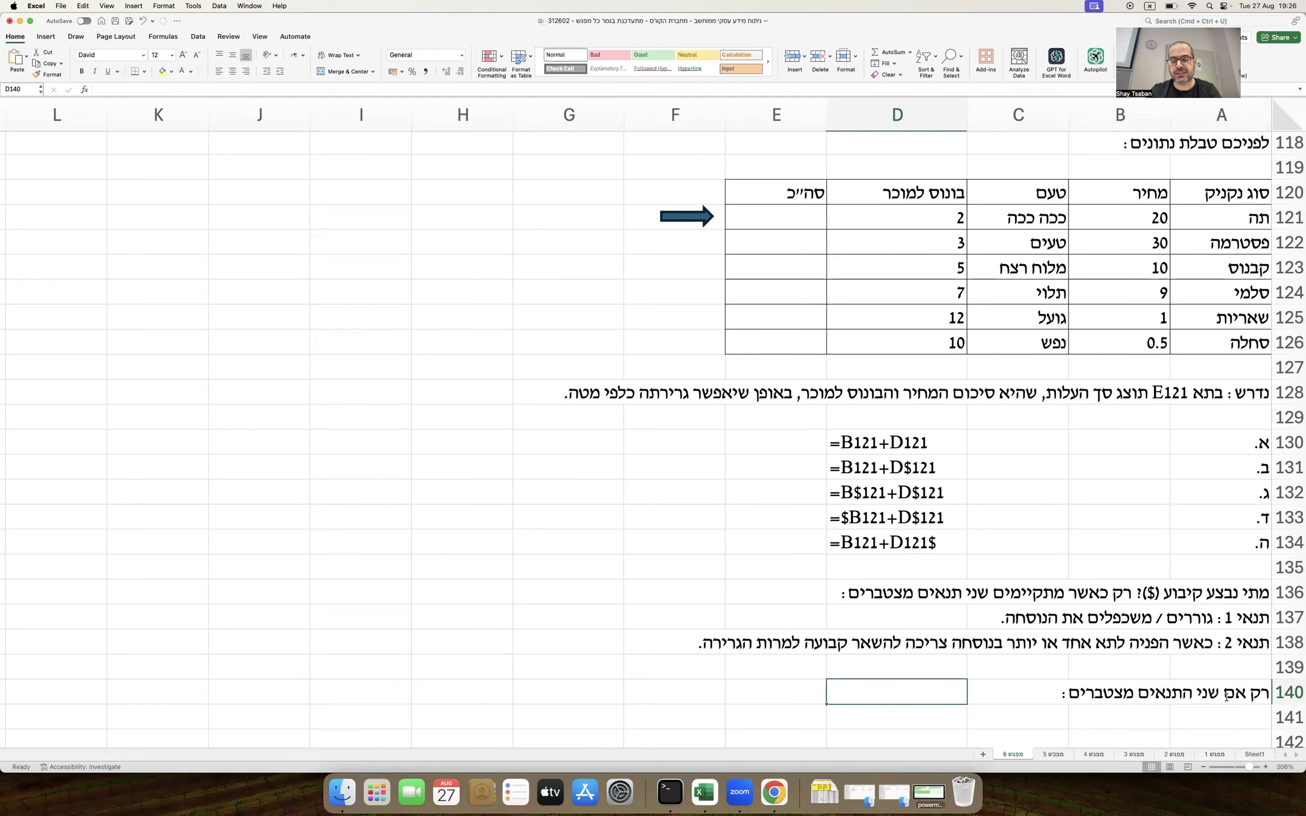
type("נקבע את השורה אם גוררים מעלה / מטה")
key("Return")
Step: Write the column rule in D141, "נקבע את העמודה אם גוררים ימינה / שמאלה"
key("Tab")
key("Tab")
key("Tab")
type("נקבע את ")
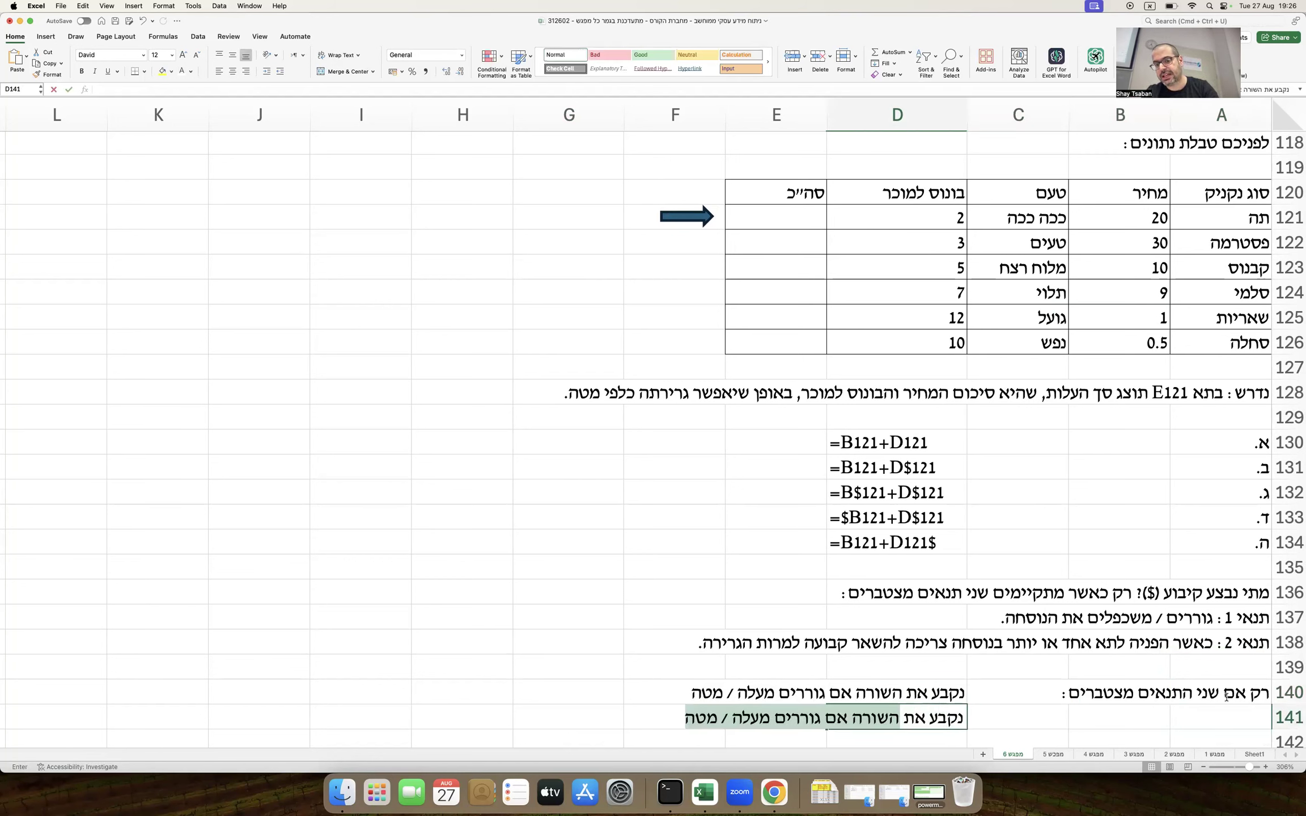
type("העמודה אם גוררים ימינה ש")
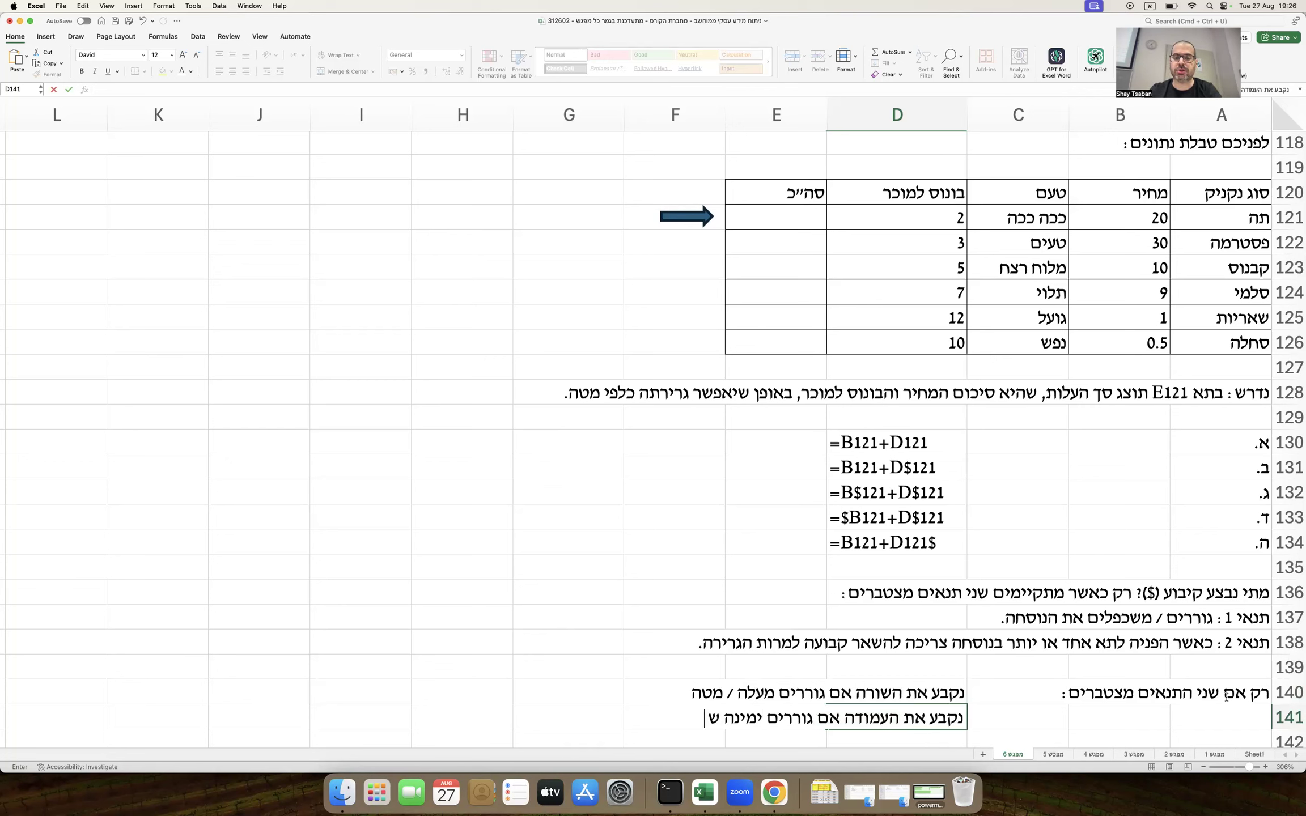
key("BackSpace")
type("/ שמאלה")
left_click(996, 596)
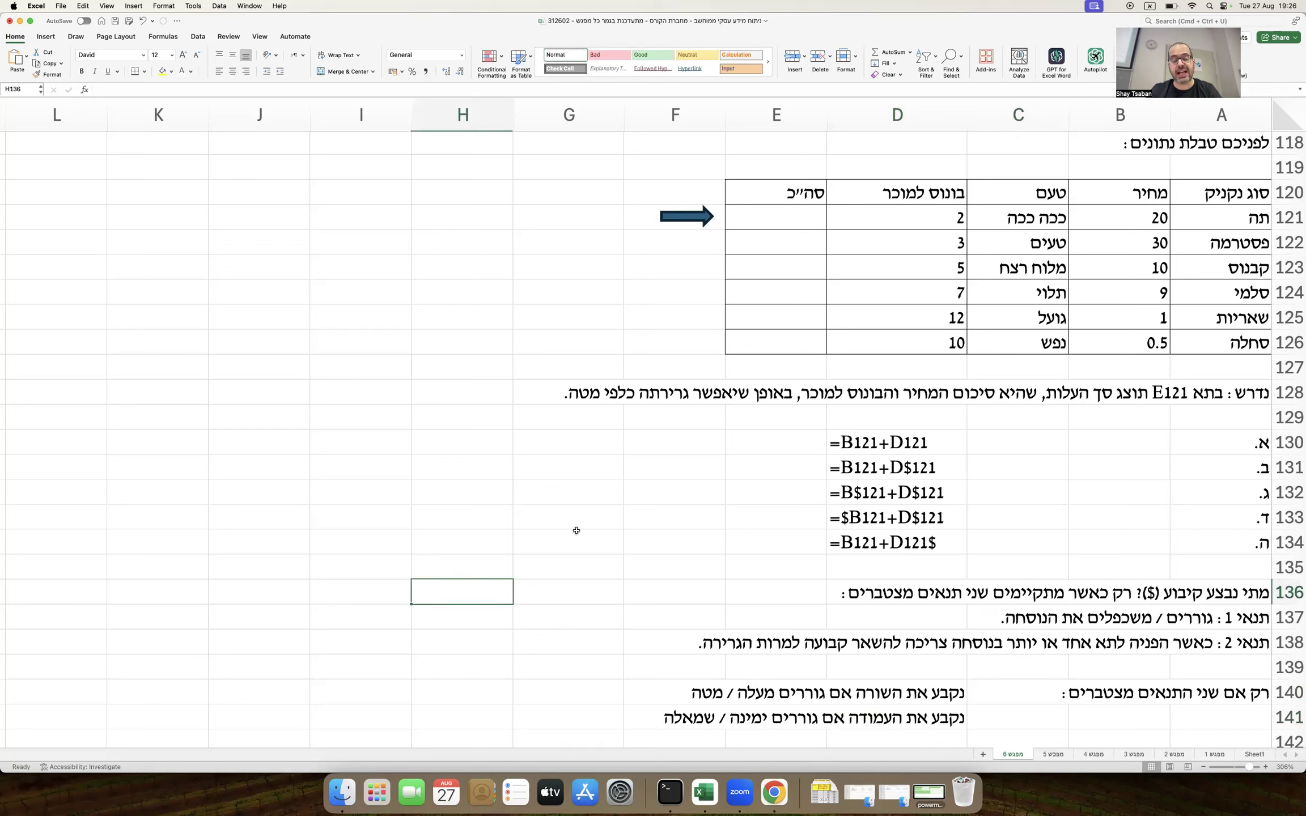
Step: Check condition 1 in row 137 against the exercise 2 total cells E121:E126
left_click_drag(1231, 616, 987, 613)
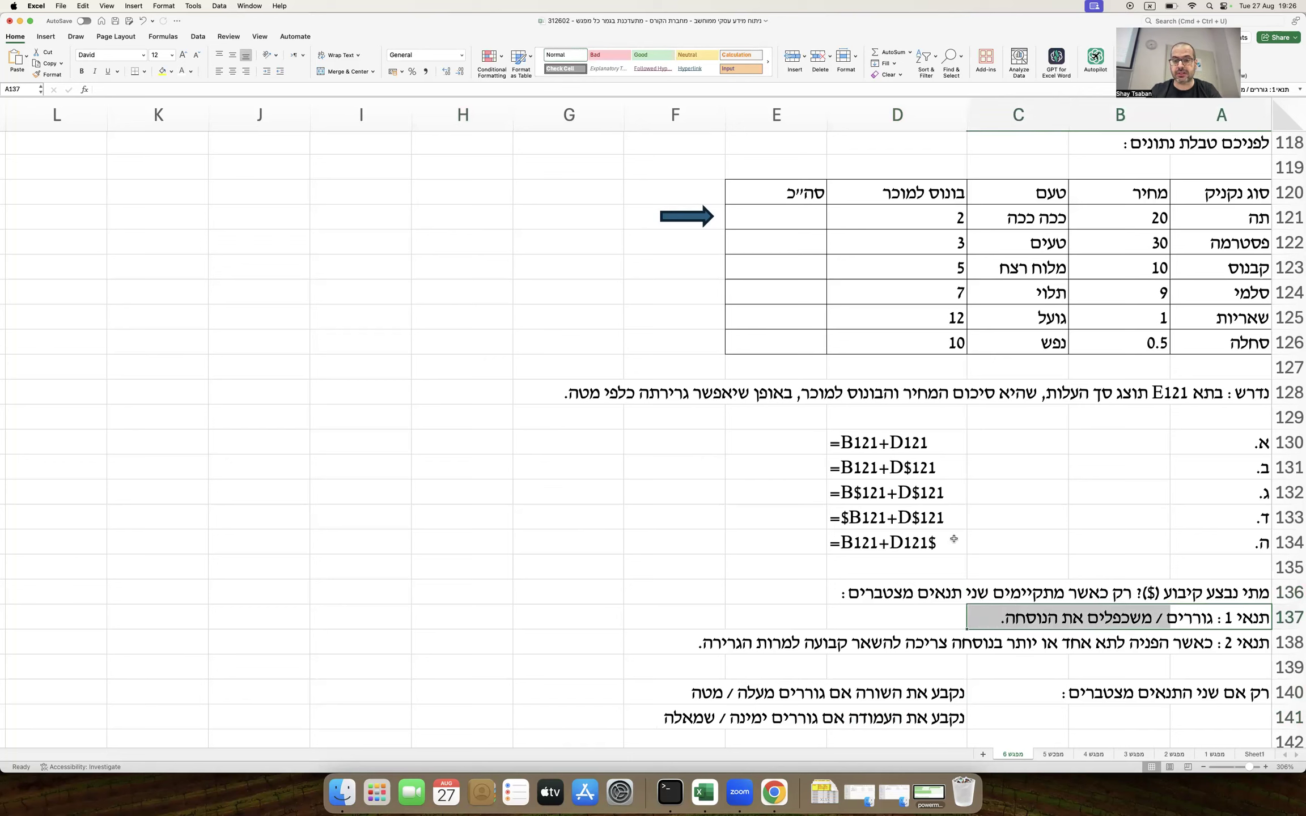
left_click_drag(783, 207, 785, 347)
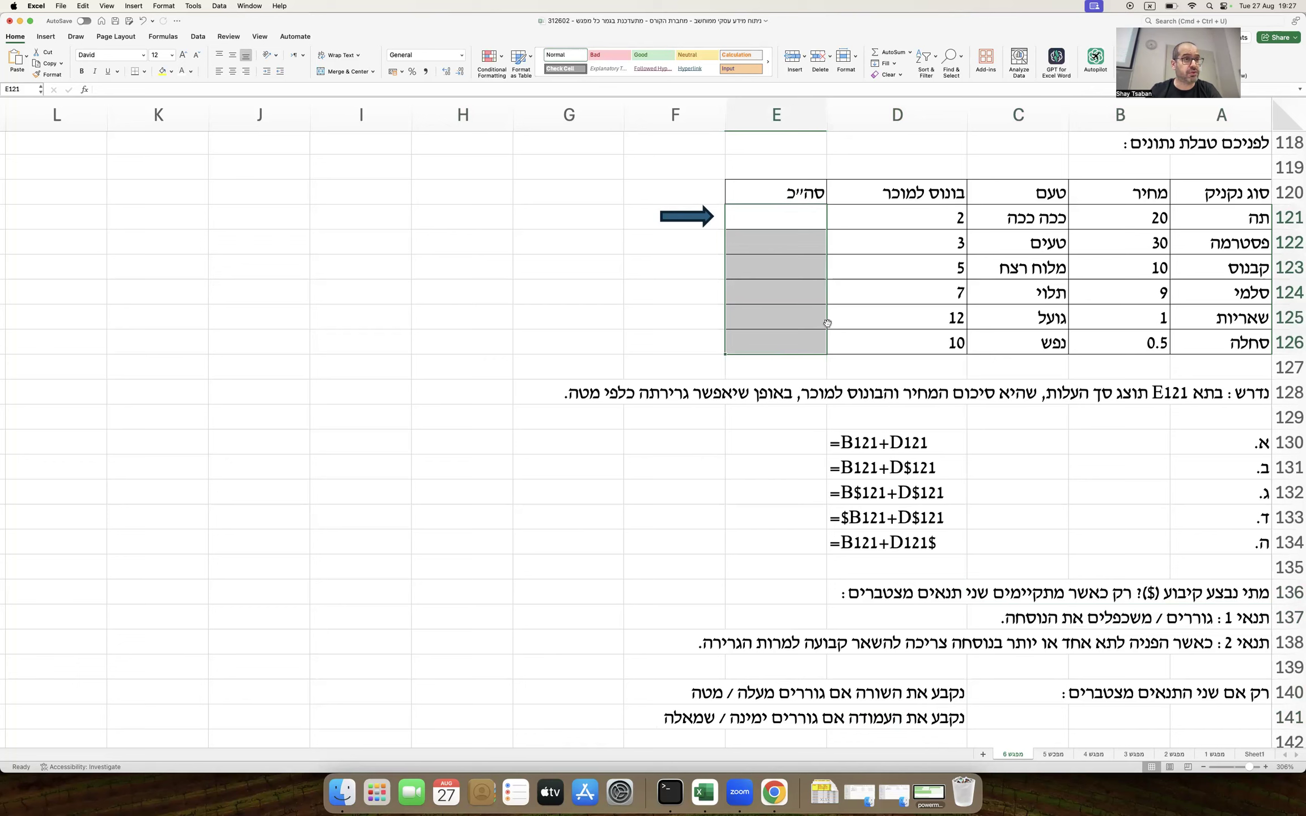
Step: Compare the price and seller bonus cells in columns B and D for rows 122 to 124
left_click(1101, 251)
left_click(900, 241, "super")
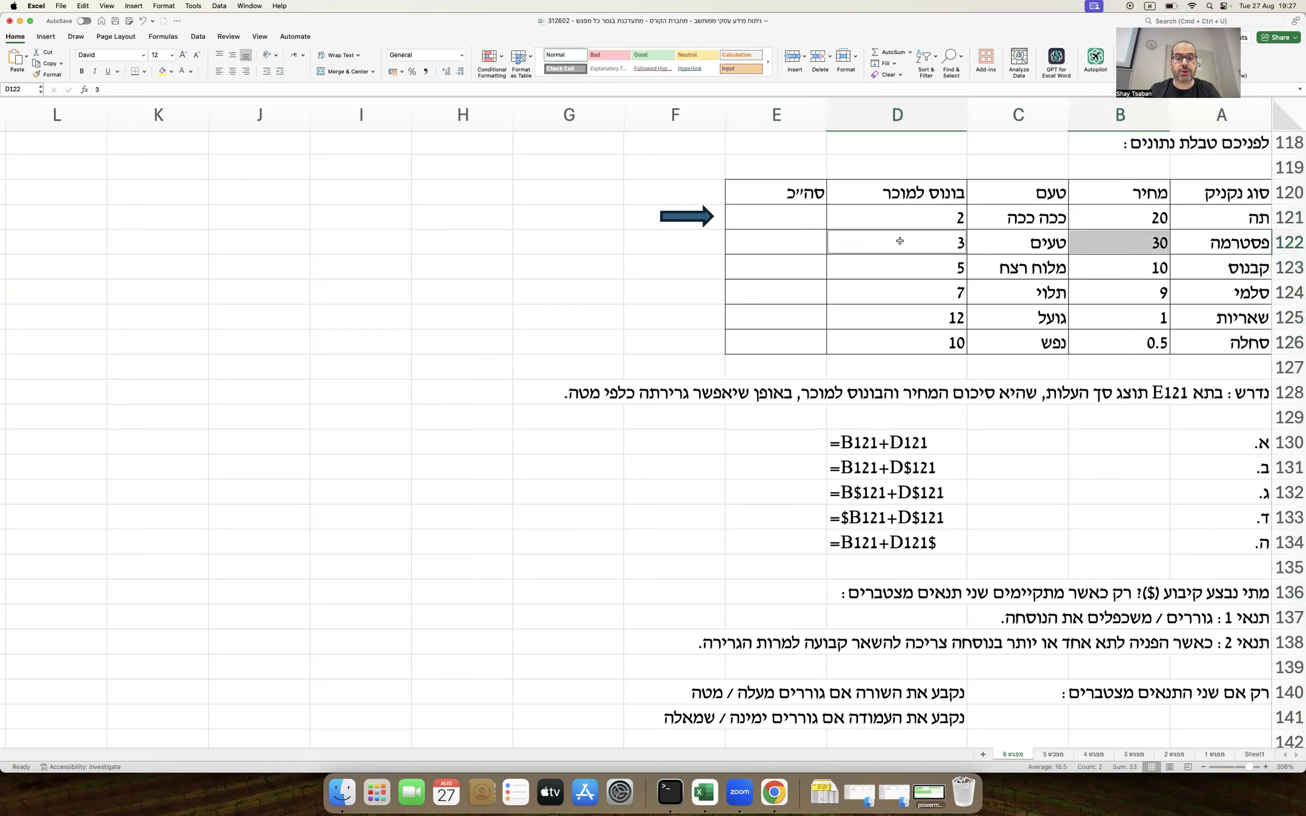
left_click(1102, 267)
left_click(915, 278, "super")
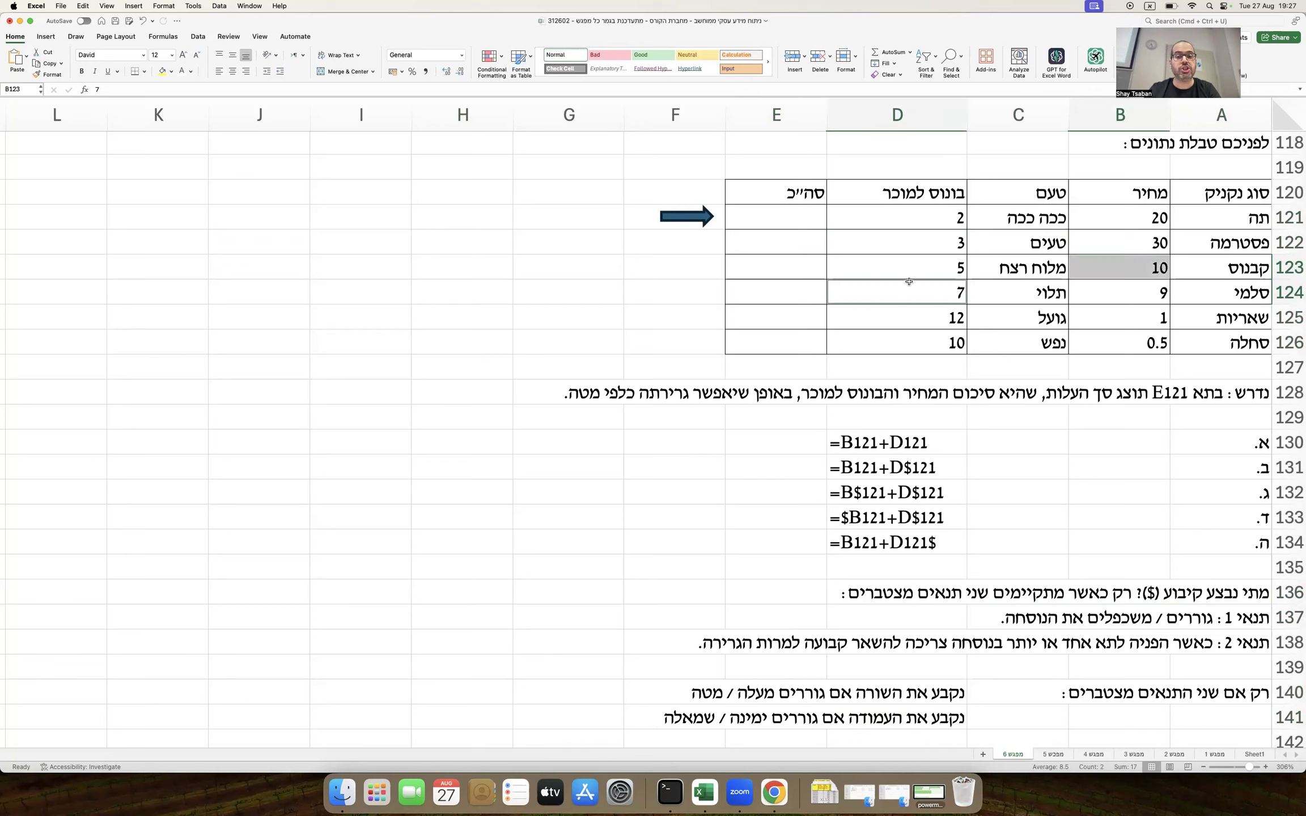
left_click(1101, 290)
left_click(891, 294, "super")
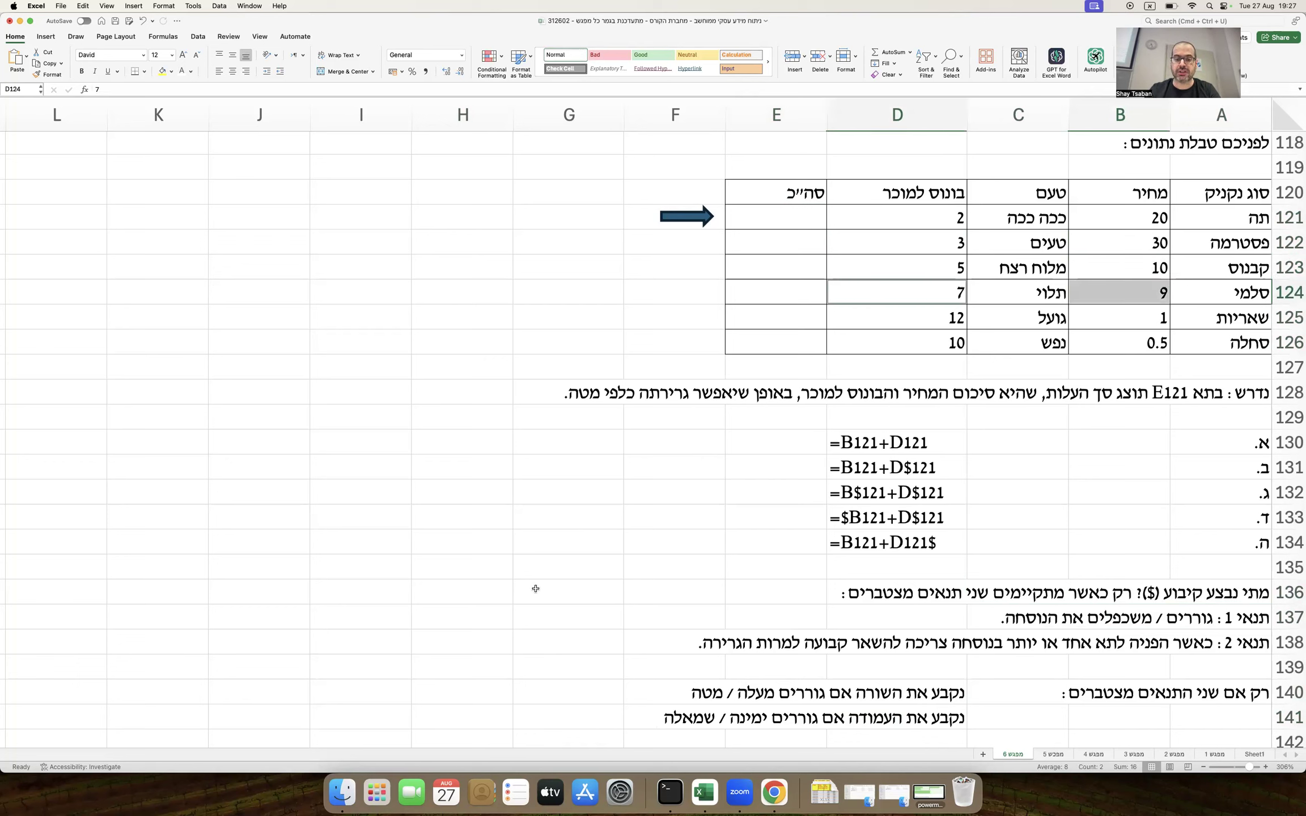
Step: Enter "כאן - בנוסחת סיכום המחיר, נרצה שבכל גרירה כלפי" in H136 and "מטה גם המחיר וגם הבונוס ישתנו - אין אף הפניה" in H137
left_click(488, 584)
type("כאן - בנוסחת סיכום")
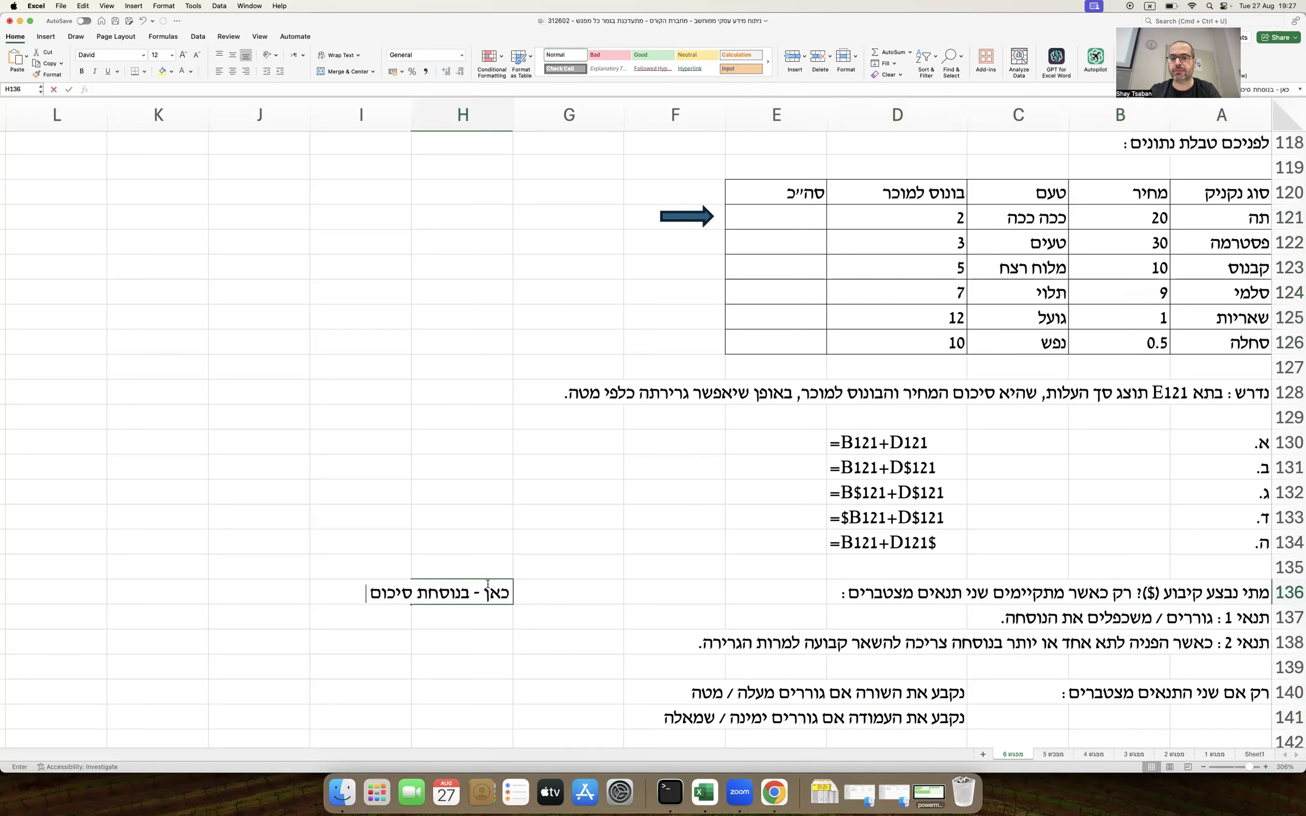
type(" המחיר, נרצה")
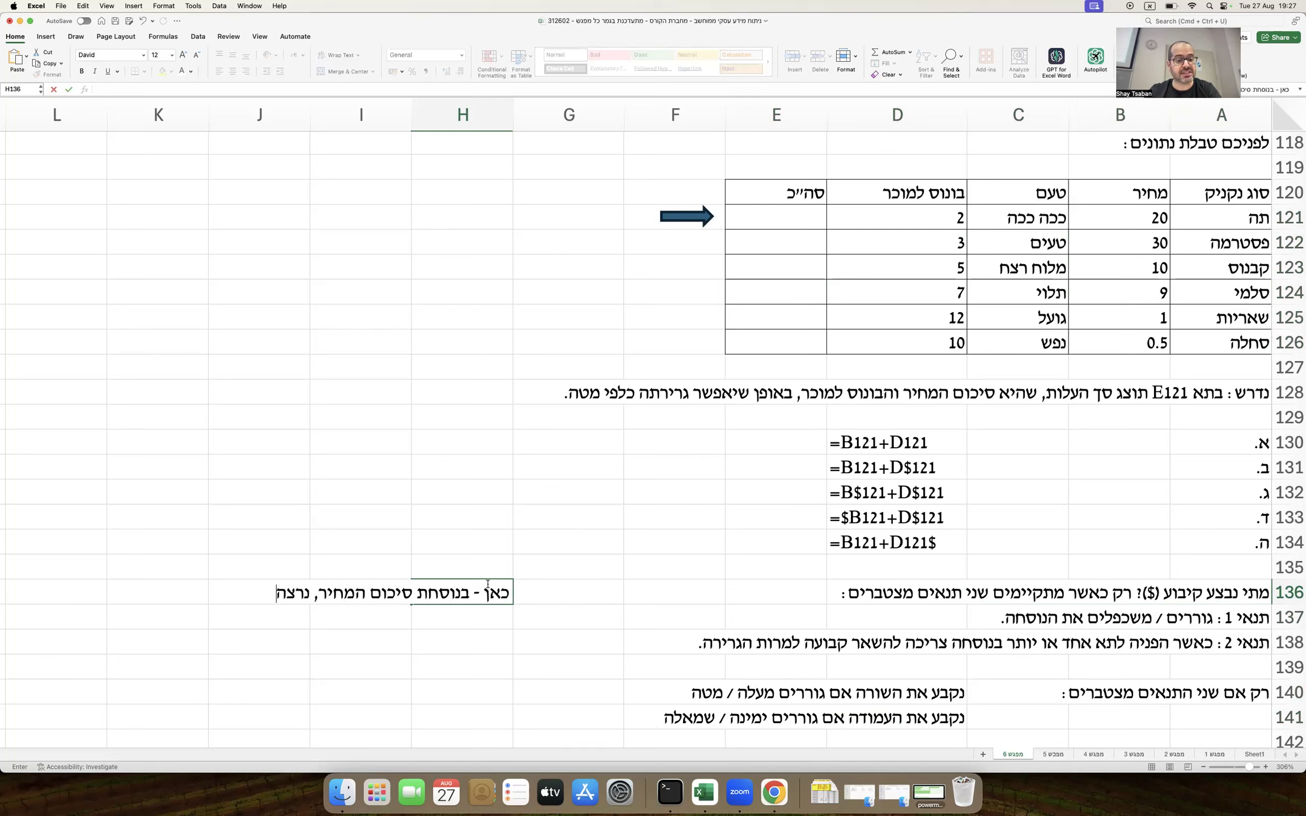
type(" שבכל גרירה כלפי")
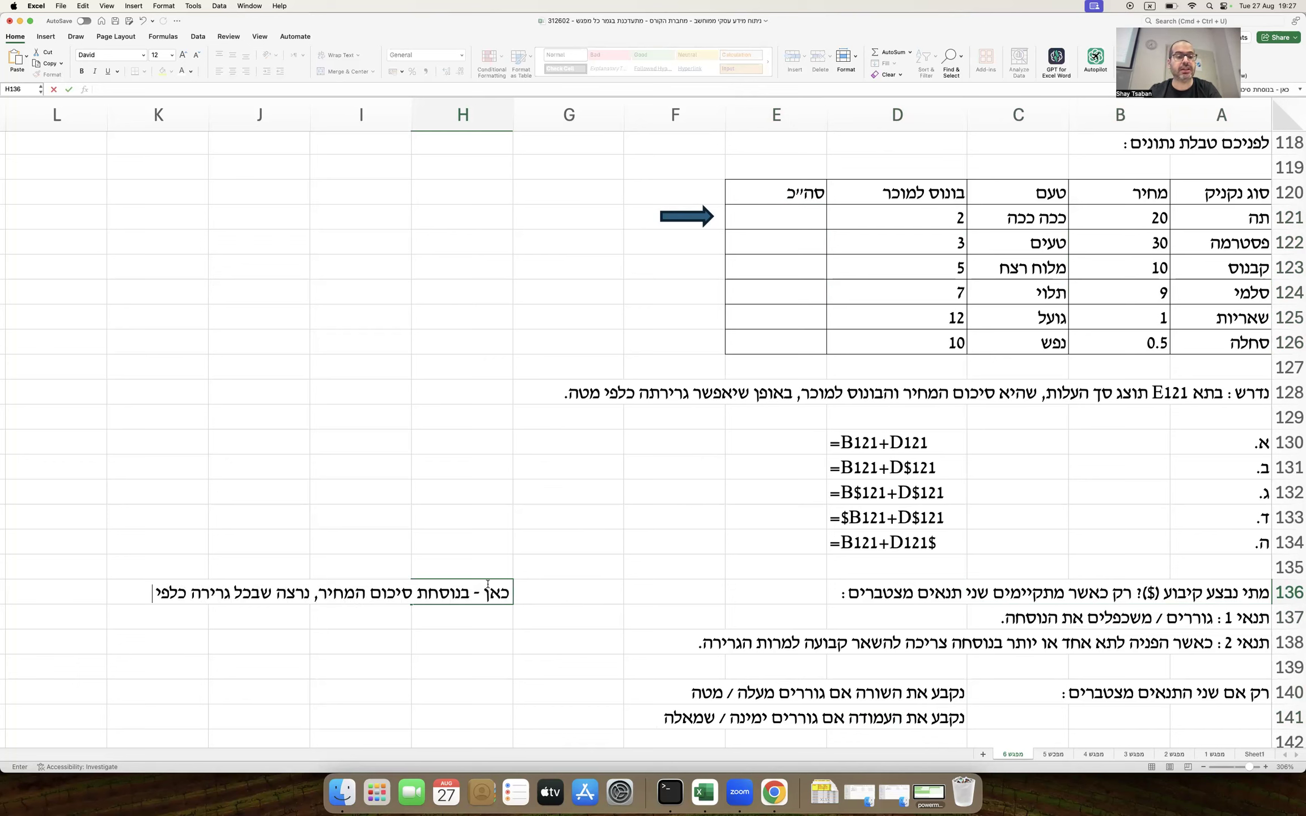
key("Return")
type("מטה גם המחיר וגם הבונוס ישתנו - אין אף הפ")
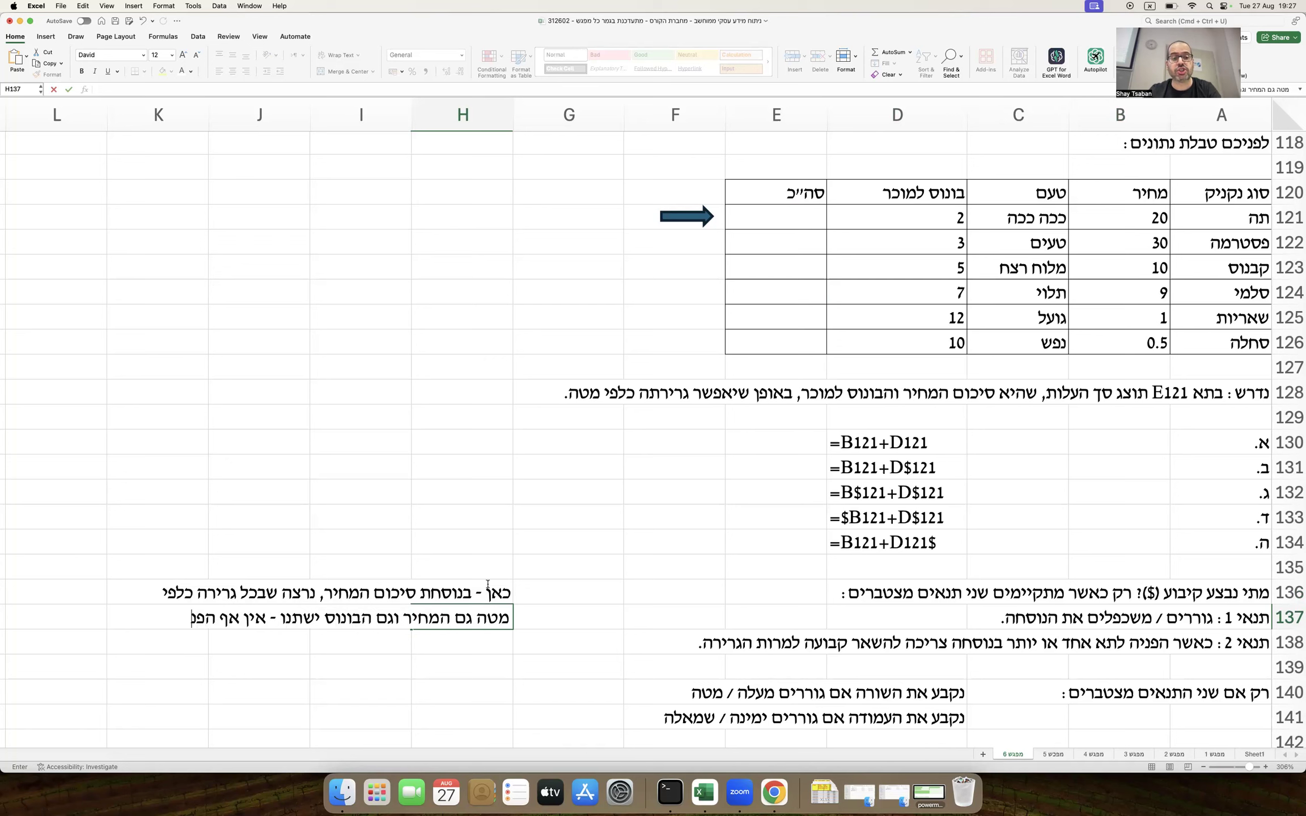
type("ניה")
key("Return")
Step: Continue the explanation with "שנרצה שתישאר קבועה ;" in H138 and "לכן אין קיבוע." in H139
type("שנרצה שתישאר ק")
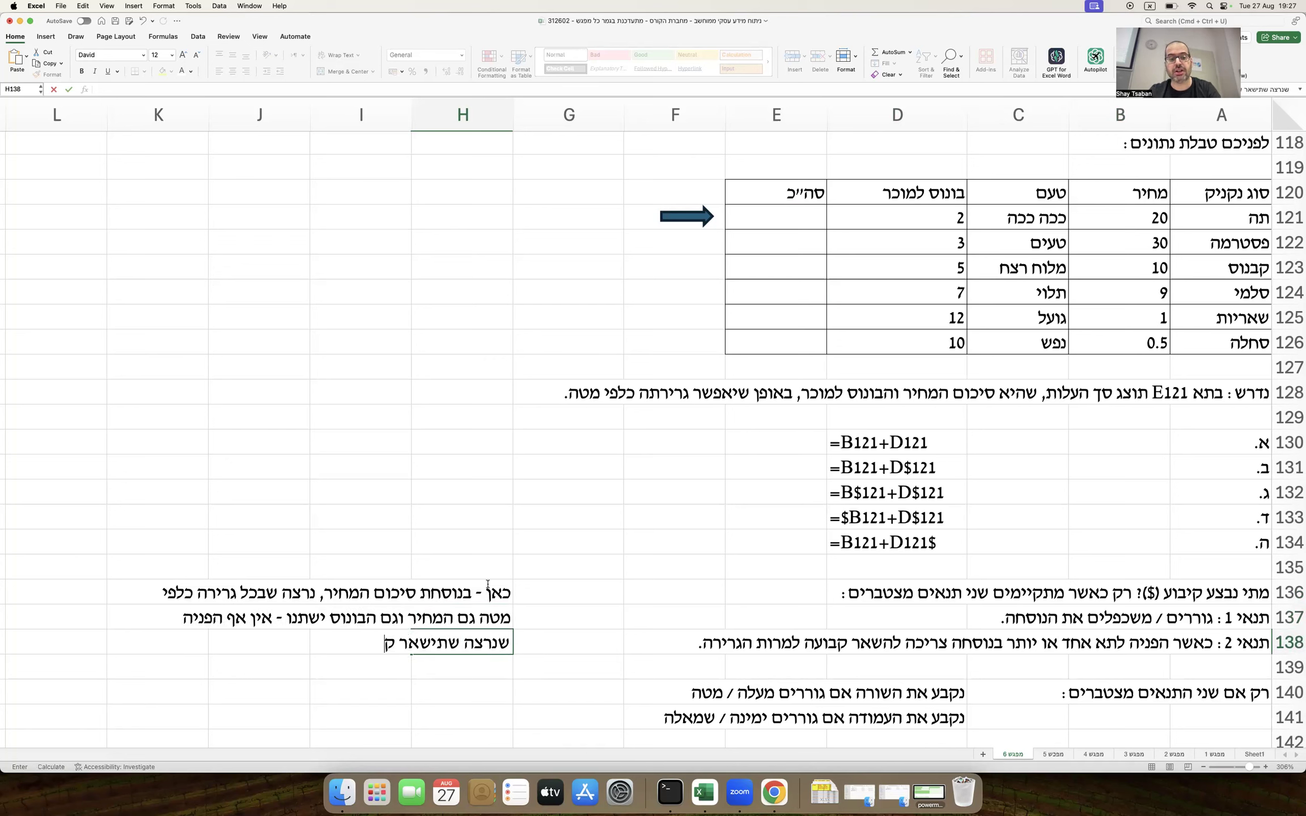
type("בועה ;")
key("Return")
type("לכן אין ק")
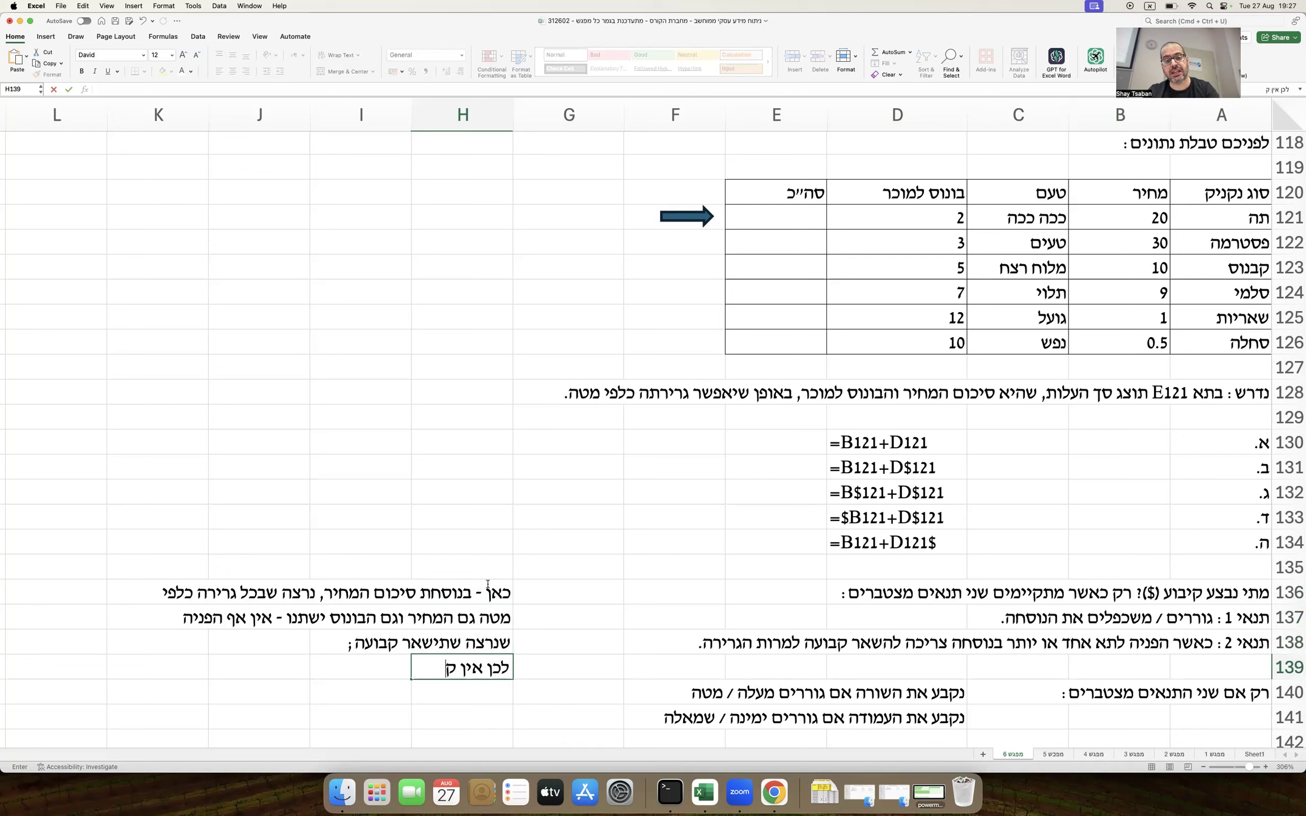
type("יבוע.")
key("Return")
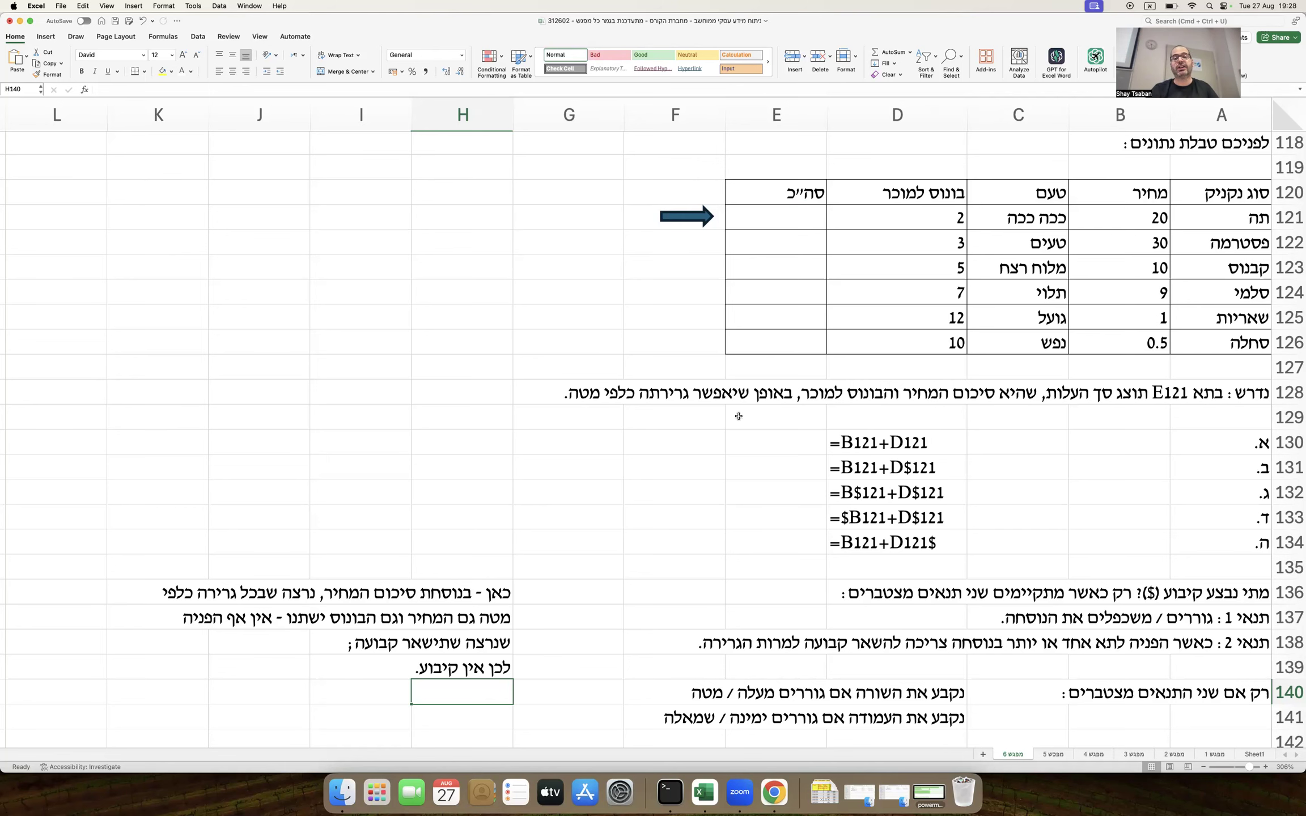
Step: Enter the answer "התשובה א." in H141 and make it bold
scroll(751, 458, "down", 1)
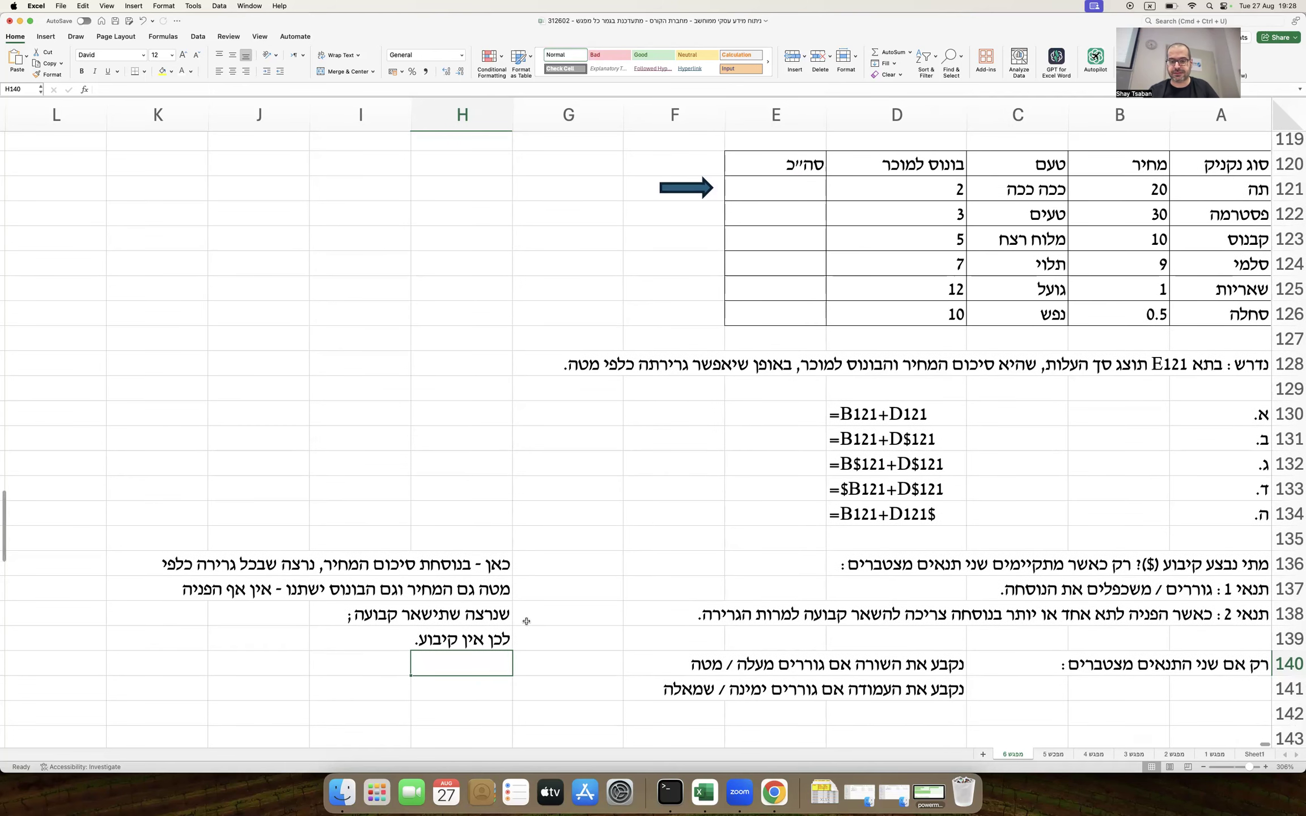
left_click(452, 689)
type("התשובה א.")
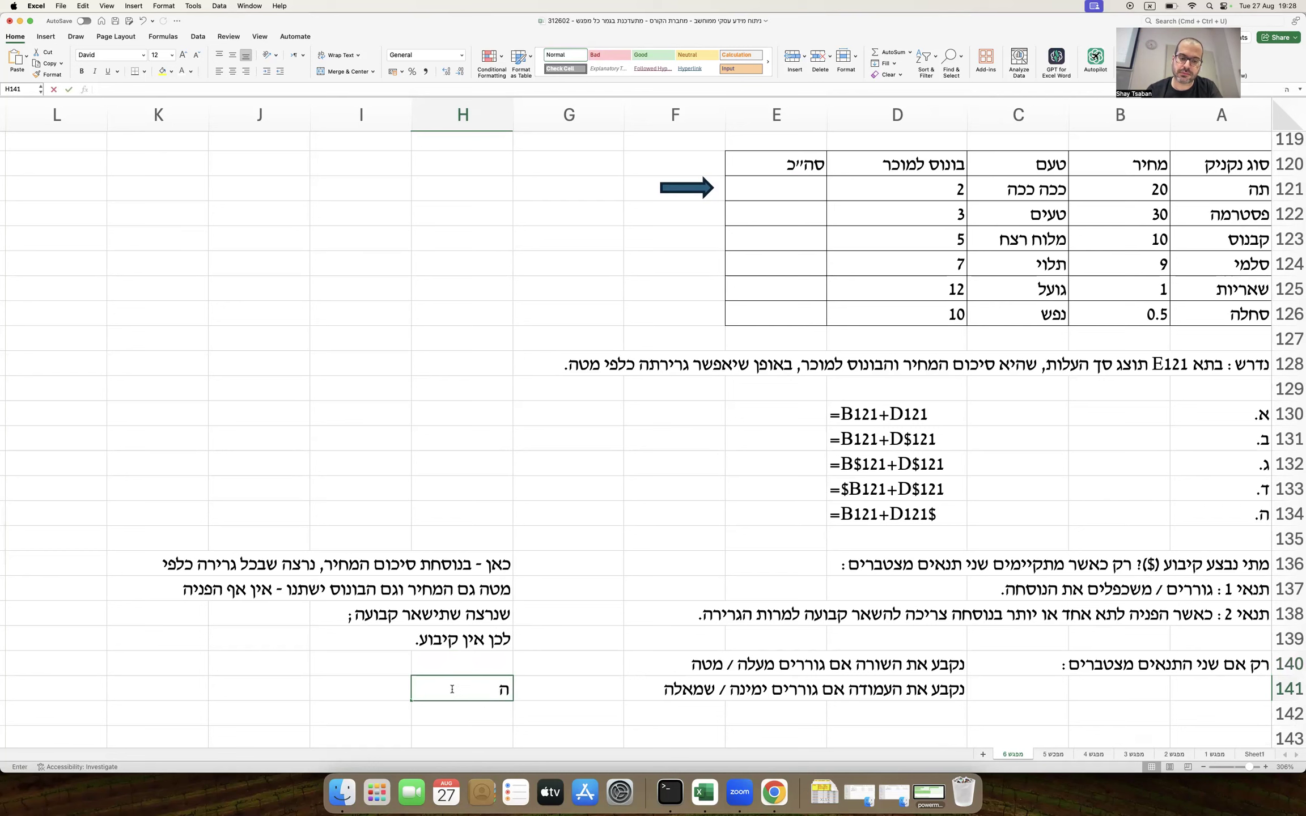
key("Return")
left_click(452, 690)
key("super+b")
Step: Make the conclusion in H139 bold and color both it and the answer in H141 red
key("Up")
key("Up")
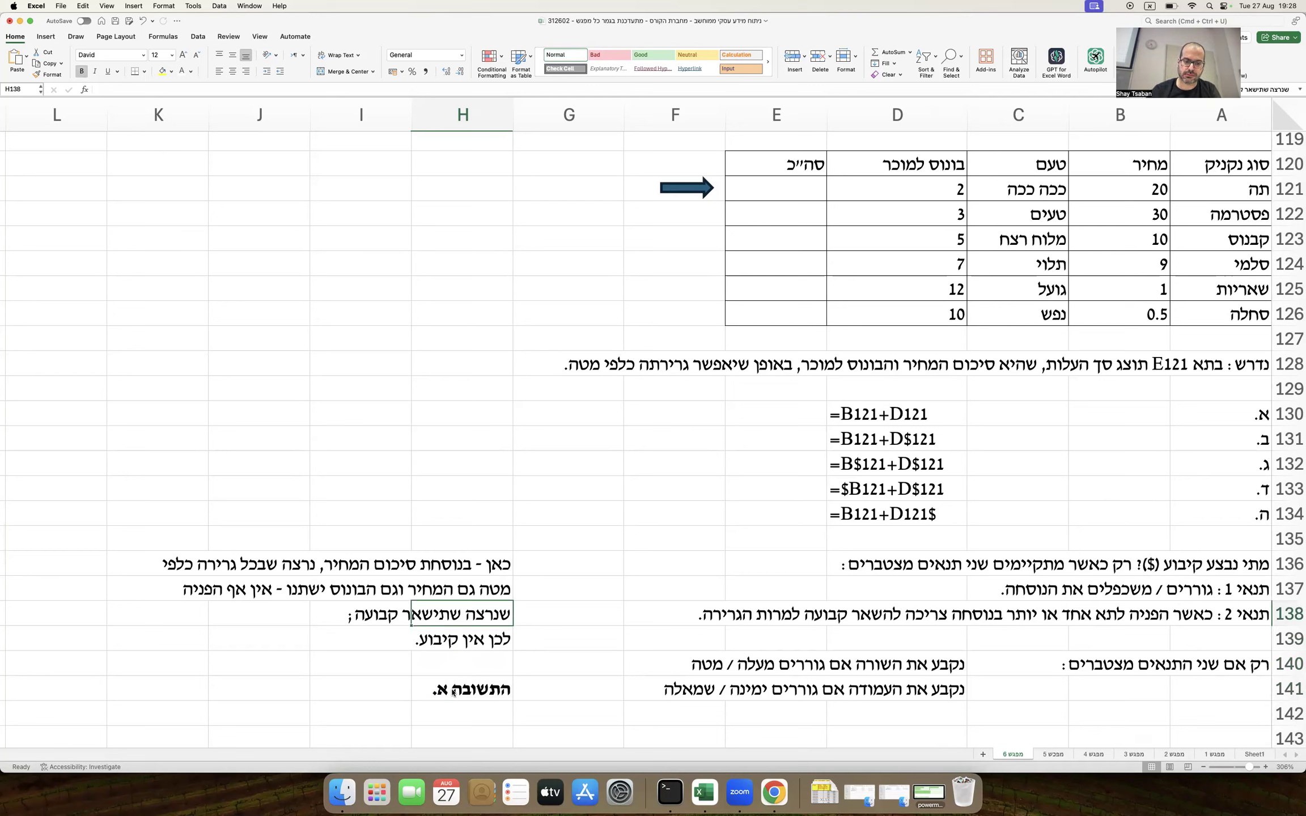
key("super+b")
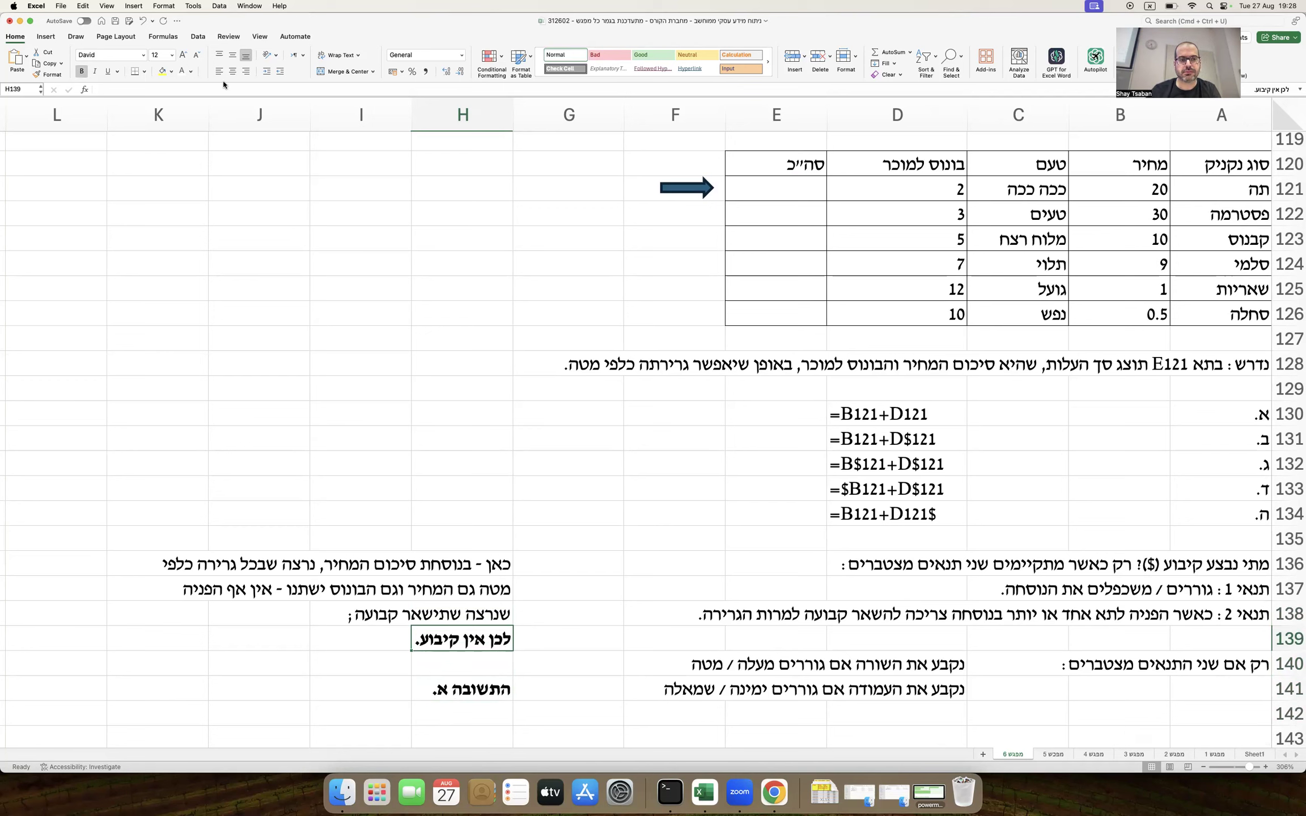
left_click(192, 72)
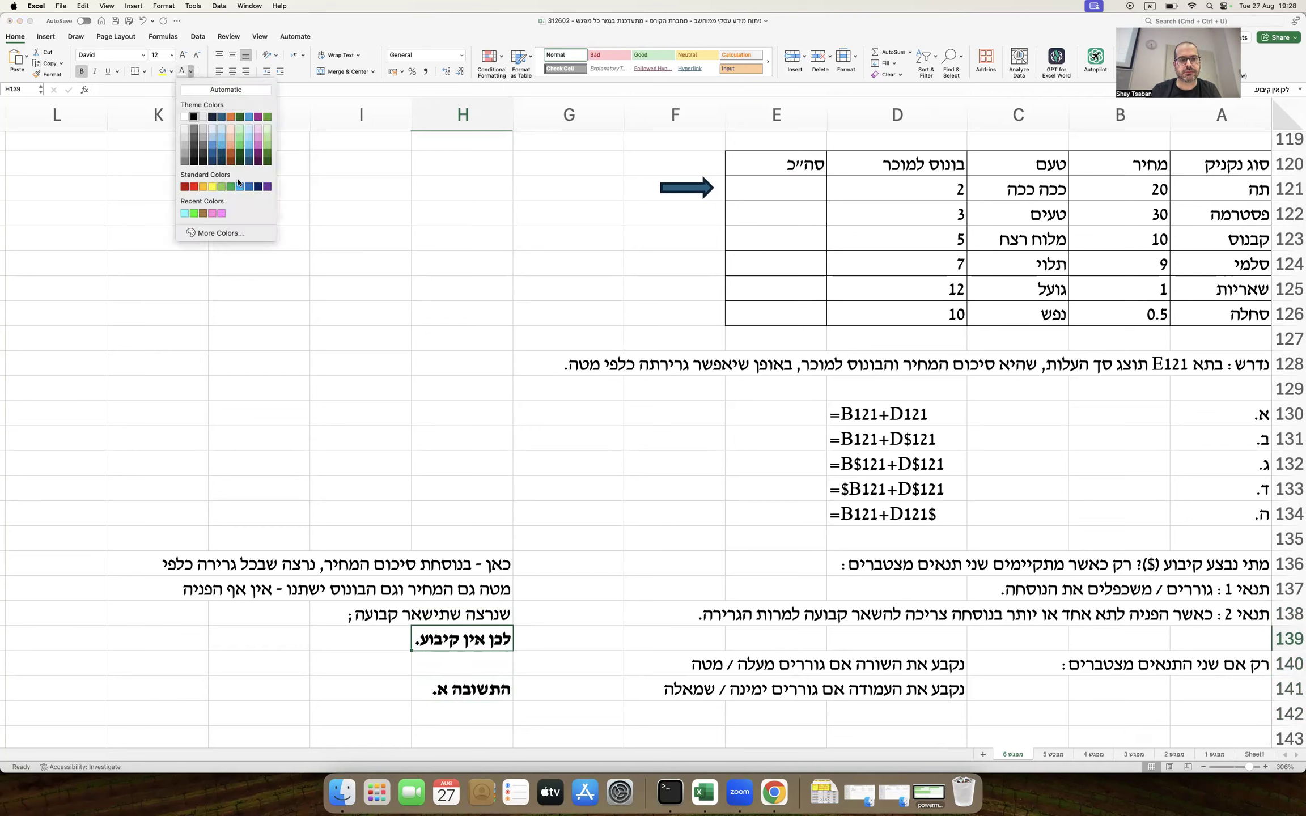
left_click(195, 189)
left_click(466, 688)
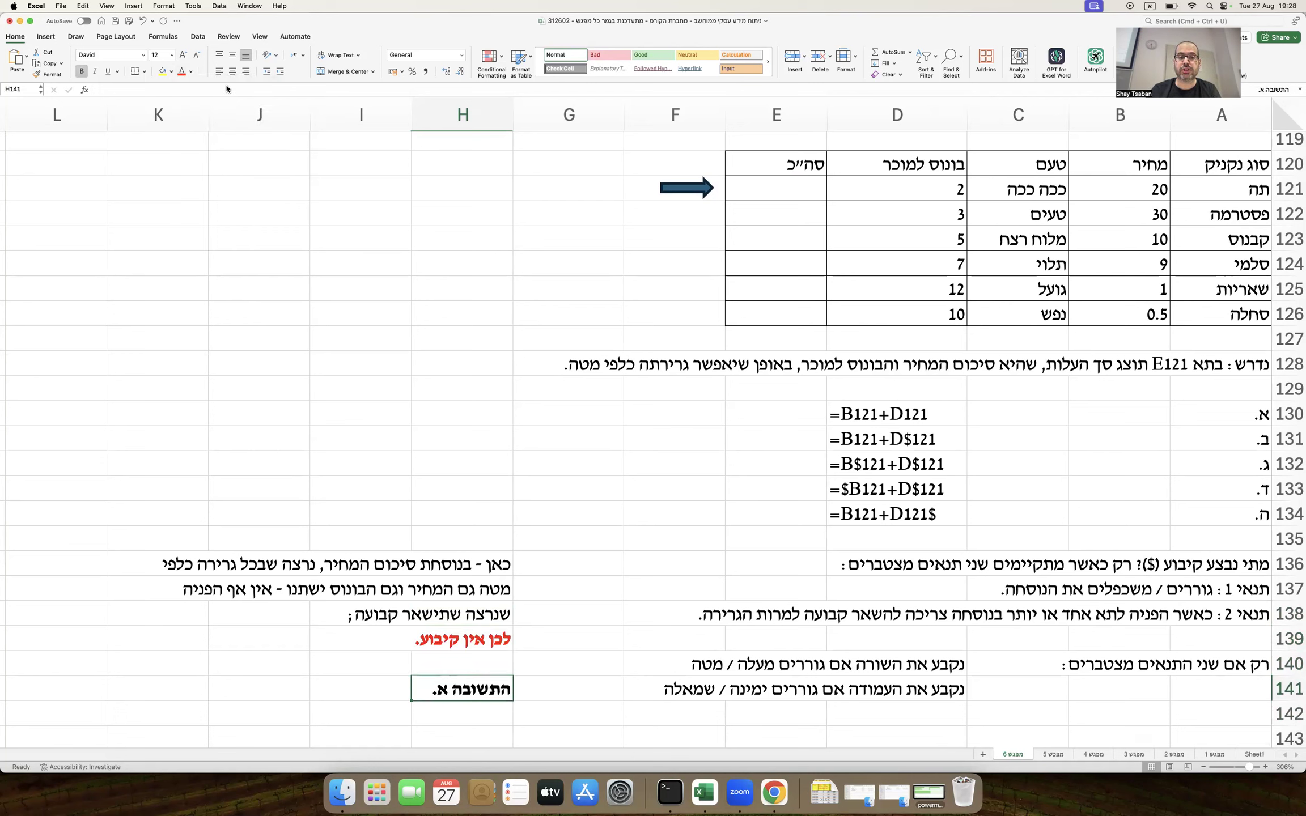
left_click(182, 72)
left_click(429, 345)
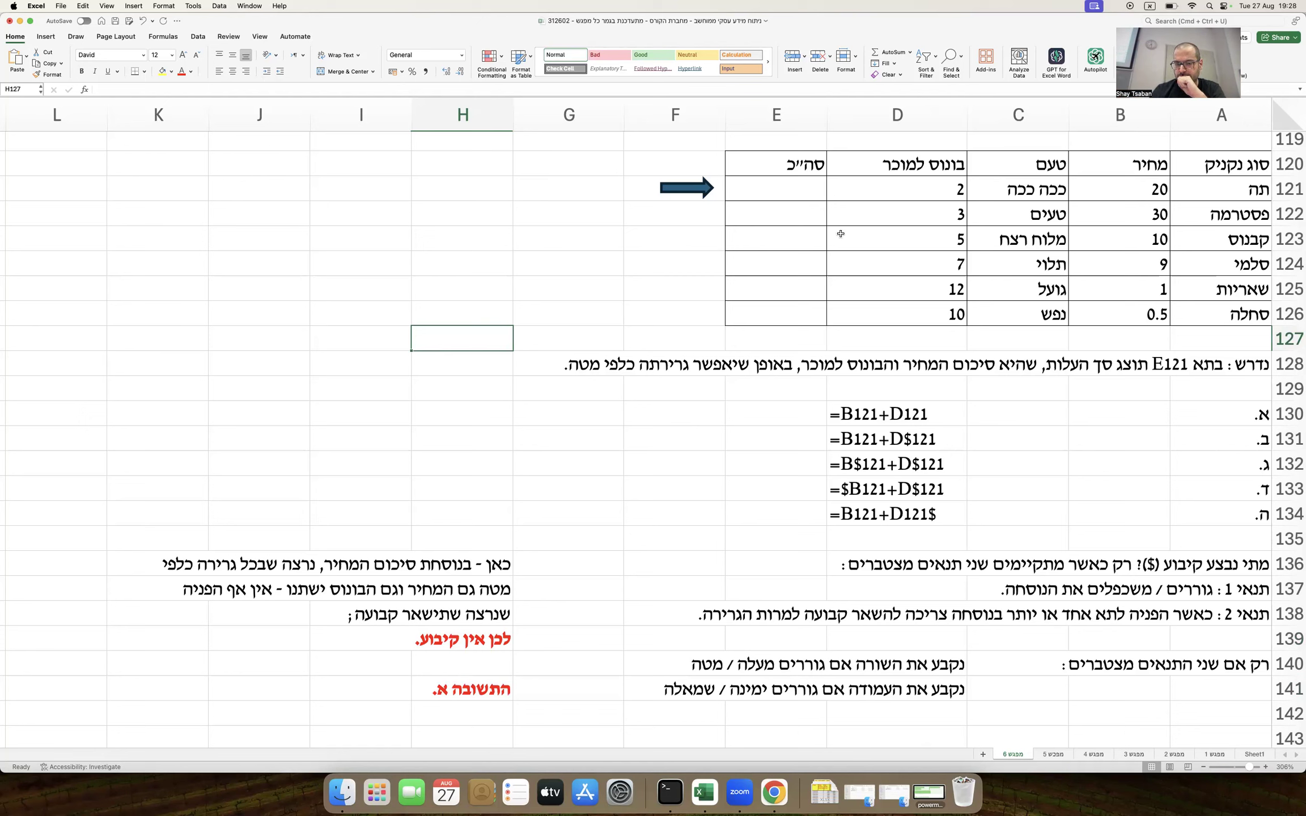
Step: Enter the formula =B121+D121 in E121 and fill it down through E126
left_click(784, 197)
left_click_drag(726, 200, 734, 328)
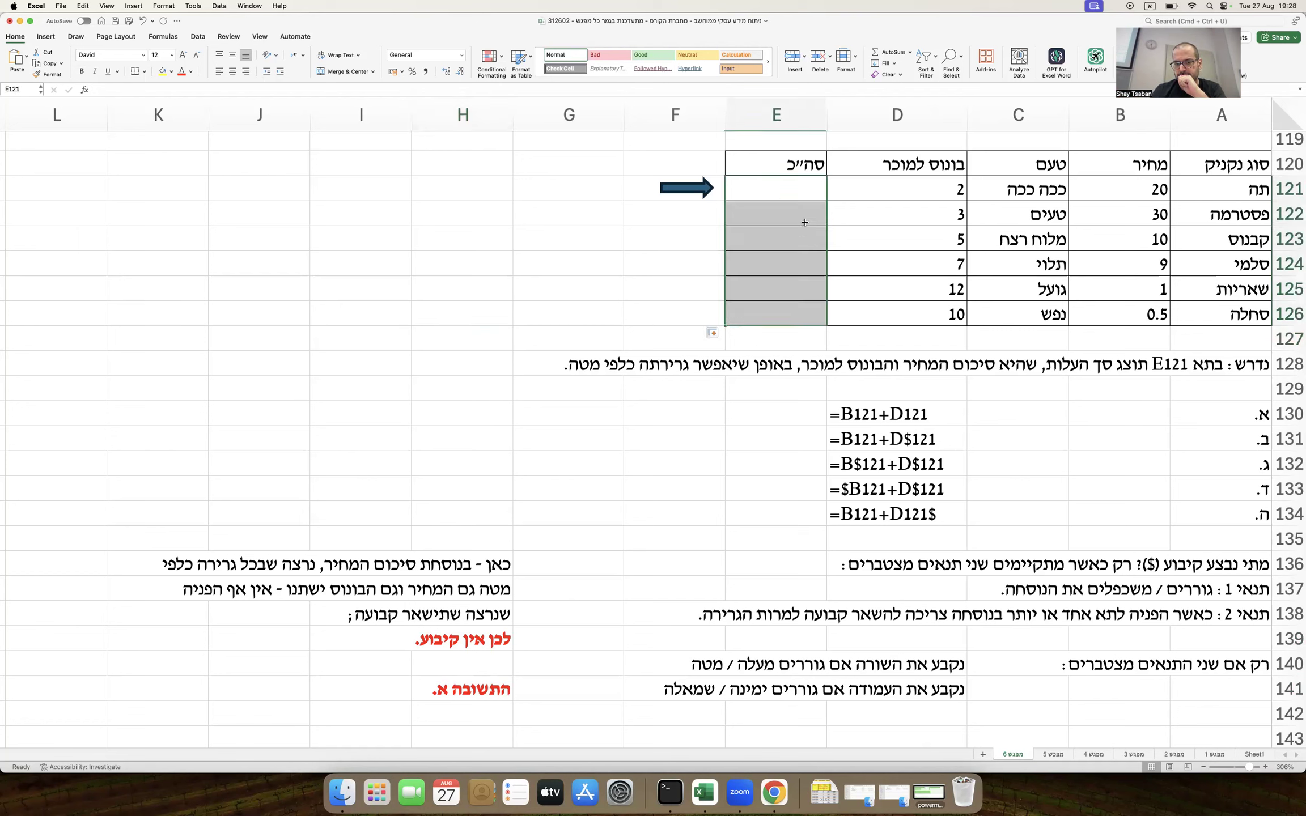
left_click(802, 187)
type("=B121+D121")
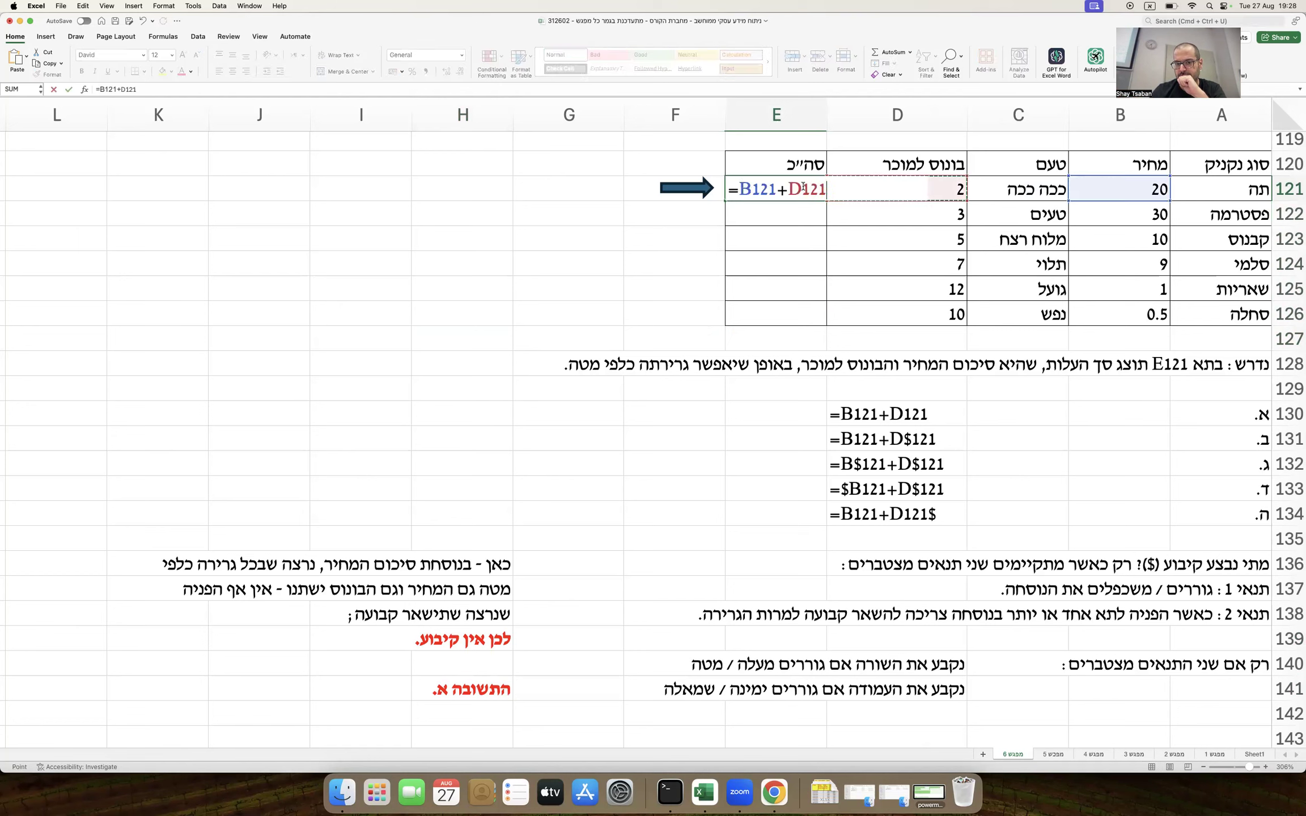
key("Return")
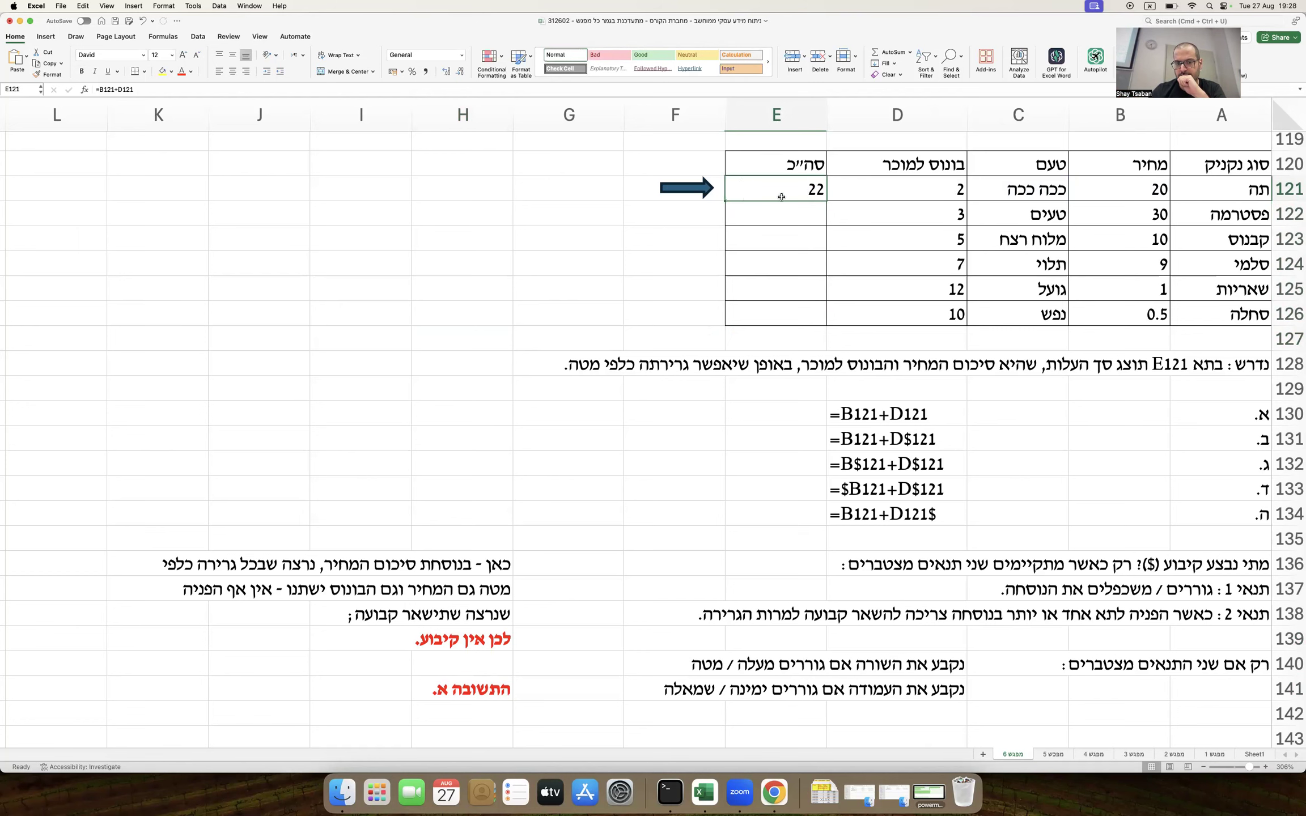
left_click_drag(726, 198, 728, 321)
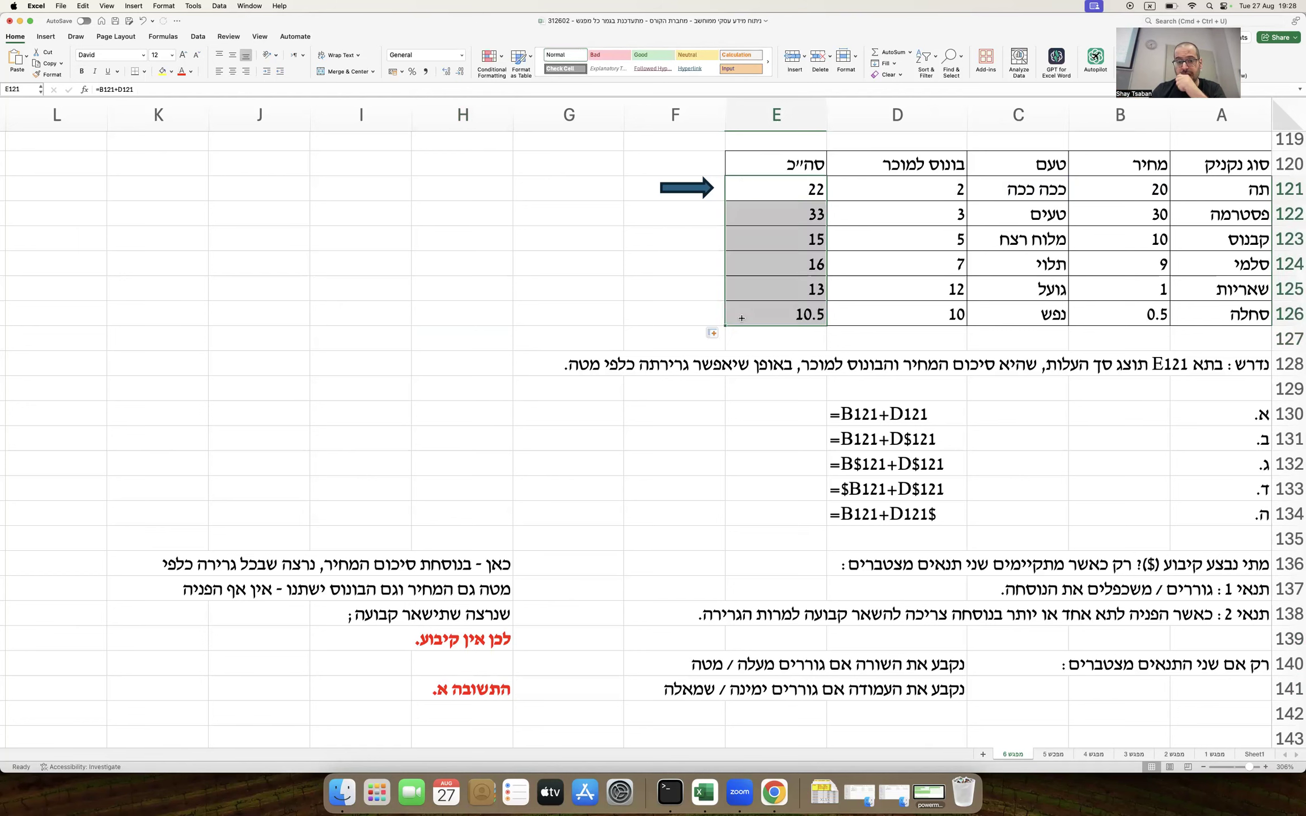
left_click(770, 184)
mouse_move(726, 199)
left_mouse_down()
mouse_move(728, 317)
mouse_move(766, 278)
left_mouse_up()
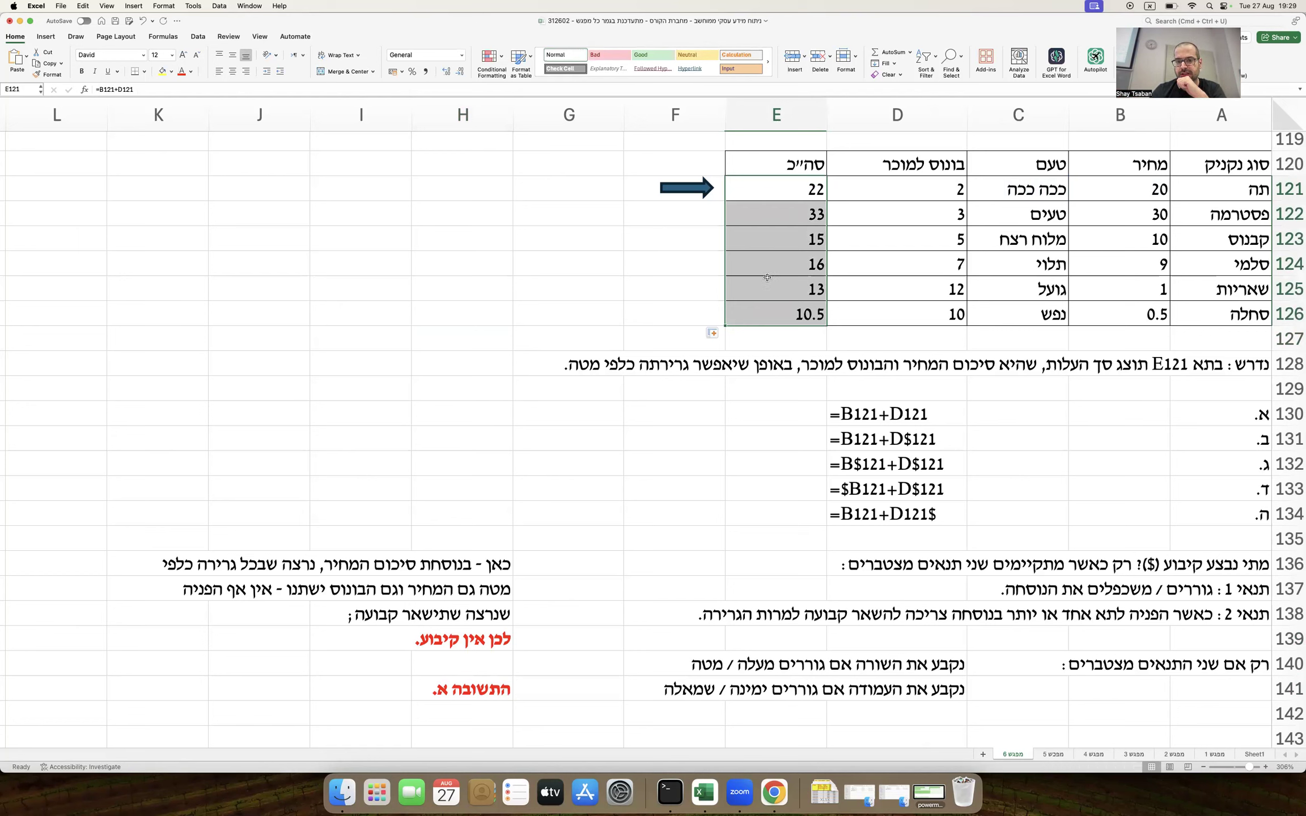
Step: Clear the total formulas from E121:E126
left_click(802, 183)
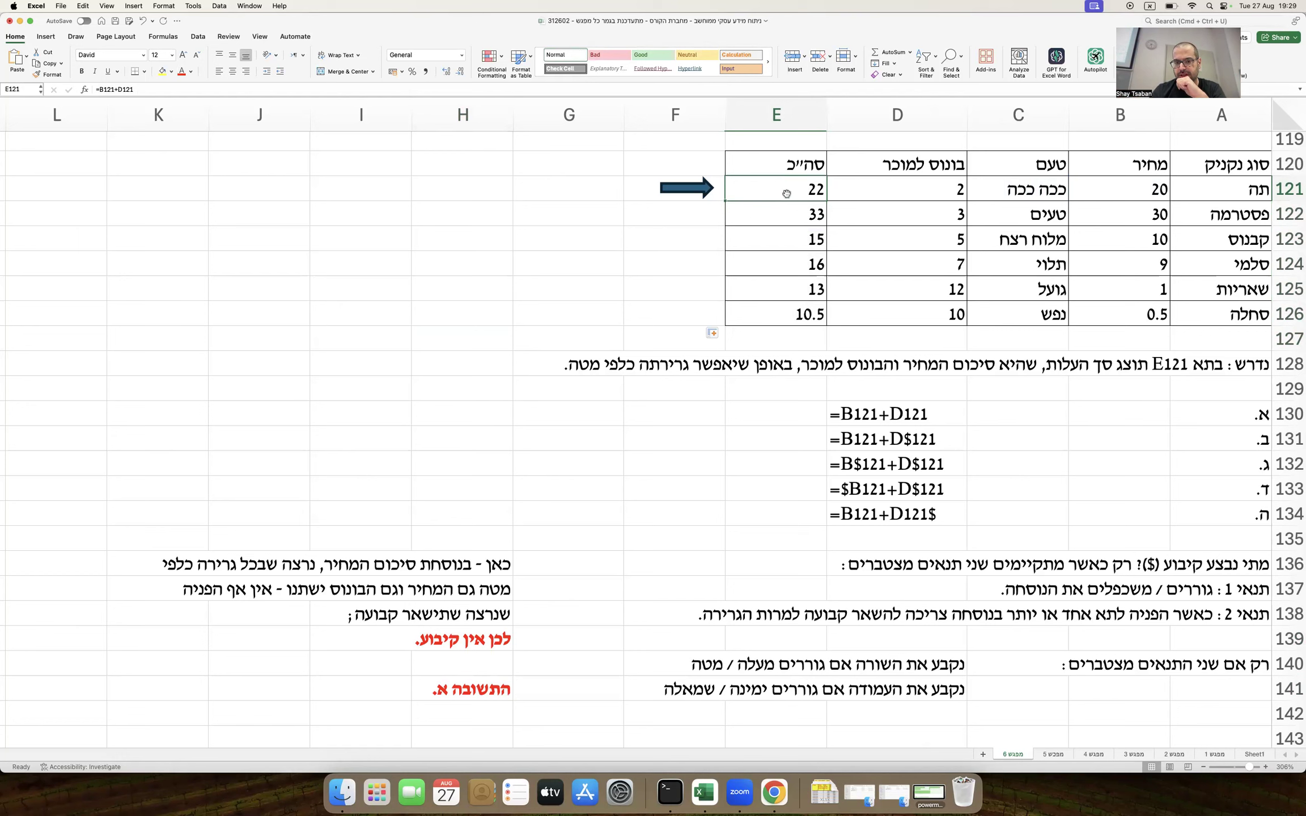
left_click_drag(786, 194, 772, 321)
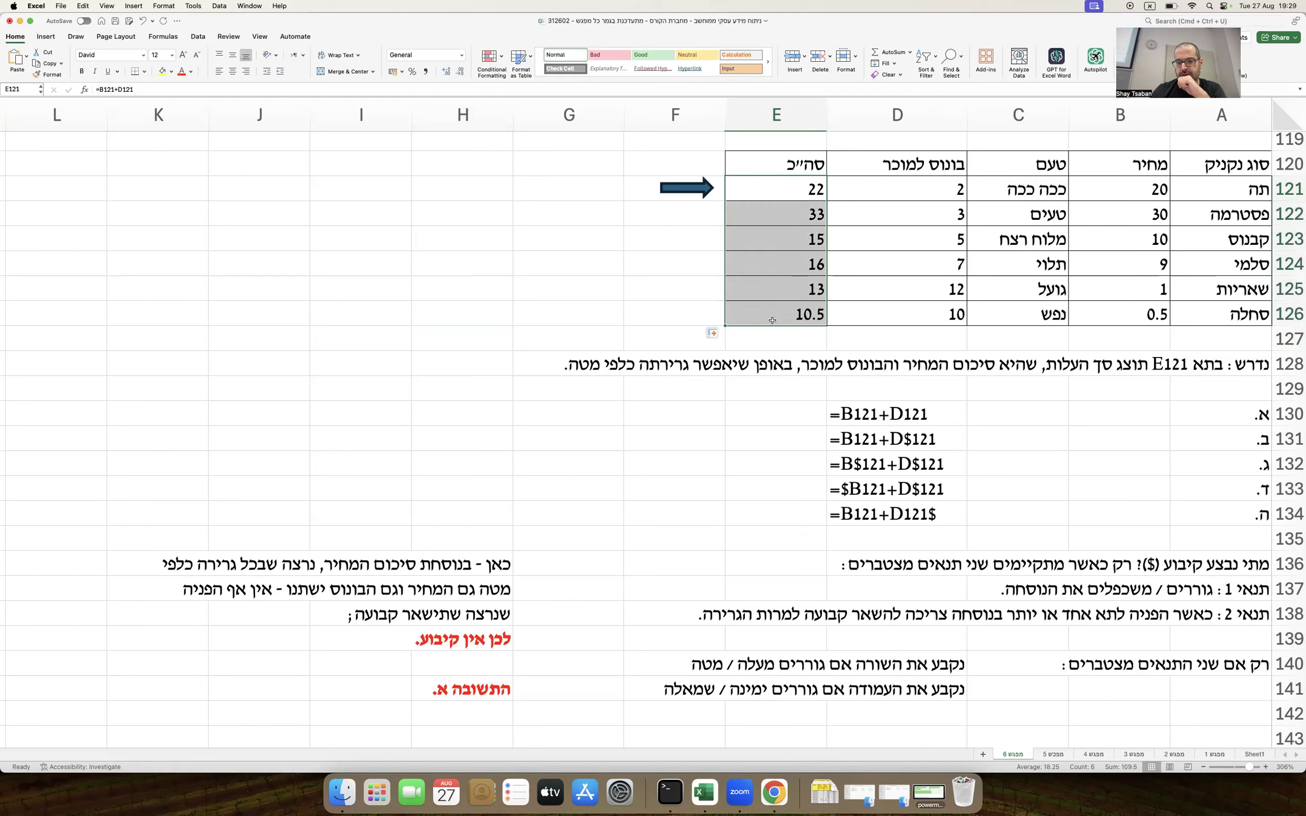
key("Delete")
left_click(653, 270)
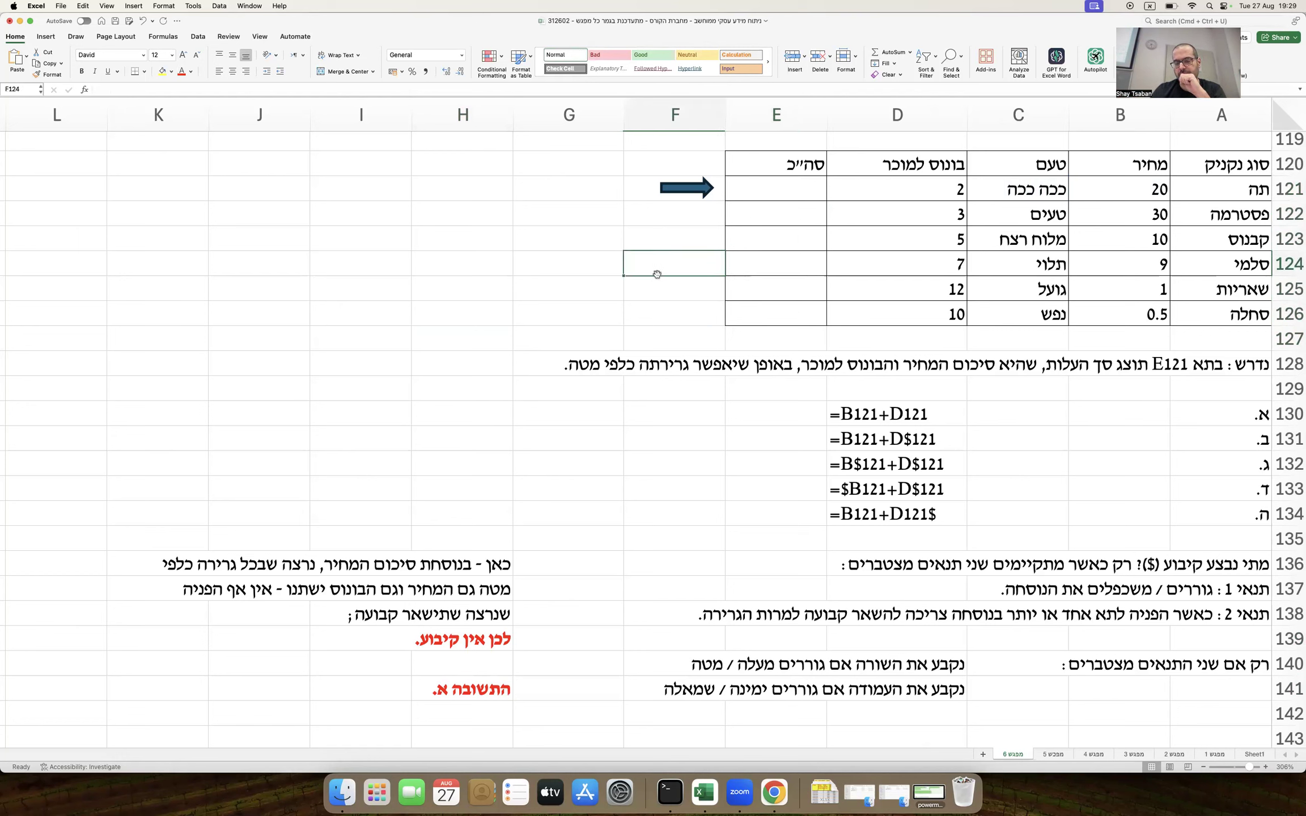
left_click(762, 191)
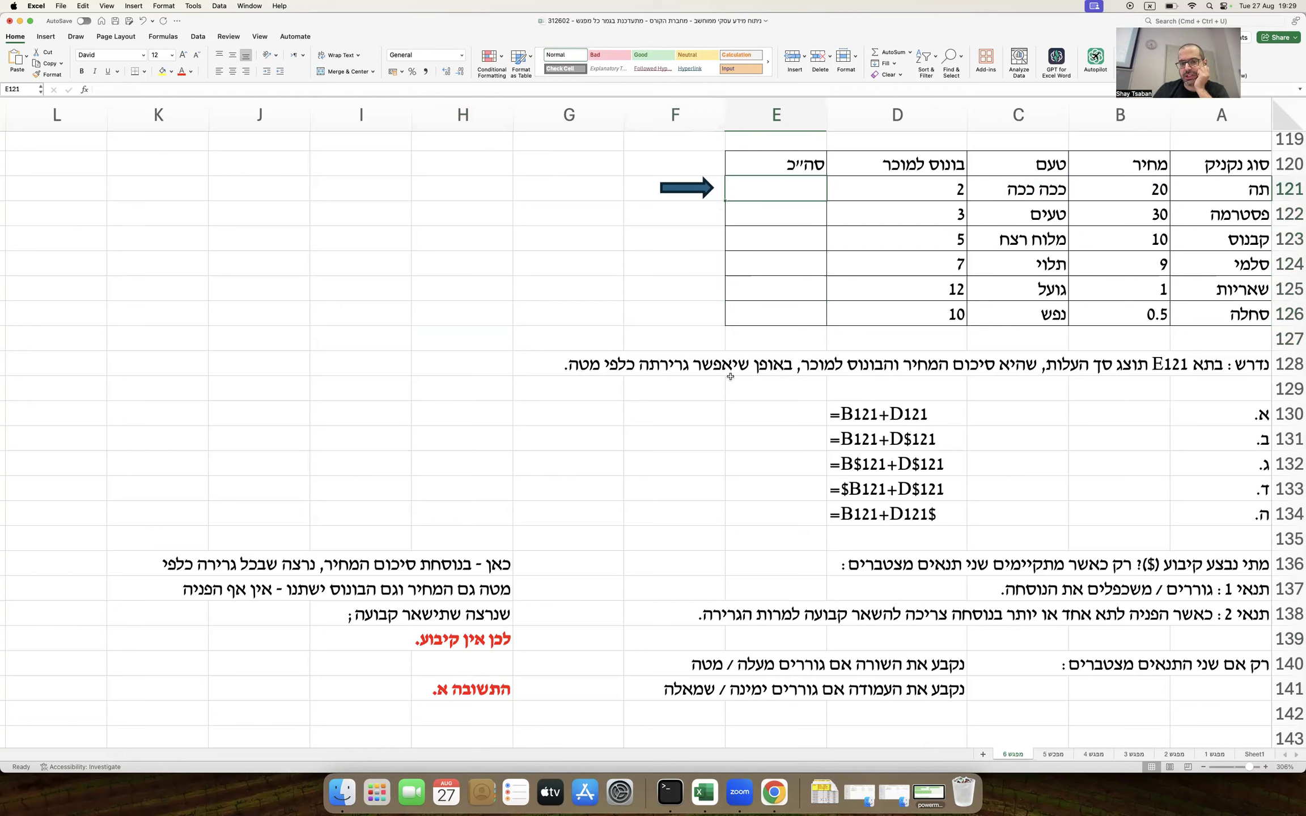
mouse_move(732, 287)
left_mouse_down()
mouse_move(739, 333)
mouse_move(742, 296)
left_mouse_up()
left_click(677, 290)
double_click(676, 290)
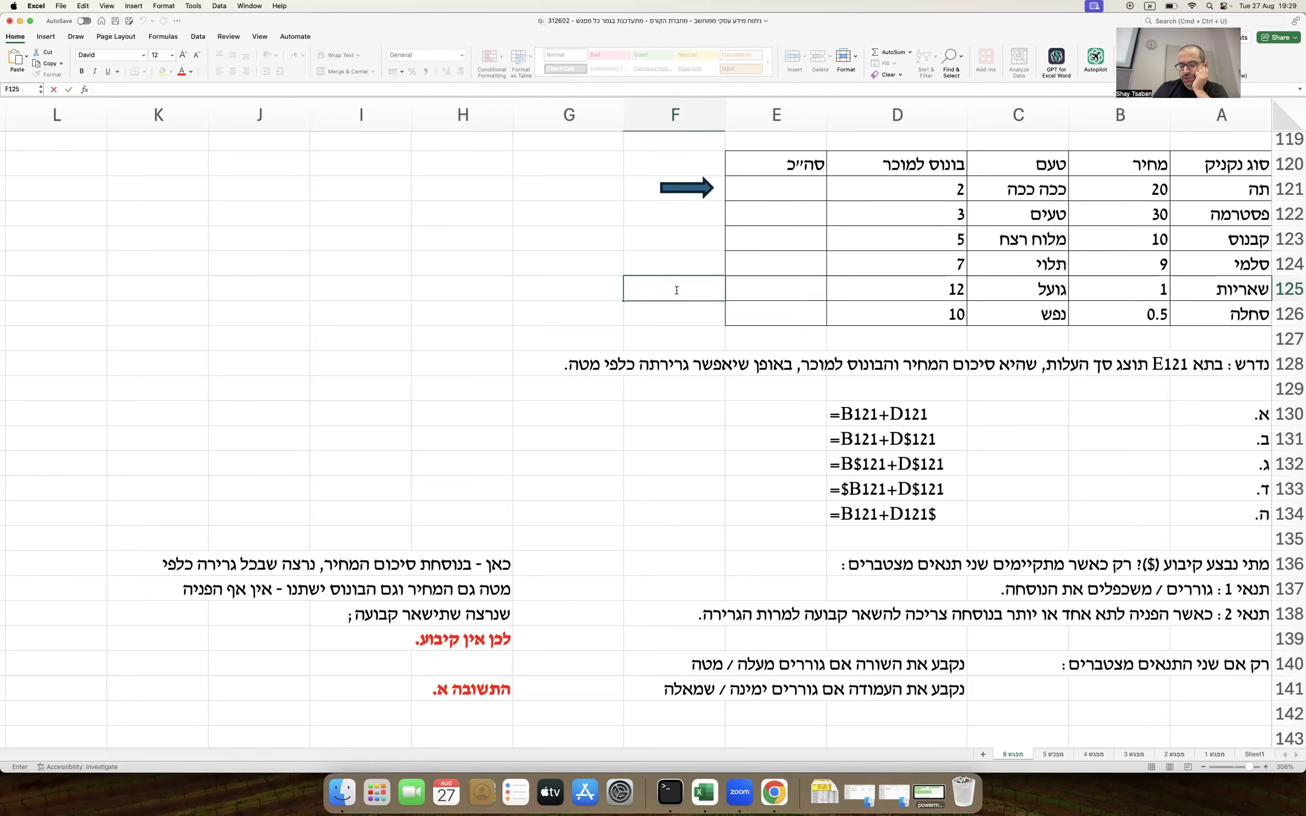
scroll(692, 340, "down", 3)
scroll(693, 340, "up", 5)
right_click(693, 341)
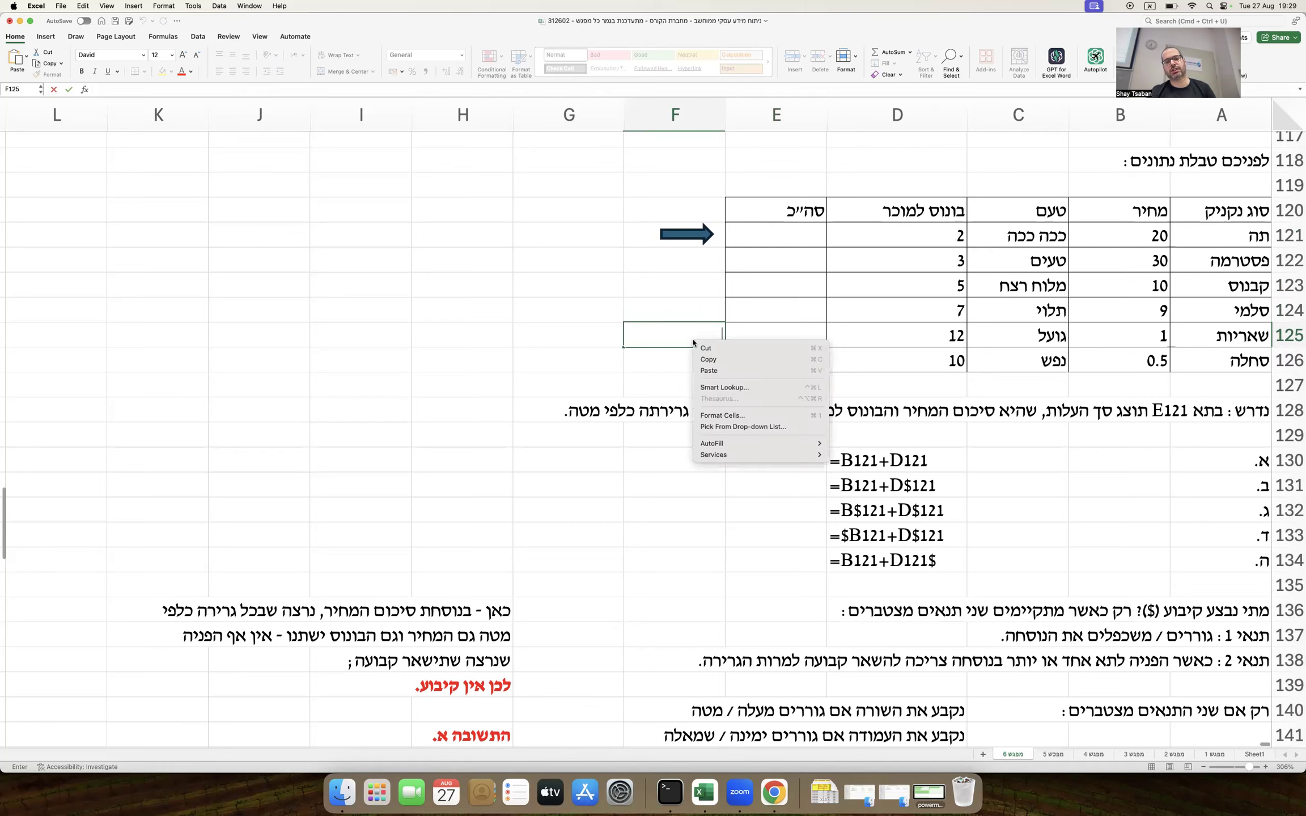
left_click(536, 392)
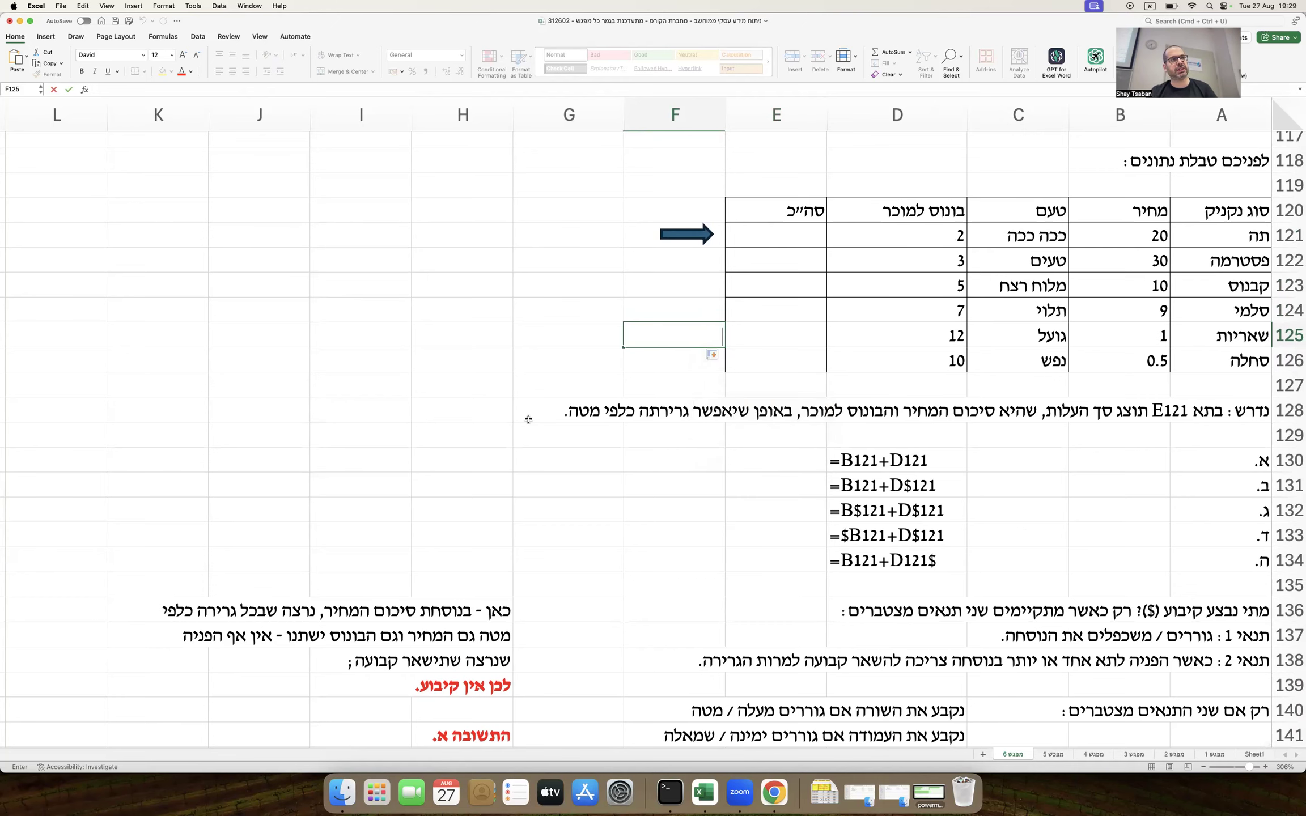
Step: Review the price and bonus exercise with its answer options and explanation, and glance ahead at exercise 3 on VLOOKUP
left_click(528, 419)
scroll(528, 420, "down", 5)
scroll(528, 423, "up", 2)
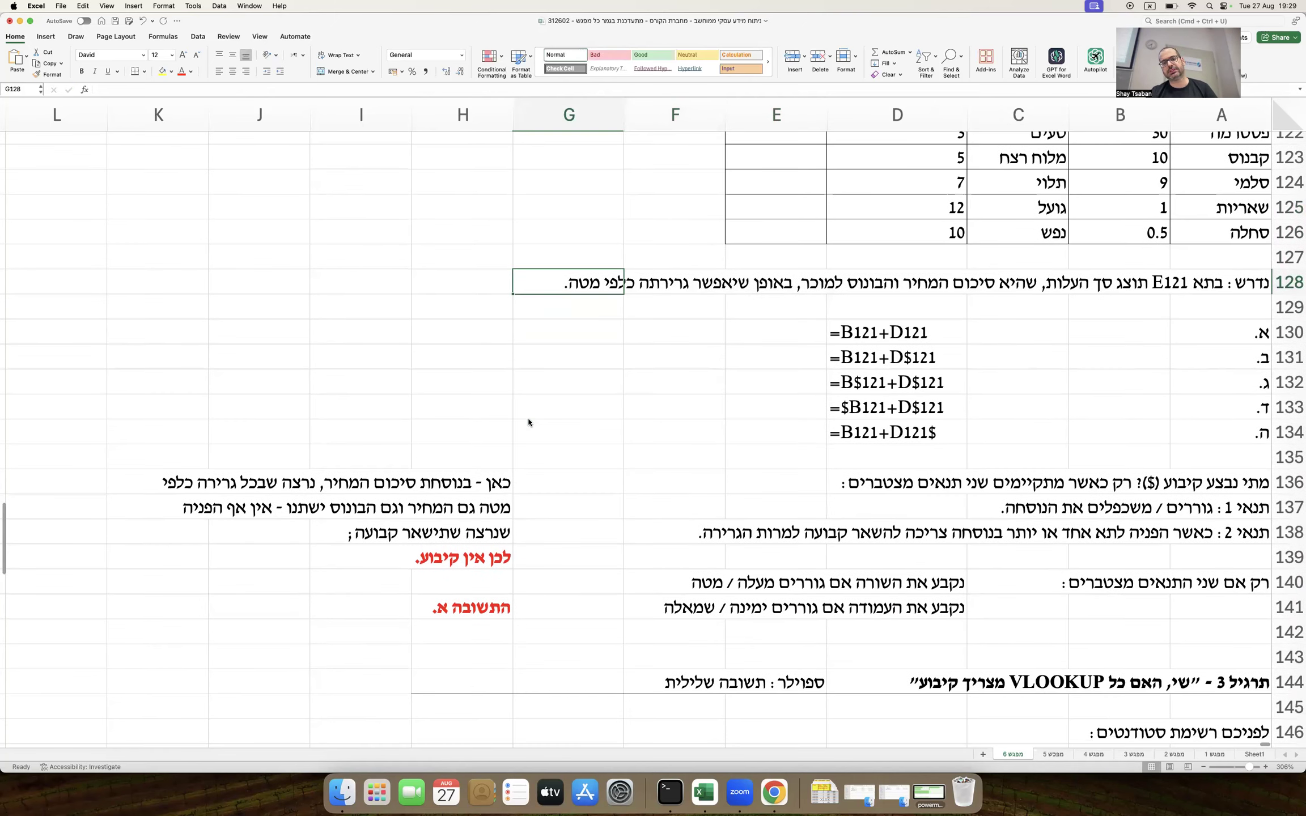
left_click(690, 349)
scroll(689, 346, "up", 2)
scroll(689, 346, "down", 5)
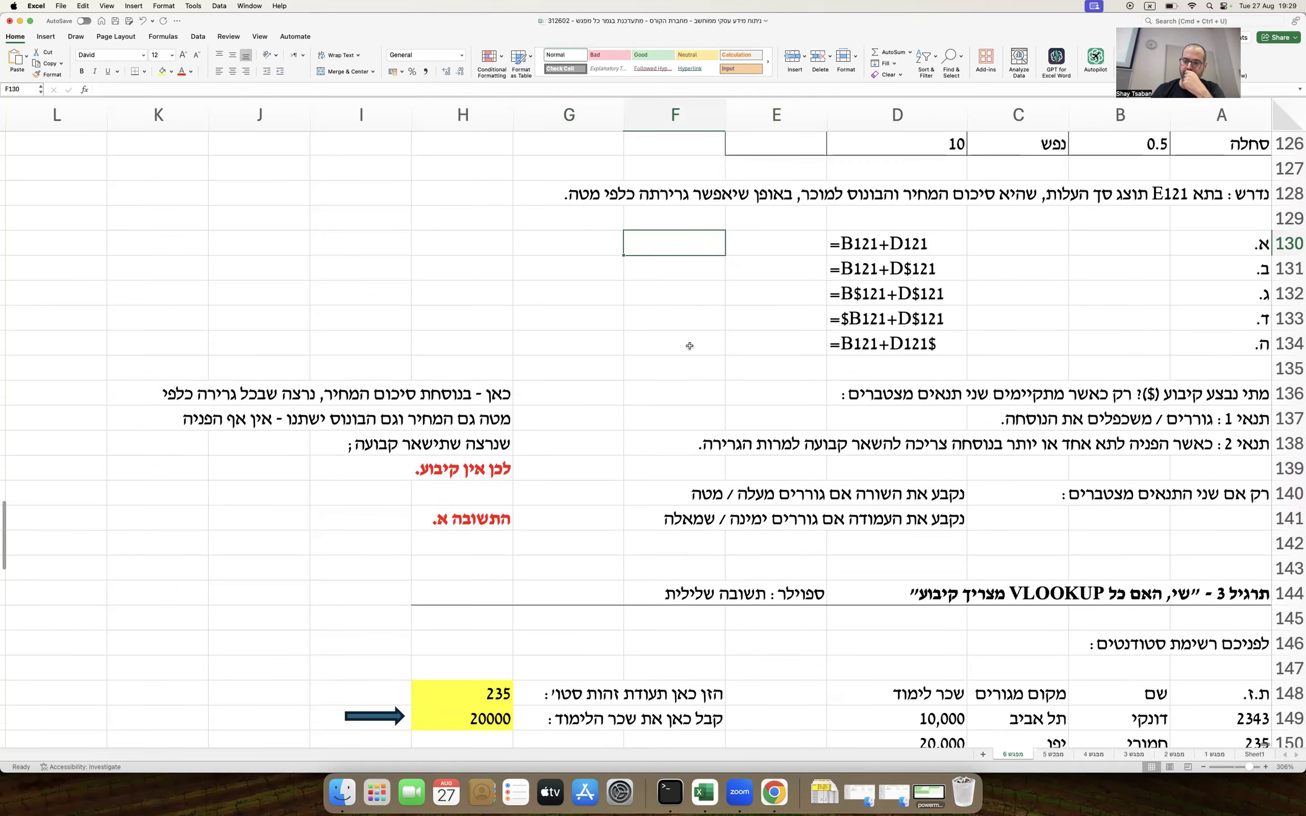
scroll(690, 346, "down", 1)
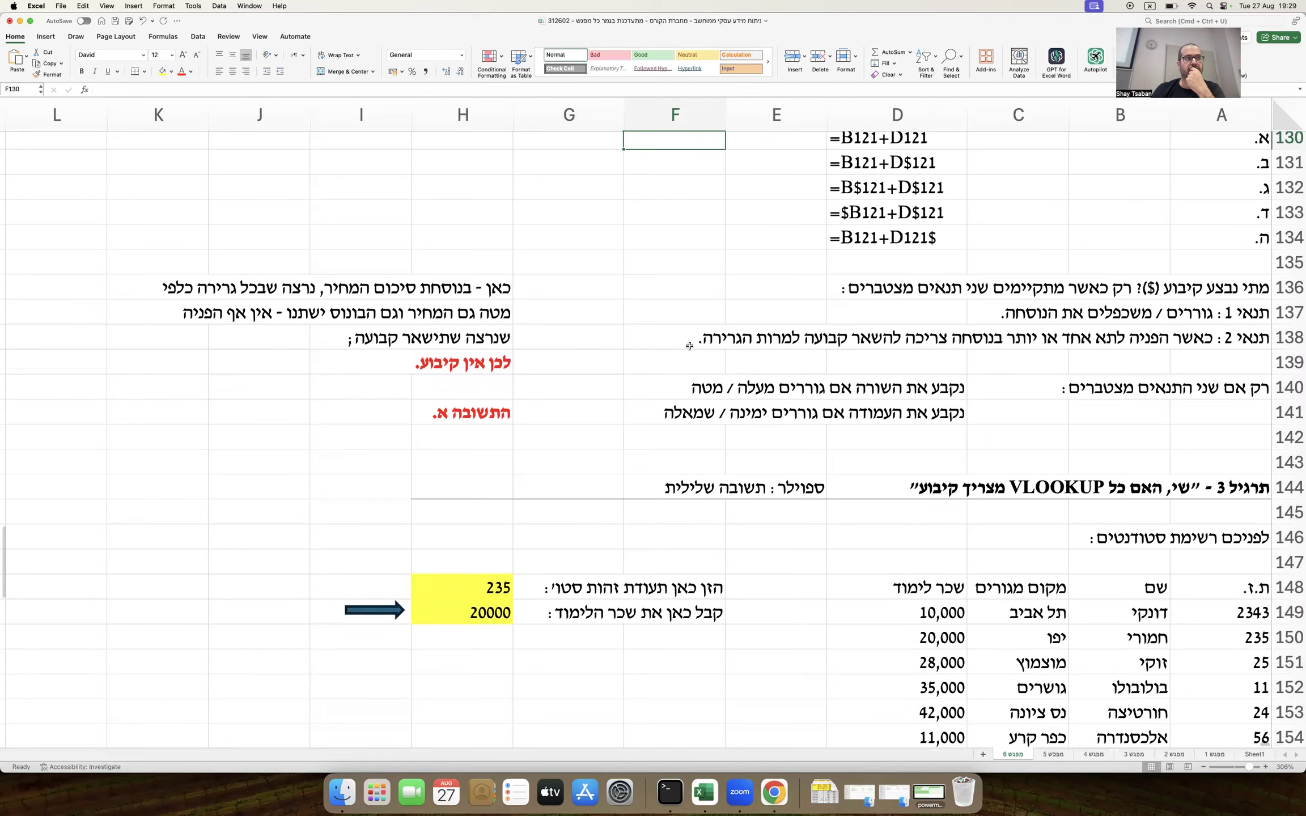
scroll(689, 346, "up", 5)
scroll(689, 346, "up", 3)
scroll(689, 346, "down", 1)
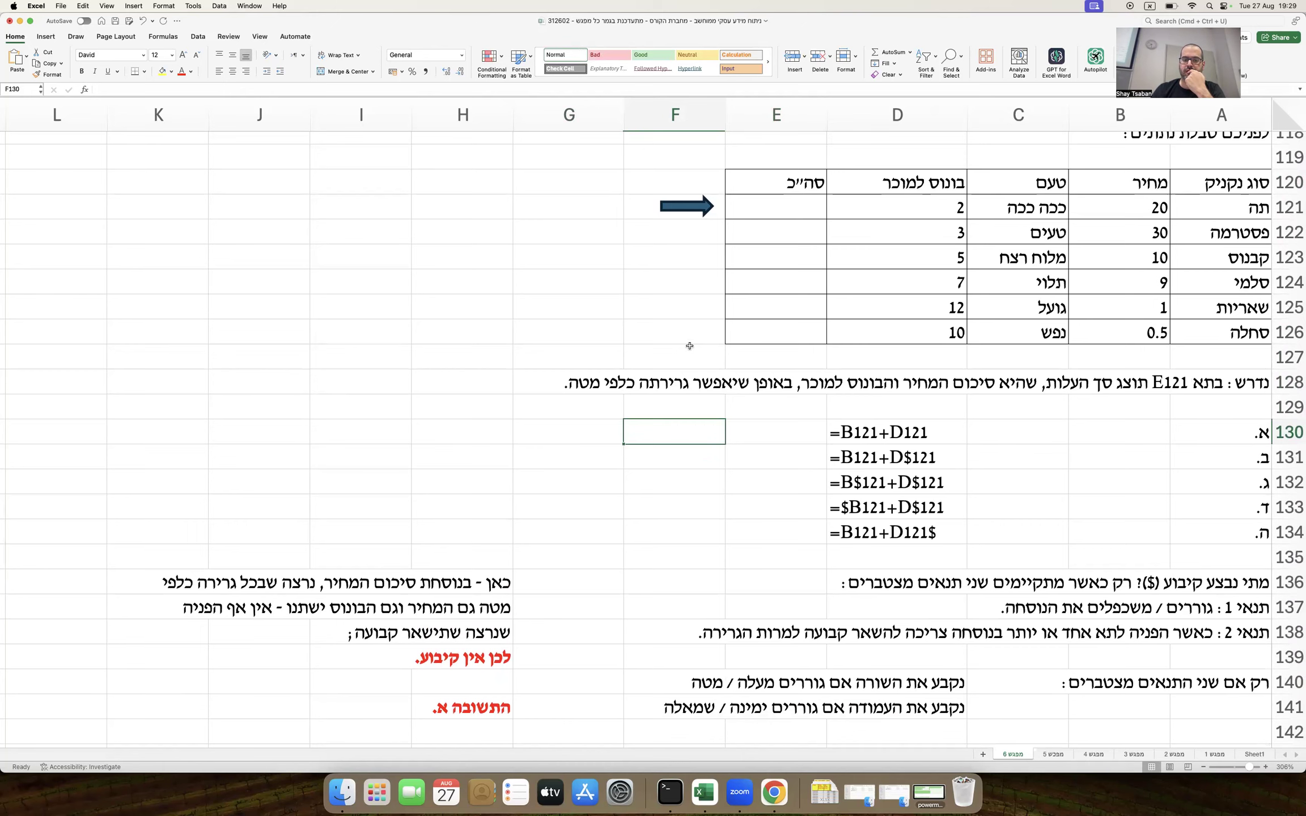
scroll(689, 346, "down", 1)
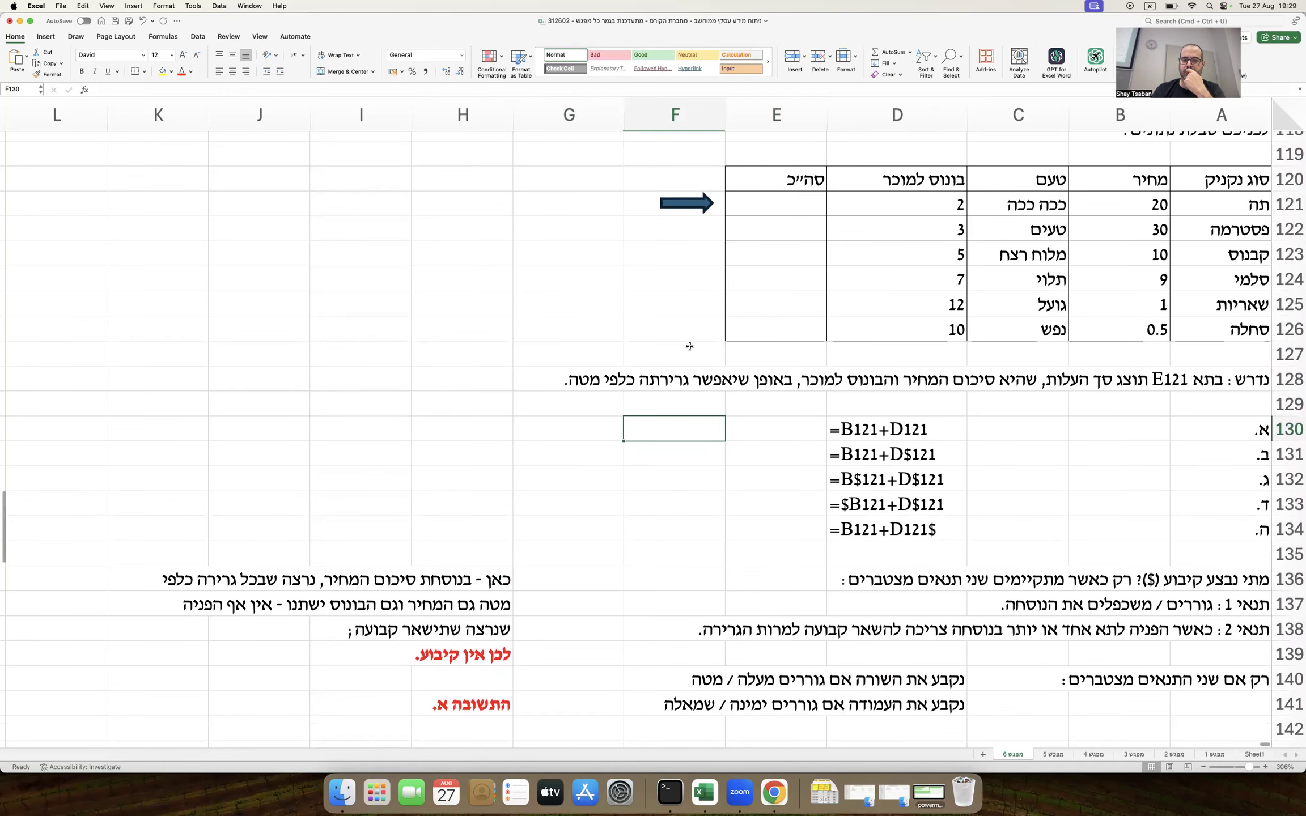
scroll(690, 346, "down", 1)
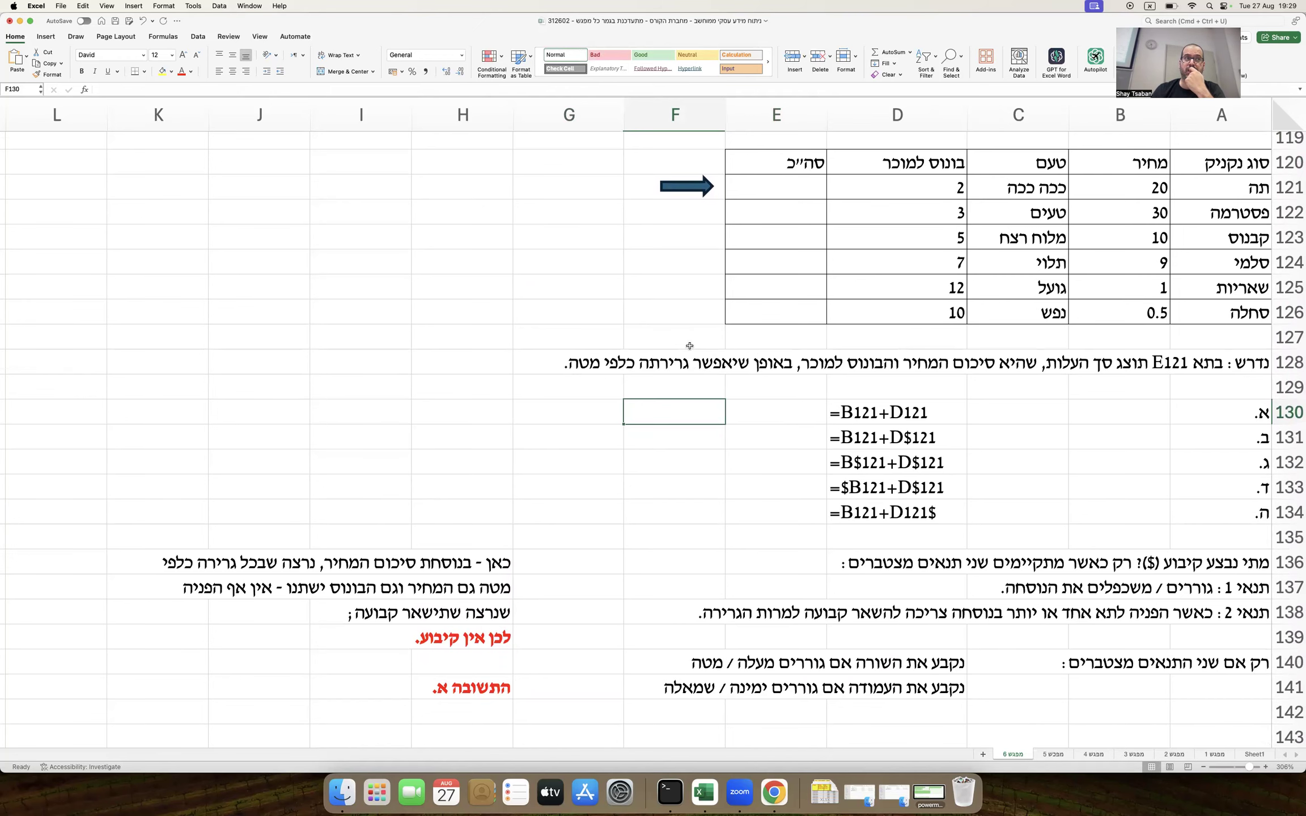
Step: Clear the sample student ID and tuition values from the yellow cells H148:H149 of exercise 3
scroll(689, 345, "down", 10)
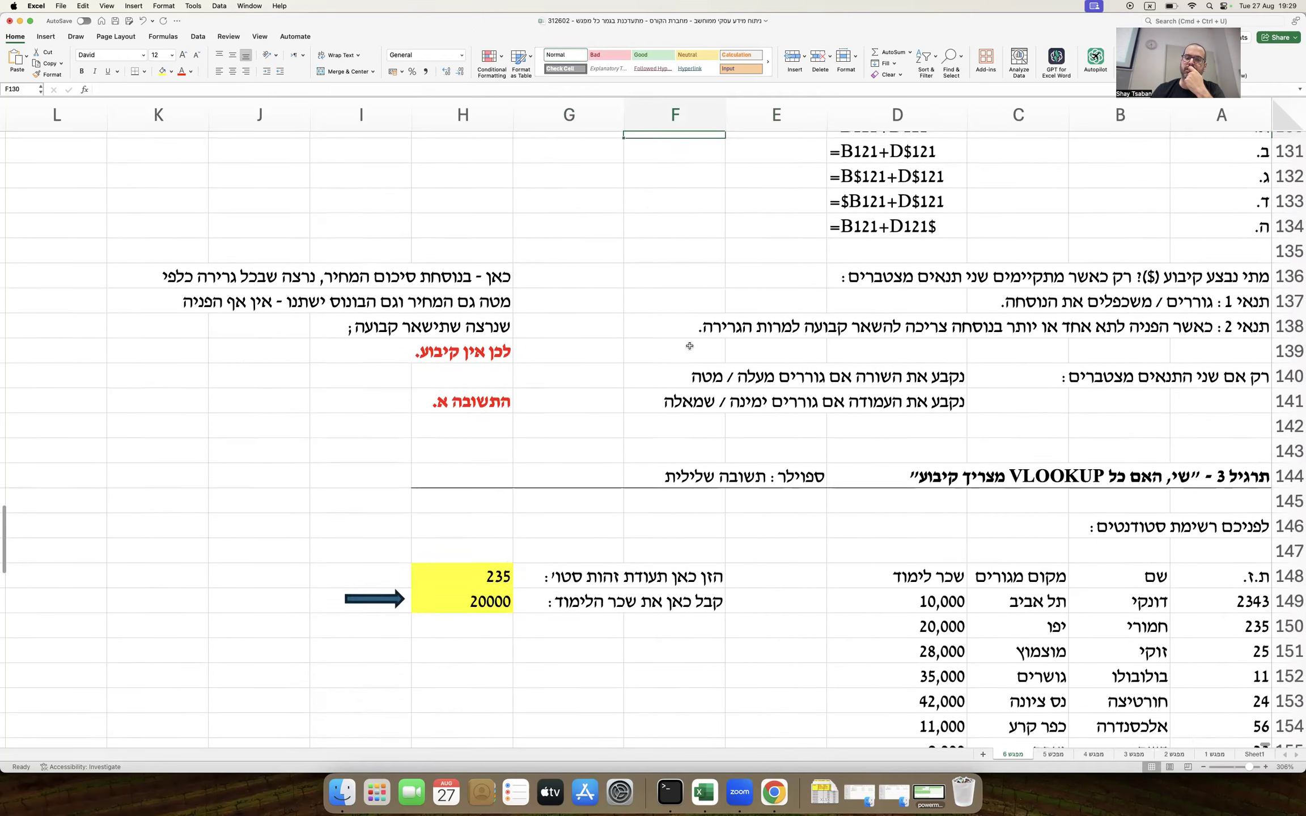
scroll(690, 346, "down", 2)
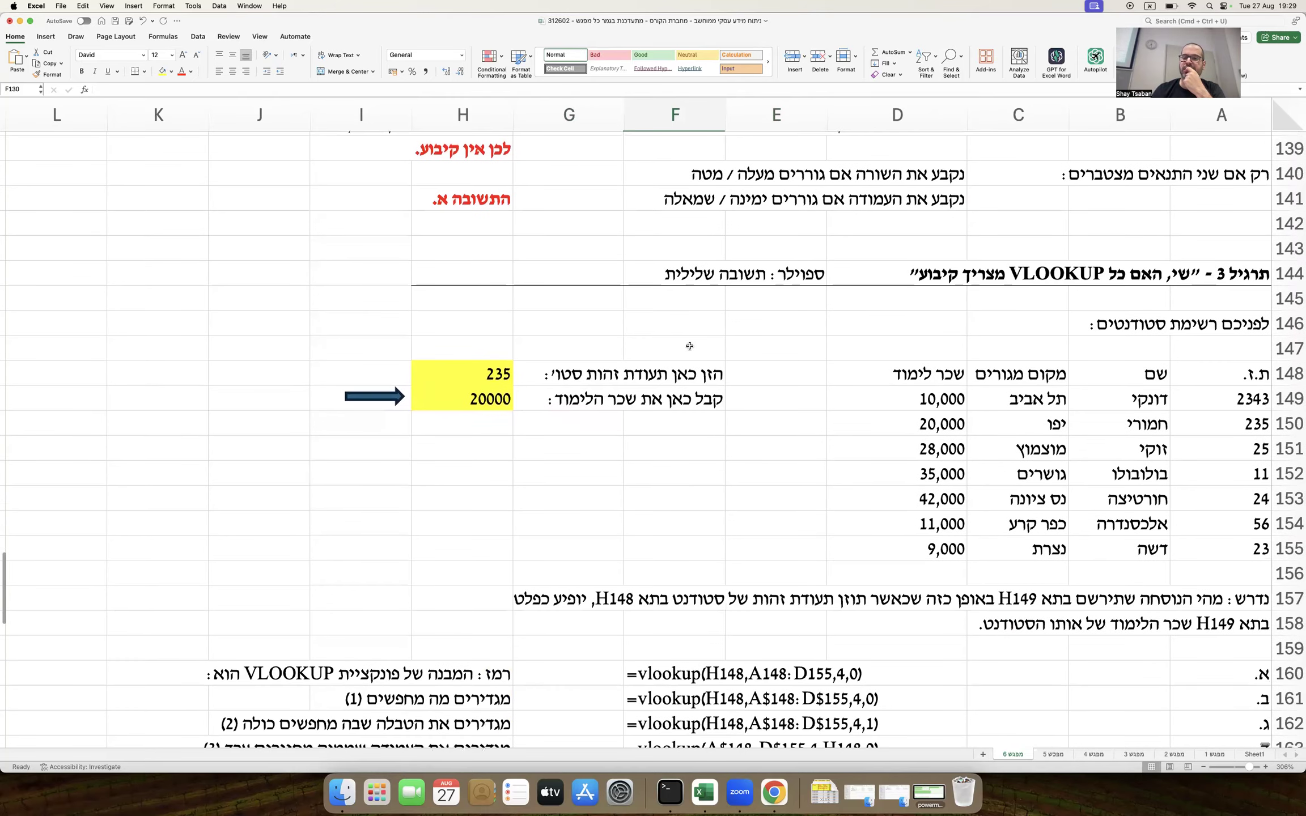
scroll(689, 346, "up", 5)
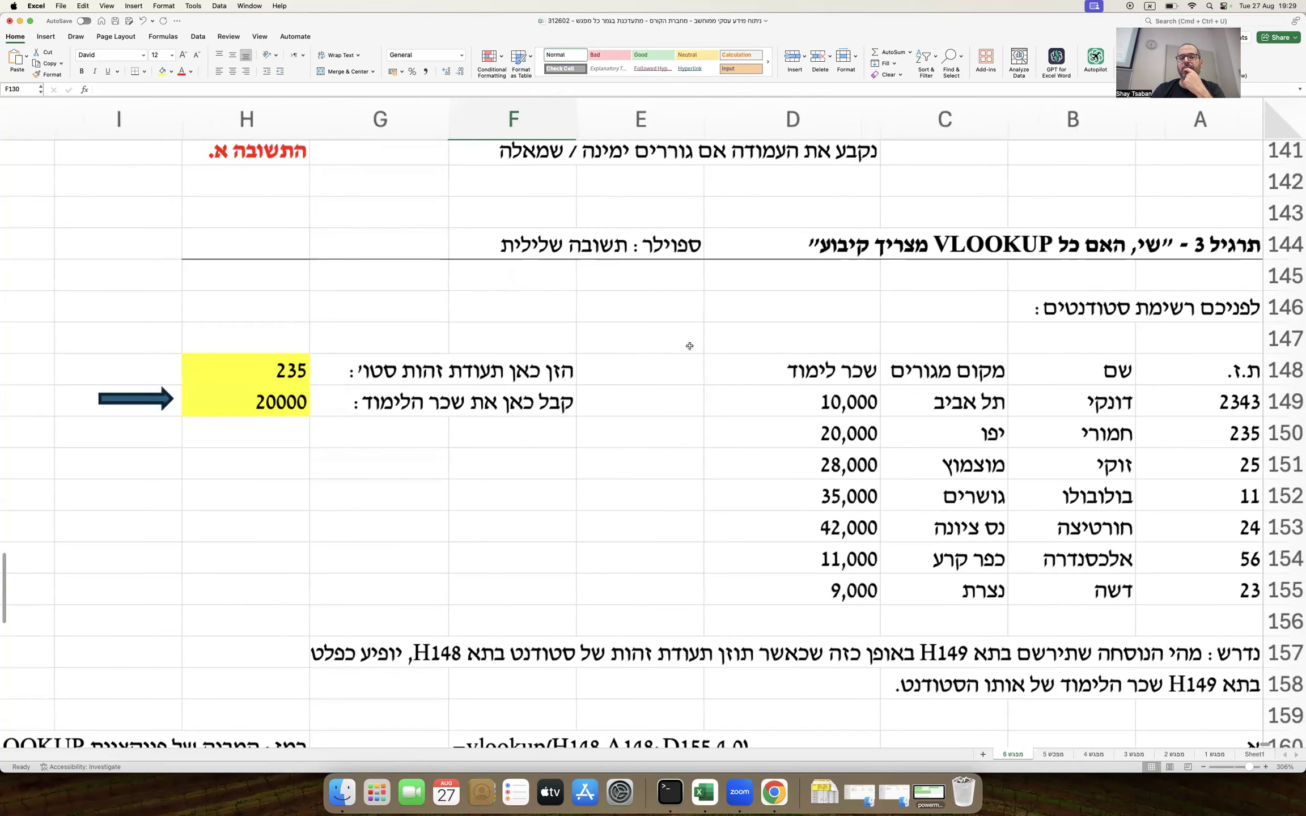
scroll(689, 345, "down", 1)
left_click(293, 353)
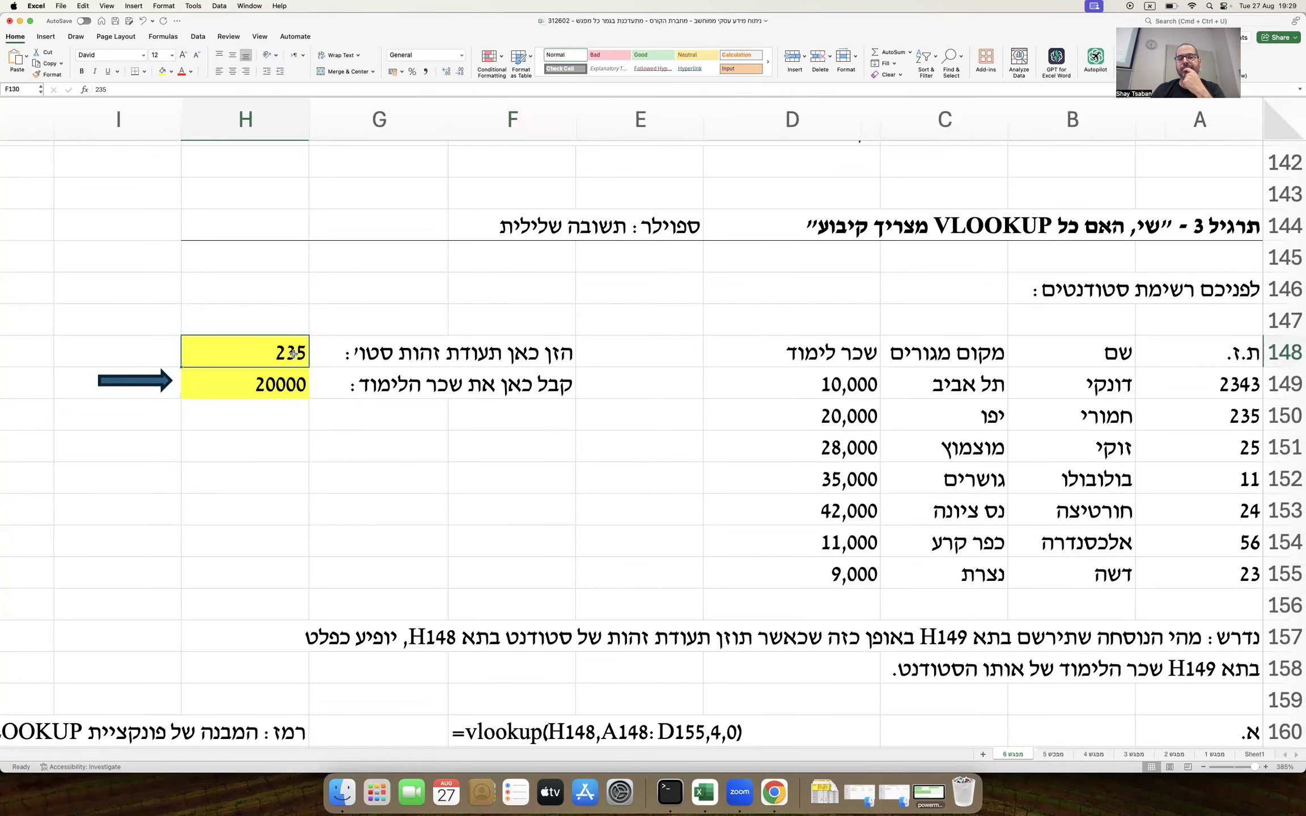
left_click_drag(294, 353, 294, 379)
key("BackSpace")
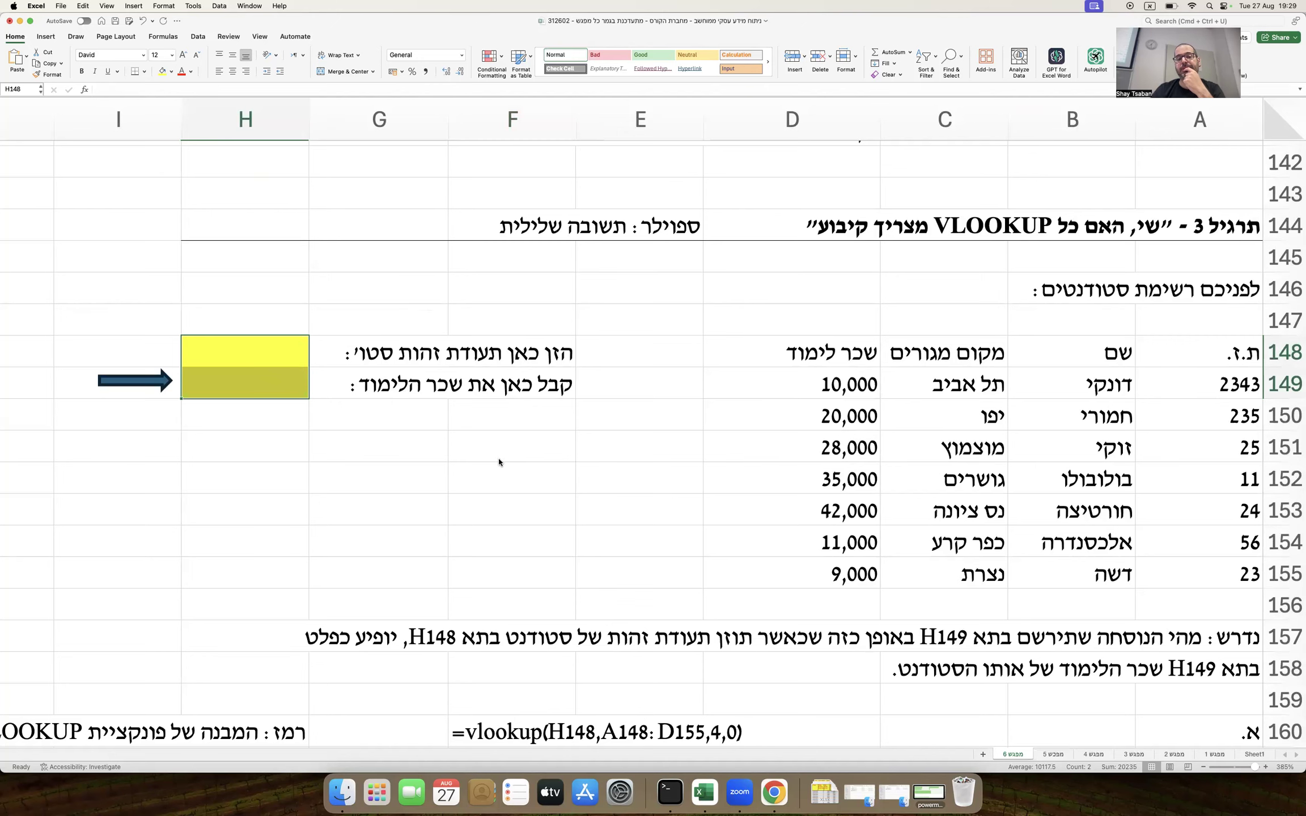
Step: Examine exercise 3's student list, the requirement for H149, the answer options and the yellow input and output cells
left_click(499, 454)
scroll(612, 401, "down", 2)
scroll(612, 400, "up", 1)
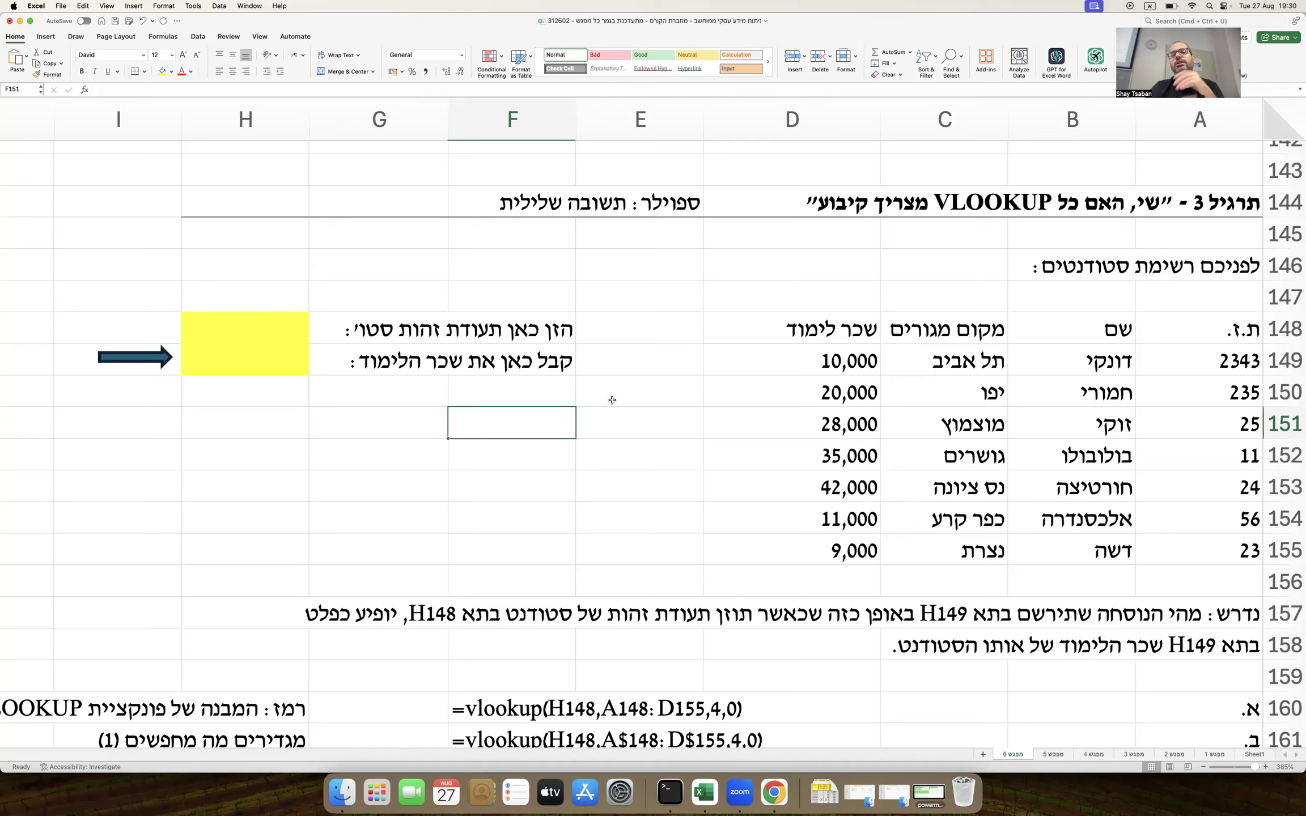
scroll(613, 400, "down", 5)
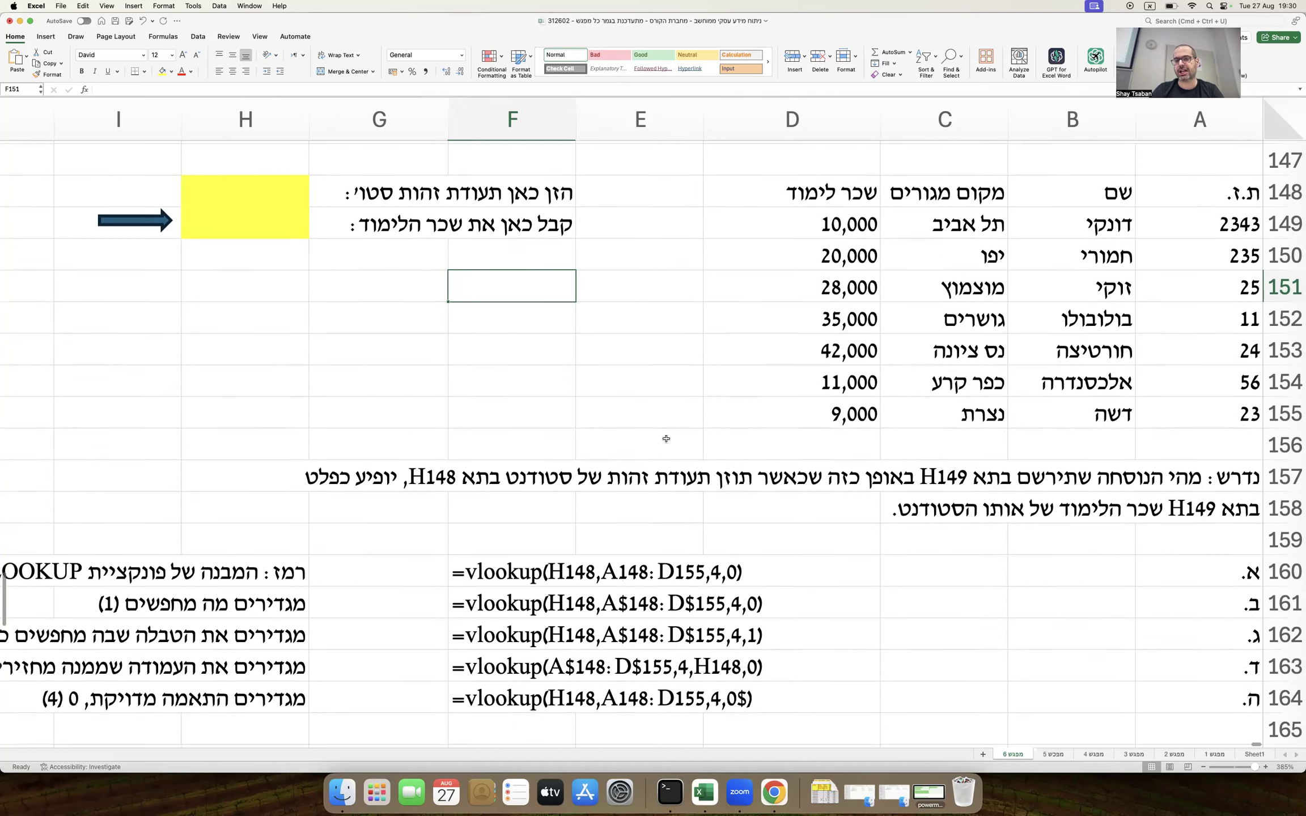
scroll(666, 438, "up", 2)
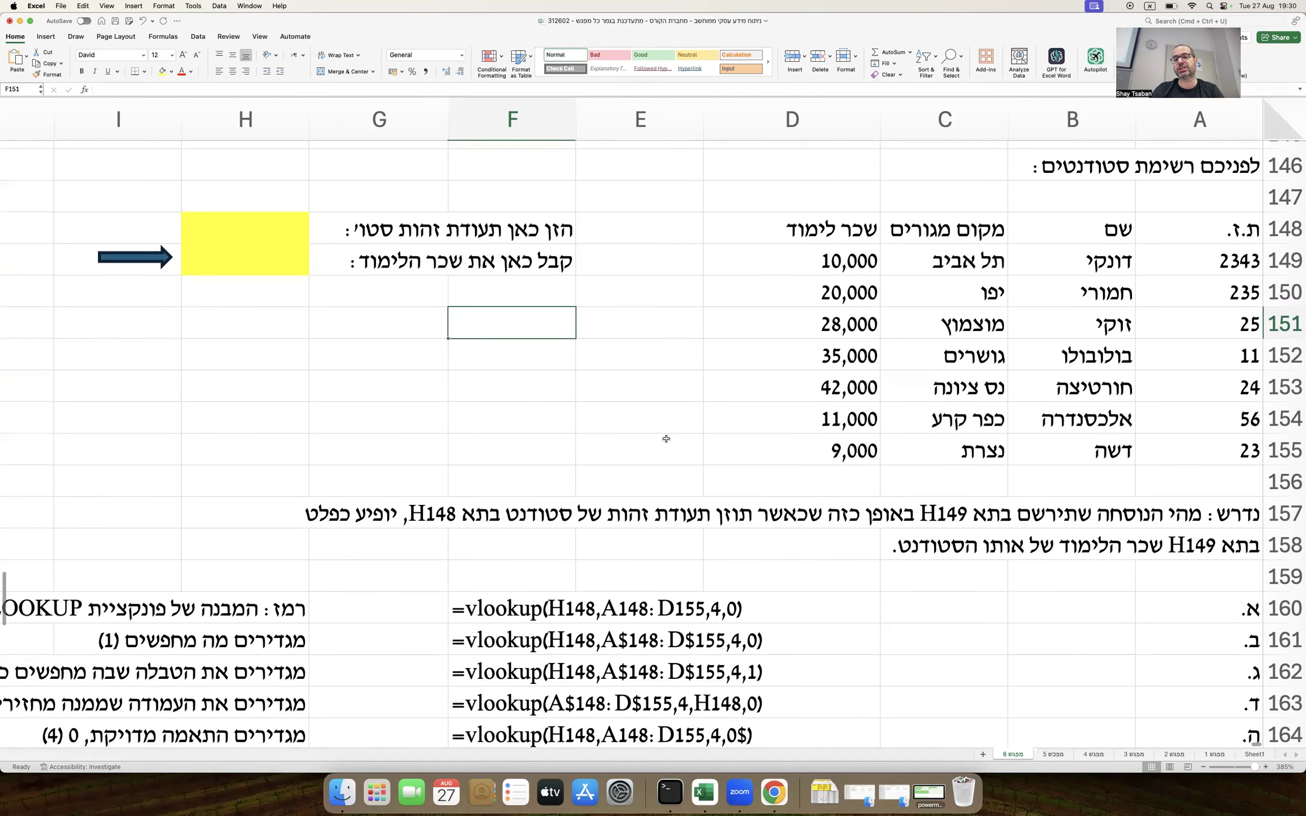
right_click(866, 470)
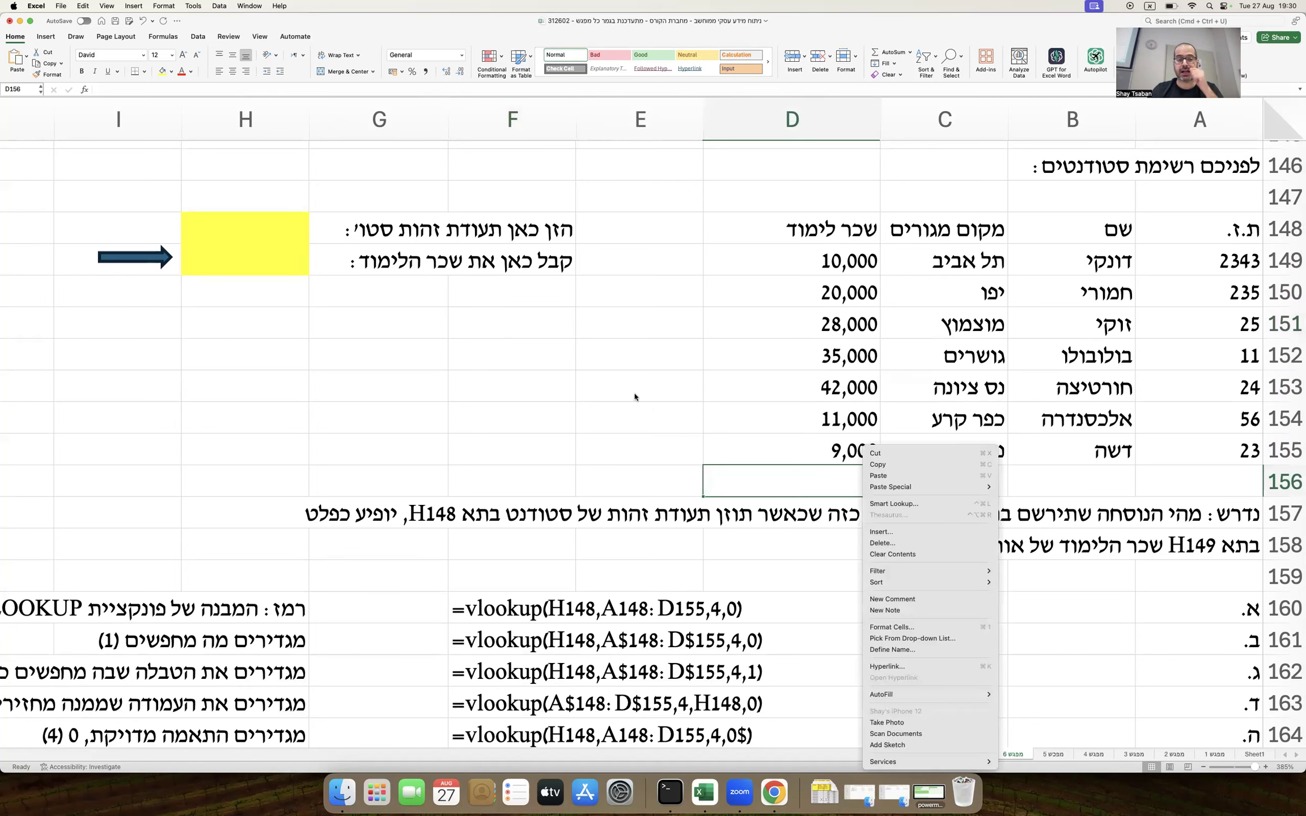
left_click(297, 273)
left_click(270, 259)
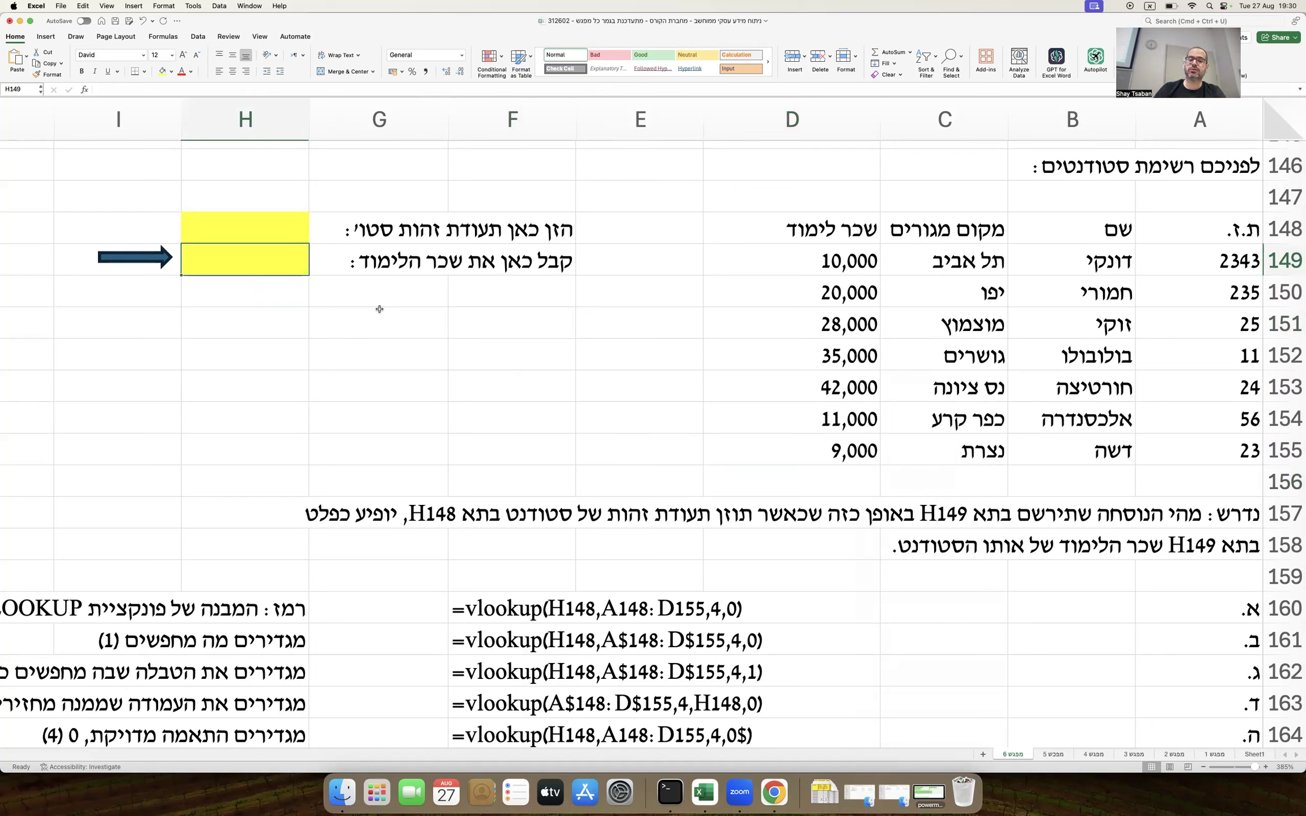
left_click(292, 238)
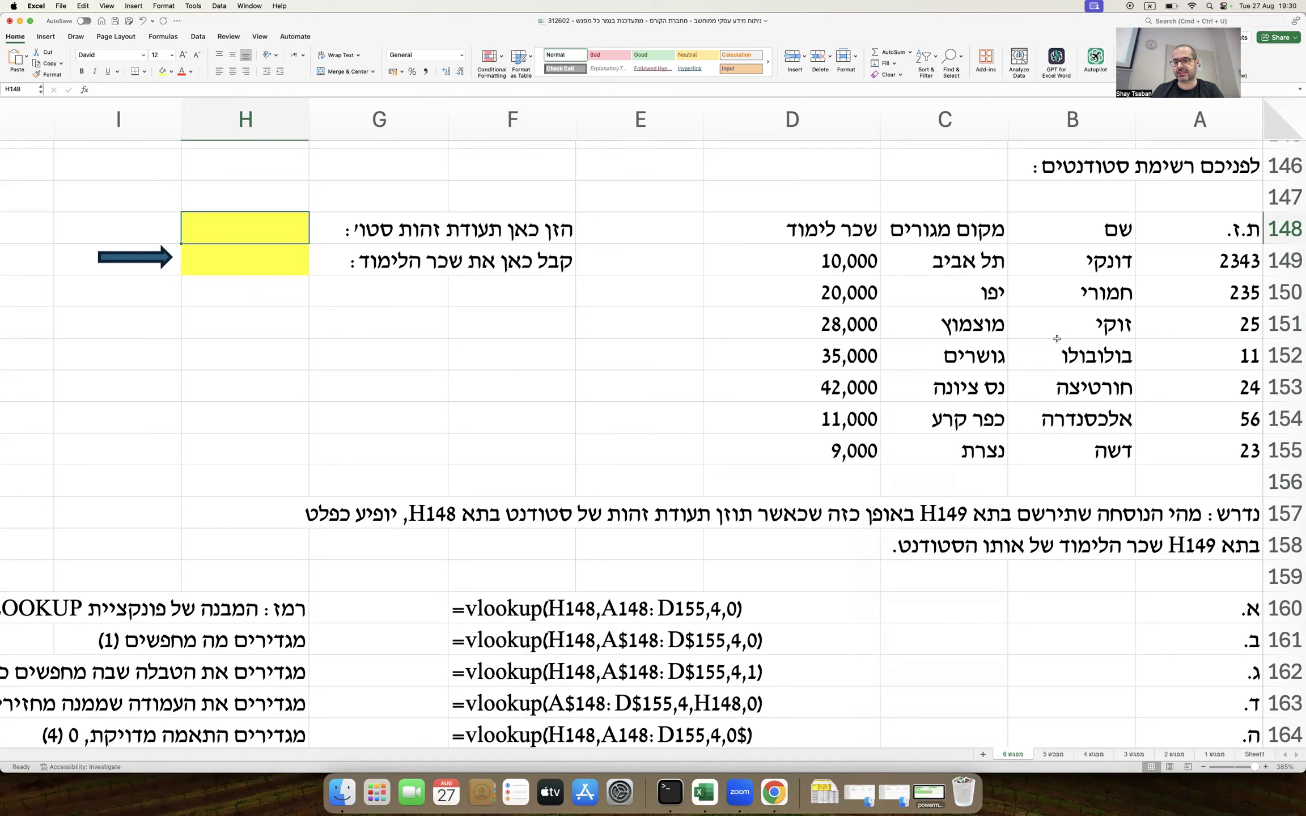
left_click_drag(1067, 362, 981, 357)
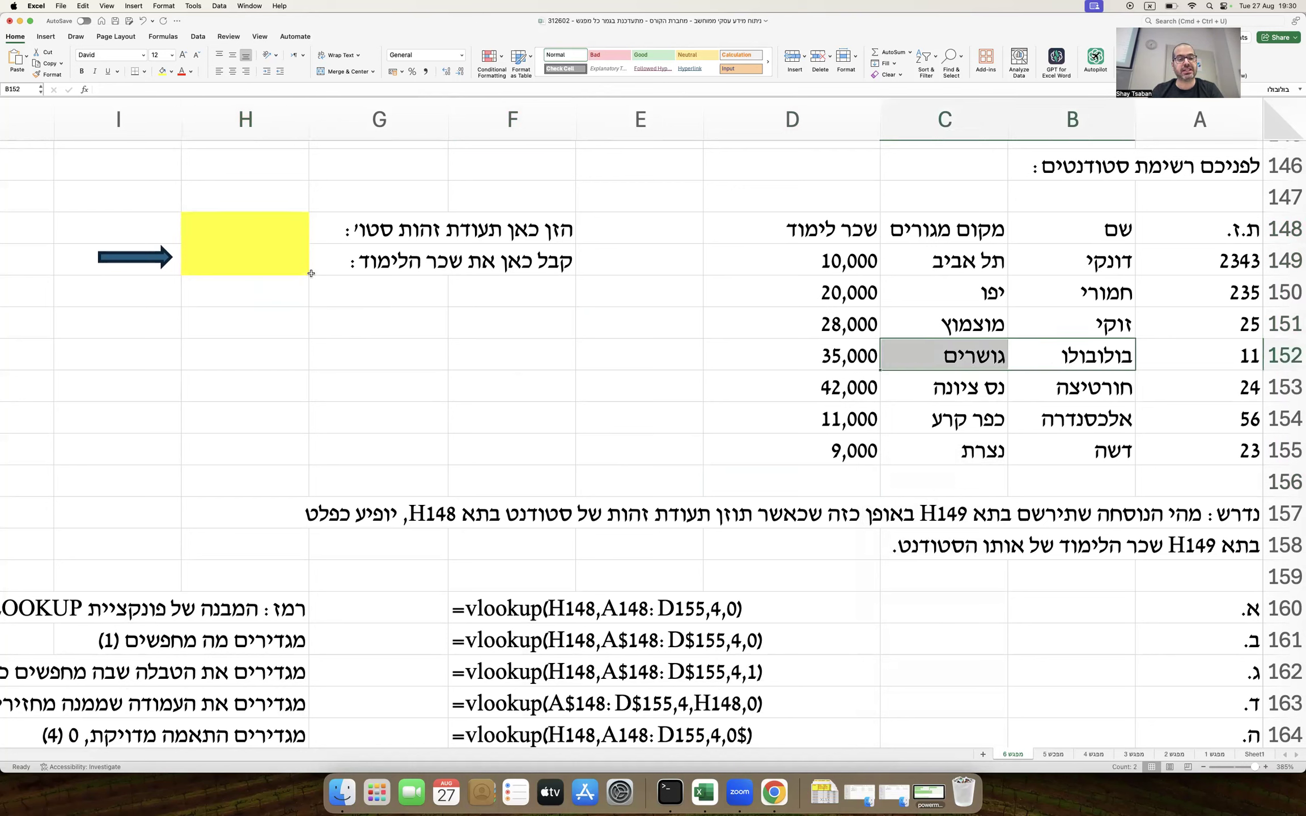
left_click(294, 264)
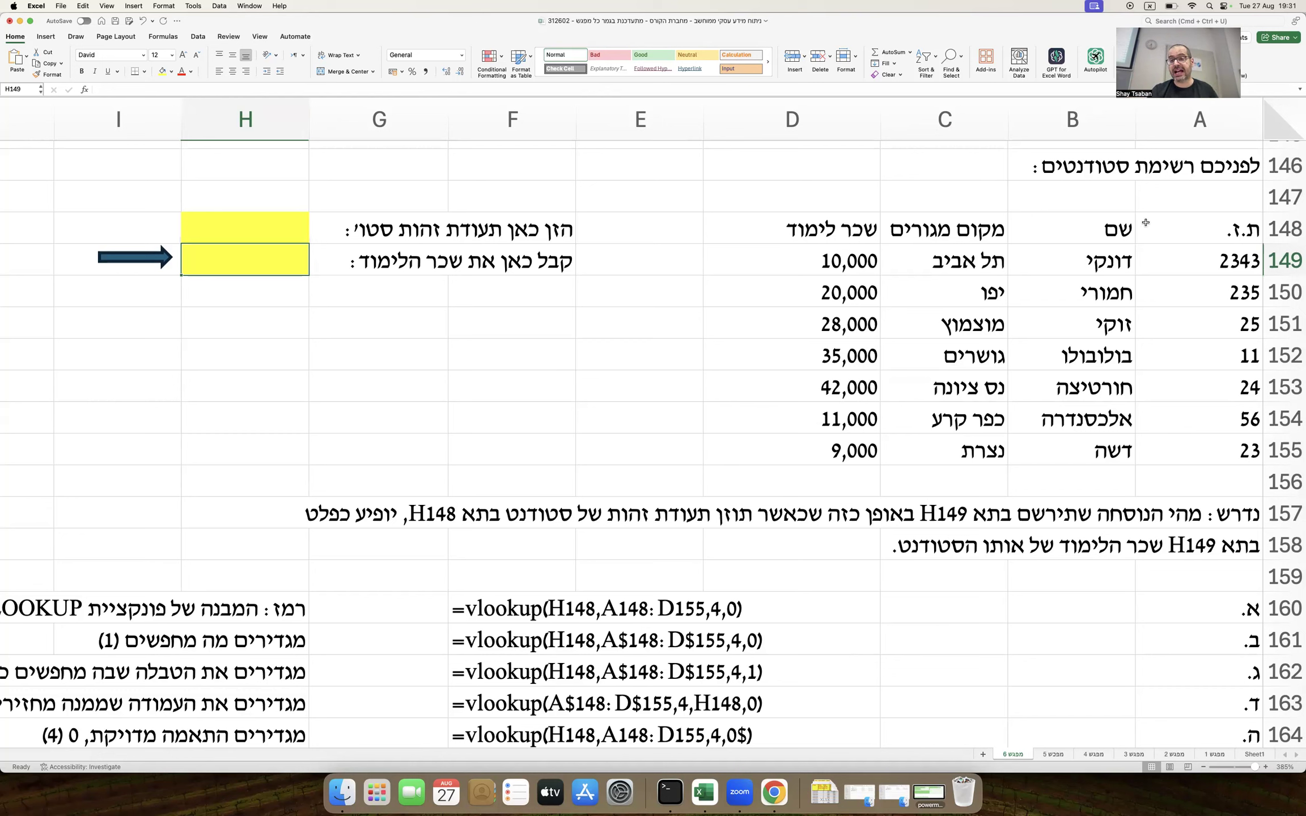
Step: Trace the student ID in A150 across to the tuition in D150, and review the VLOOKUP structure hint in rows 161 to 164
left_click(1200, 294)
key("Left")
key("Left")
key("Left")
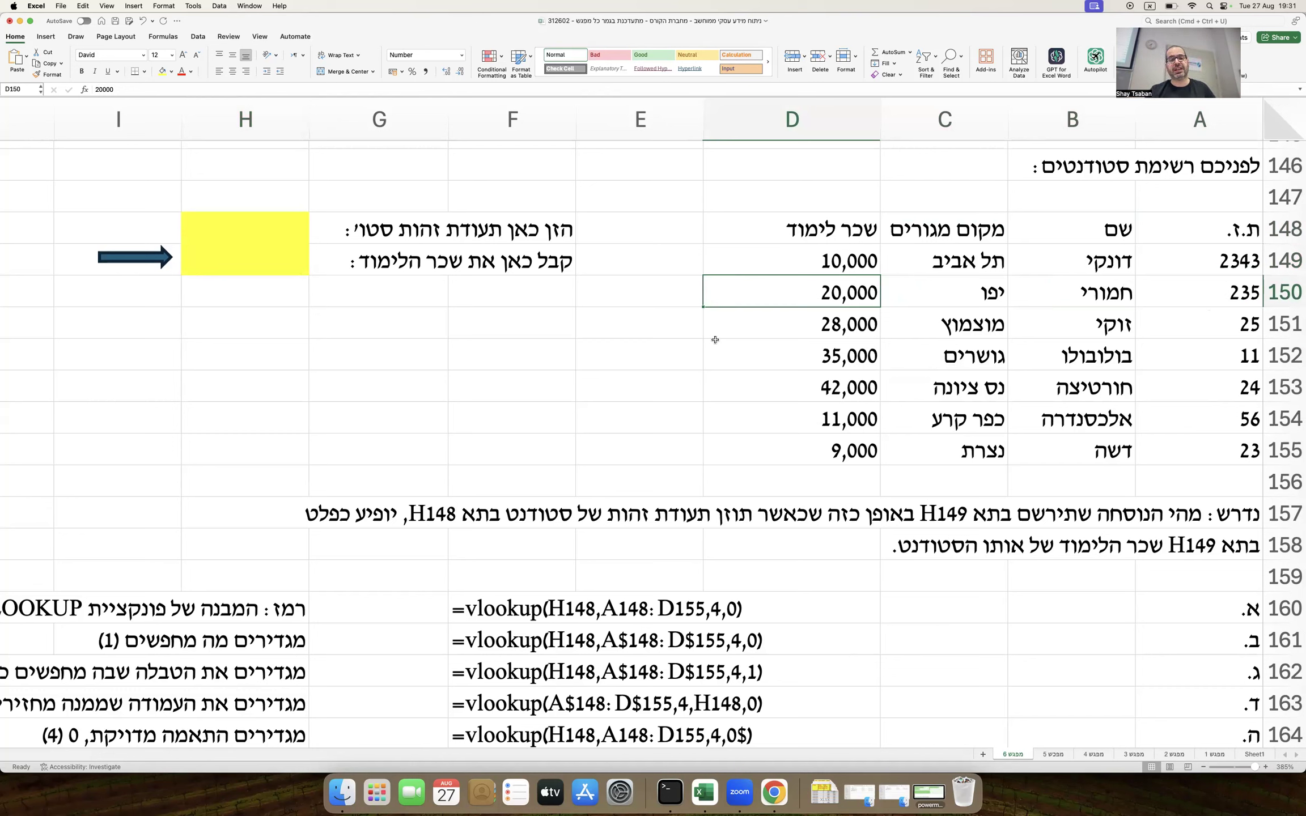
left_click(662, 377)
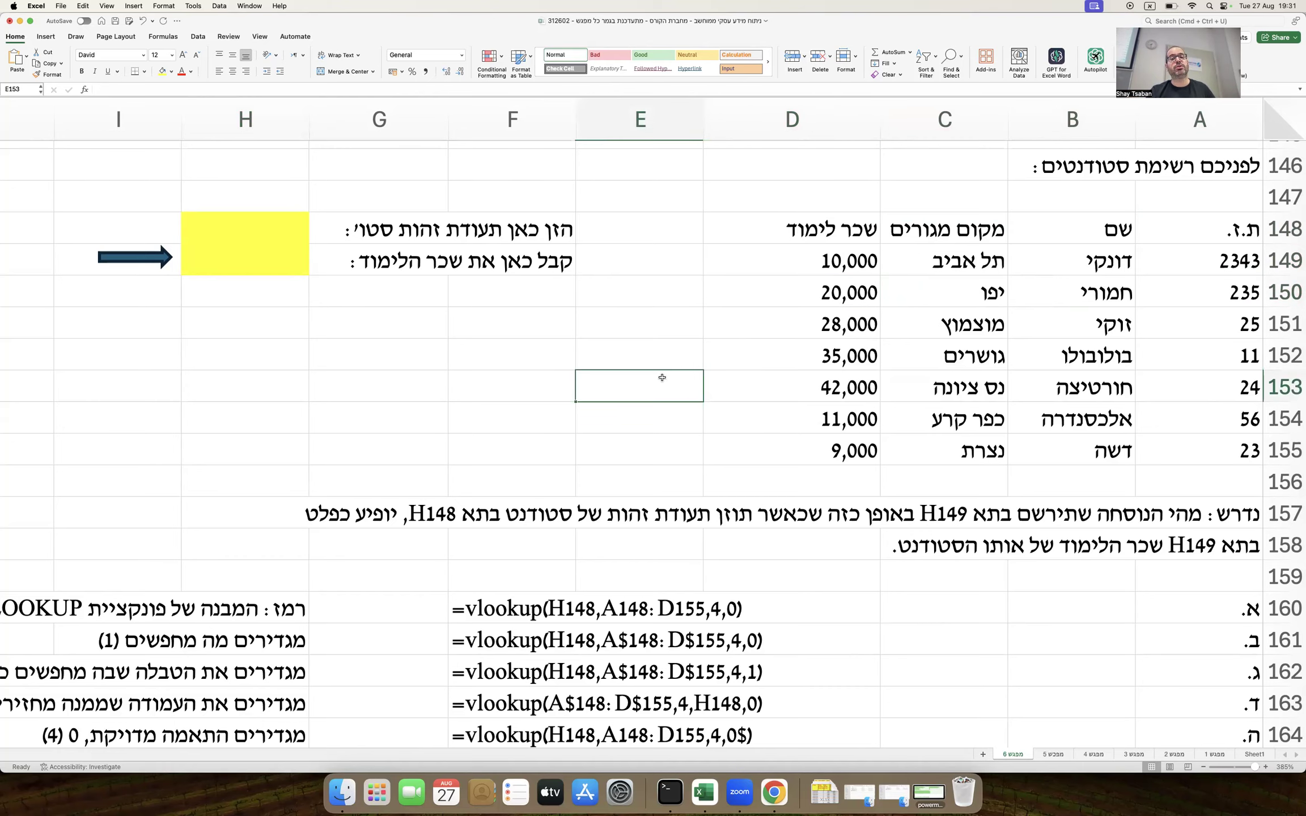
scroll(661, 377, "down", 3)
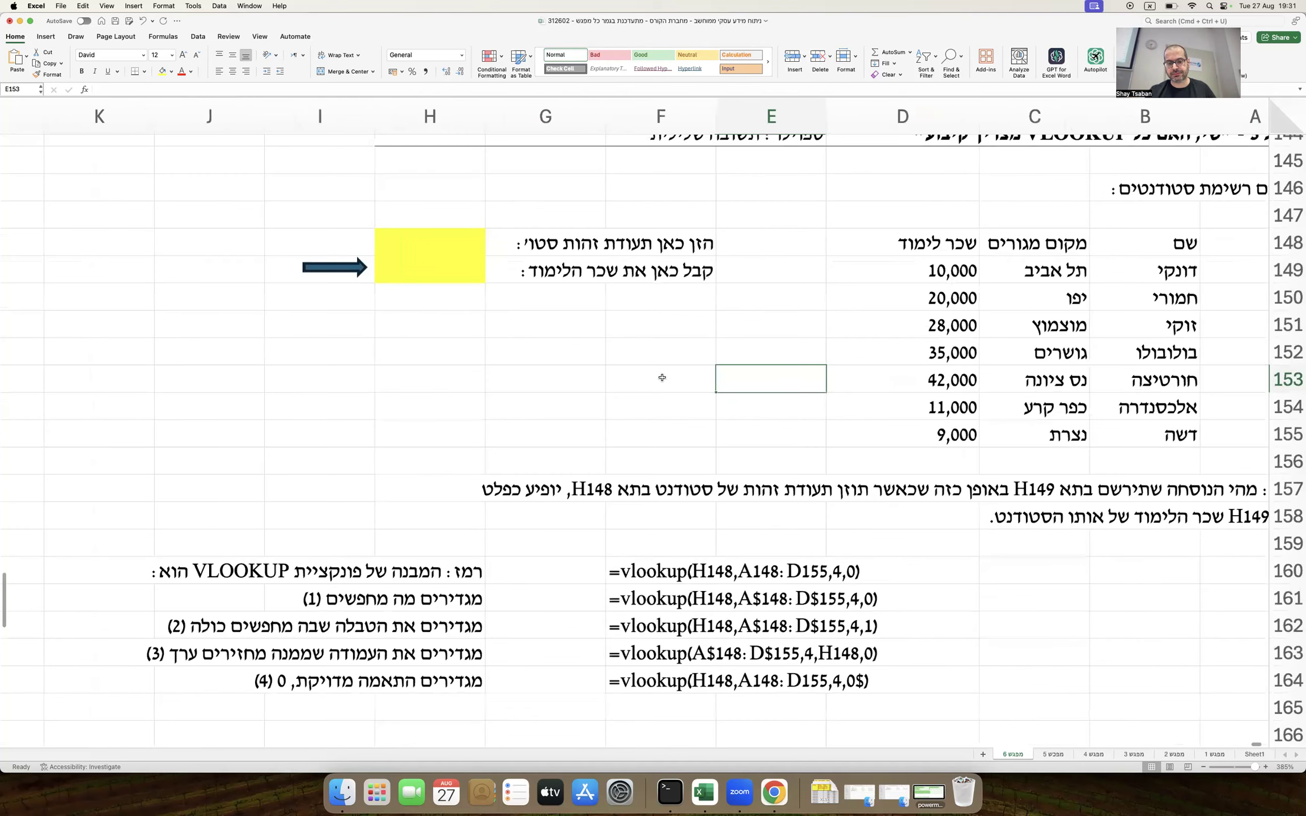
left_click(331, 614)
left_click_drag(331, 614, 142, 687)
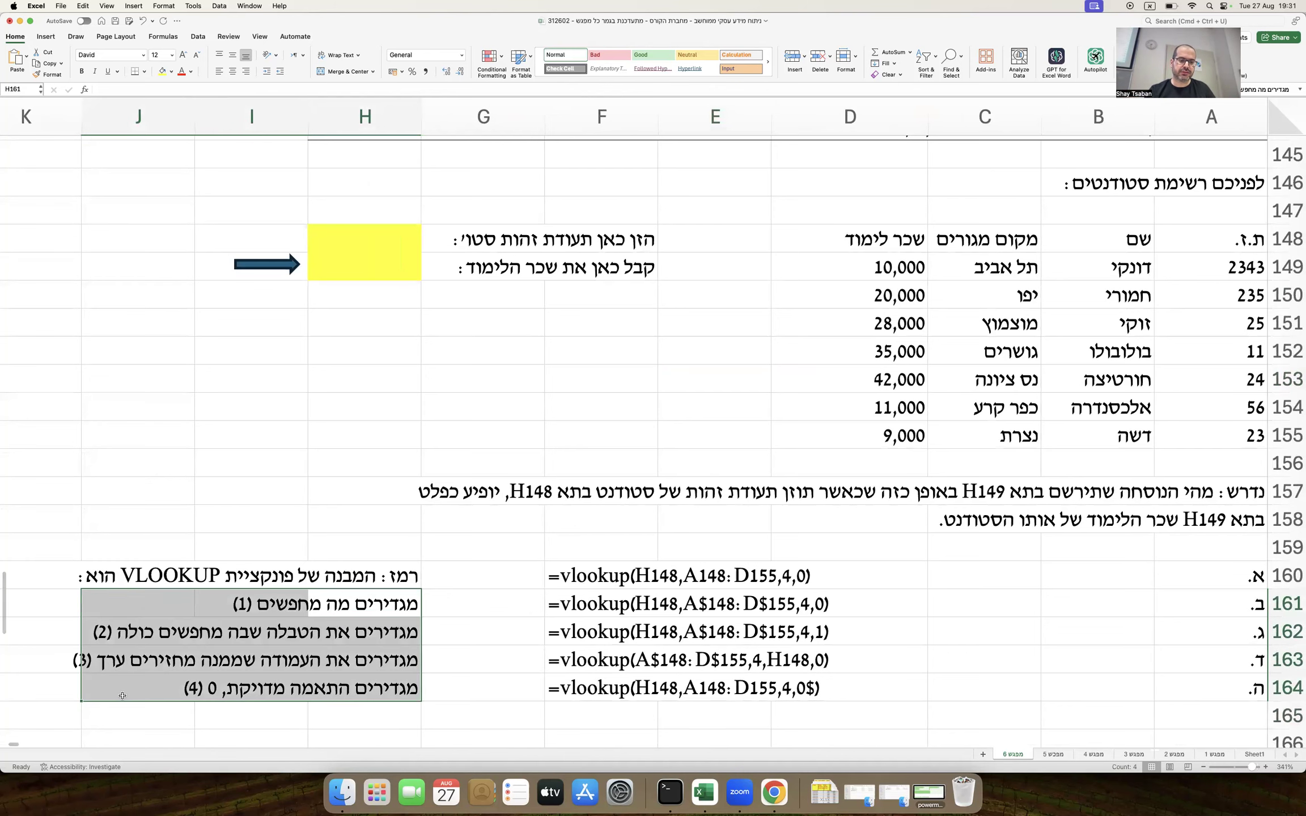
Step: Start a VLOOKUP formula in the tuition output cell H149
left_click(399, 263)
scroll(399, 264, "up", 1)
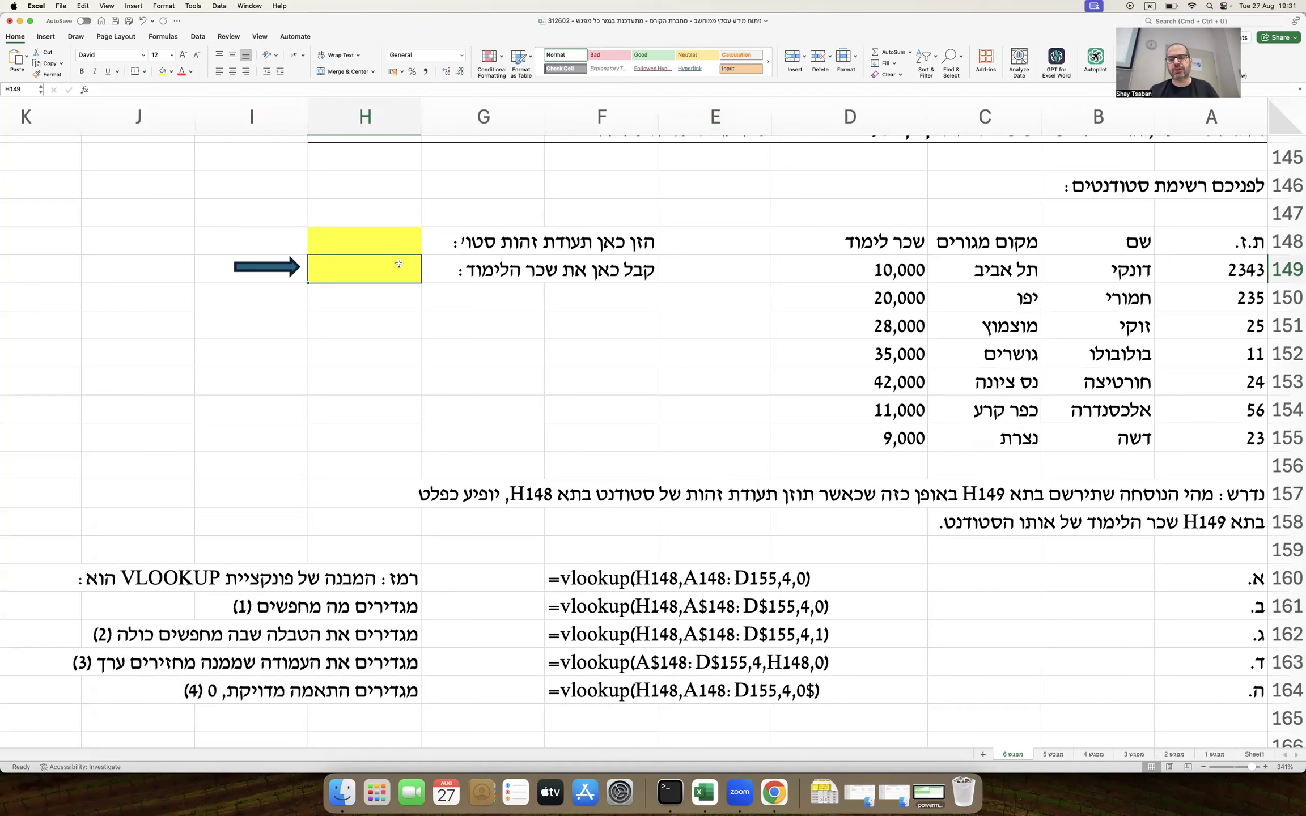
type("=ך")
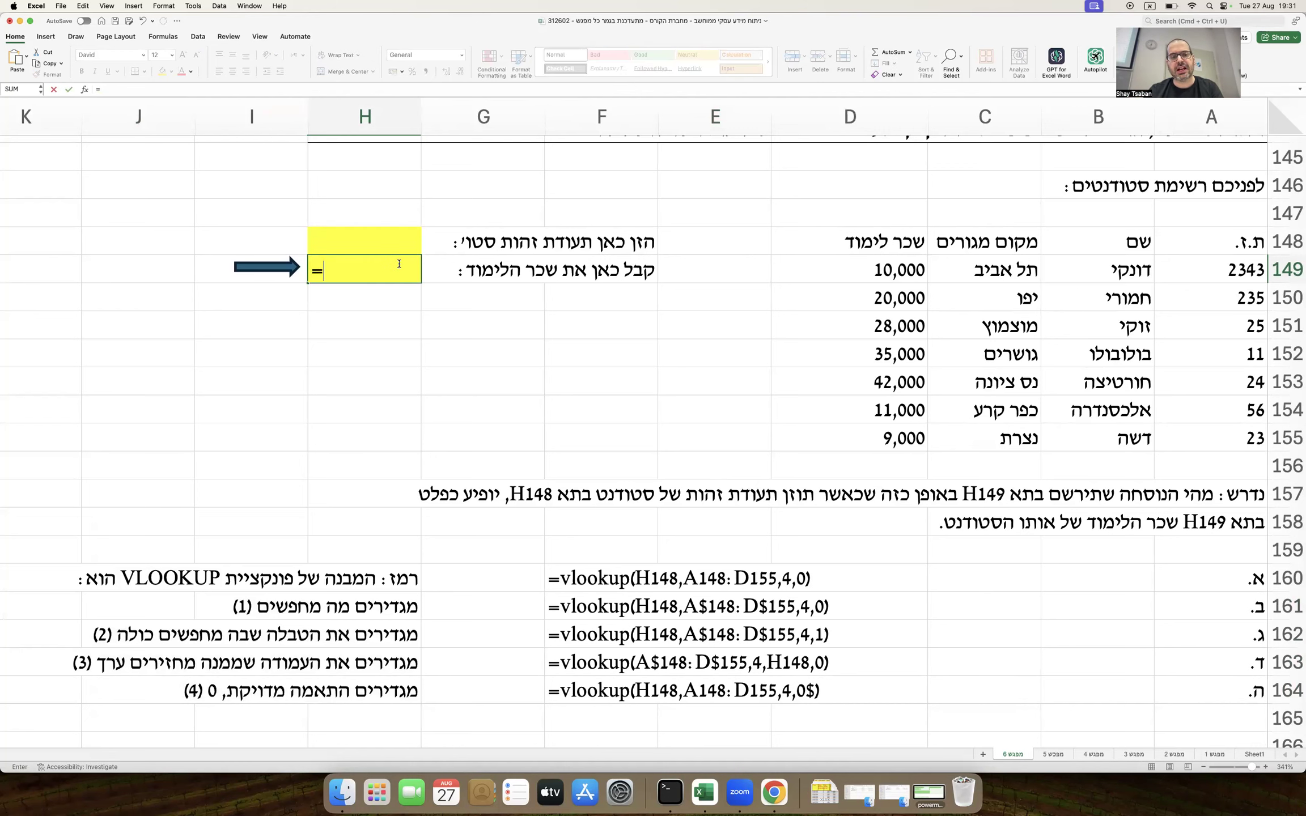
key("BackSpace")
key("ctrl+space")
type("vlookup(")
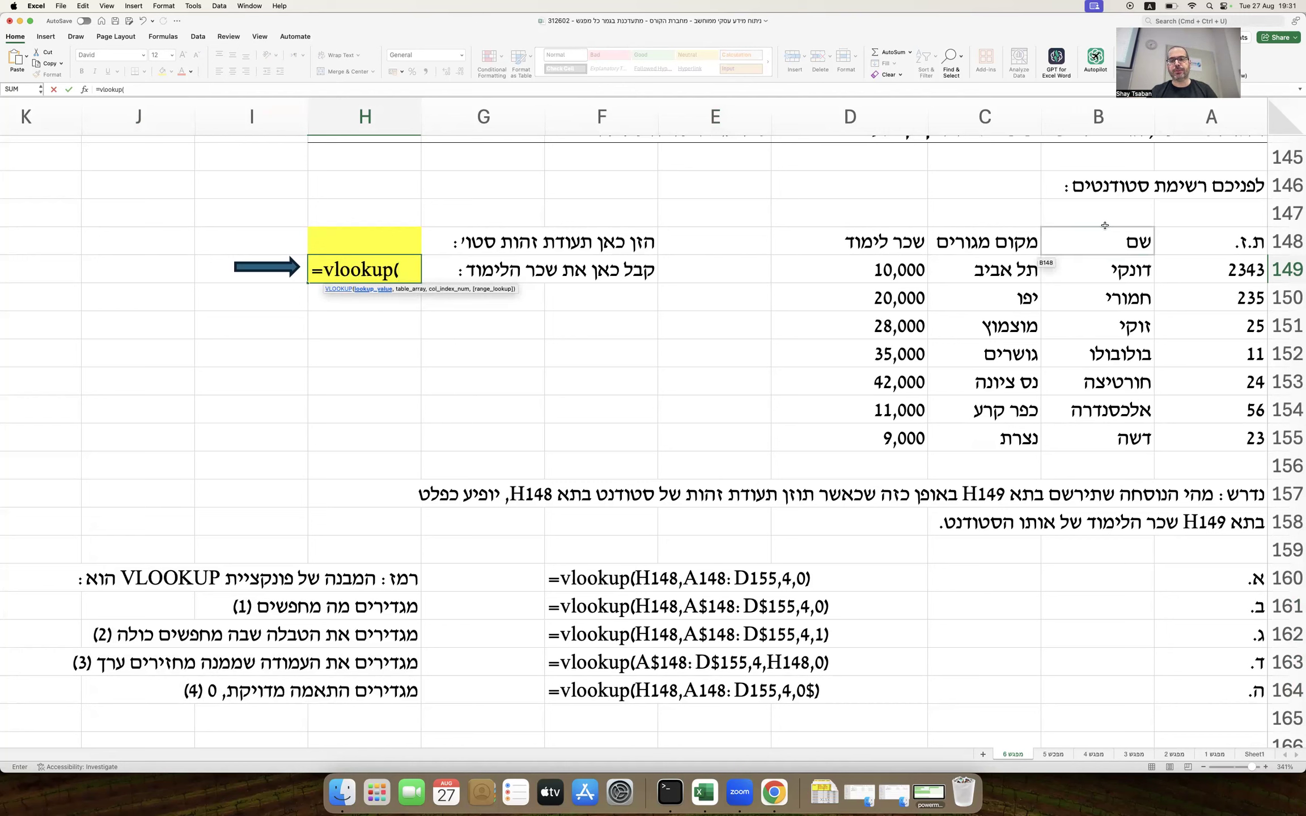
left_click(1214, 235)
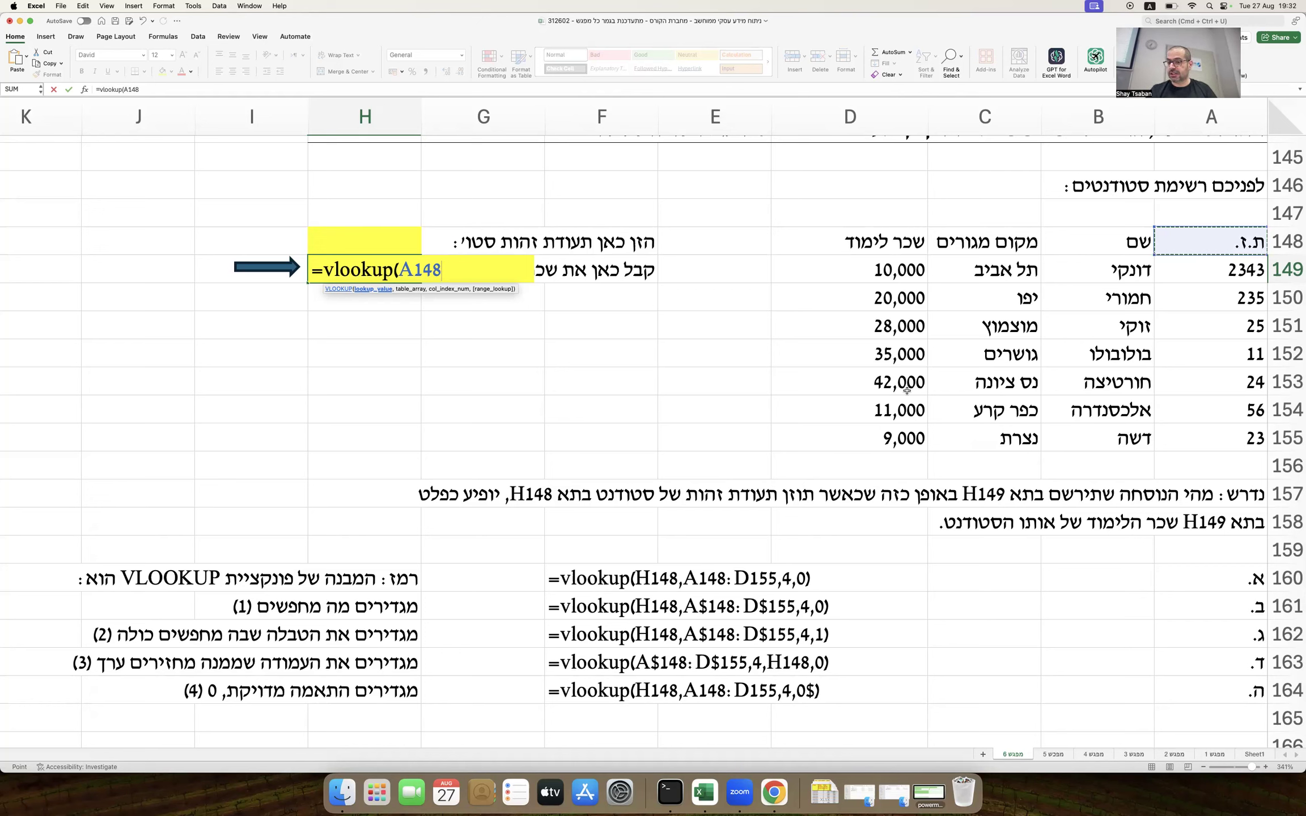
left_click_drag(1188, 241, 1186, 438)
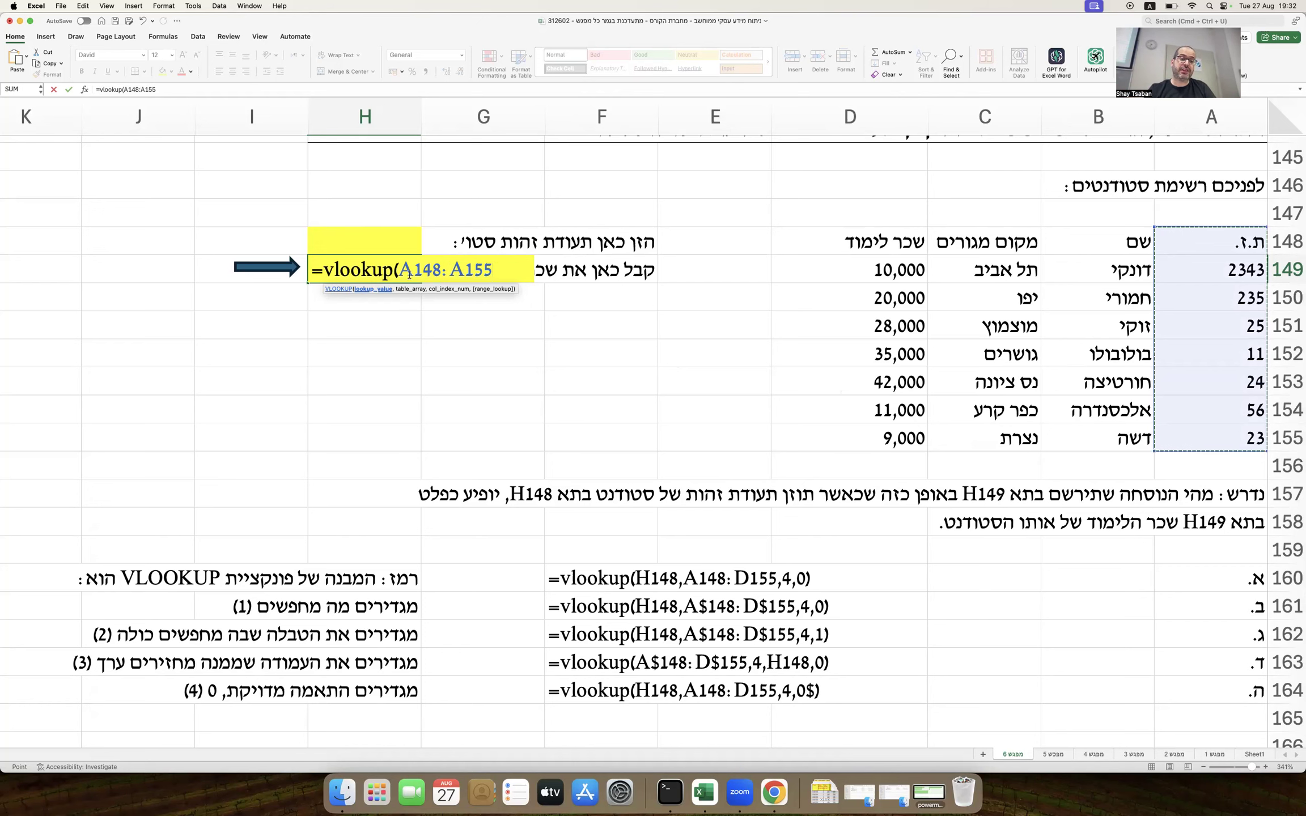
left_click_drag(399, 275, 492, 271)
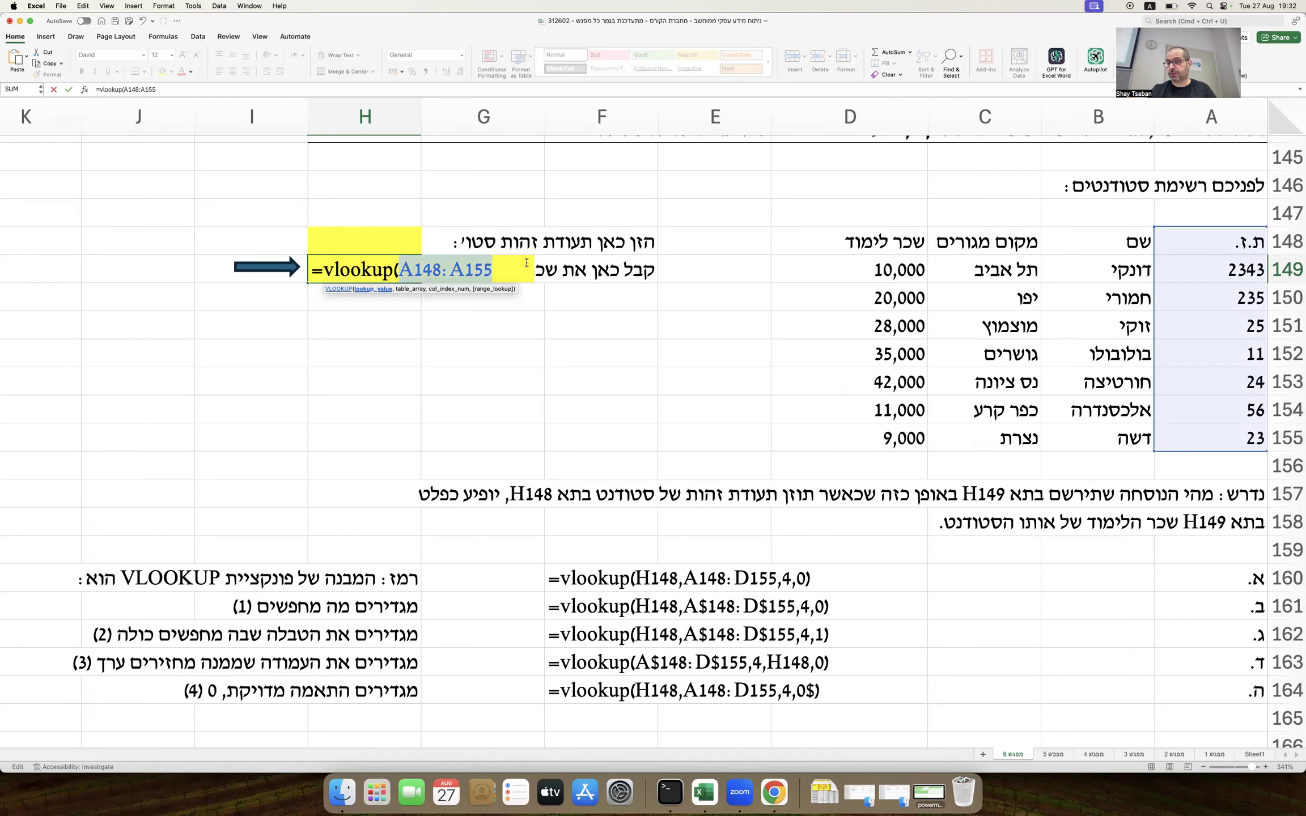
key("BackSpace")
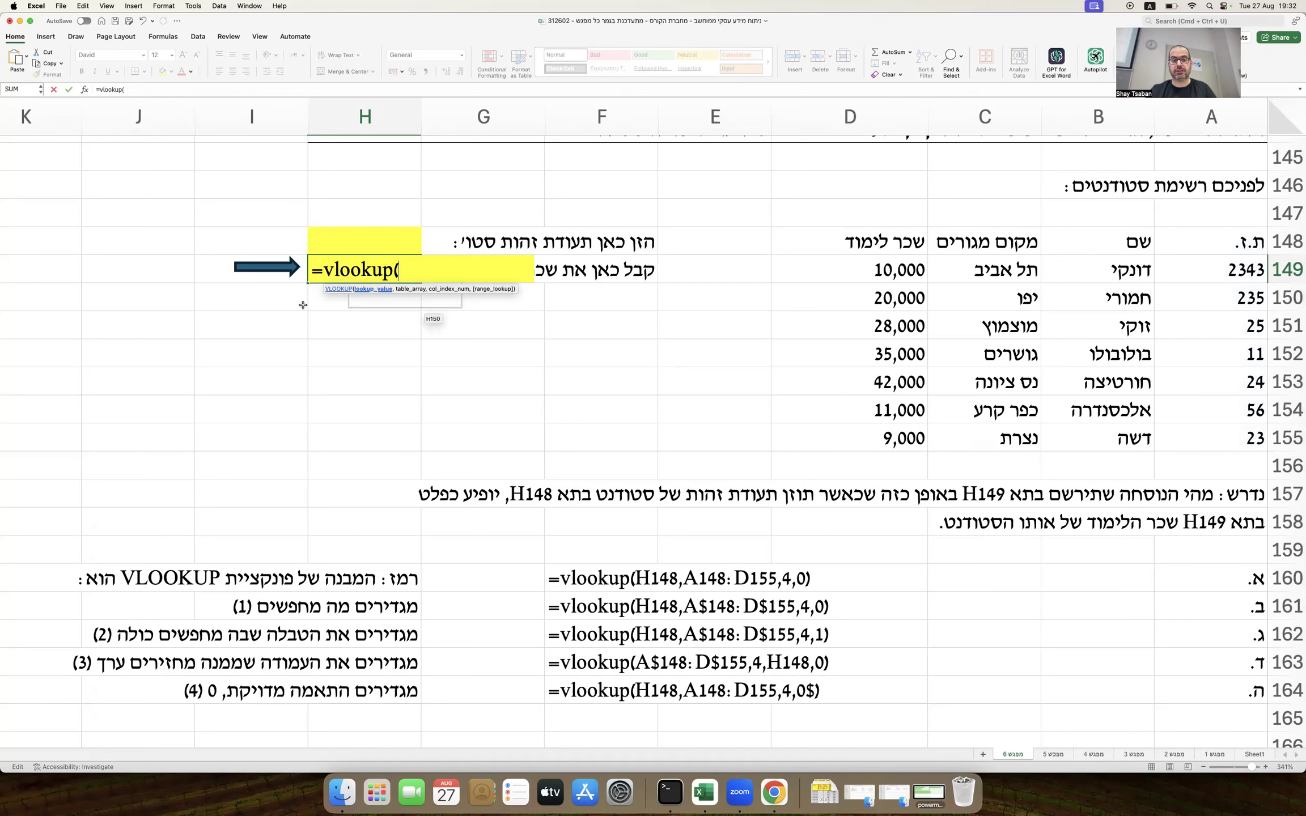
Step: Set the student ID cell H148 as the lookup value of the VLOOKUP formula in H149
left_click(346, 239)
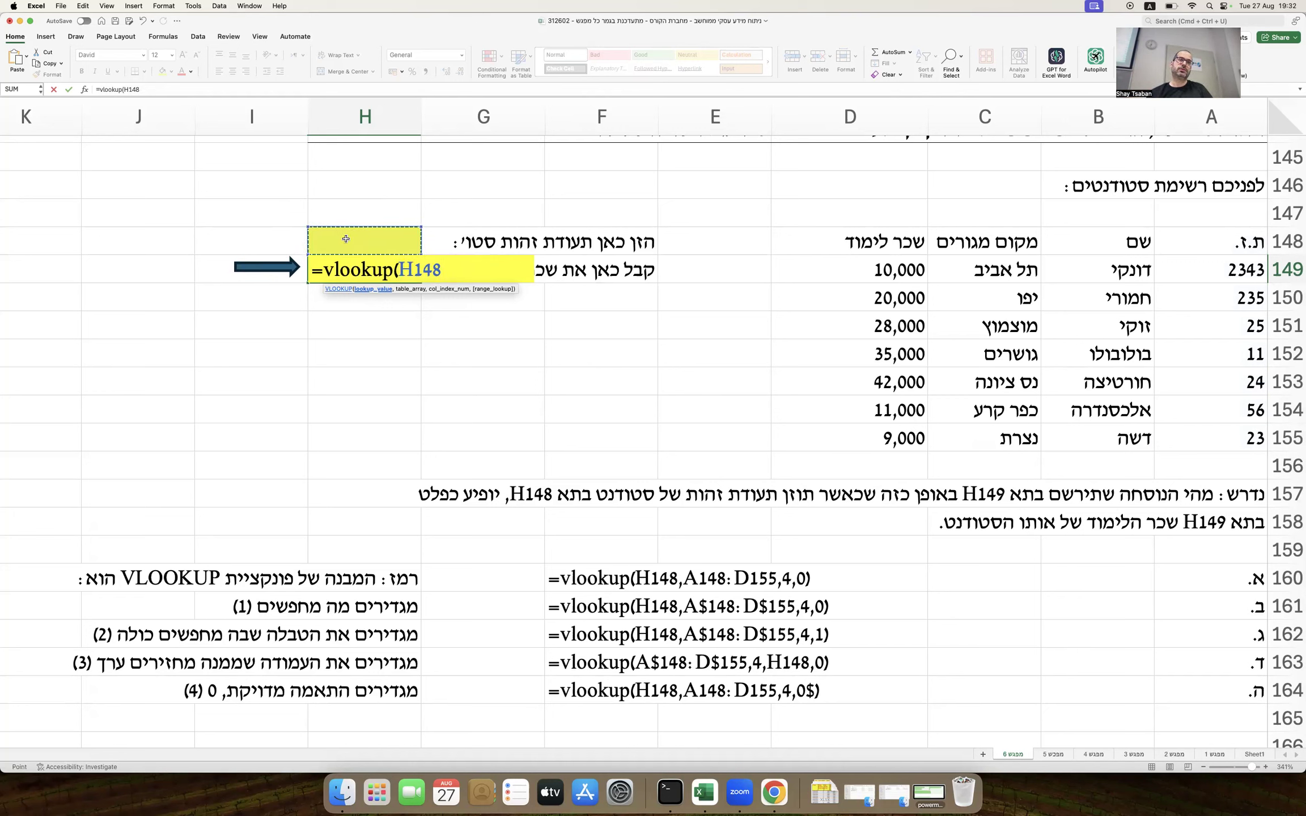
type(",")
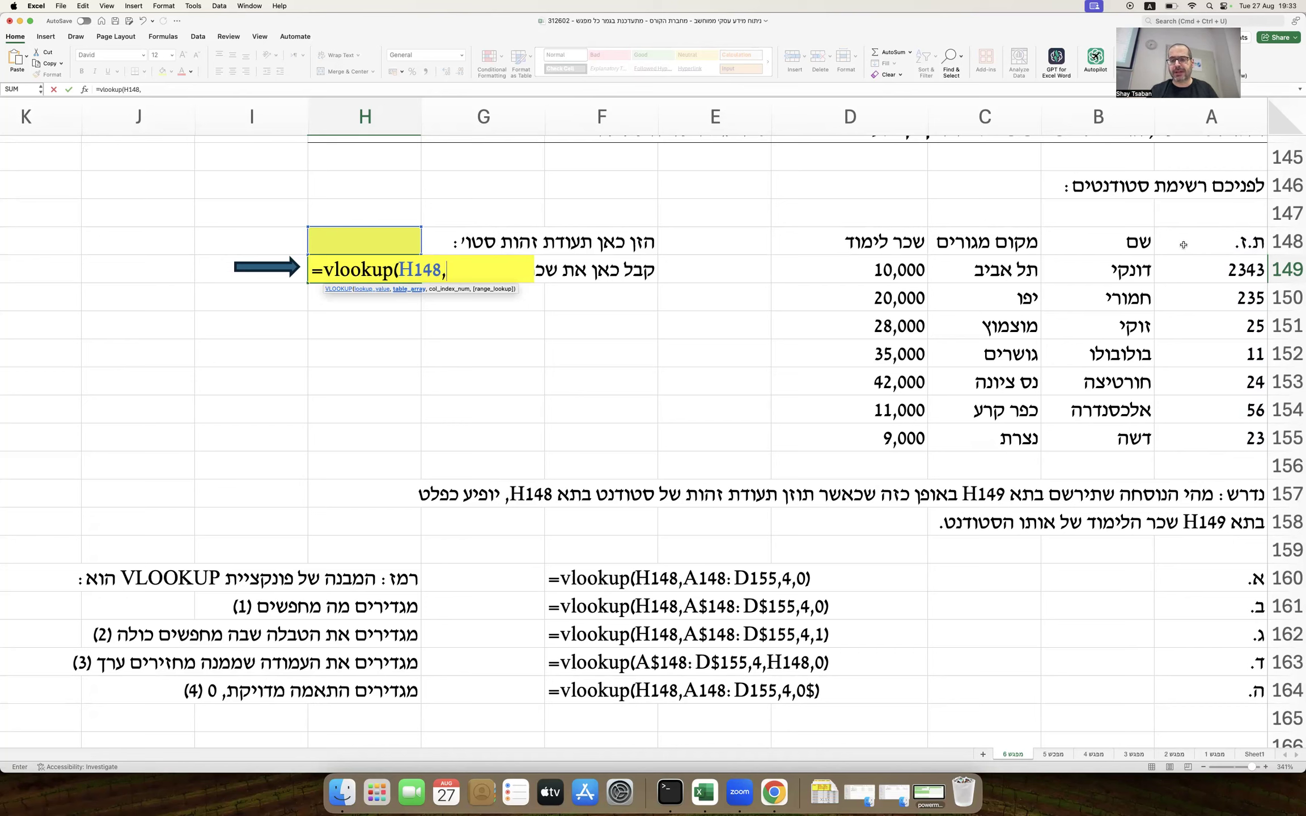
left_click_drag(1184, 246, 896, 431)
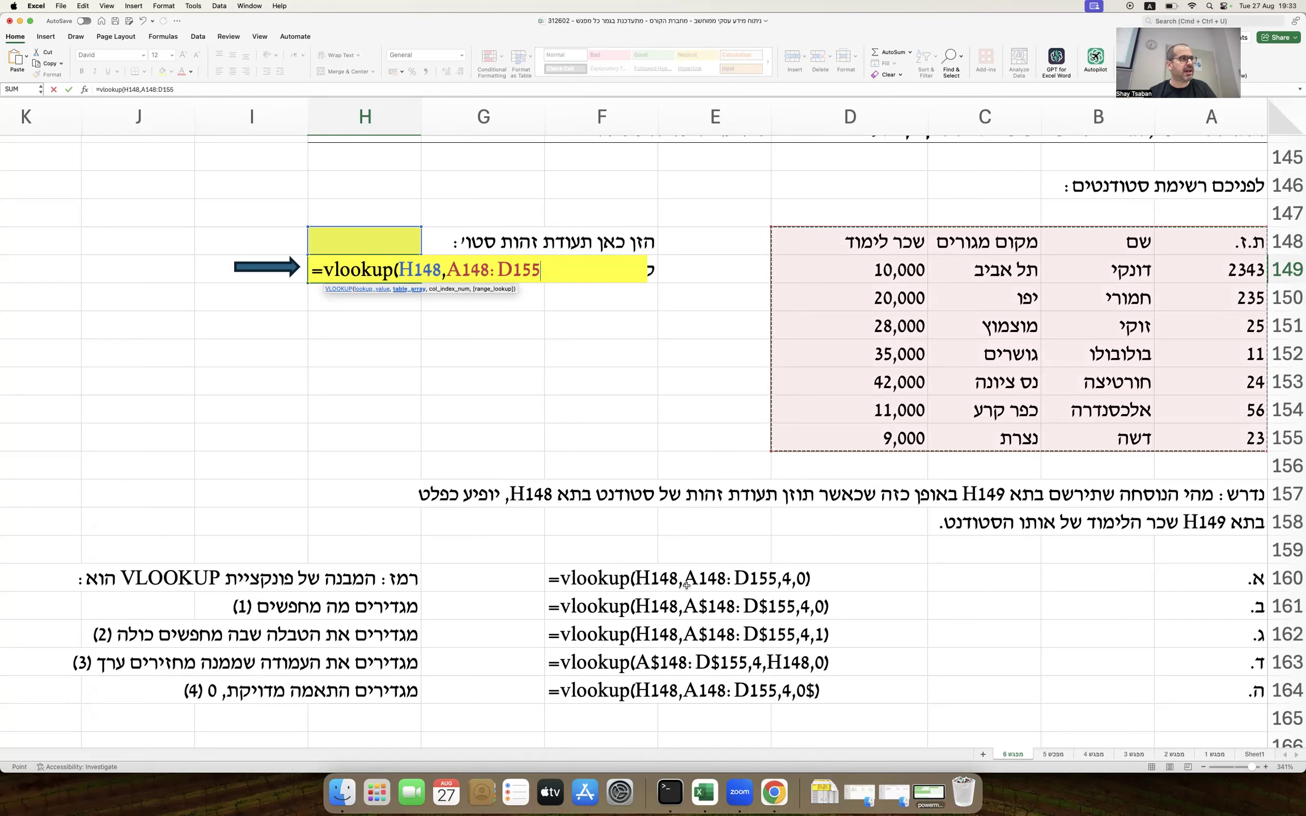
key("BackSpace")
key("BackSpace")
key("BackSpace")
key("BackSpace")
key("BackSpace")
key("BackSpace")
key("BackSpace")
key("BackSpace")
key("BackSpace")
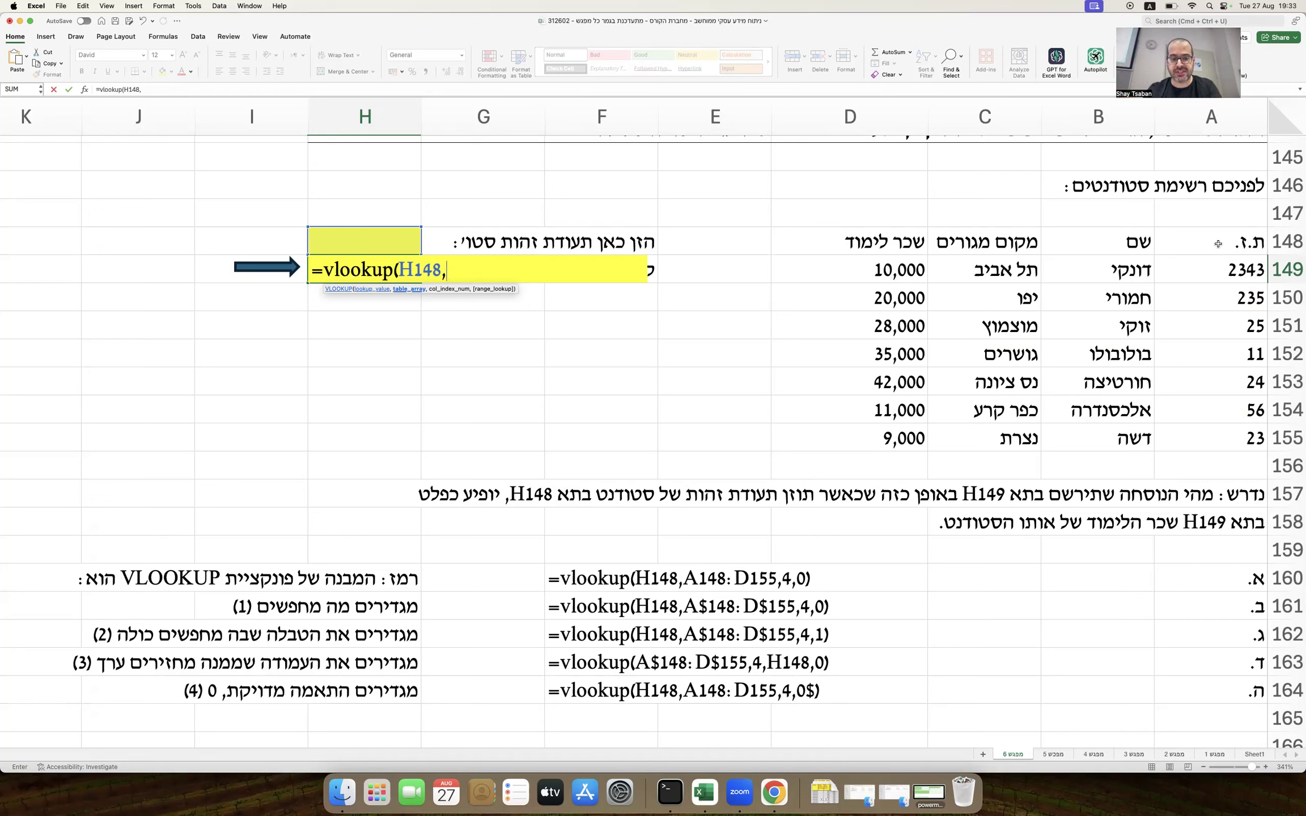
Step: Complete the VLOOKUP arguments in H149 with the table A148:D155, column 4 and exact match 0, and close the parenthesis
type("A148:")
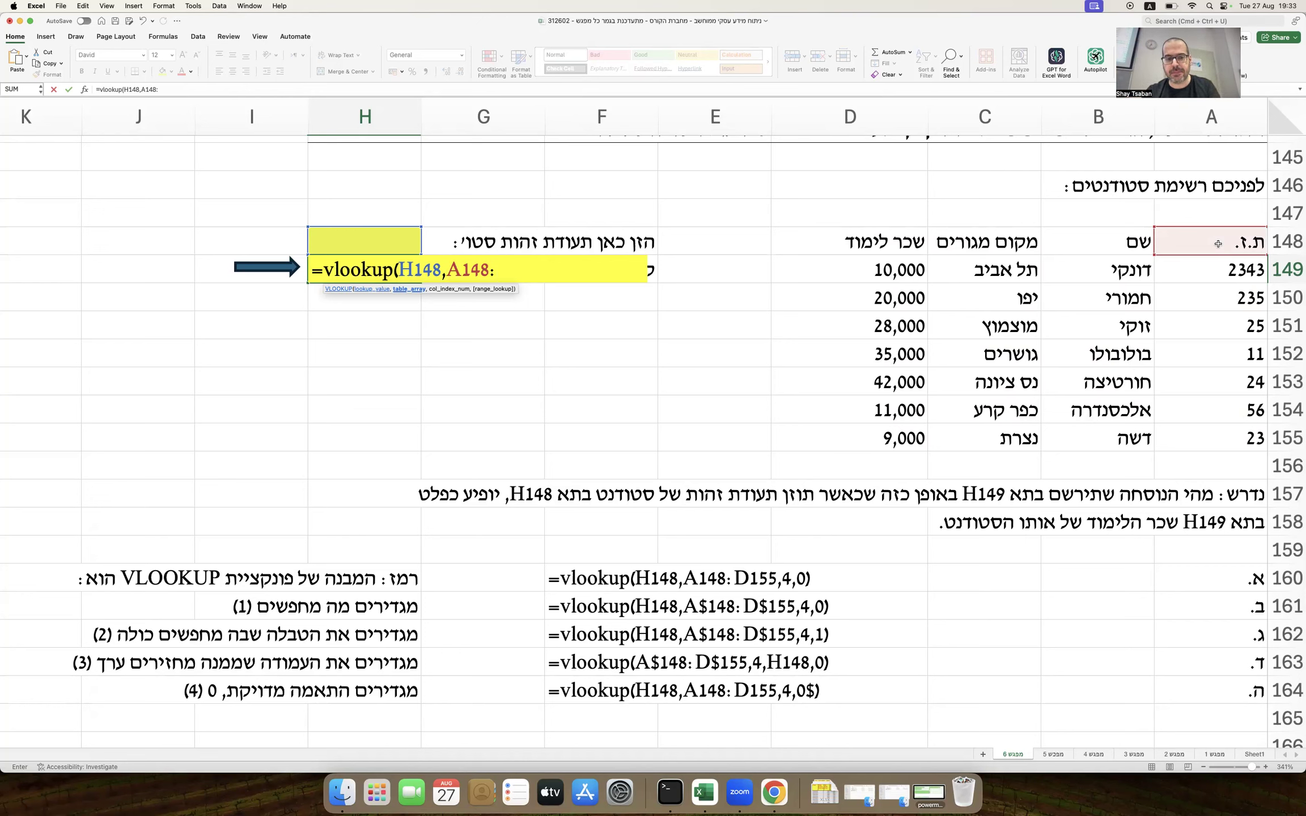
type("D155")
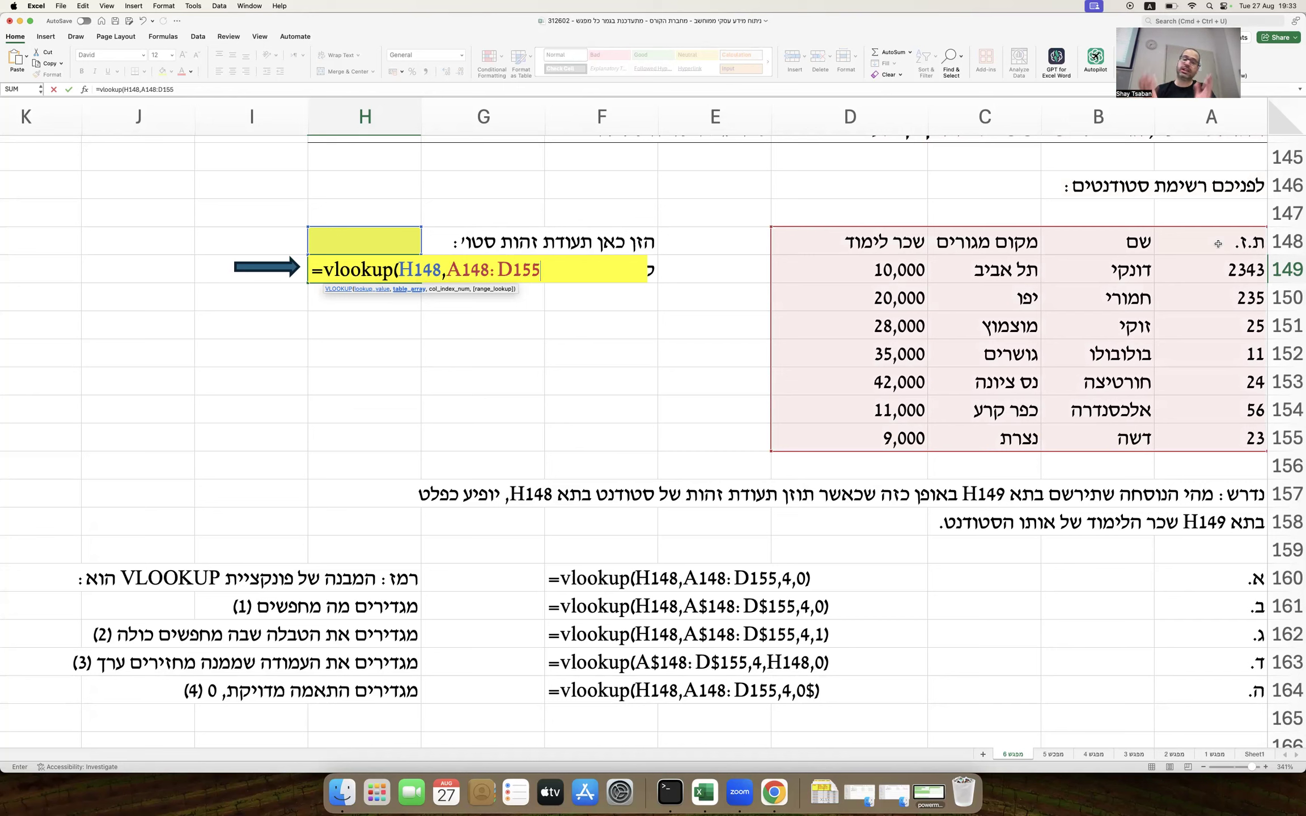
type(",")
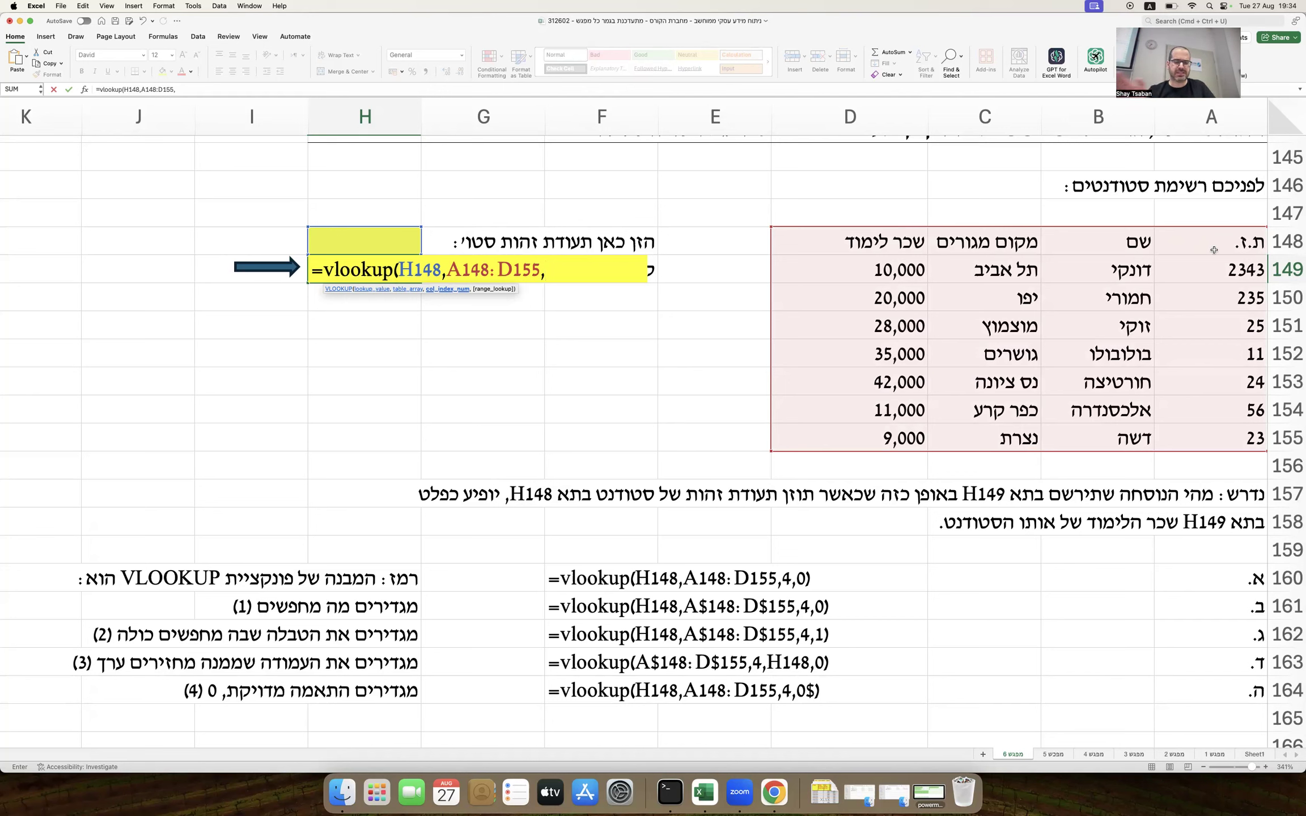
type("4")
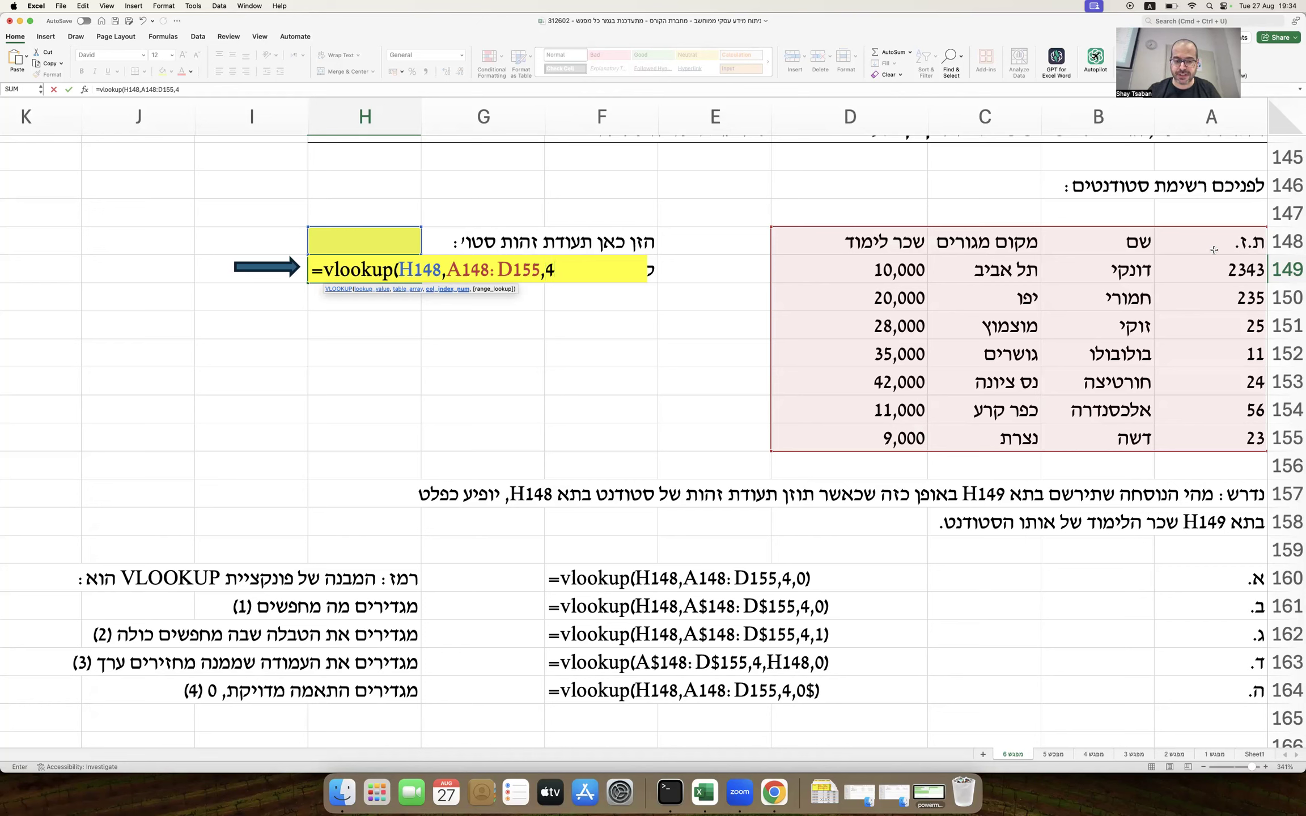
type(",")
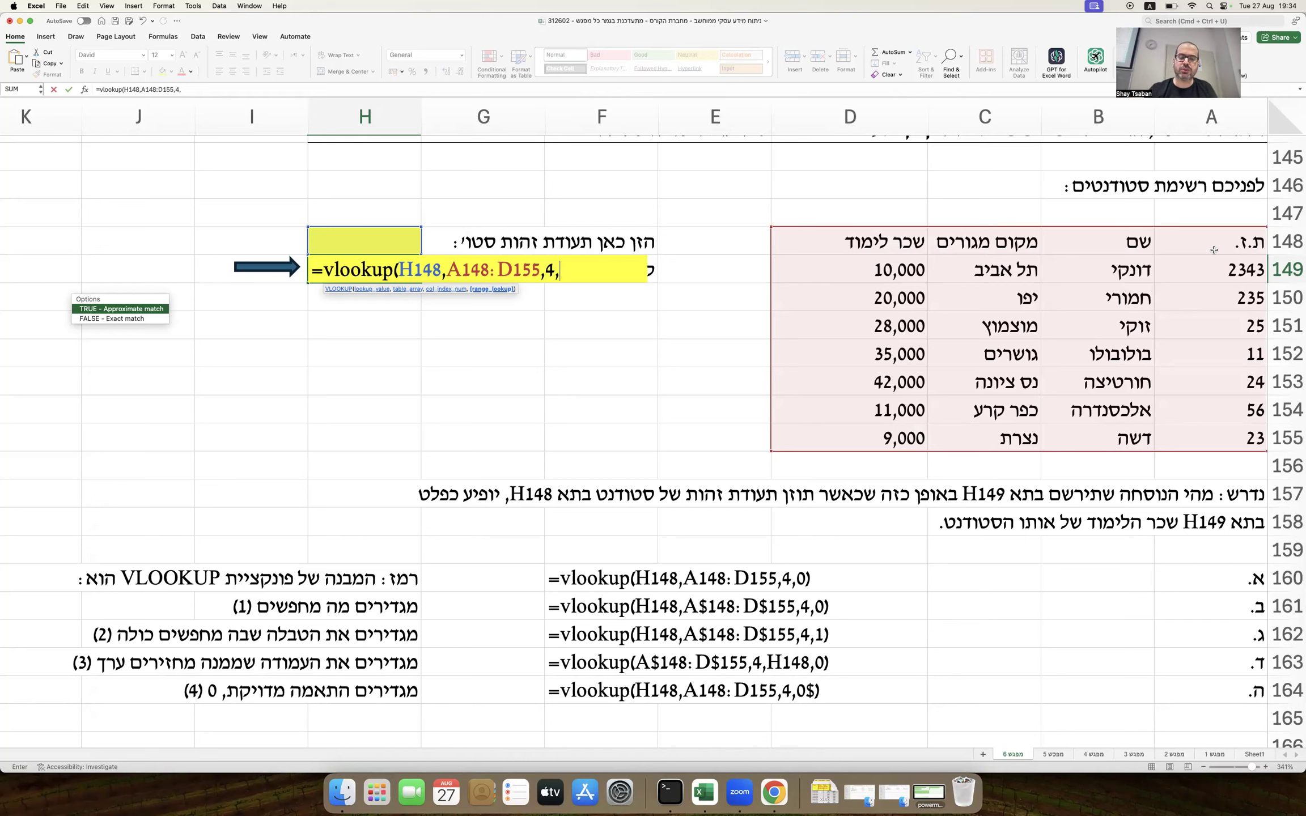
type(")")
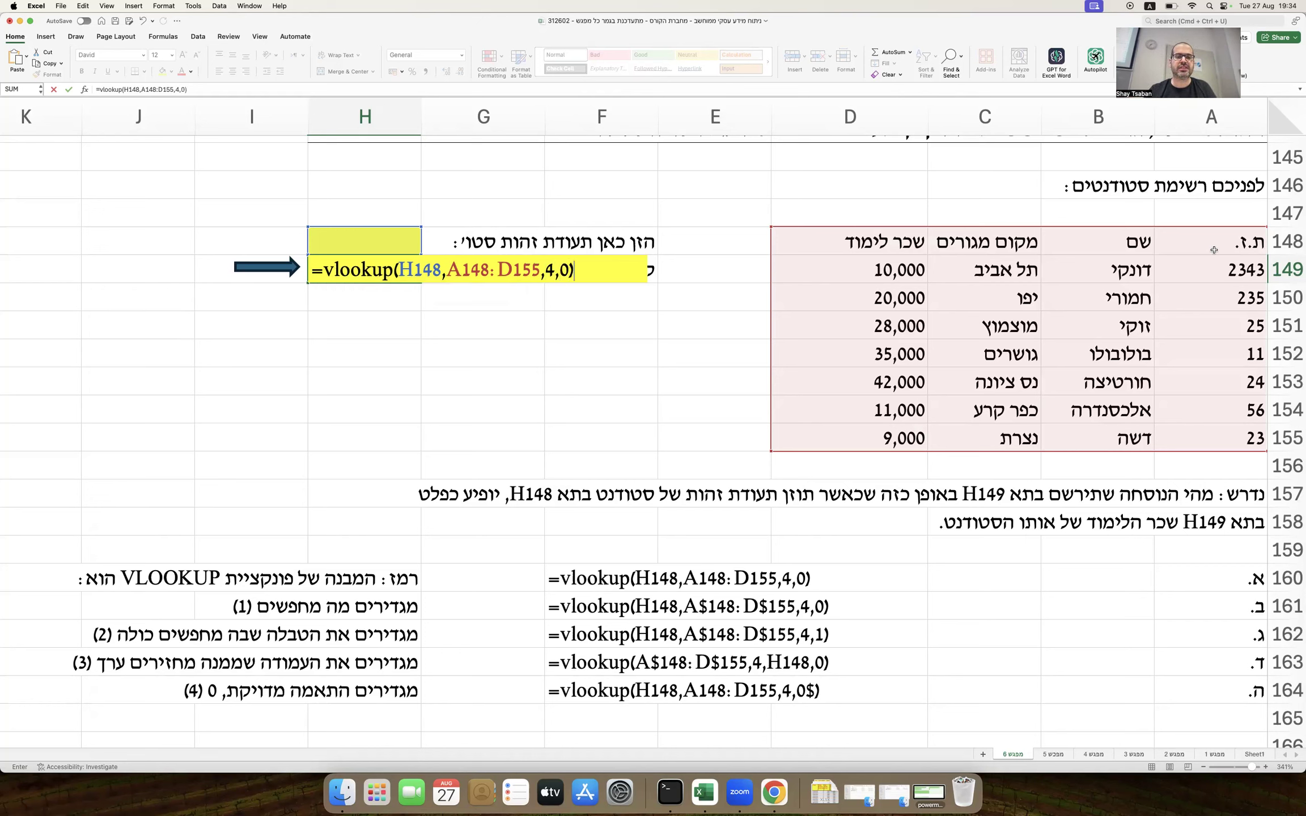
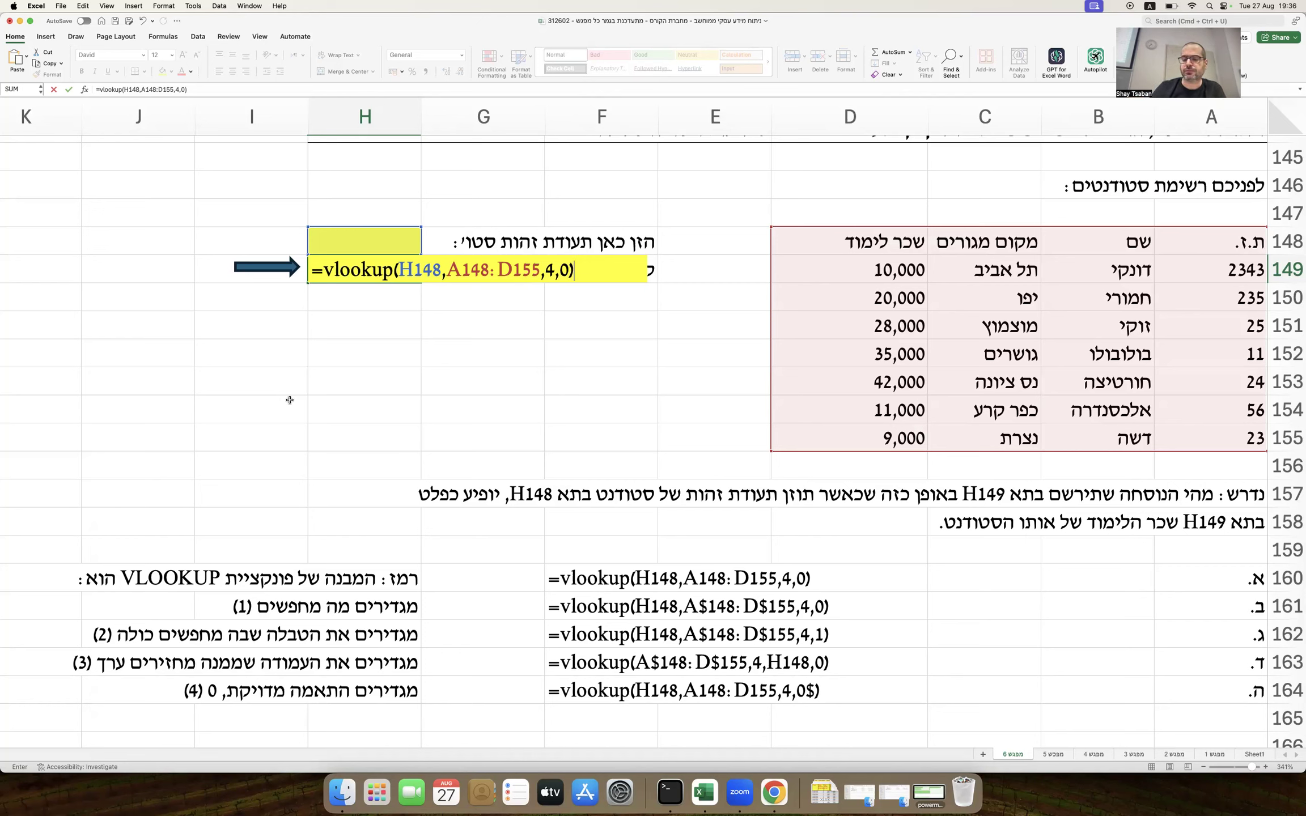
Step: Confirm the VLOOKUP in H149 and test it by entering the student ID listed in A154 in the input cell H148
key("Return")
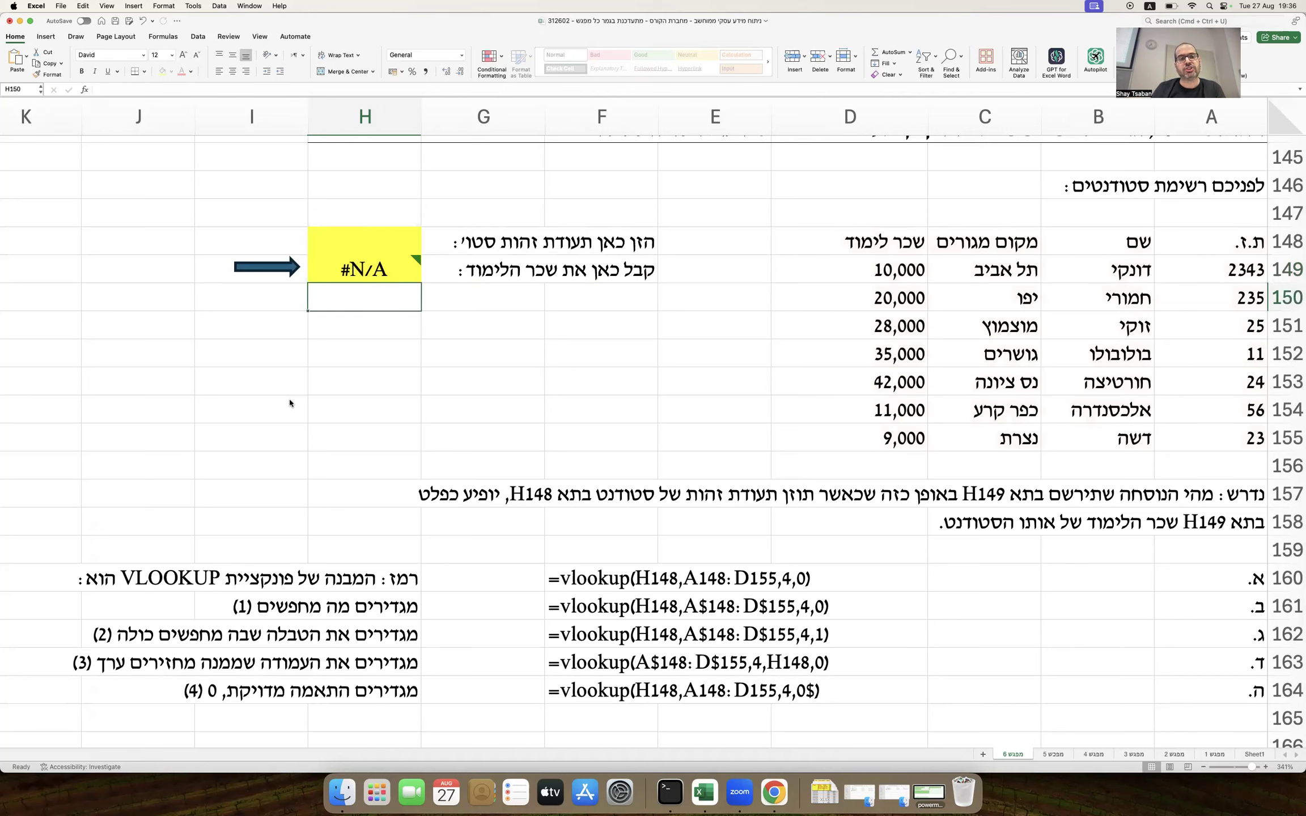
key("Up")
key("Up")
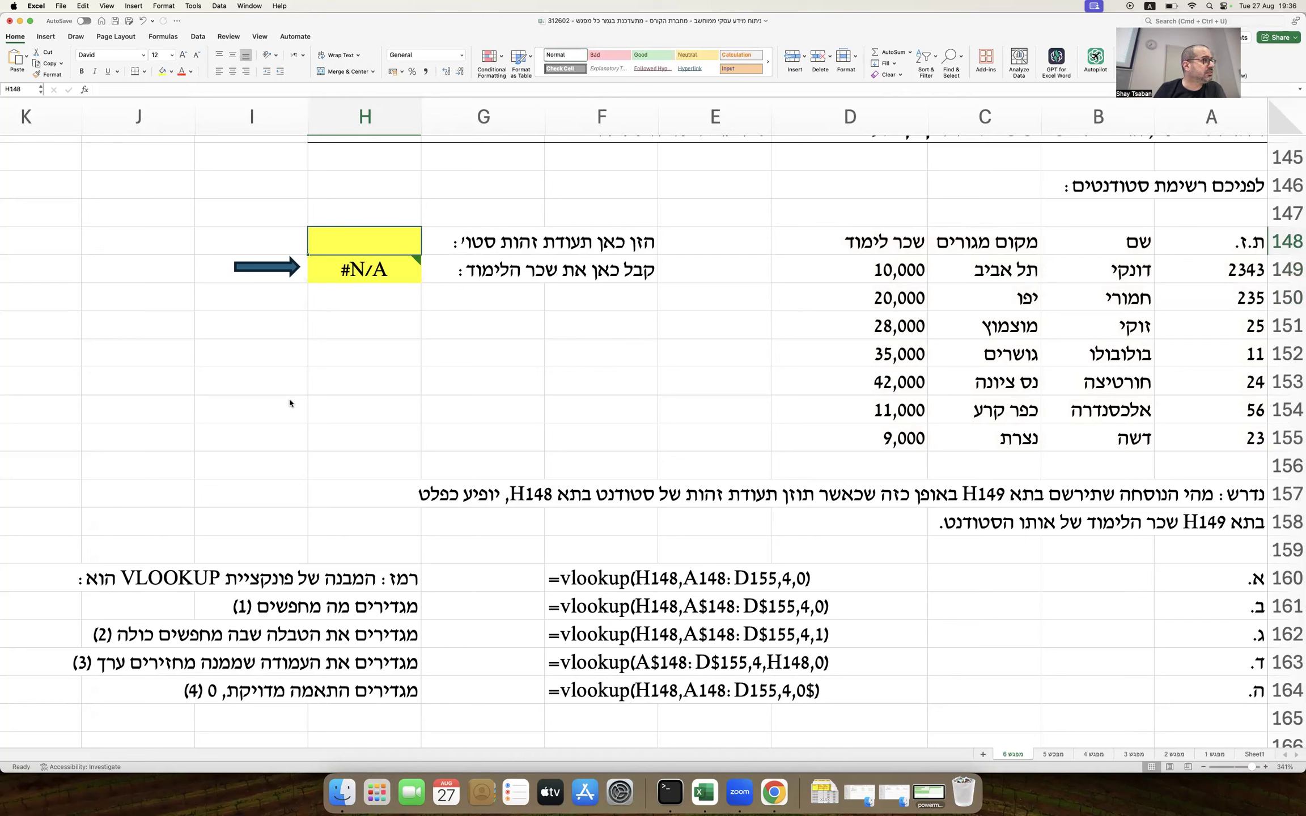
type("56")
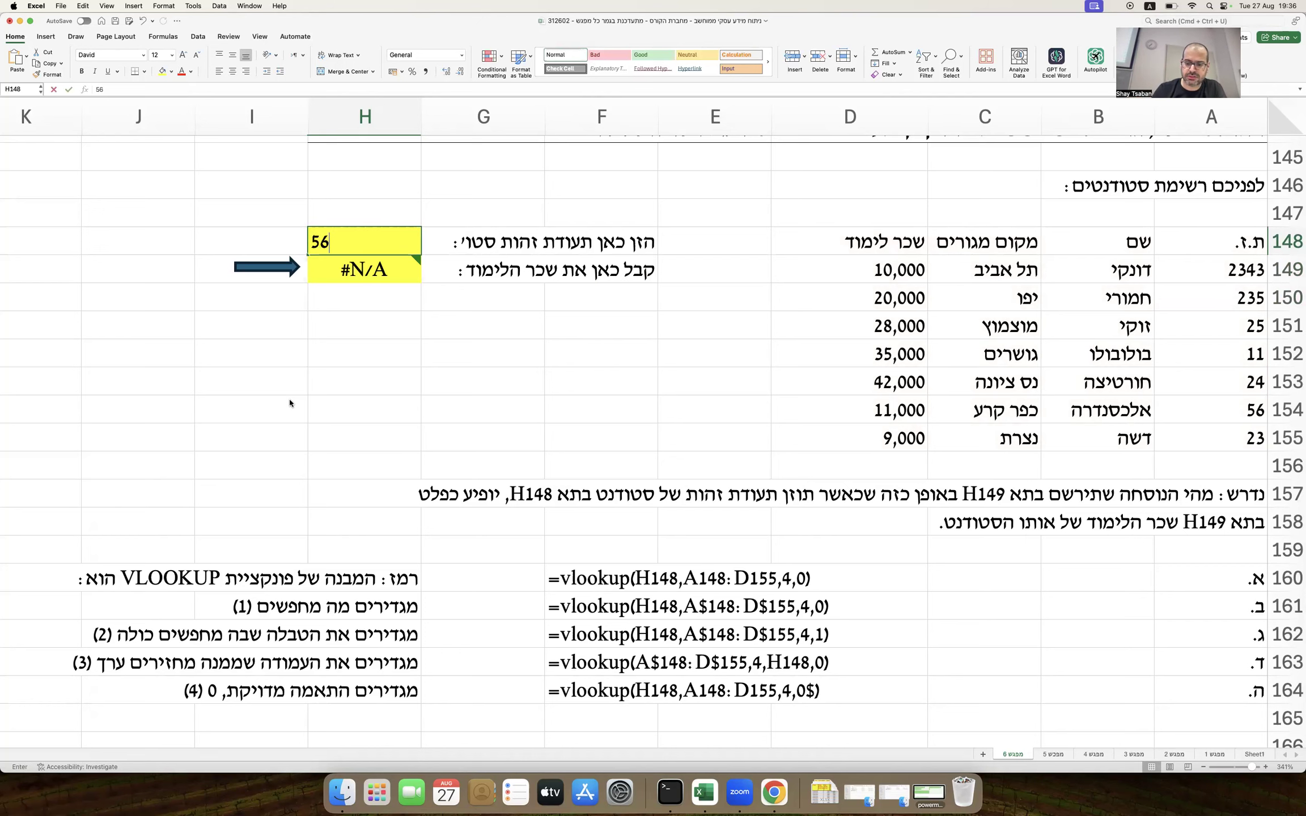
key("Up")
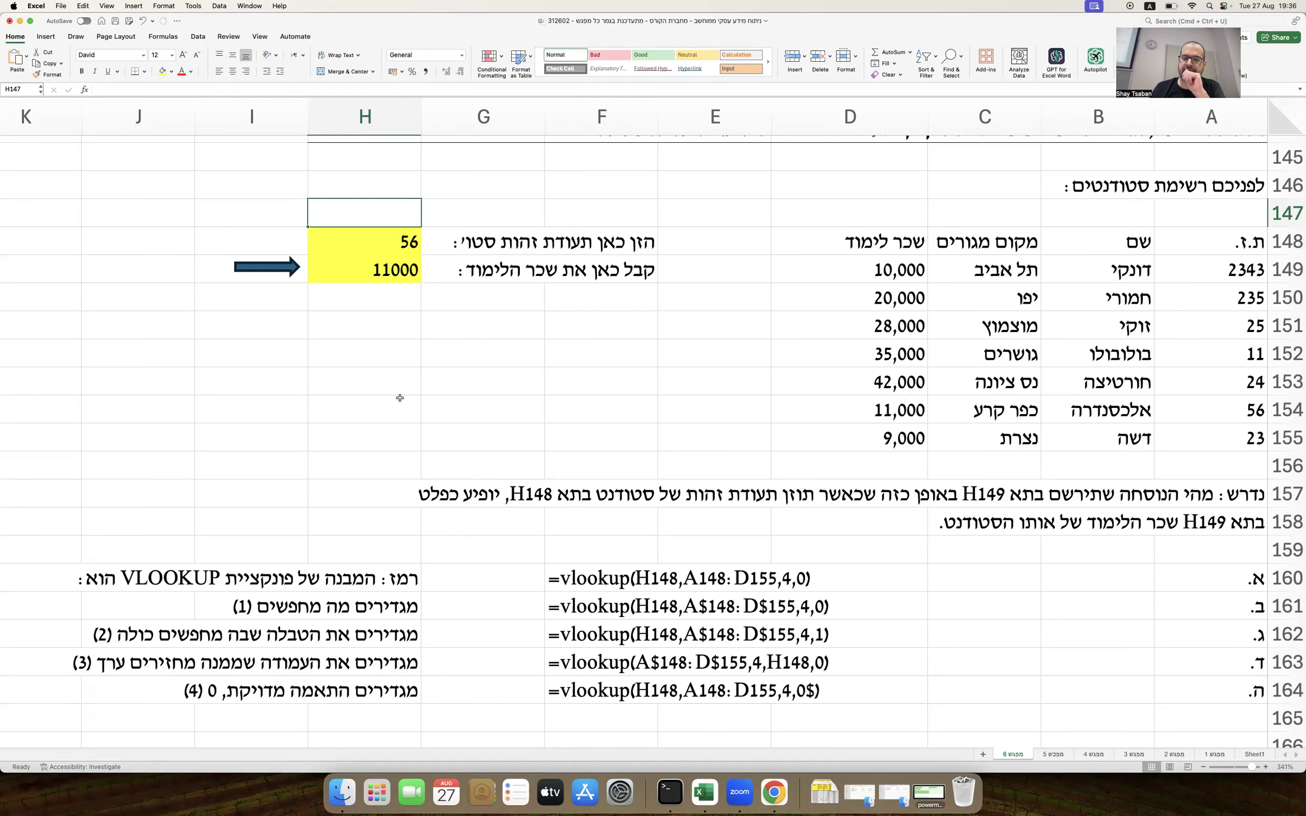
Step: Match the formula to answer option א in F160 and select A166 below the options for the answer
scroll(400, 398, "down", 5)
left_click(570, 442)
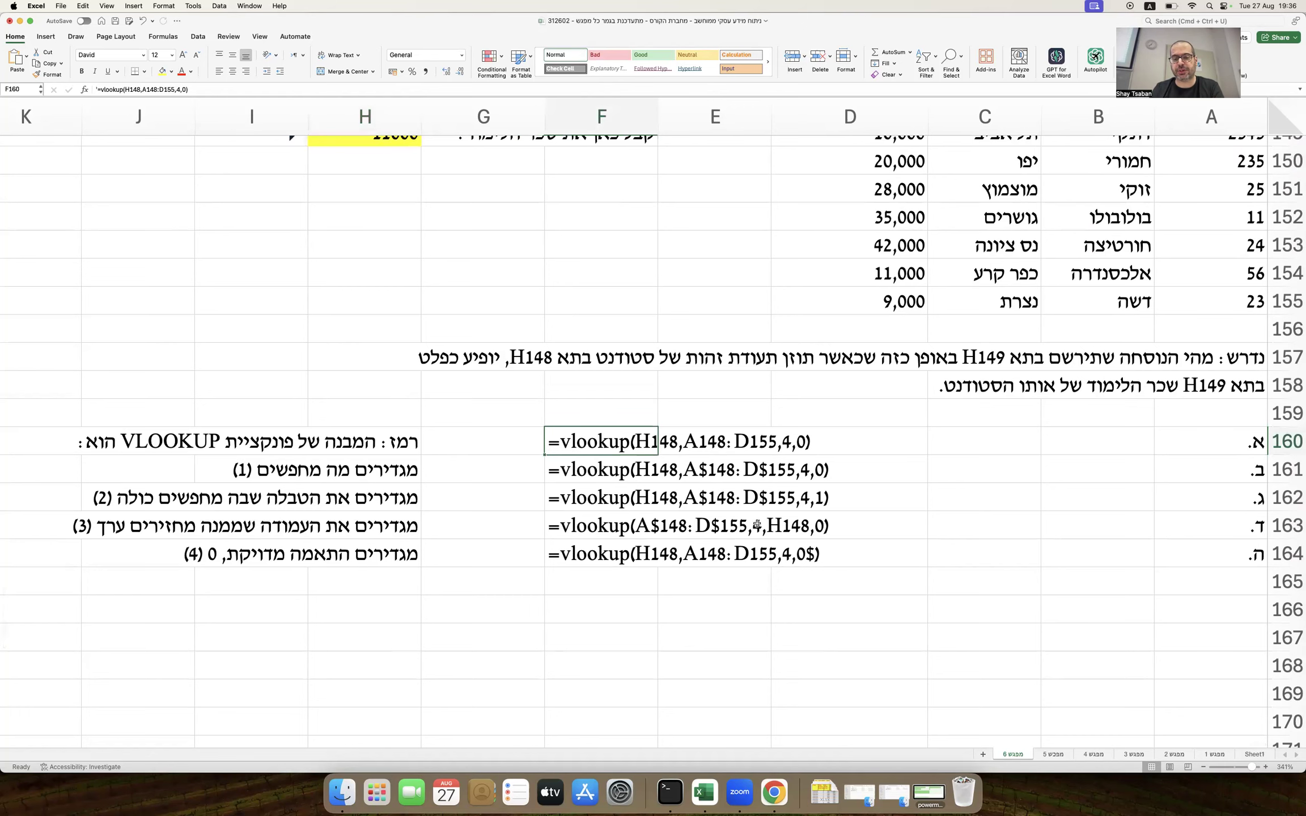
scroll(1184, 607, "up", 3)
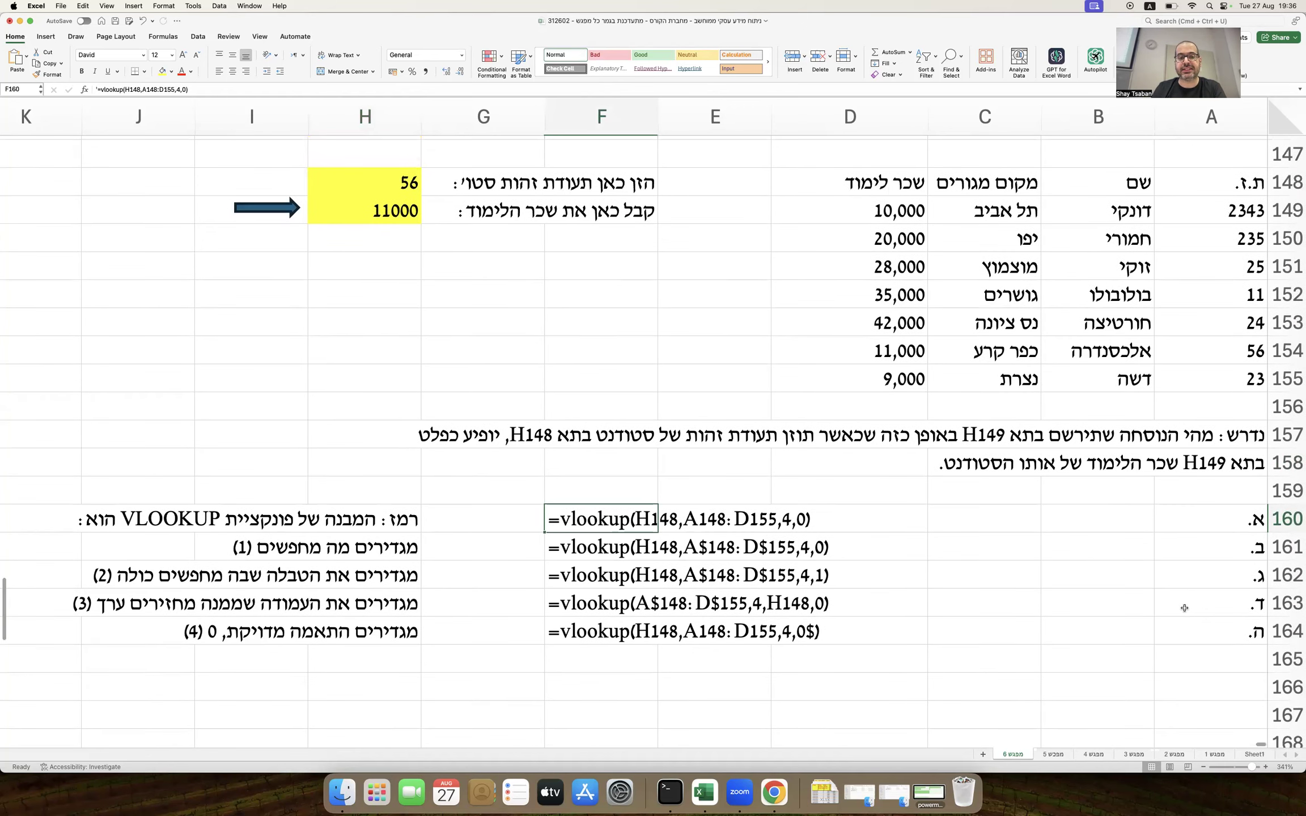
scroll(1184, 607, "down", 2)
left_click(1212, 625)
type("vl")
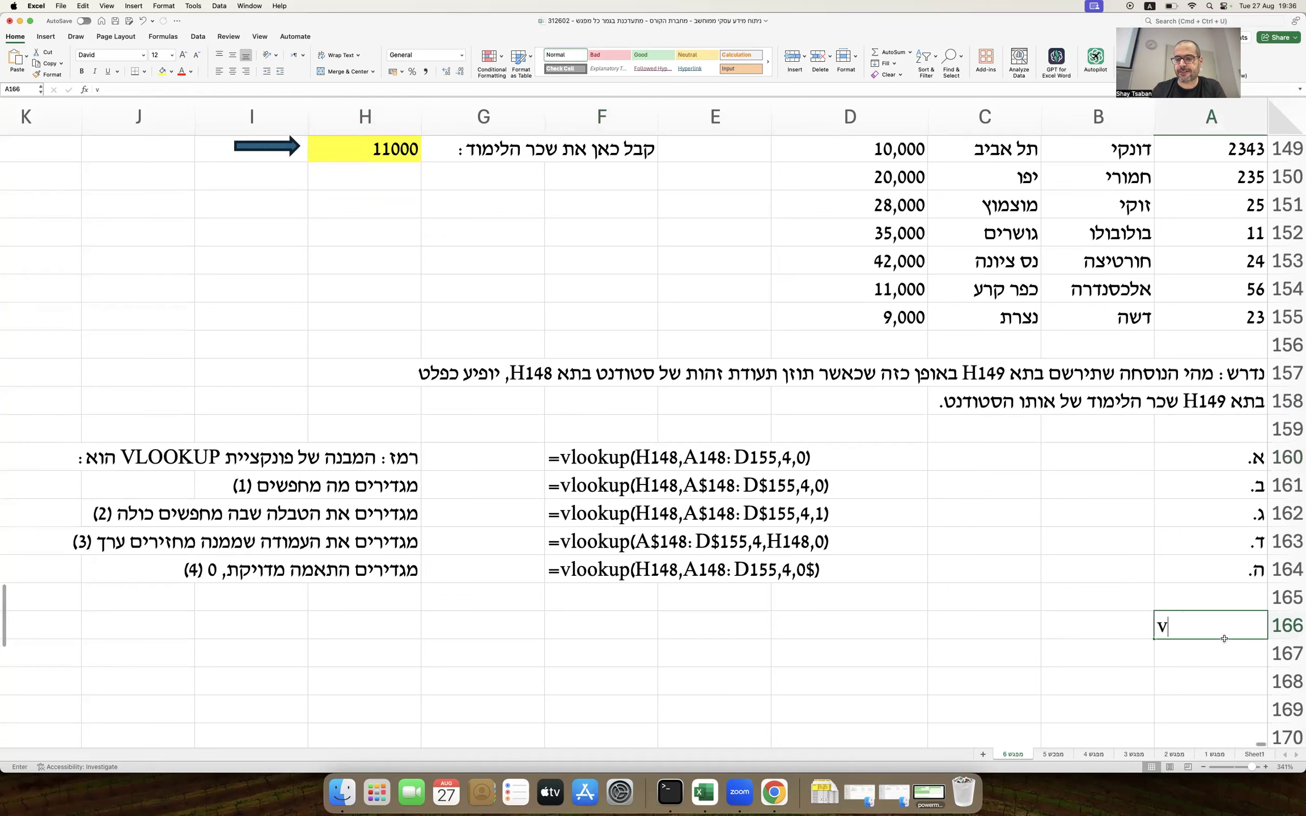
key("BackSpace")
key("BackSpace")
type("vl")
key("BackSpace")
key("BackSpace")
Step: Label A166 "התשובה א:" and copy the option א formula from F160 into F166
key("ctrl+space")
type("התשובה א:")
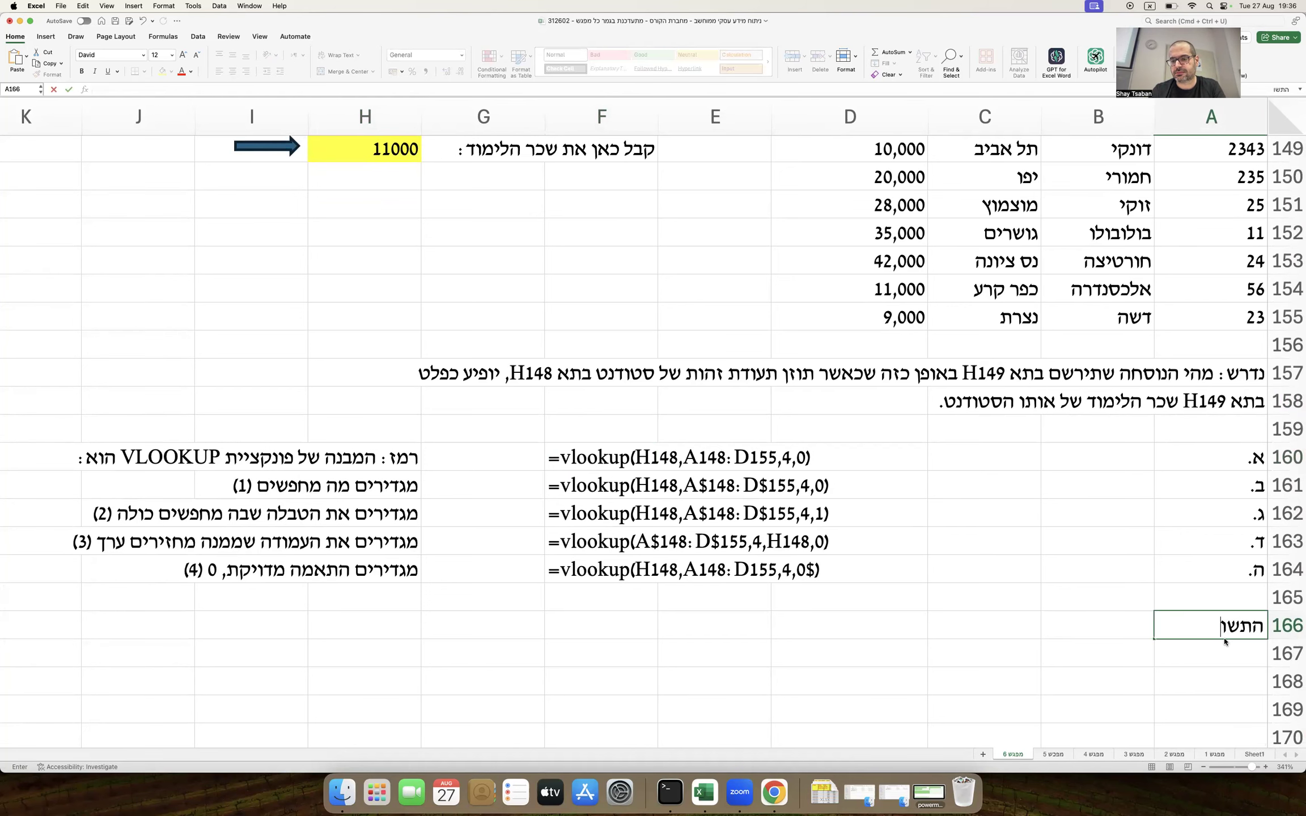
left_click(618, 461)
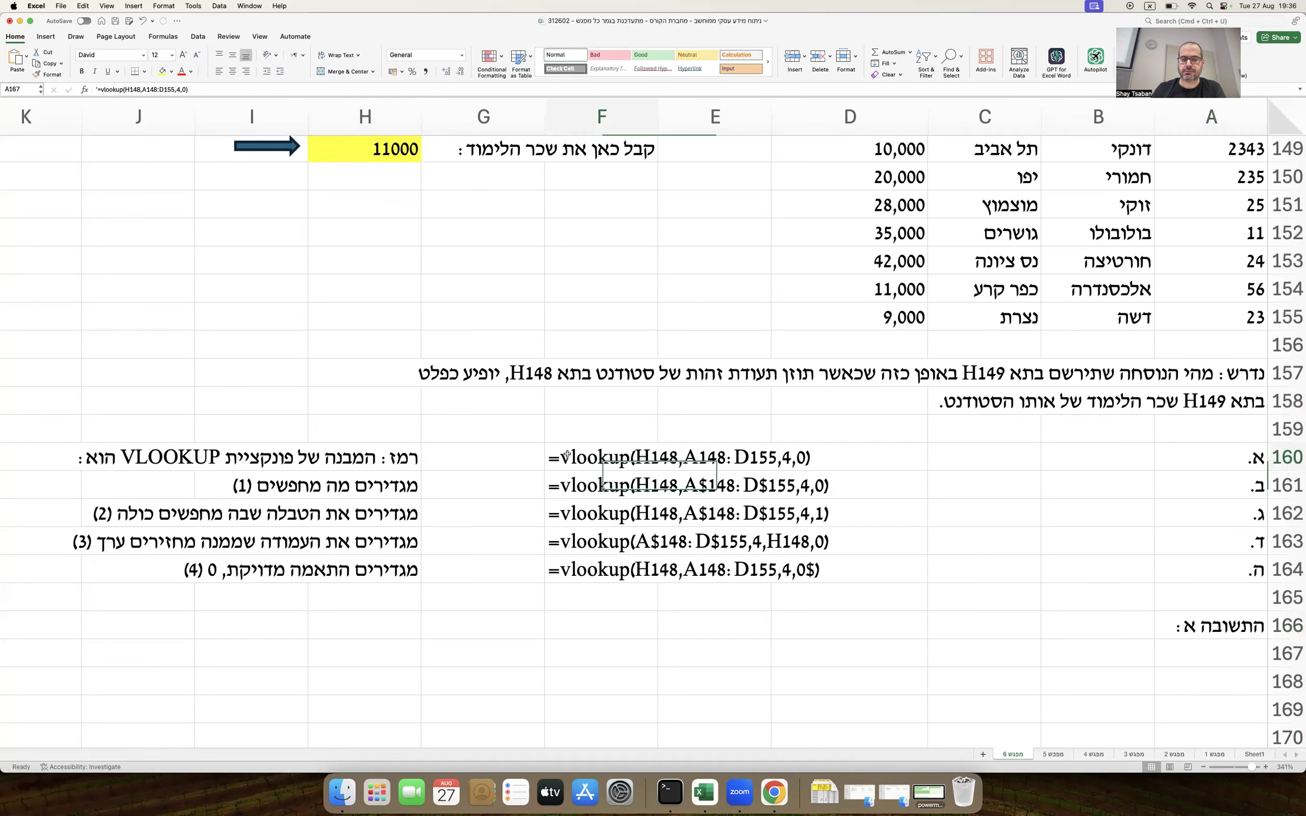
key("super+c")
left_click(638, 626)
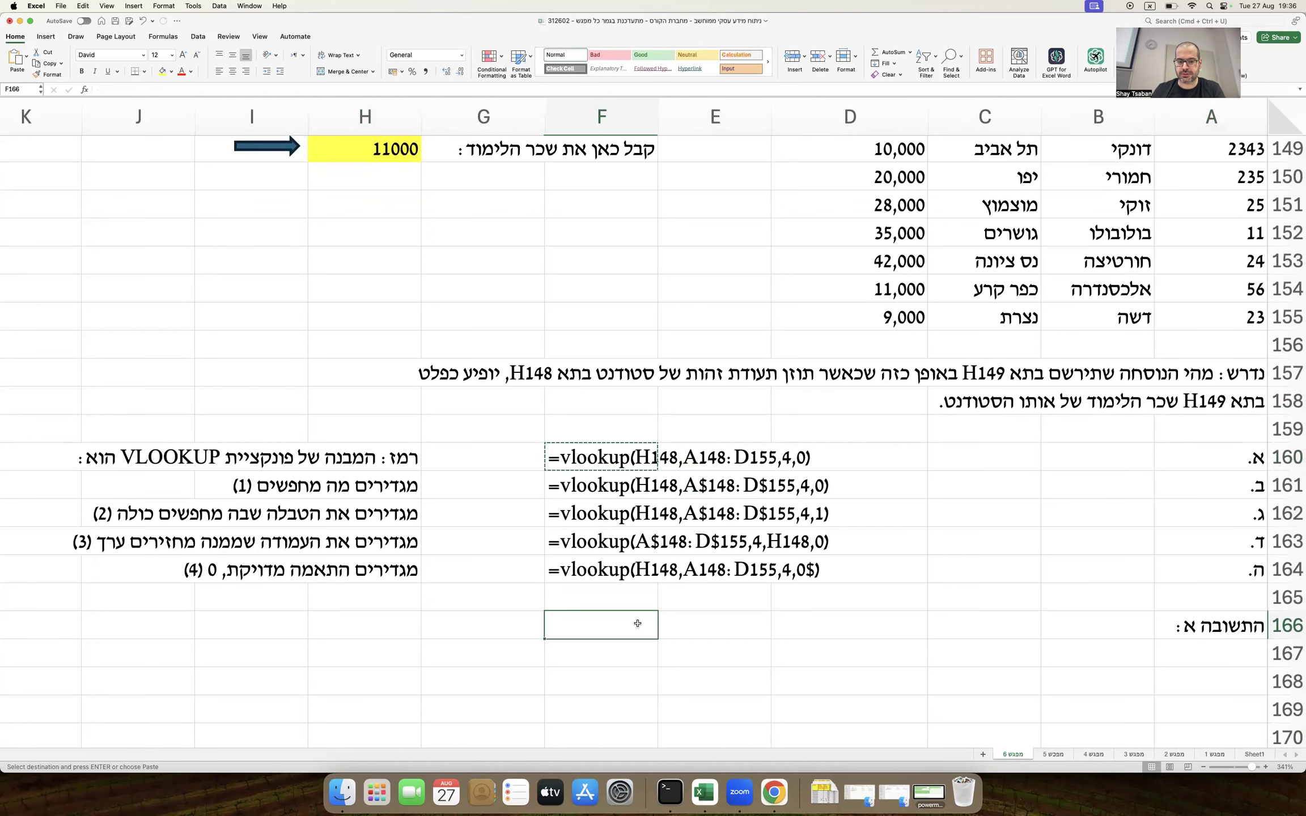
key("super+v")
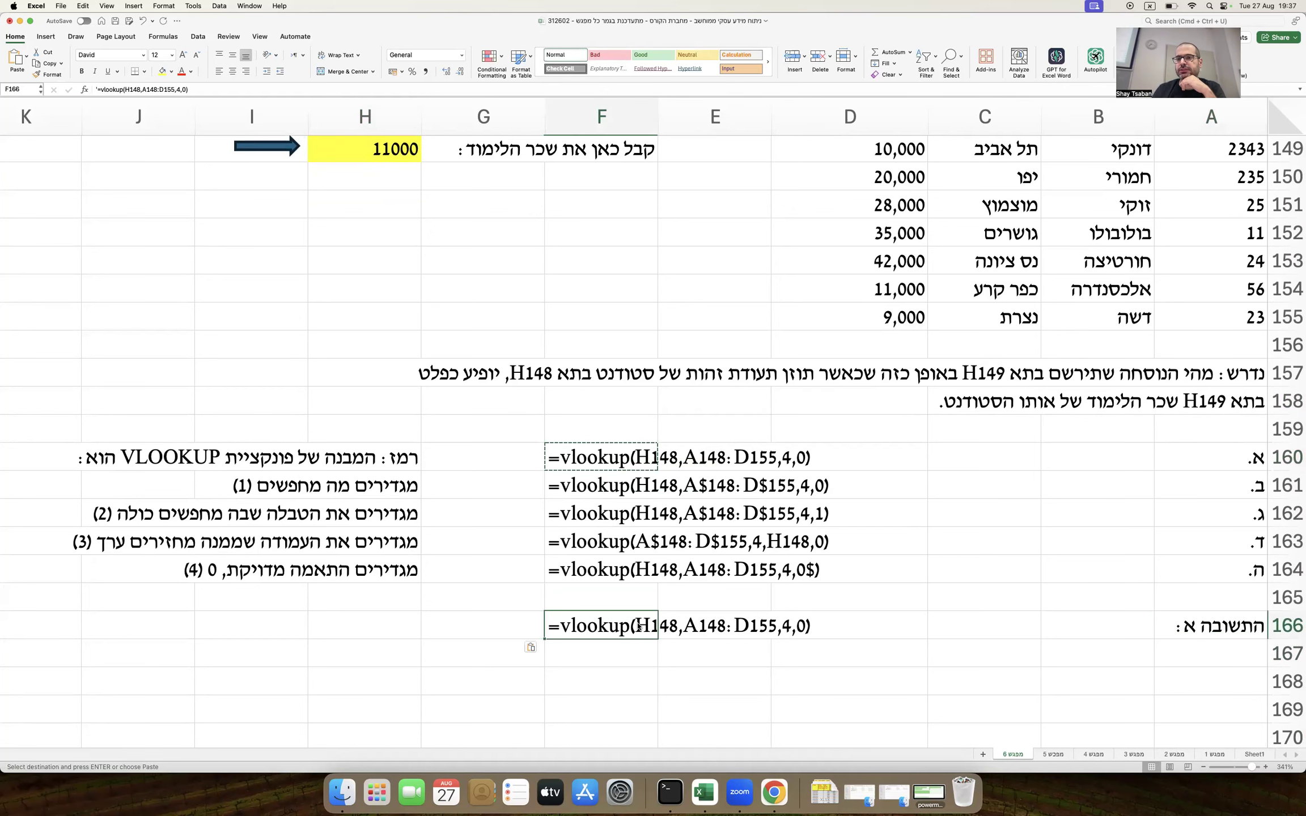
Step: Insert an arrow running from the H148 argument of the formula in F166 to the edge of cell G169
scroll(652, 601, "down", 2)
left_click(611, 595)
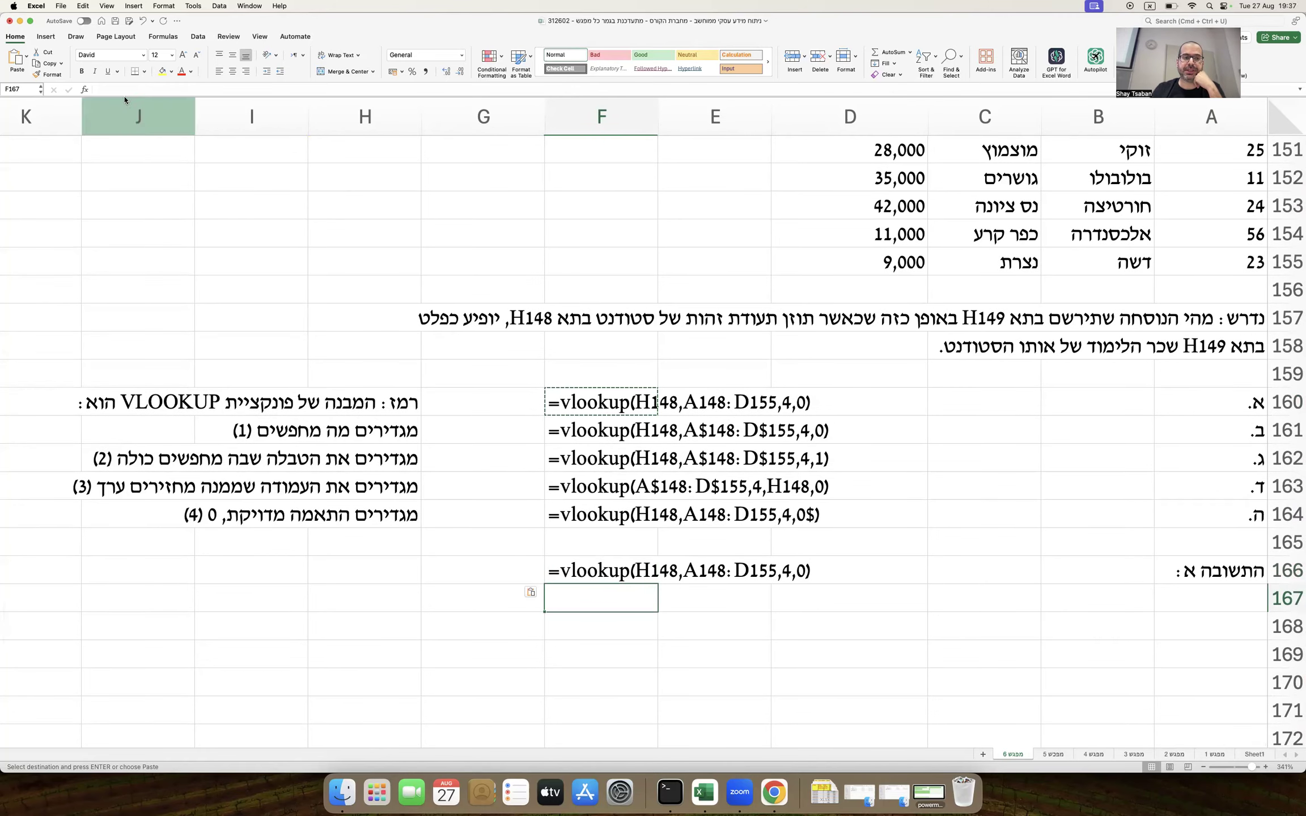
left_click(45, 36)
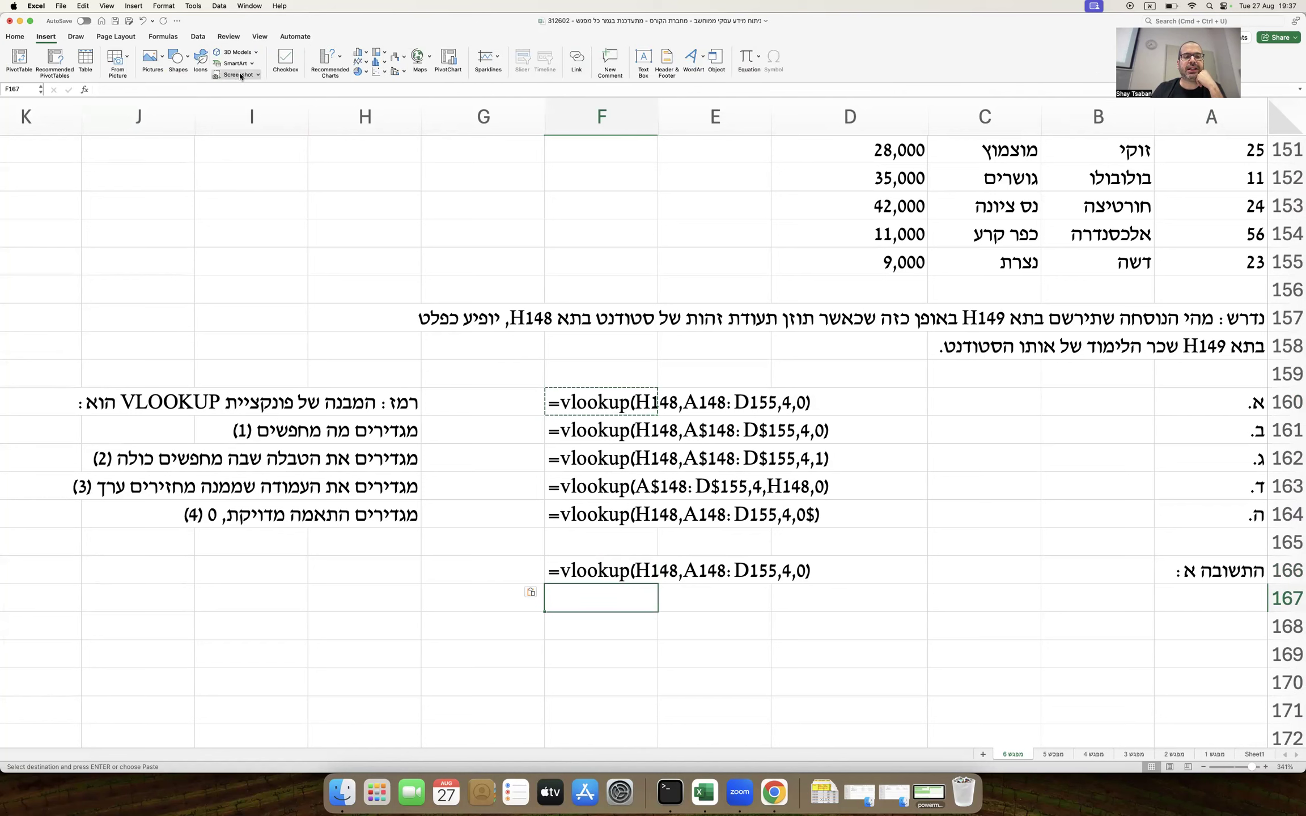
left_click(178, 57)
left_click(226, 90)
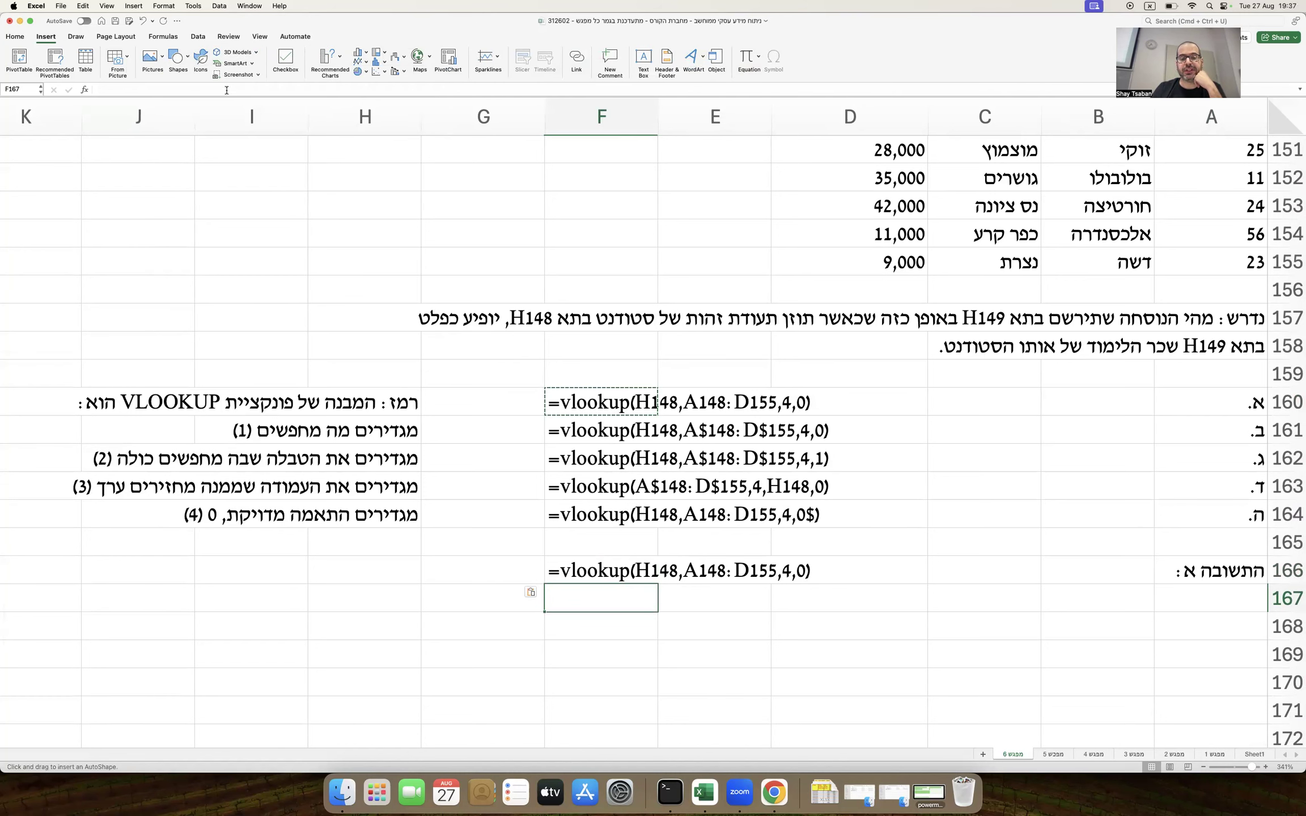
mouse_move(652, 593)
left_mouse_down()
mouse_move(618, 623)
mouse_move(506, 648)
left_mouse_up()
Step: Write the lookup value note in G169:G170: "מה מחפשים: הערך הספציפי שאותו רוצים למצוא בטבלה," and "ולא ערכי הטבלה עצמה."
left_click(505, 647)
type("מה מחפשים : הערך הספציפ")
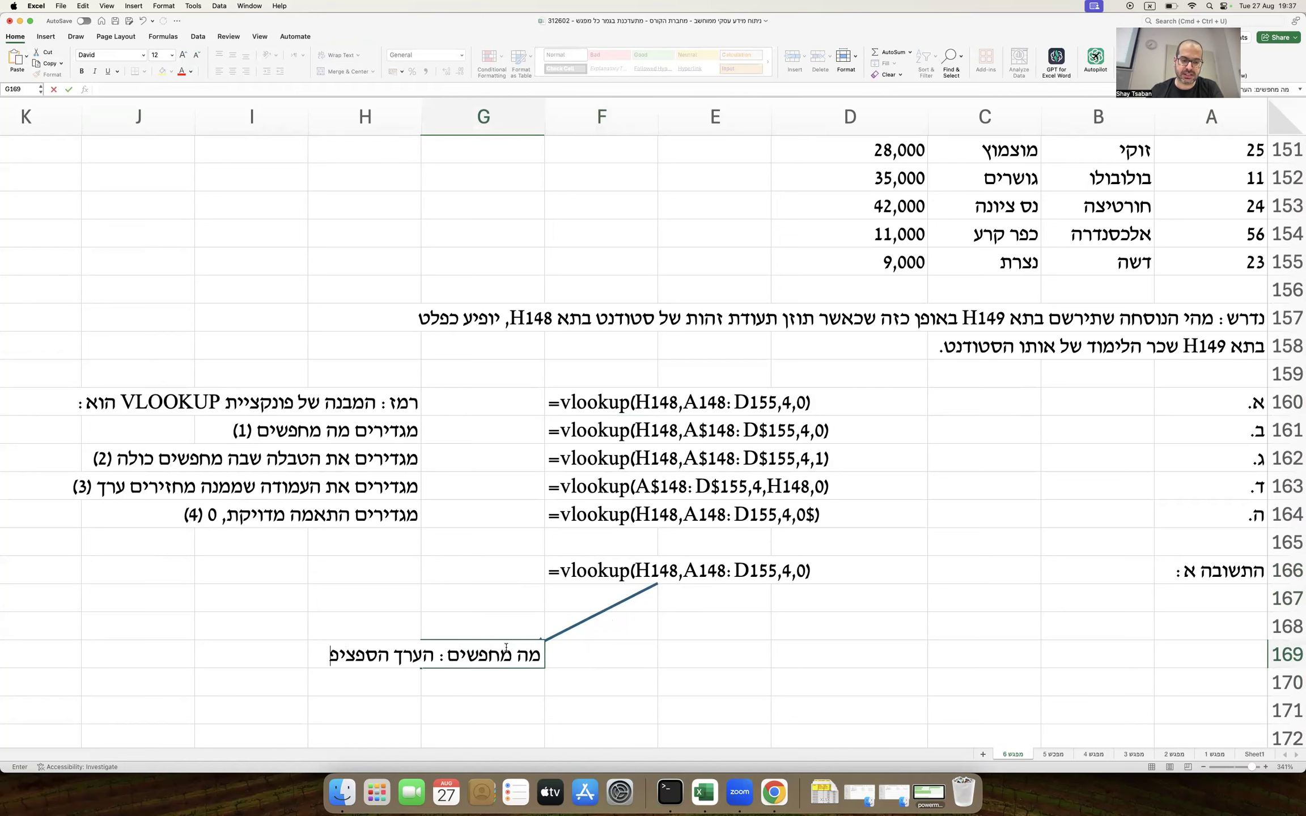
type("י שאותו ")
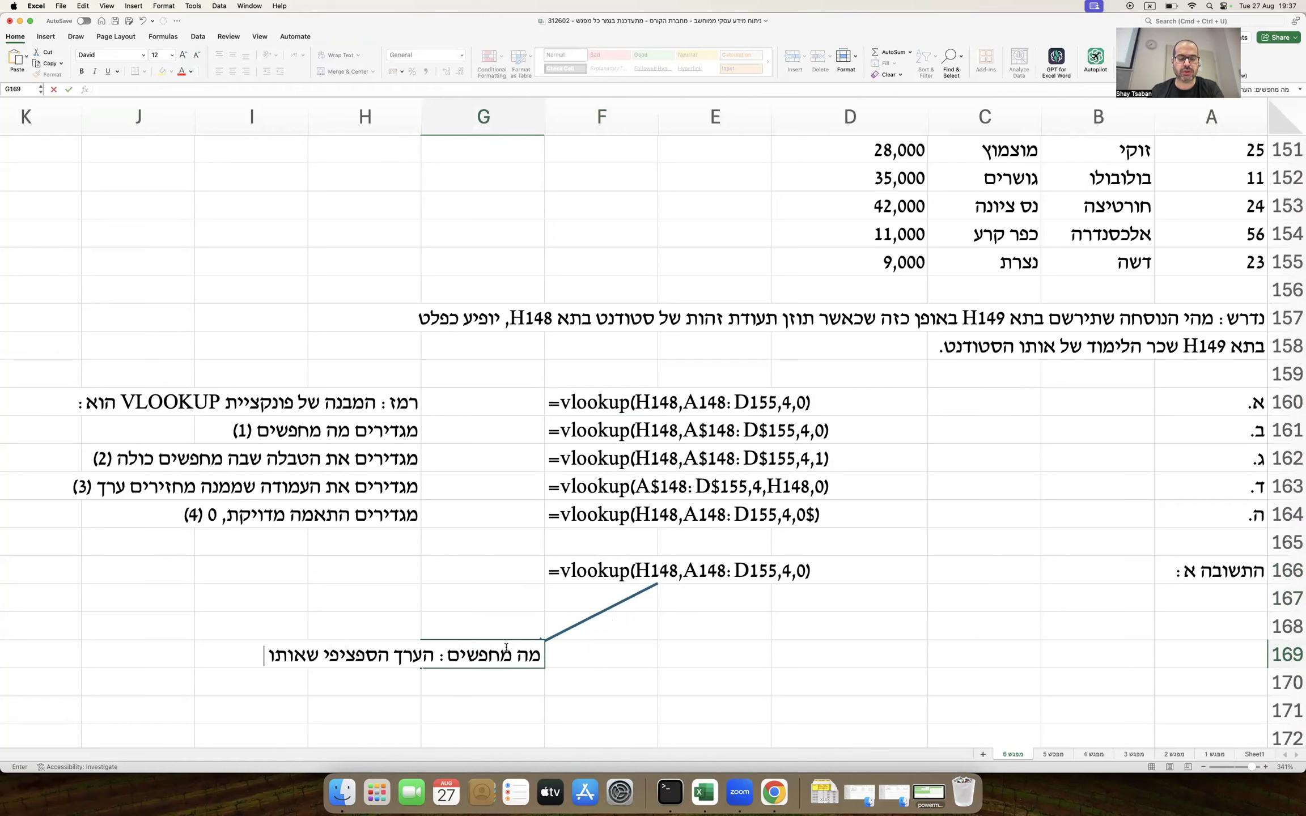
type("רוצים למצוא בטבלה,")
key("Return")
type("ולא ערכי הטבלה עצמה.")
key("Return")
Step: Continue the note in G171:G172 with "כאן, רוצים לחפש את תעודת הזהות הספציפית המוזנת" and "בתא H148"
type("כאן, רוצים לחפש את תעודת הזהו")
key("BackSpace")
key("BackSpace")
key("BackSpace")
type("הזהות הספציפית המוזן")
type("ת")
key("Return")
type("בתא H148")
key("Return")
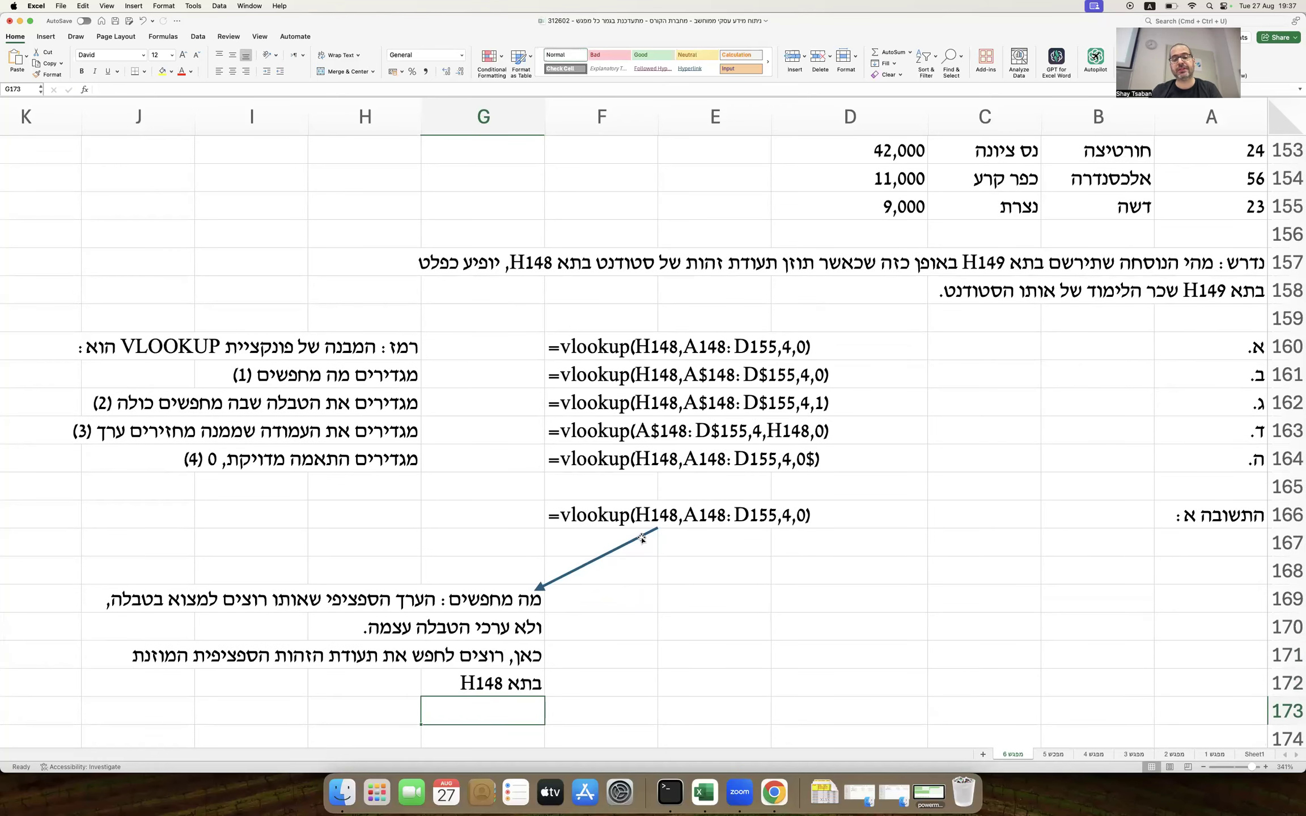
Step: Duplicate the arrow and run the copy straight down from the A148:D155 argument to cell E169
left_click_drag(642, 538, 715, 537)
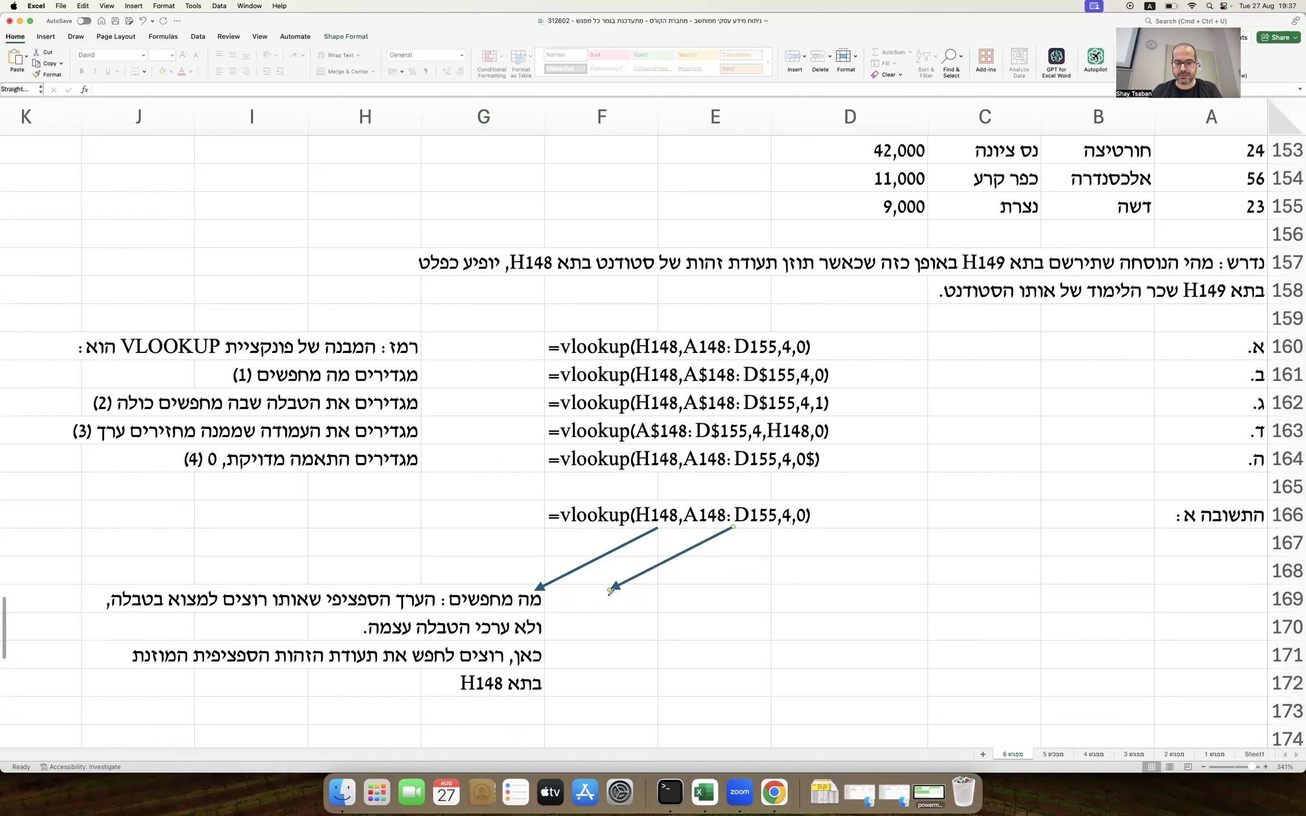
left_click_drag(611, 591, 735, 580)
left_click(751, 597)
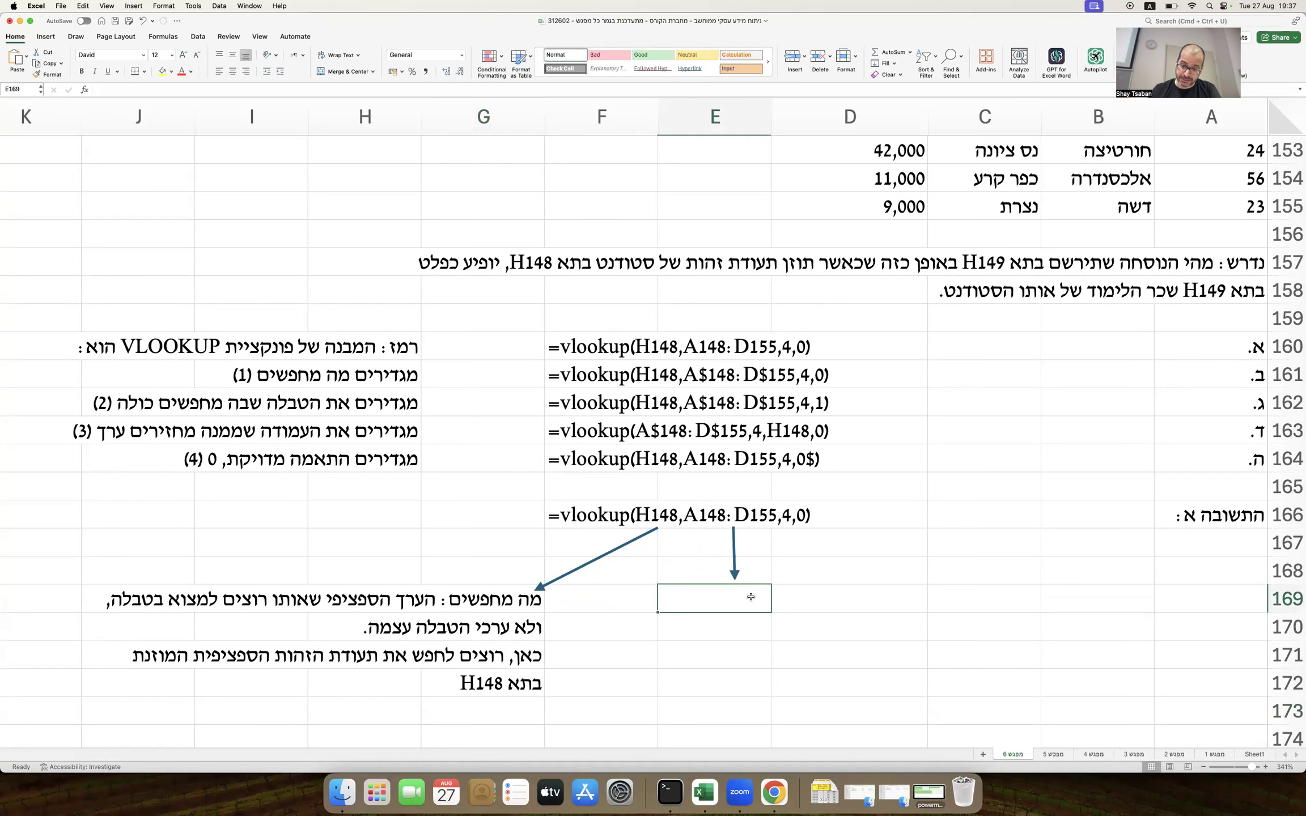
type("vyuu")
key("BackSpace")
key("BackSpace")
key("BackSpace")
key("BackSpace")
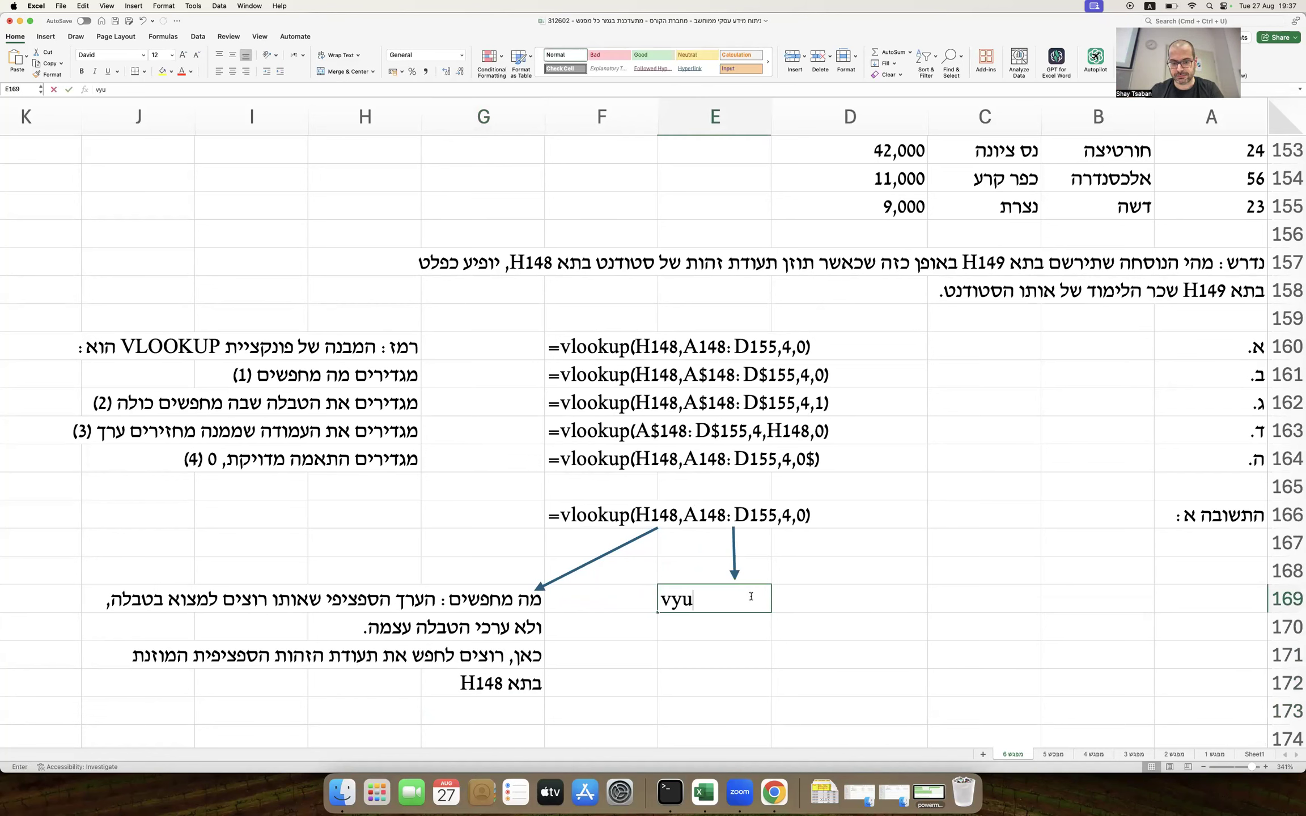
Step: Write the table range note in E169:E171 on three lines: "הטווח המלא של הטבלה", "שבה מחפשים החל מהתא", "העליון הראשון,"
type("הטווח המל")
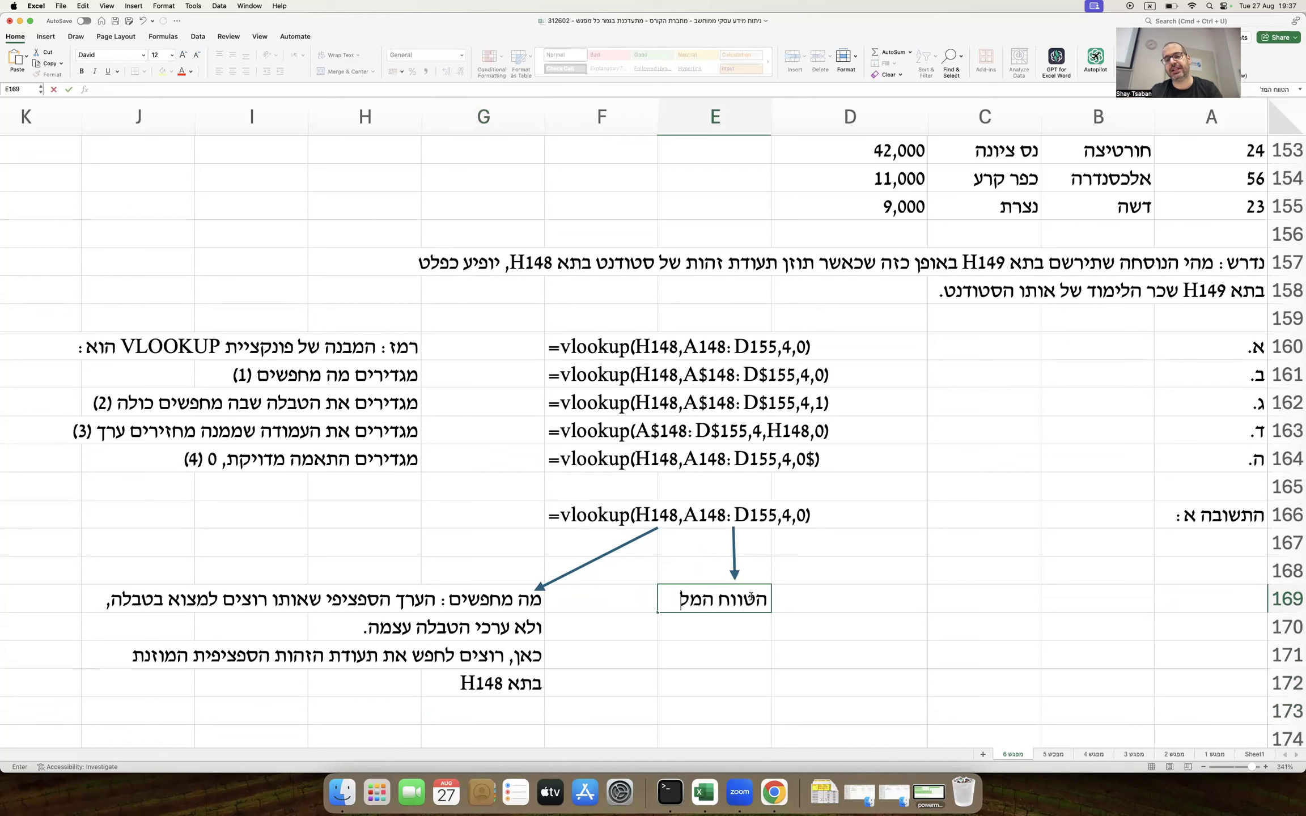
type("א של הטבלה")
key("Return")
type("שבה מח")
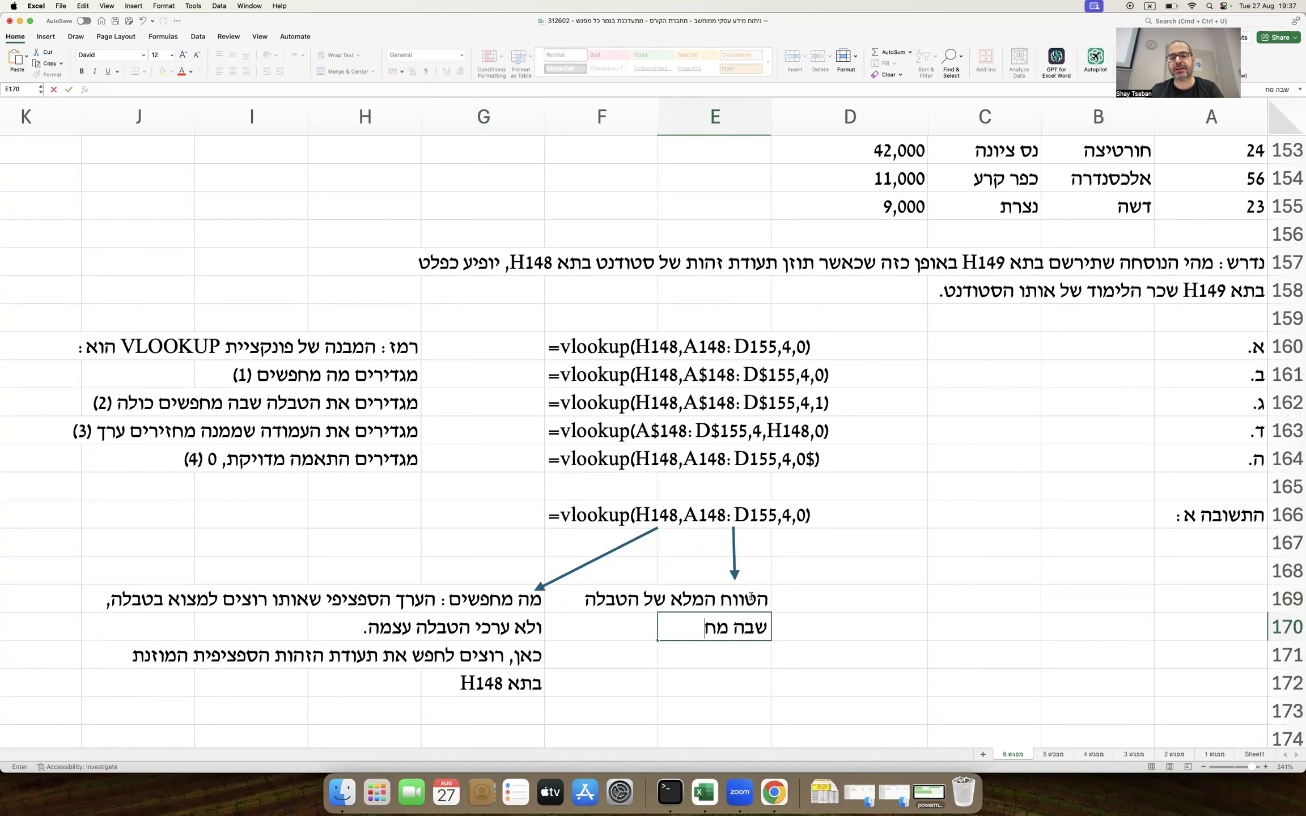
type("פשים החל מהתא")
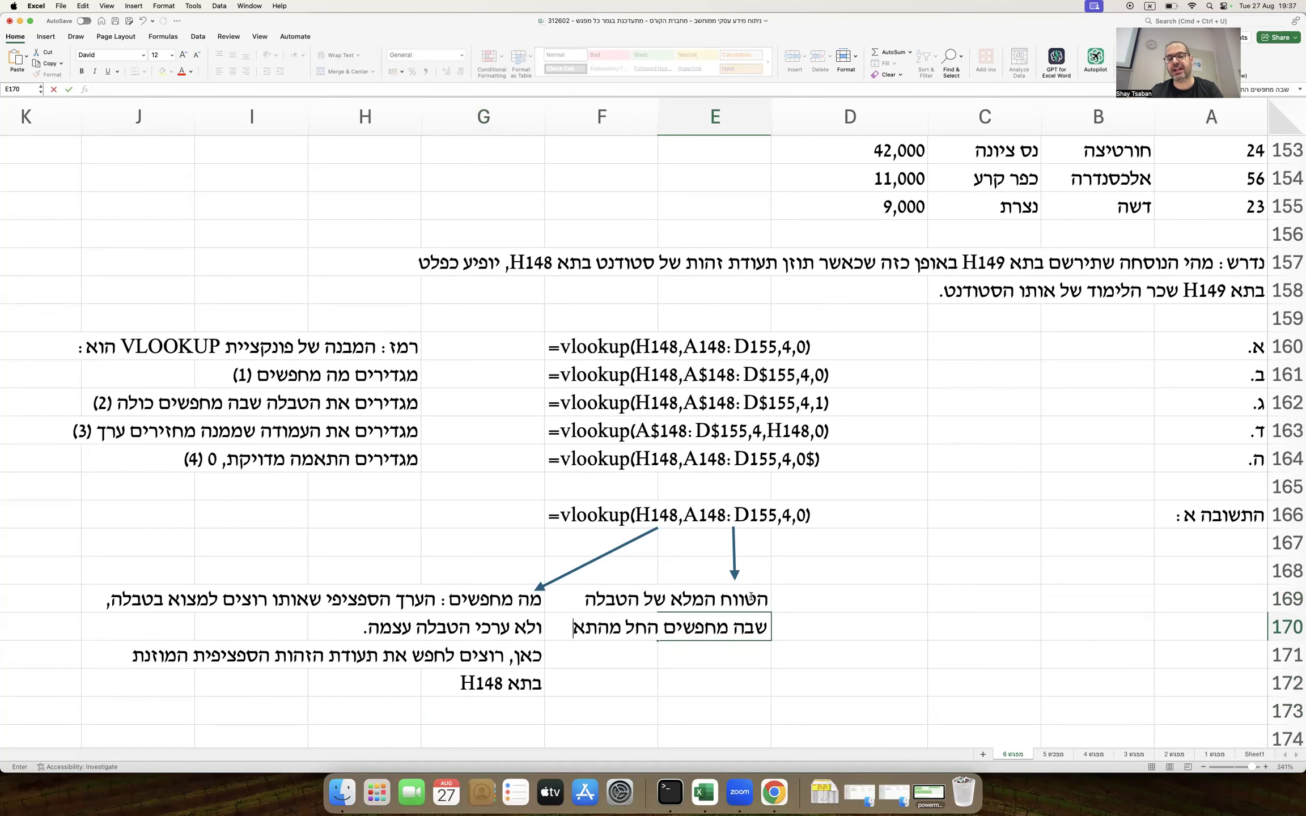
key("Return")
type("העליון הראשון")
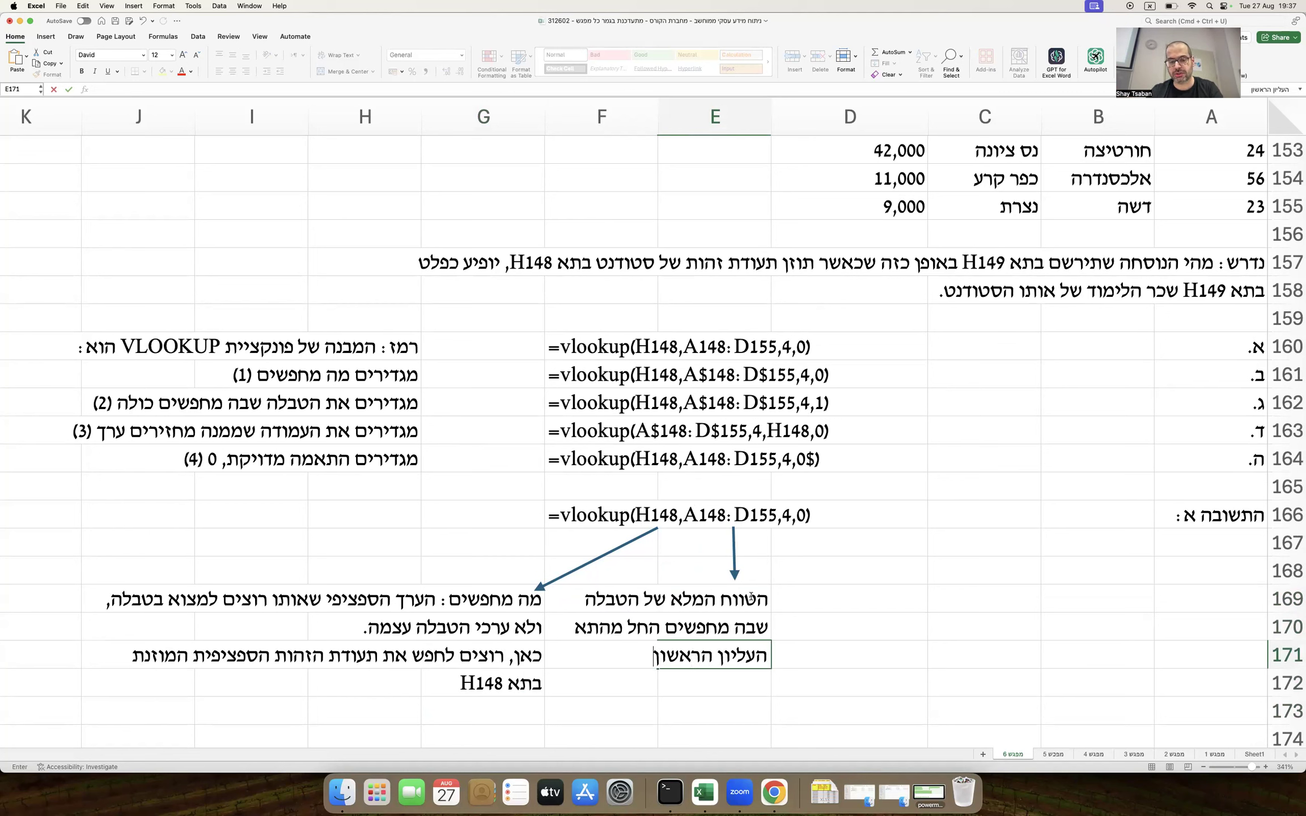
type(",")
key("Return")
Step: Finish the table range note with "ועד (נקודותיים)" in E172 and "התא התחתון האחרון" in E173
type("ועד ")
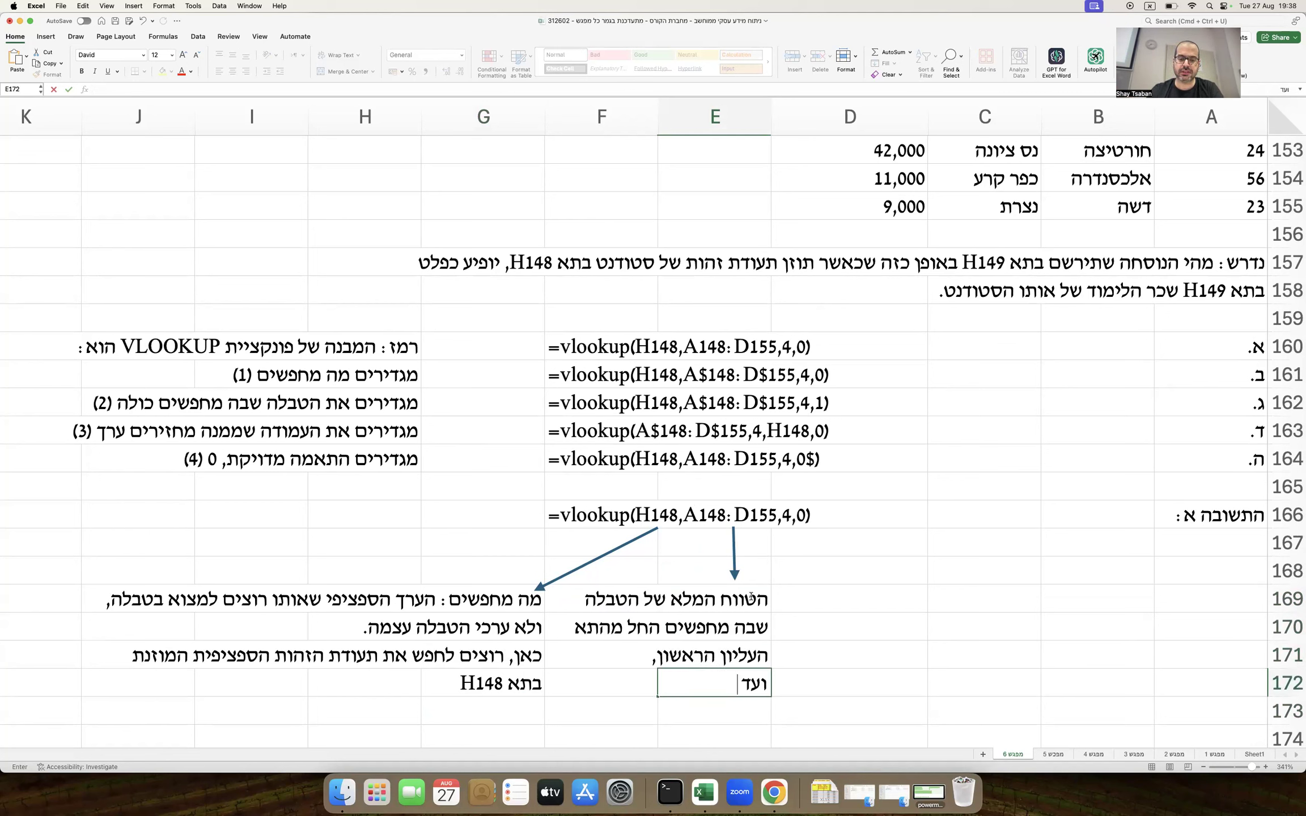
type("(נקודותיים)")
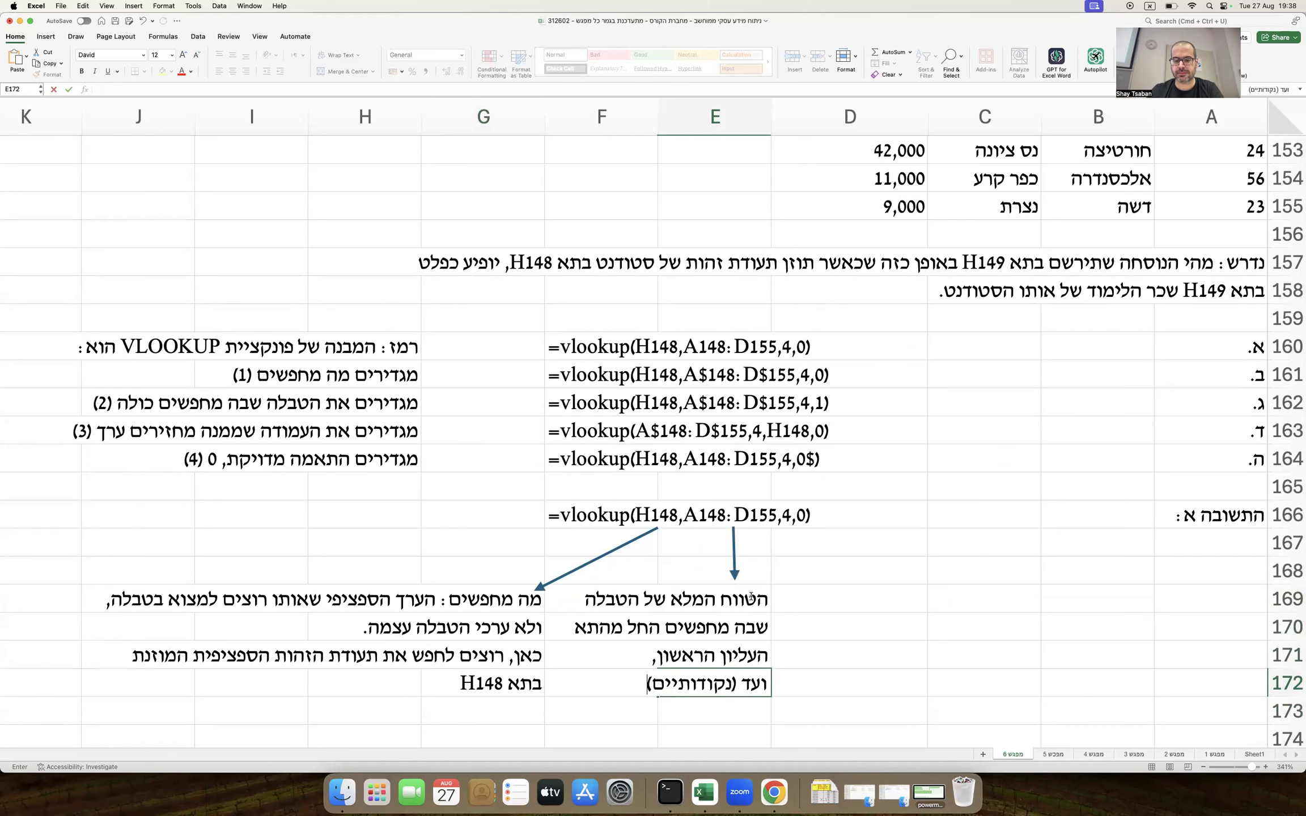
key("Return")
type("התא התחתון האחרון")
key("Return")
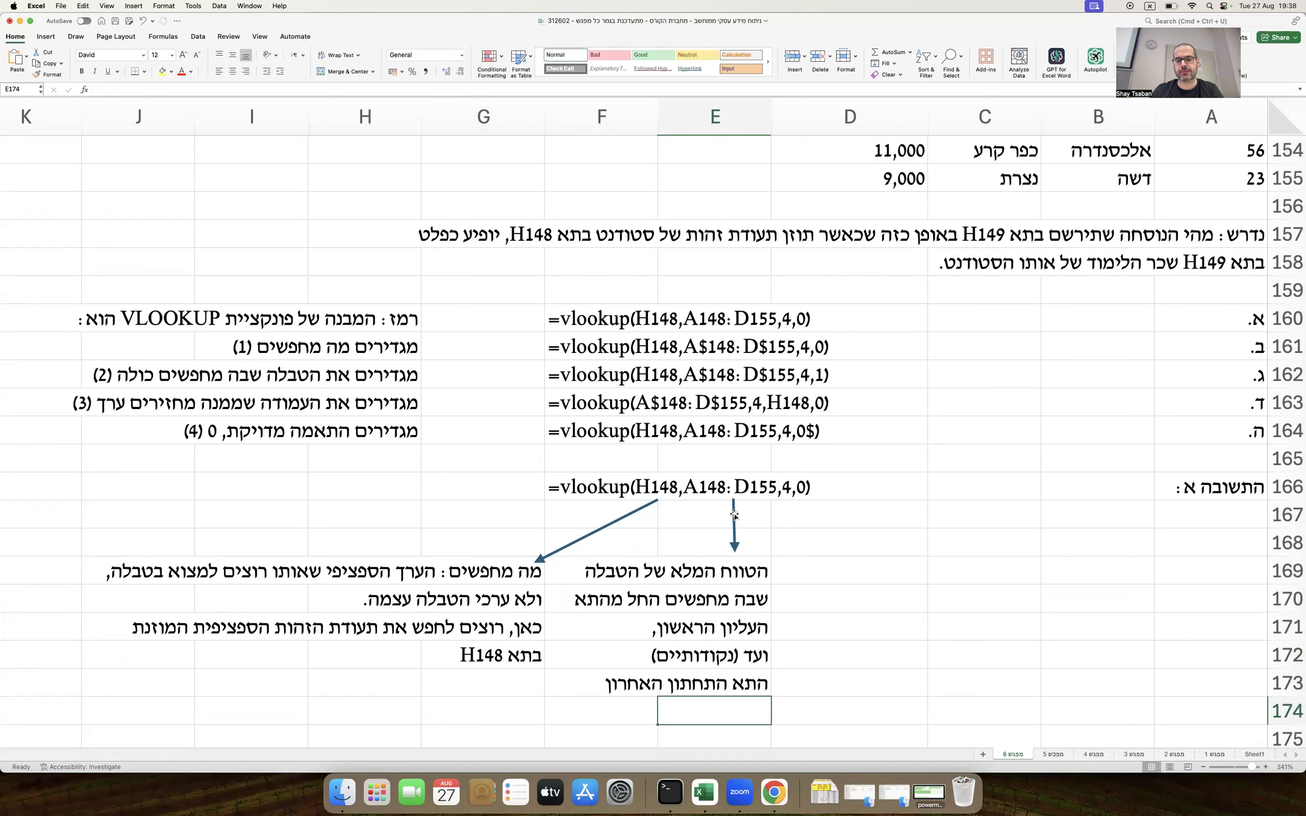
Step: Add another copy of the arrow running from the column argument 4 in F166 to cell D169
left_click_drag(734, 513, 850, 549)
left_click(874, 570)
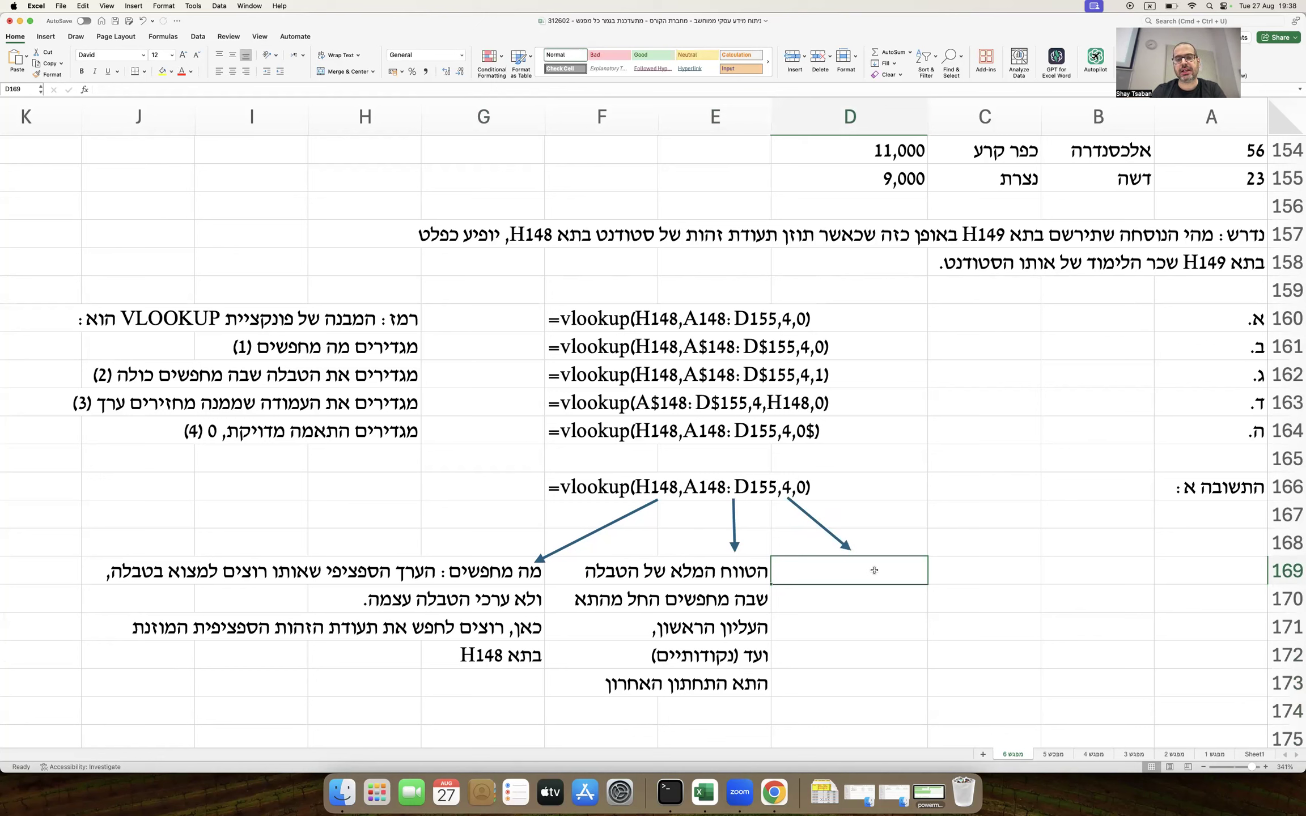
type("המספר")
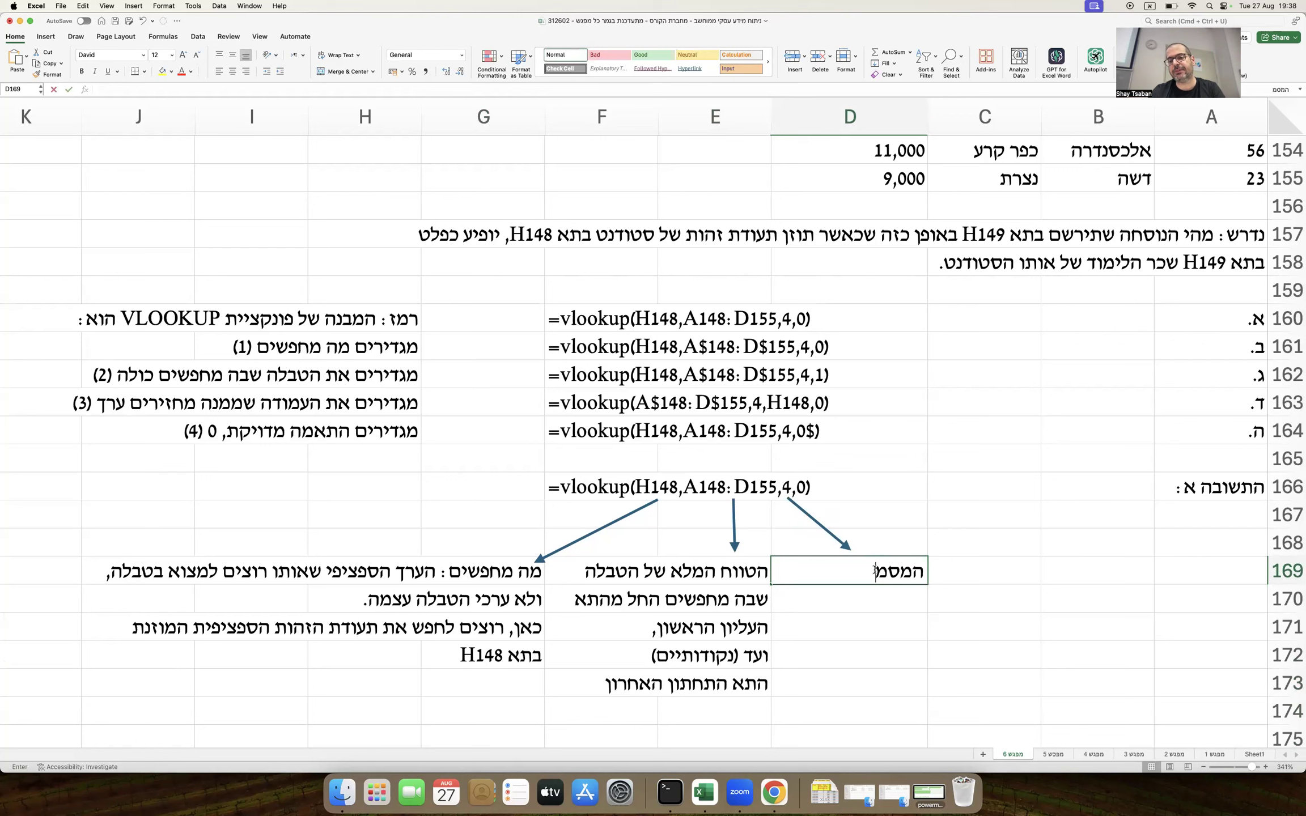
key("BackSpace")
key("BackSpace")
key("BackSpace")
key("BackSpace")
key("BackSpace")
Step: Write the column number note in D169:D172 on four lines: "מספר העמודה", "ממנה מחזירים", "ערך (עמודת שכר", "לימוד)"
type("מספר העמודה")
key("Return")
type("ממנה מחזירים")
key("Return")
type("ערך (עמודת שכ")
key("Return")
type("לימוד)")
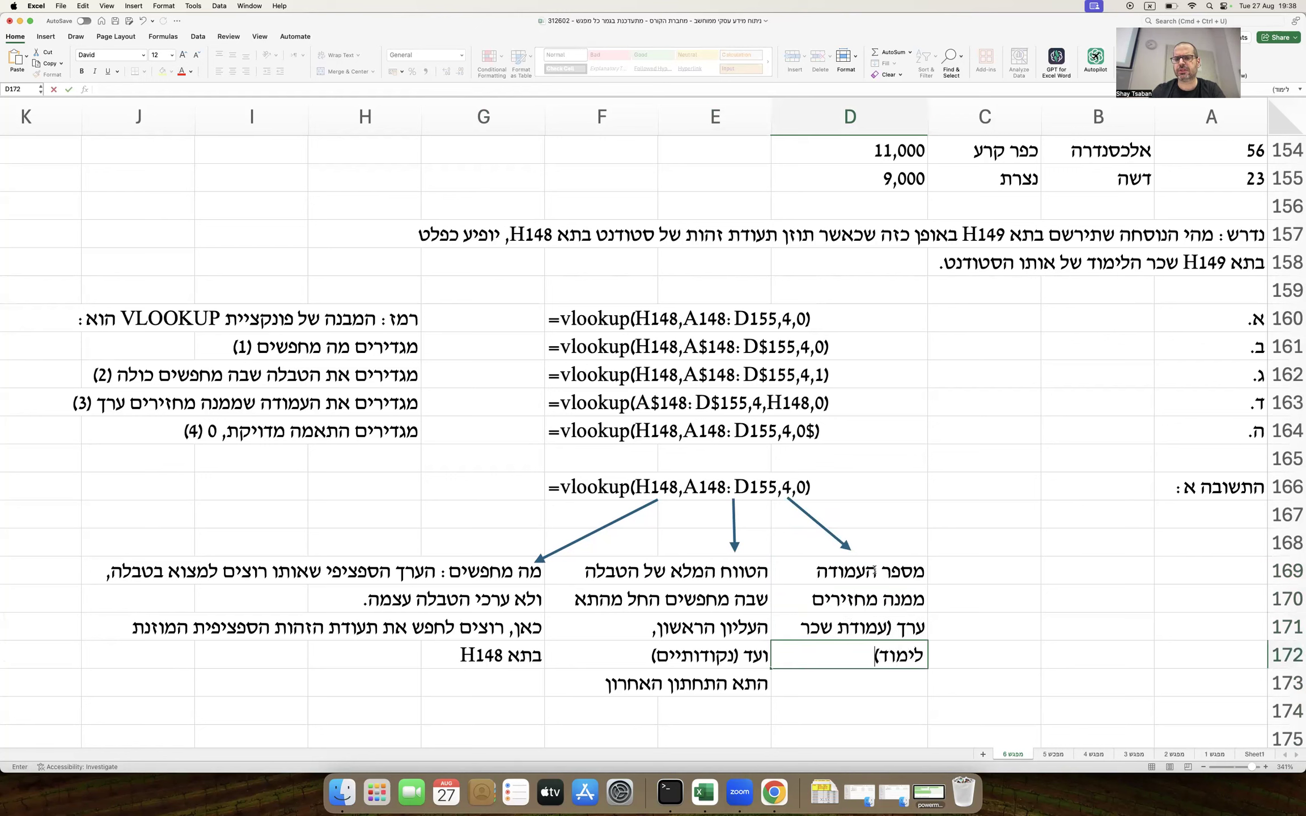
key("Return")
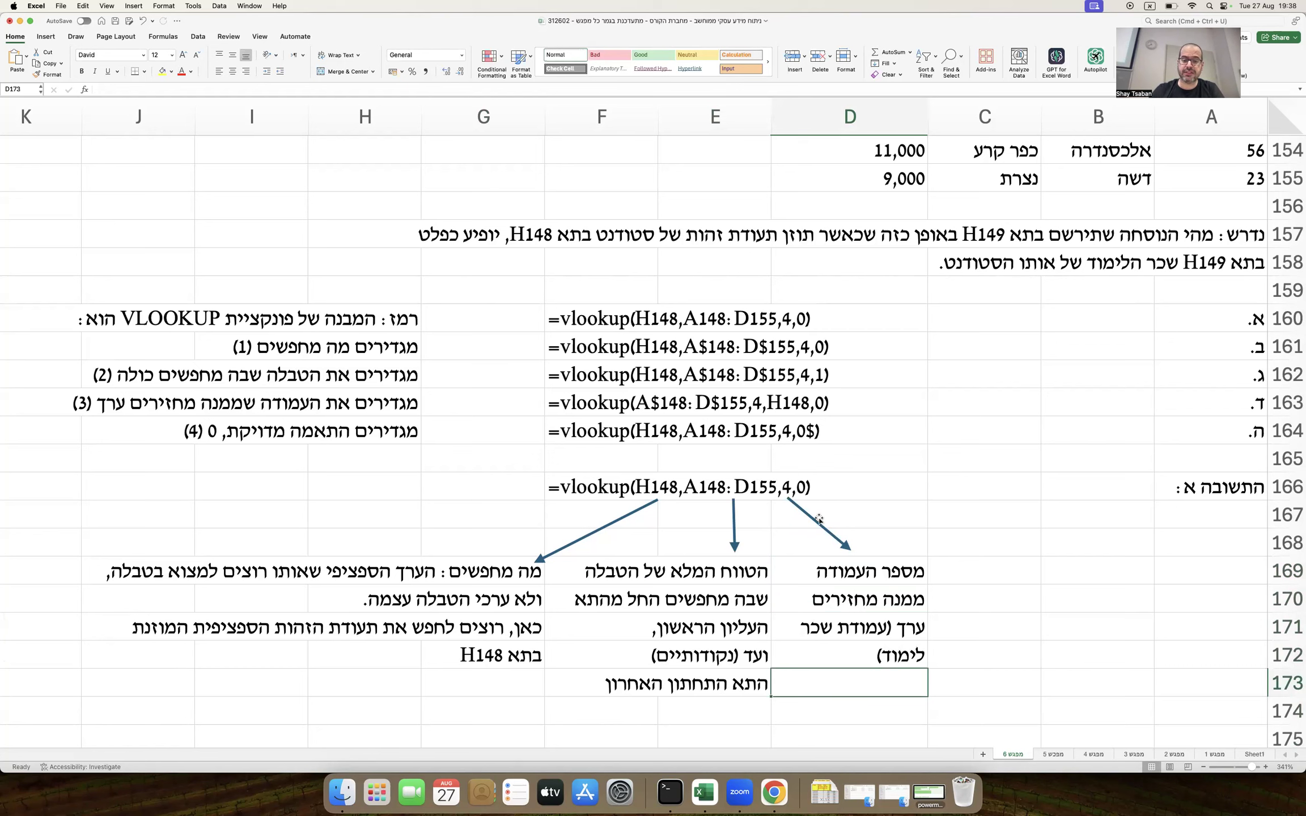
Step: Add another arrow from the final argument 0 in F166 to above B169, and write "התאמה מדויקת" and "של הערך שמחפשים." in B169:B170
left_click_drag(819, 520, 1087, 545)
left_click(1142, 571)
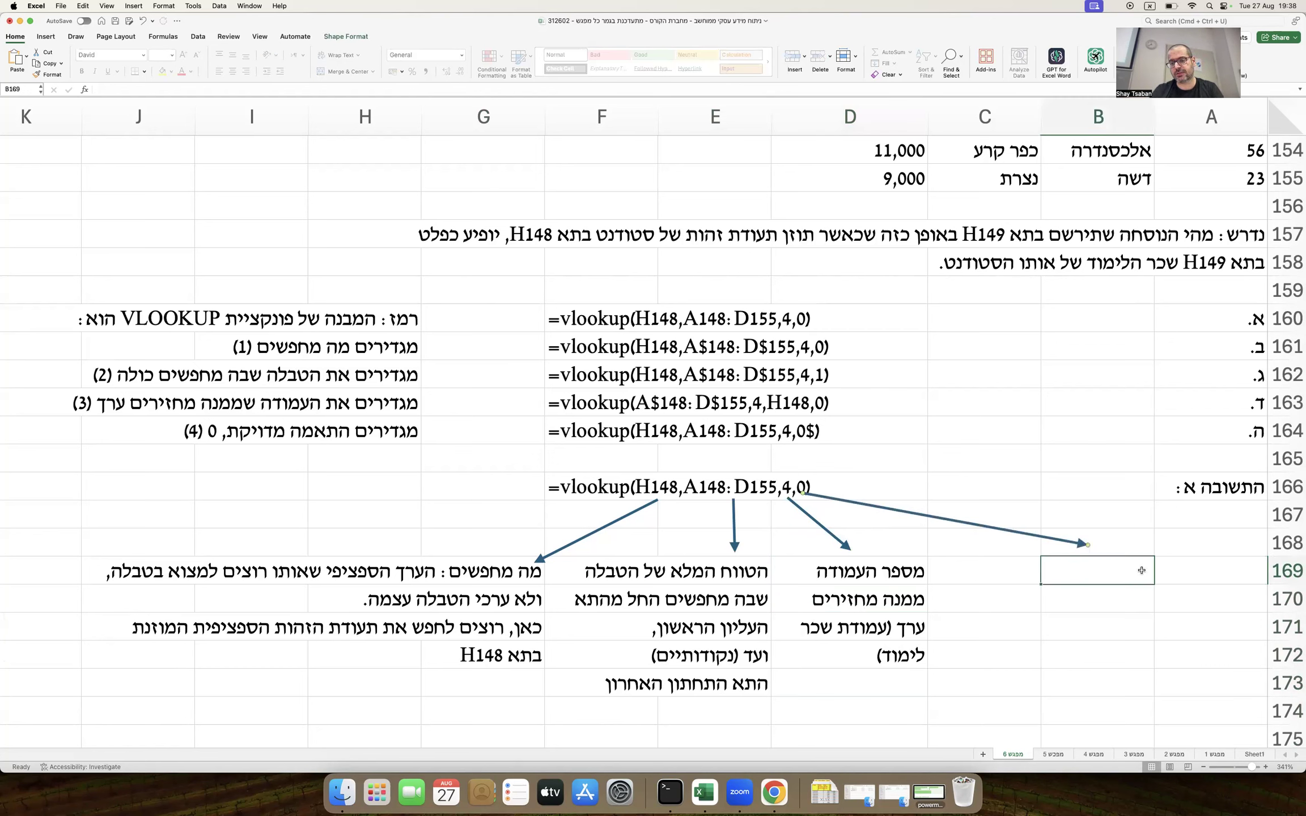
type("התאמה מדויקת")
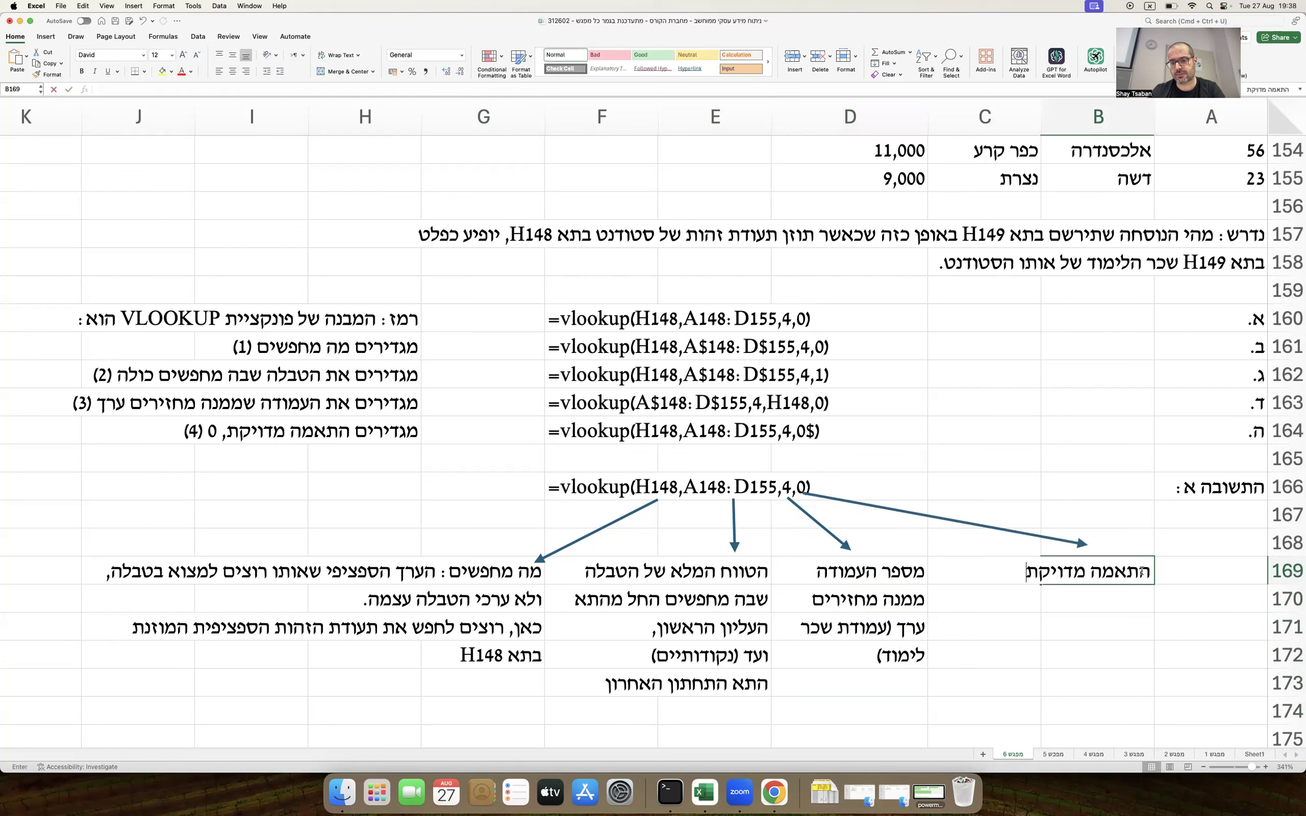
key("Return")
type("של הערך שמח")
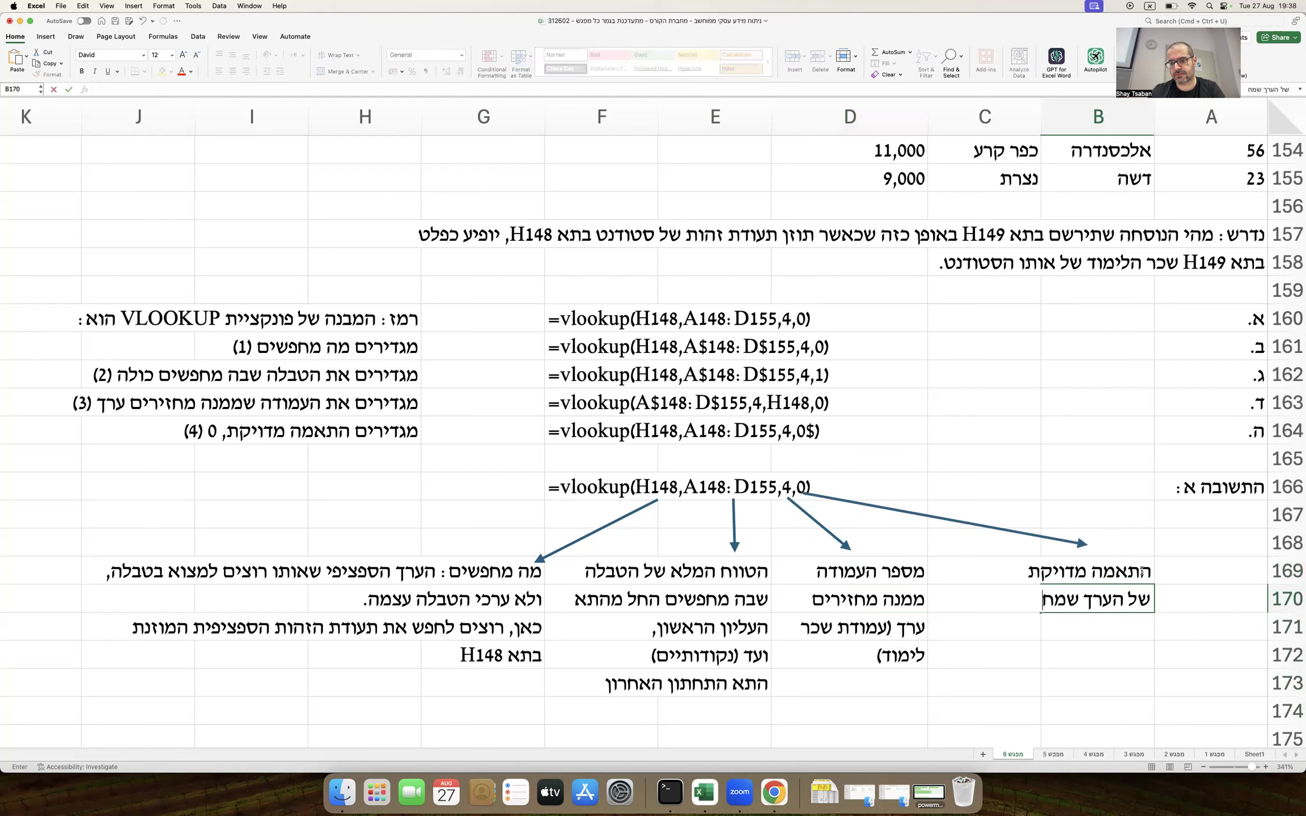
type("פשים.")
key("Return")
Step: Finish the exact-match note with "לכן אצלנו בקורס -" in B171 and "תמיד 0" in B172
type("לכן אצ")
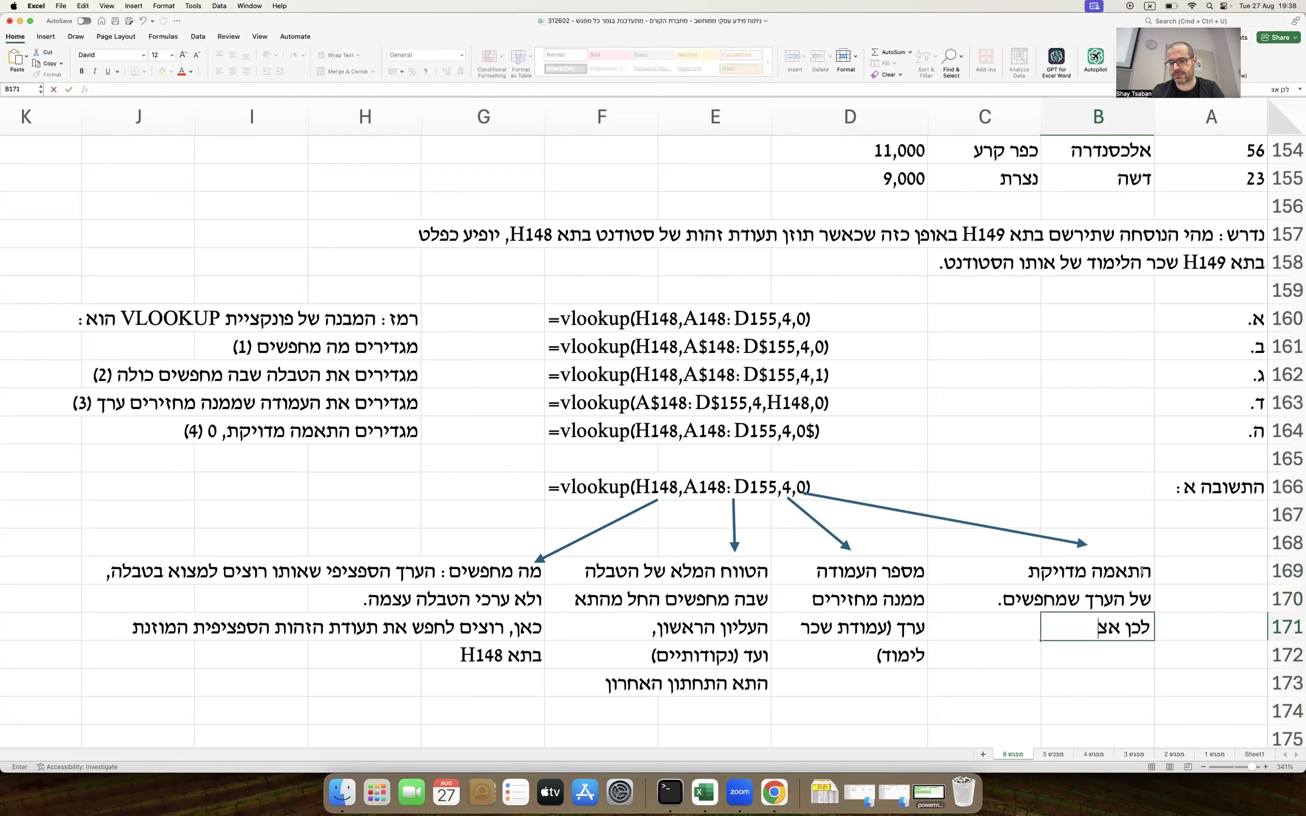
type("לנו בקורס -")
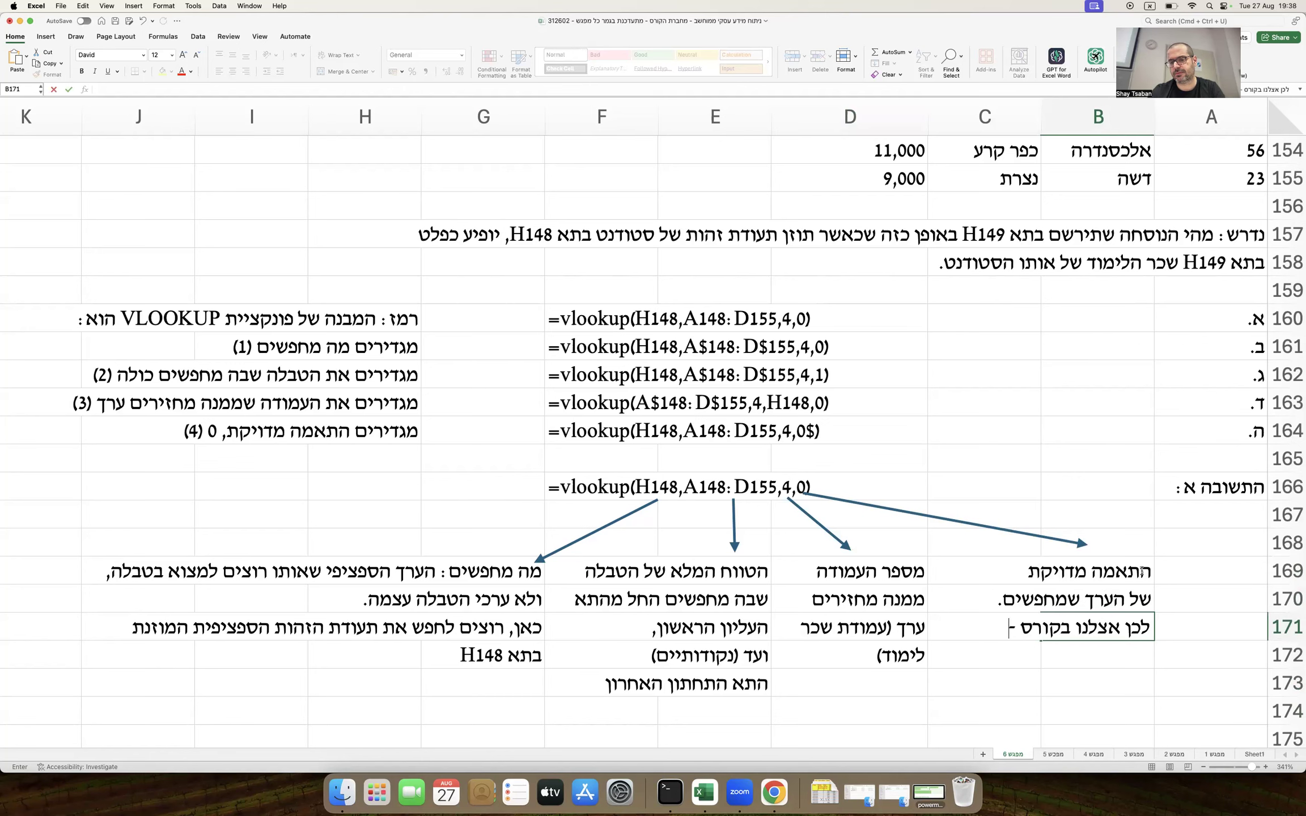
key("Return")
type("תמיד 0")
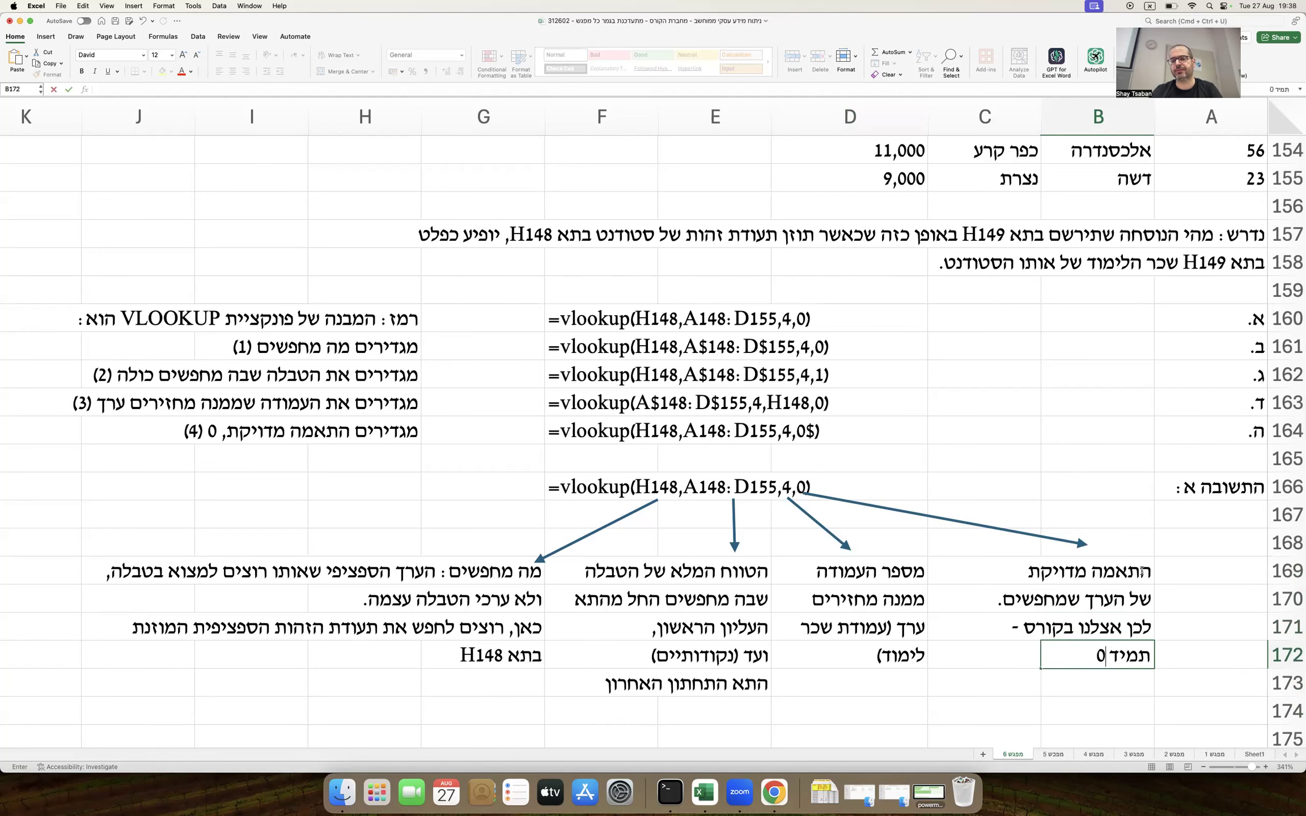
key("Return")
Step: Write the conclusion "אין קיבועים כלל - והפעם ההחלטה על כך פשוטה מאי פעם - כי לא גוררים." in A174
scroll(1191, 590, "down", 3)
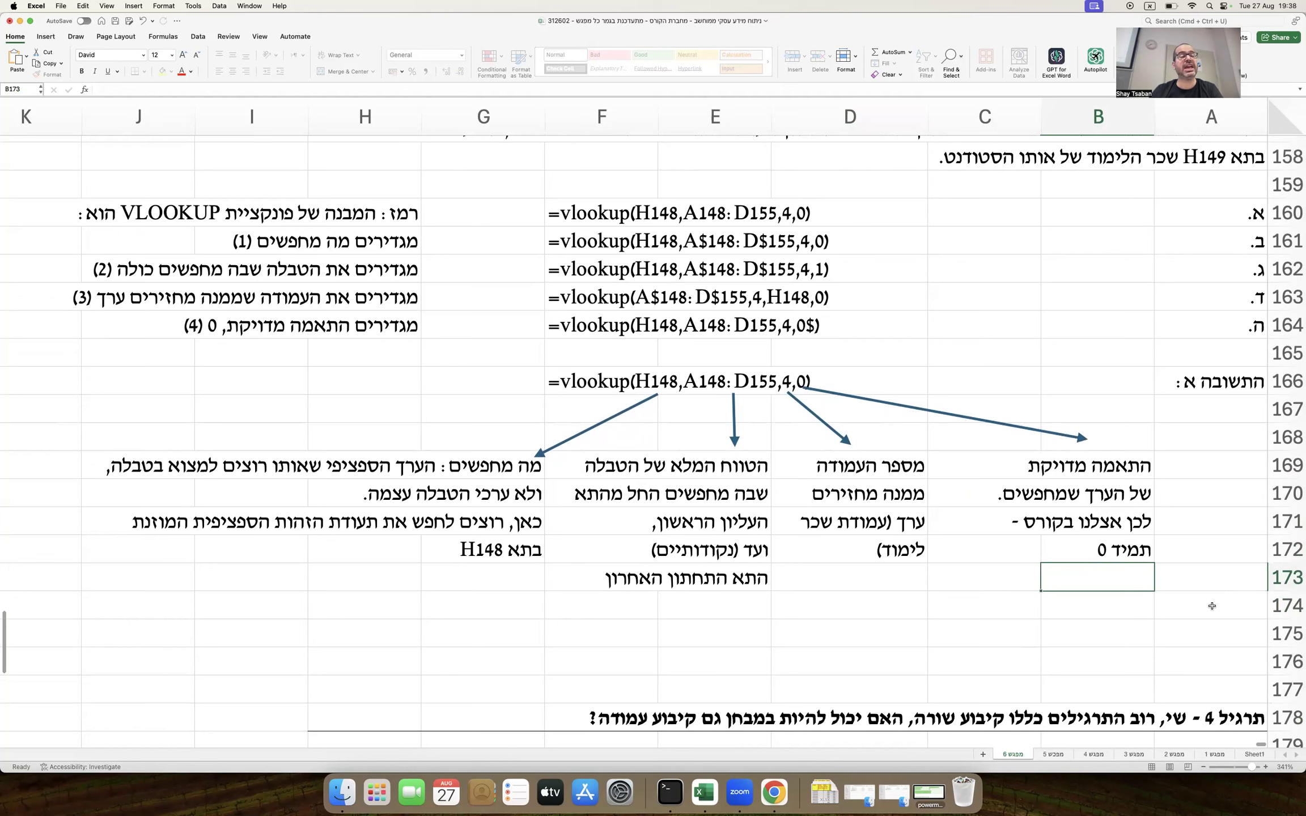
left_click(1212, 606)
type("אין ")
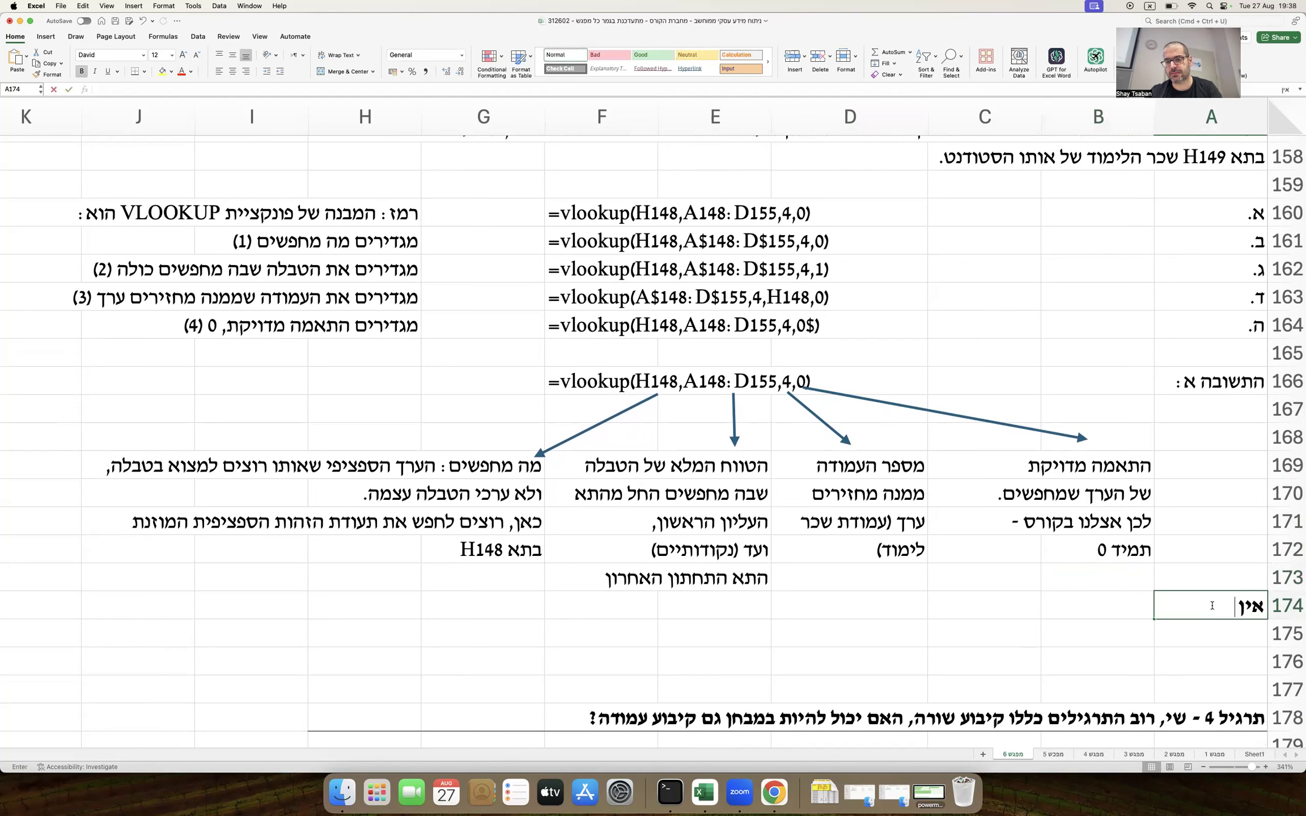
type("קיבועים כלל - וה")
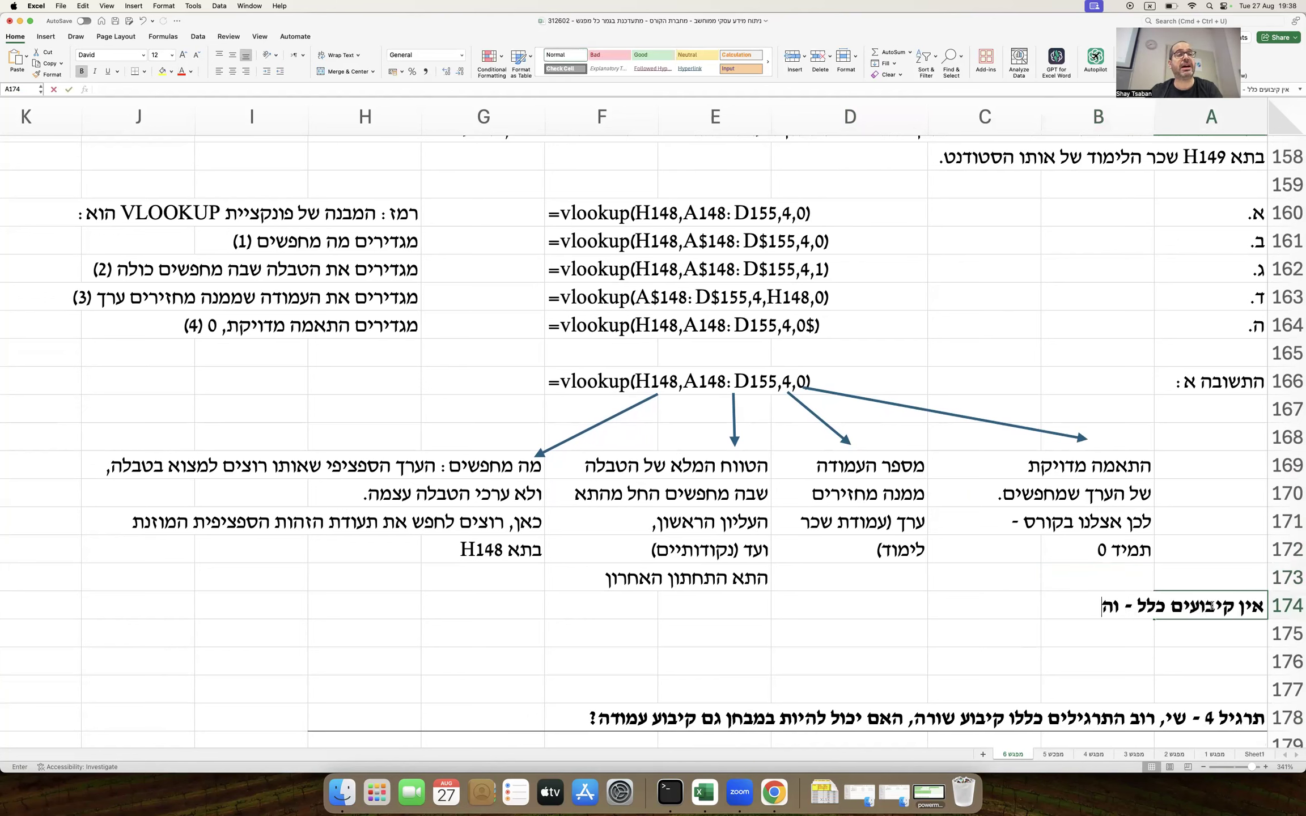
type("פעם ההחלטה על כך")
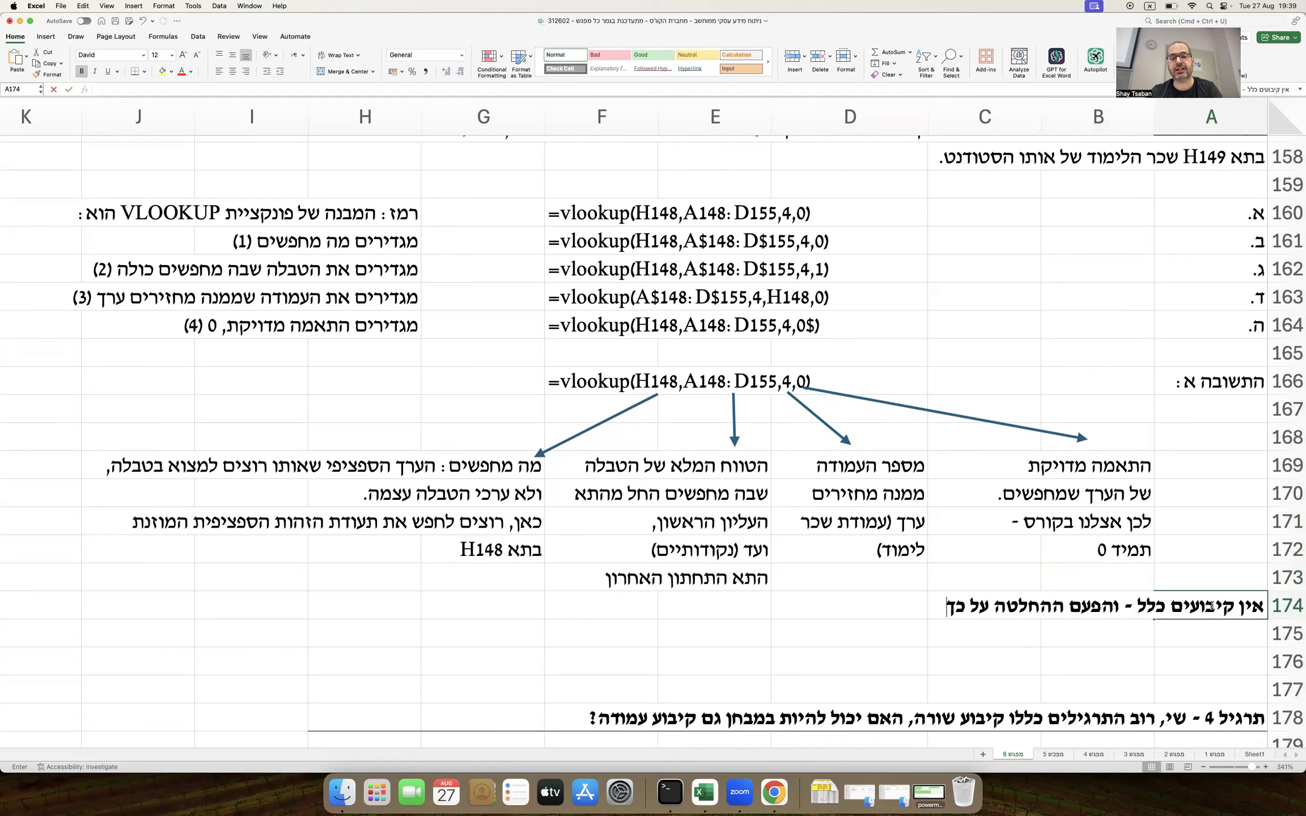
type(" פשוטה מאי פעם - כי לא גוררים.")
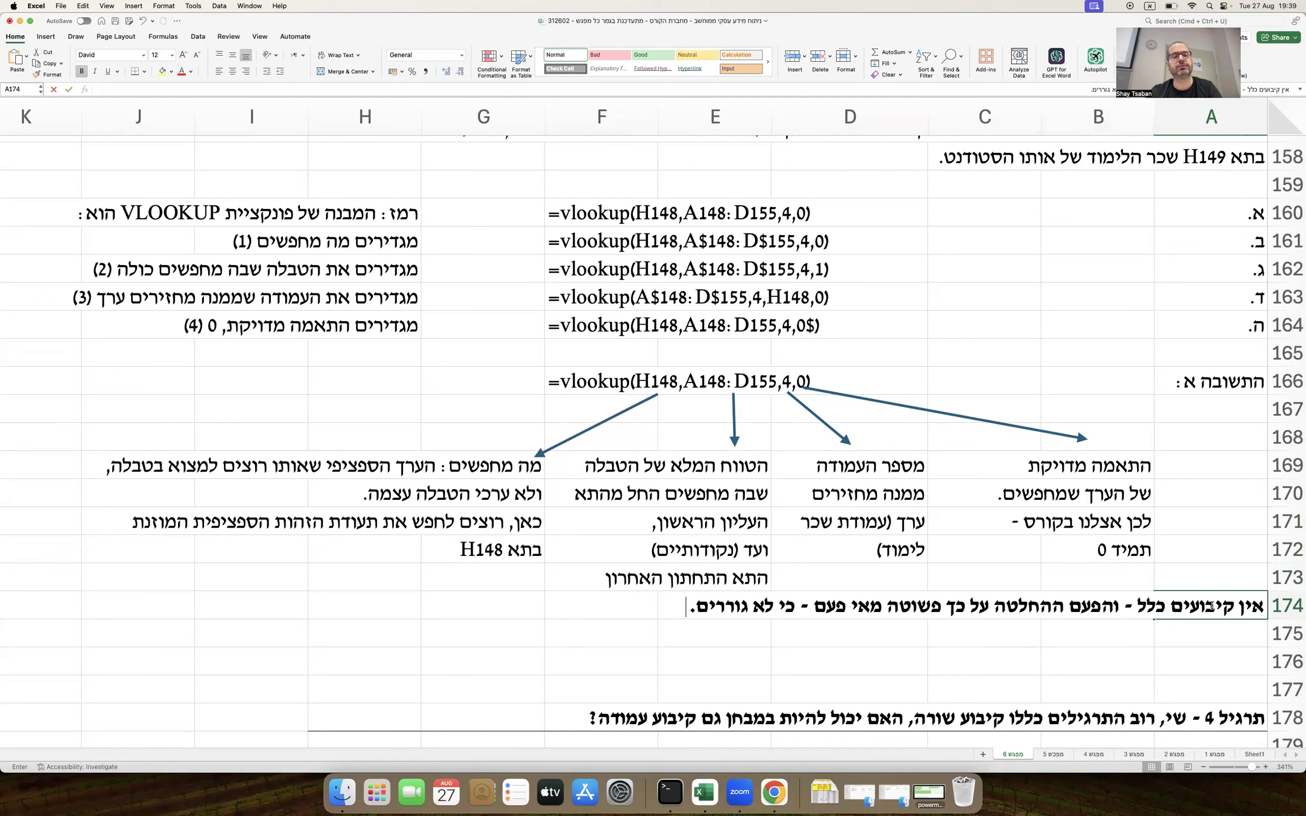
key("Return")
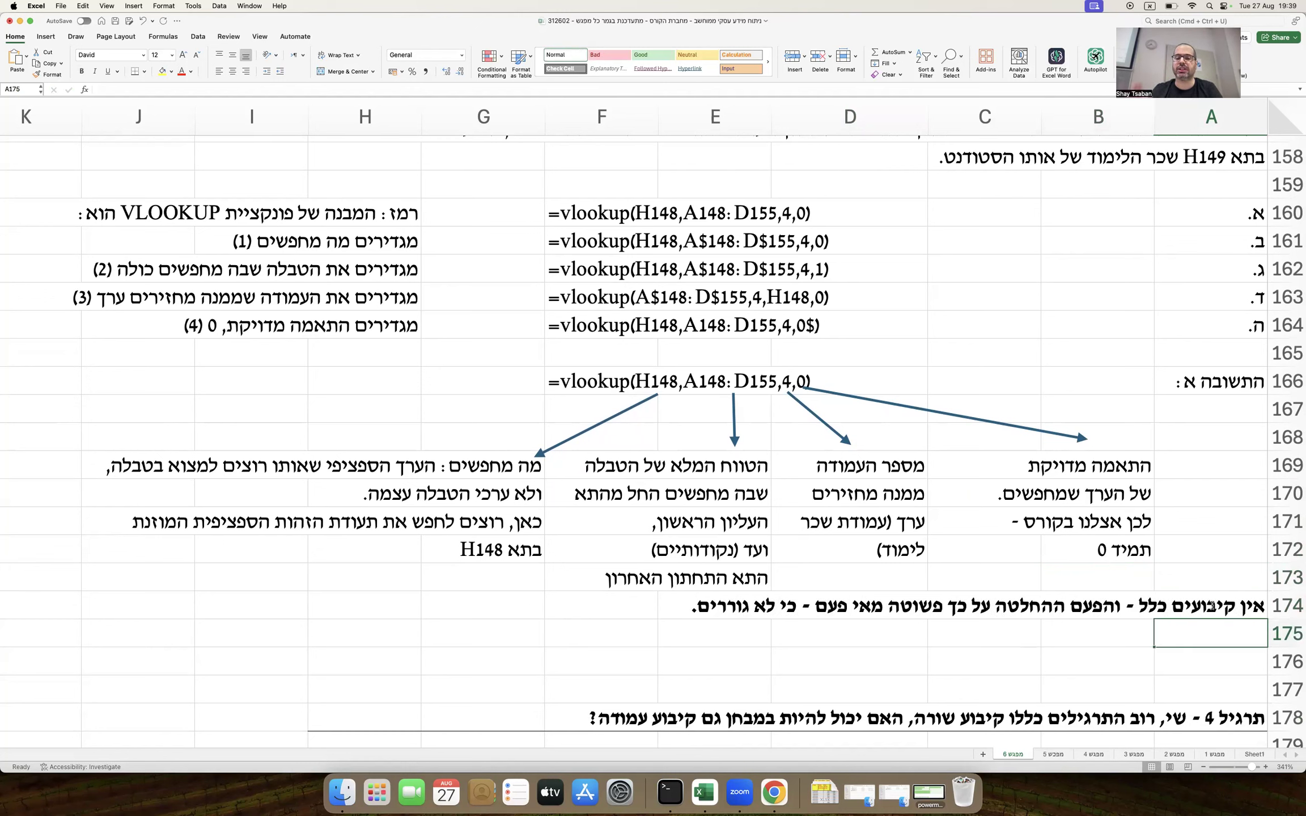
Step: Move the conclusion from A174 down to A175 and save the workbook
left_click(1193, 612)
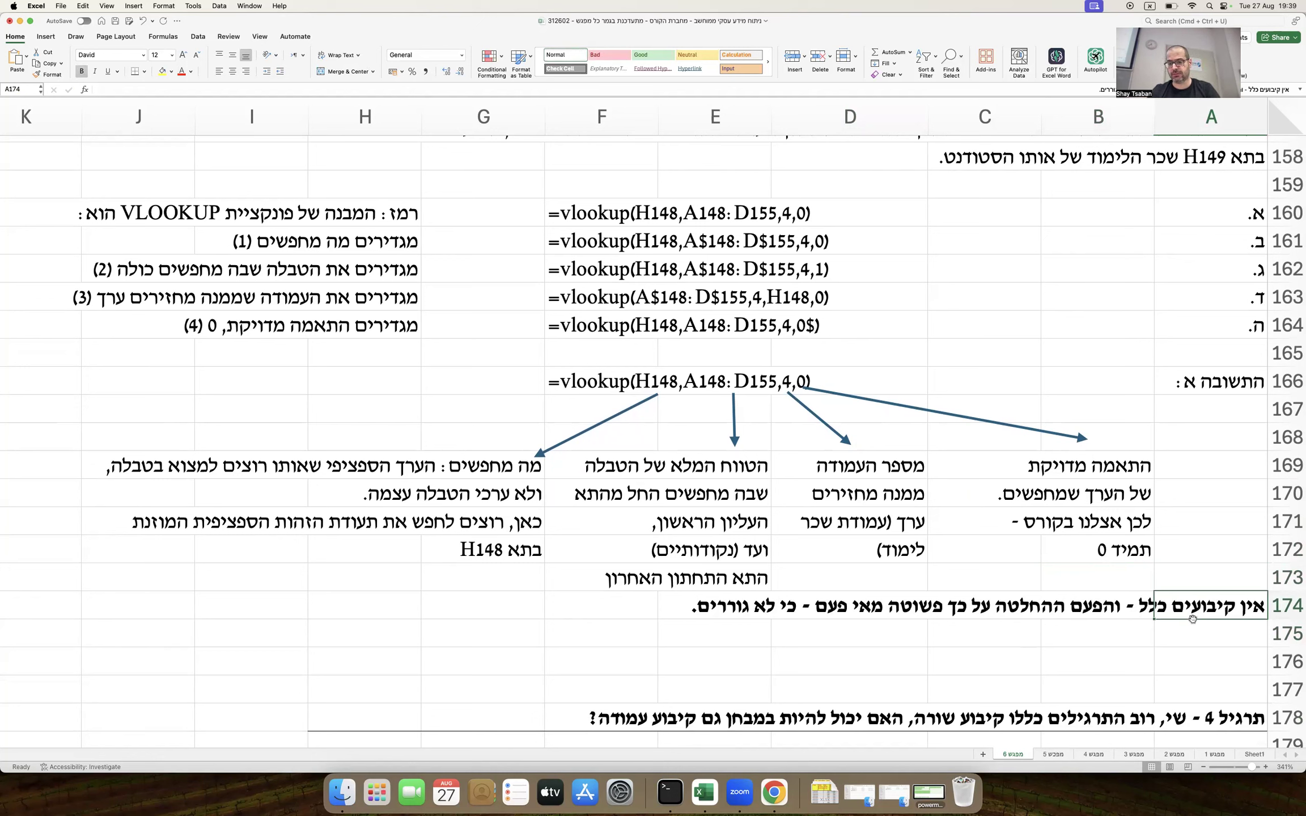
left_click_drag(1193, 621, 1194, 633)
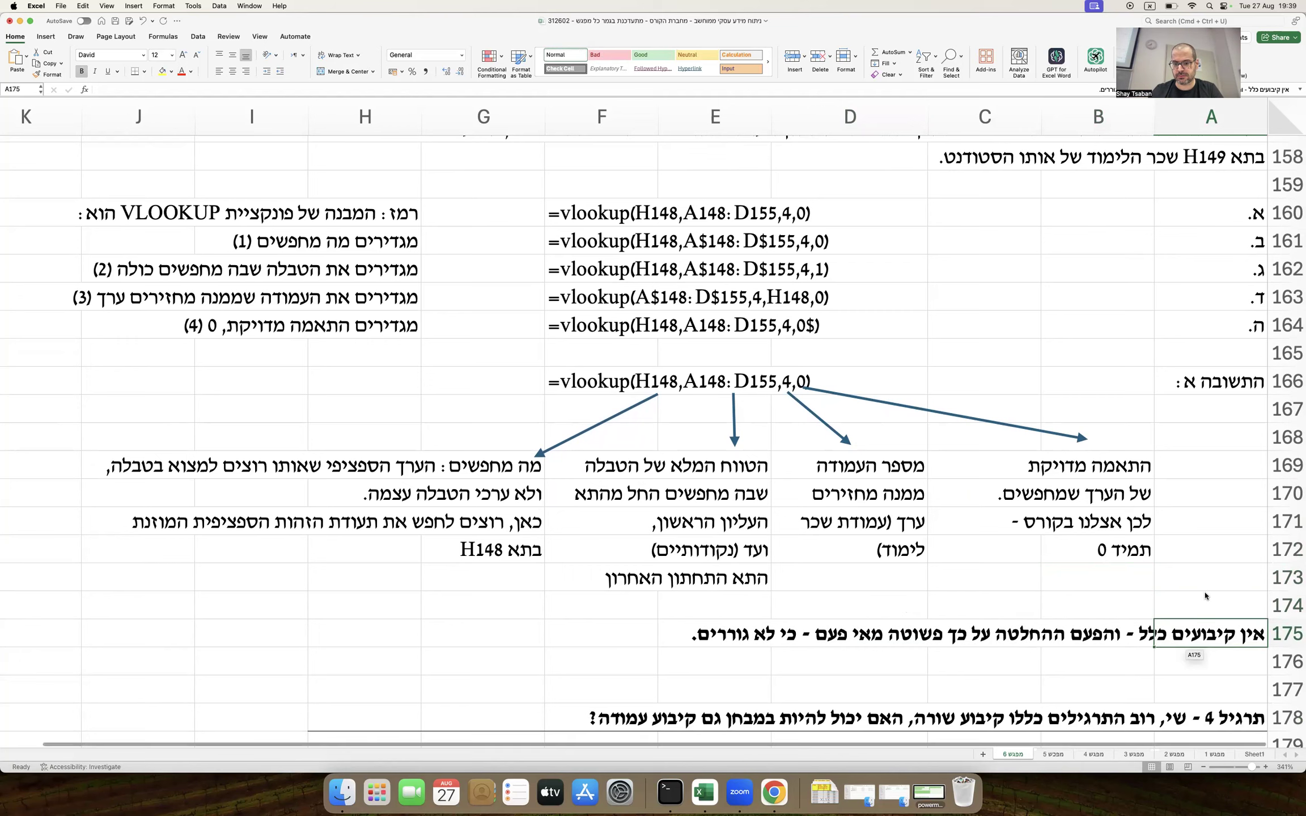
key("super+s")
Step: Examine the VLOOKUP formula in H149 and the table range it references, leaving the formula as it is
scroll(1178, 546, "down", 6)
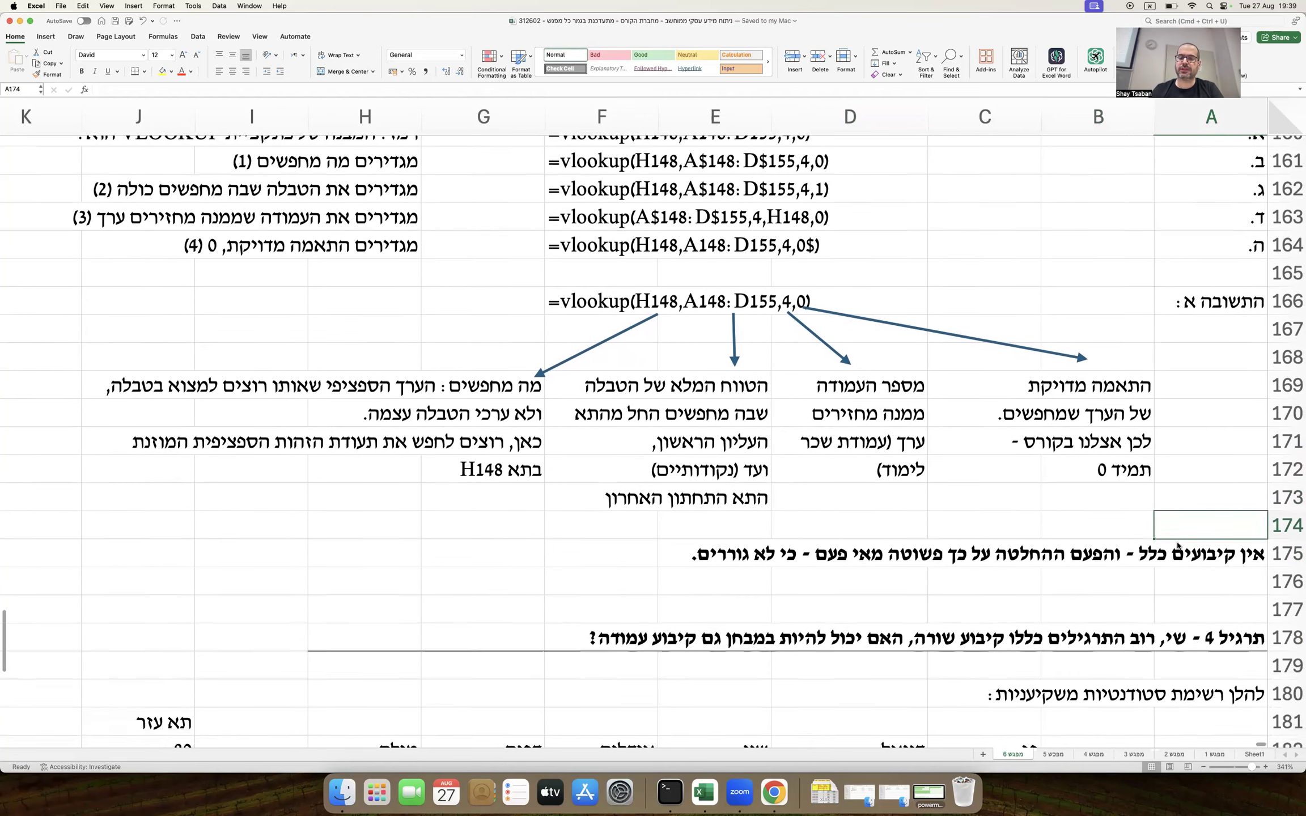
scroll(1178, 545, "up", 9)
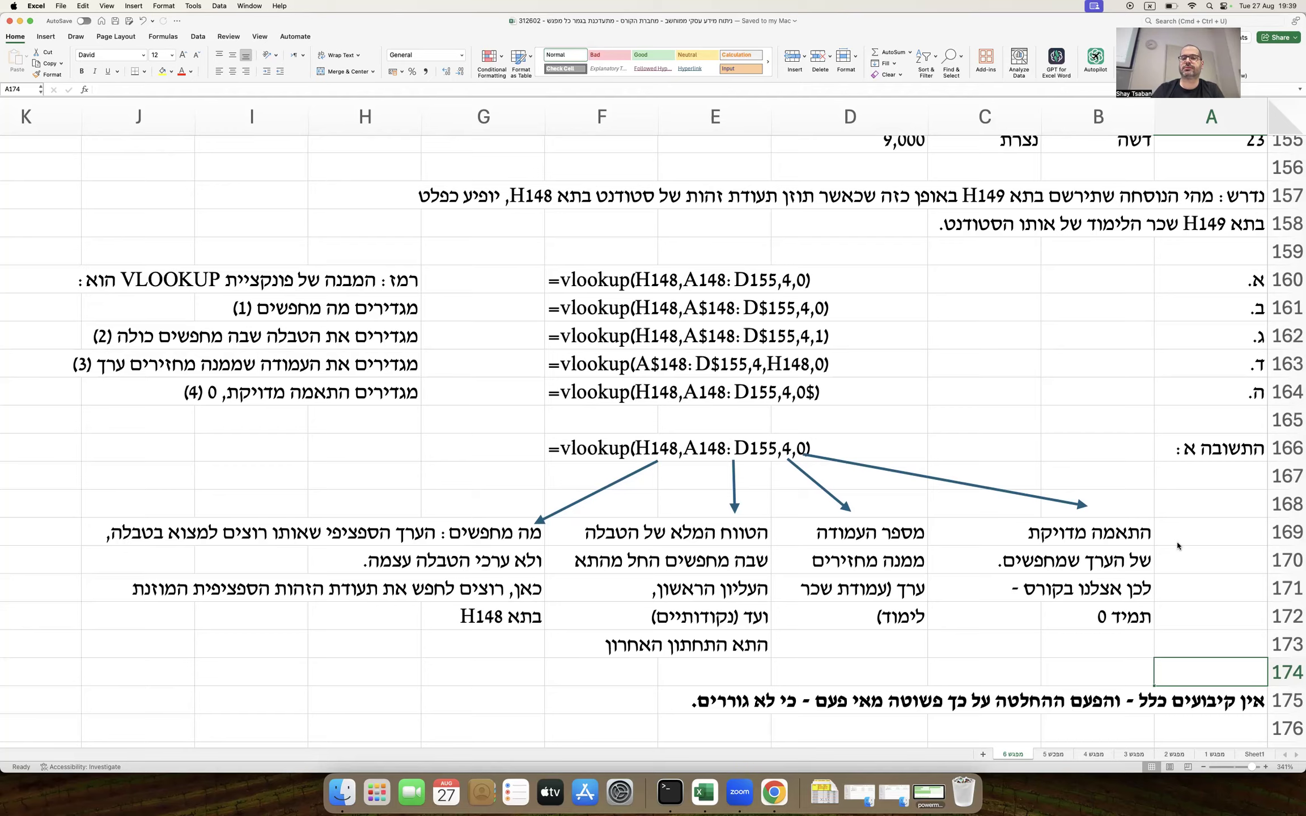
scroll(793, 454, "up", 10)
scroll(567, 425, "down", 2)
left_click(387, 338)
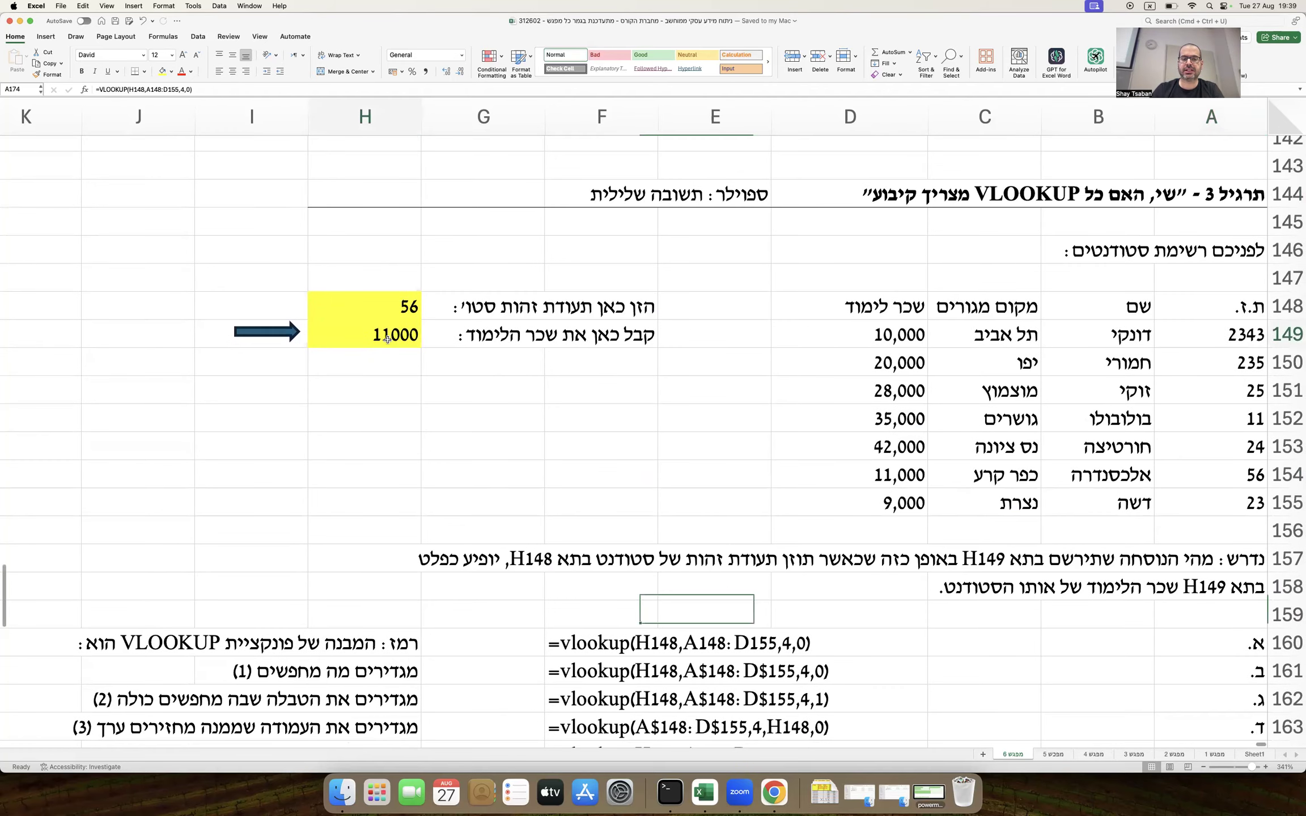
double_click(388, 339)
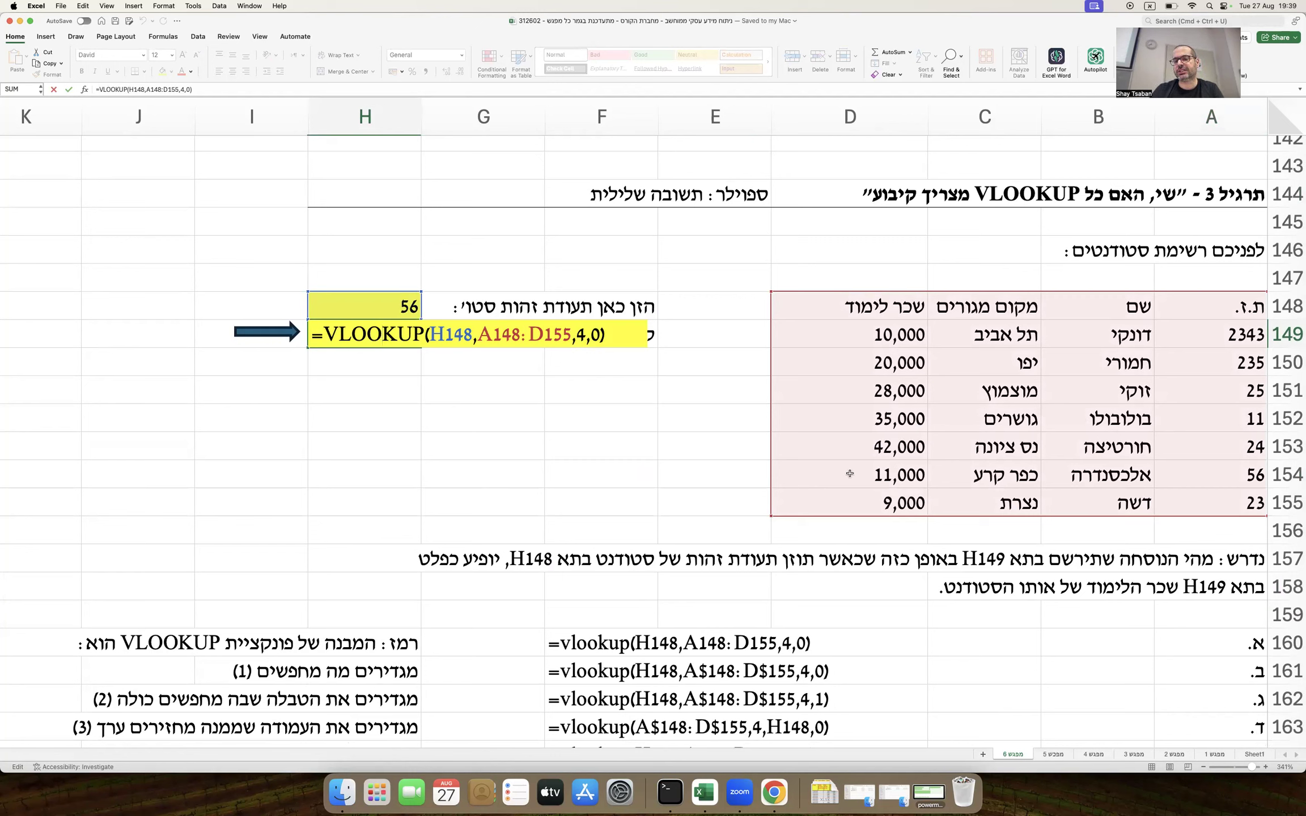
left_click(859, 512)
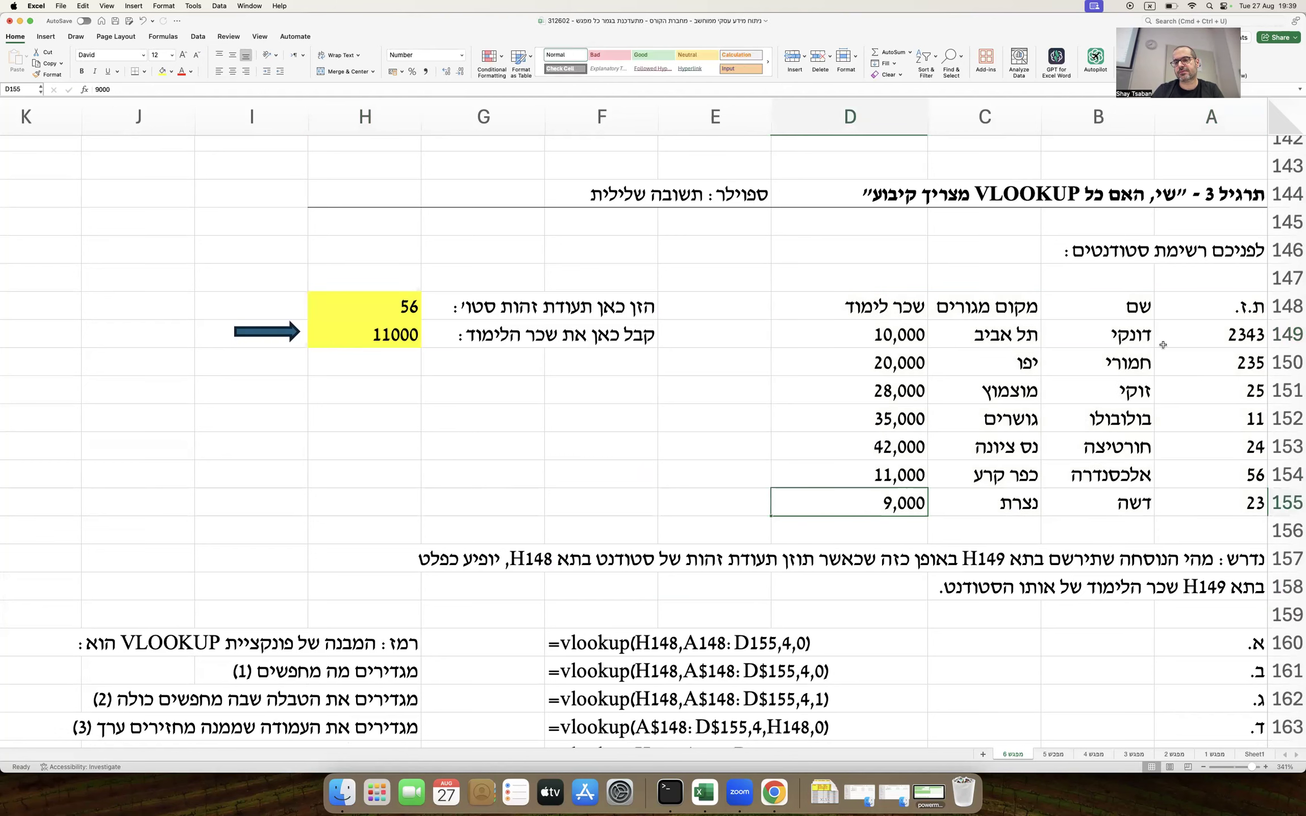
Step: Select the student table A148:D155 to examine its extent, ending on its last cell D155
mouse_move(1198, 313)
left_mouse_down()
mouse_move(1195, 538)
mouse_move(1188, 503)
mouse_move(864, 496)
left_mouse_up()
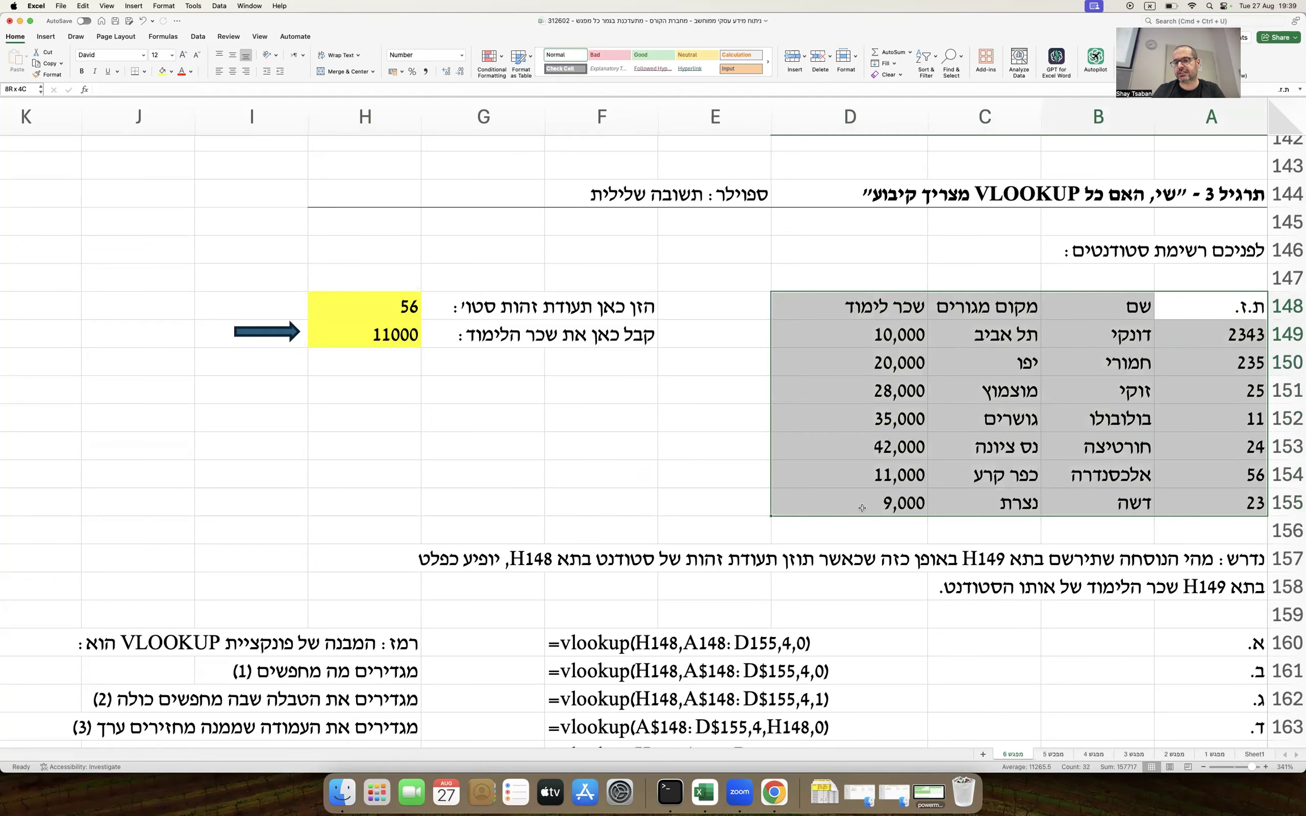
left_click(1217, 496, "shift")
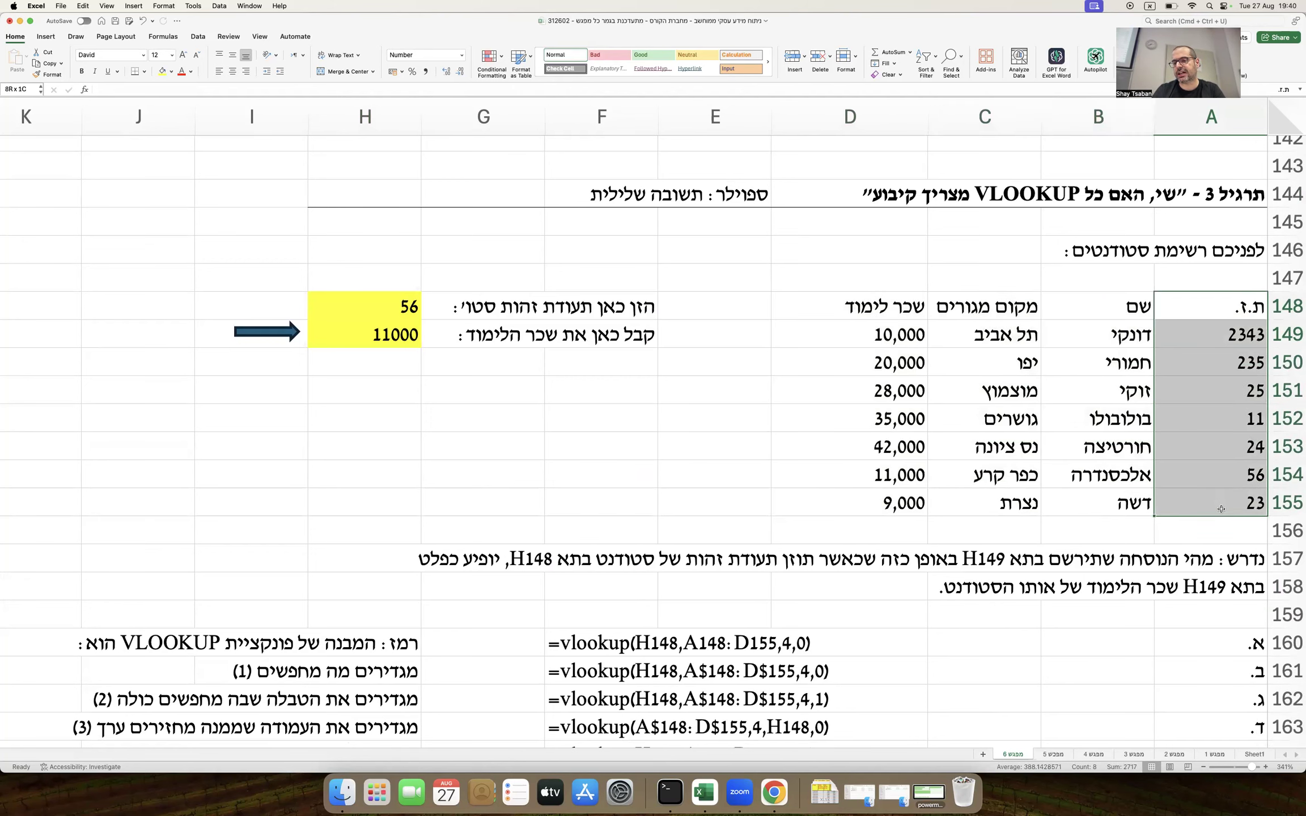
left_click(892, 496, "shift")
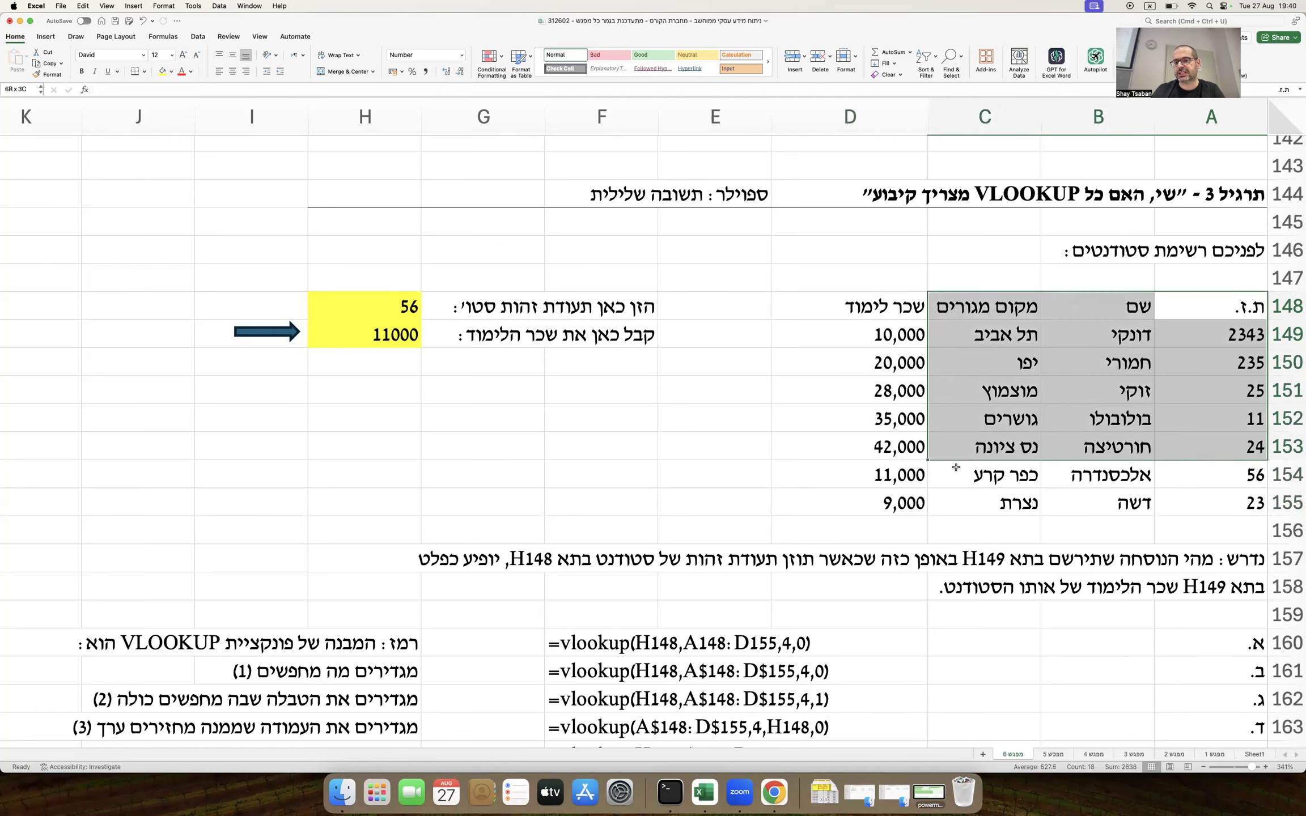
left_click(875, 517, "shift")
left_click_drag(874, 517, 876, 513)
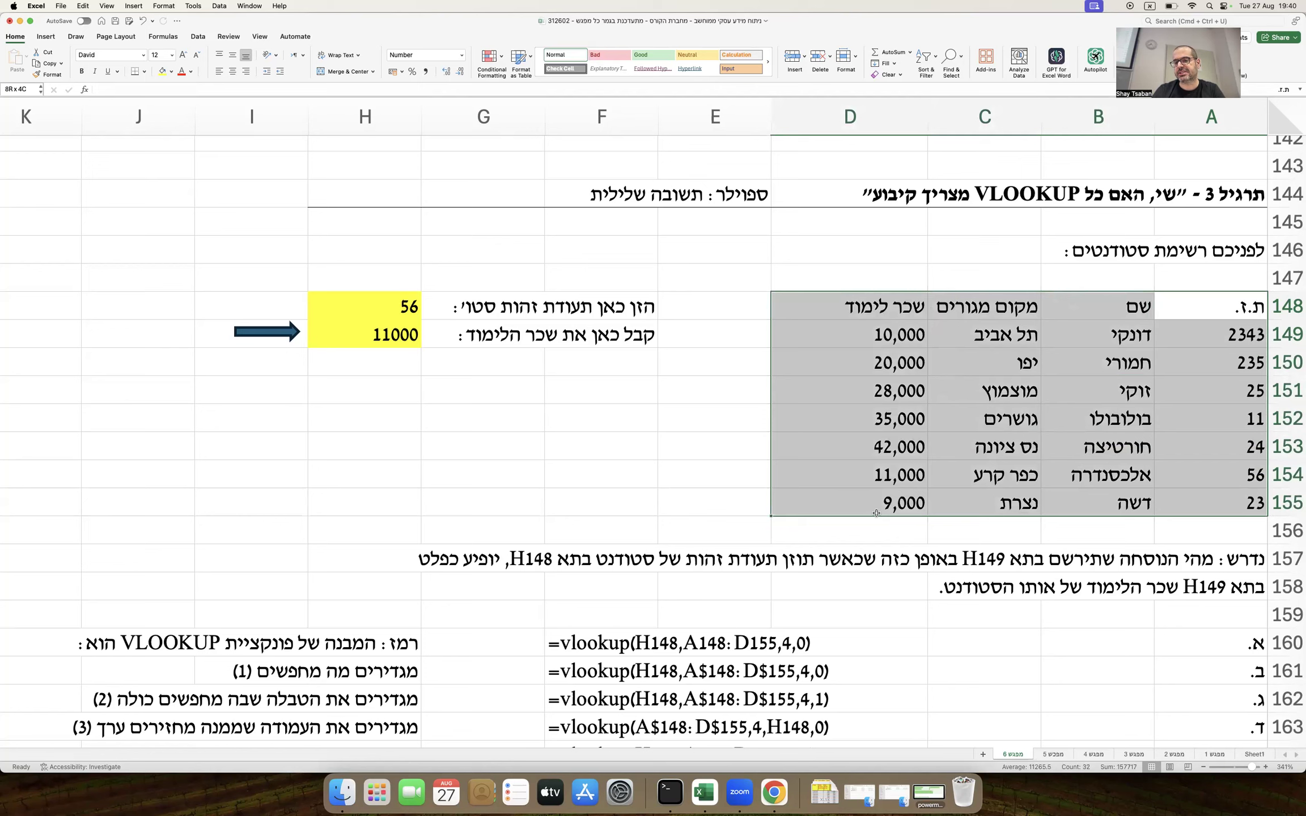
left_click(891, 499)
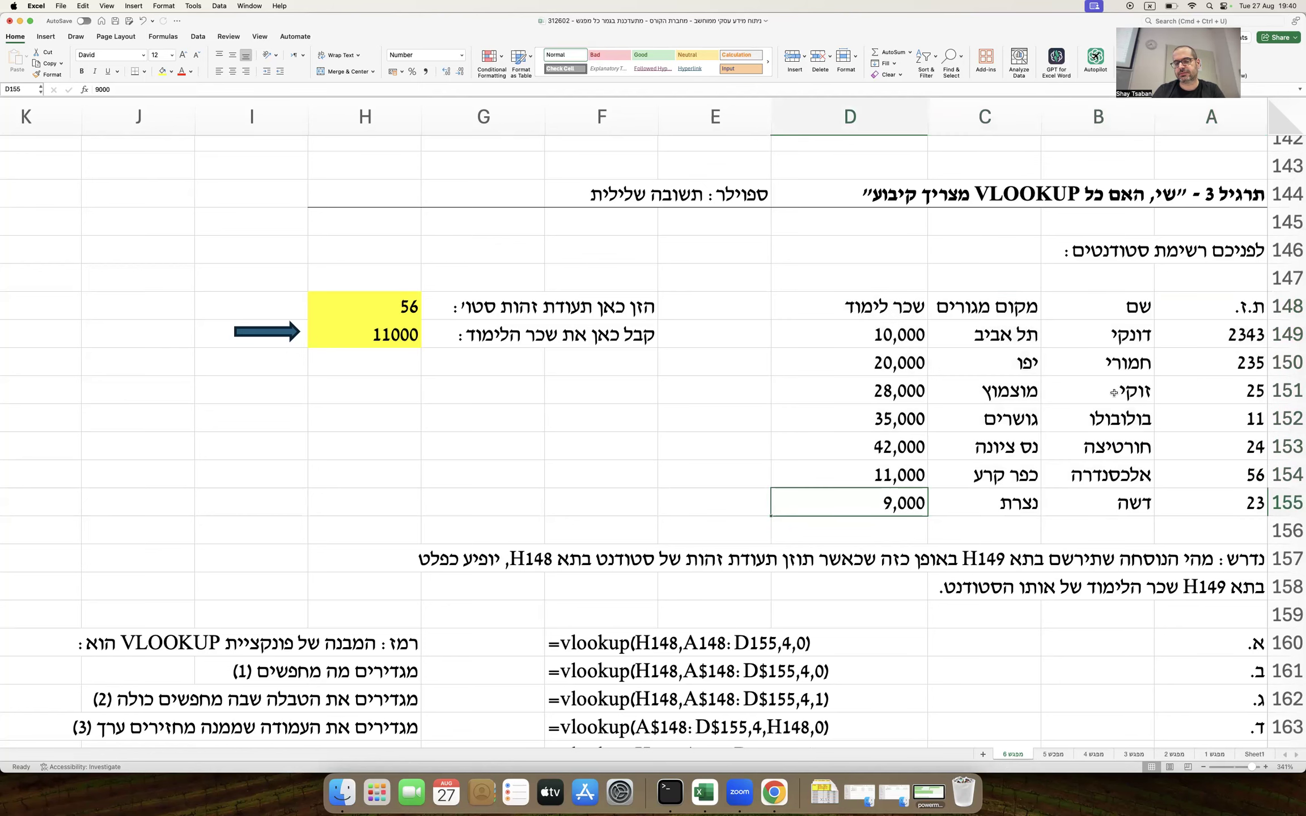
Step: Add a copy of the arrow running from the "התא התחתון האחרון" line in E173 to cell G175
scroll(1114, 393, "down", 10)
scroll(1114, 393, "down", 3)
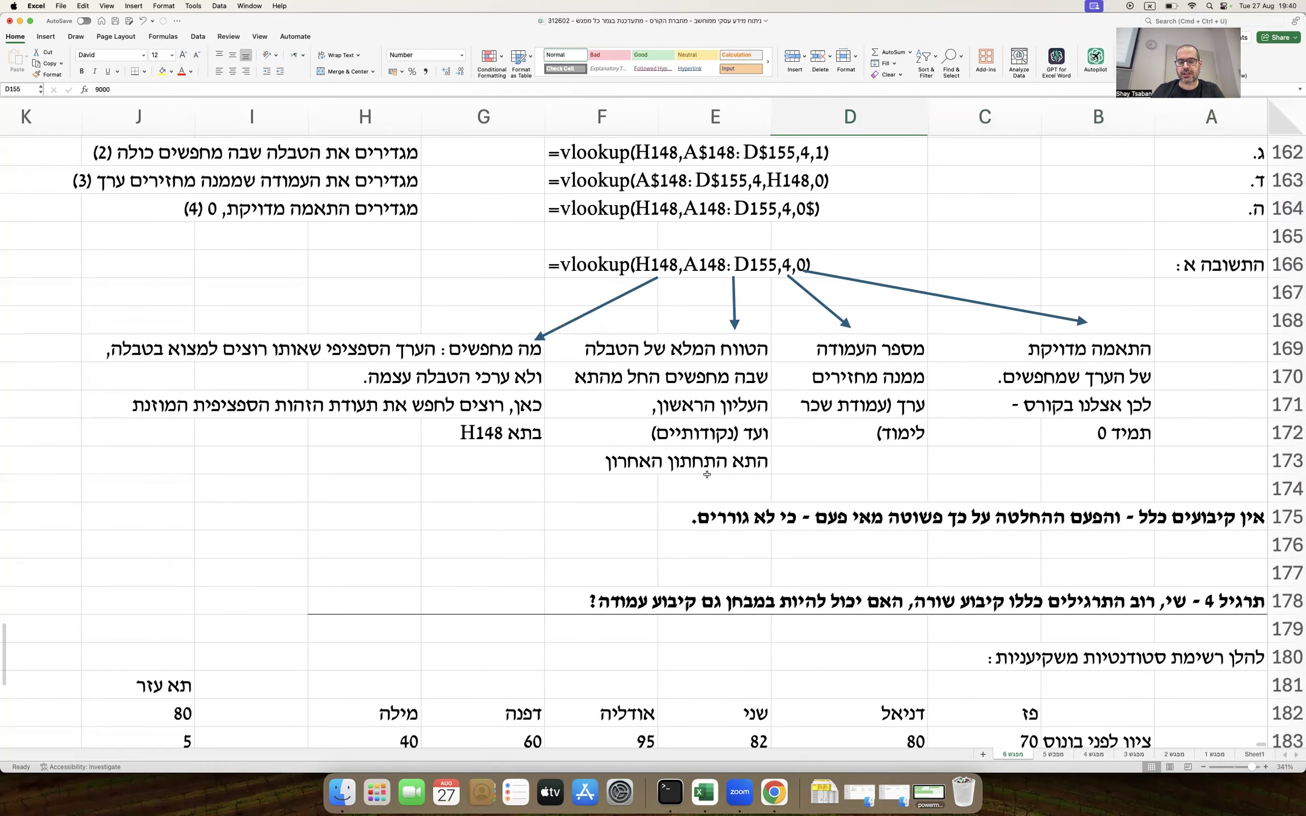
left_click(476, 492)
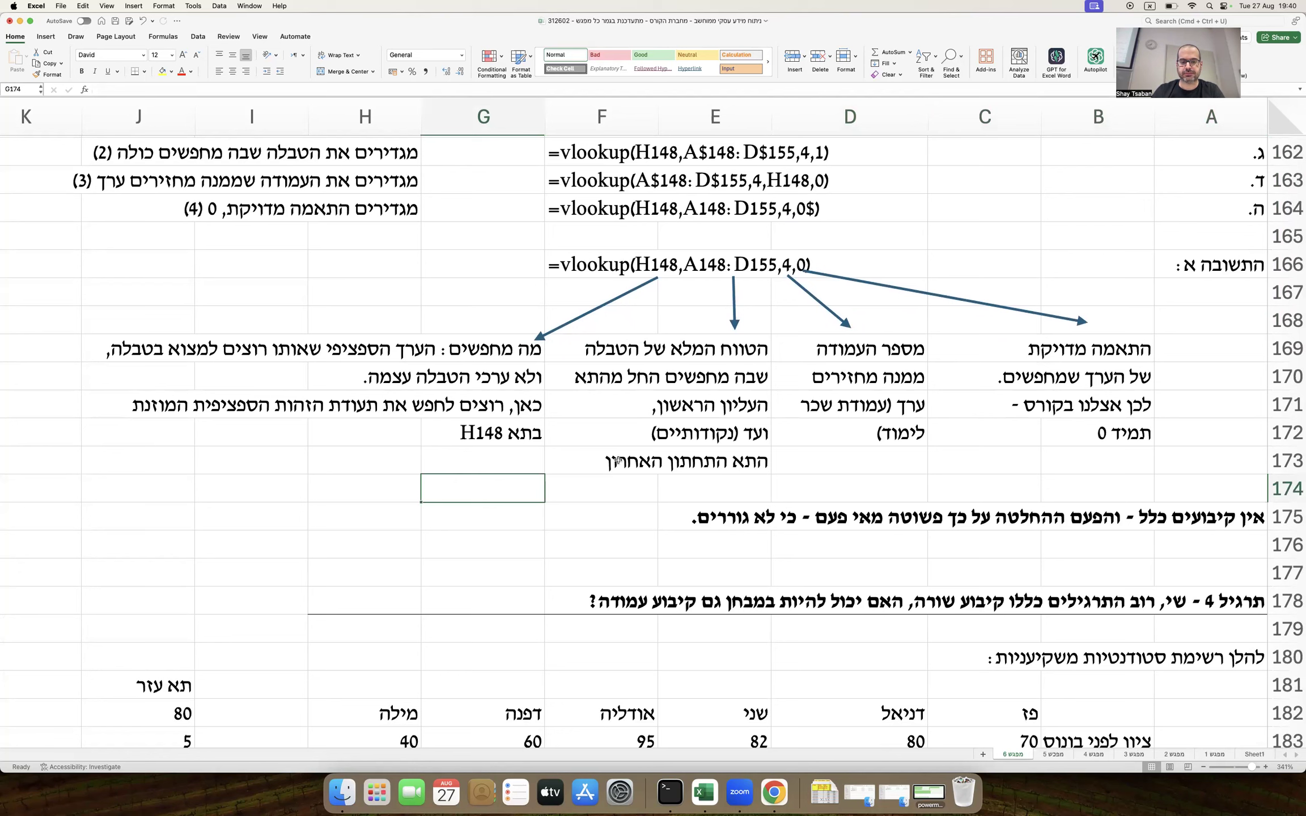
left_click(735, 311)
left_click_drag(734, 310, 602, 473)
Step: Write the first line of the last-cell note in G175: המונח "התא האחרון" משמעו התא עם העמודה והשורה
left_click(479, 524)
type("המונח")
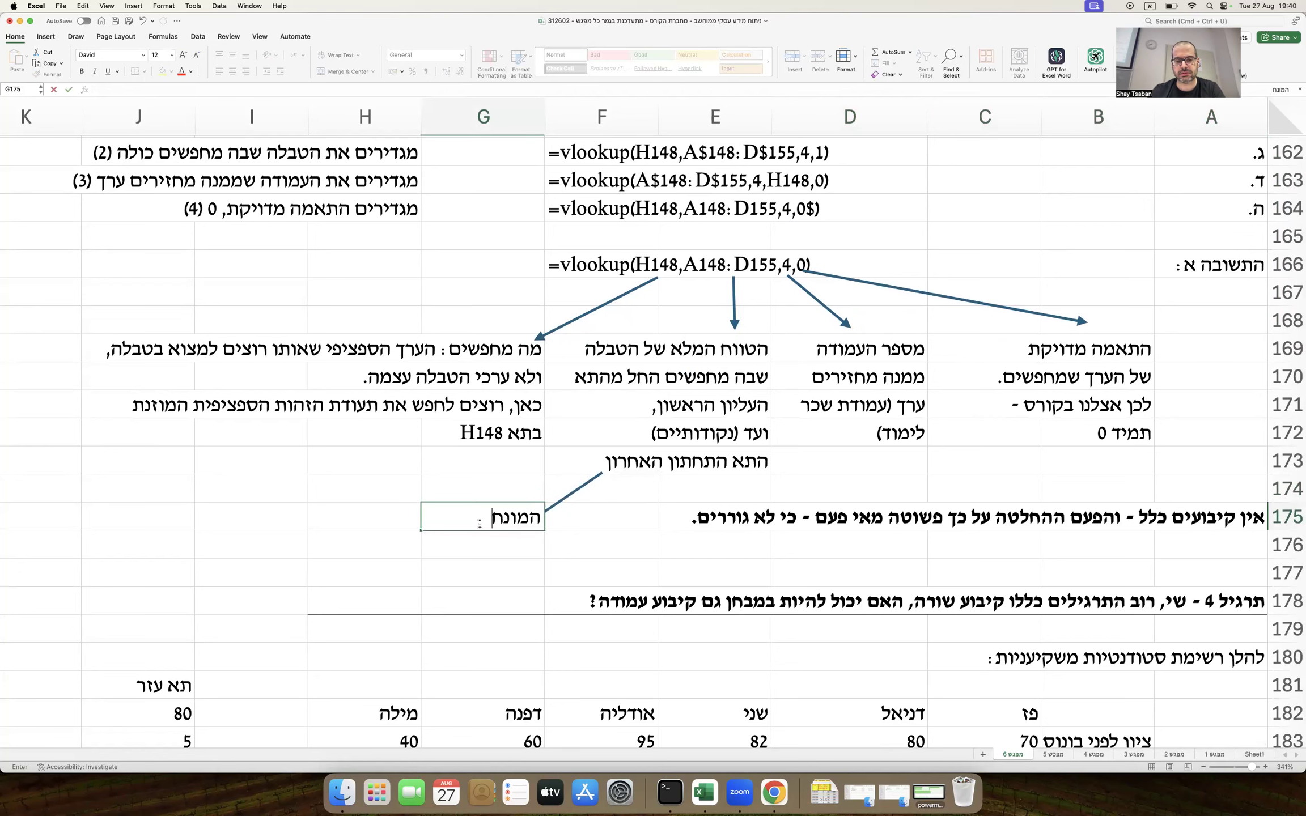
type(" \"התא האחרון\" משמעו התא")
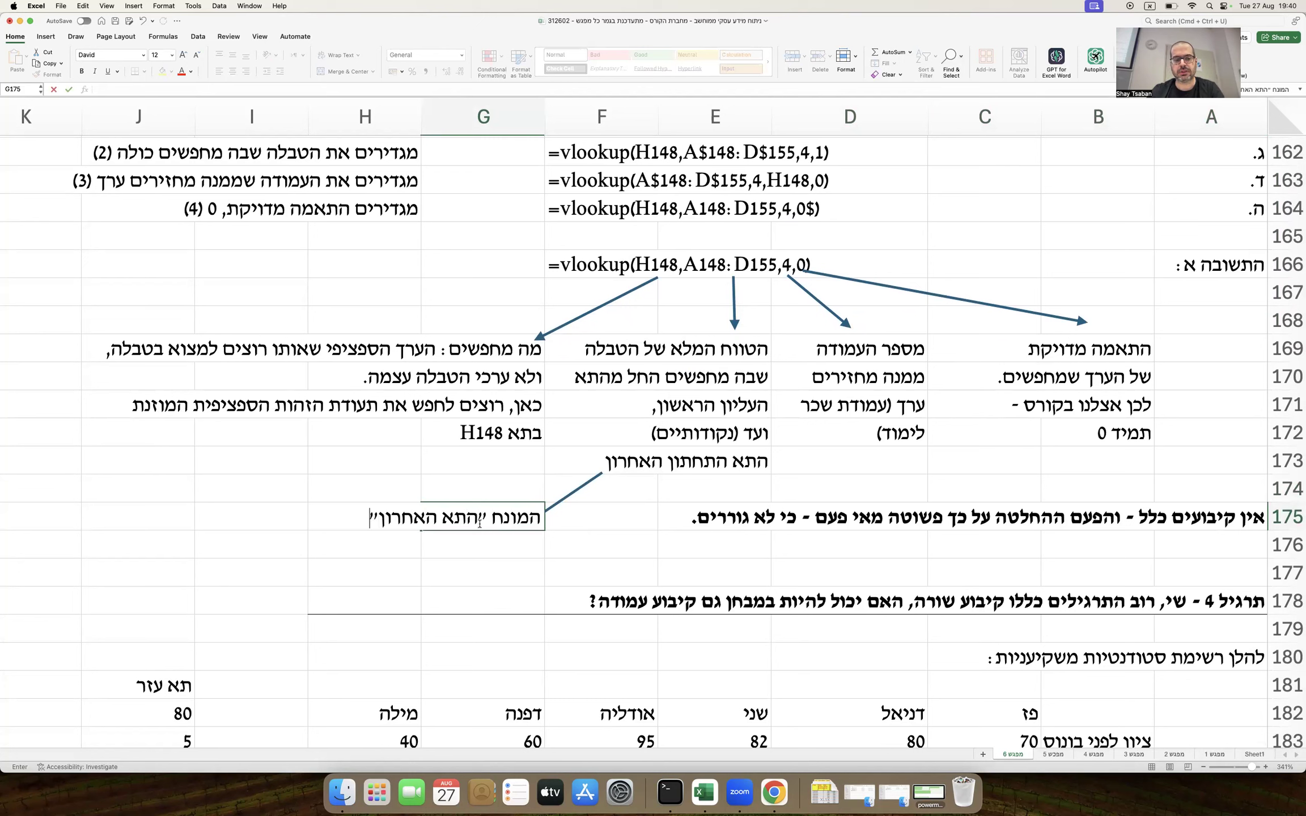
type(" עם")
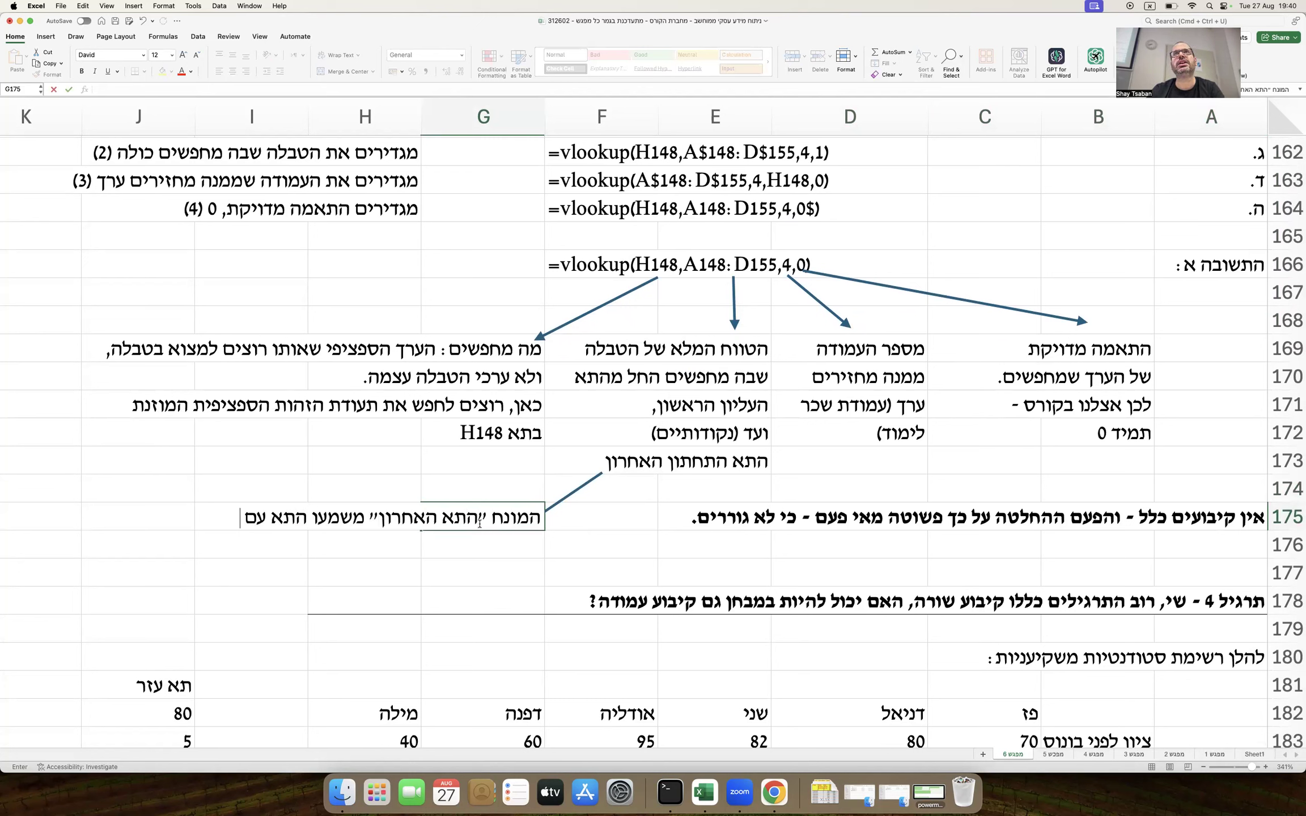
type(" העמודה")
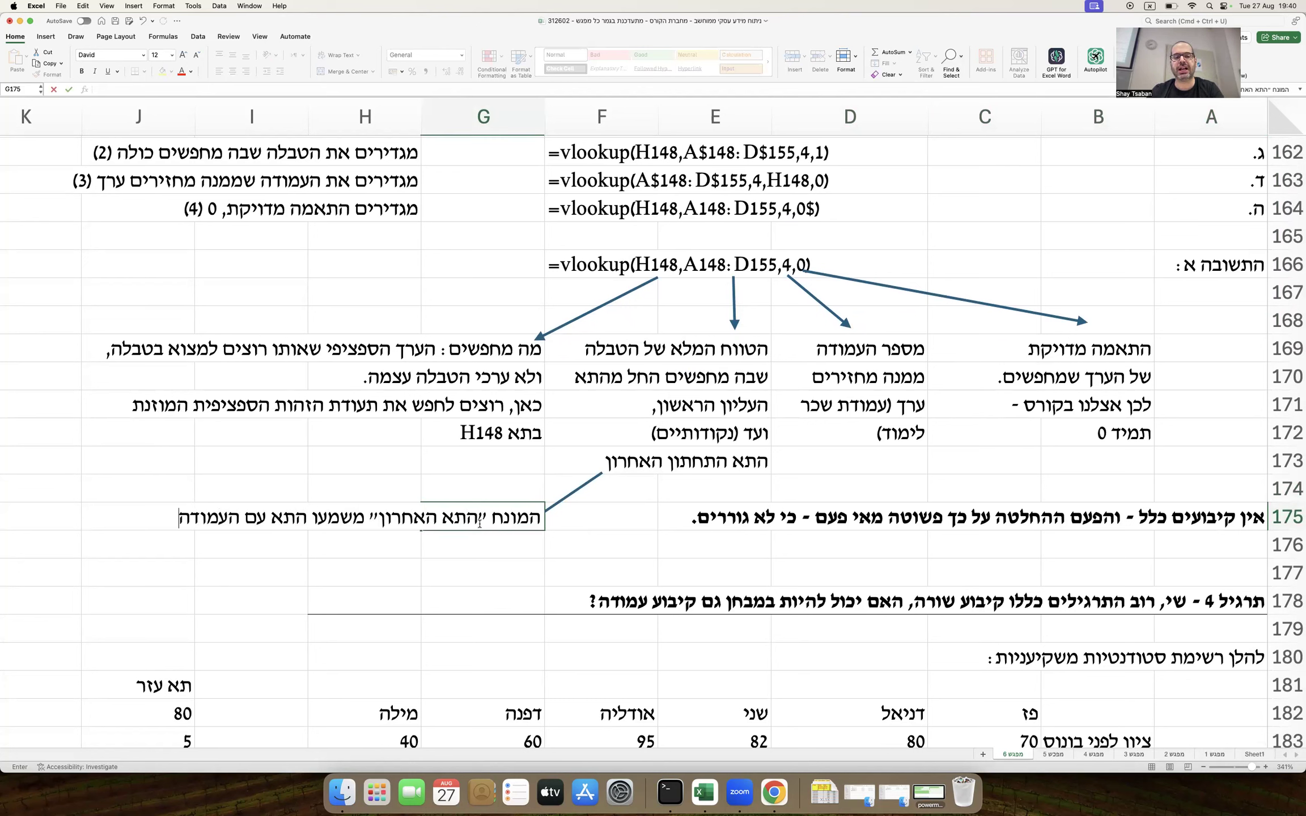
type(" והשורה")
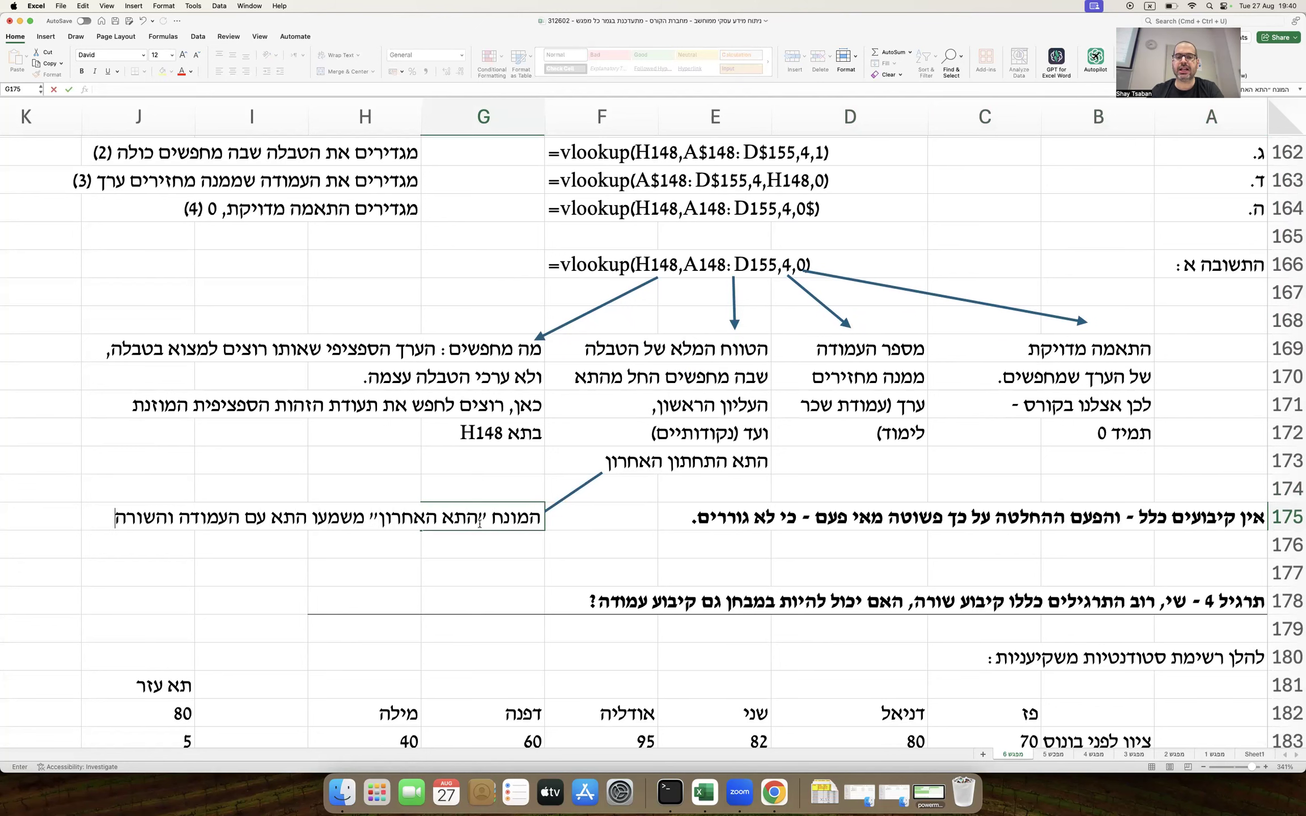
key("Return")
Step: Continue the last-cell note with "הגדולים ביותר בטווח. במקרה זה, מדובר בתא השמאלי התחתון" in G176 and "שהוא D155" in G177
type("הגדולים ביותר בטו")
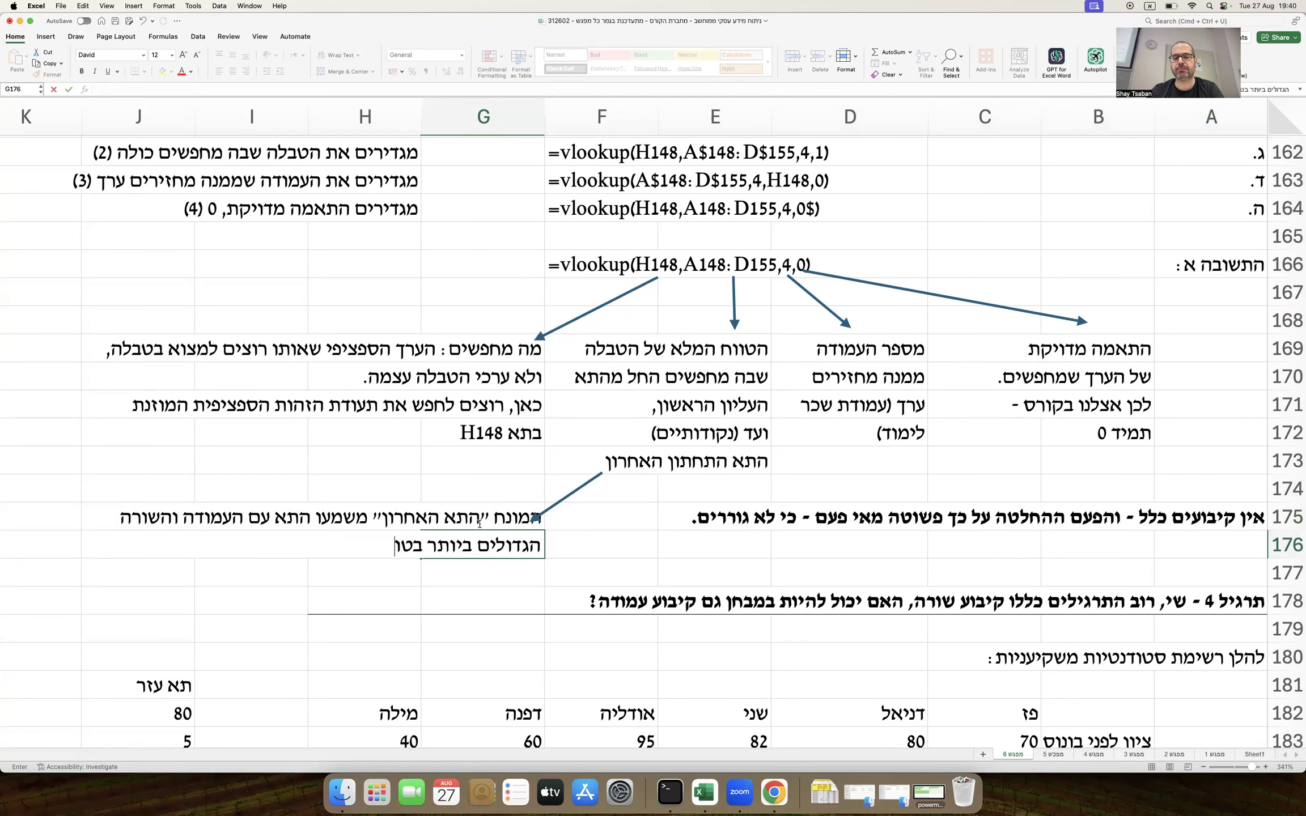
type("וח. במ")
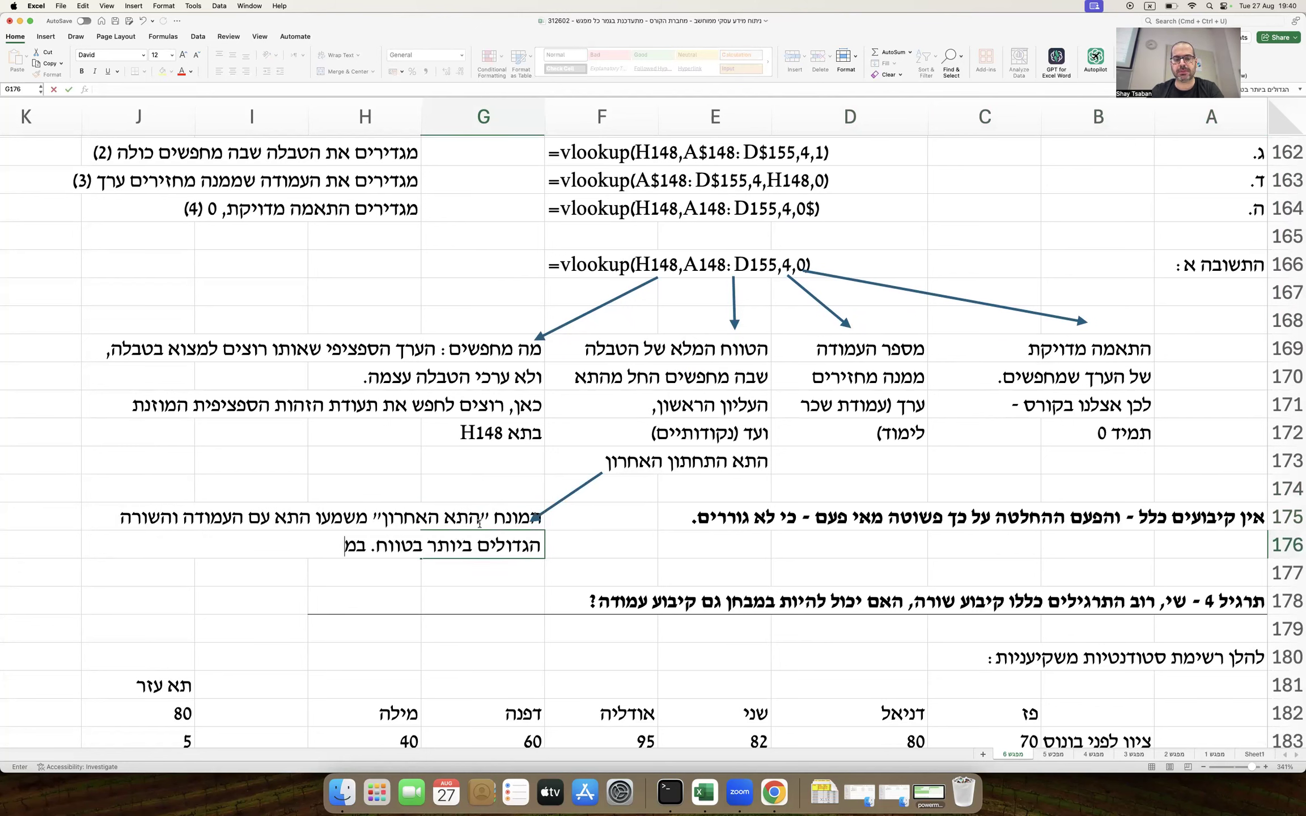
type("קרה זה, מדובר בתא")
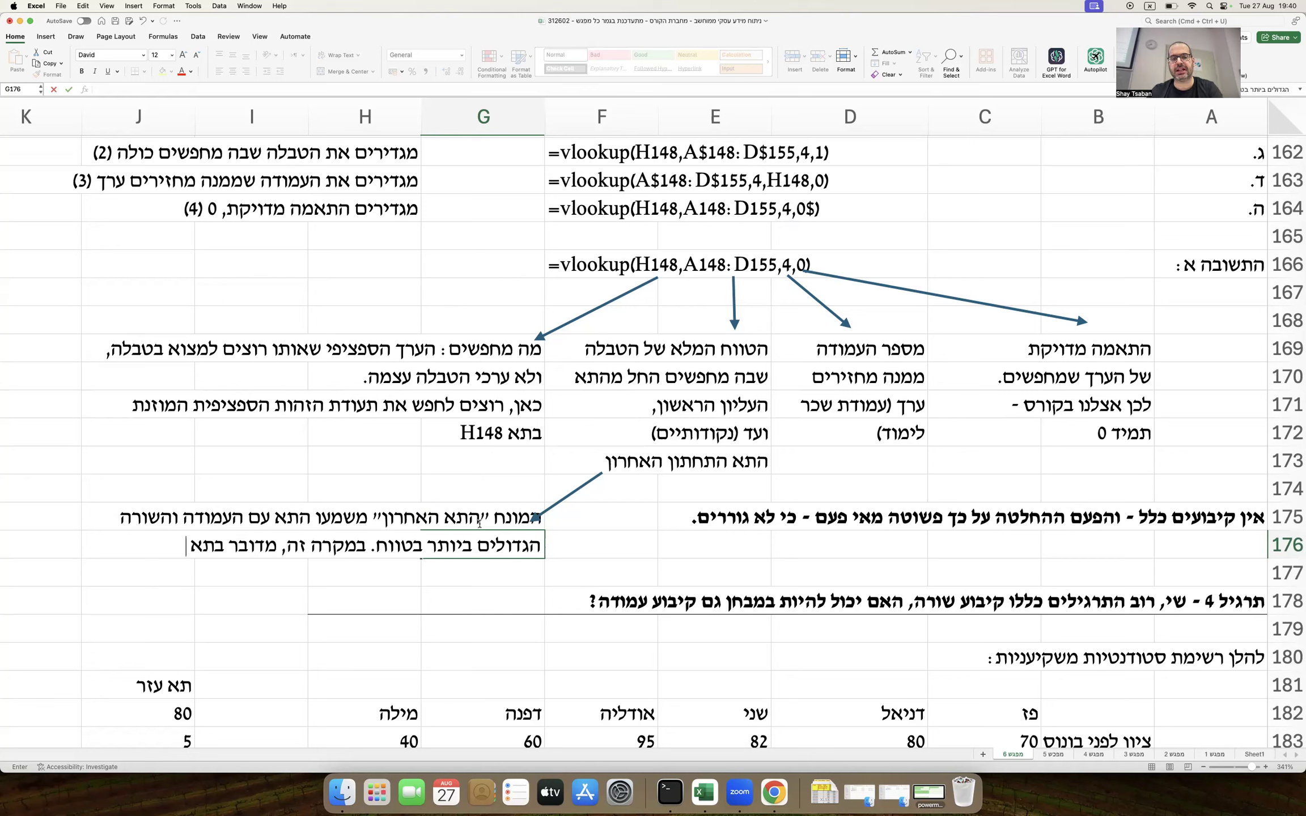
type(" השמאלי התחתון")
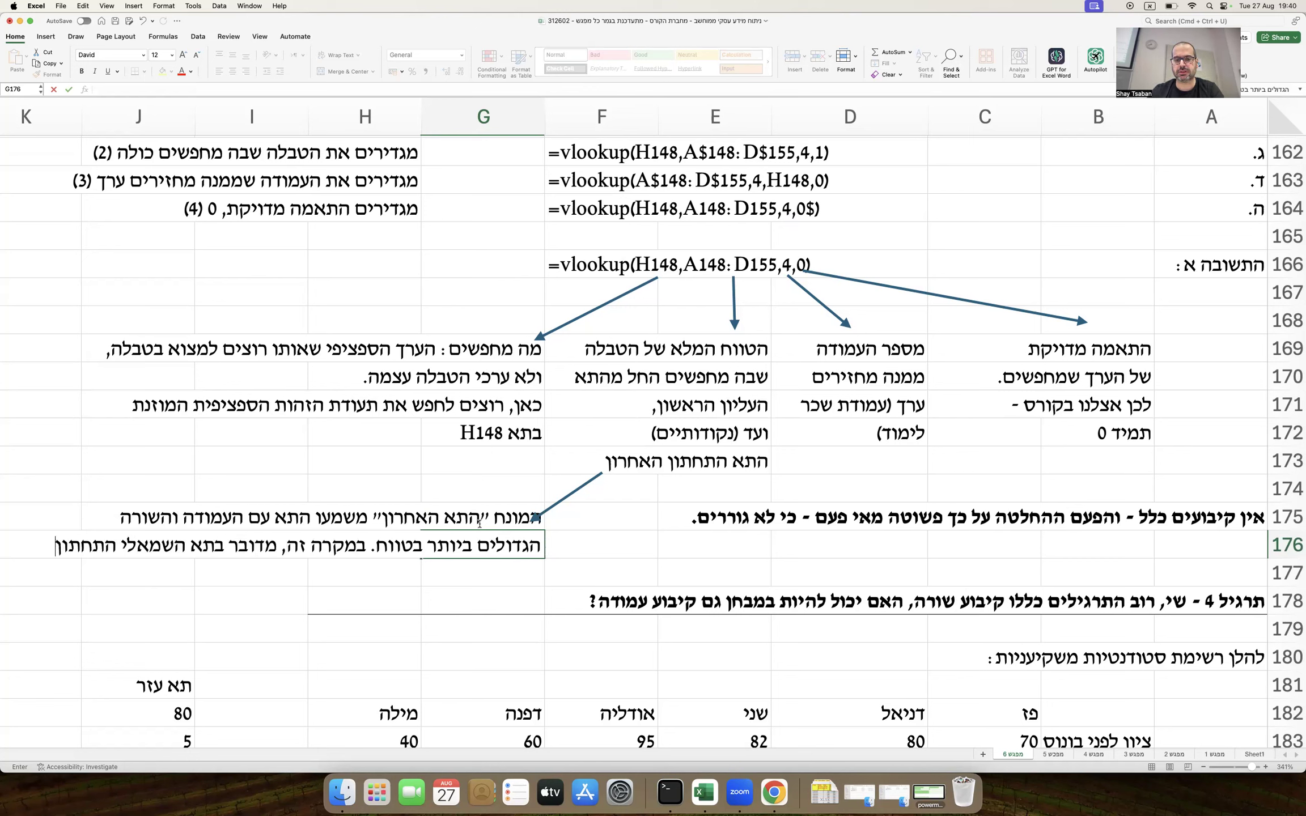
key("Return")
type("שהוא")
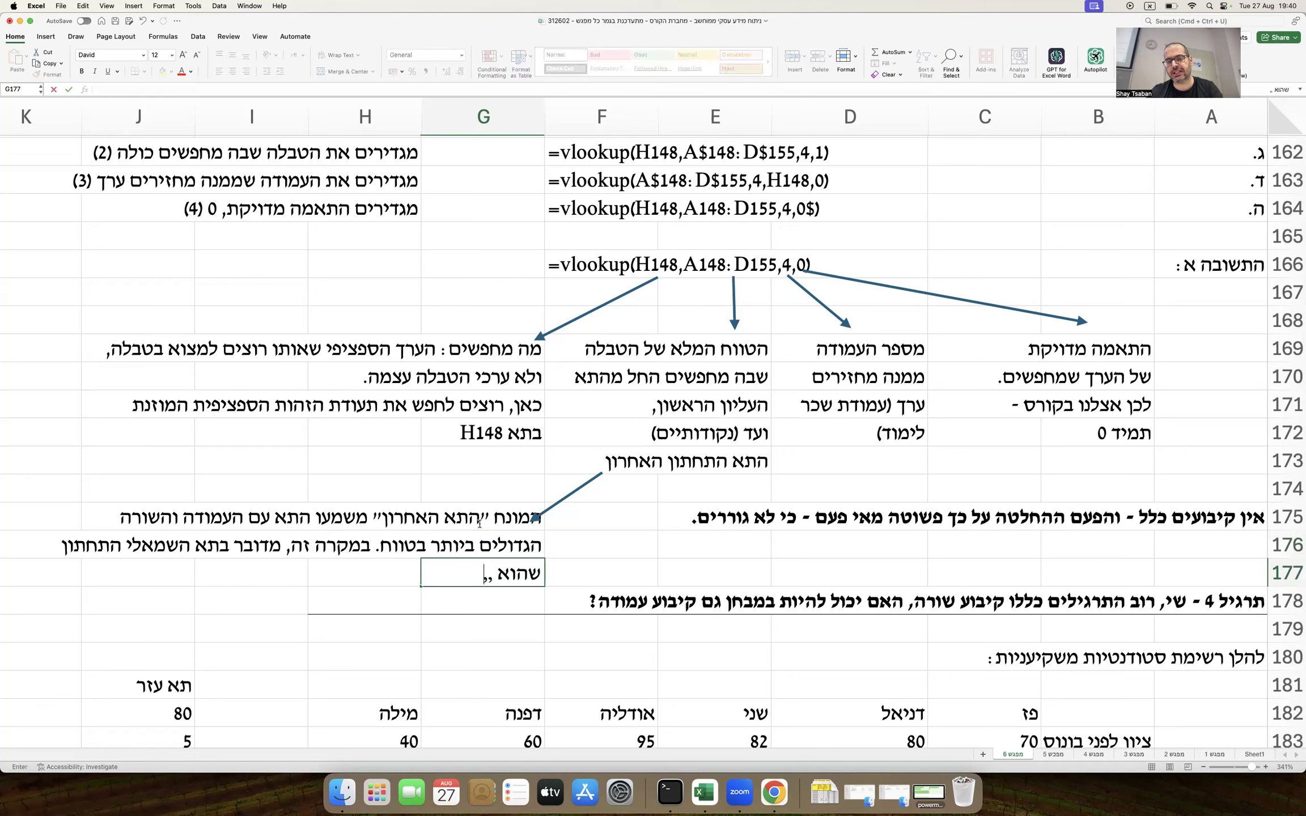
key("ctrl+space")
type("D1")
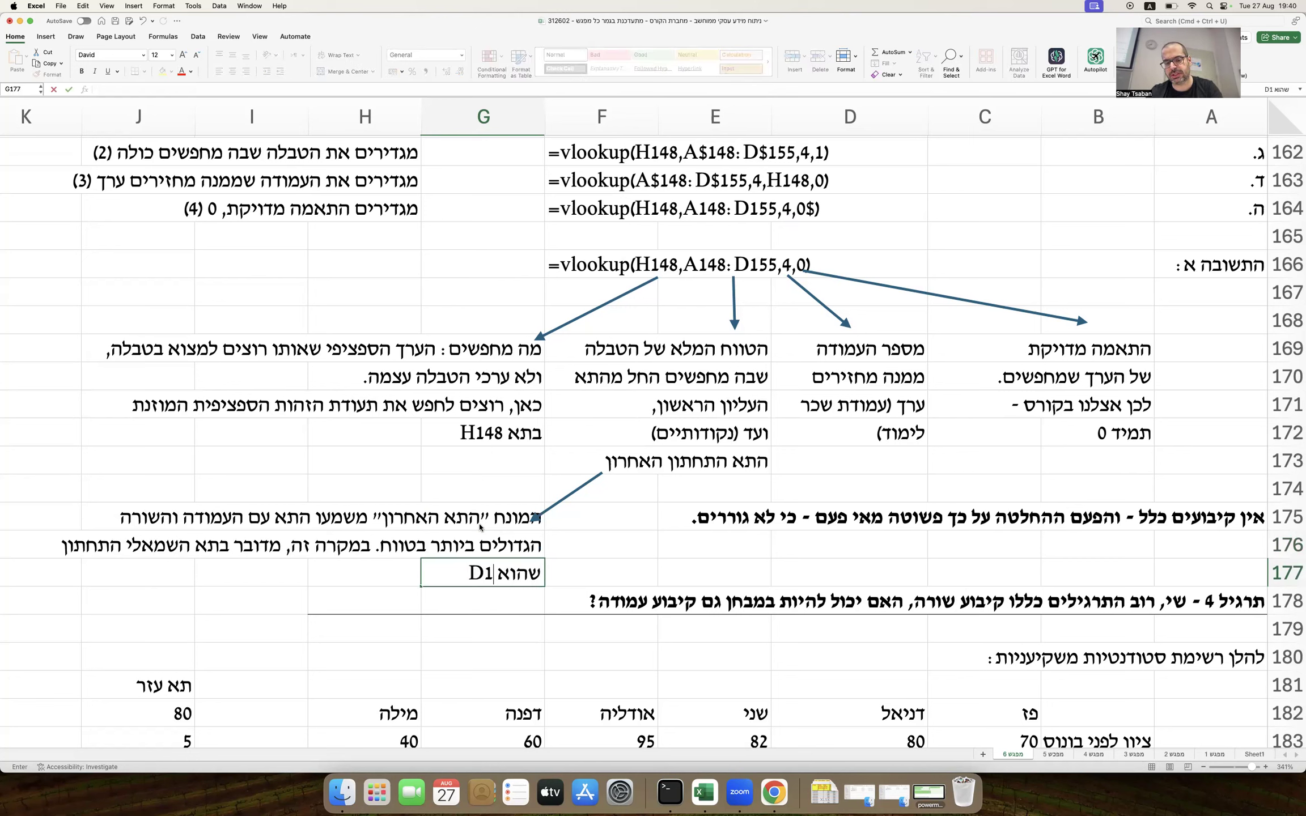
type("55")
key("Return")
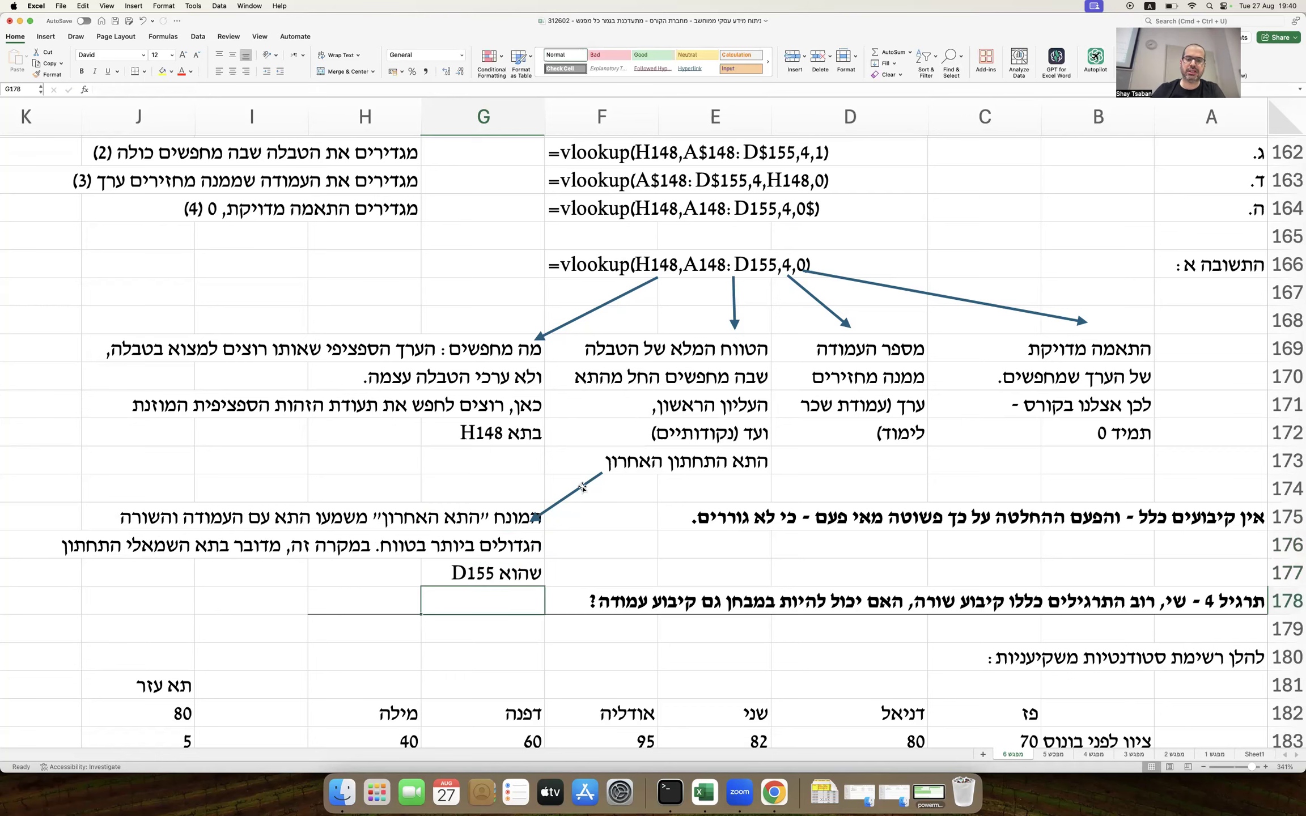
Step: Save the workbook with the completed exercise 3 notes, ending at exercise 4
left_click(750, 555)
scroll(823, 558, "down", 5)
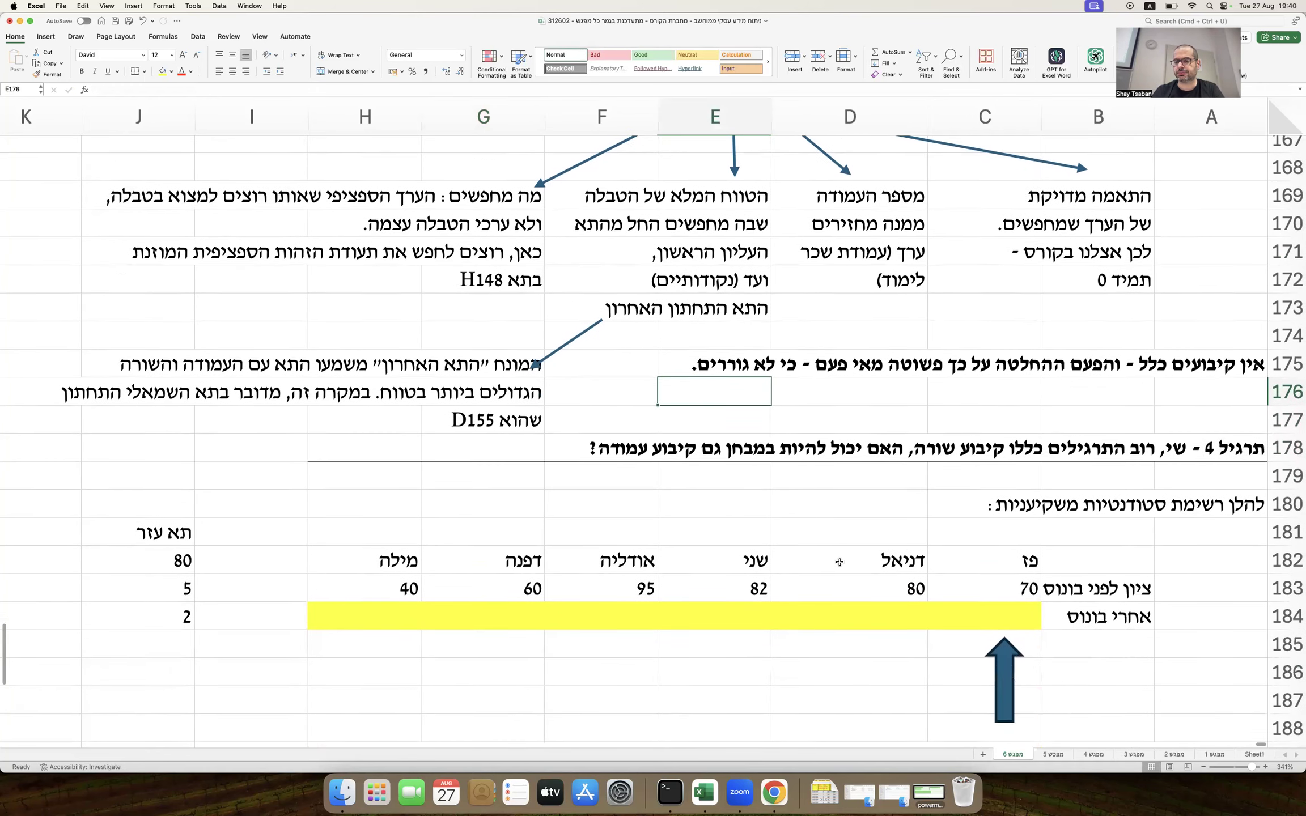
scroll(840, 561, "down", 3)
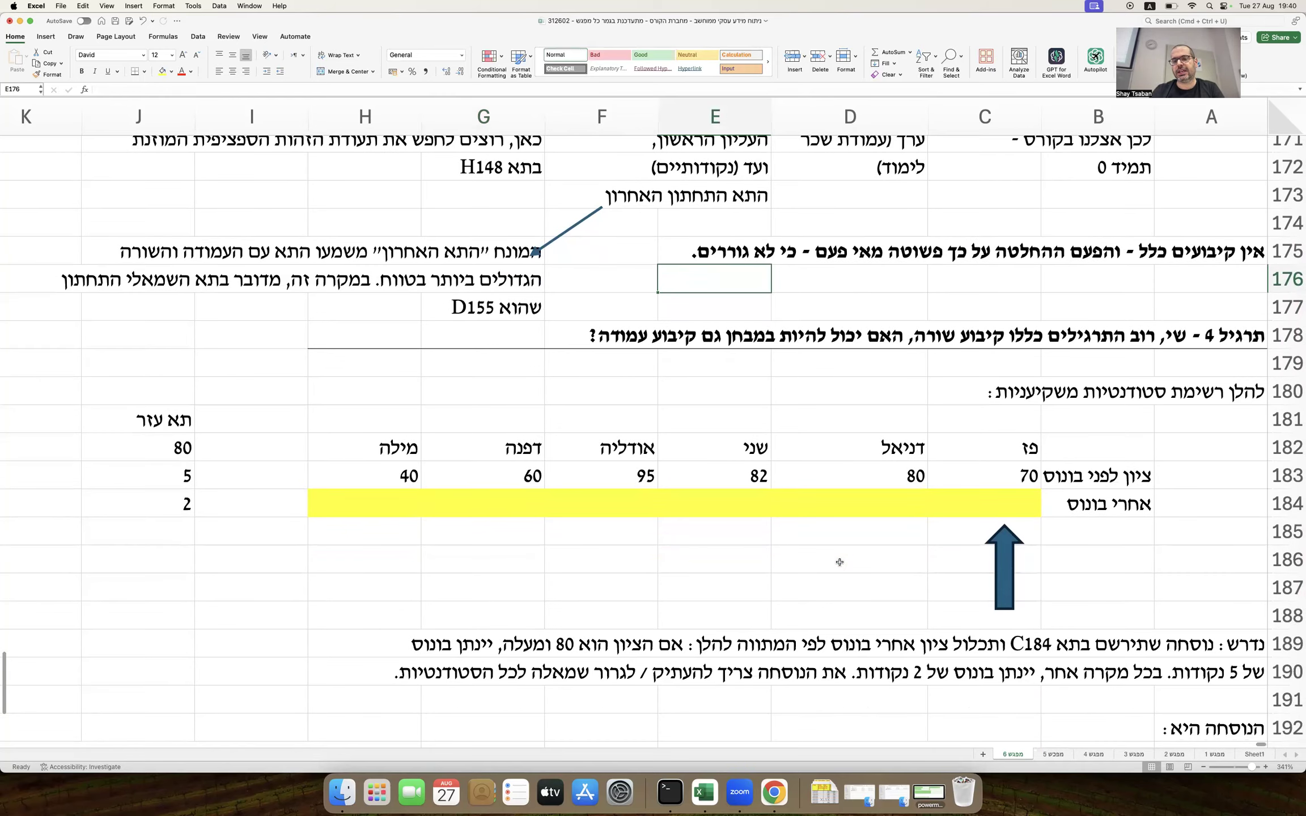
scroll(840, 562, "down", 3)
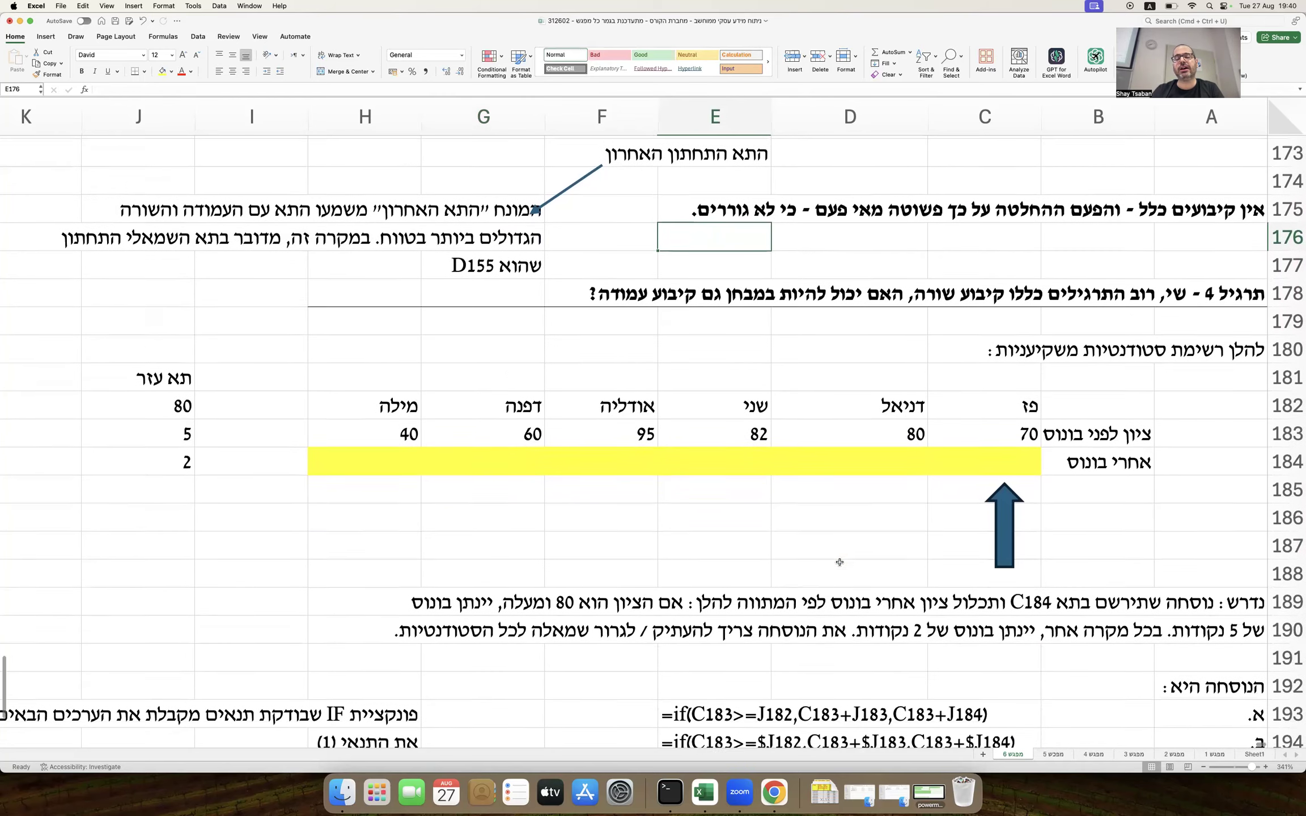
scroll(840, 562, "down", 2)
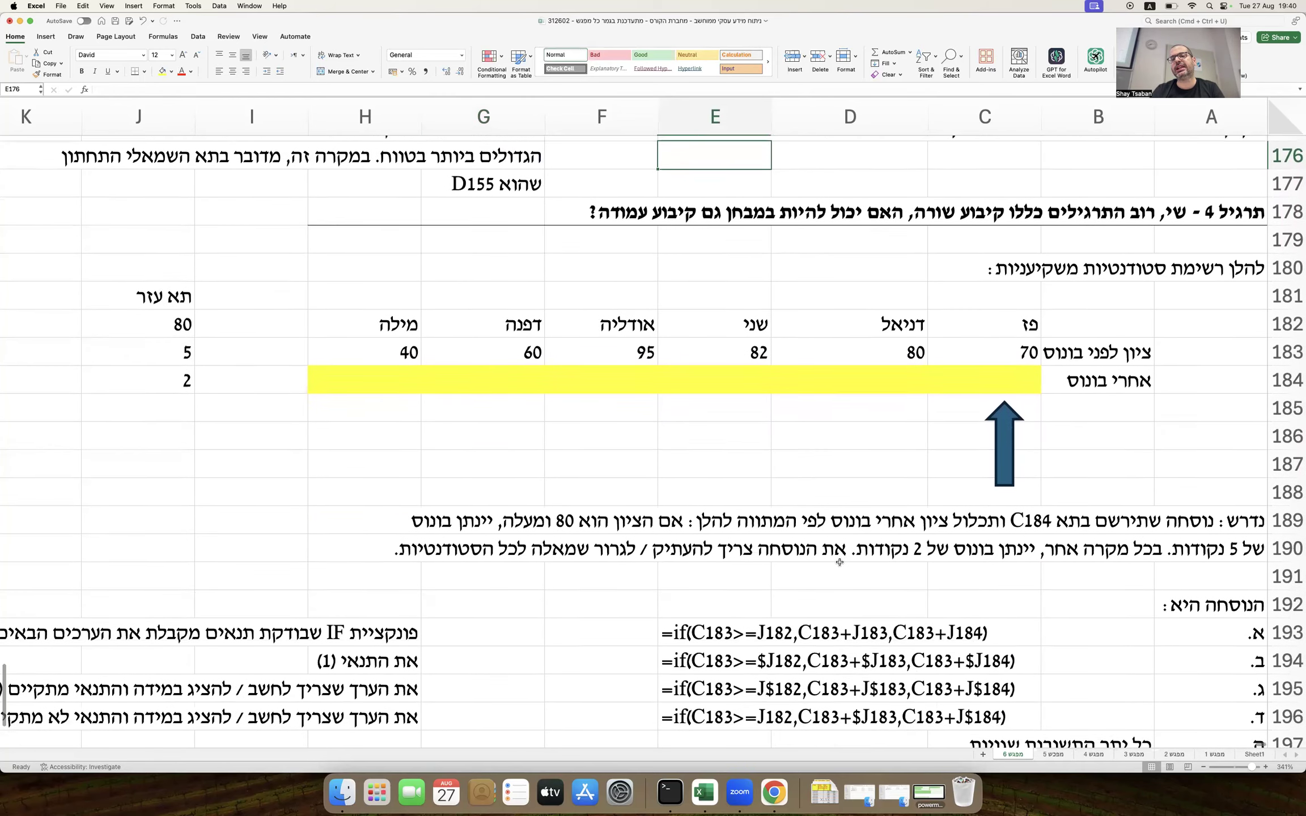
key("super+s")
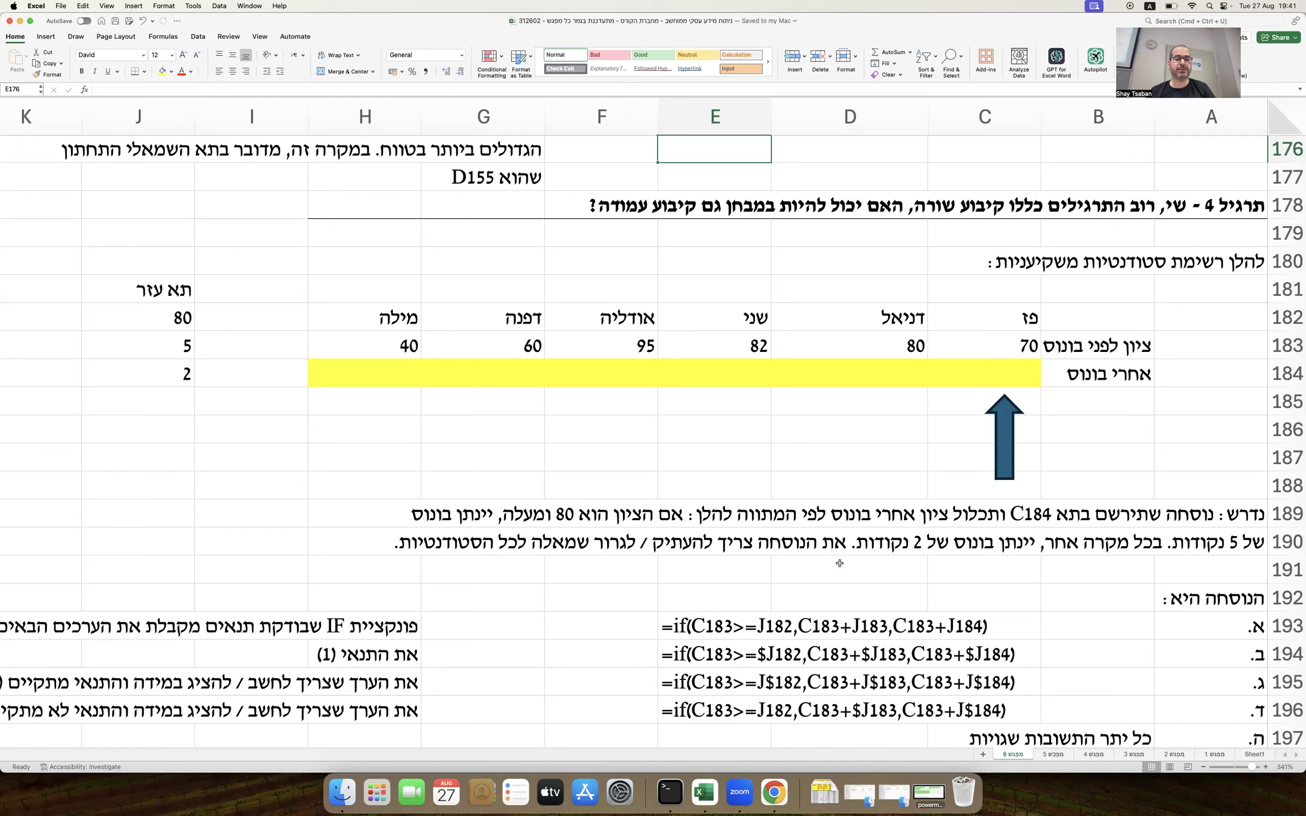
Step: Examine exercise 4: the helper cells in column J, the task text in rows 189–190 and the yellow answer range C184:H184
left_click(157, 285)
left_click(152, 402, "shift")
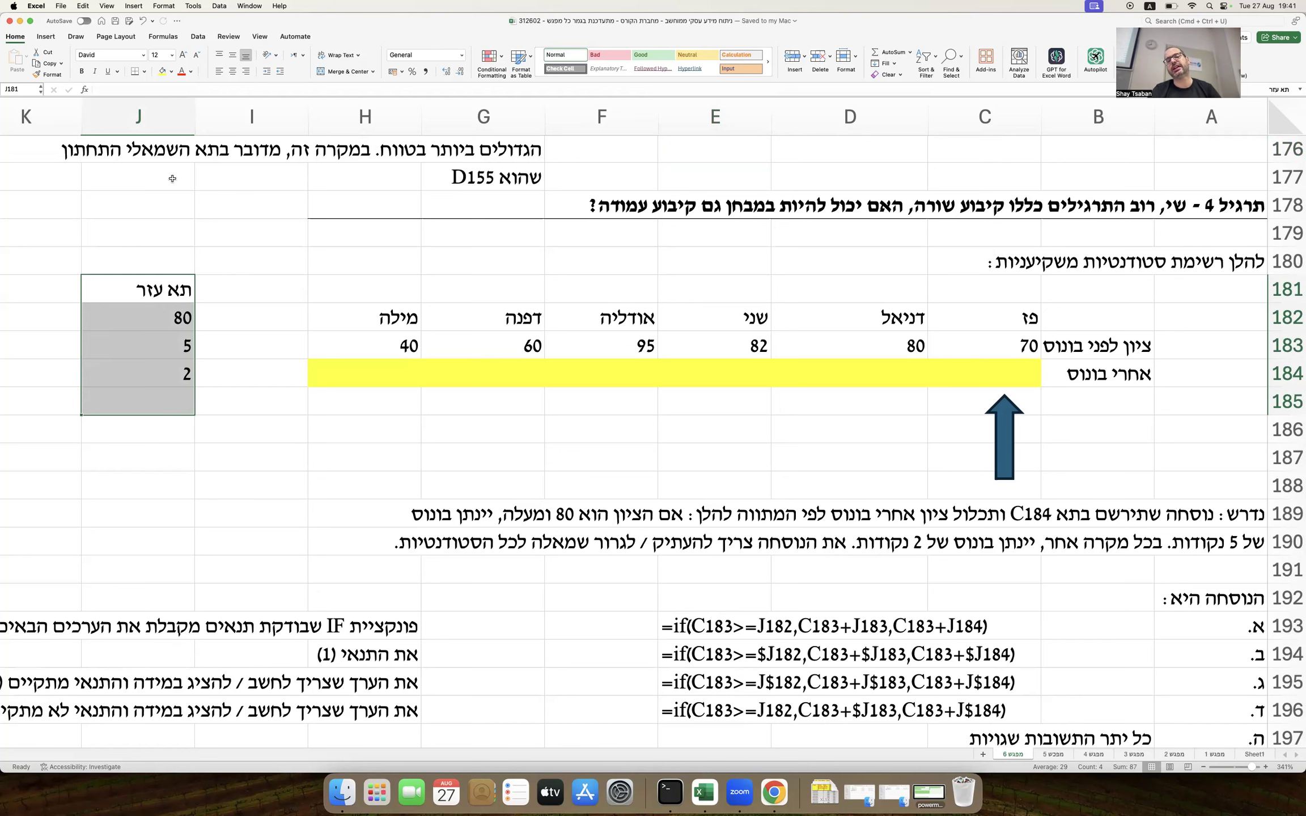
left_click(1000, 375)
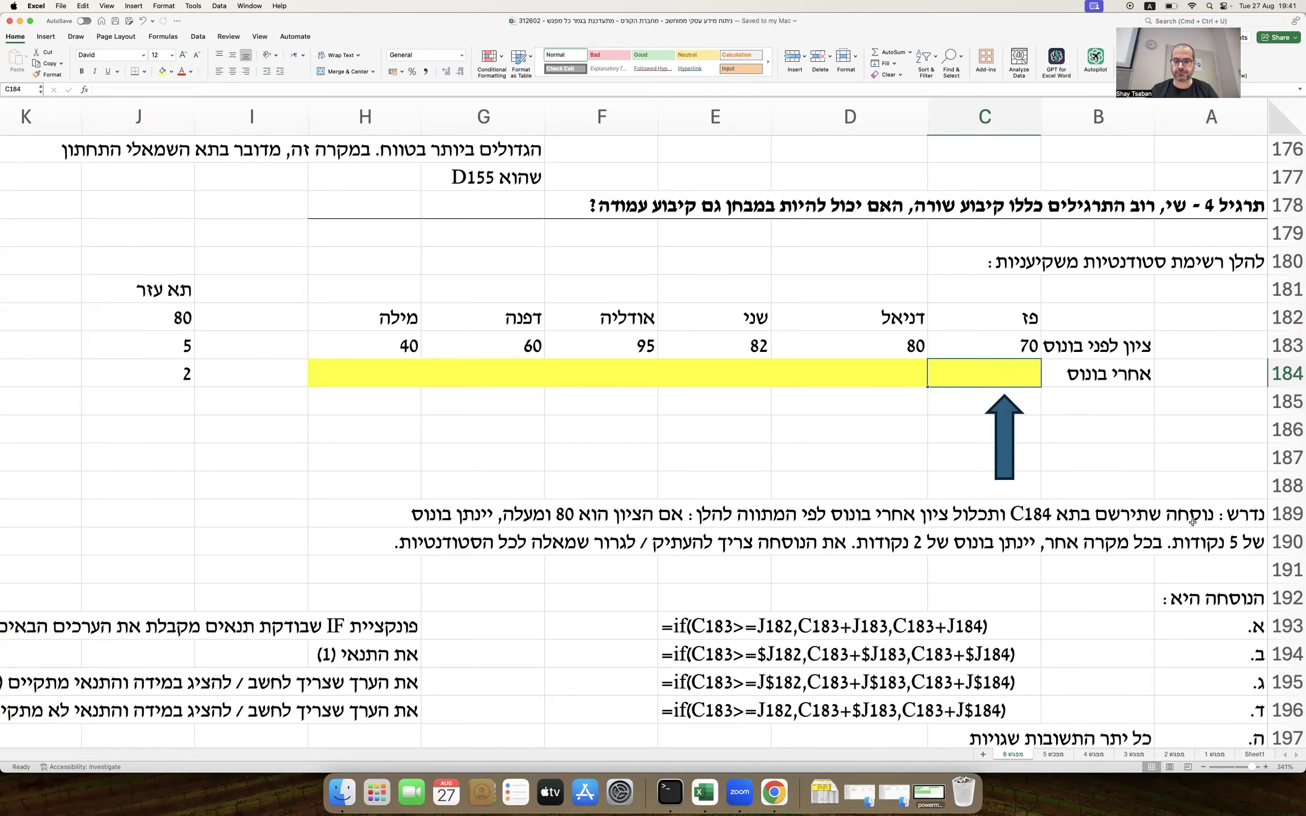
left_click_drag(1126, 521, 397, 553)
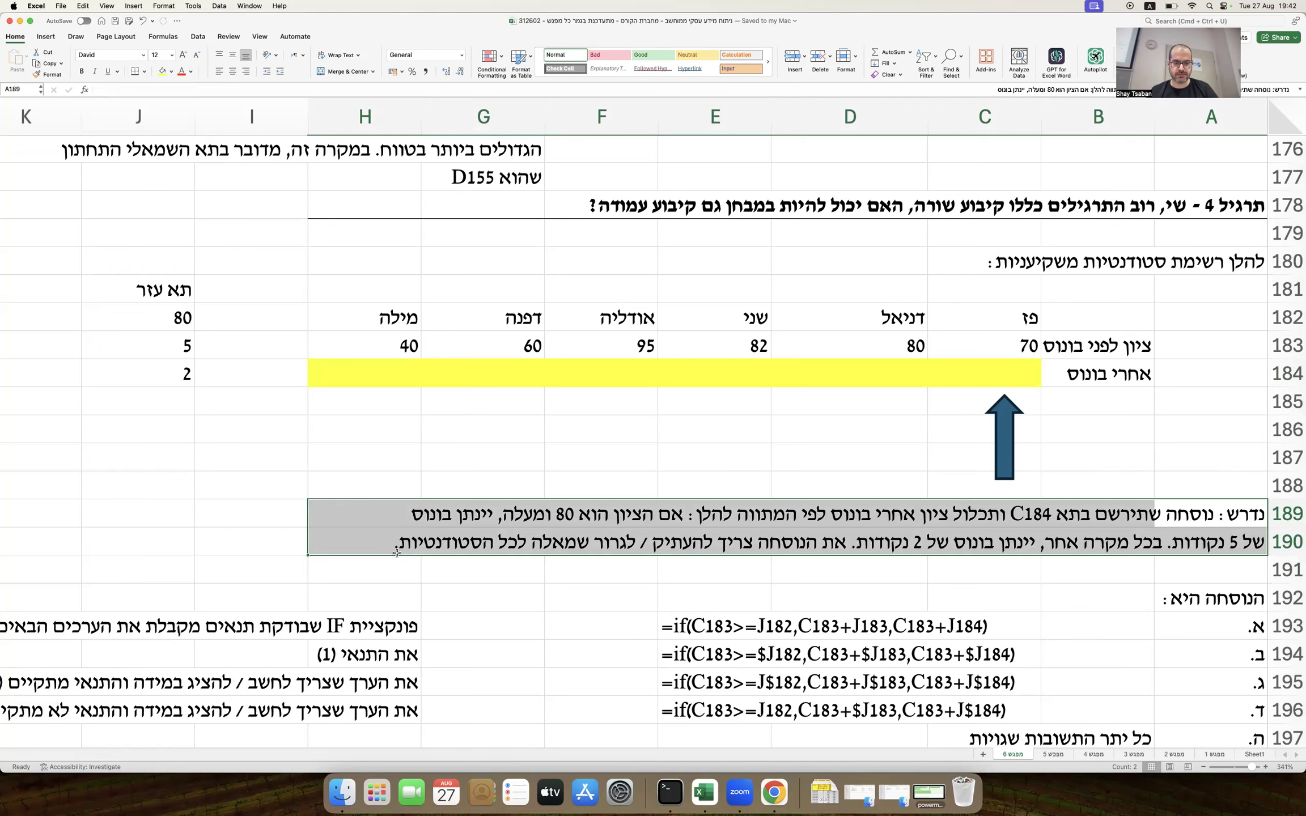
left_click(145, 309)
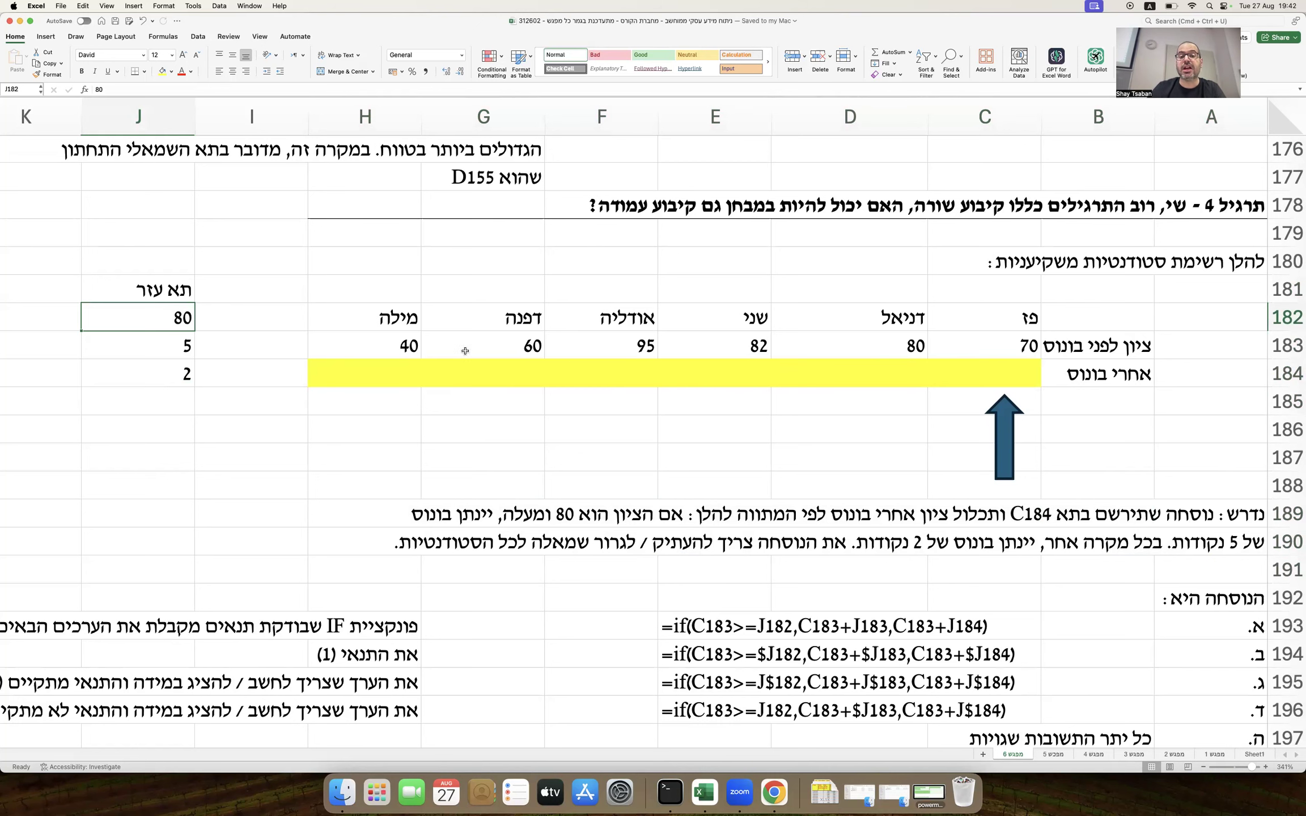
left_click_drag(927, 369, 335, 375)
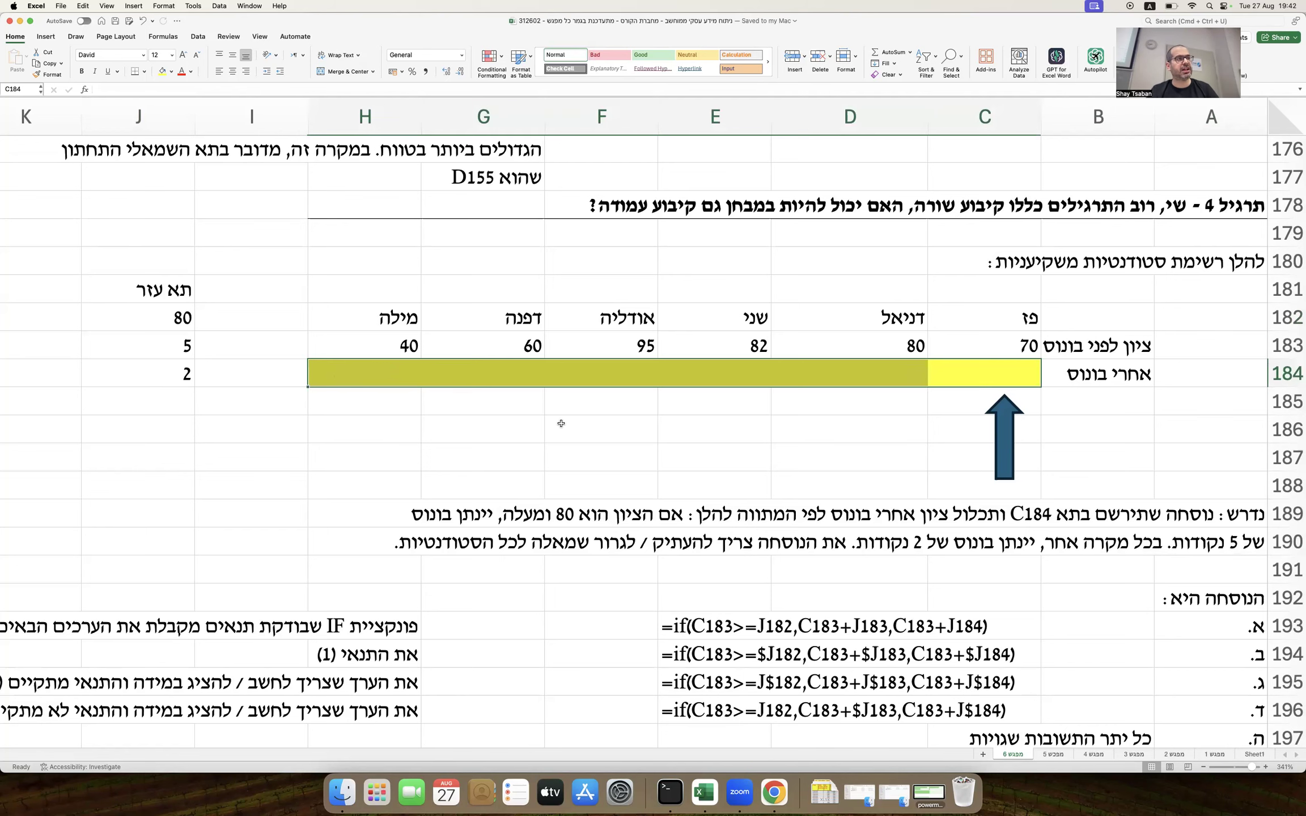
Step: Start an IF formula in C184 with the condition C183>=J182, comparing the grade before bonus with the threshold
left_click(982, 372)
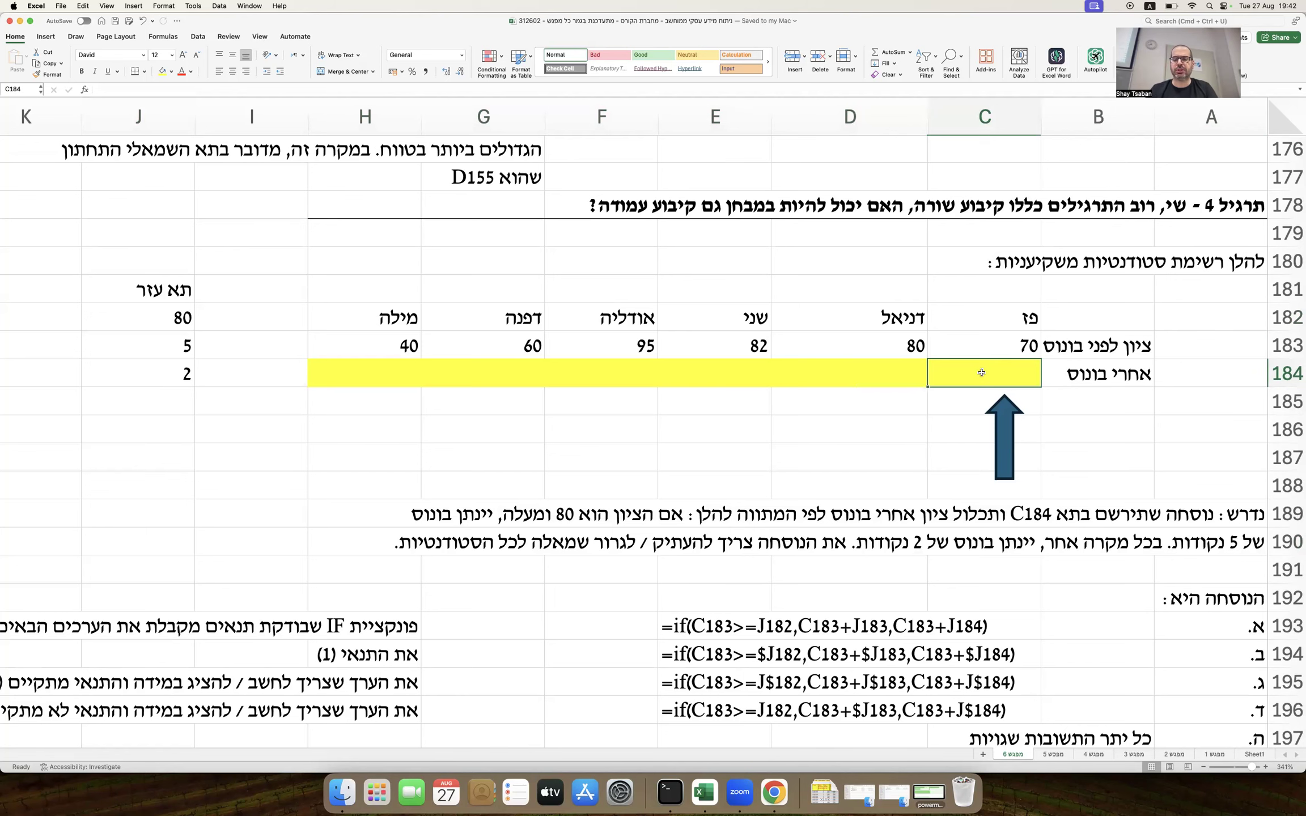
type("=")
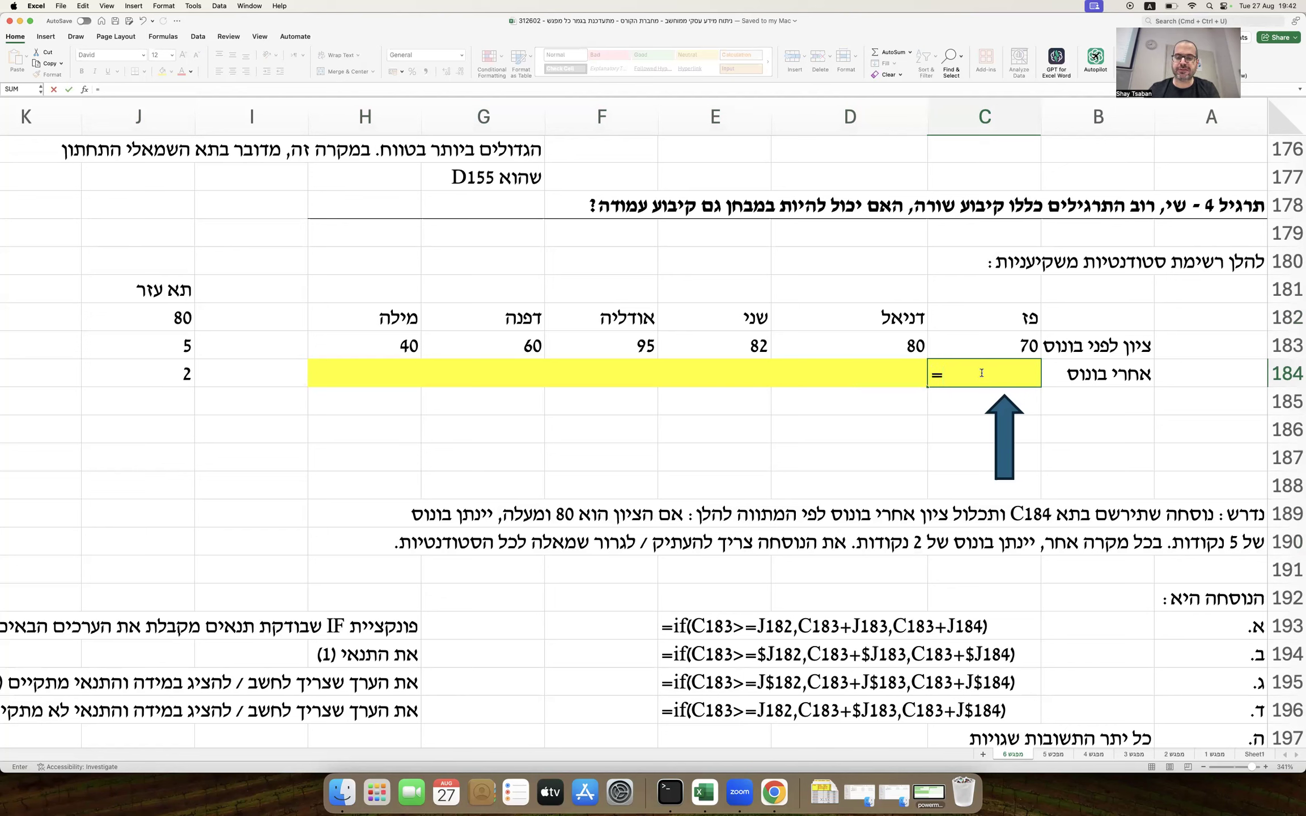
type("if(")
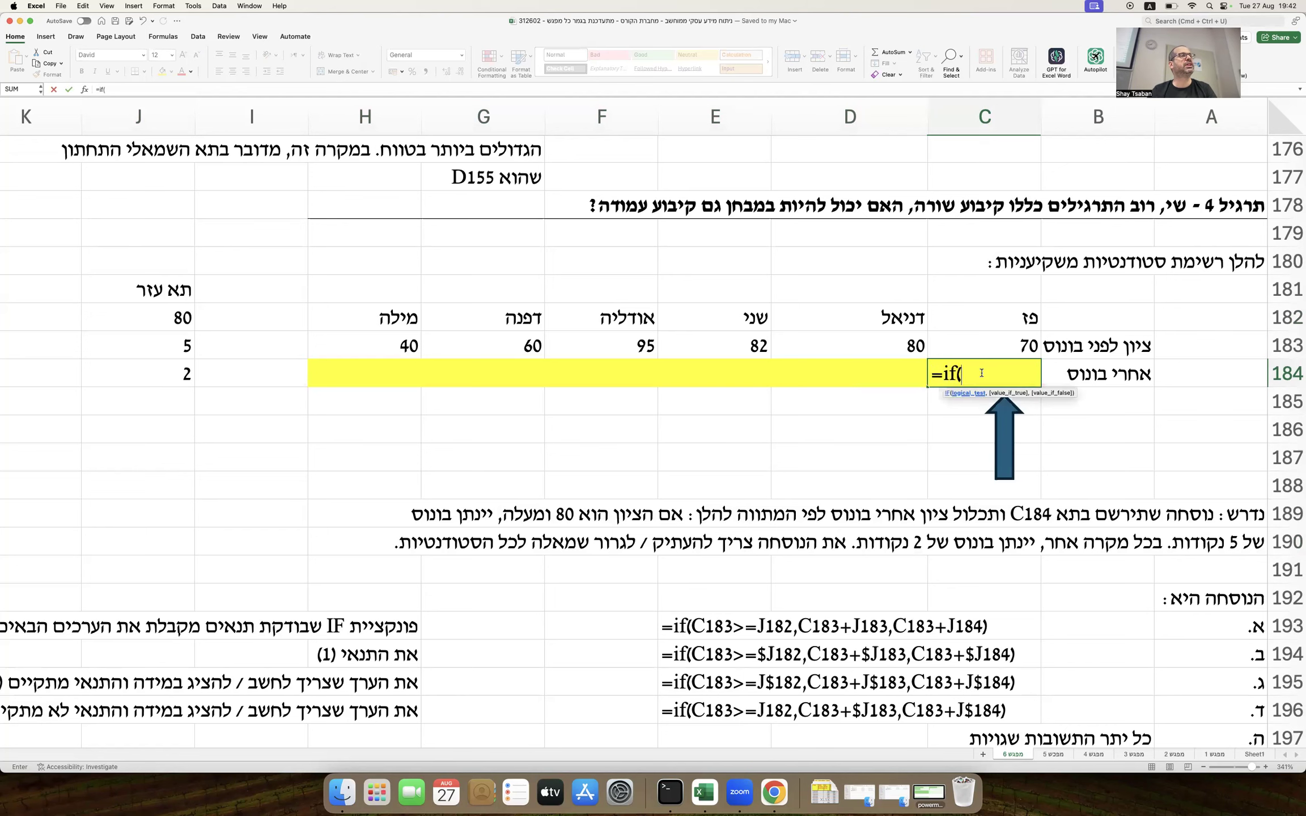
left_click(991, 346)
type(">=")
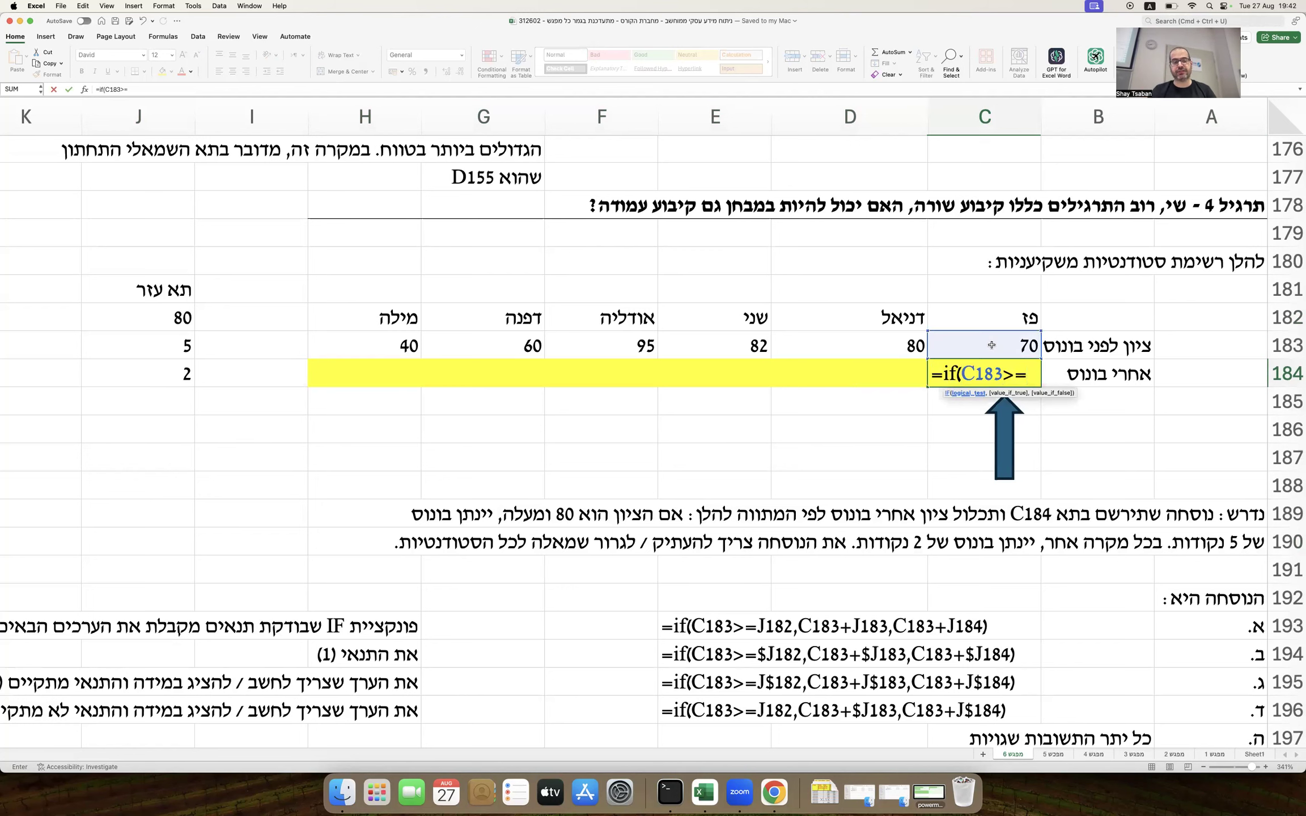
left_click(131, 315)
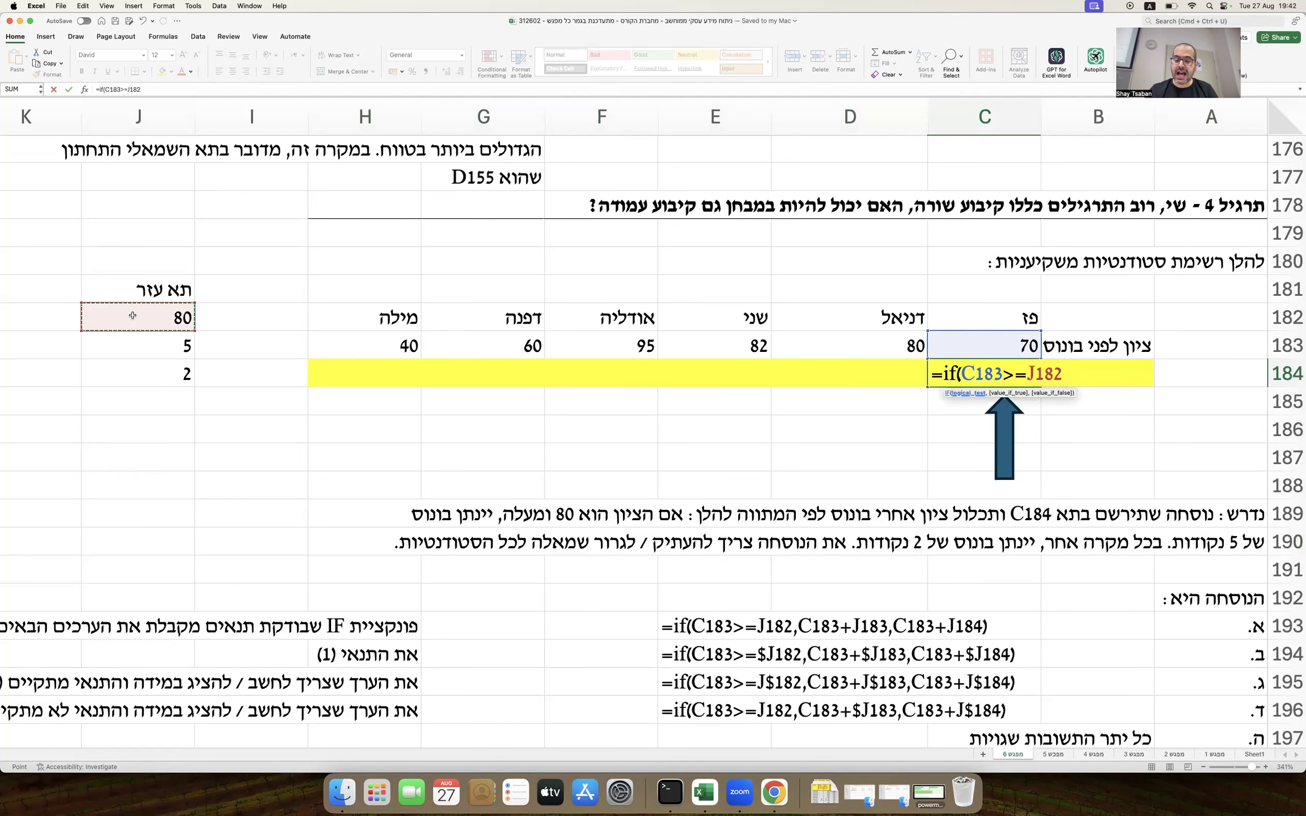
type(",")
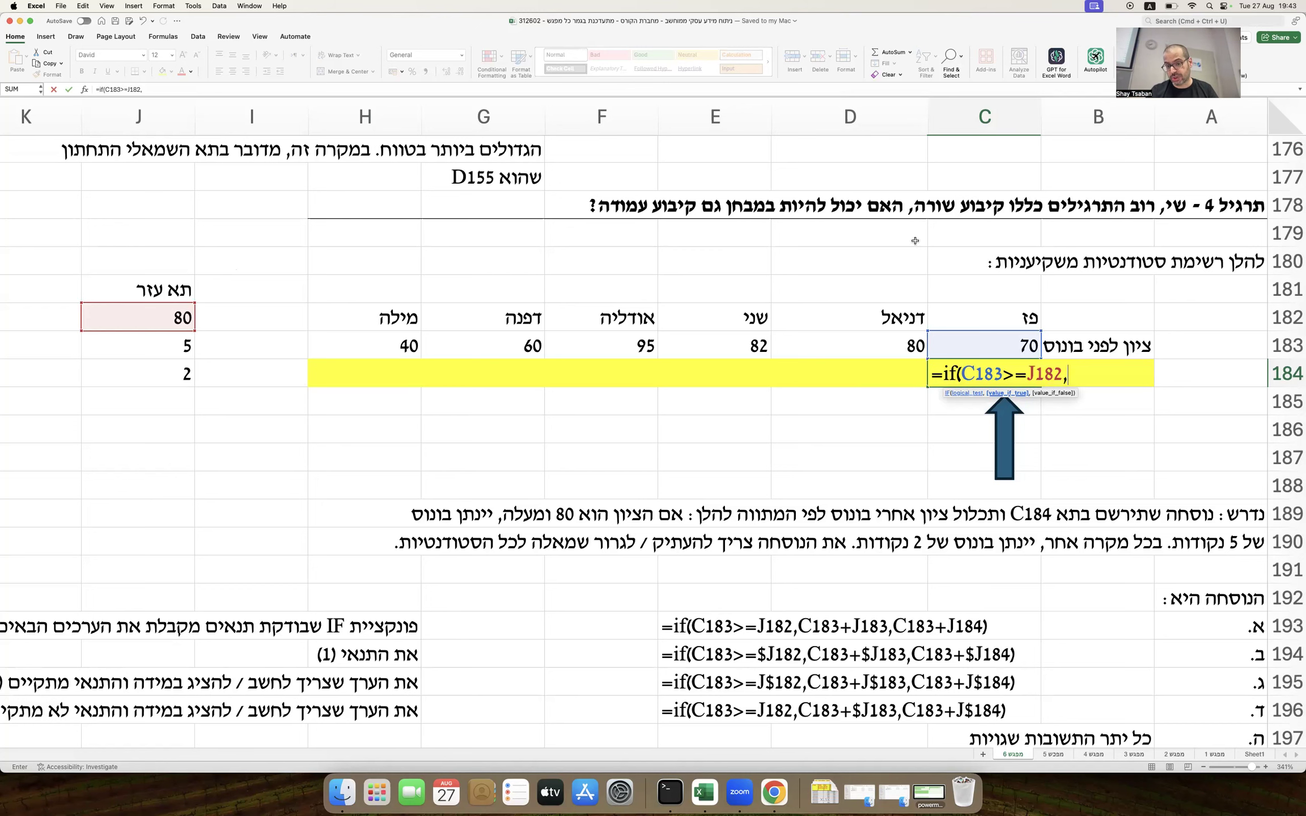
Step: Complete the IF formula in C184 with C183+J183 as the true value and C183+J184 as the false value
left_click(991, 347)
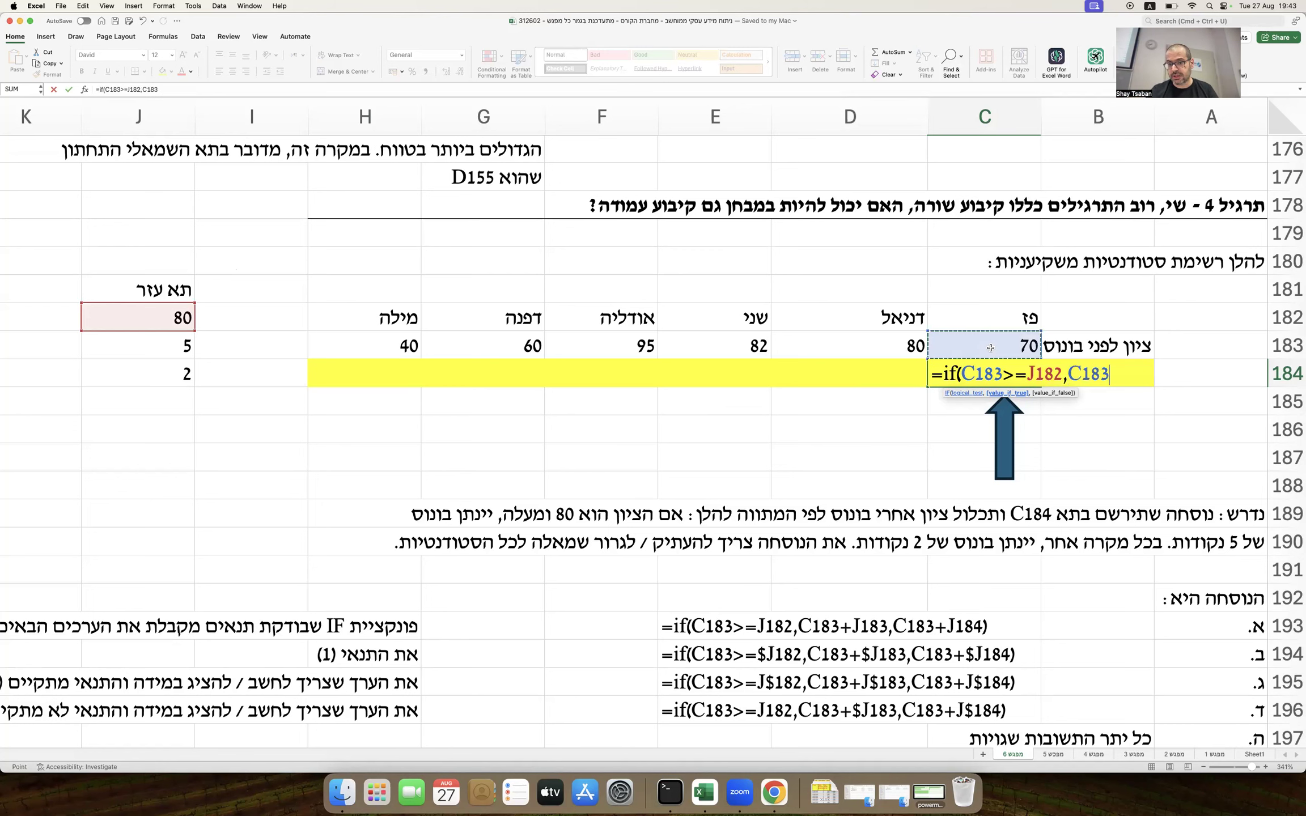
type("+")
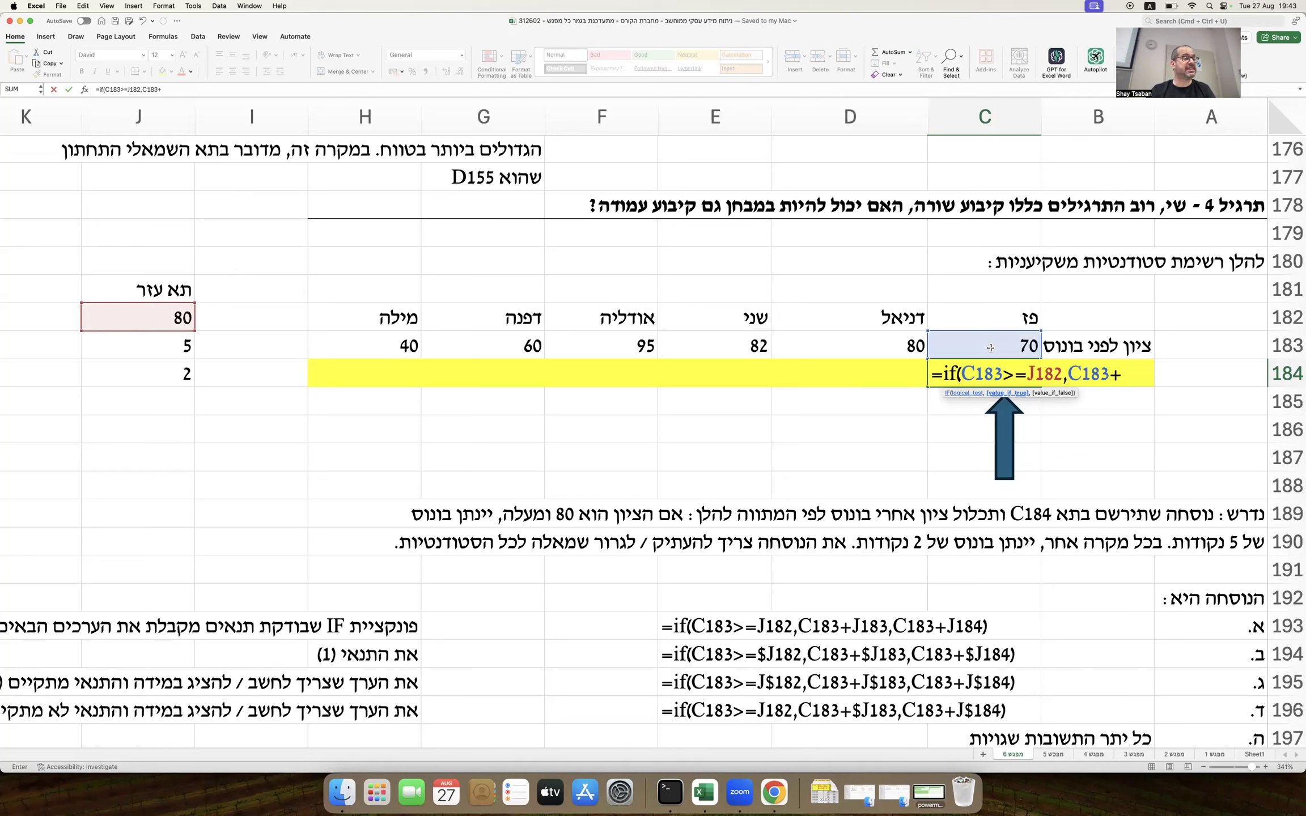
left_click(143, 349)
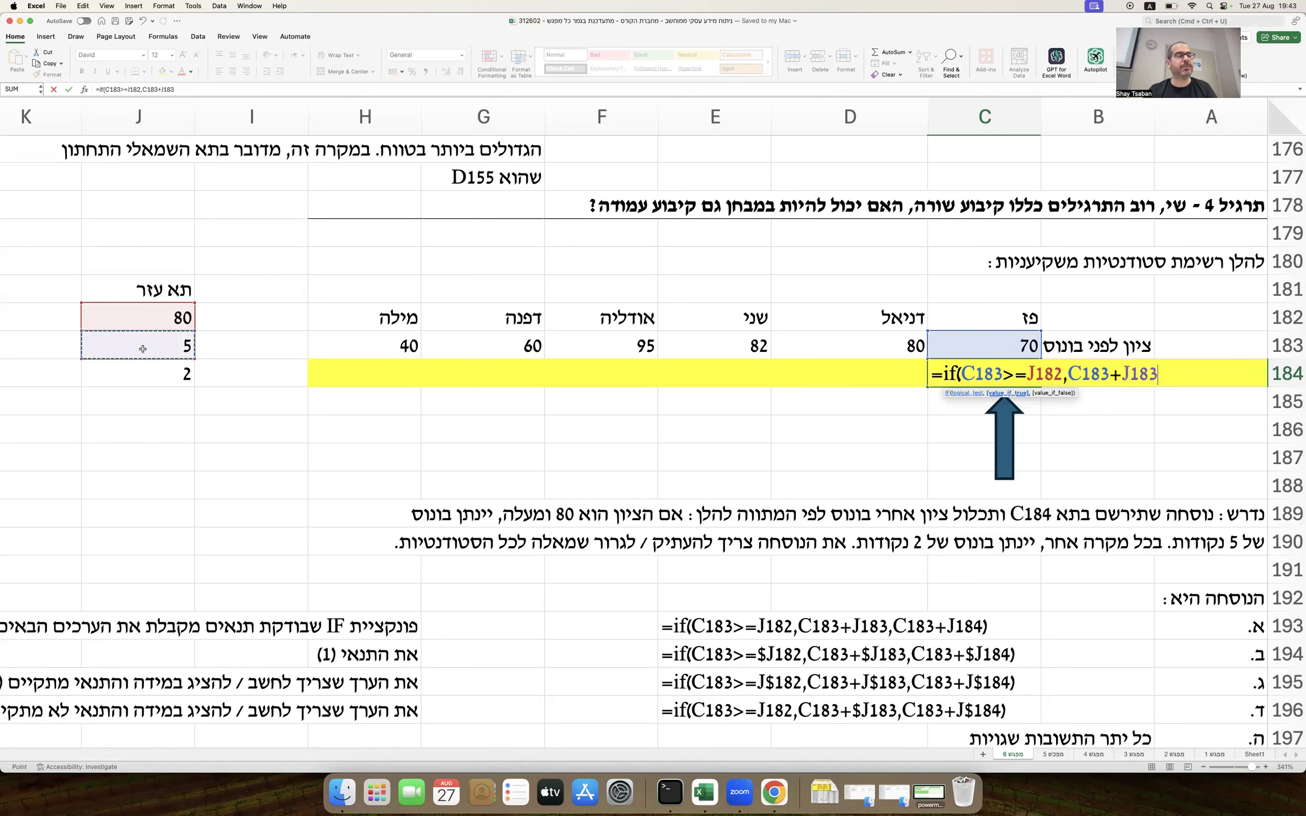
type(",")
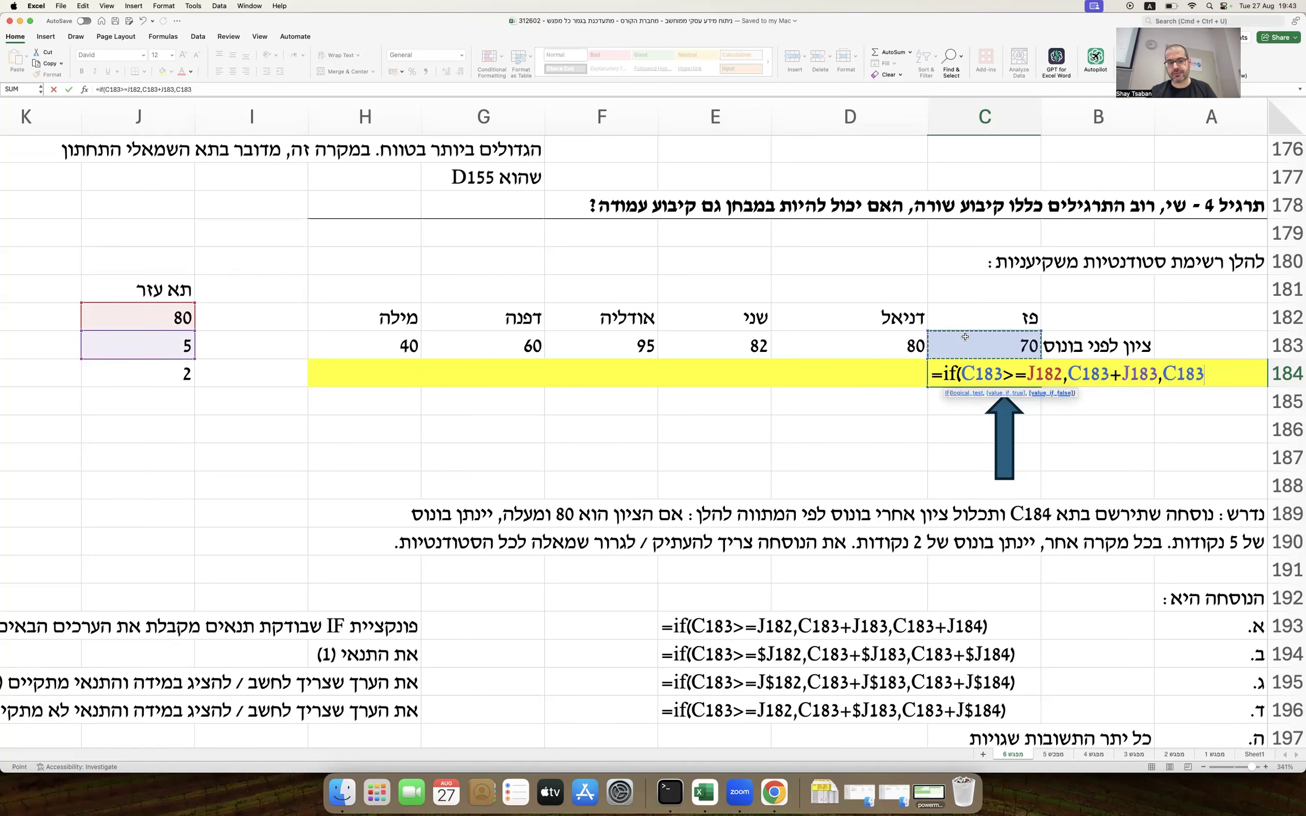
type("+")
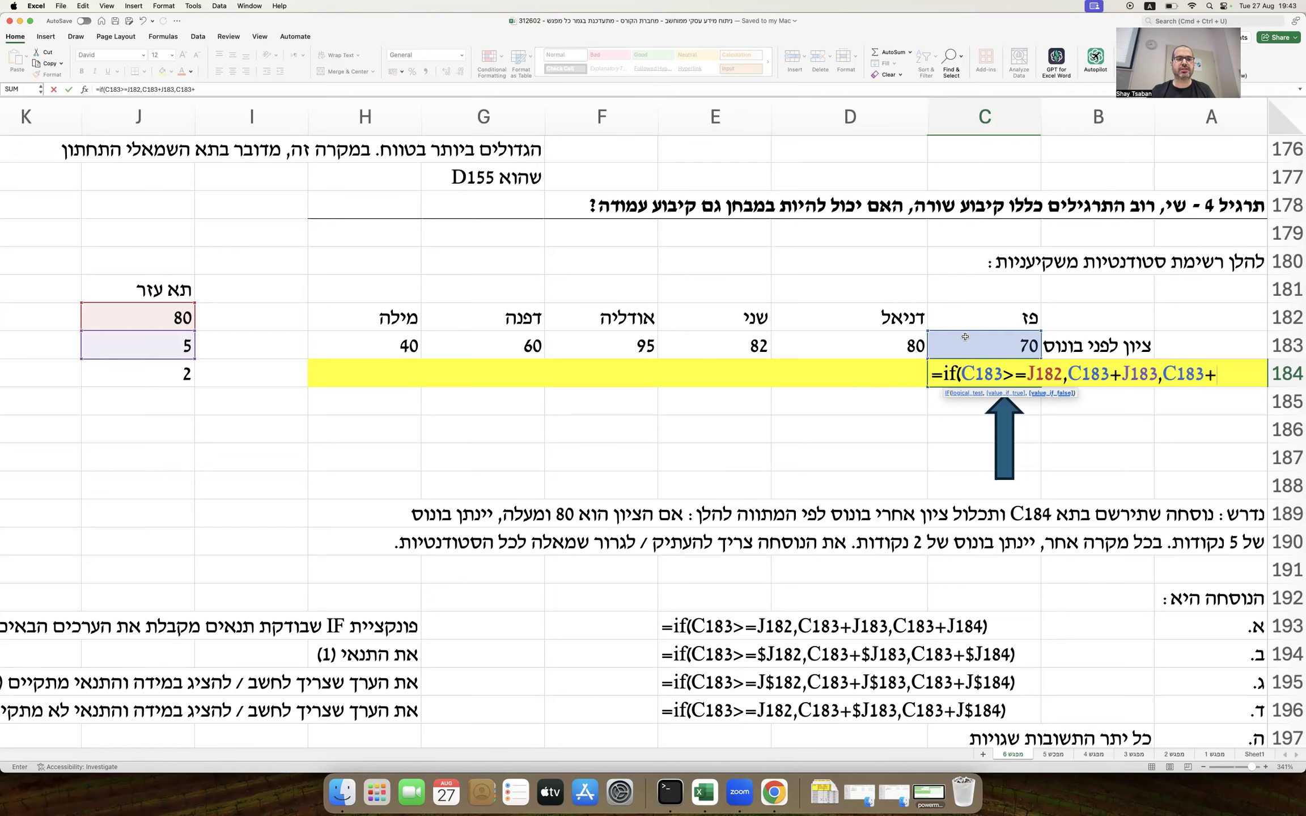
left_click(173, 375)
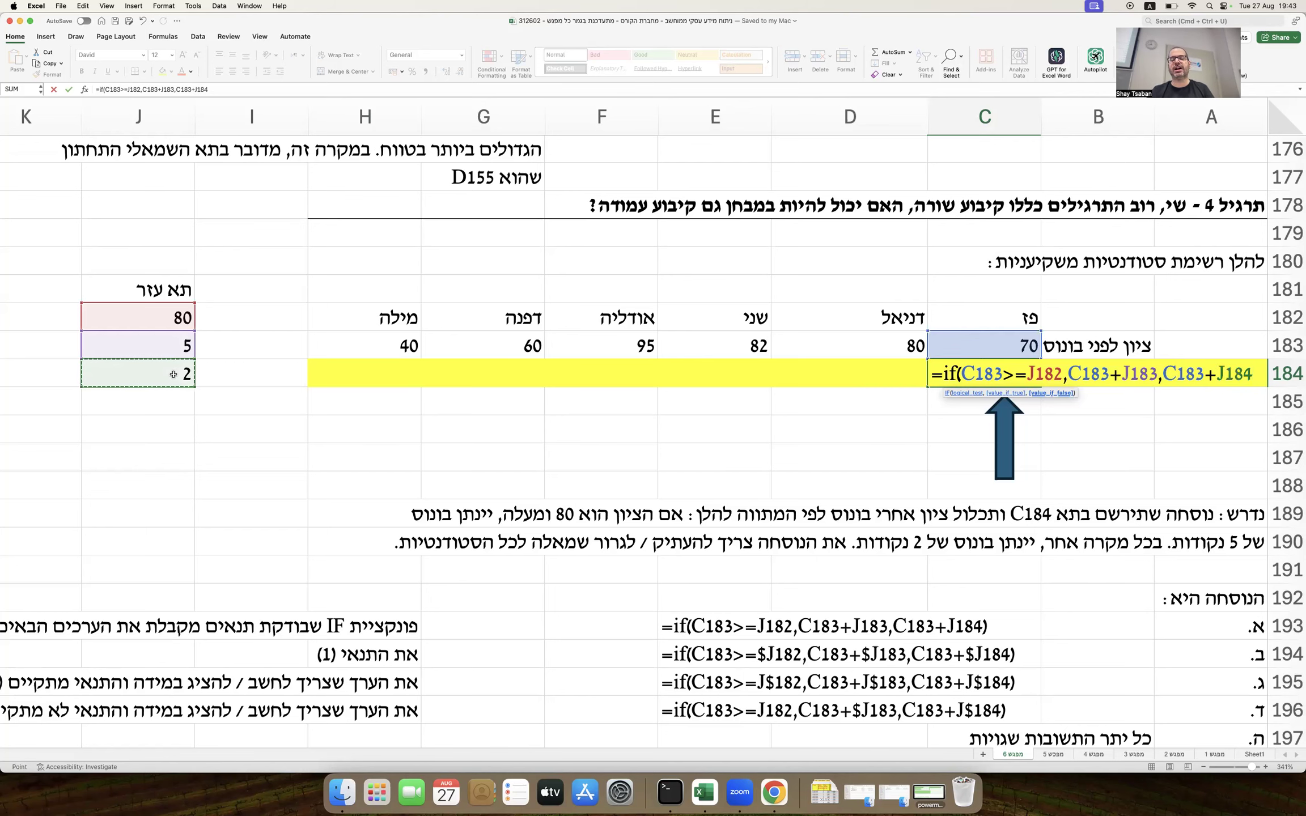
type(")")
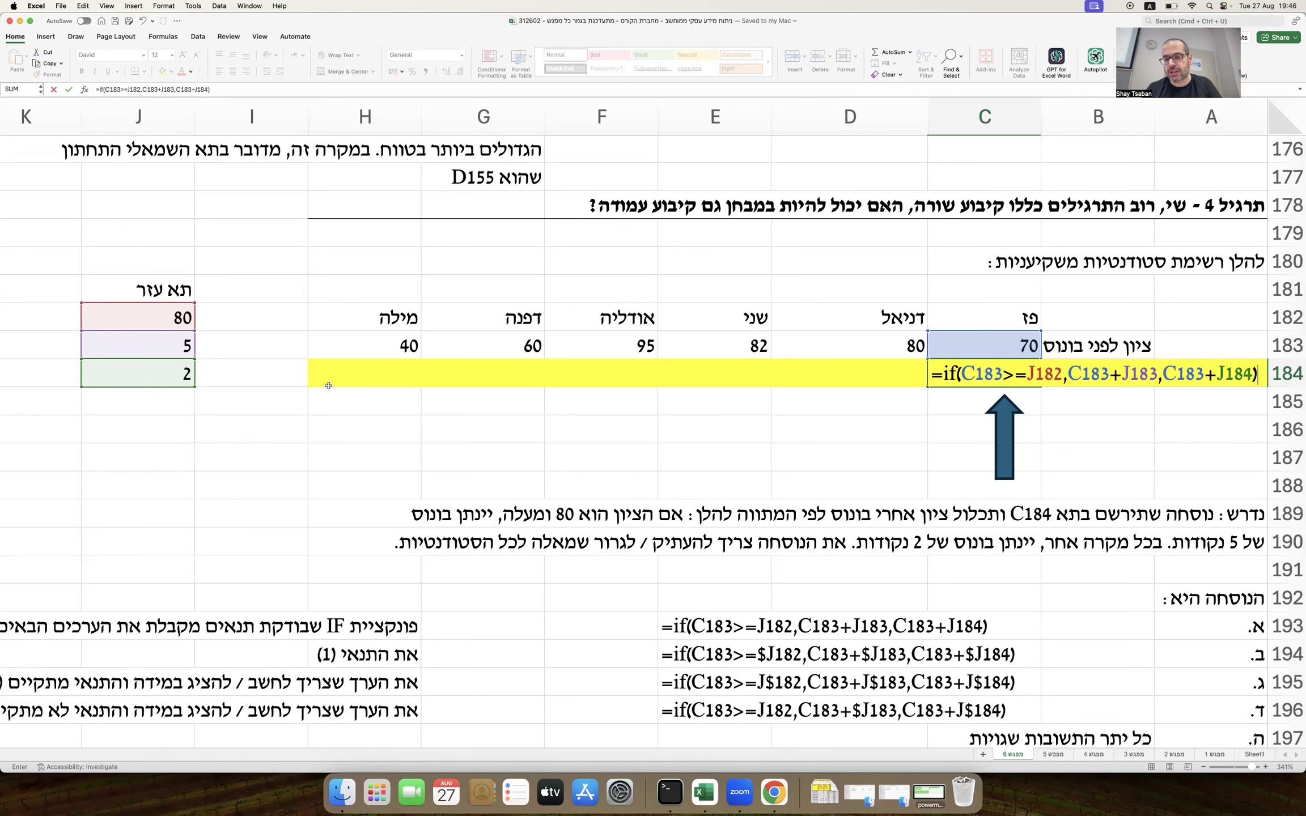
Step: Lock the column of the three helper-cell references in the C184 formula, making them $J182, $J183 and $J184
left_click(1032, 370)
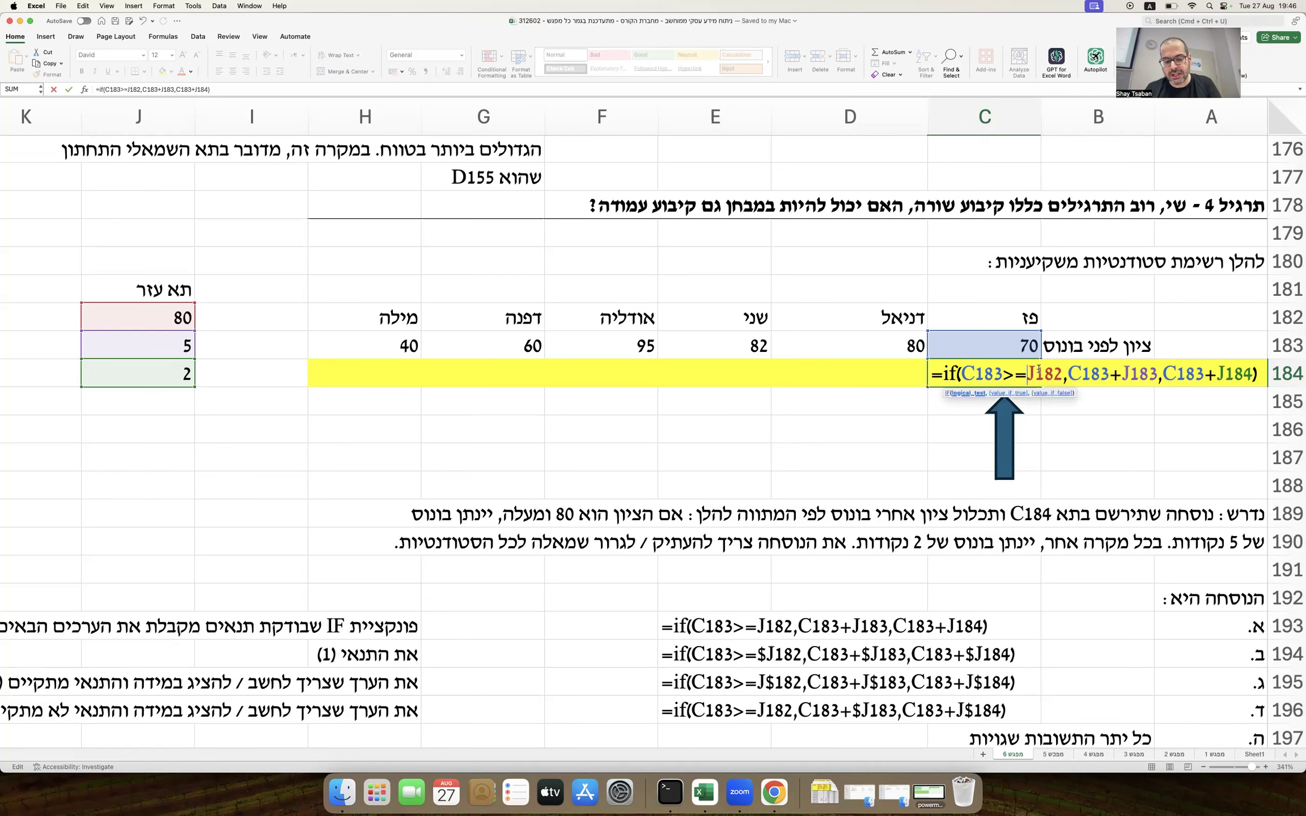
type("$")
key("Right")
key("Right")
key("Right")
key("Right")
key("Right")
key("Right")
key("Right")
key("Right")
key("Right")
key("Right")
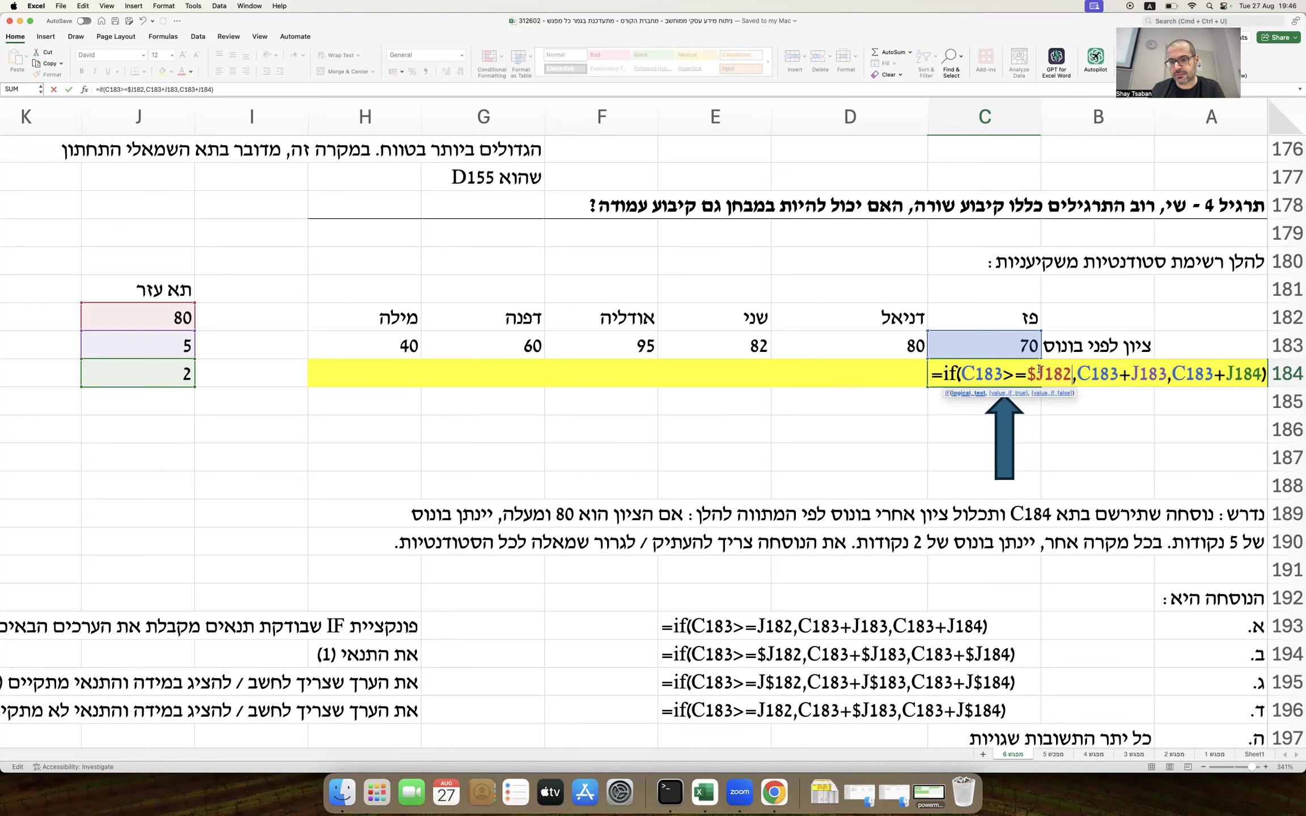
type("$")
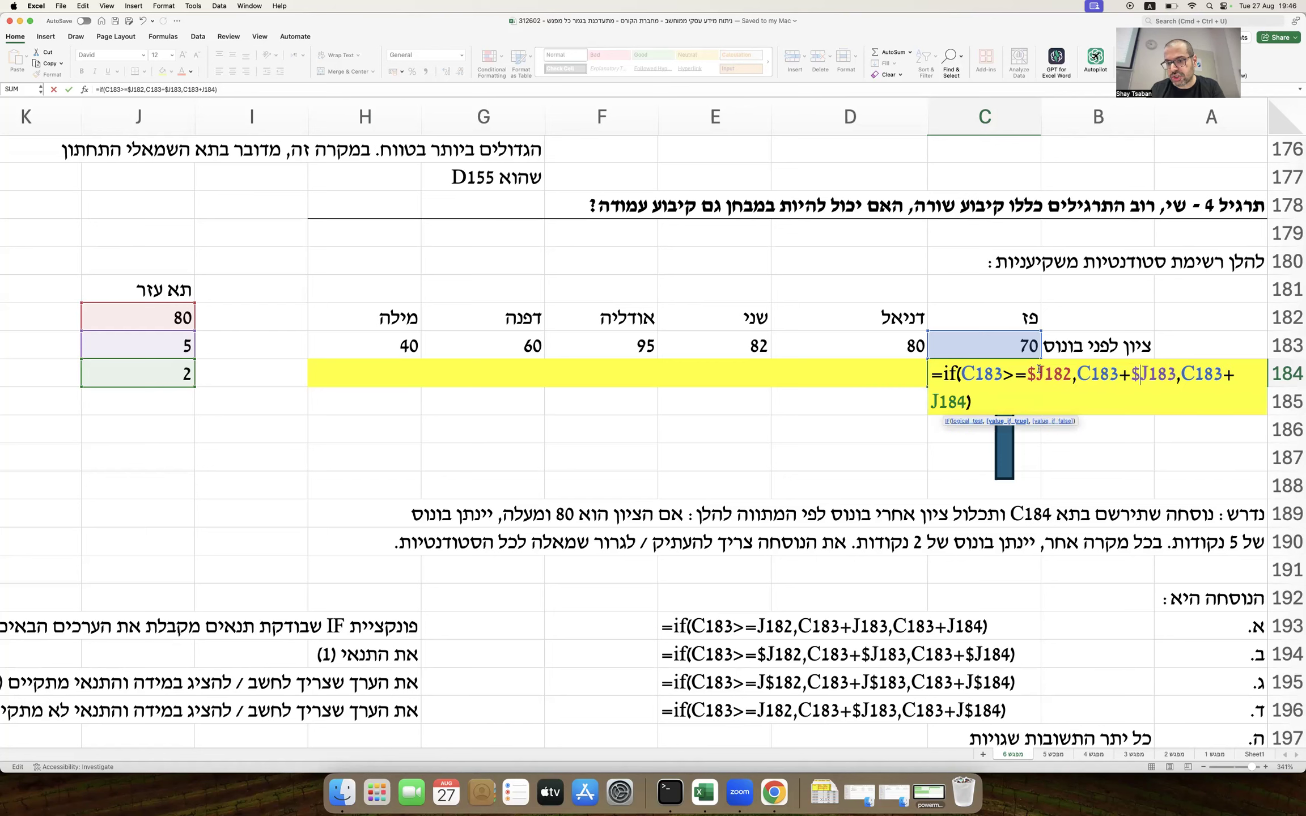
key("Right")
key("Right")
key("Right")
key("Right")
key("Right")
key("Right")
key("Right")
key("Right")
key("Right")
key("Right")
key("Right")
key("Right")
key("Left")
key("Left")
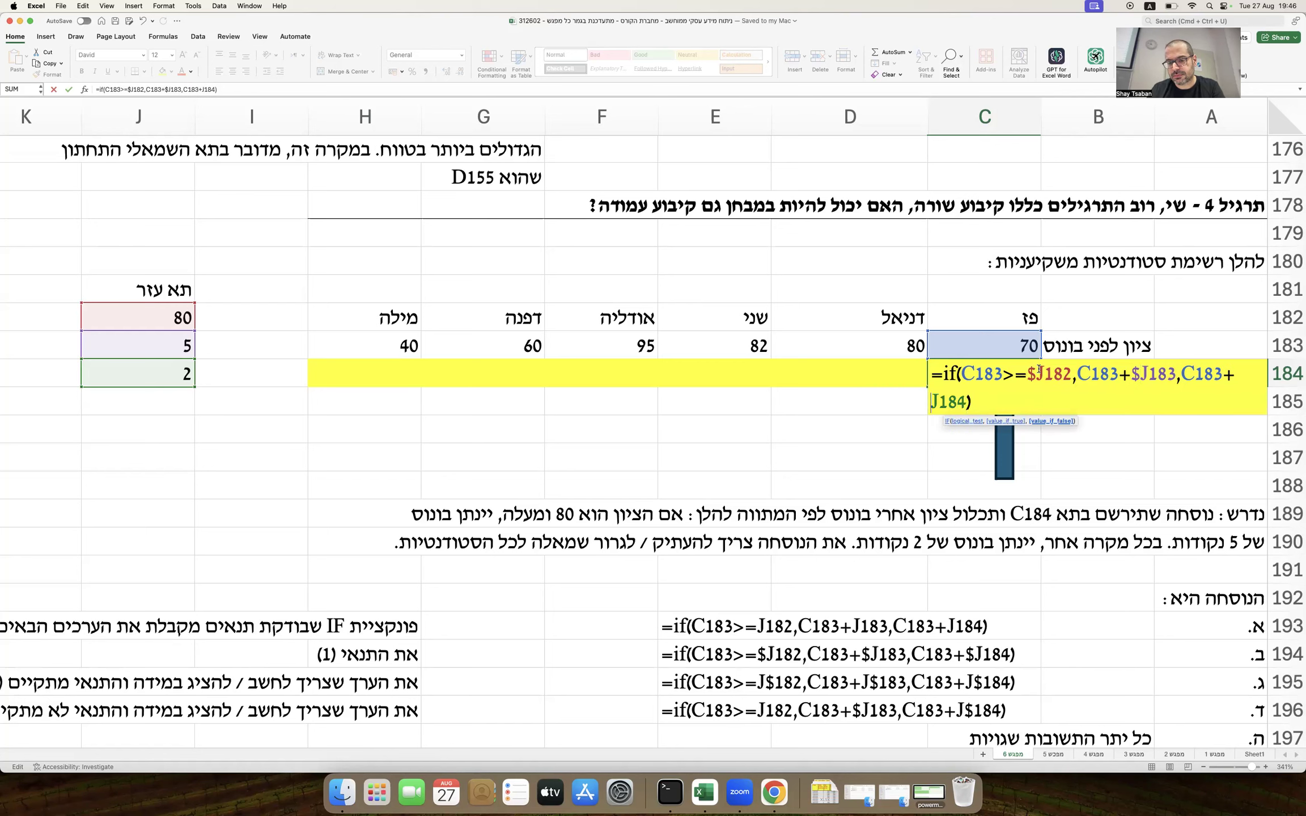
type("$")
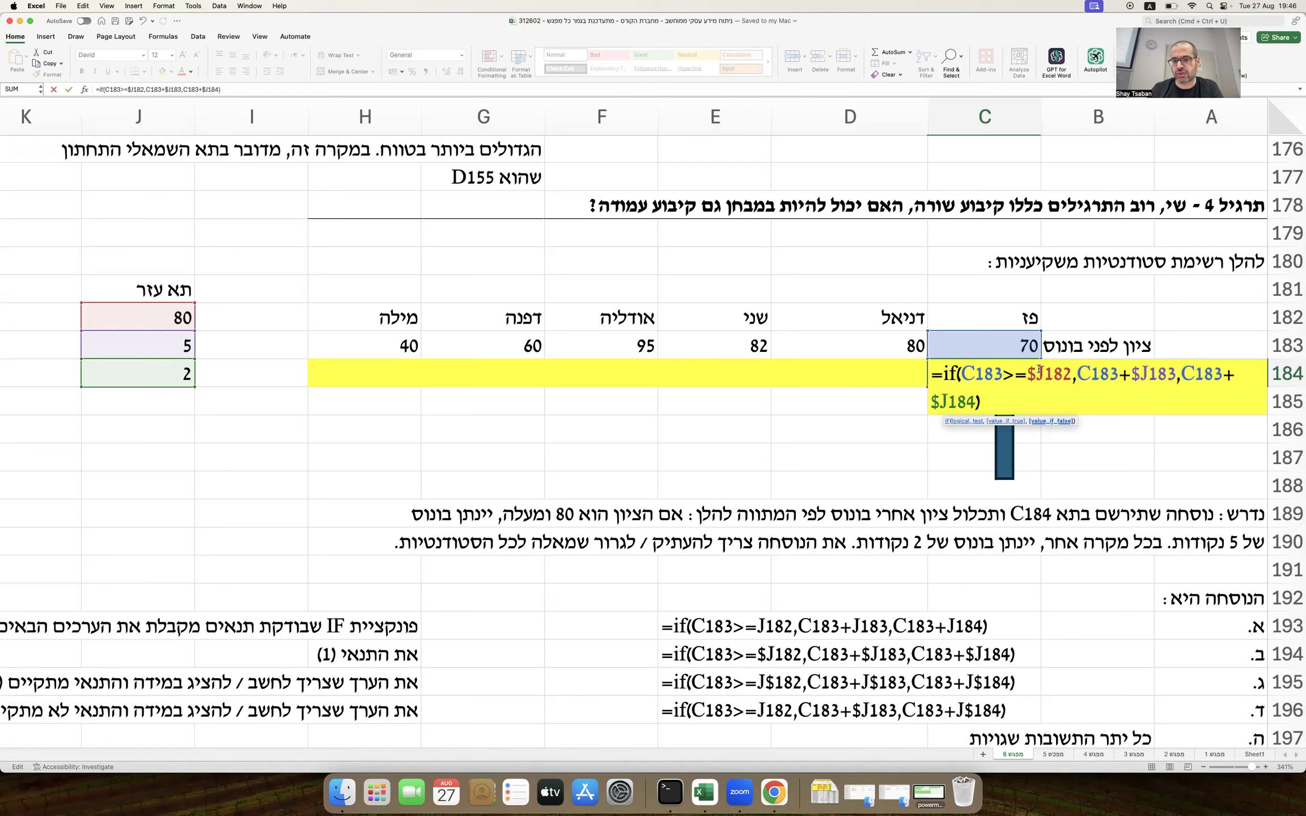
Step: Copy the bonus formula from C184 across to H184 and inspect the copied formulas in F184 and G184
key("Return")
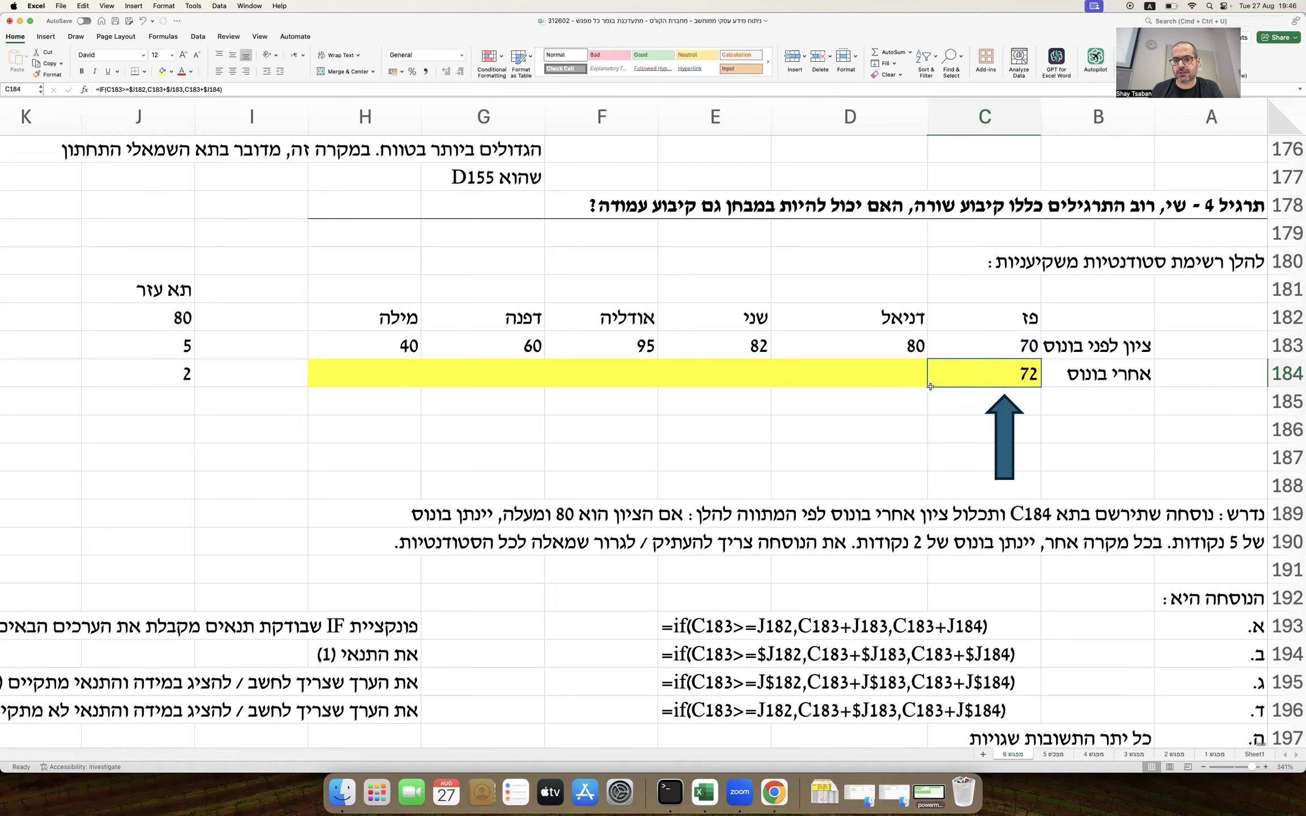
left_click_drag(928, 387, 320, 391)
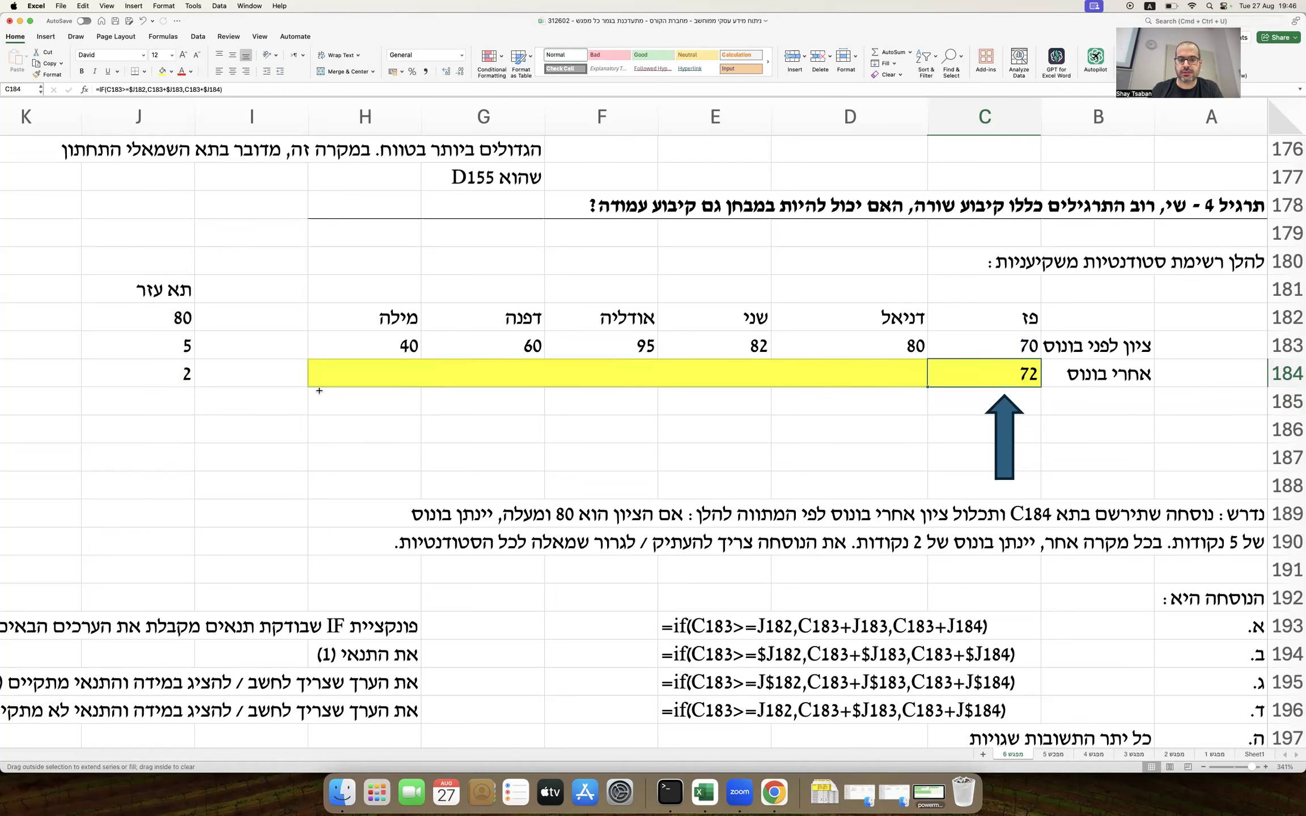
double_click(635, 375)
key("Return")
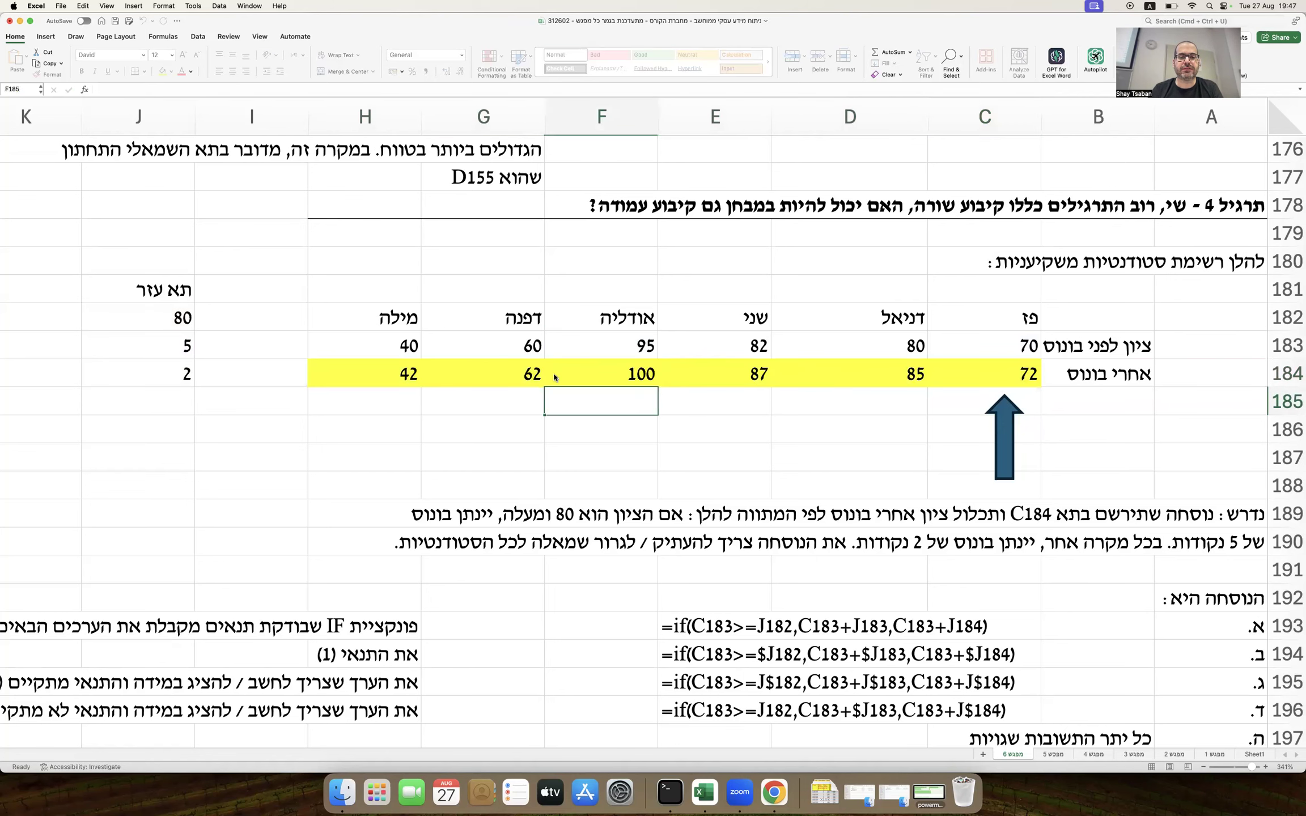
double_click(527, 374)
key("Return")
Step: Switch the three helper-cell references in the C184 formula from column locks to row locks: J$182, J$183 and J$184
double_click(1025, 366)
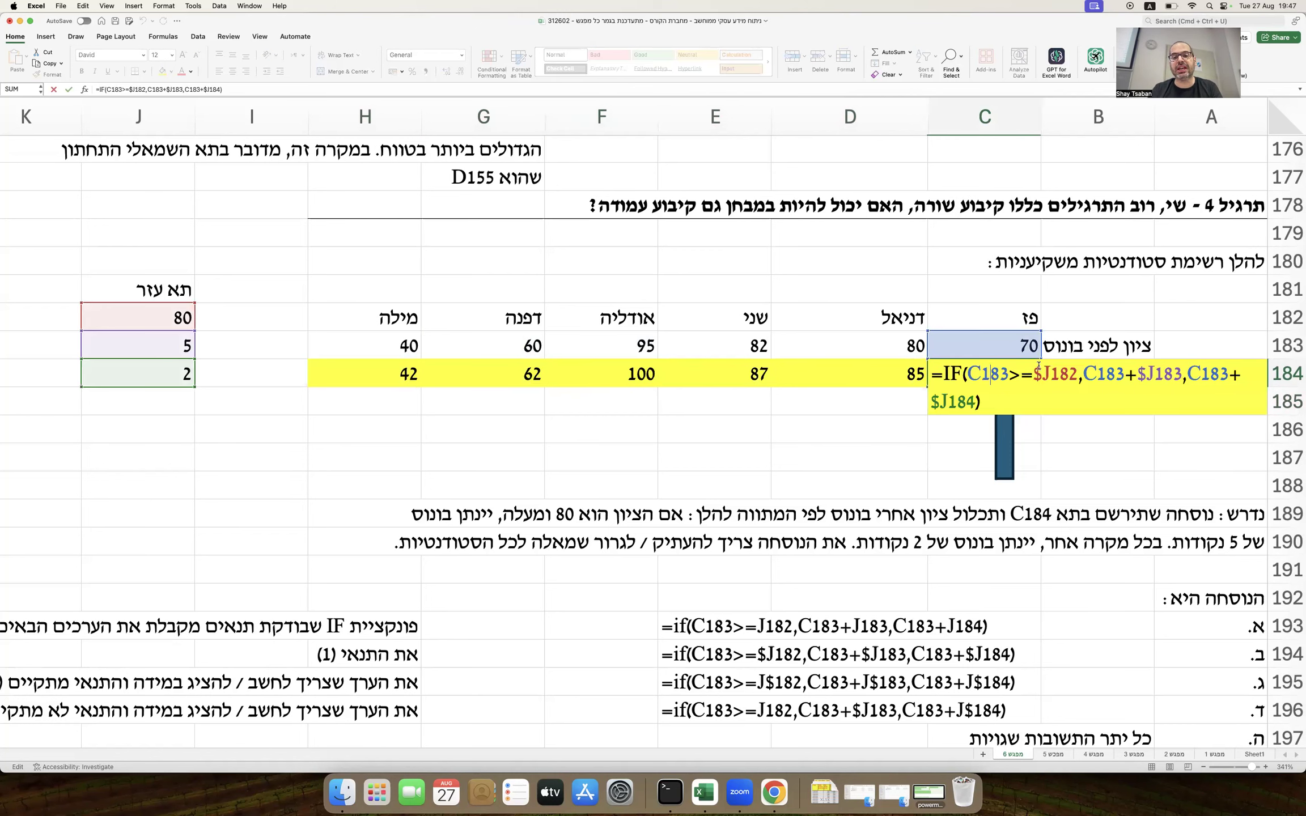
left_click(1041, 367)
key("BackSpace")
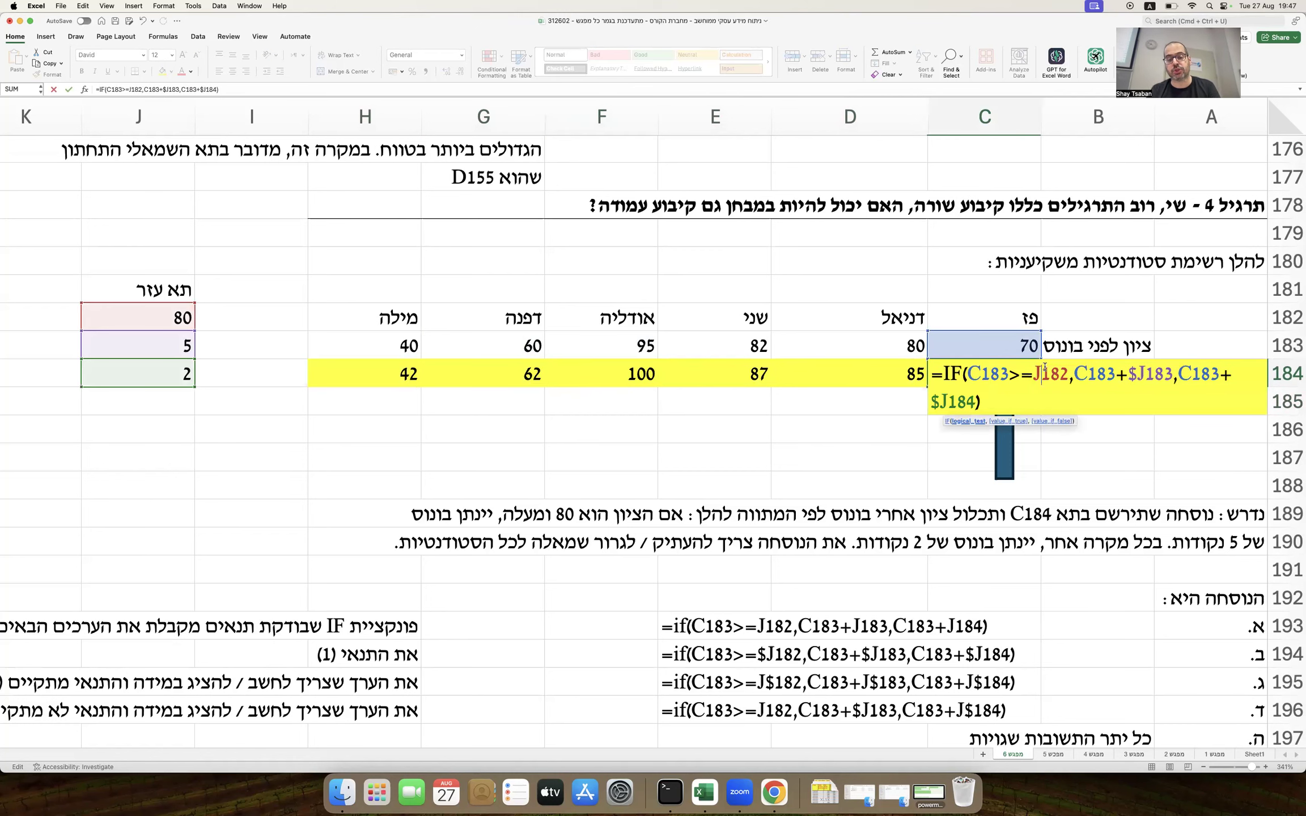
left_click(1045, 368)
type("$")
key("Right")
key("Right")
key("Right")
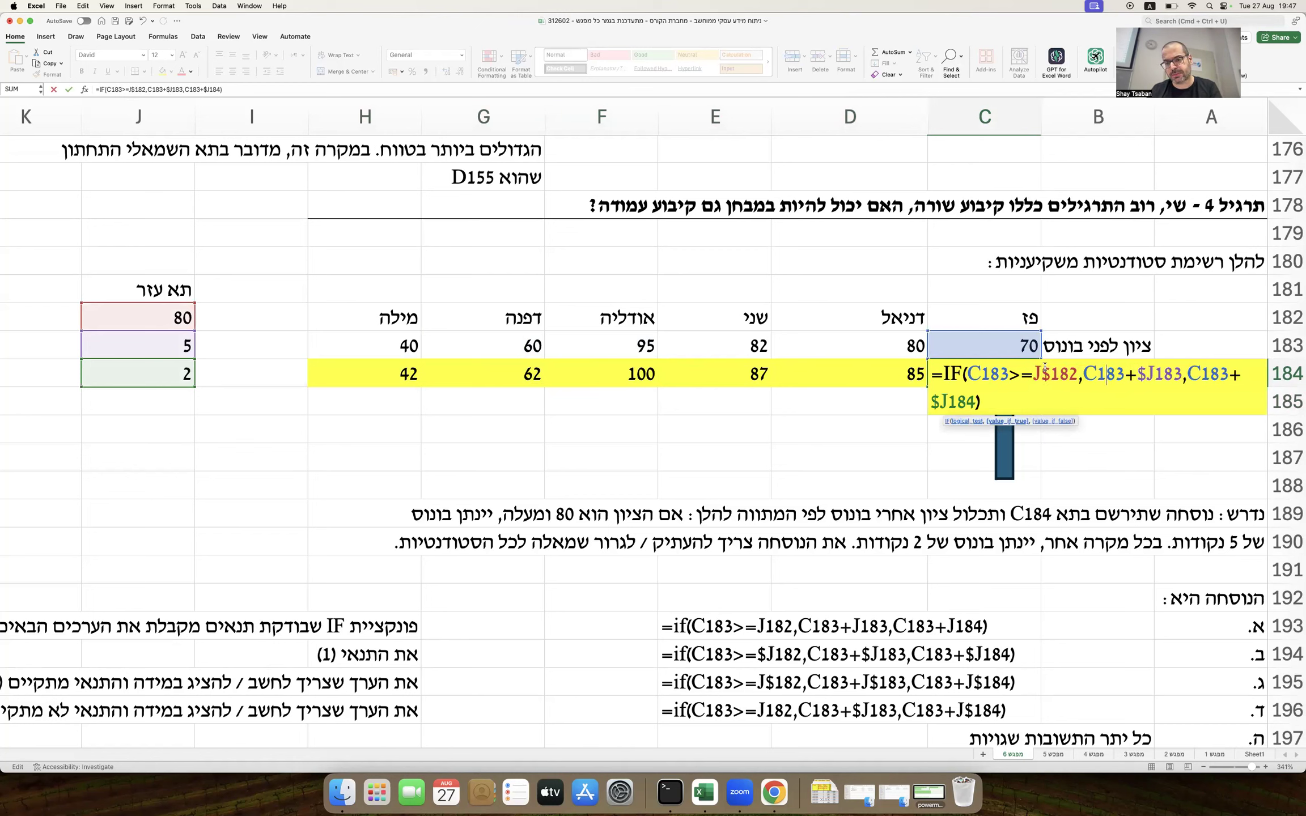
key("BackSpace")
key("Right")
type("$")
left_click(942, 398)
key("BackSpace")
key("Right")
type("$")
key("Return")
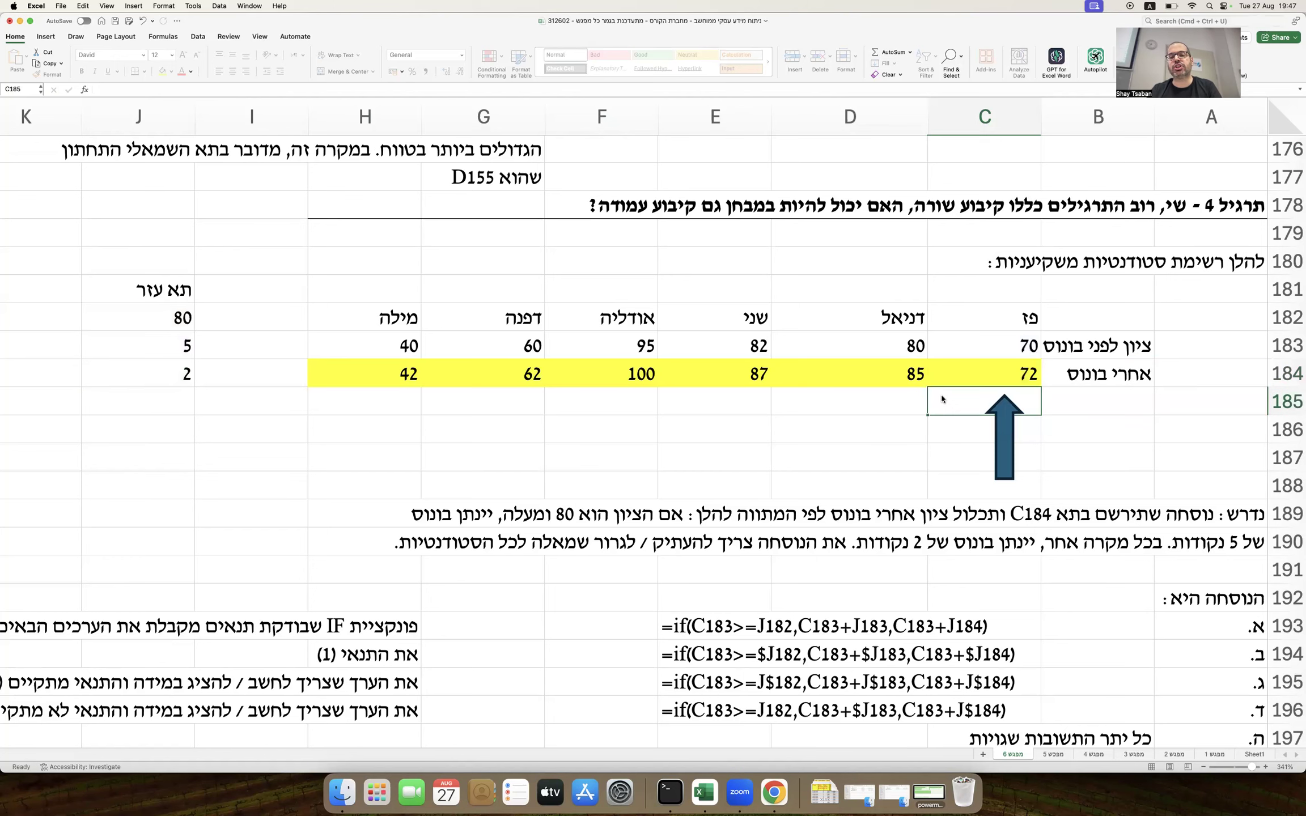
Step: Clear the copied bonus formulas in D184:H184 and review the row-locked C184 formula against helper cells J182:J184
left_click_drag(878, 382, 418, 379)
key("Delete")
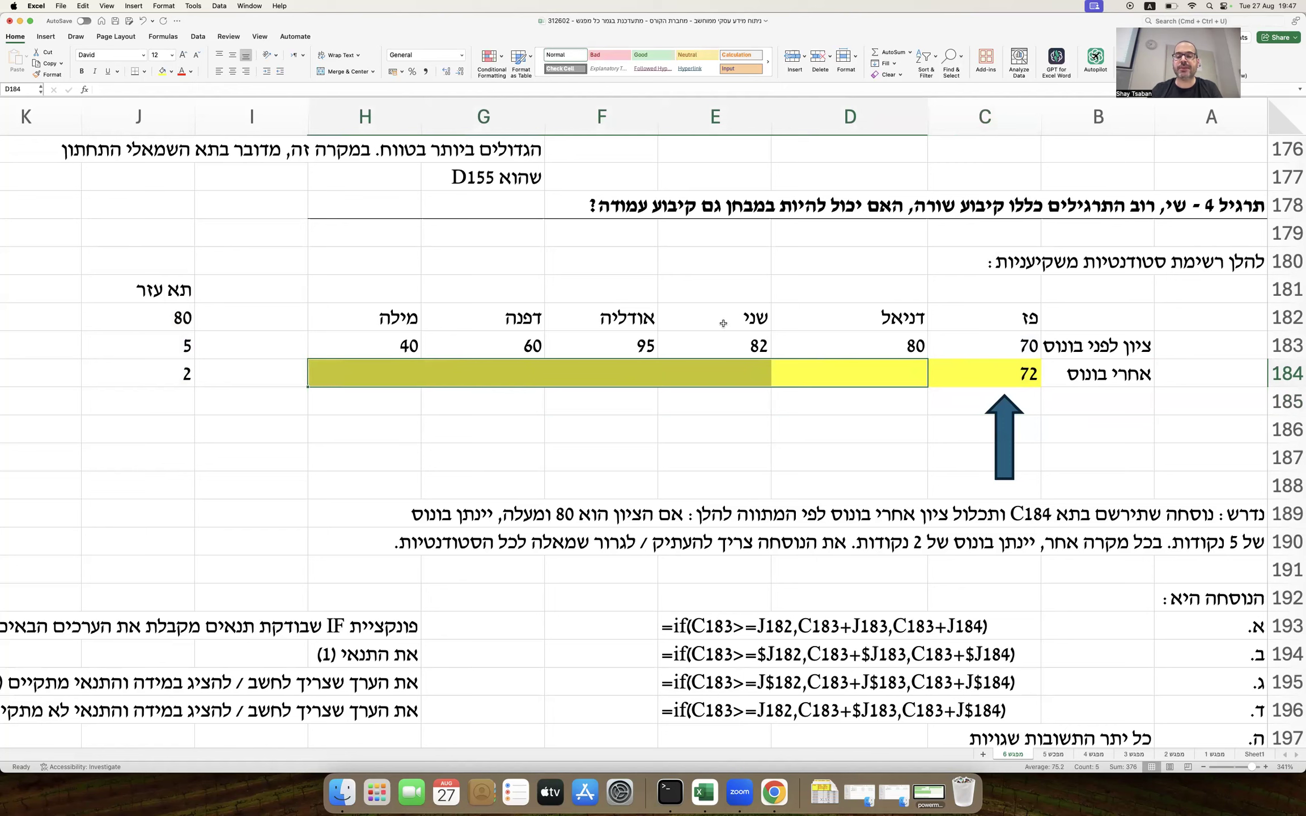
left_click(980, 384)
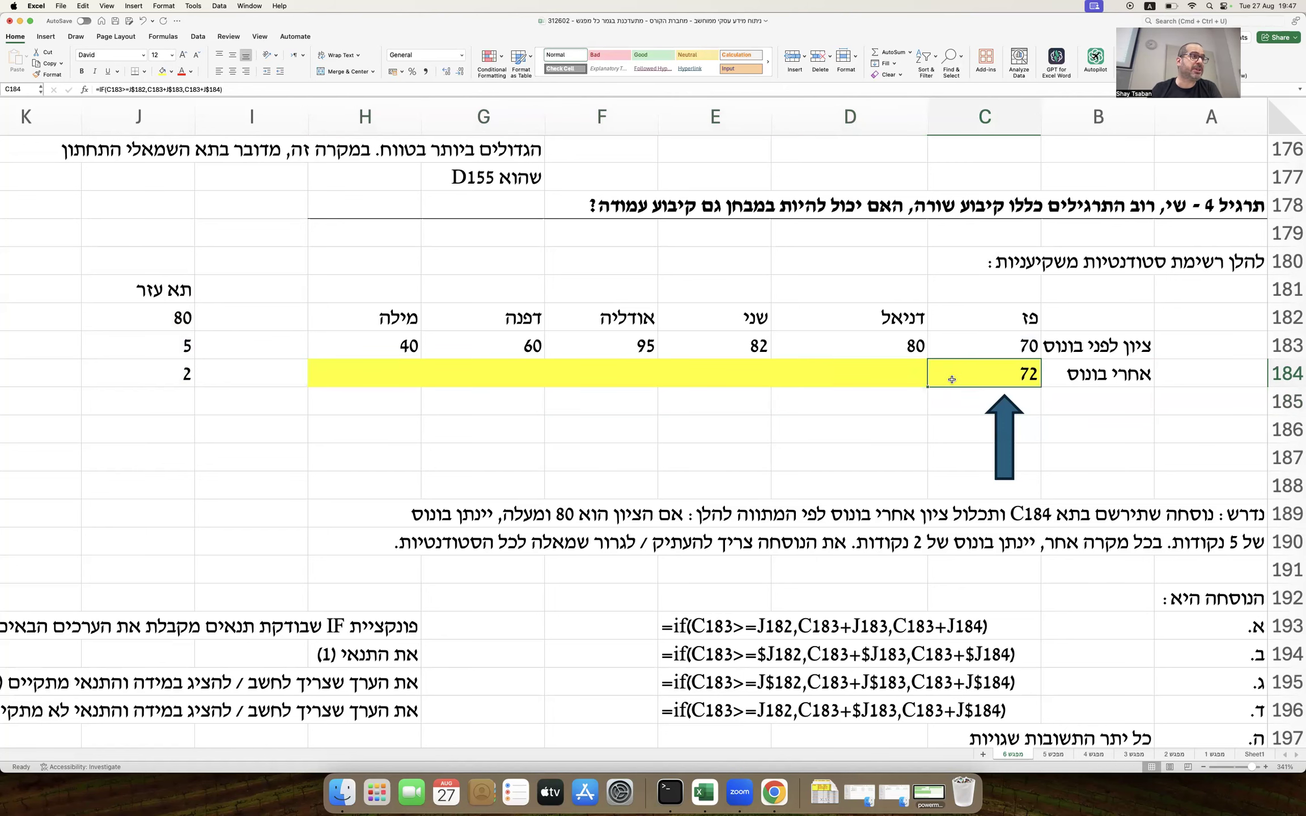
left_click(157, 318)
left_click_drag(160, 361, 161, 377)
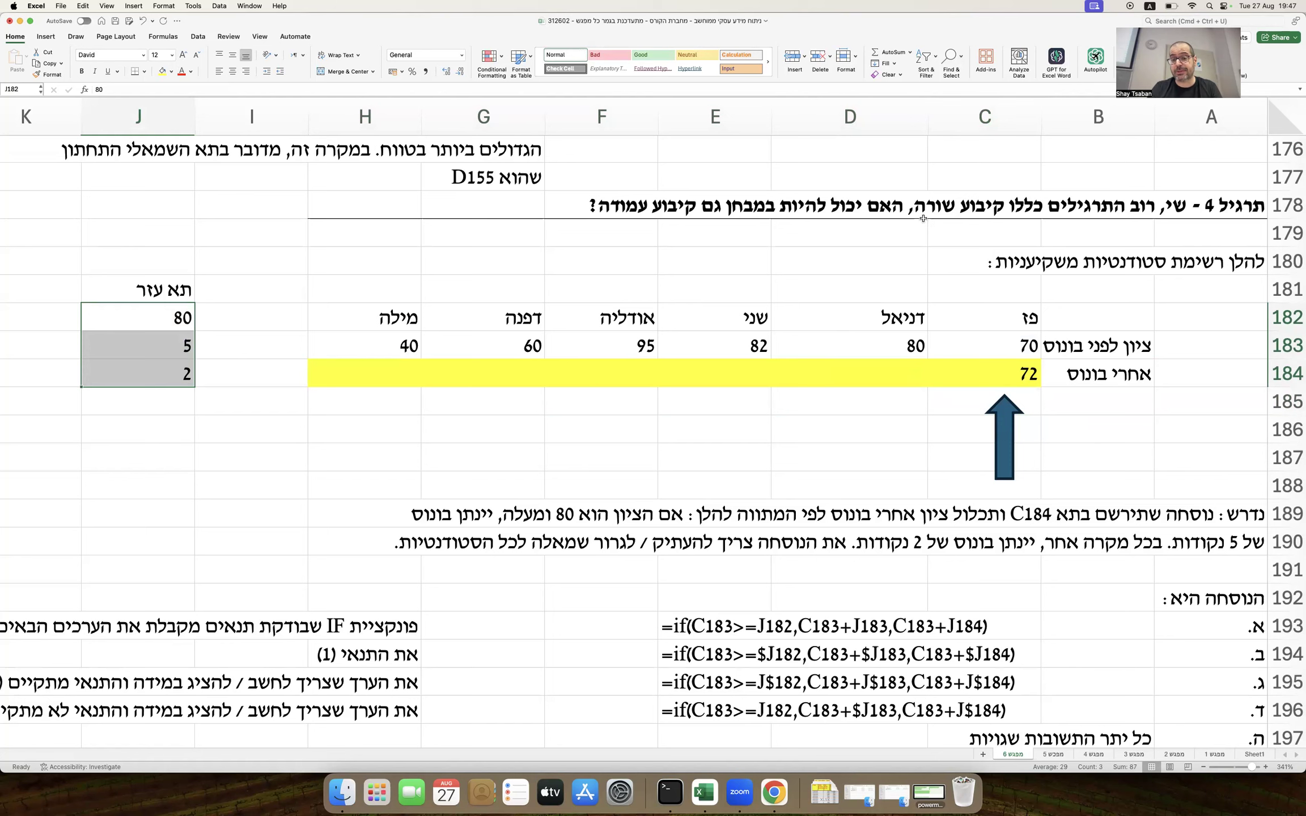
double_click(974, 380)
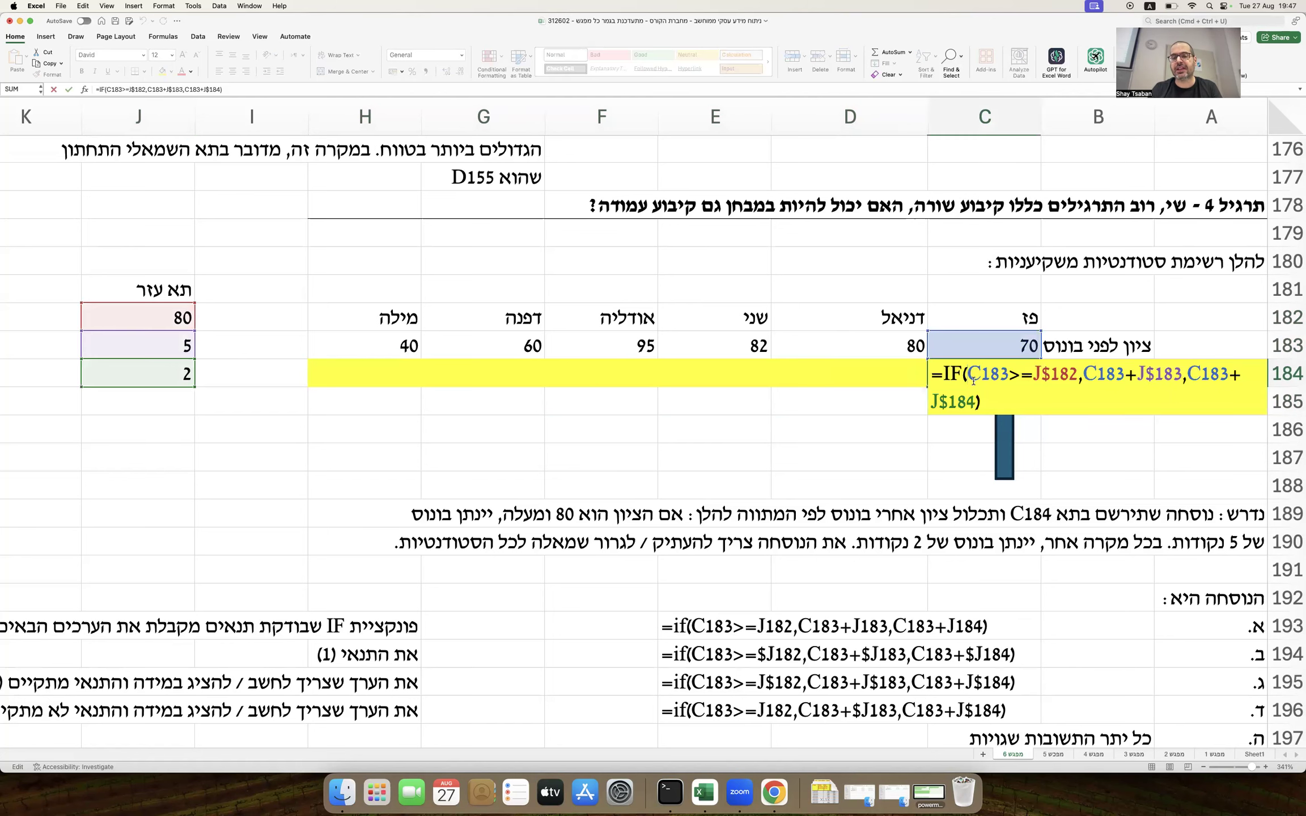
key("Escape")
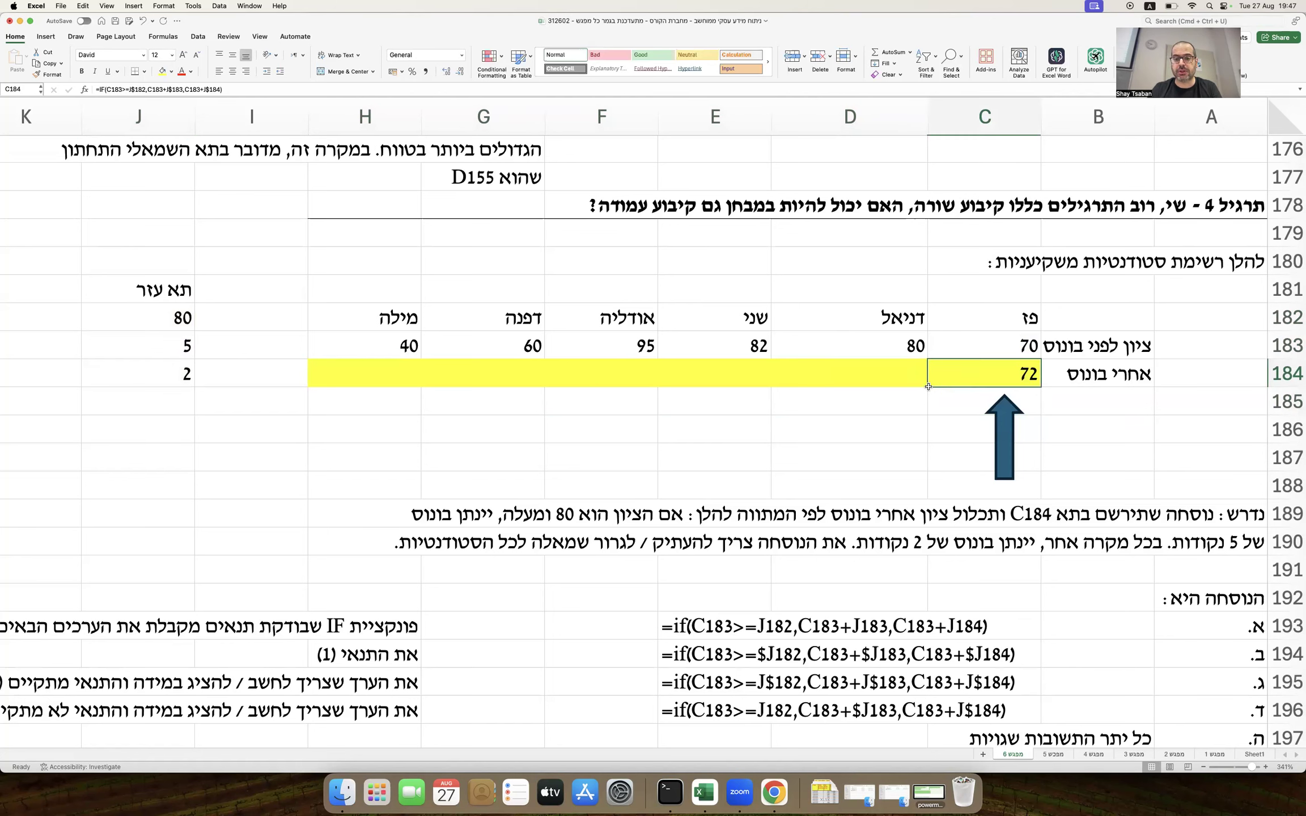
Step: Copy the row-locked C184 formula across to H184 and inspect which helper cells G184 and H184 refer to
left_click_drag(926, 385, 357, 379)
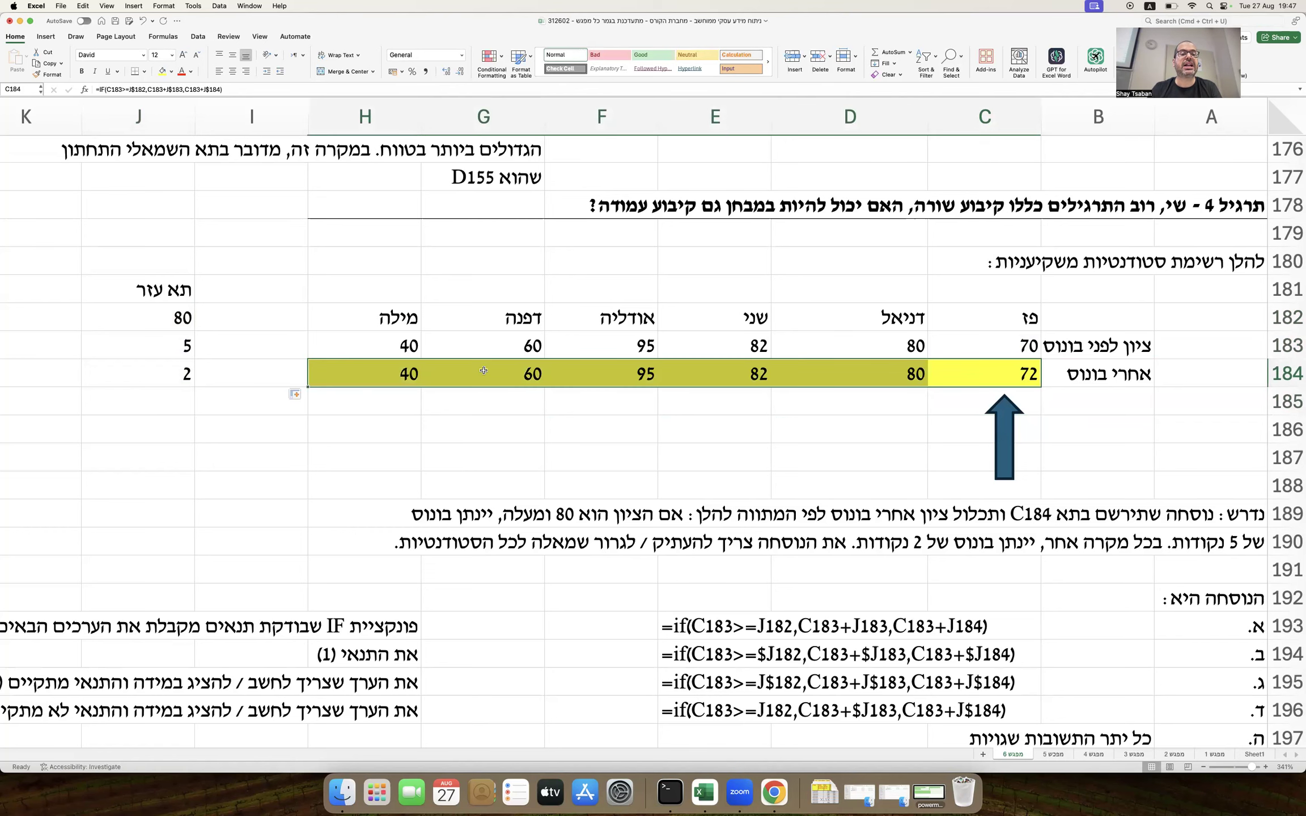
double_click(483, 371)
scroll(580, 288, "left", 10)
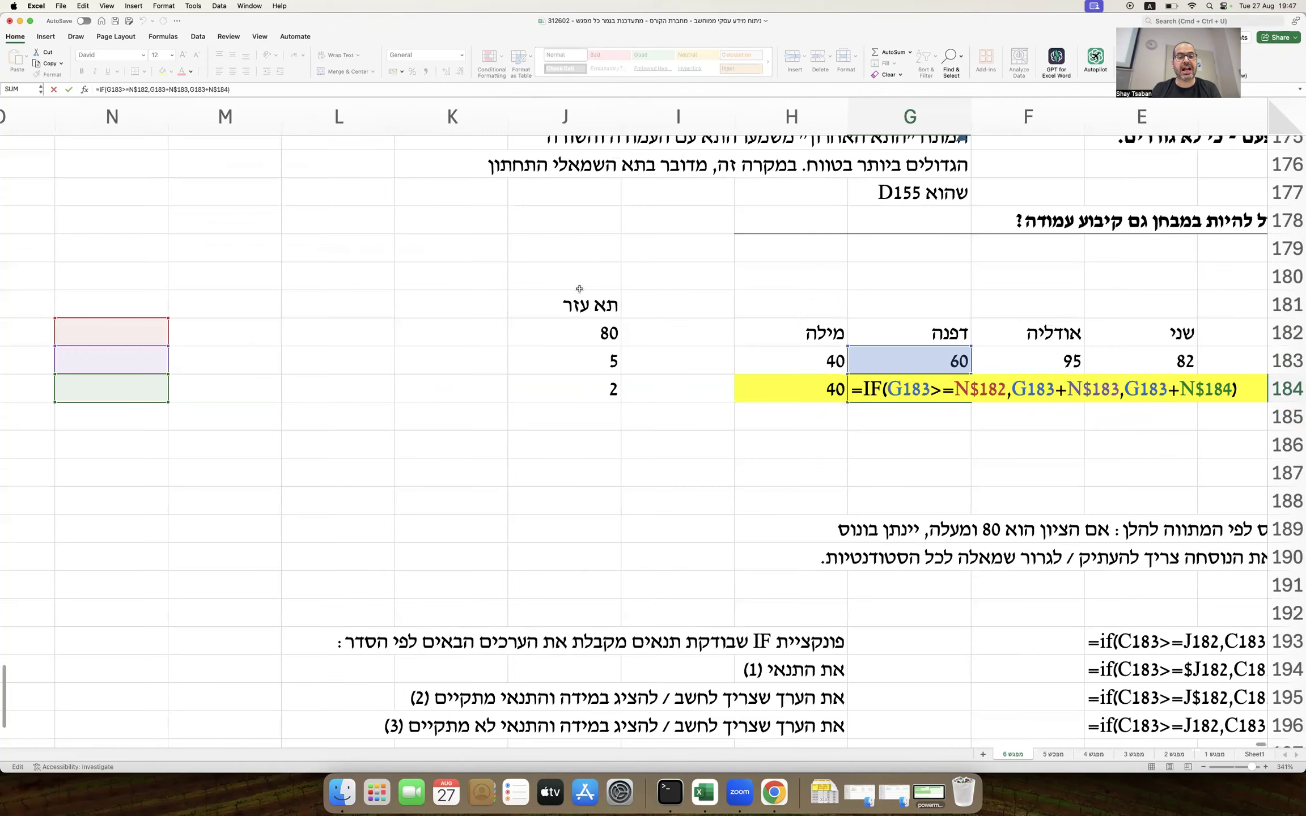
scroll(579, 288, "left", 2)
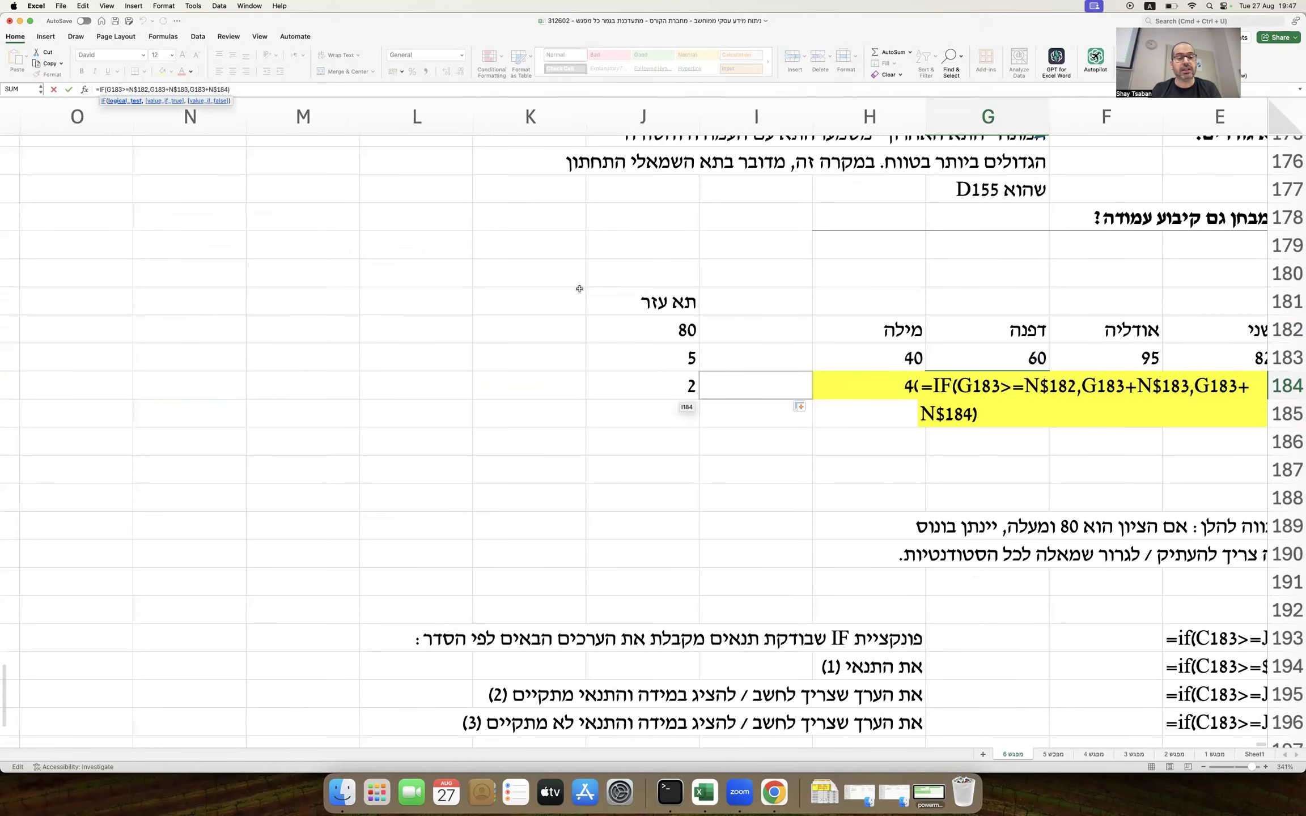
key("Escape")
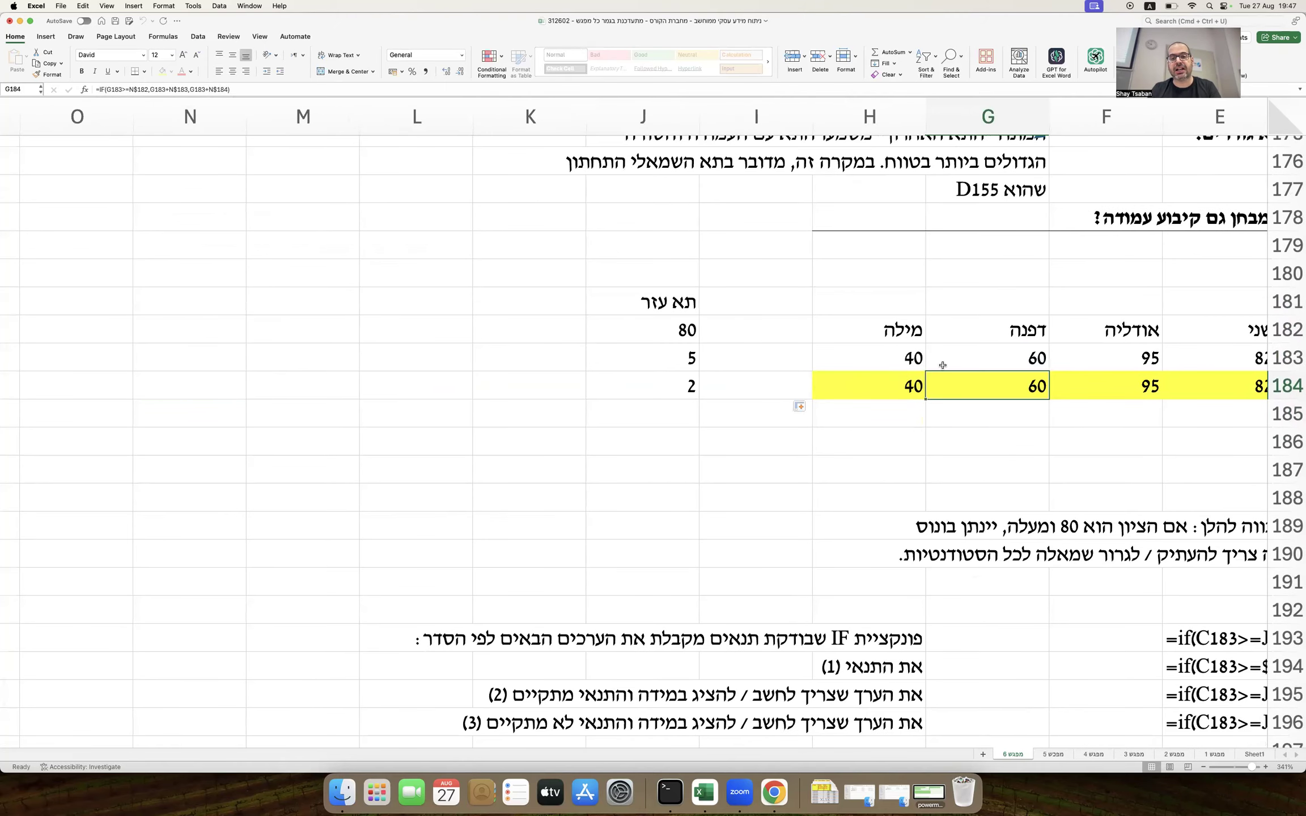
double_click(896, 387)
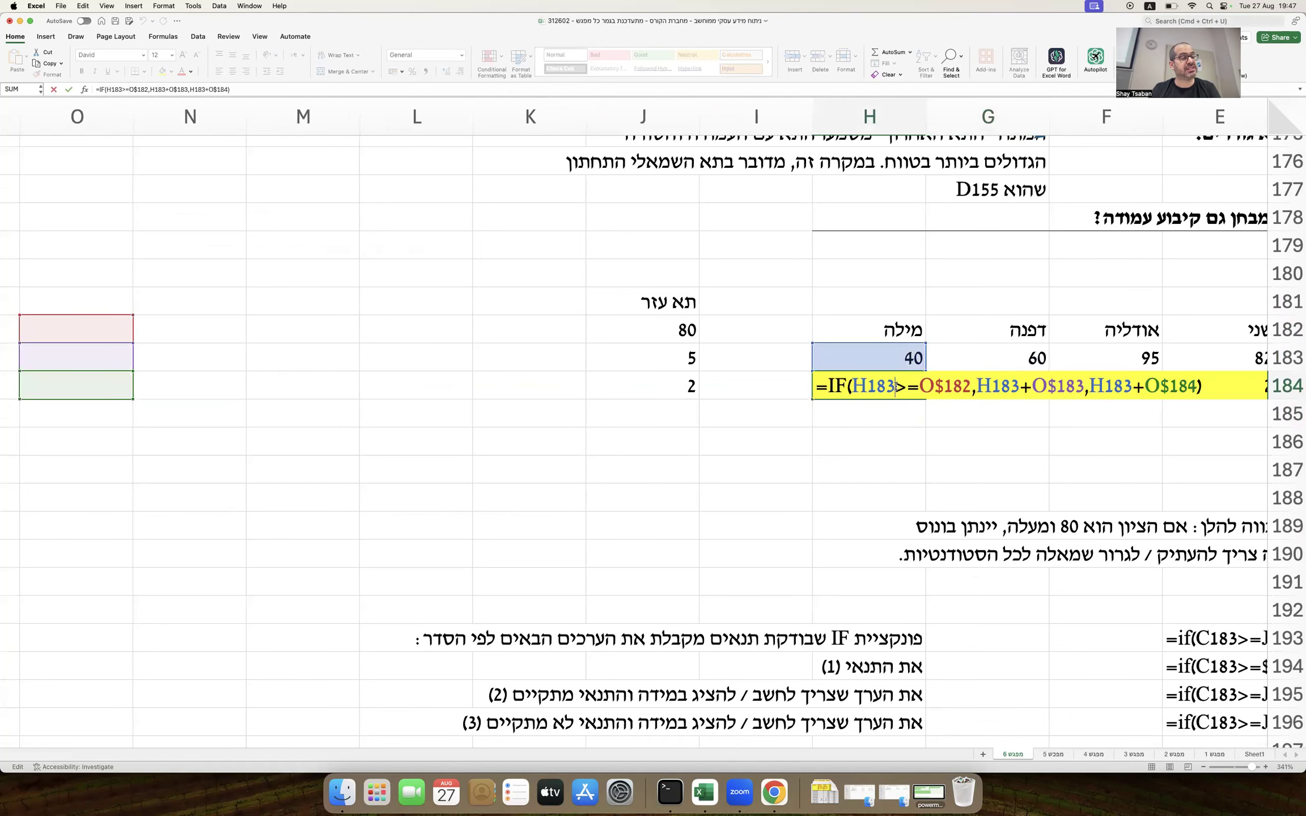
key("Escape")
scroll(964, 391, "right", 5)
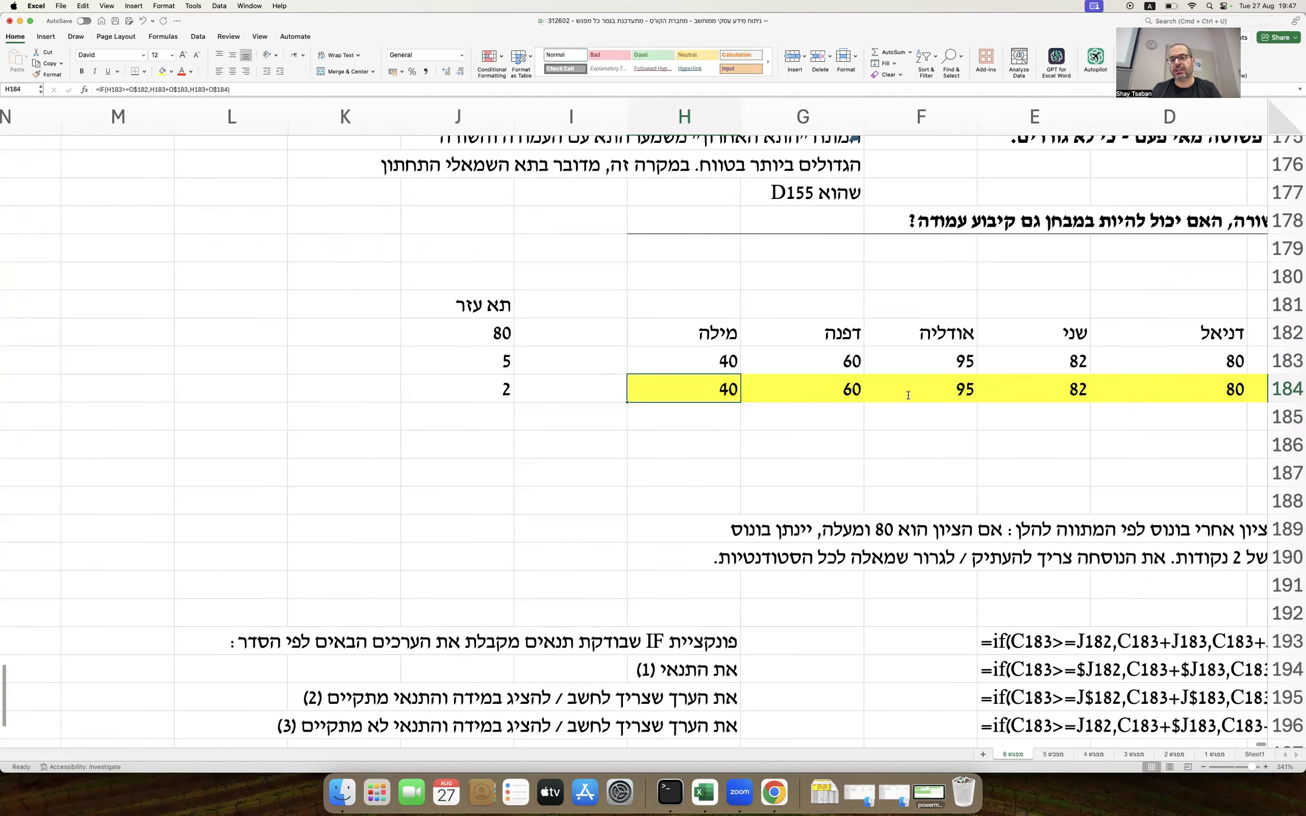
Step: Restore the column locks on the helper-cell references in the C184 formula, making them $J182, $J183 and $J184
left_click(1046, 386)
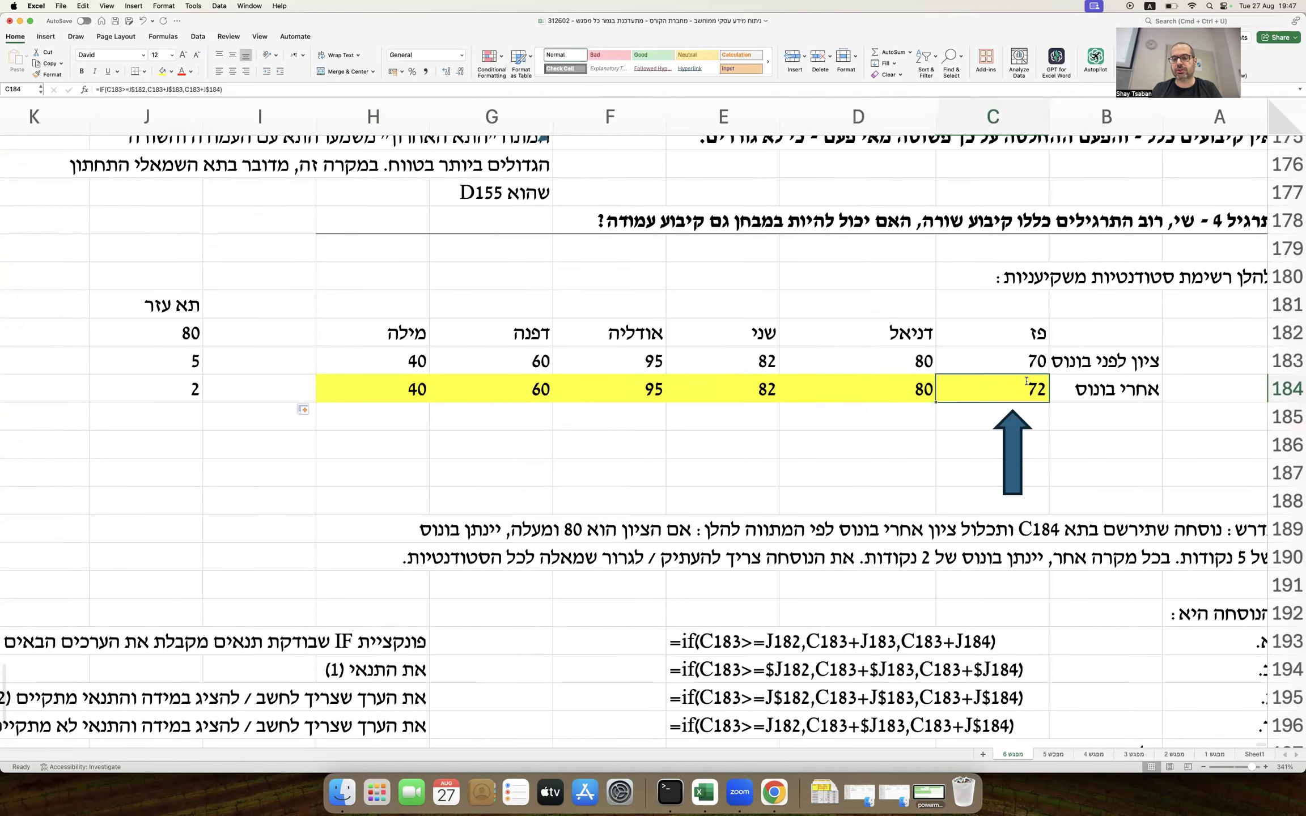
double_click(1046, 389)
left_click(1046, 389)
key("BackSpace")
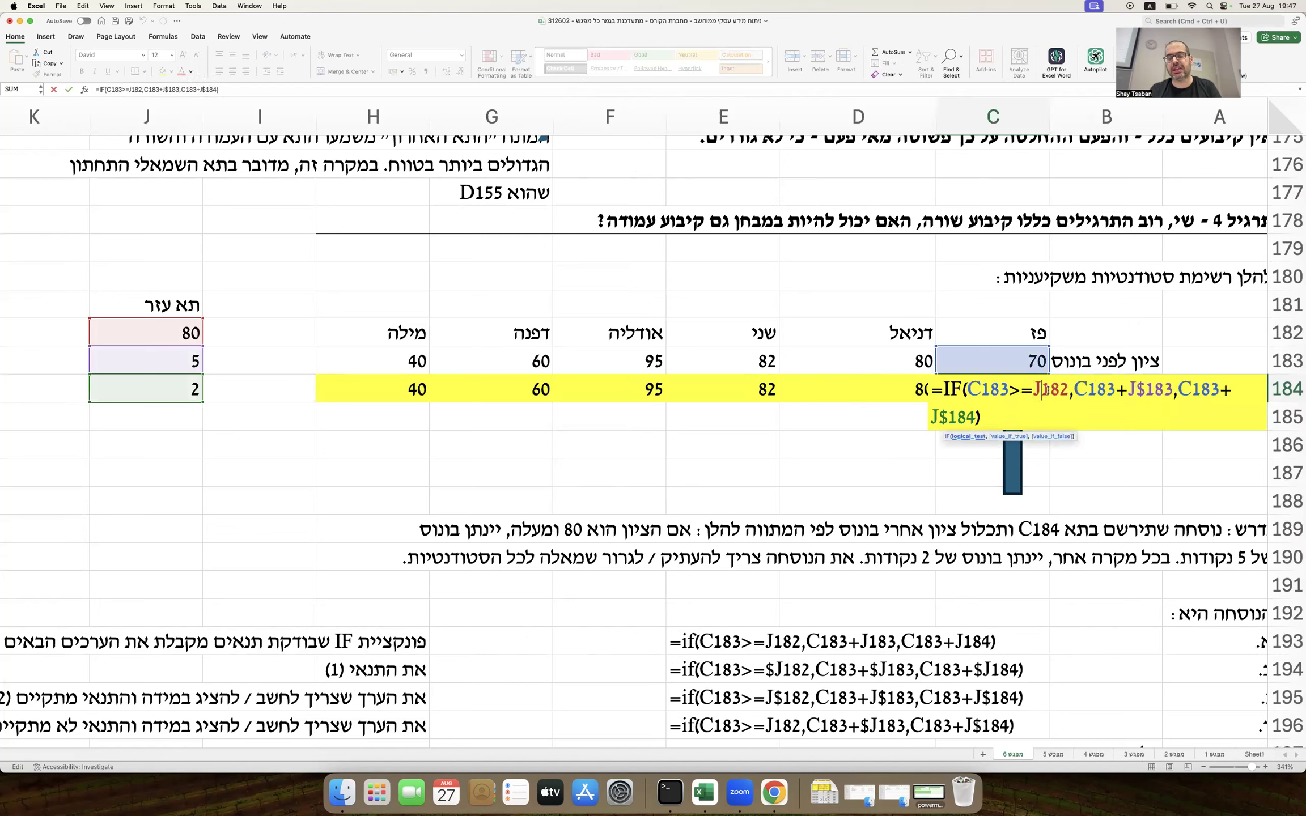
key("Left")
type("$")
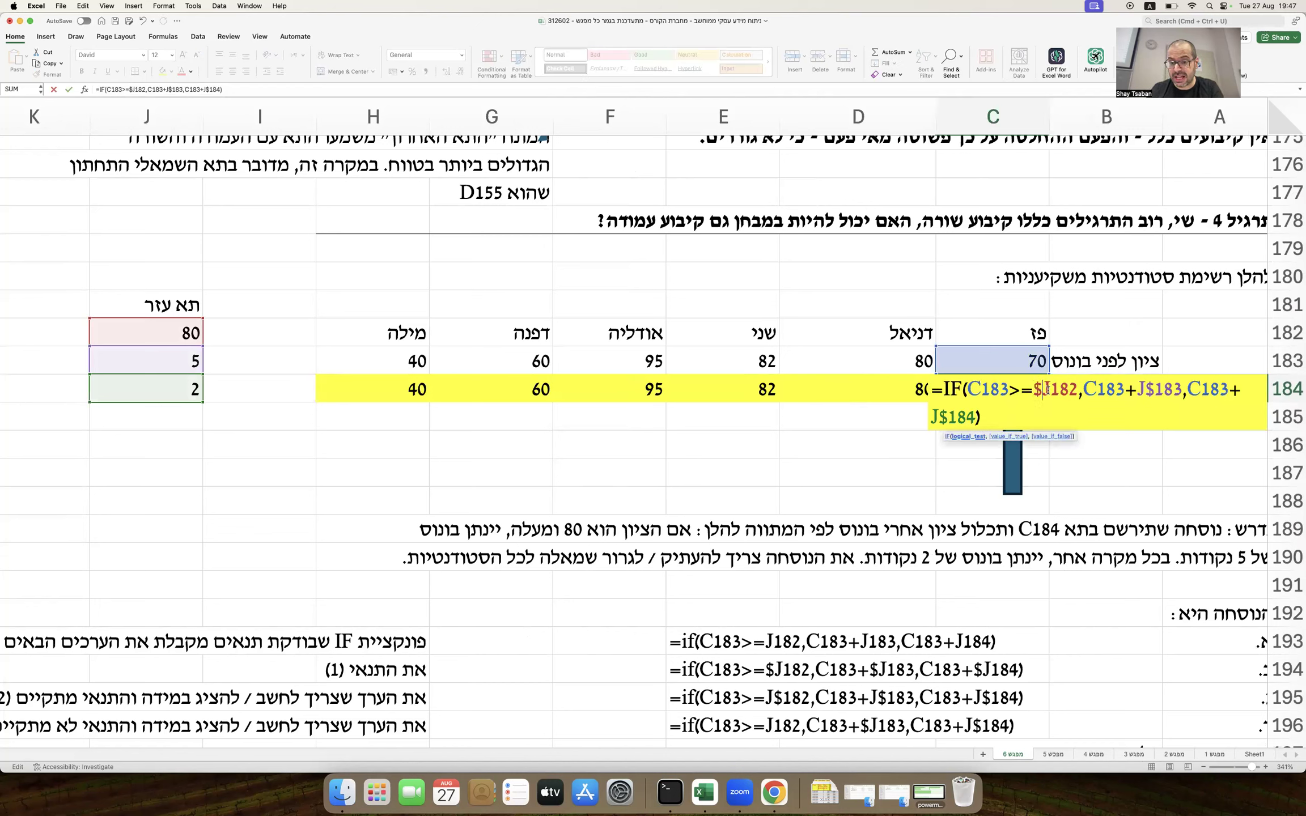
key("Right")
key("Right")
key("Right")
key("Right")
key("Right")
key("Right")
key("Right")
key("Right")
key("Right")
key("BackSpace")
key("Left")
type("$")
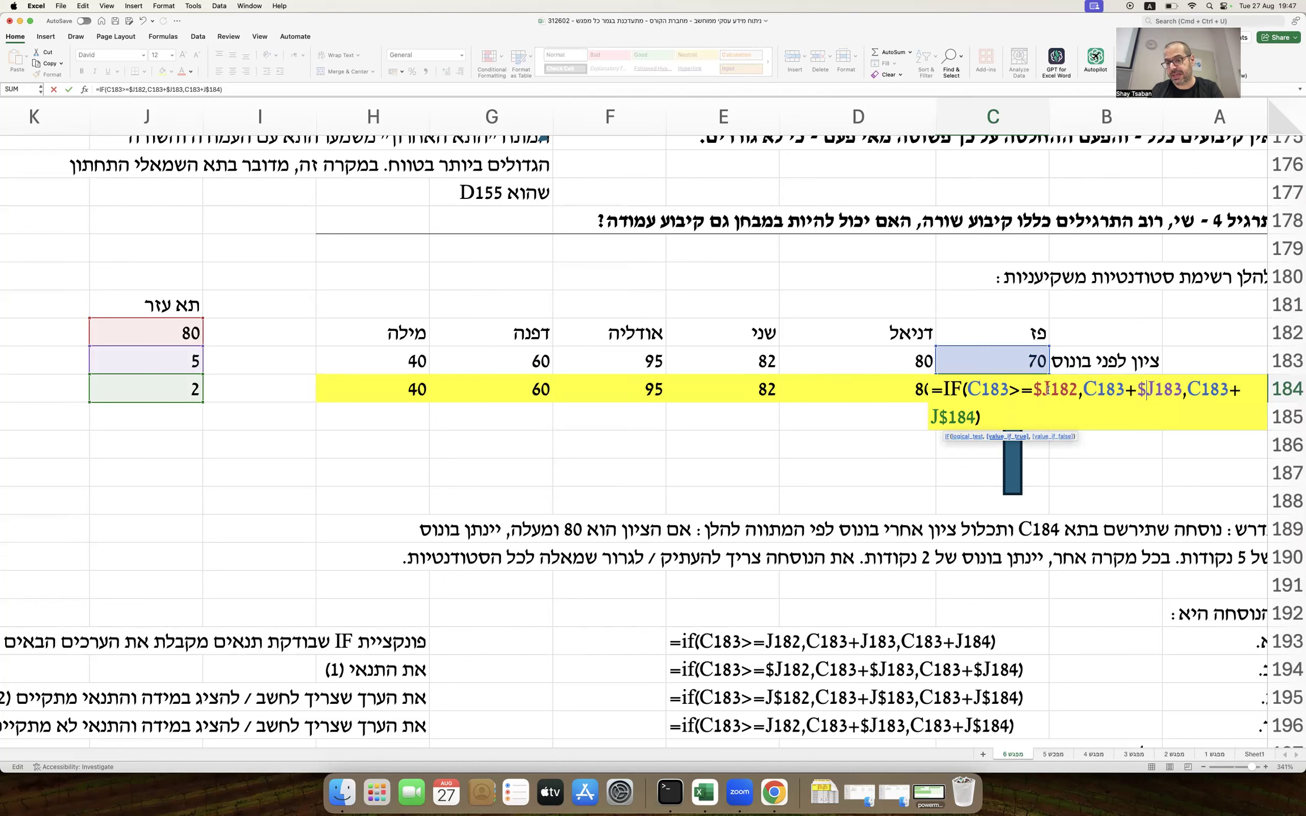
left_click(945, 415)
key("BackSpace")
key("Left")
type("$")
key("Return")
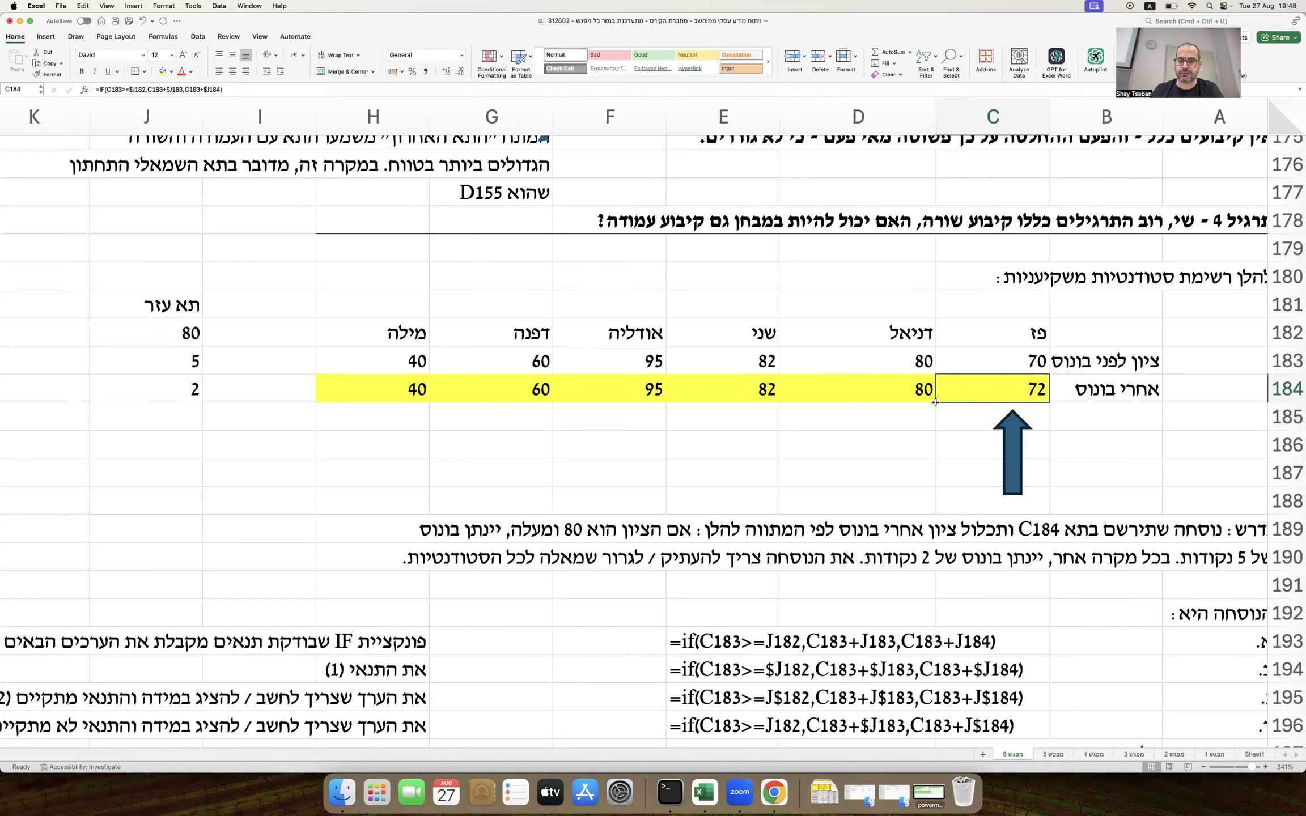
Step: Copy the column-locked C184 formula across all remaining students to H184
left_click_drag(934, 401, 970, 377)
left_click_drag(936, 401, 352, 400)
left_click(714, 474)
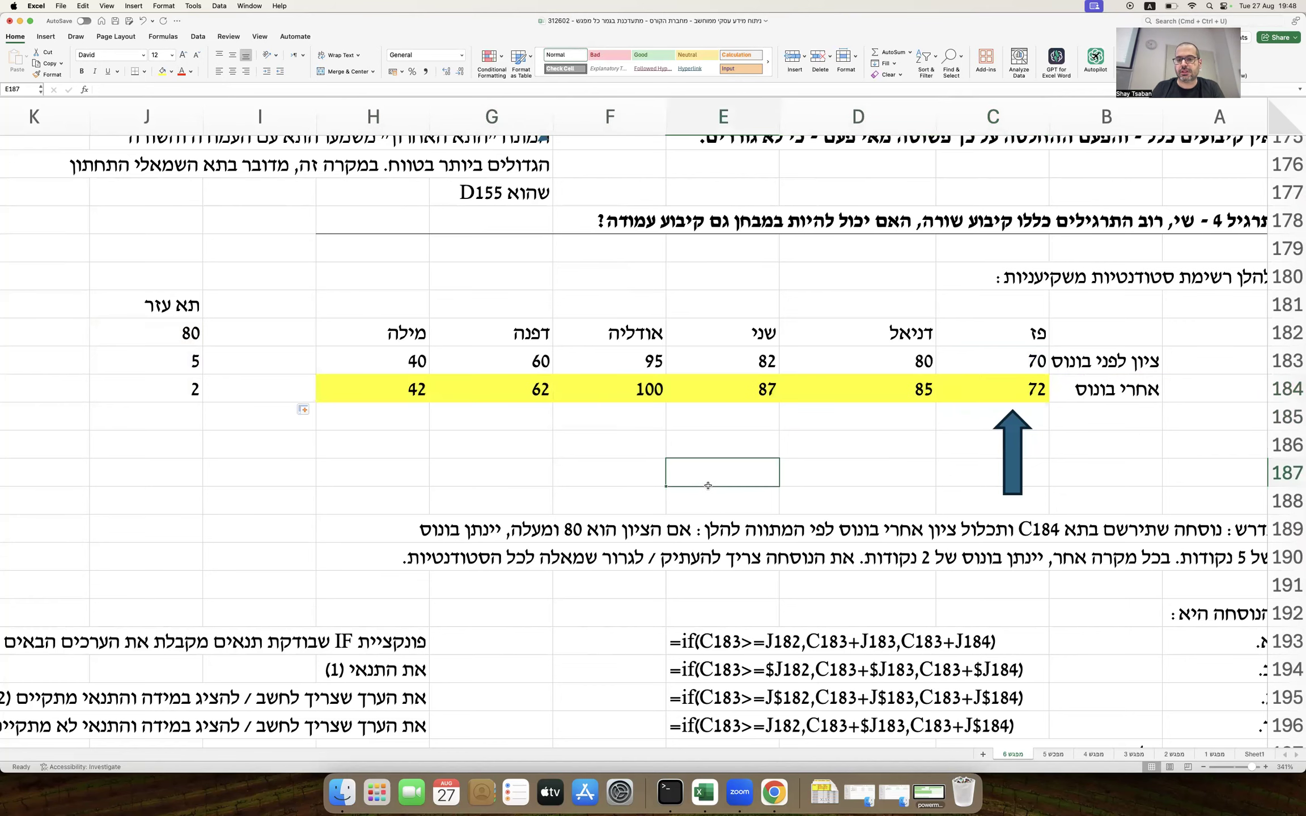
Step: Copy the formula of answer option ב from E194 into E200 below the options
scroll(708, 486, "down", 3)
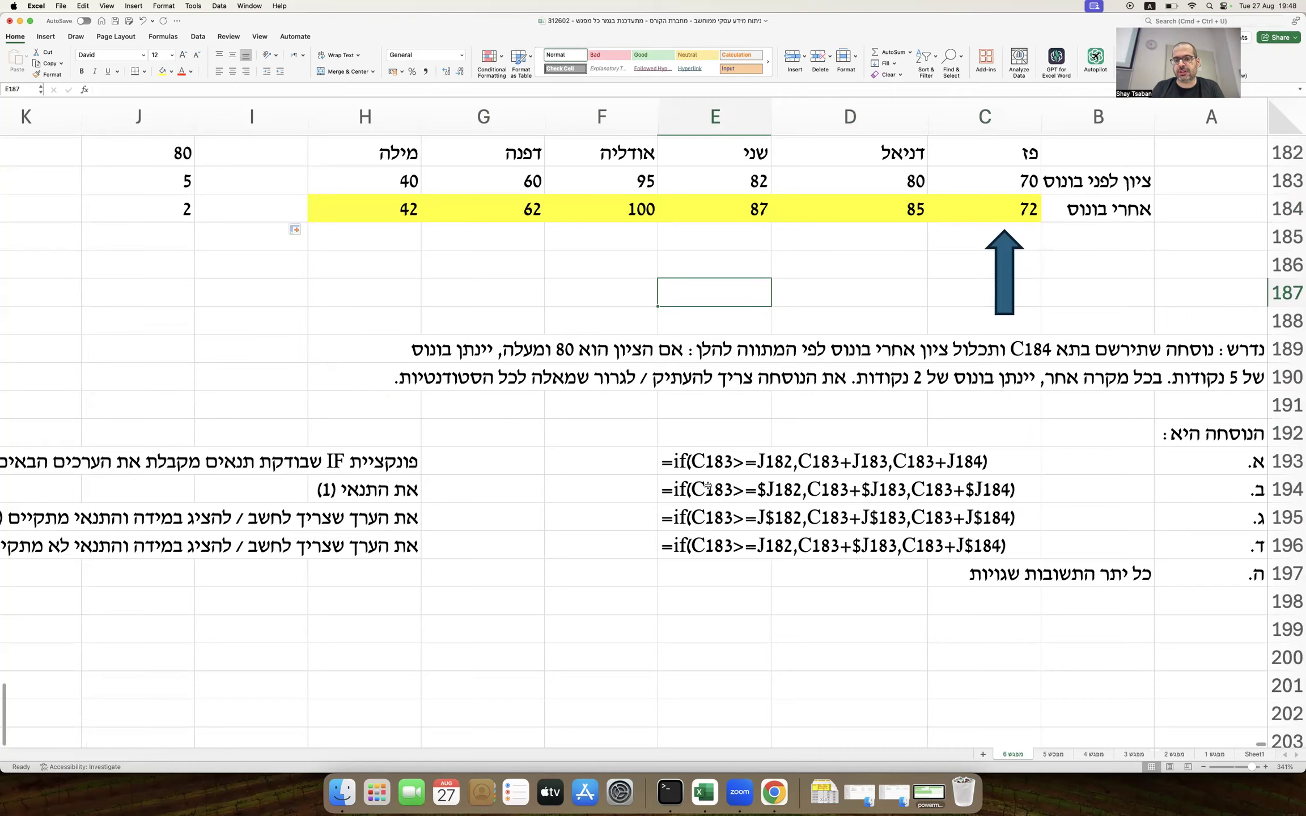
scroll(707, 486, "up", 1)
left_click(721, 500)
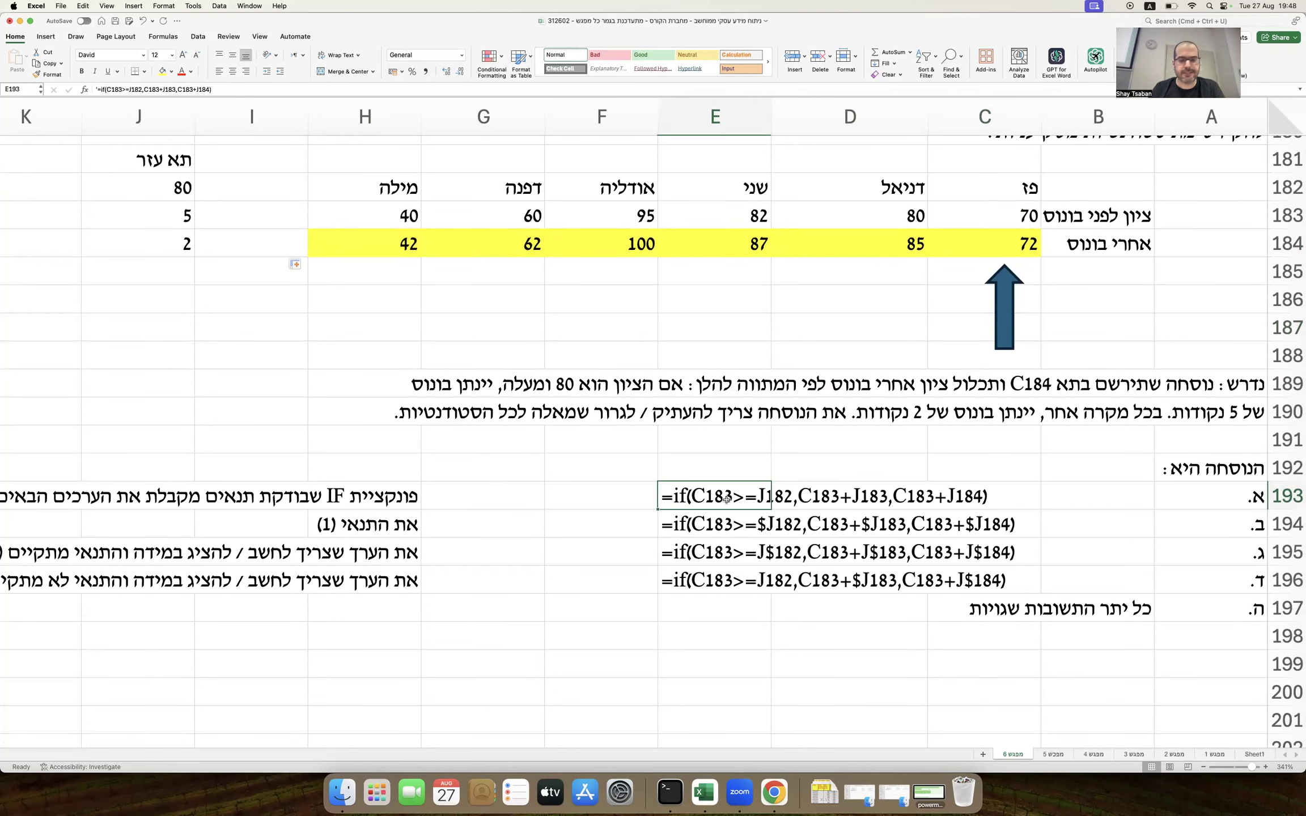
left_click(713, 528)
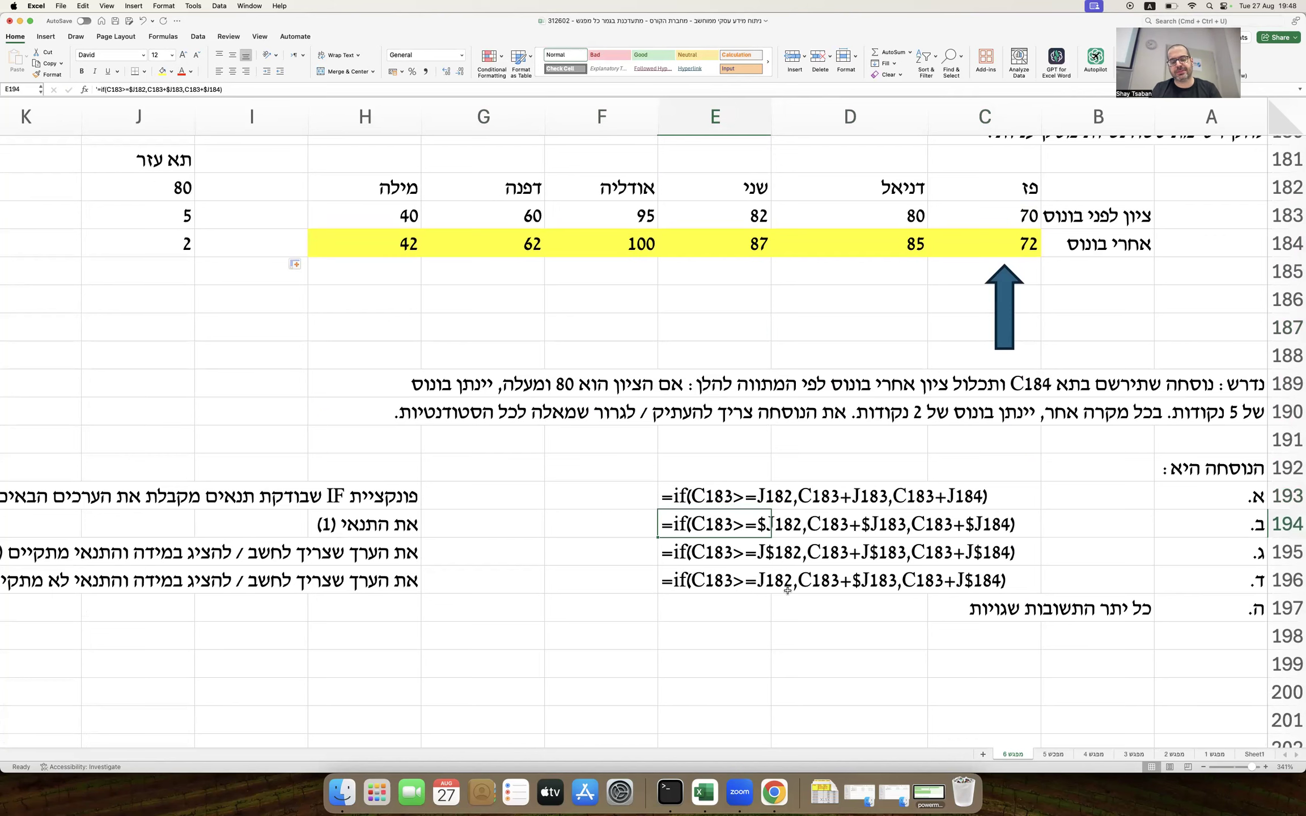
key("super+c")
scroll(787, 591, "down", 4)
left_click(721, 580)
key("super+v")
Step: Enter the Hebrew answer line "התשובה : ב." in A199
left_click(1221, 553)
scroll(1222, 552, "down", 2)
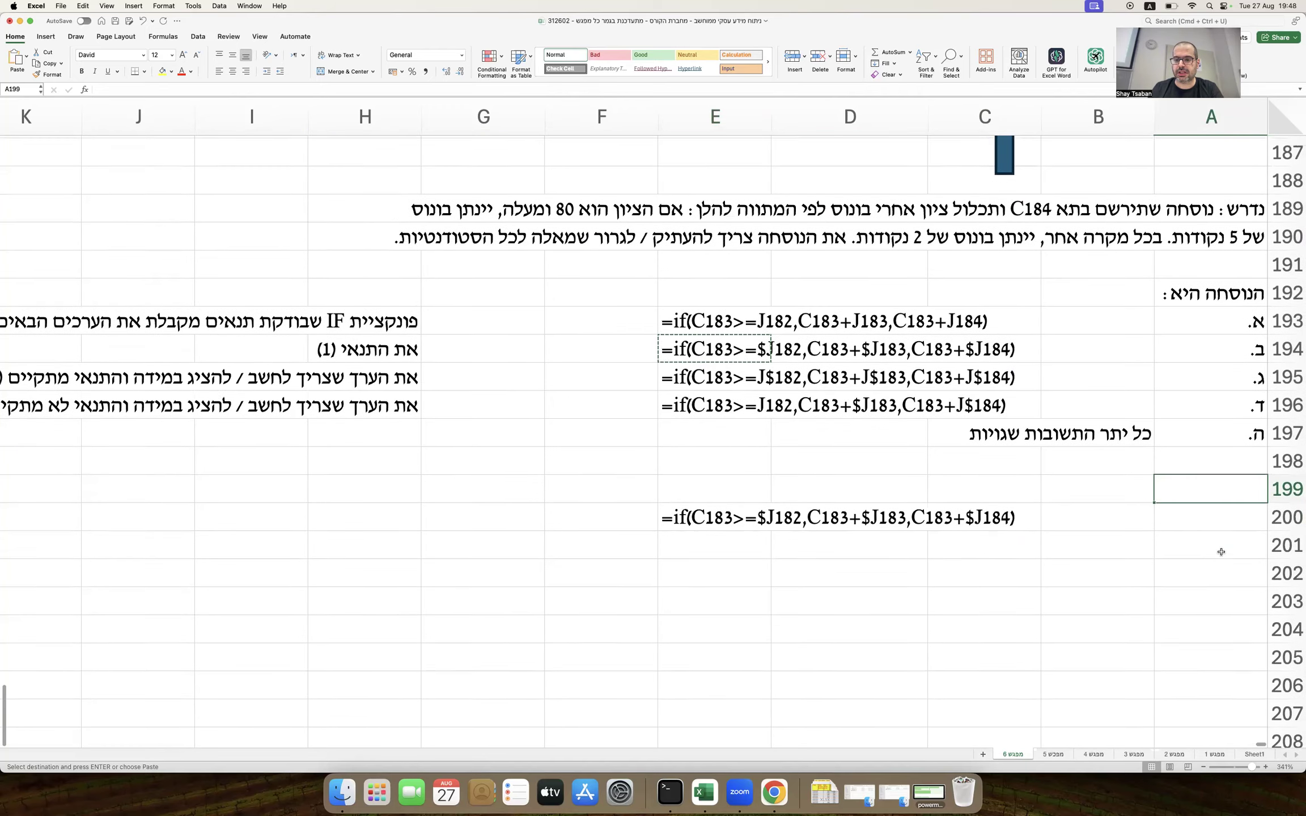
type("v")
key("BackSpace")
type("v,a")
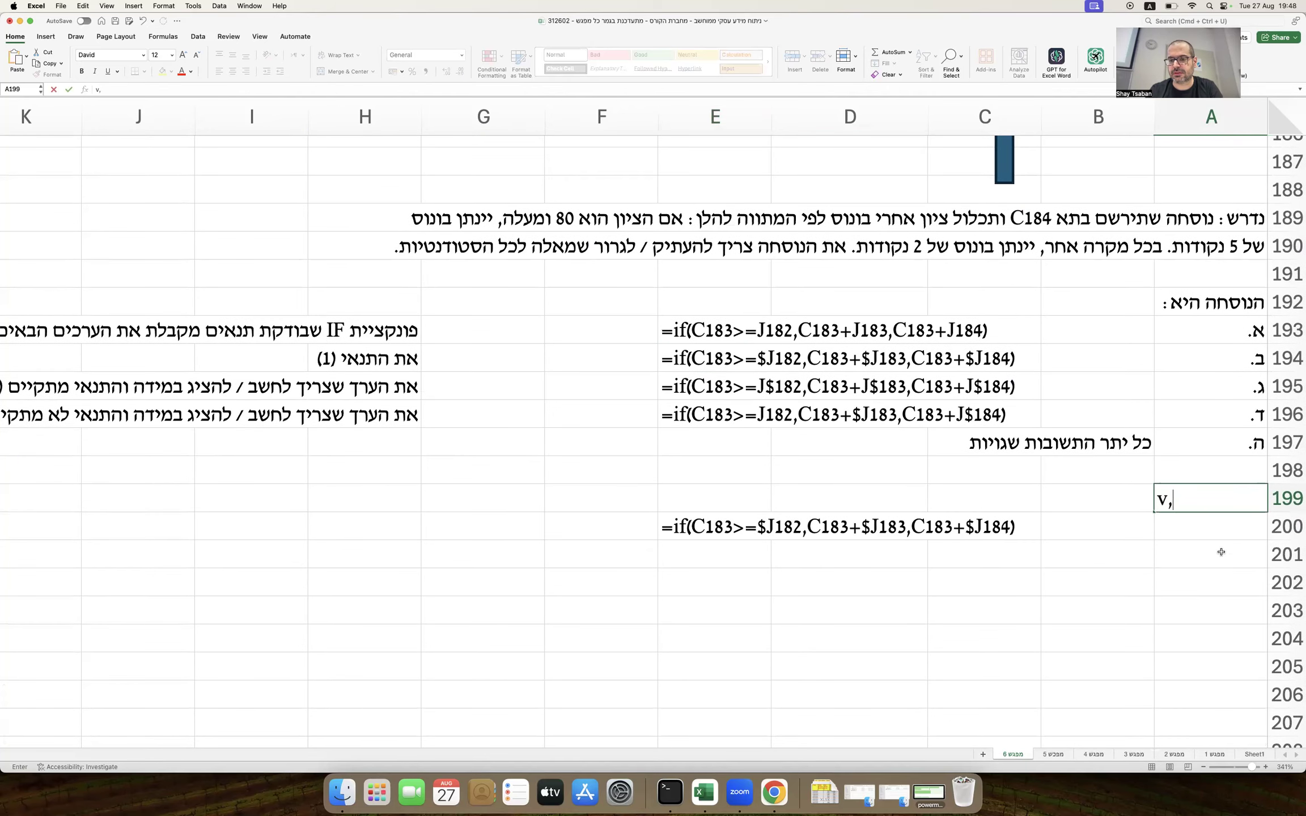
key("BackSpace")
key("BackSpace")
key("BackSpace")
key("ctrl+space")
type("התשוב")
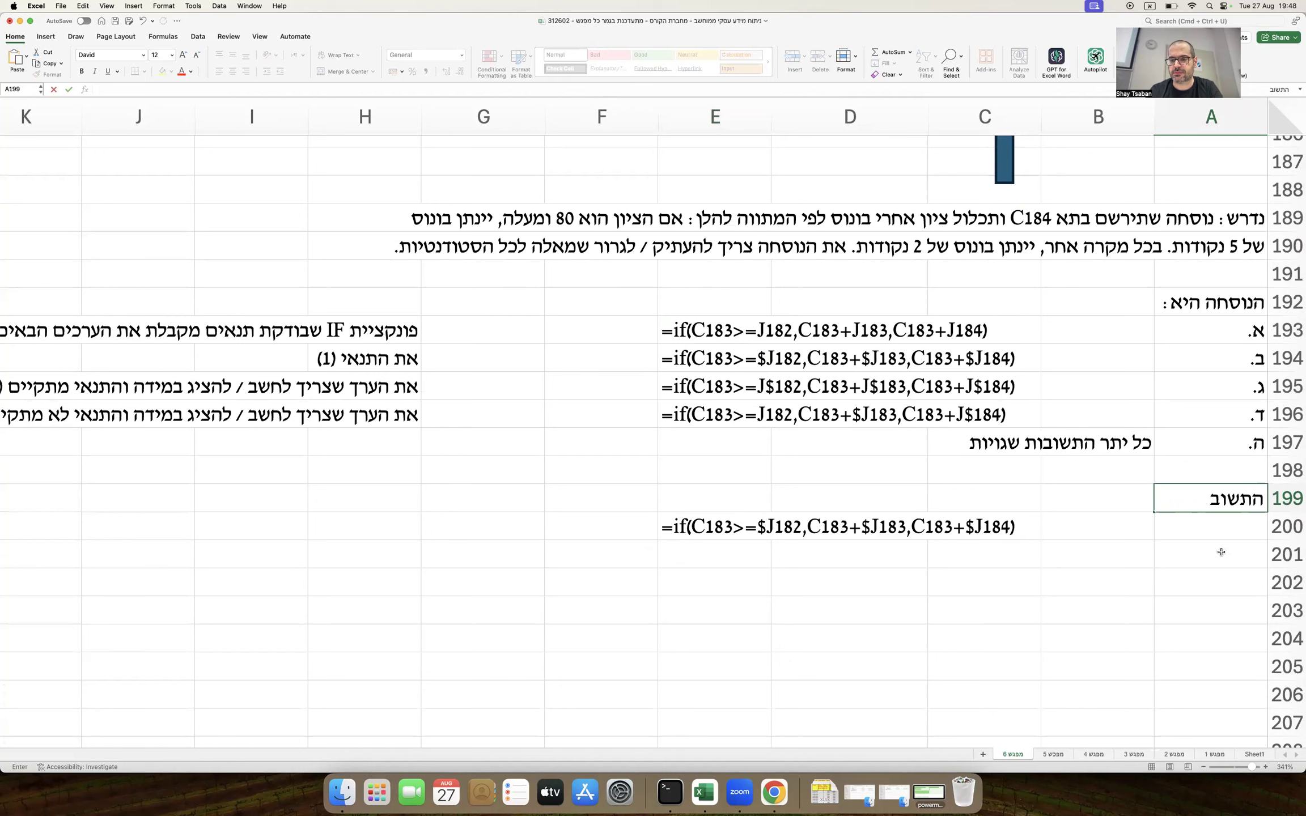
type("ה : ב.")
key("Return")
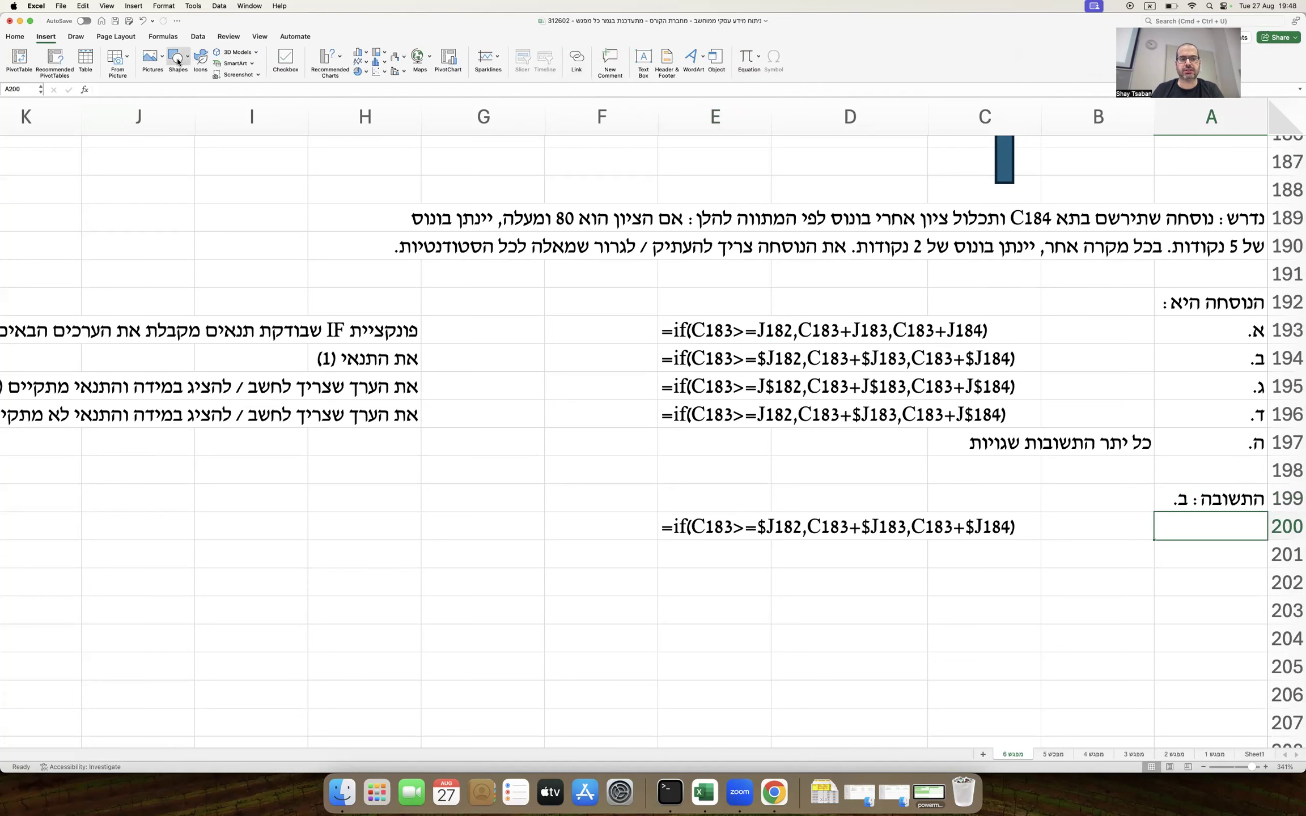
Step: Draw an arrow about 0.74" high and 0.32" wide, pointing diagonally down from C183 in the E200 formula
left_click(177, 61)
left_click(220, 90)
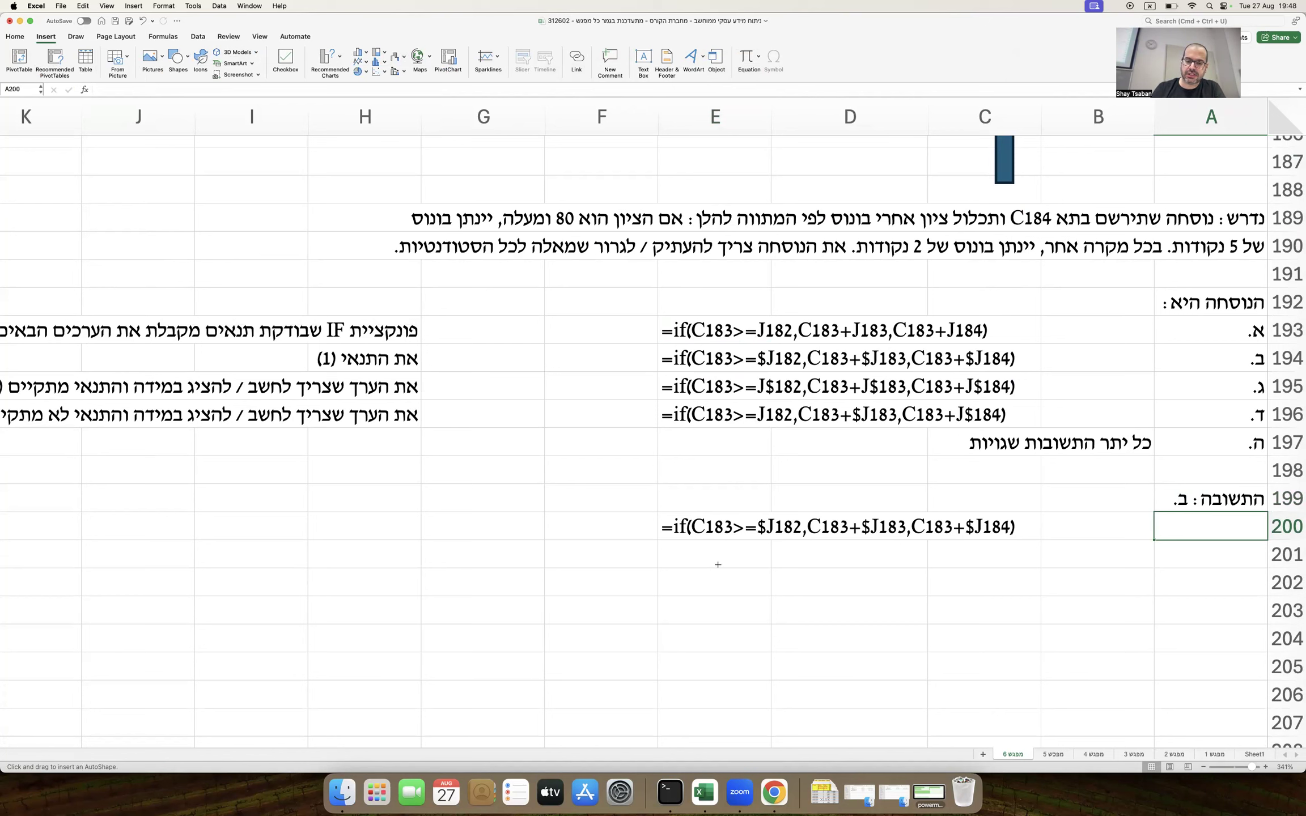
left_click_drag(724, 540, 685, 631)
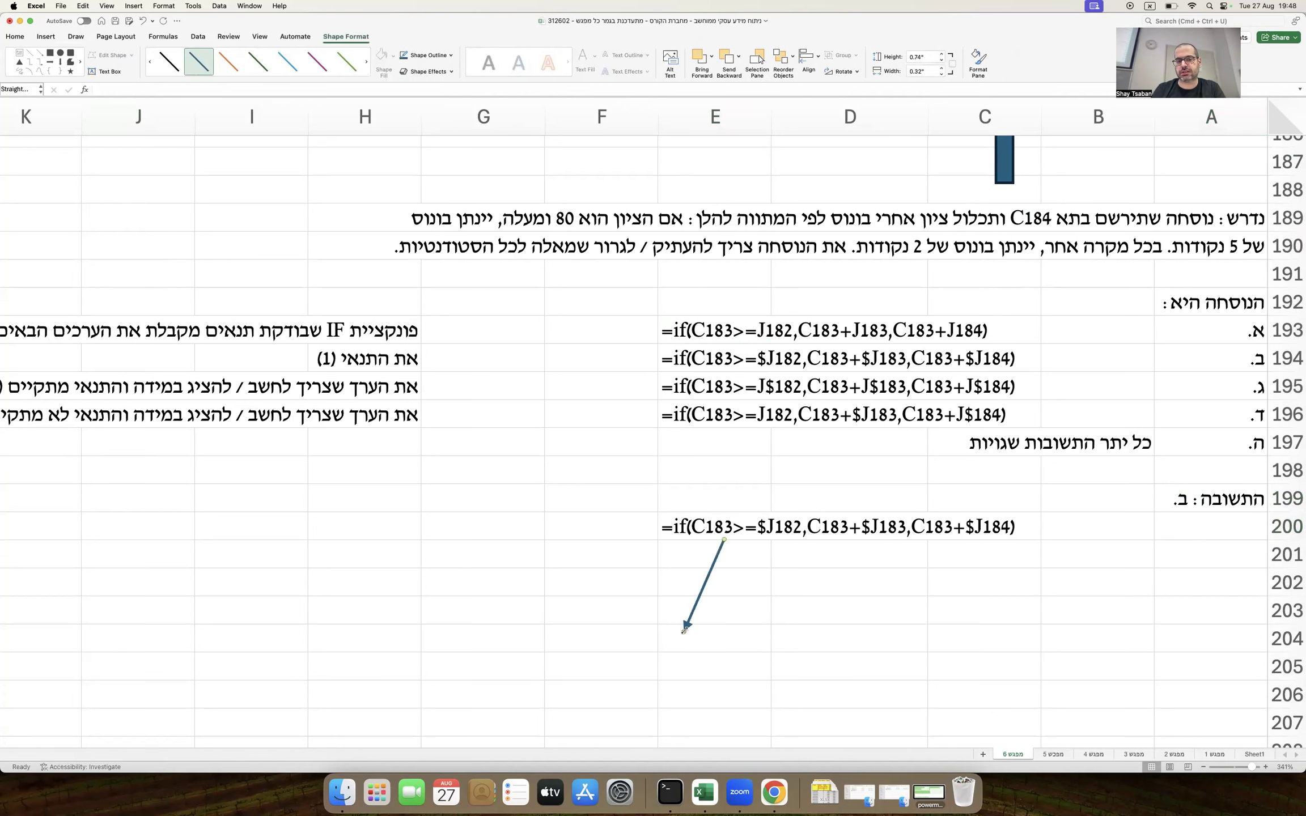
scroll(684, 630, "down", 3)
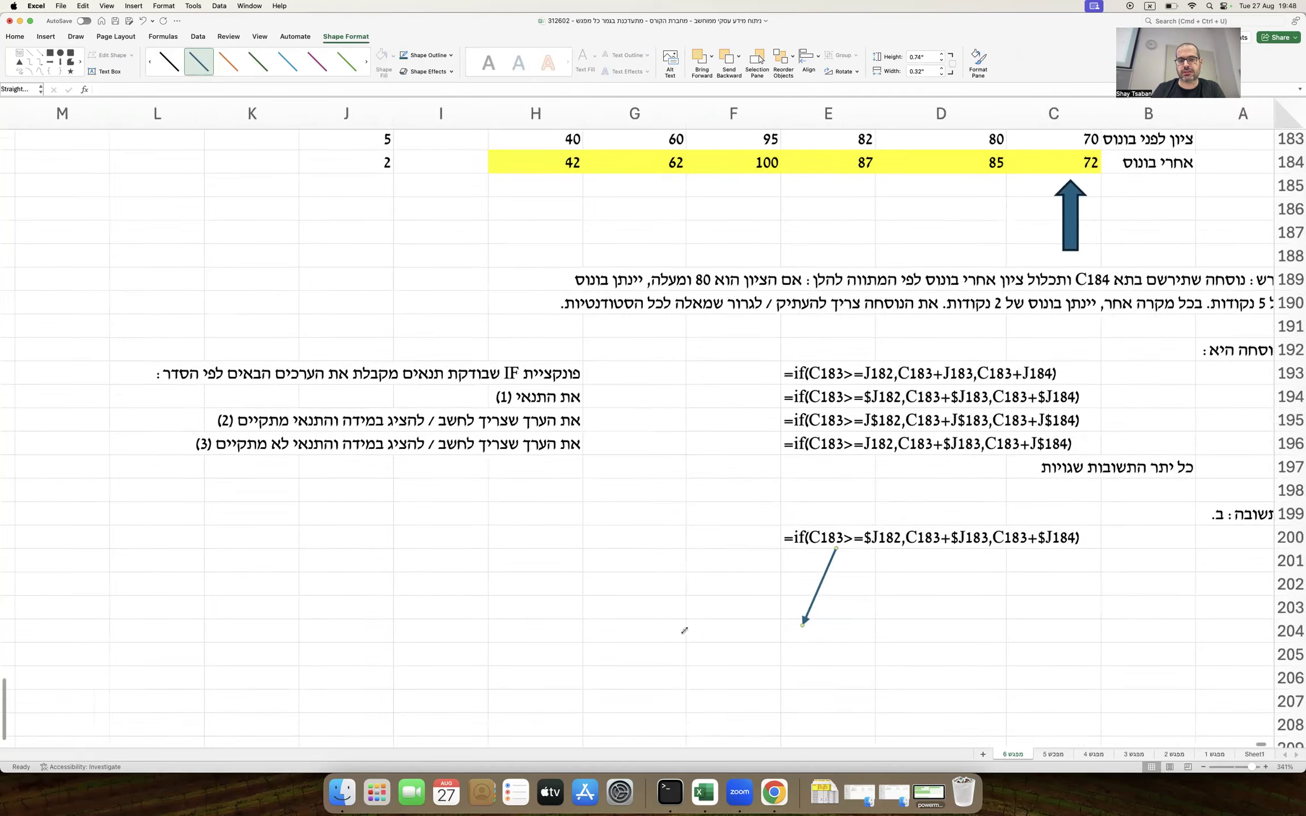
scroll(695, 554, "down", 2)
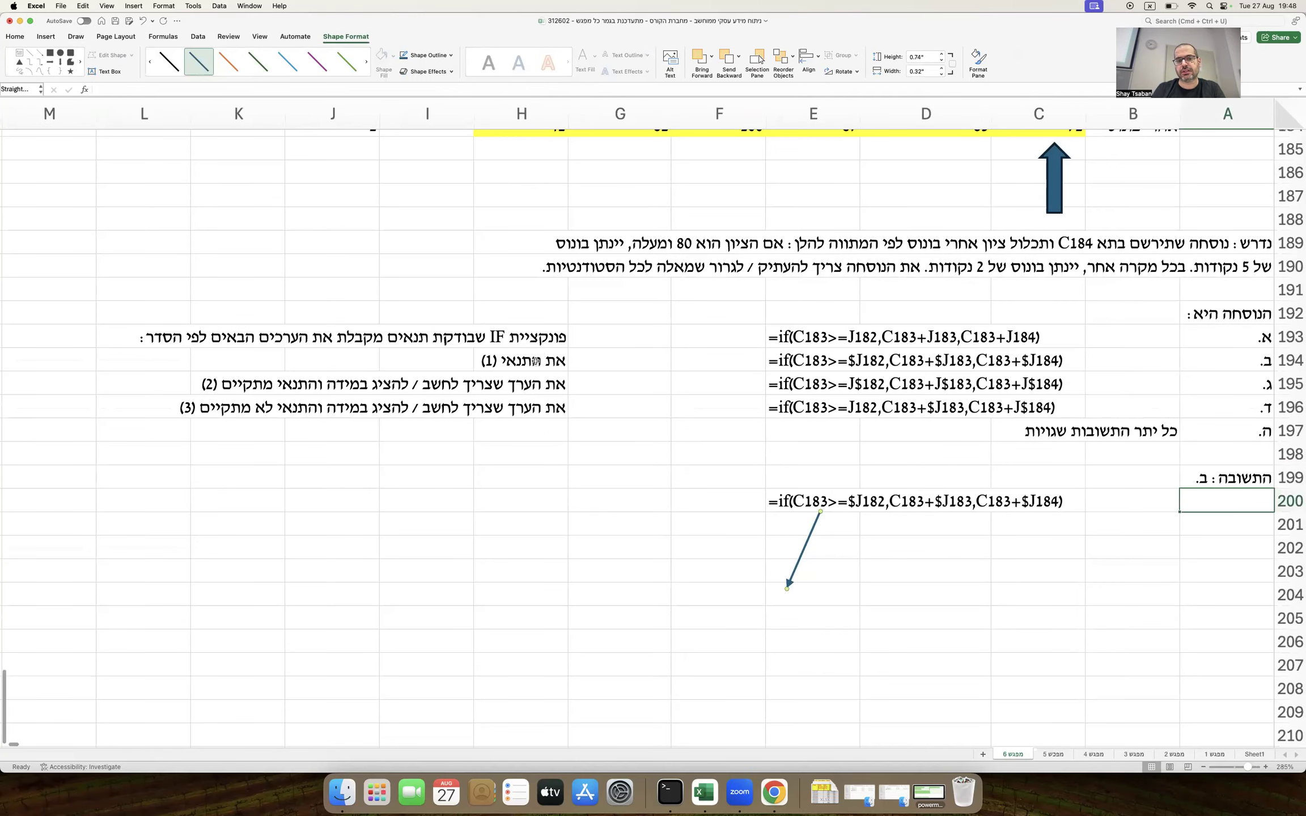
Step: Reposition the arrow under the condition in the E200 formula and reshape it to about 0.56" high and 0.05" wide
left_click(508, 342)
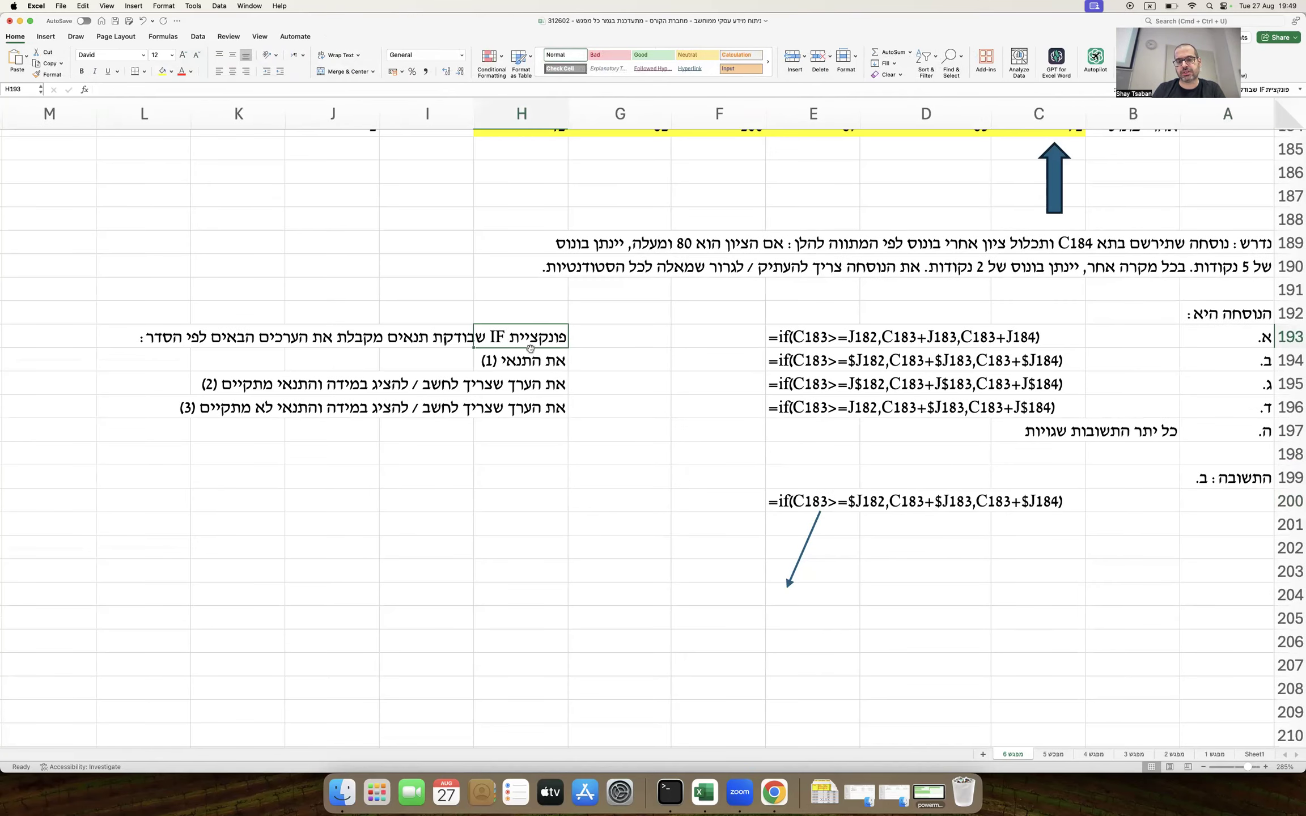
mouse_move(813, 532)
left_mouse_down()
mouse_move(736, 521)
mouse_move(822, 538)
mouse_move(837, 526)
left_mouse_up()
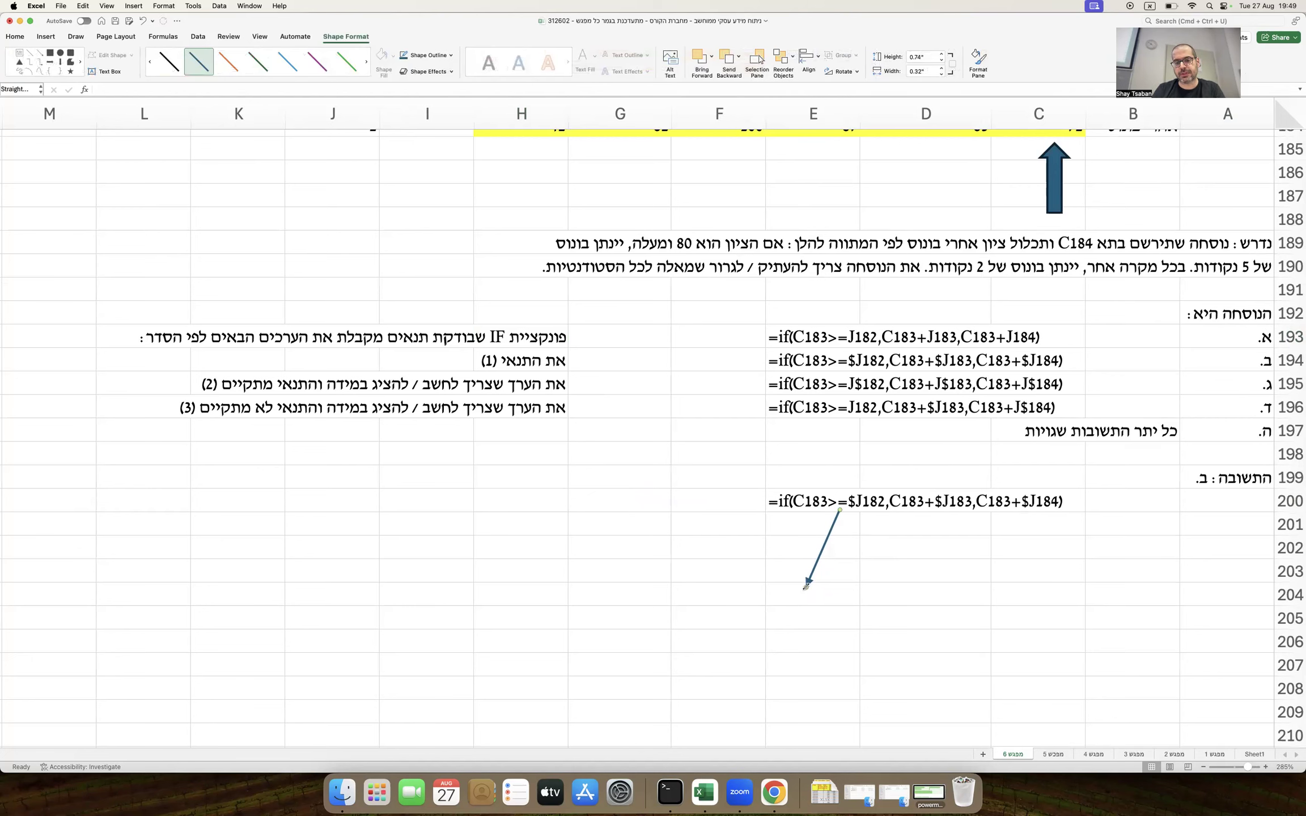
left_click_drag(807, 586, 836, 568)
Step: Enter the condition note "התנאי : שהציון C183" in E204, below the arrow
left_click(839, 591)
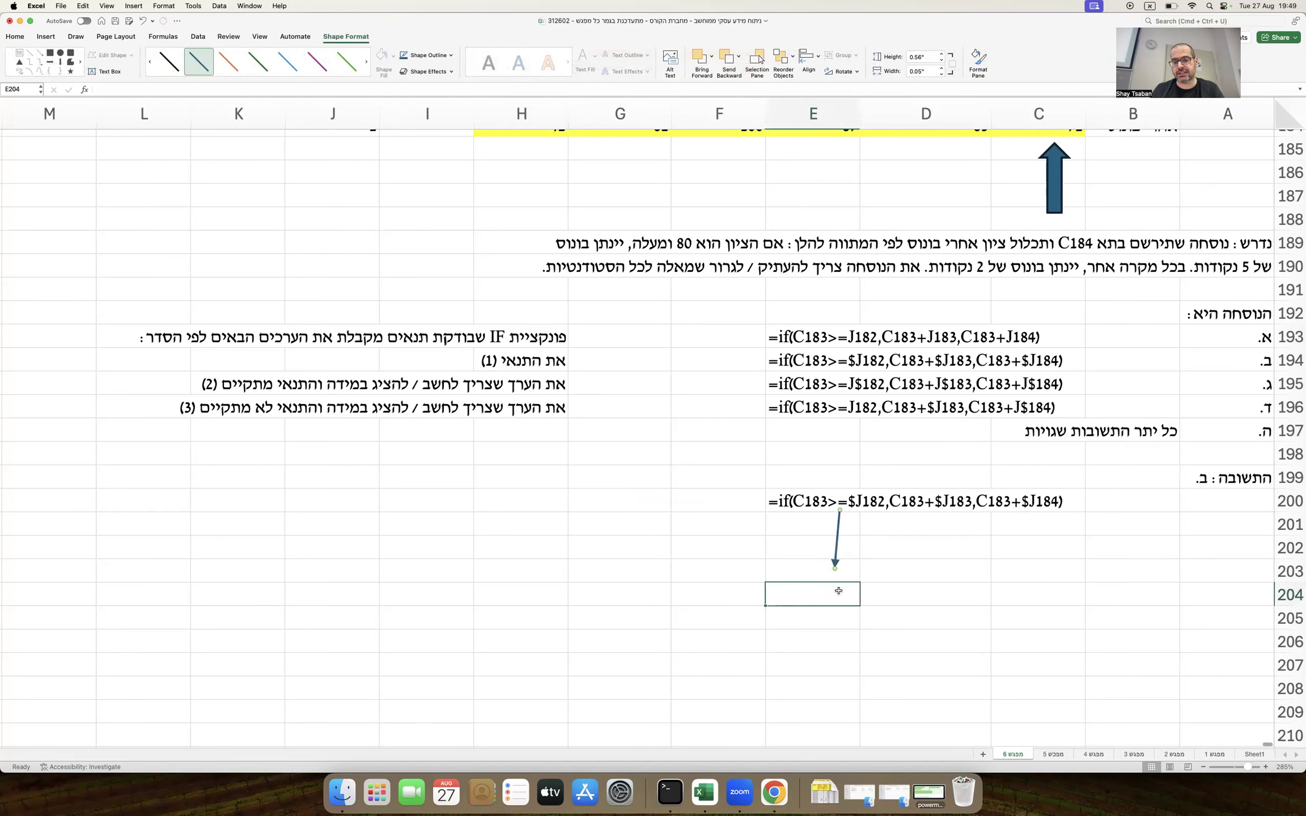
type("התנאי : ")
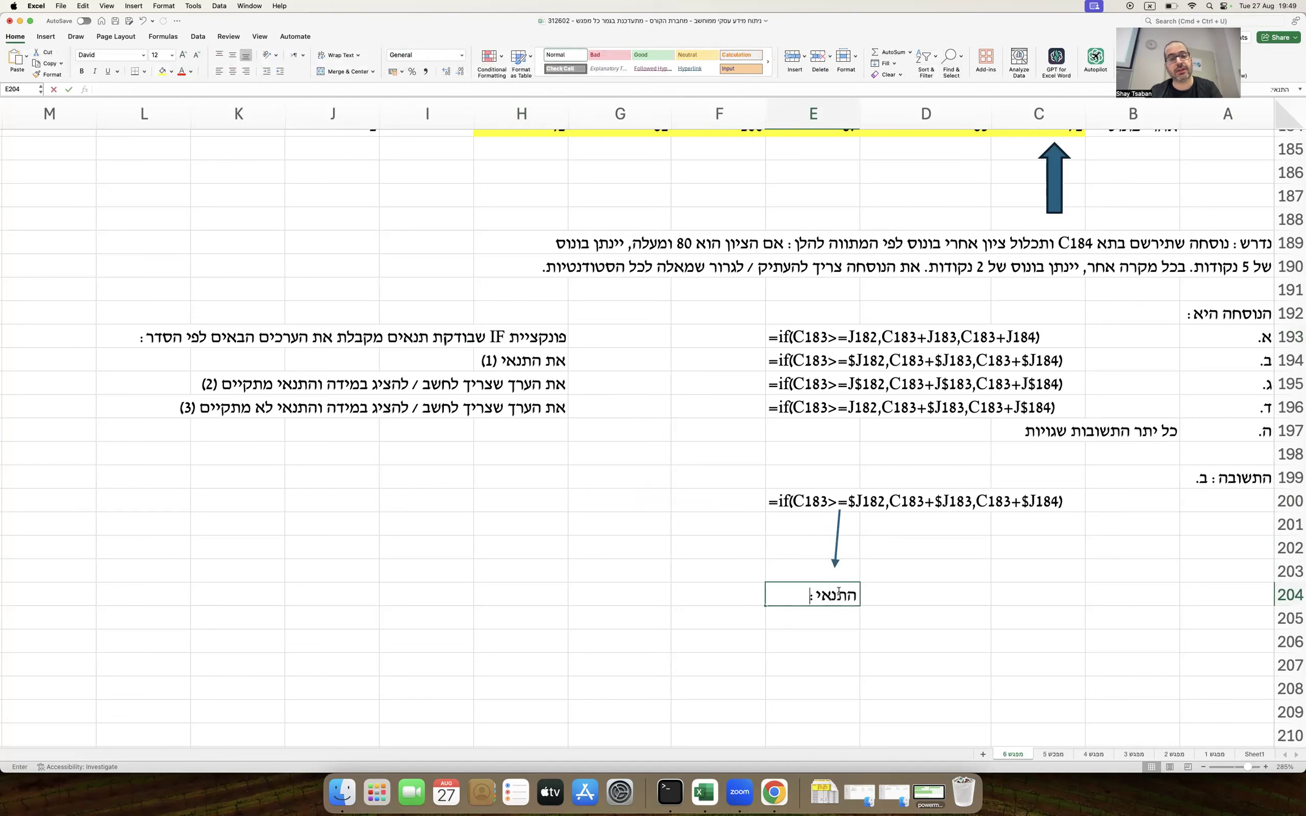
type("שהציון")
key("ctrl+space")
type("C183")
key("ctrl+space")
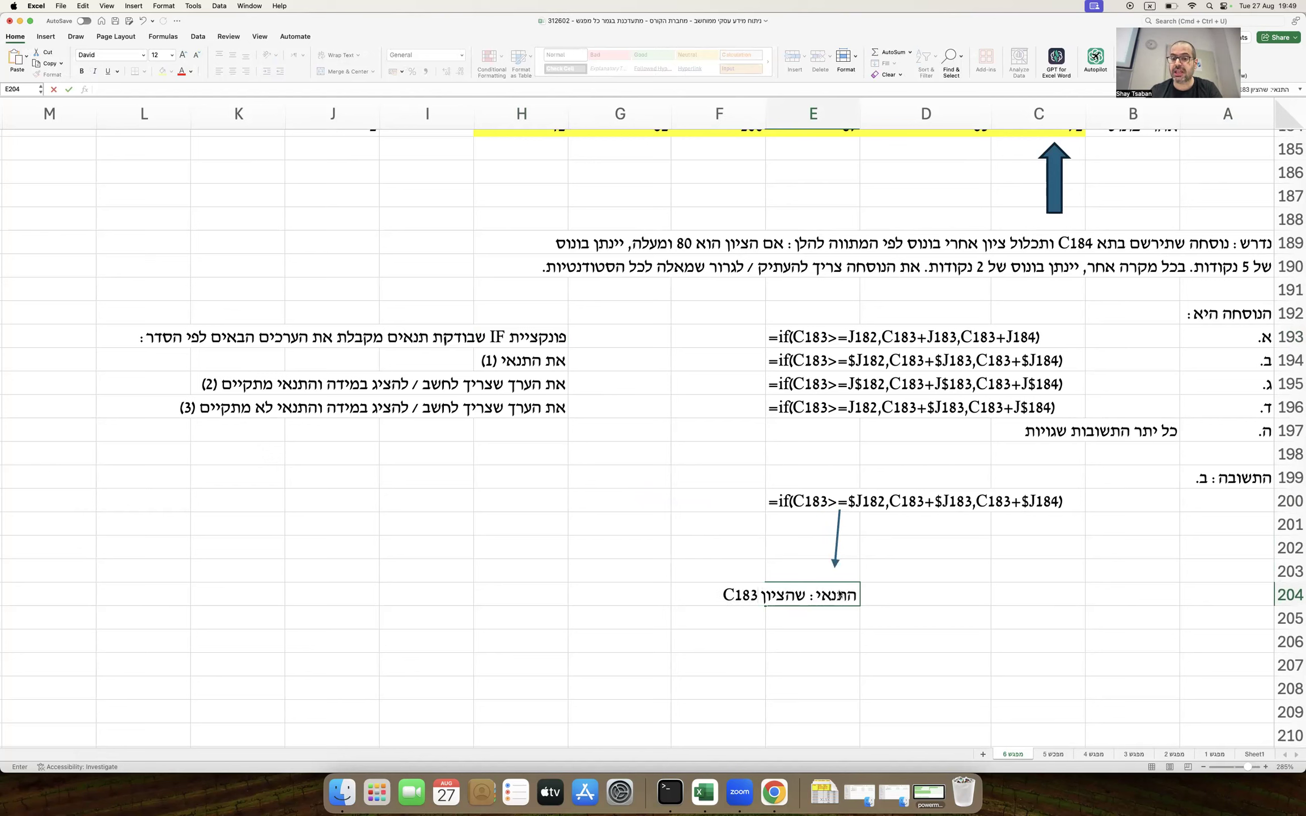
key("Return")
Step: Continue the condition note in E205 with "יהיה גדול או שווה לציון 80 שנמצא בתא J182"
type("יהיה ג")
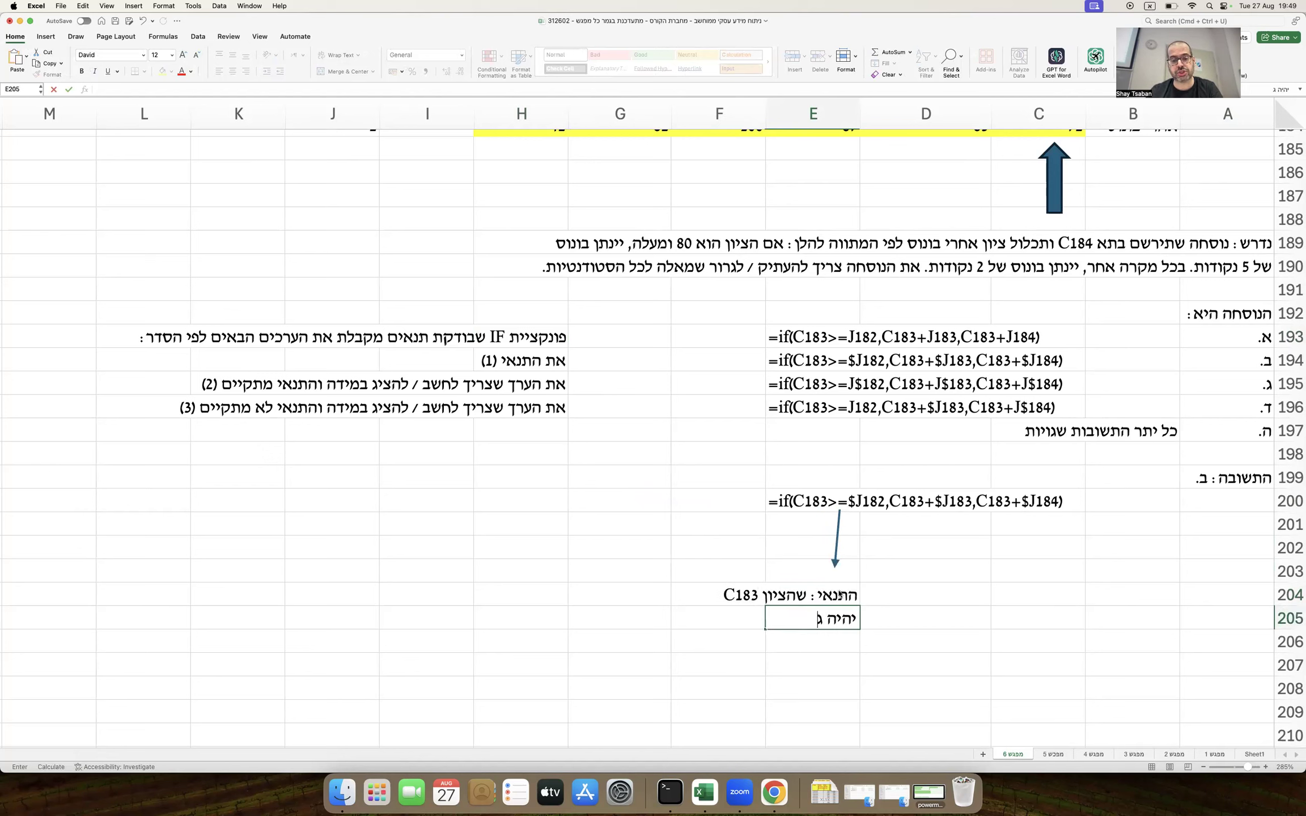
type("דול או שווה לצי")
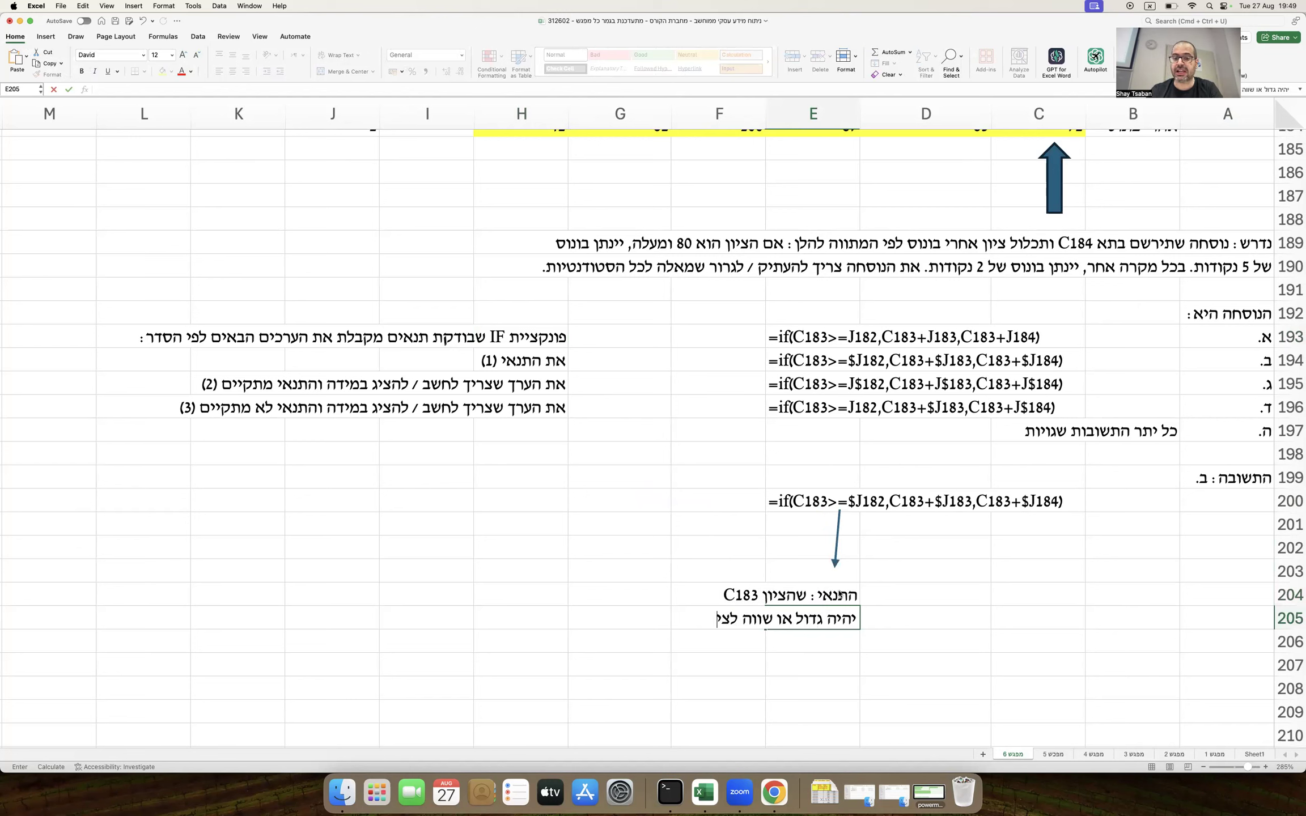
type("ון 80 שנמצא בתא")
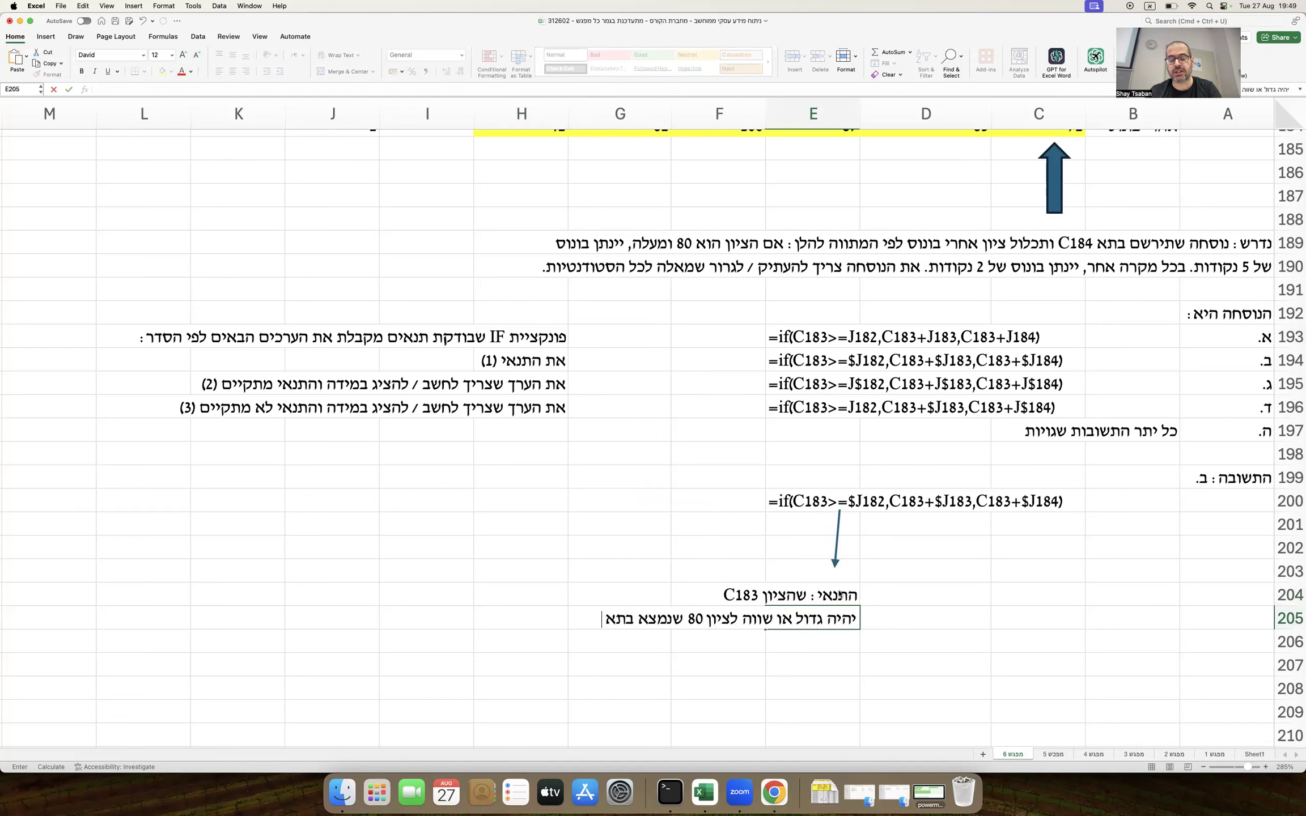
key("ctrl+space")
type("J182")
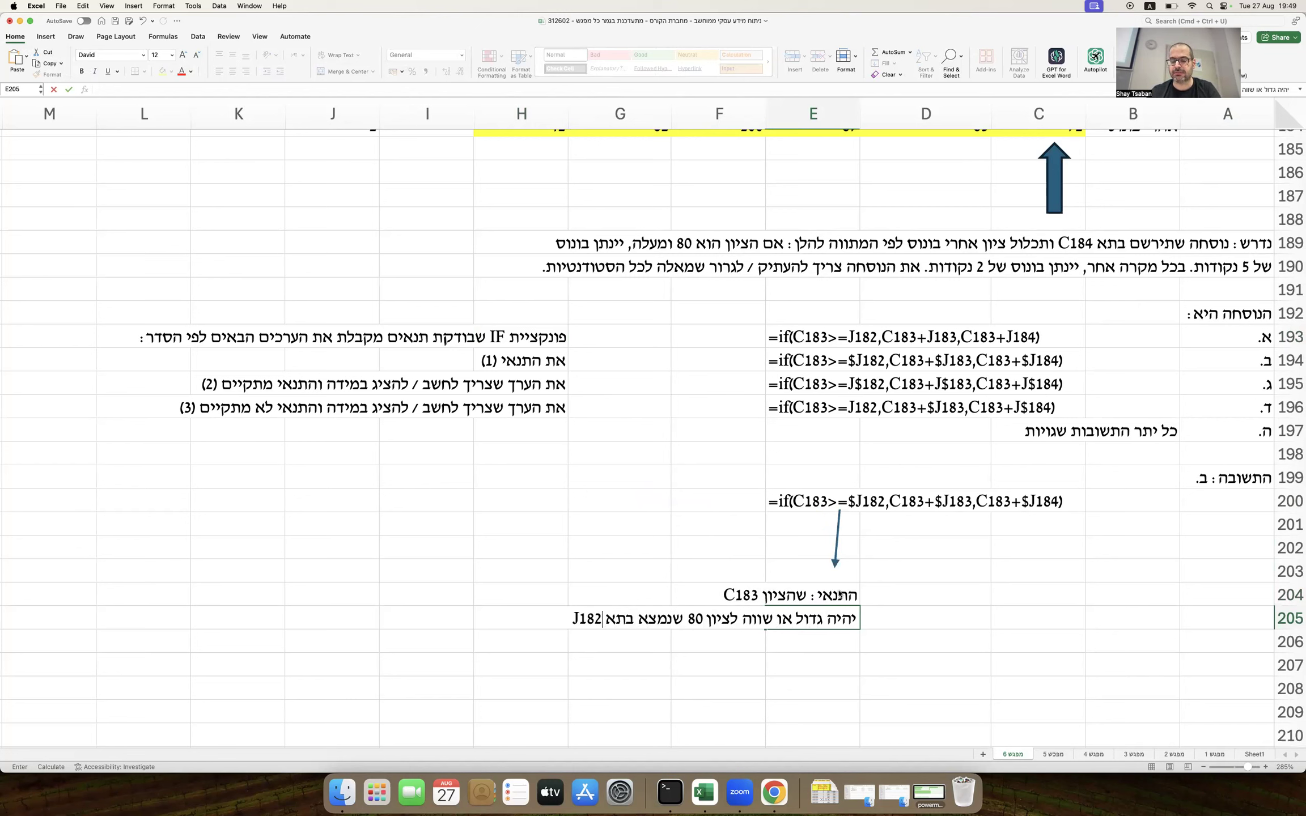
key("Return")
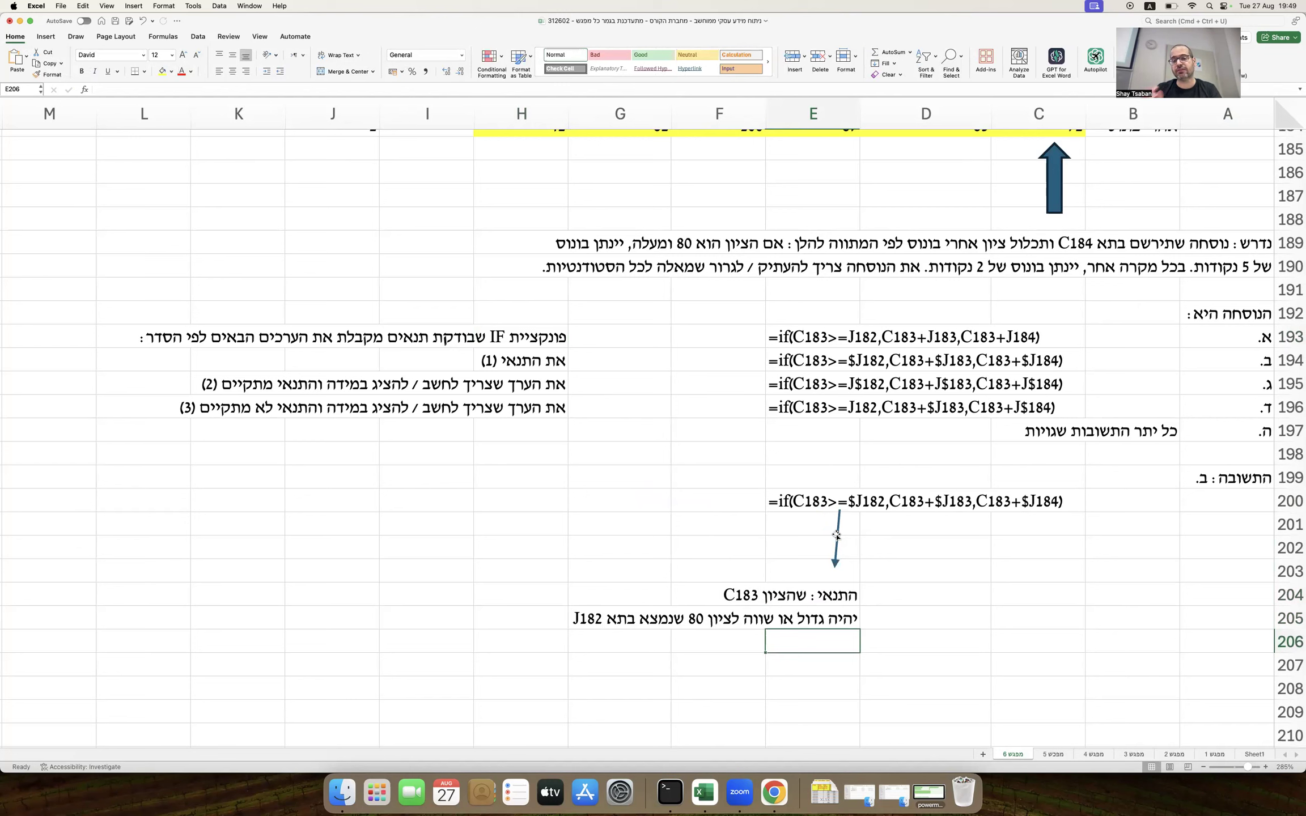
Step: Place a copy of the arrow under C183+$J183 in the formula and enter "מה להציג או" in D204
left_click_drag(837, 535, 928, 535)
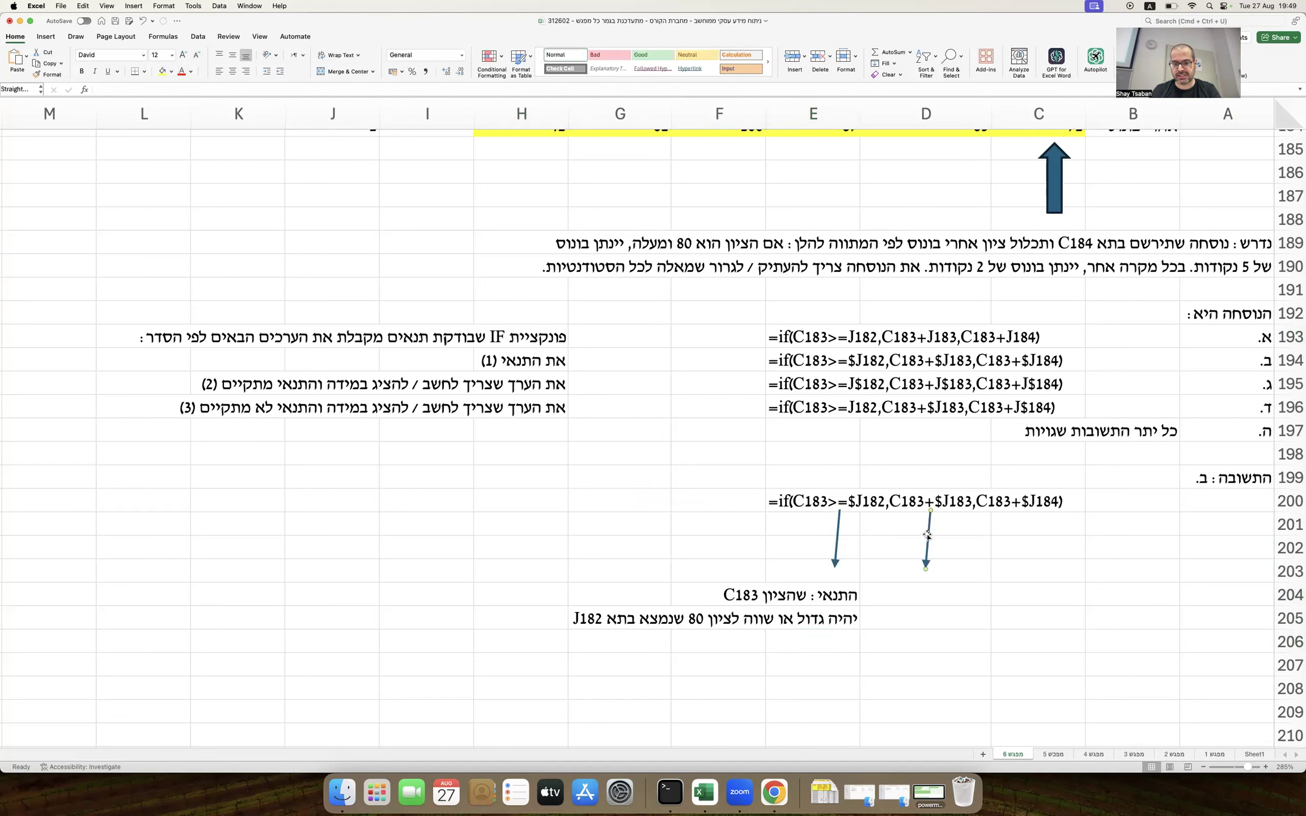
left_click(951, 589)
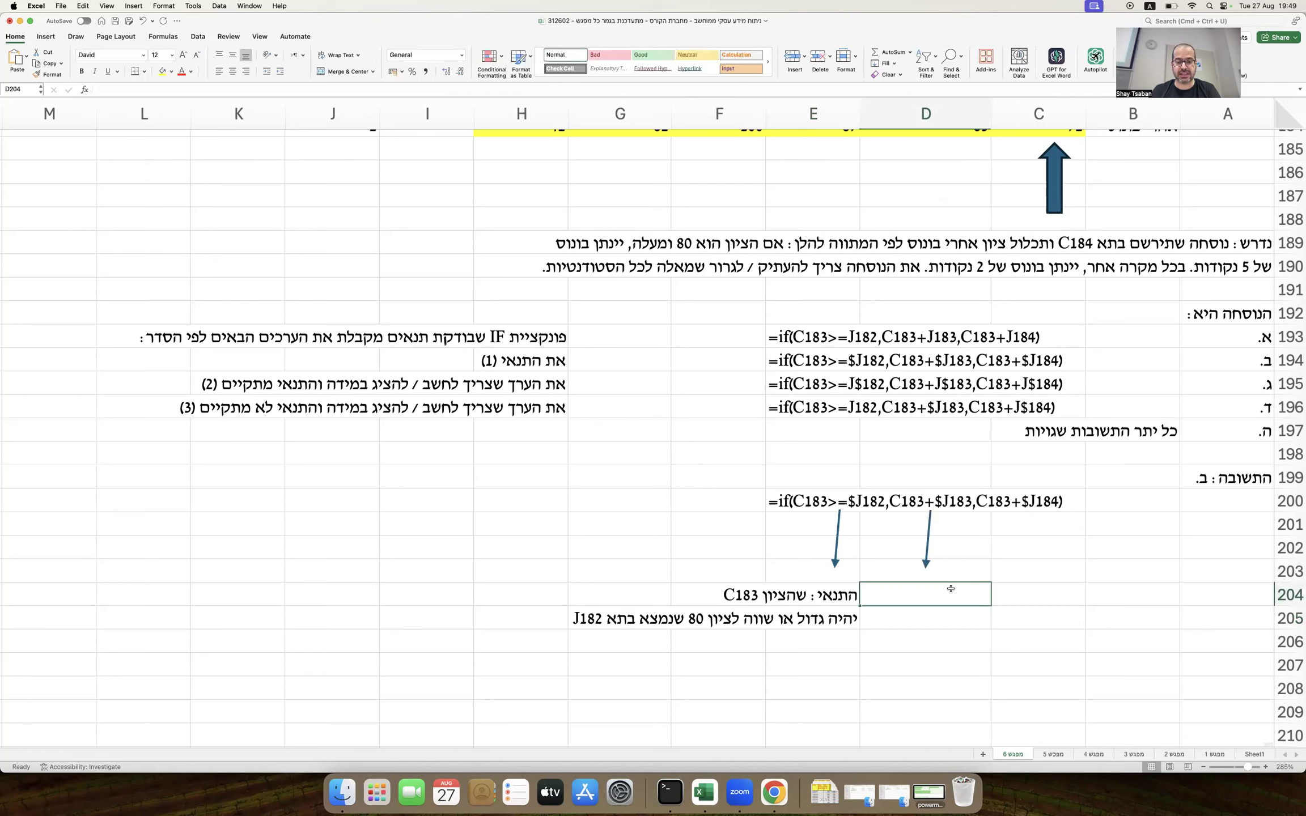
type("=if")
key("BackSpace")
key("BackSpace")
key("BackSpace")
key("ctrl+space")
type("מה להציג או")
key("Return")
Step: Continue the note in D205 to D208 with "לחשב במידה", "והתנאי מתקיים", "על פי ההנחיות" and "בשאלה,"
type("לחשב במידה")
key("Return")
type("והתנאי")
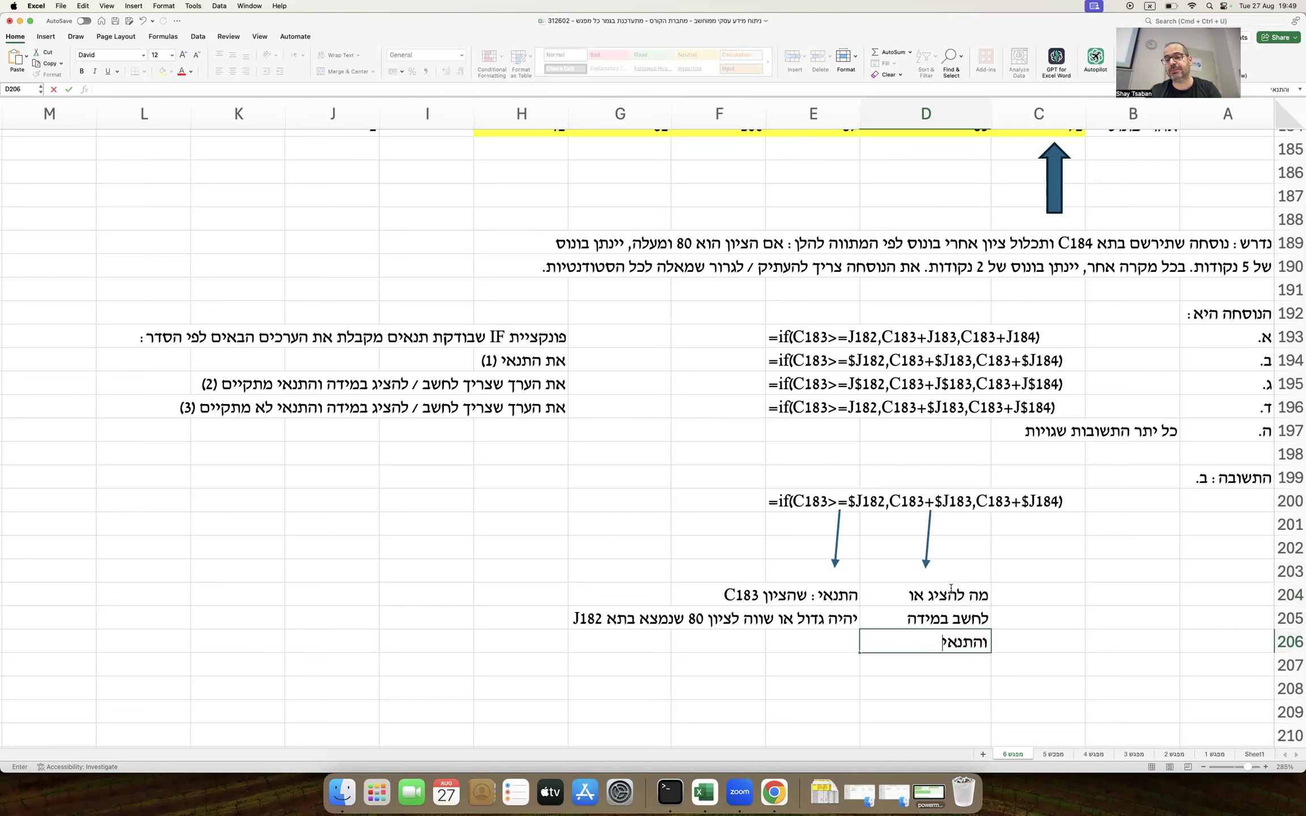
type(" מתקיים")
key("Return")
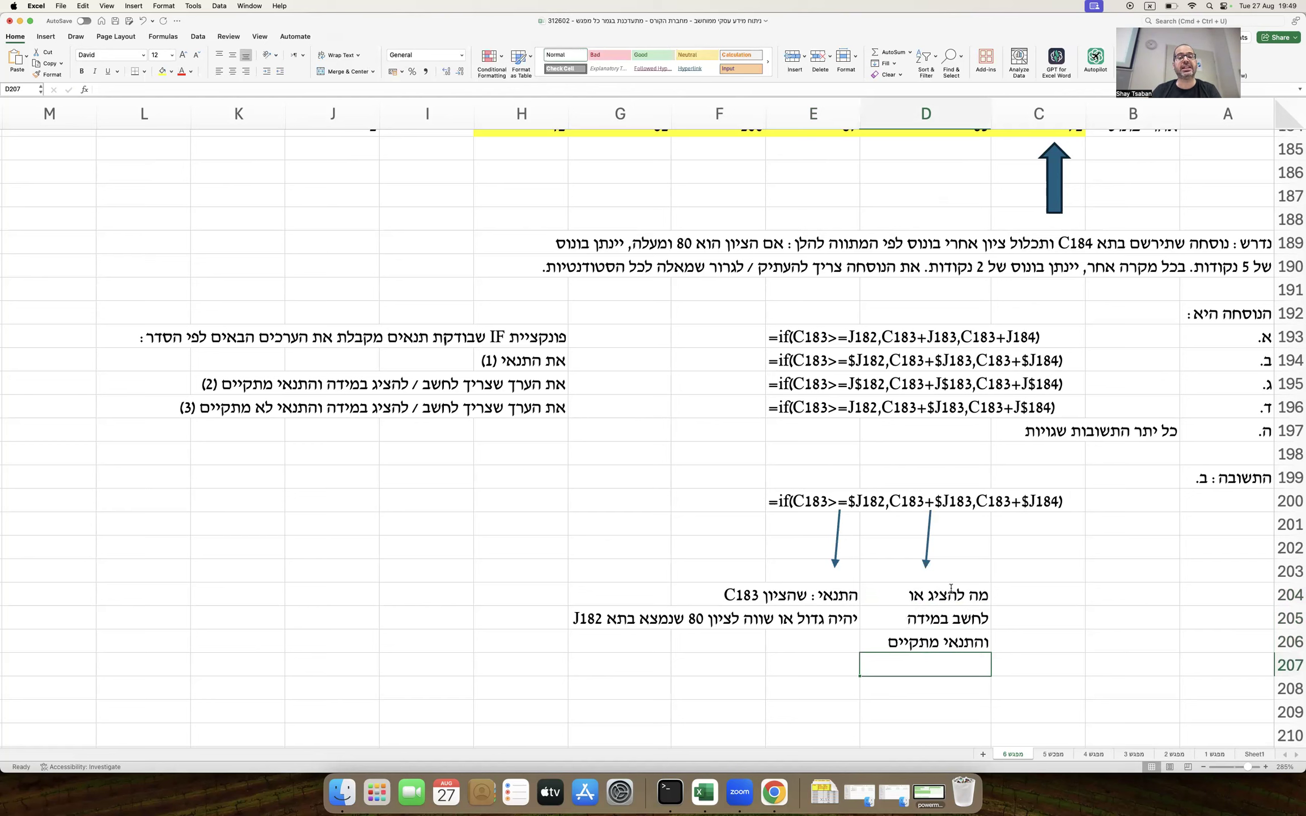
type("על פי ההנחיות")
key("Return")
type("בשאלה,")
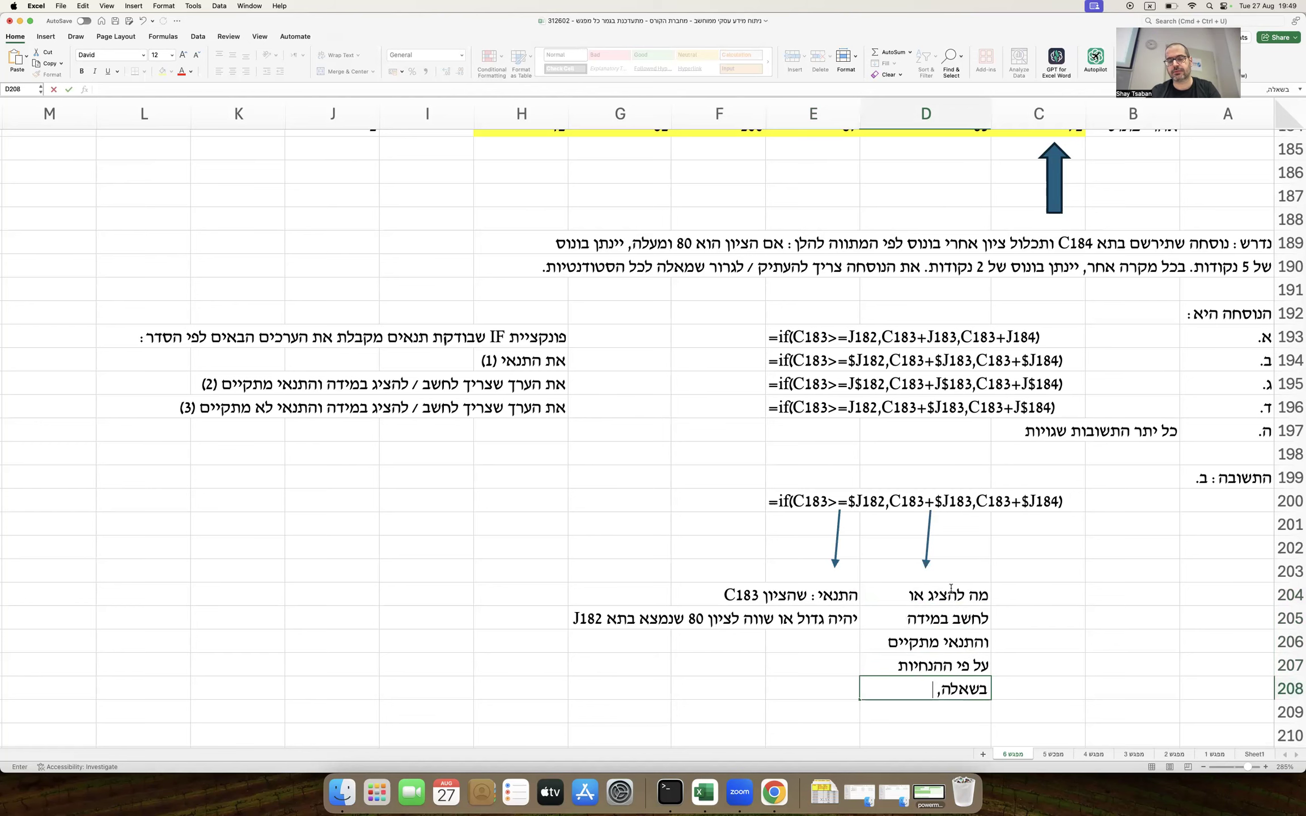
Step: Extend the D208 text after "בשאלה," with "כאן - יש להוסיף לציון C183"
scroll(956, 539, "down", 1)
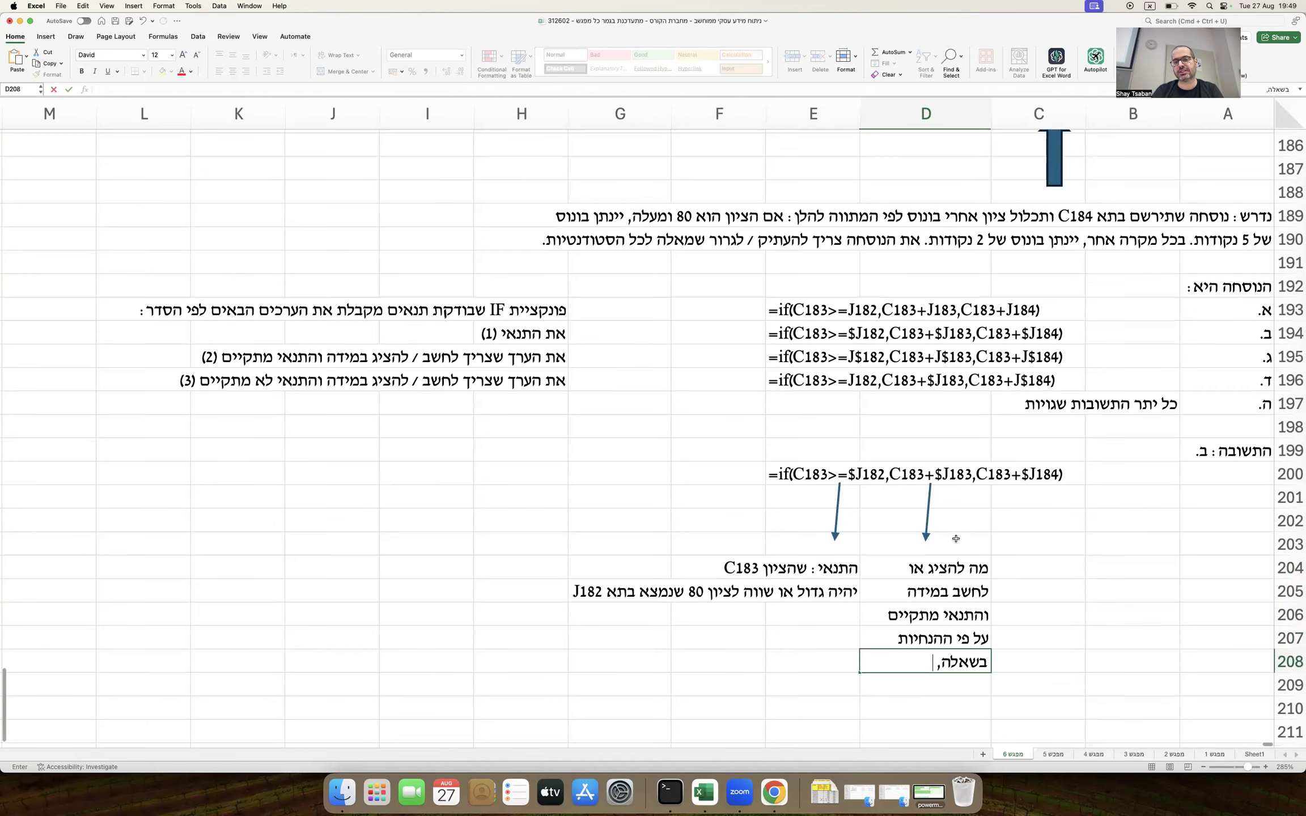
right_click(956, 538)
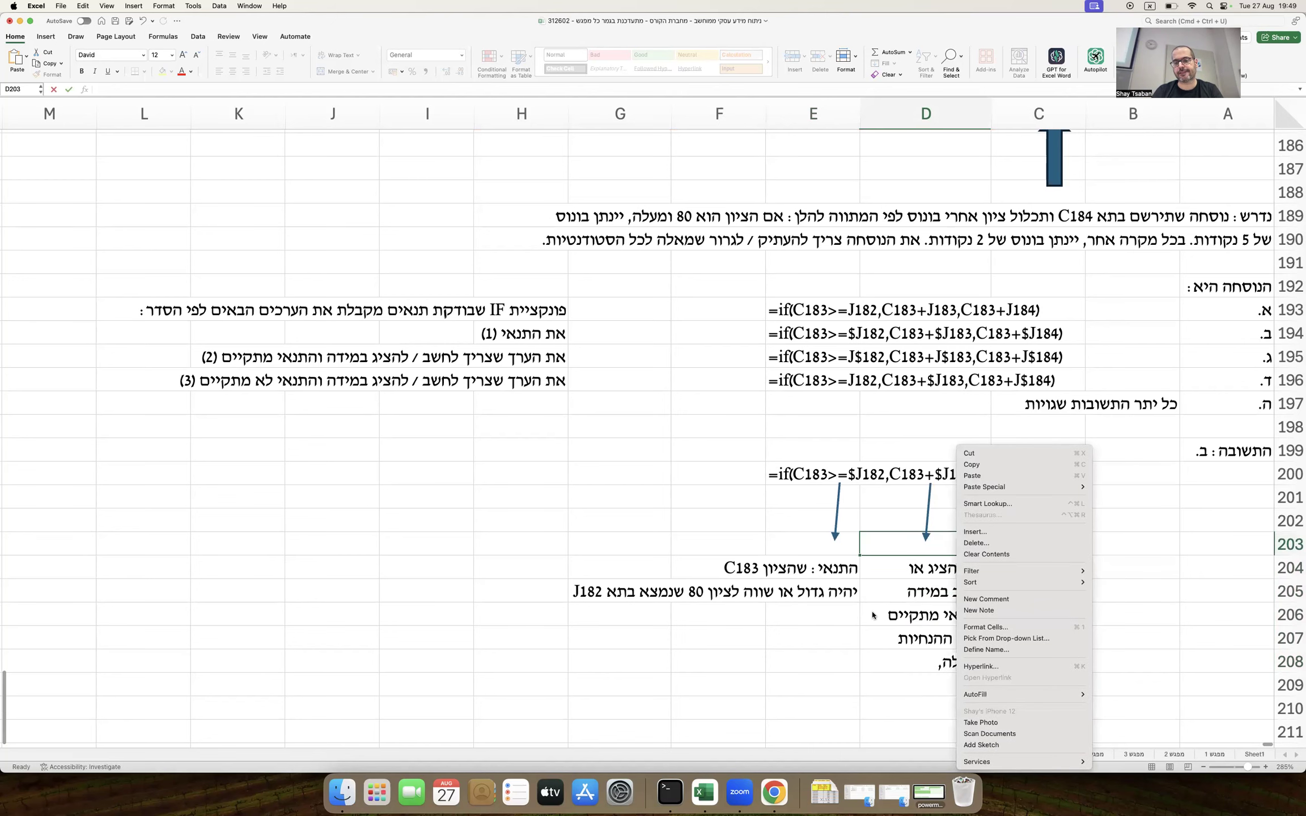
left_click(908, 563)
double_click(924, 658)
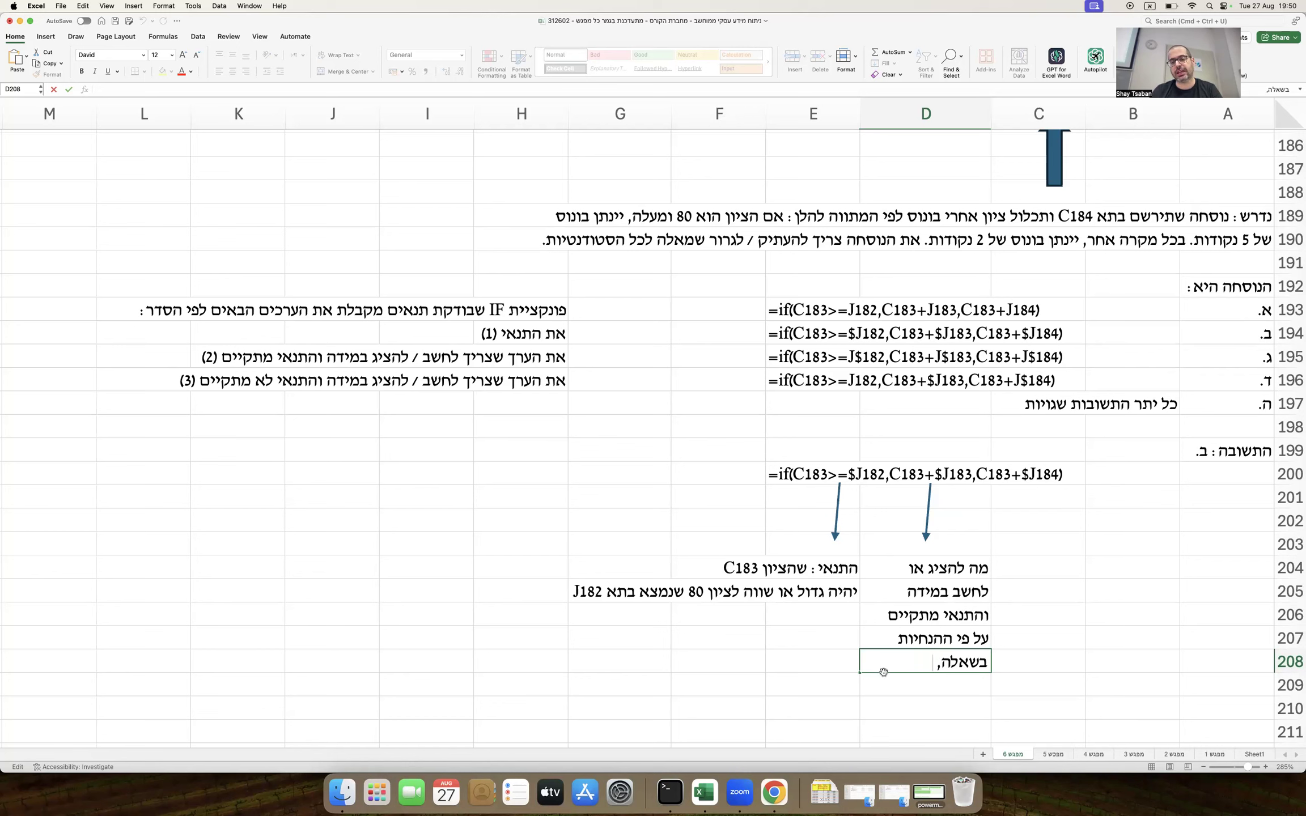
type("כאן - יש להוסיף לציון")
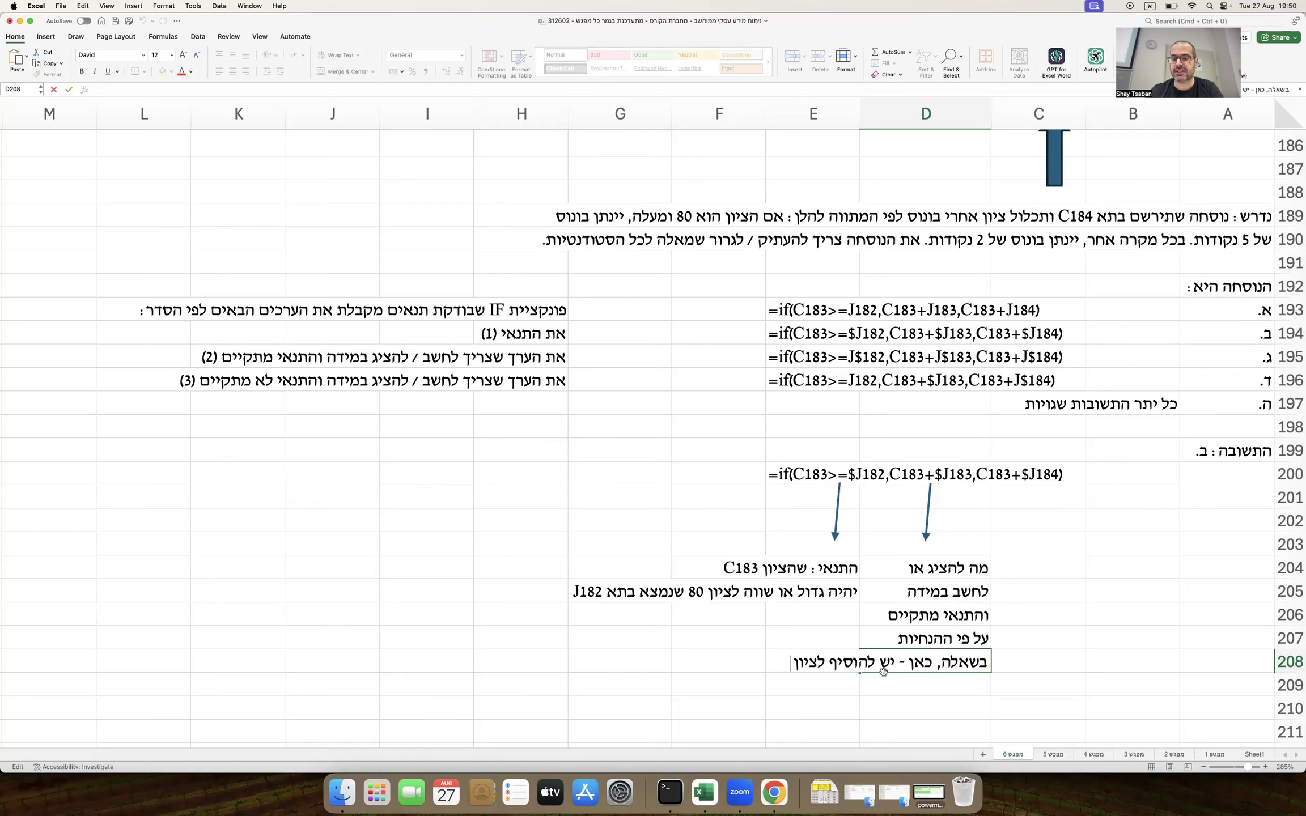
key("ctrl+space")
type("C")
key("ctrl+space")
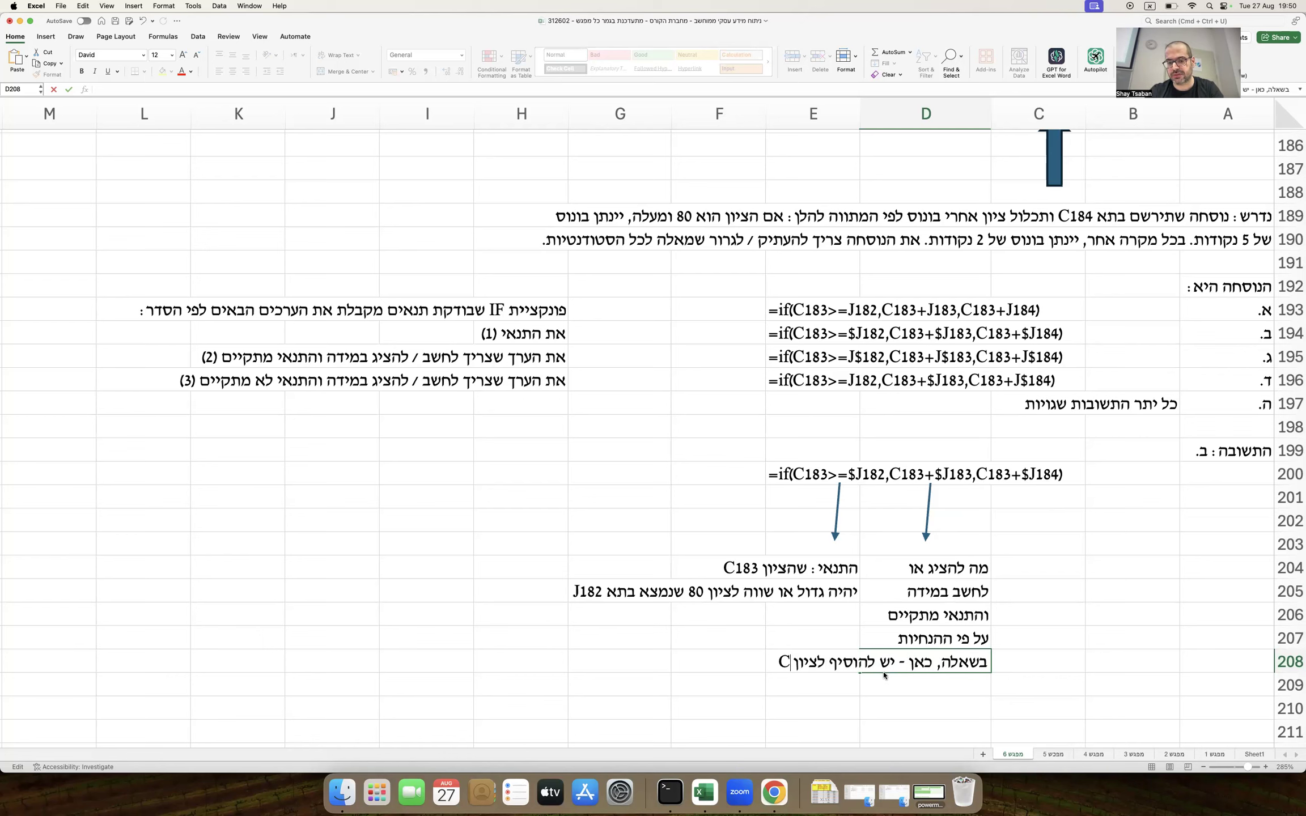
key("ctrl+space")
type("183")
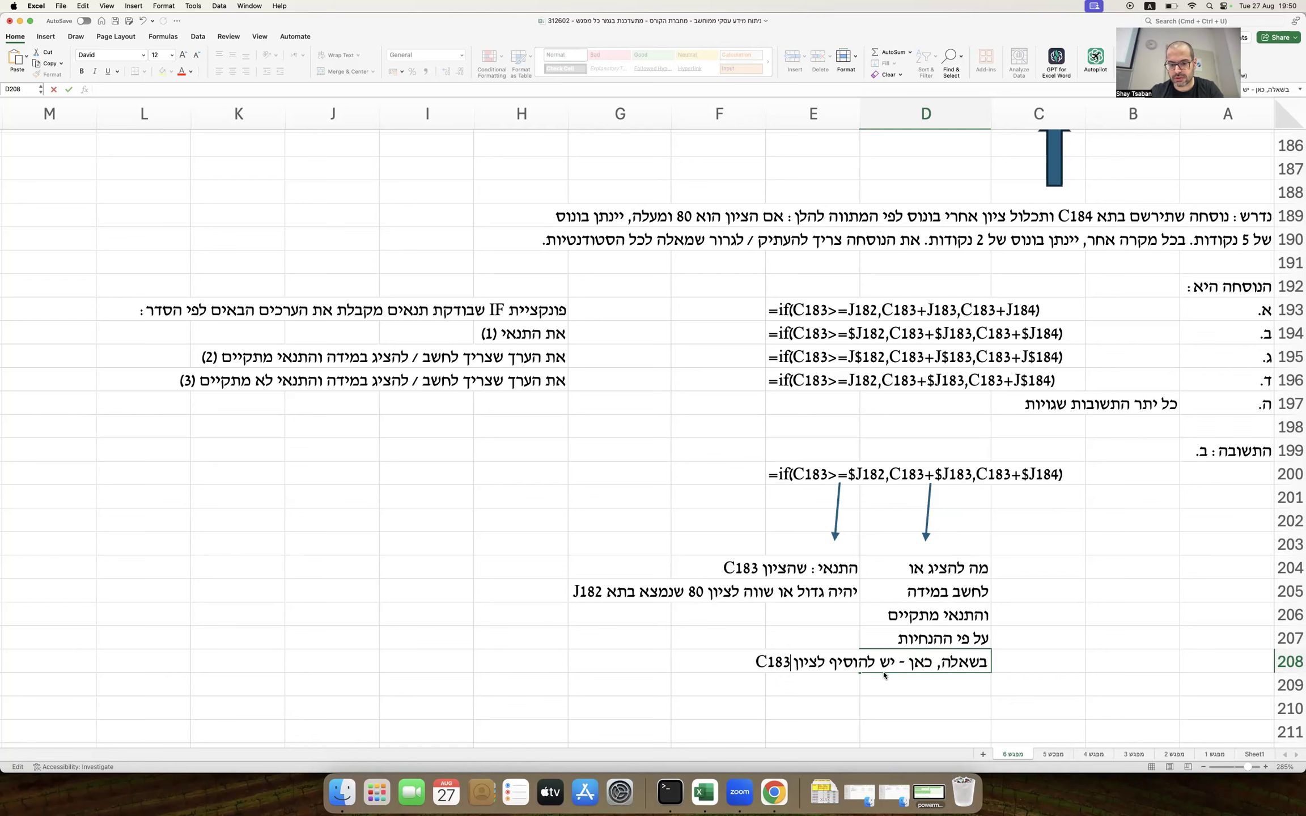
key("Return")
Step: Enter "את בונוס 5 הנקודות שבתא J183" in D209 to complete the condition-met note
key("ctrl+space")
type("את")
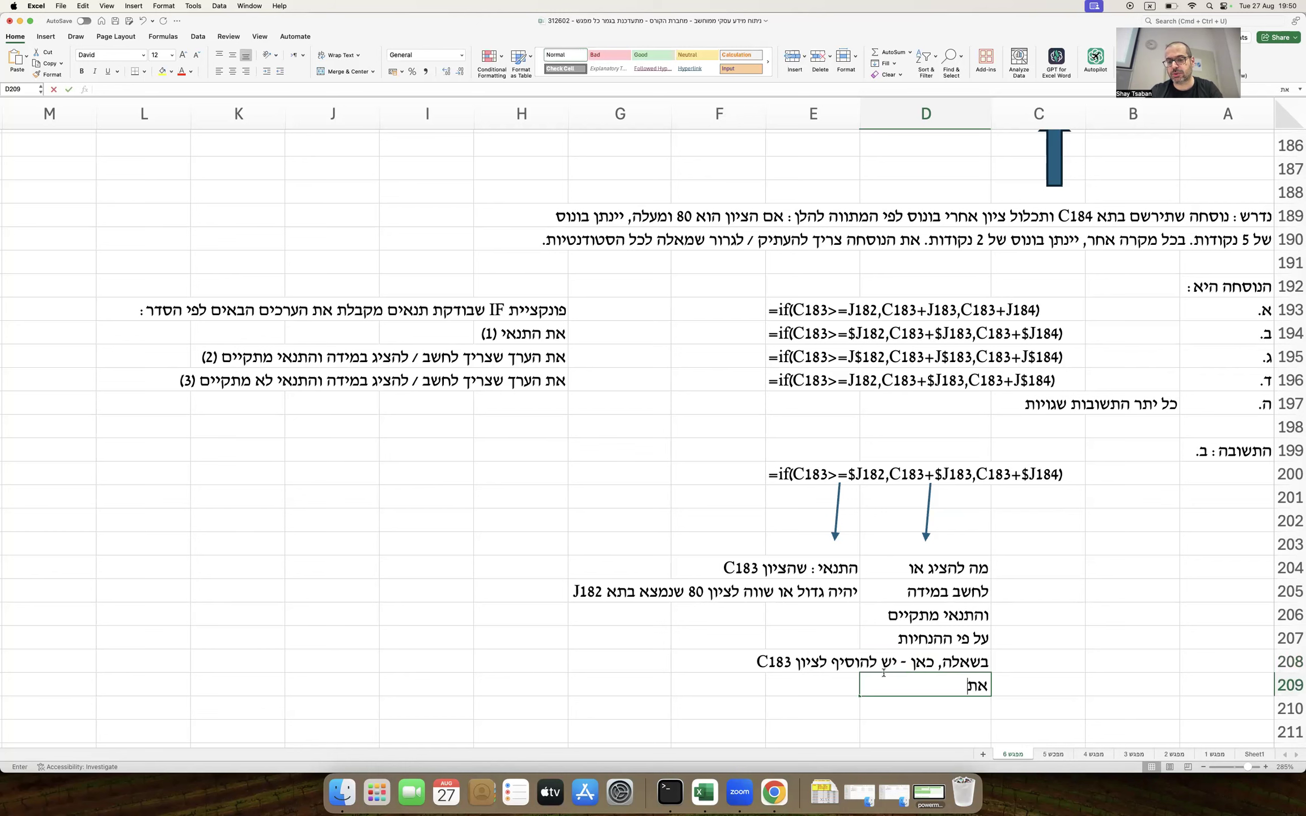
type(" בונוס 5 הנקו")
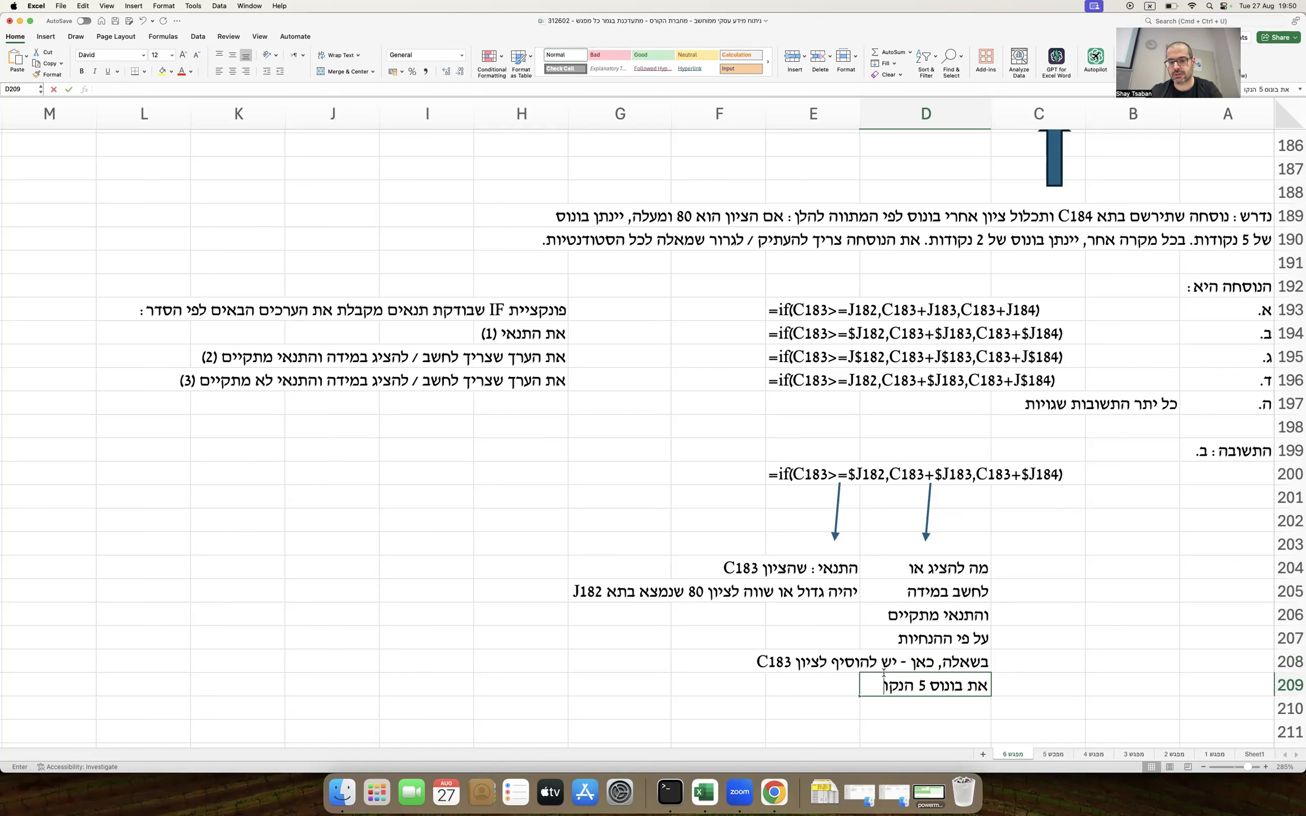
type("דות שבתא")
key("ctrl+space")
type("J")
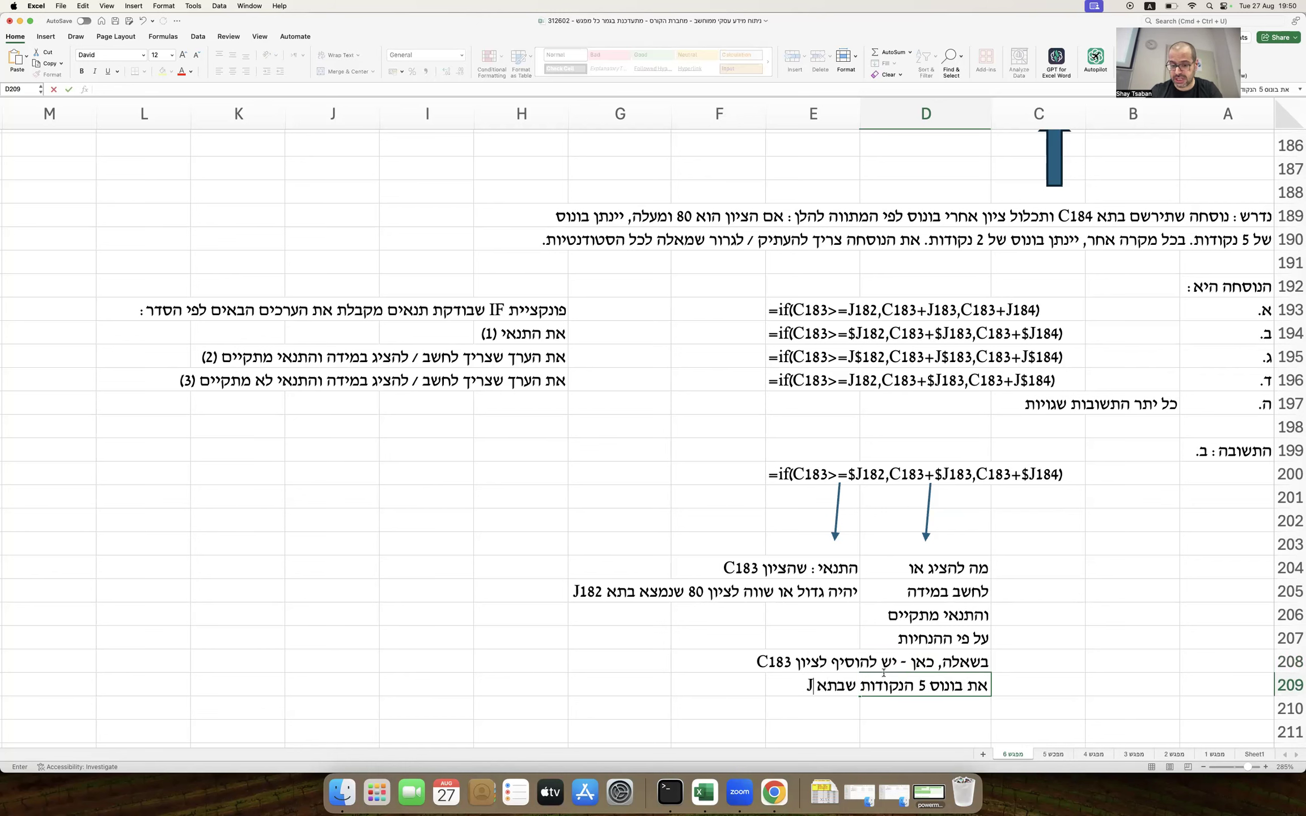
type("183")
key("Return")
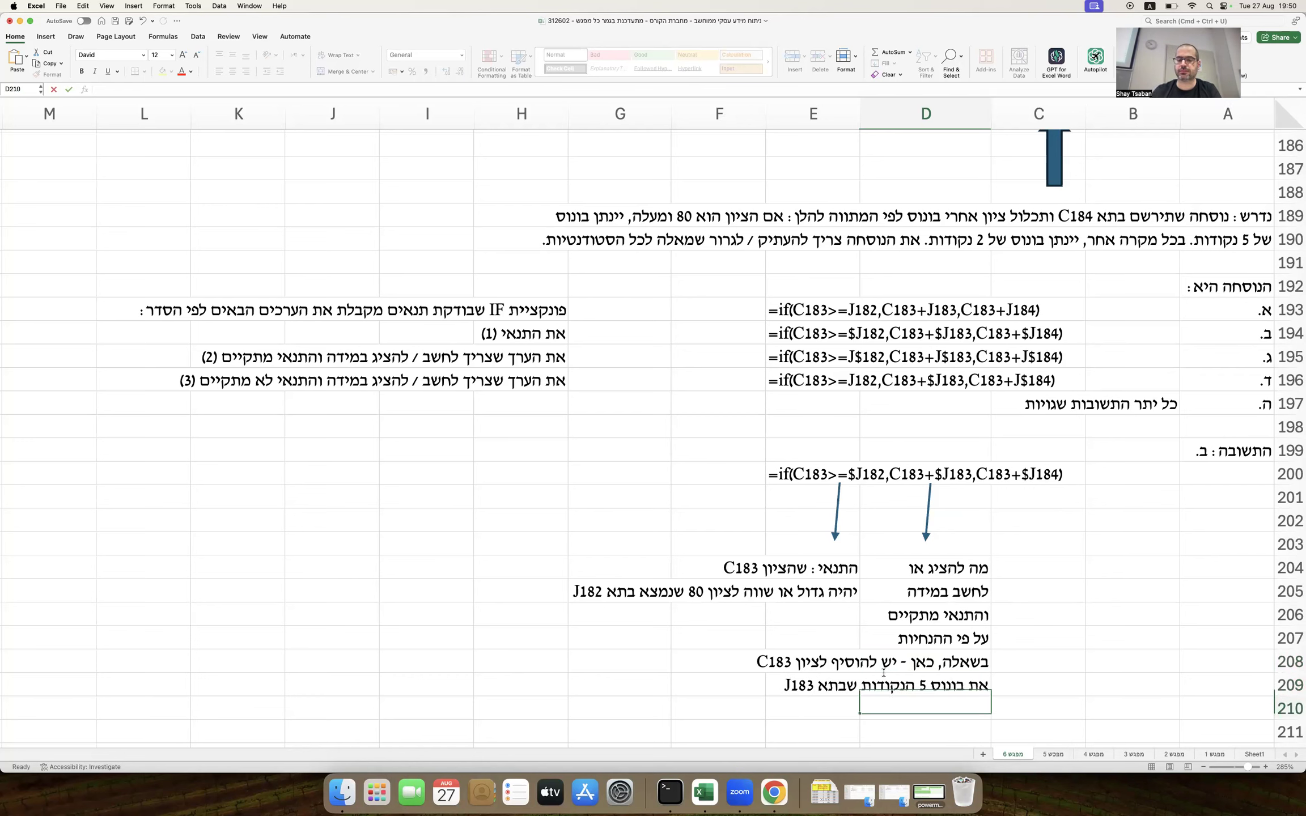
Step: Underline "במידה והתנאי מתקיים" in H195 and "במידה והתנאי לא מתקיים" in H196
double_click(547, 357)
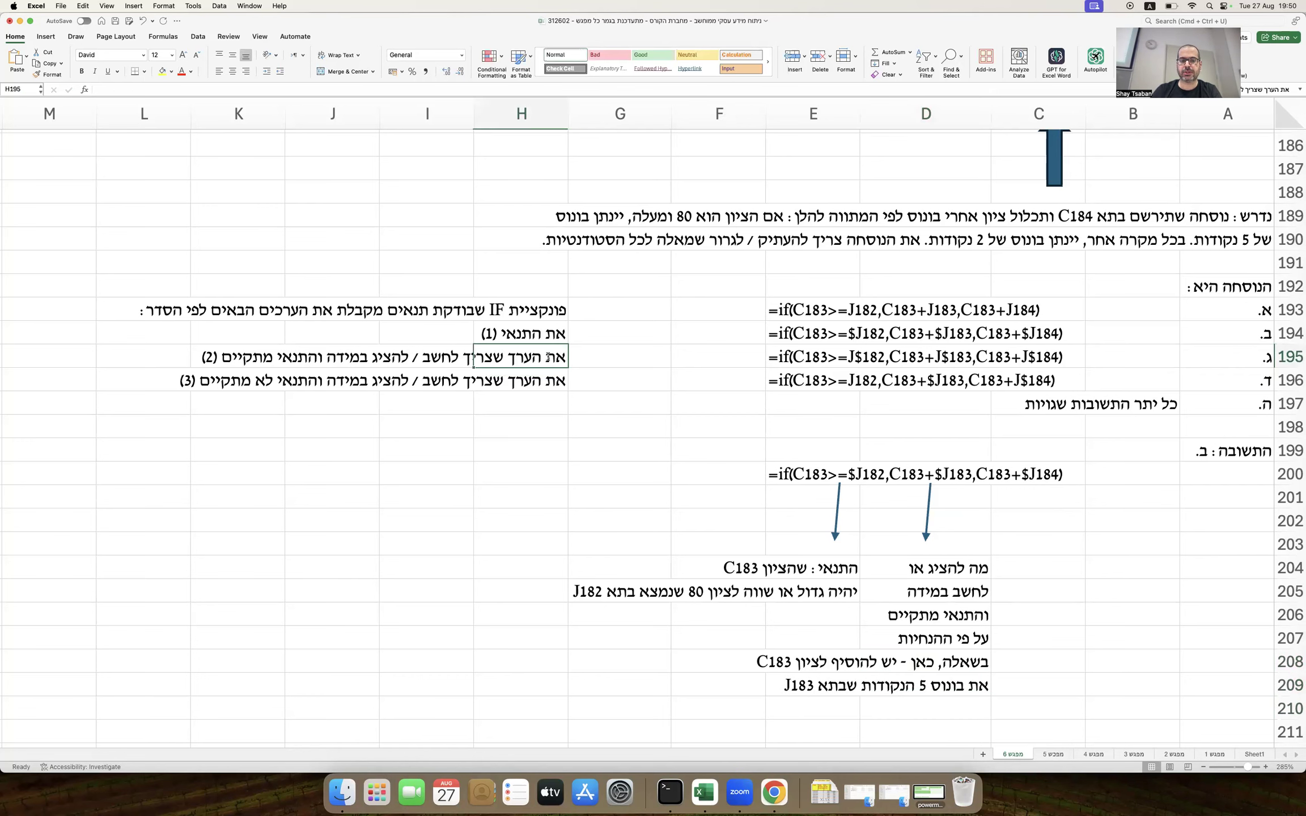
left_click_drag(365, 357, 251, 356)
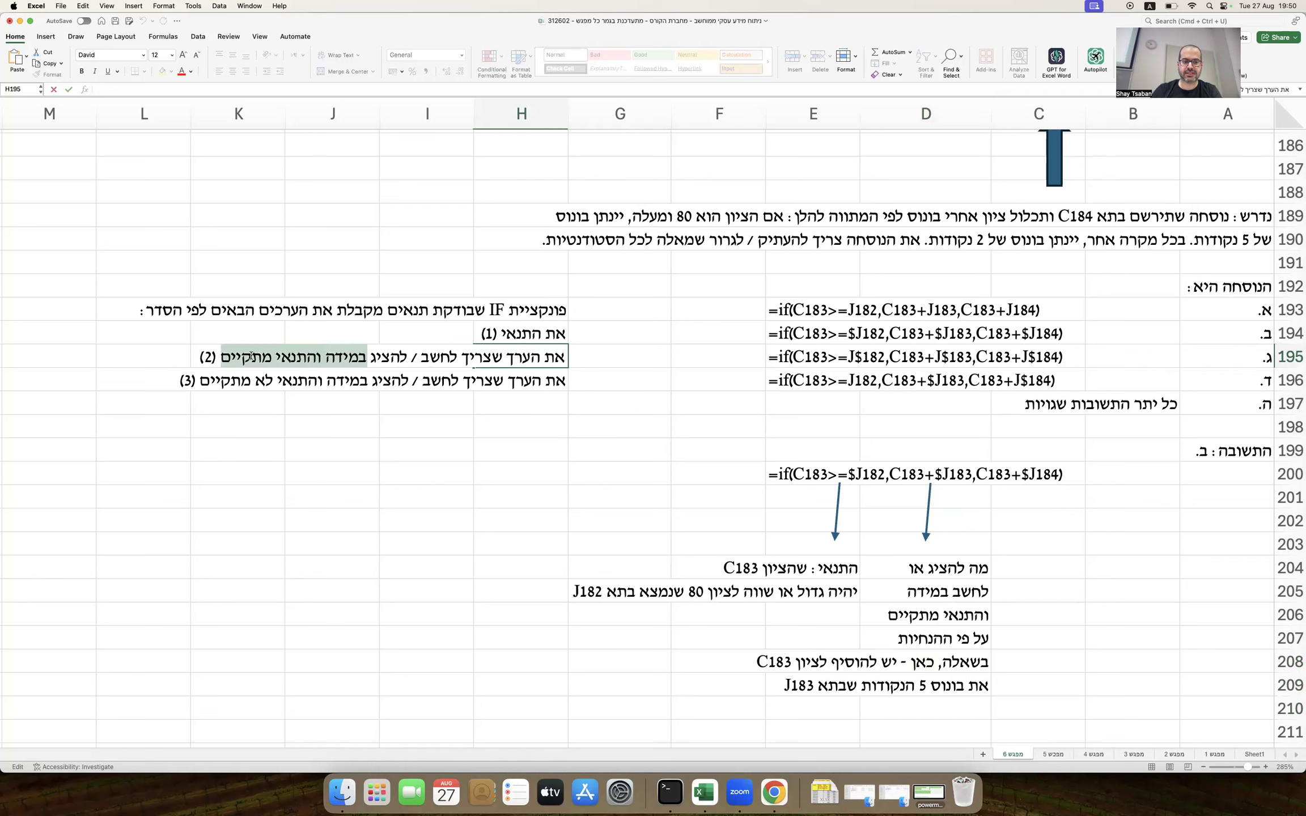
key("super+u")
double_click(515, 380)
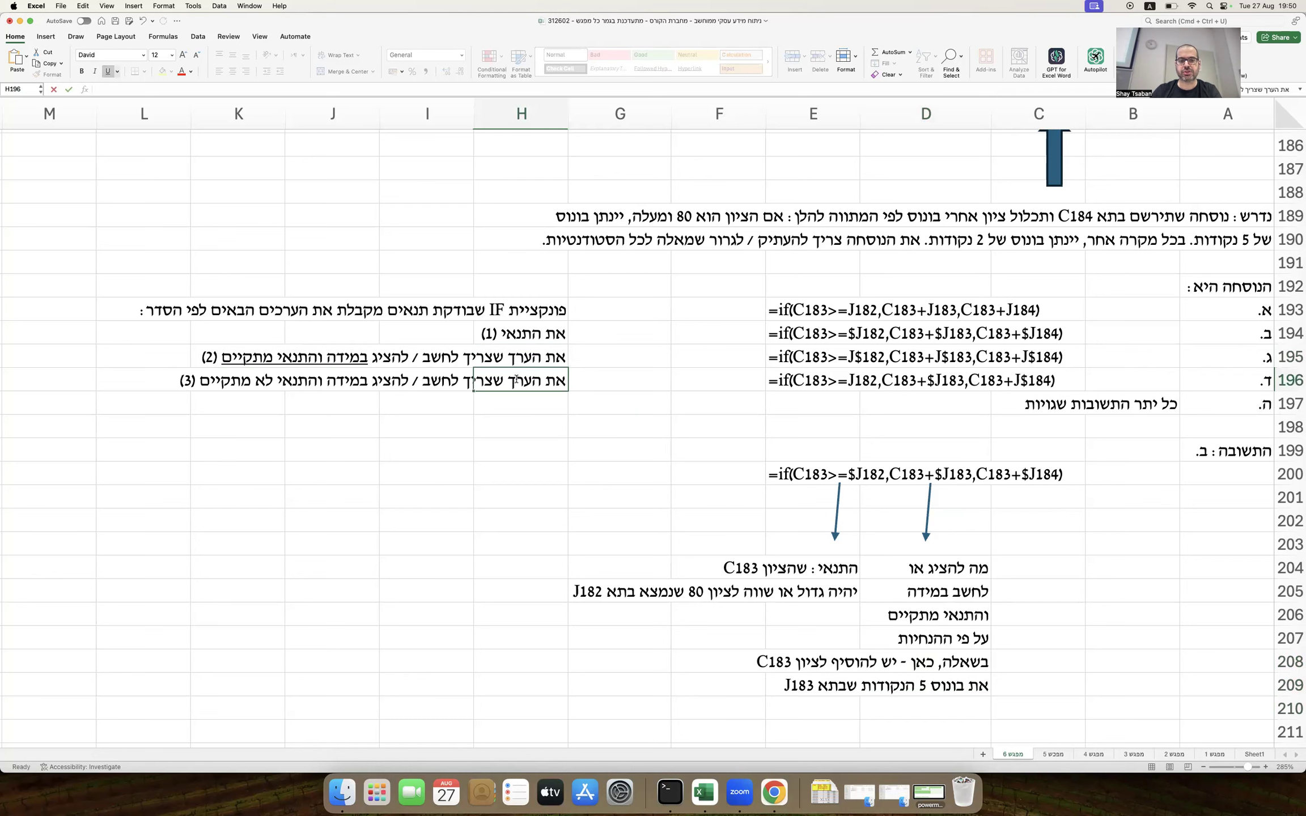
left_click_drag(368, 380, 207, 380)
key("super+u")
left_click_drag(674, 499, 675, 521)
Step: Add a third arrow pointing diagonally down from C183+$J184 and enter "מה להציג או לחשב במידה" in B203
scroll(737, 499, "down", 2)
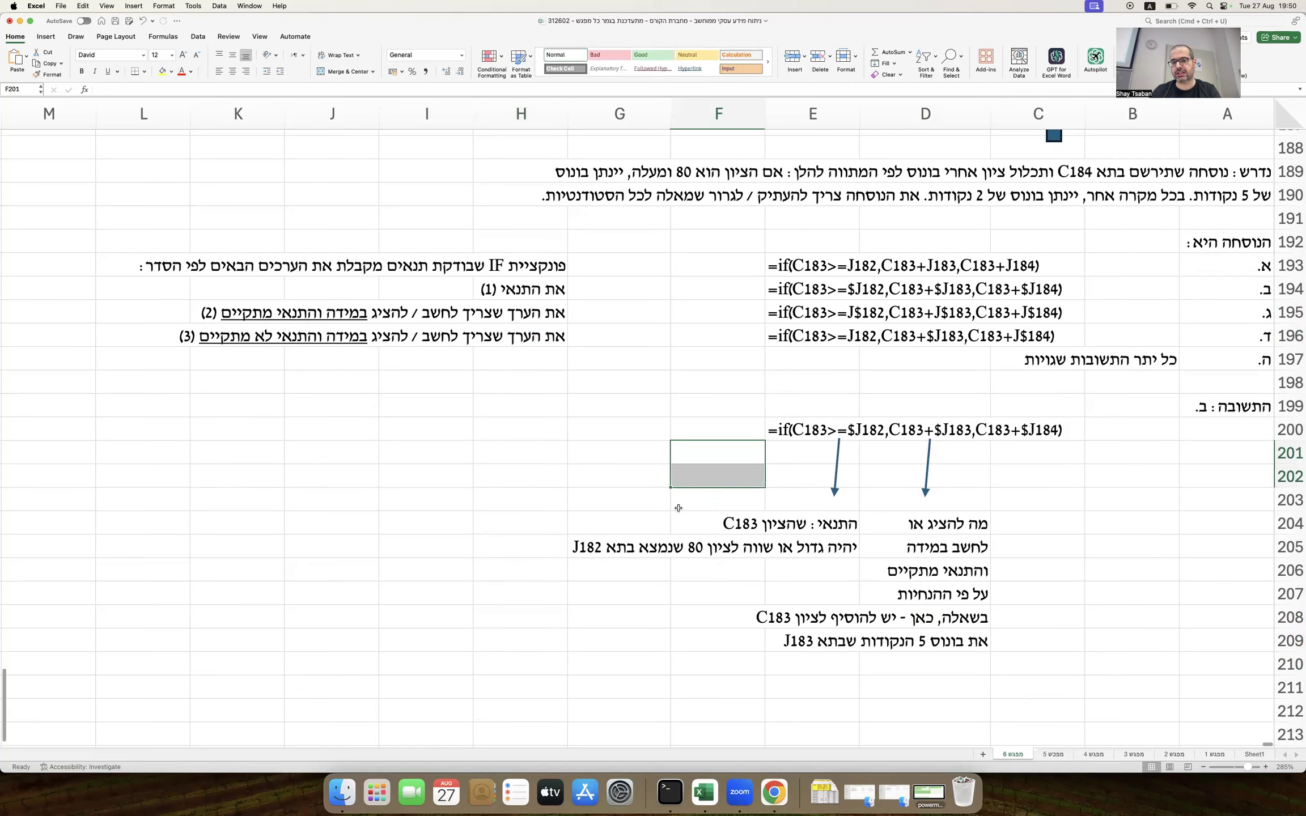
left_click_drag(931, 464, 1076, 482)
left_click(1154, 504)
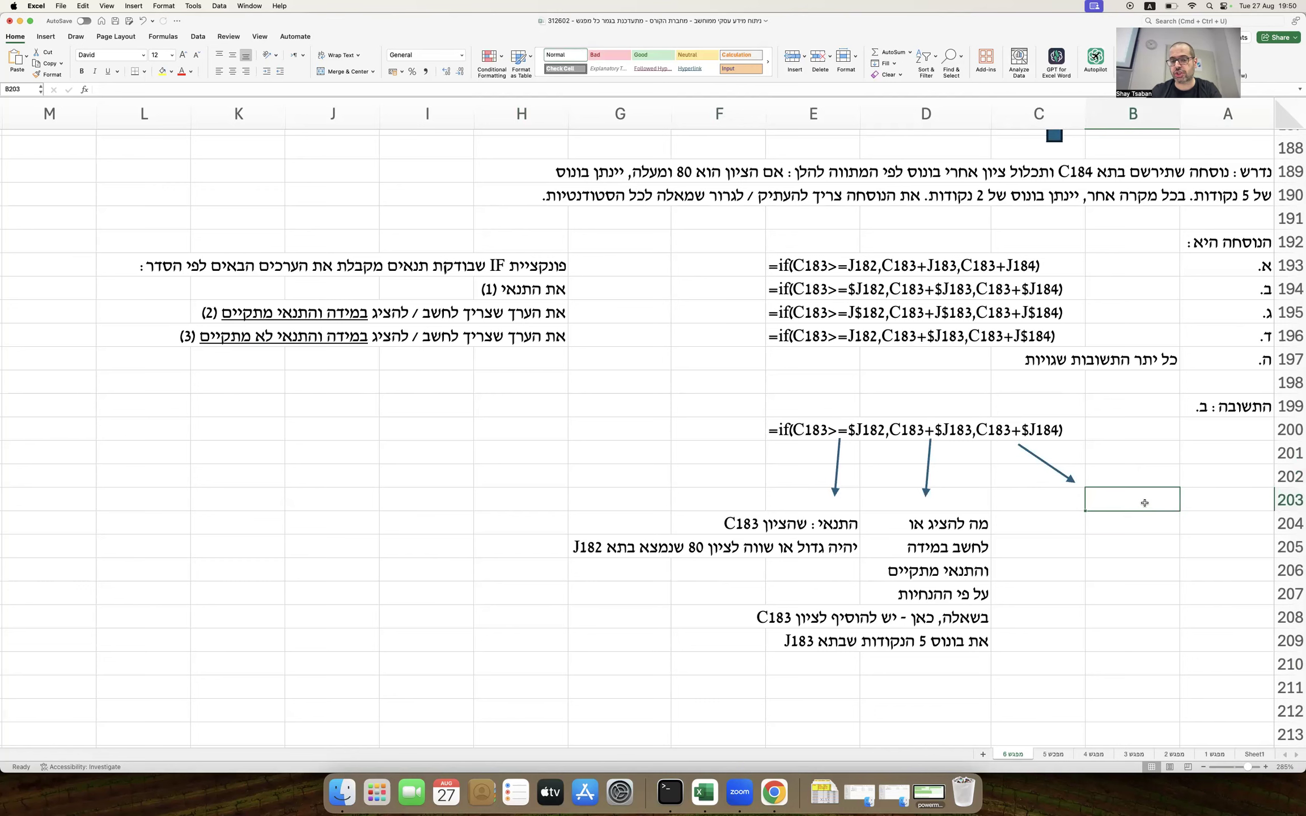
type("nv")
key("BackSpace")
key("BackSpace")
key("ctrl+space")
type("מה להציג או לחשב במידה")
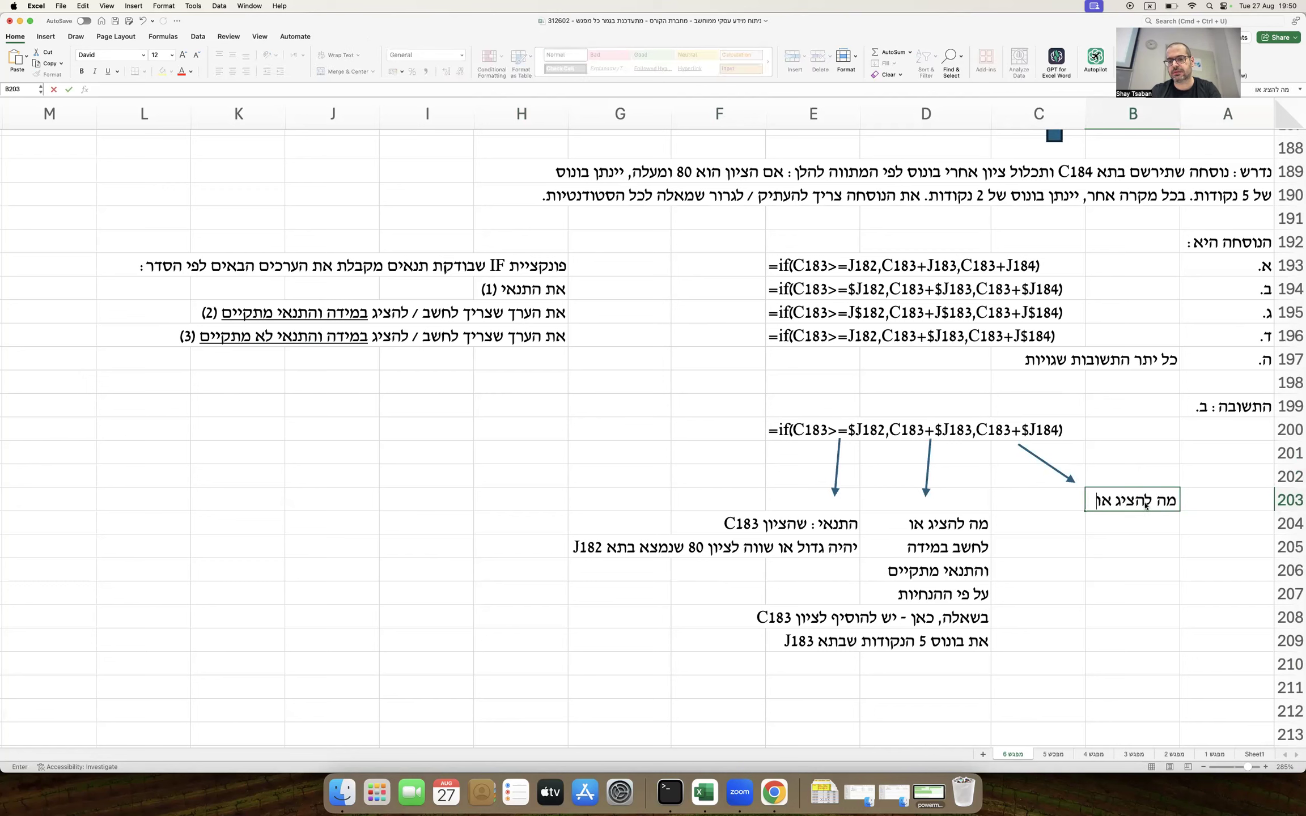
key("Return")
Step: Enter "והתנאי לא מתקיים" in B204, "על פי ההנחיות בשאלה." in B205 and "כאן" in B206
type("והתנאי לא מתקיים")
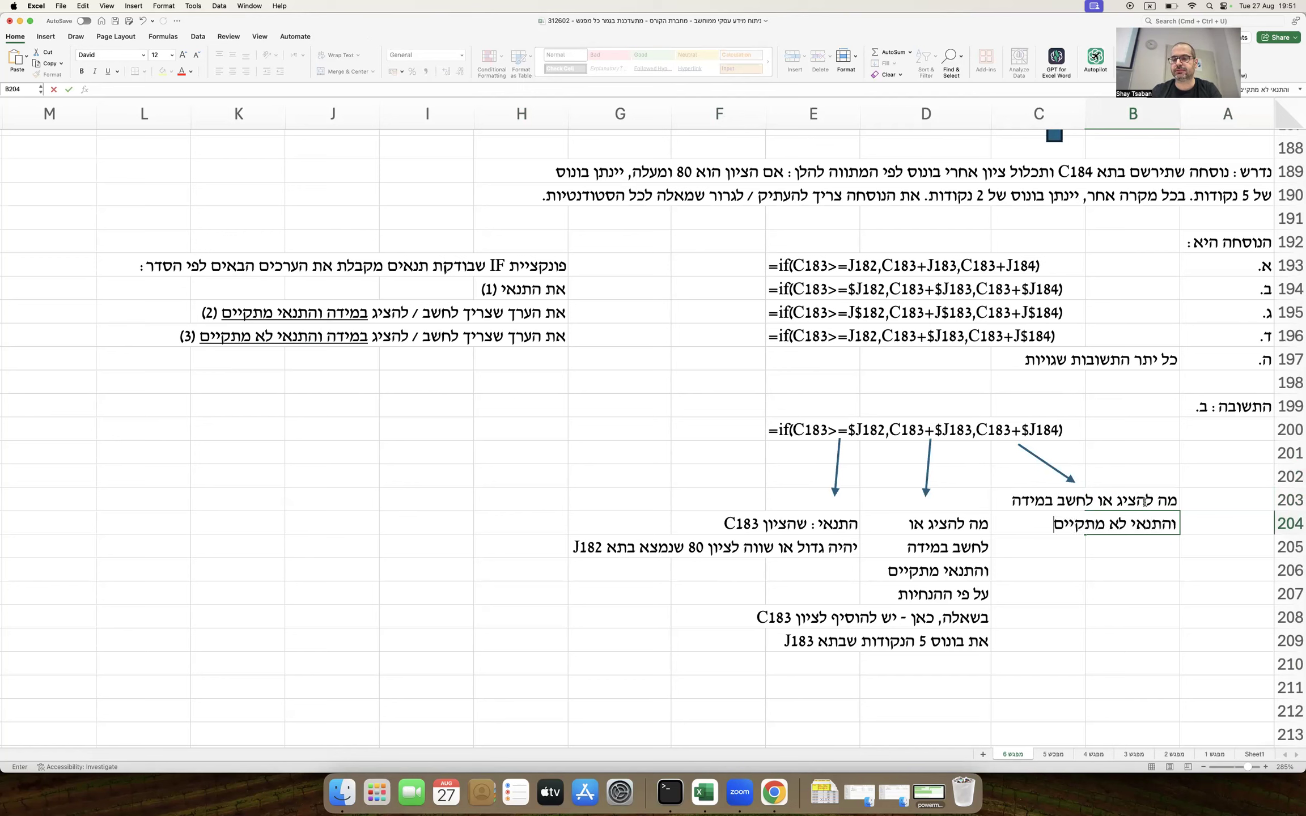
key("Return")
type("על פי ההנחיות בשאלה.")
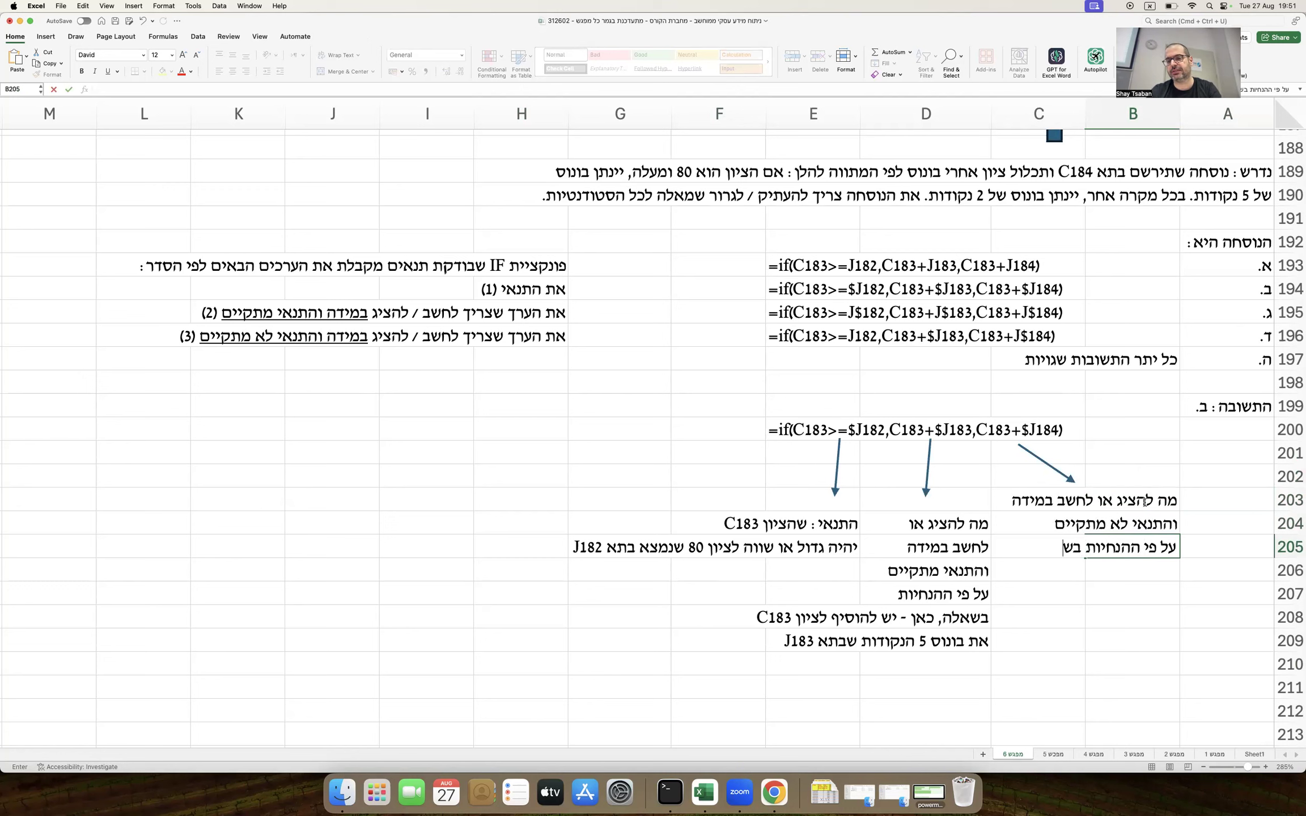
key("Return")
type("כאן")
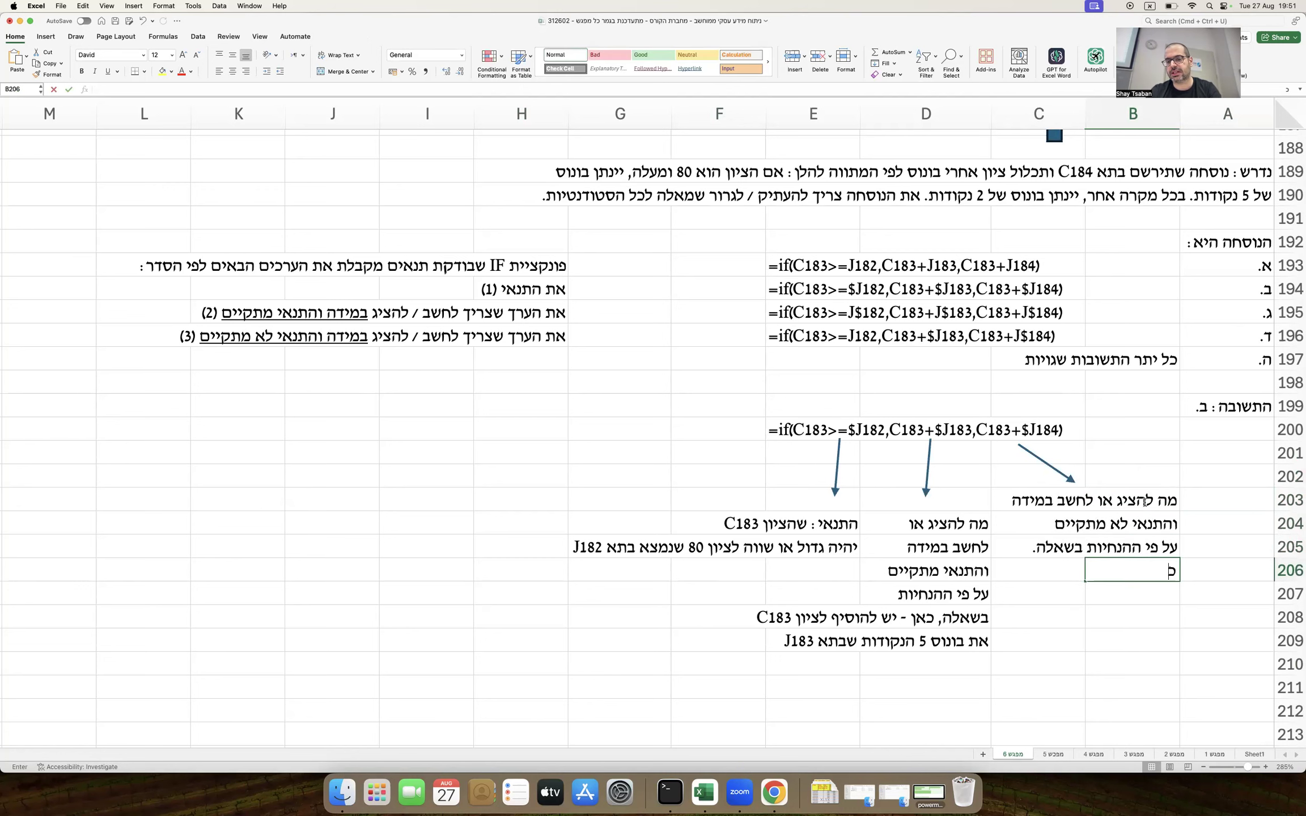
Step: Replace the final period of the B205 text with a comma
double_click(1146, 544)
left_click(1018, 549)
key("BackSpace")
type(",")
key("Return")
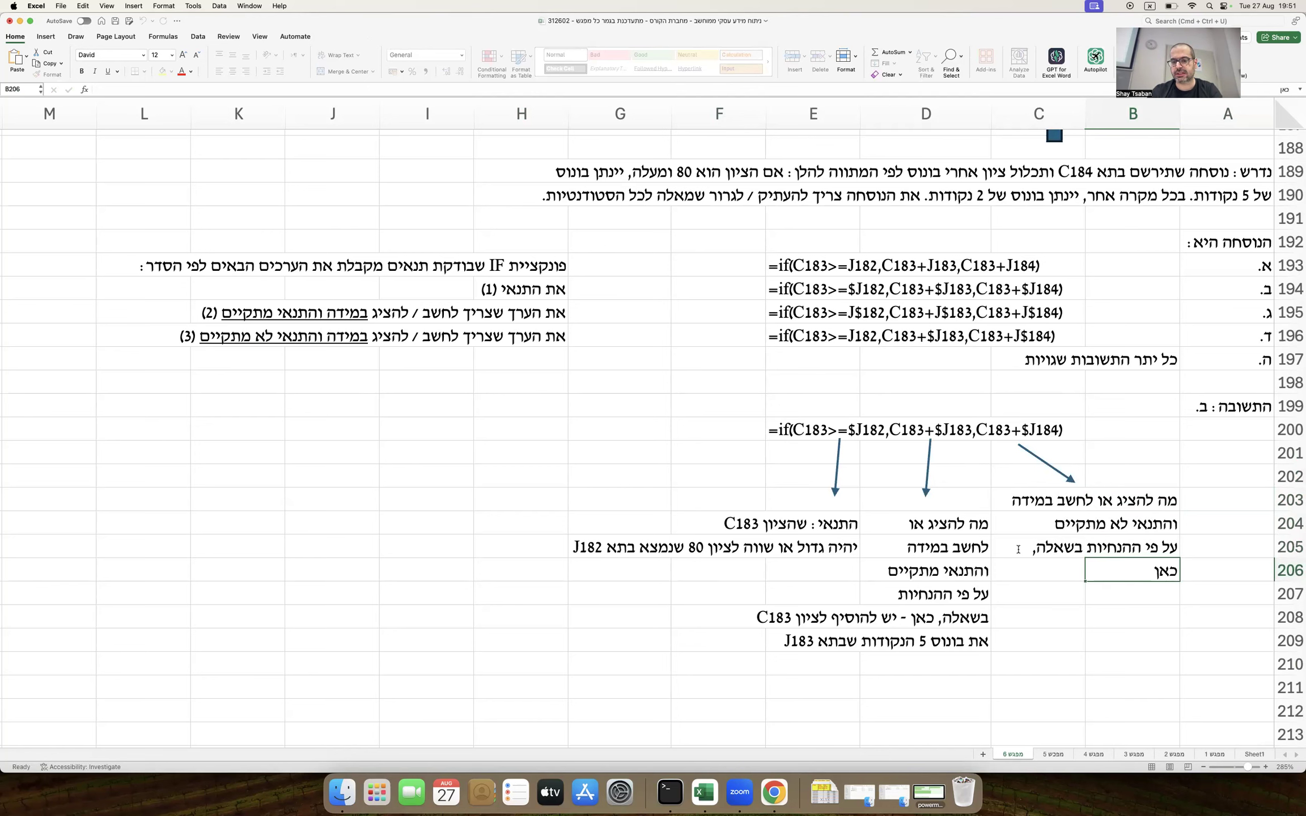
Step: Replace the B206 text with "צריך להוסיף 2" and enter "נקודות בלבד לציון C183" in B207
type("צריך להוסיף 2")
key("Return")
type("נקודות בלבד לציון")
key("ctrl+space")
type("C183")
key("ctrl+space")
key("Return")
Step: Finish the third argument's note with "במצב כזה (להוסיף" in B208 and "את תא J184)" in B209
type("במצב כזה (להוסיף")
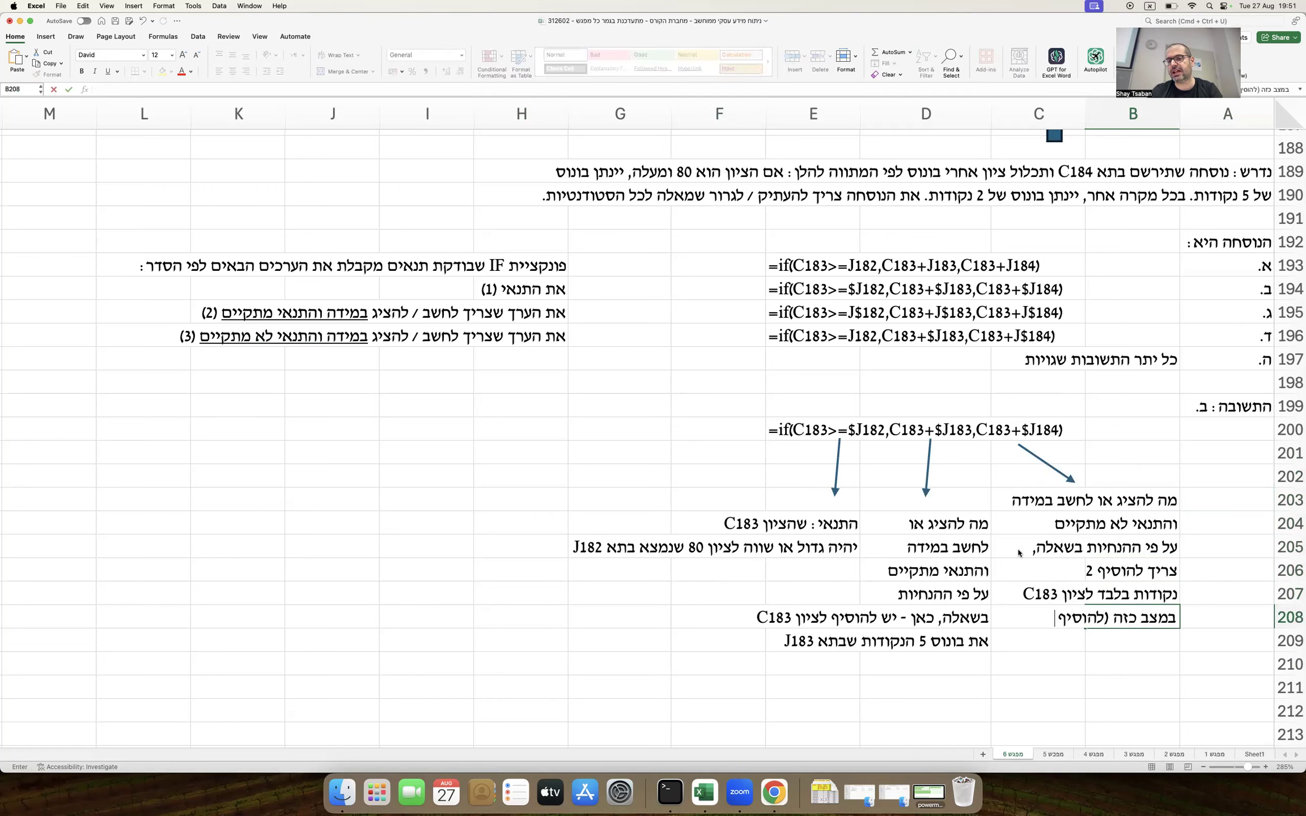
key("Return")
type("את תא")
key("ctrl+space")
type("J184")
key("ctrl+space")
type(")")
key("Return")
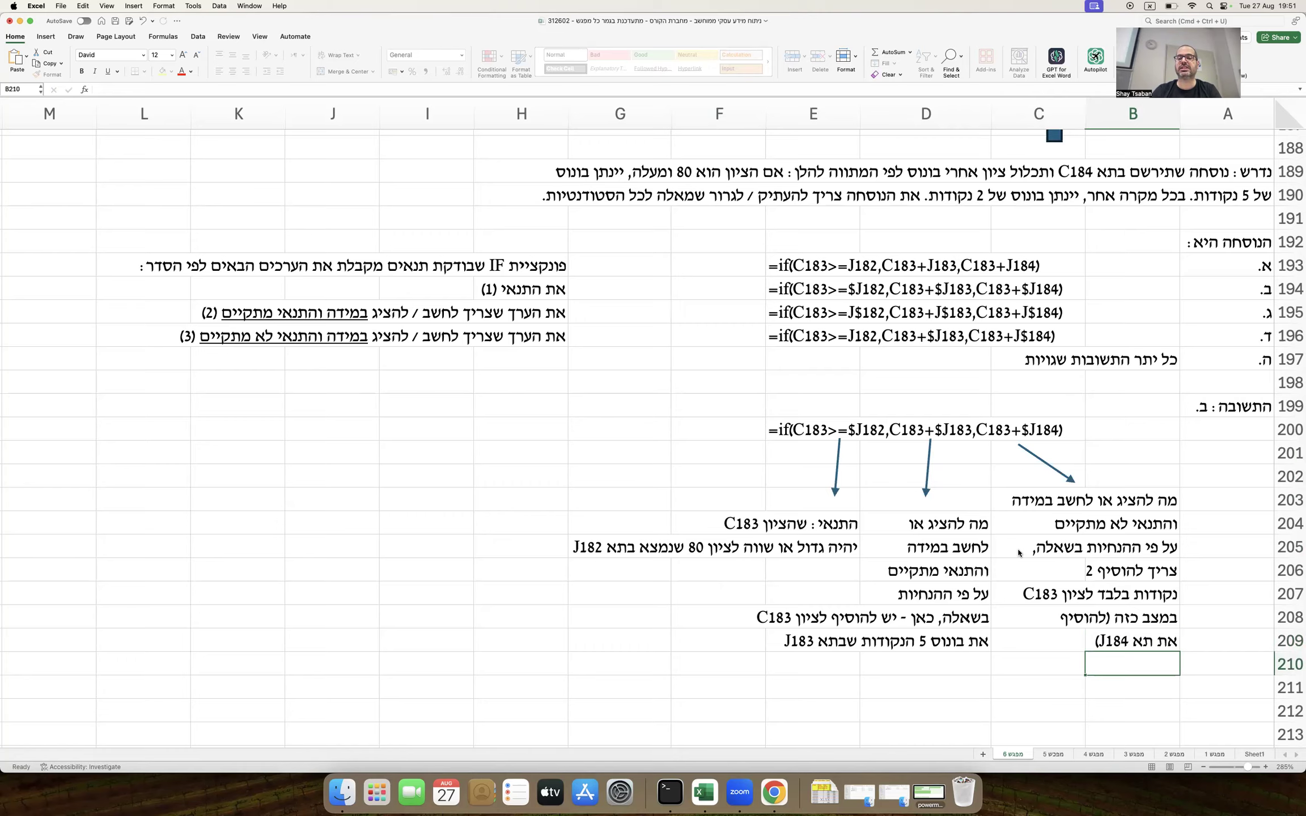
Step: Enter the bold question "ומדוע קיבענו את העמודה של תאי העזר בעמודה J?" in B211
scroll(1019, 553, "down", 3)
left_click(1137, 613)
type("ומדוע קיב")
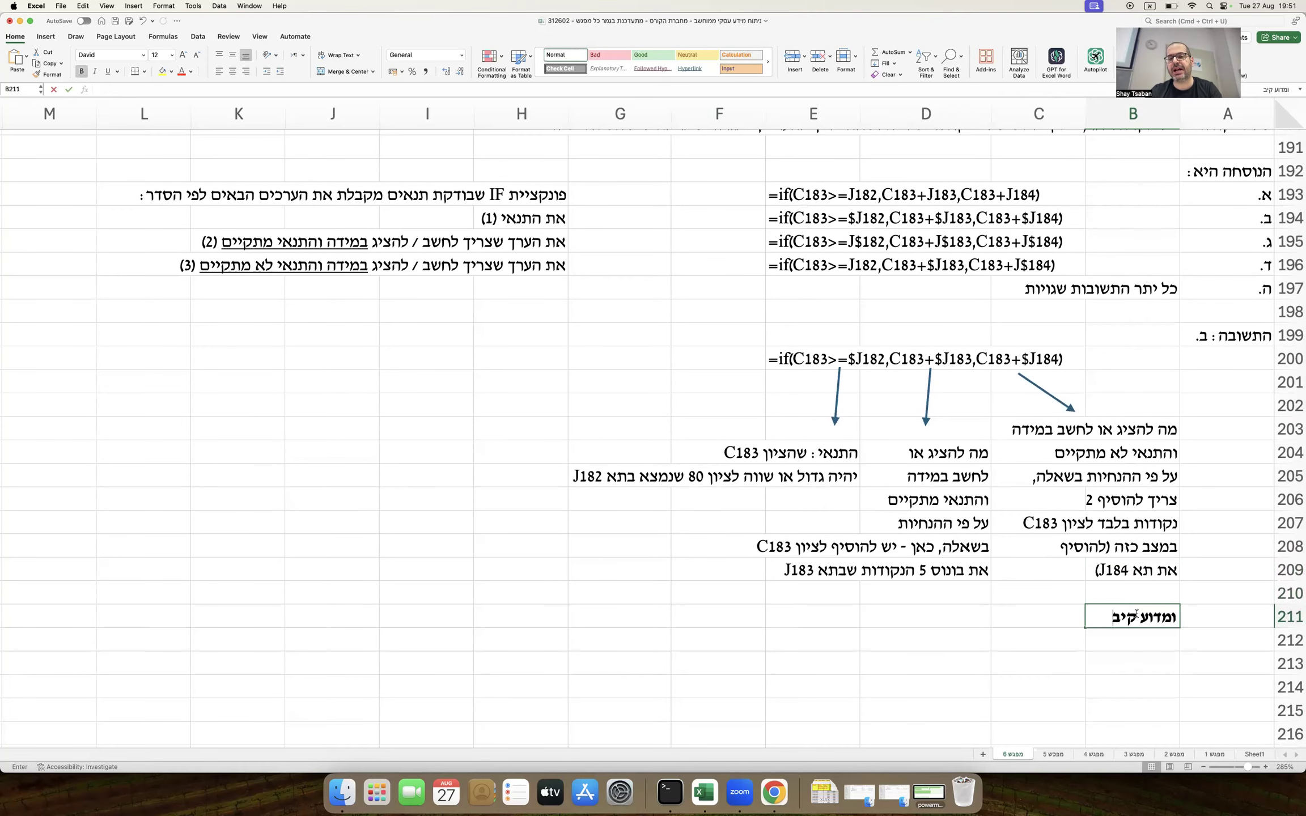
type("ענו את העמוד")
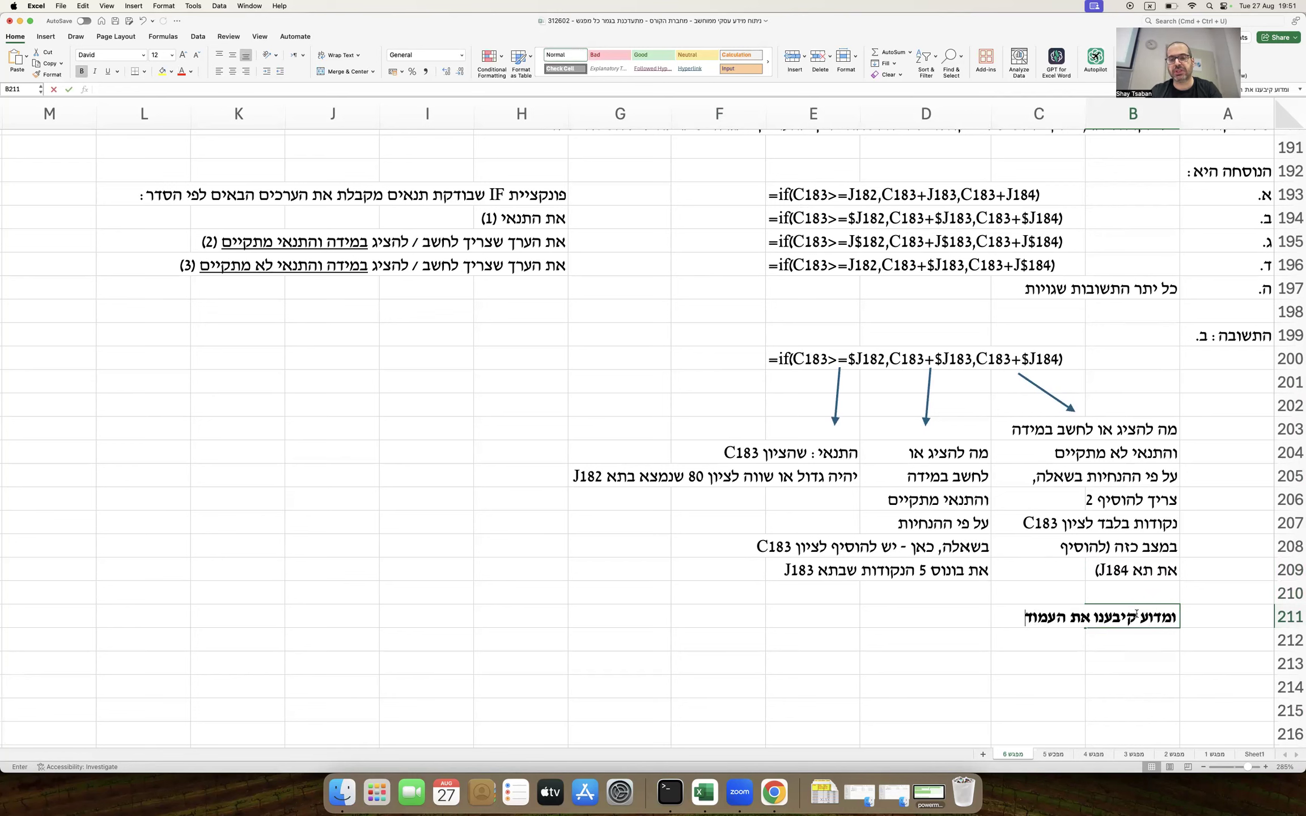
type("ה של תאי העזר")
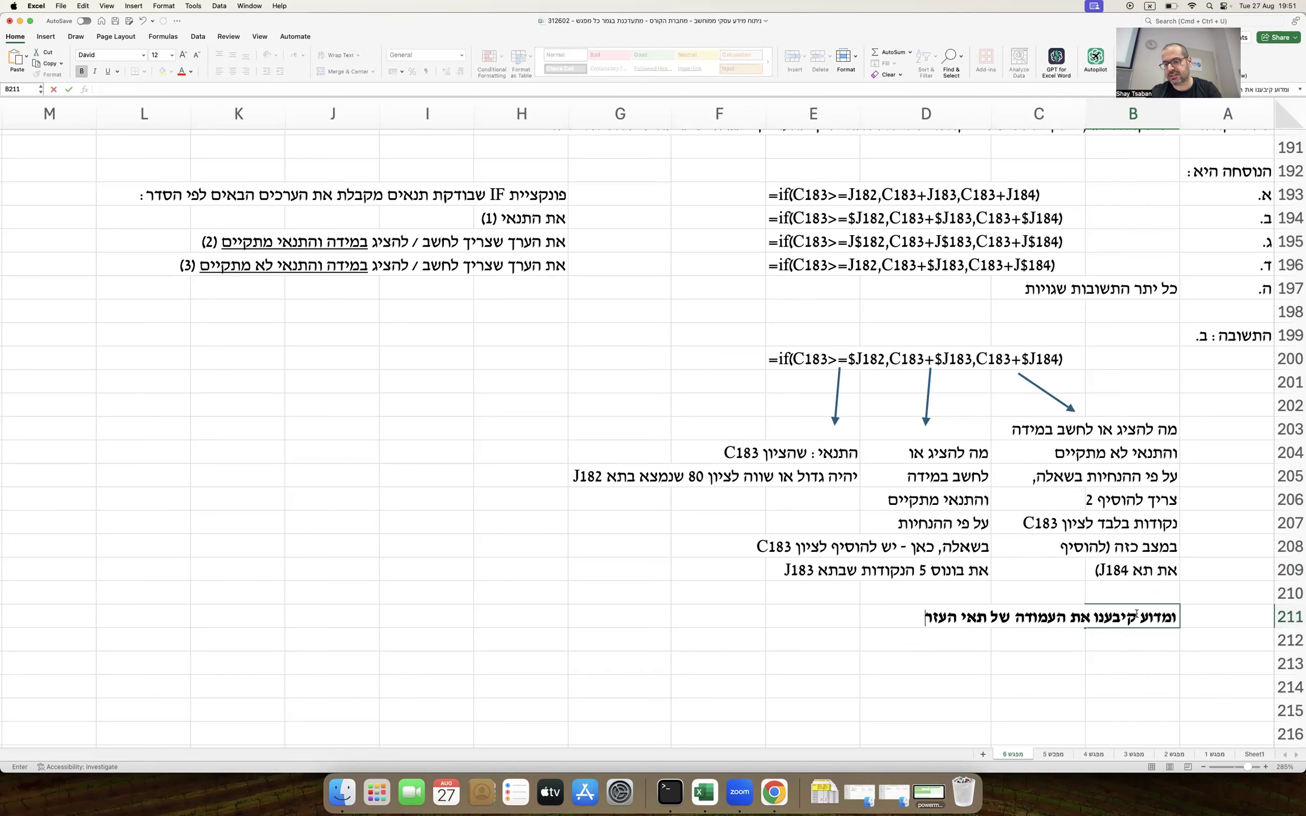
type(" בעמודה J")
key("ctrl+space")
type("?")
key("Return")
Step: Enter "כי מתקיימים התנאים המצטברים הבאים:" in B212 and the first condition "א. גוררים." in B213
type("כי מ")
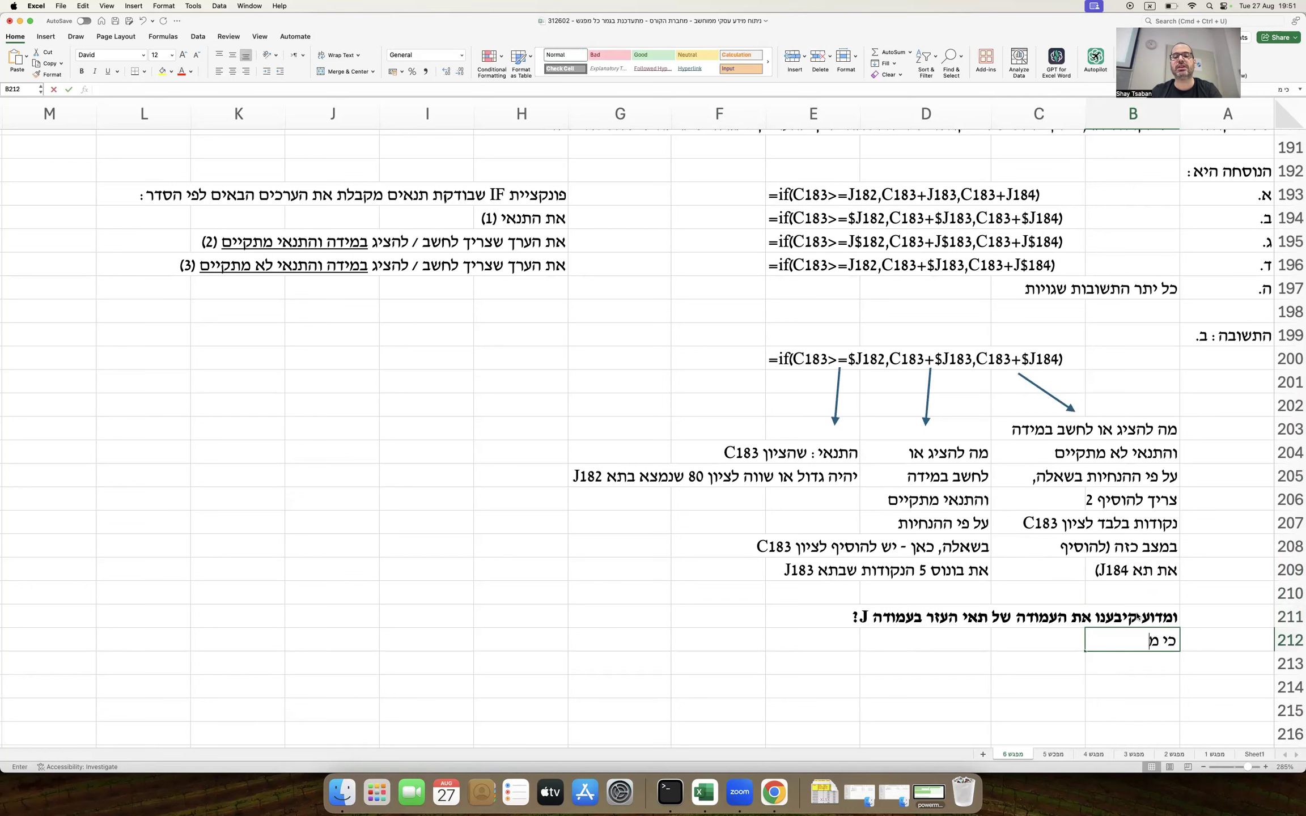
type("תקיימים התנאים המצטברים הבאים :")
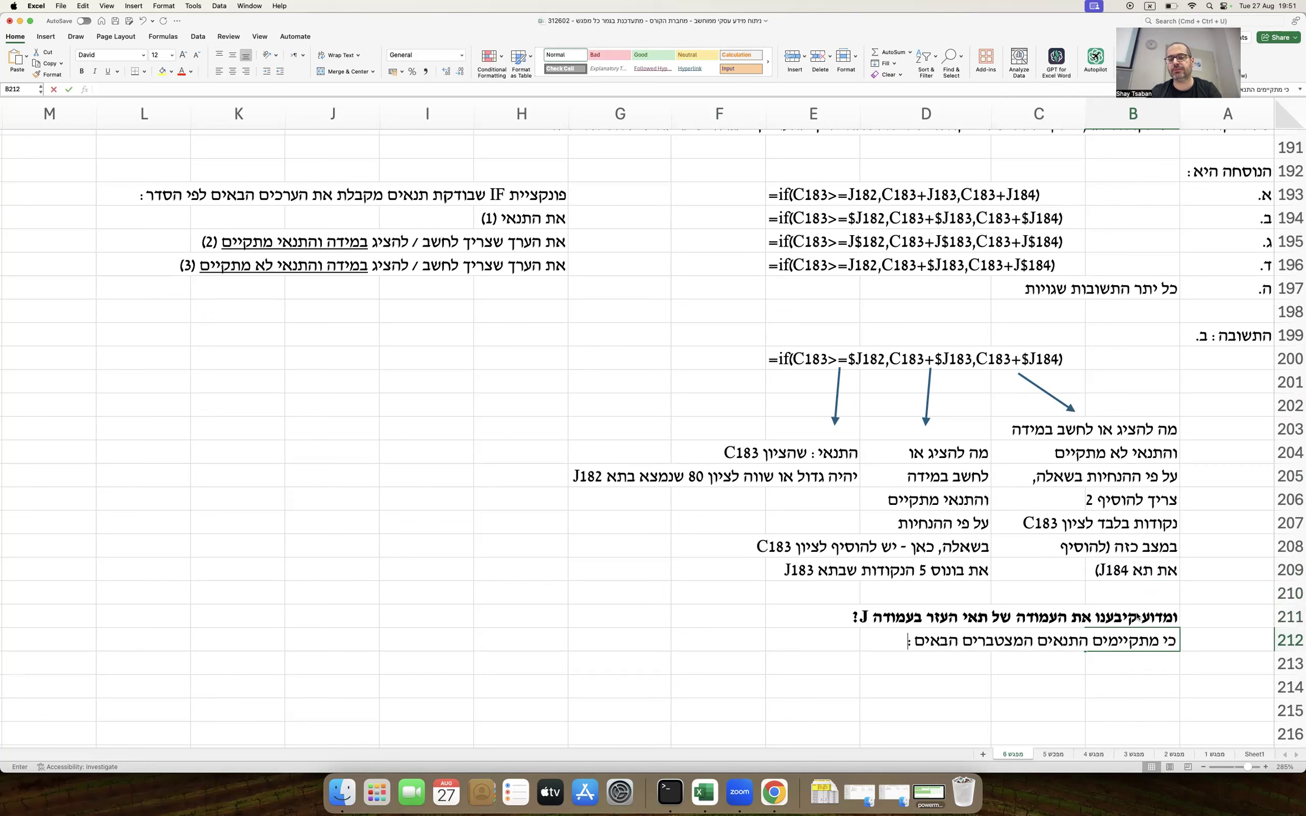
key("Return")
type("א. גורם")
type("ים.")
key("Return")
Step: Enter the second condition "ב. רוצים שתאי J יישארו קבועים למרות הגרירה." in B214
type("ב.")
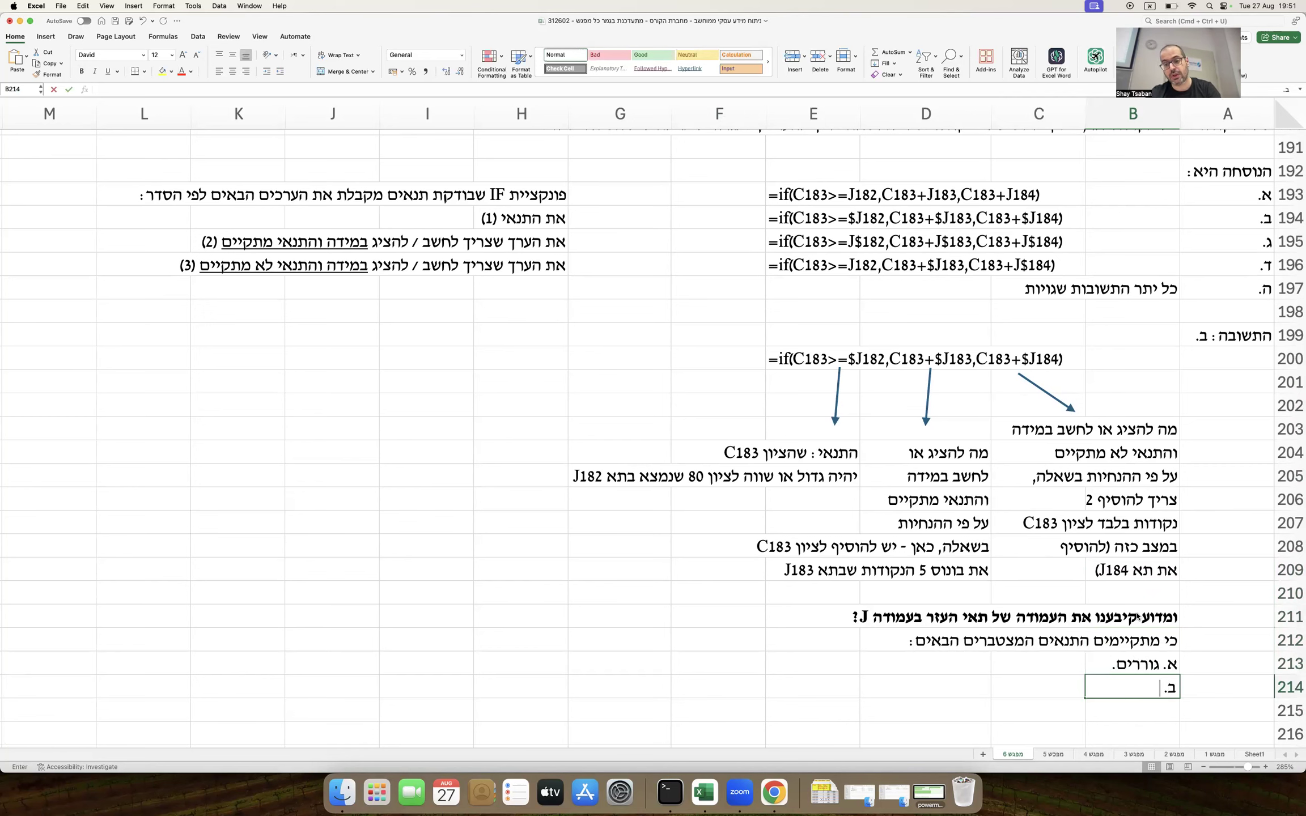
type(" רוצים שתאי J יישארו קבועים למרות ה")
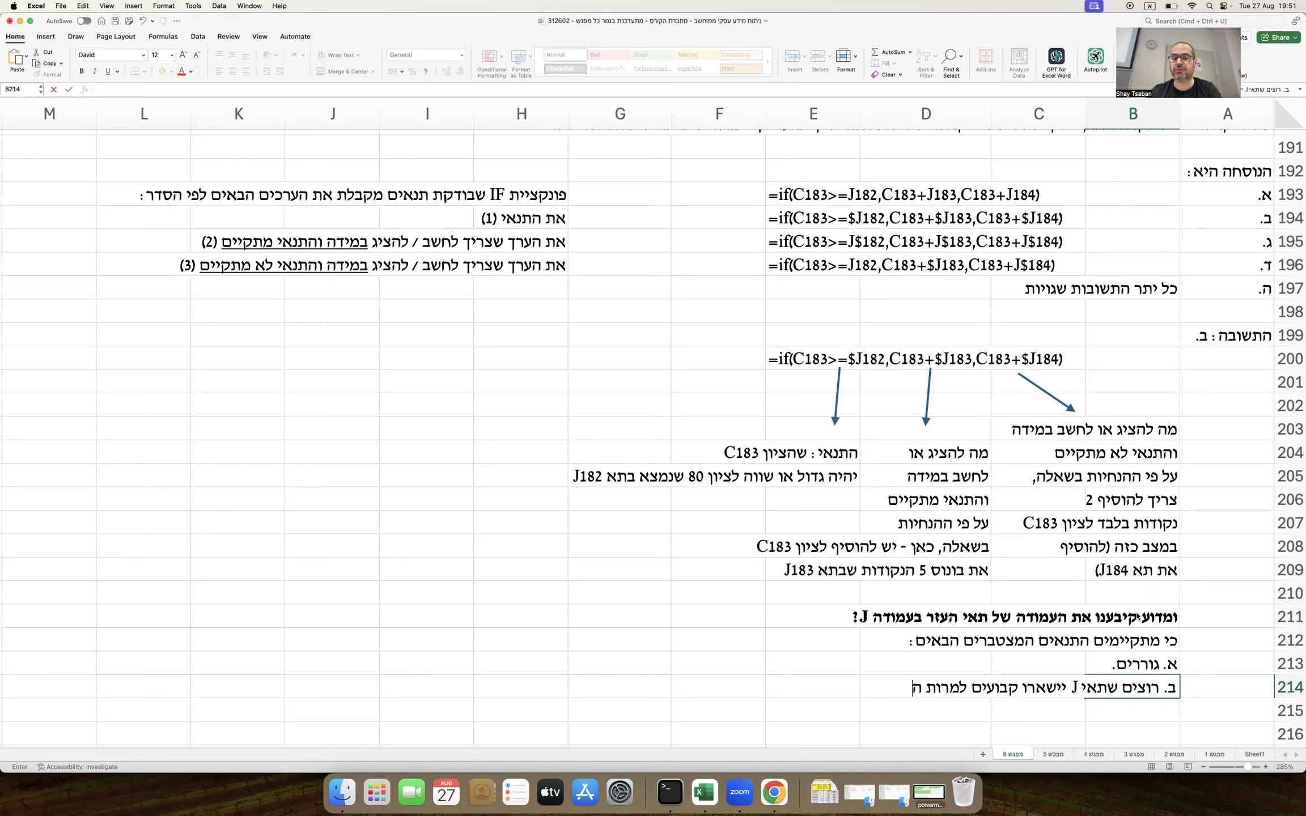
type("גרירה.")
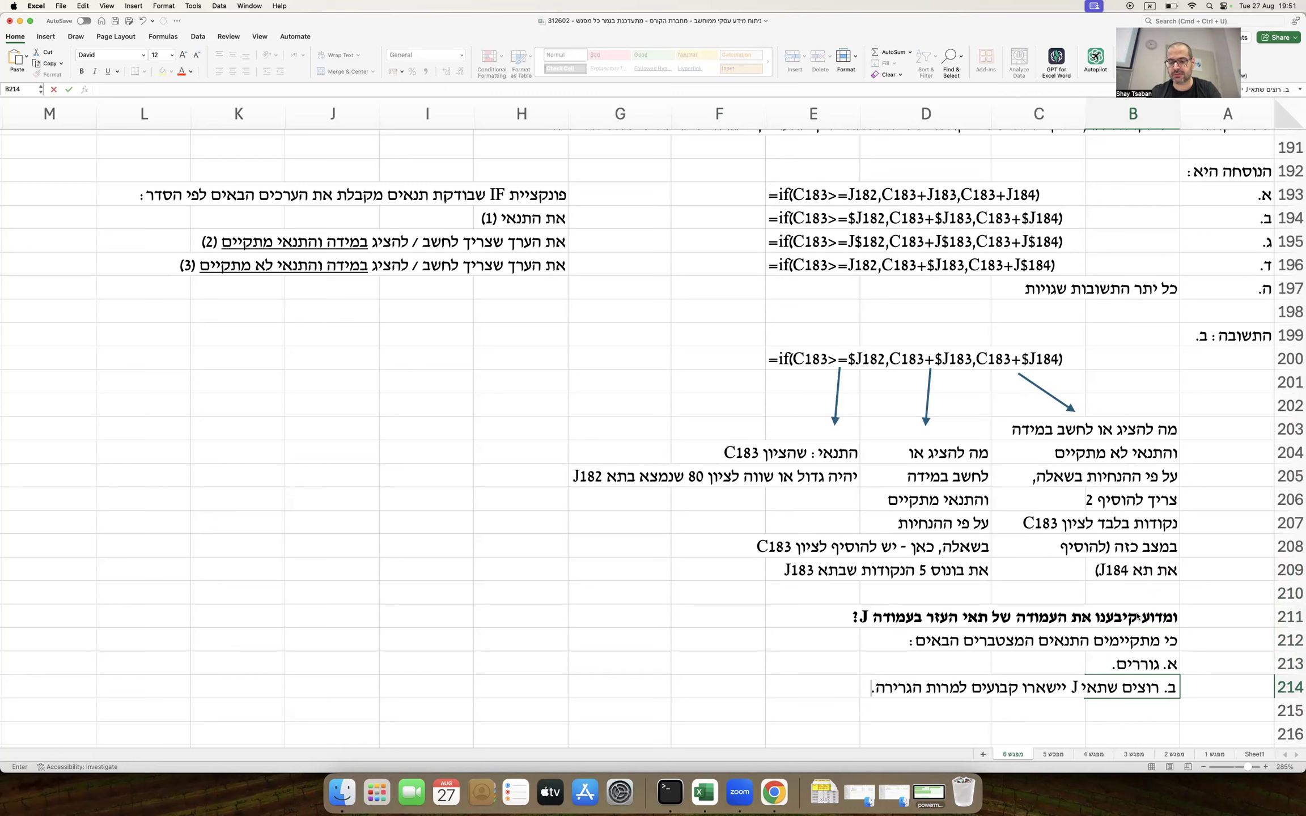
key("Return")
Step: Enter "ג. הואיל וכיוון הגרירה שמאלה - הקיבוע של הערכים הקבועים הוא ברמת העמודה." in B215 and save the workbook
type("ג. הואיל וכיוון הגר")
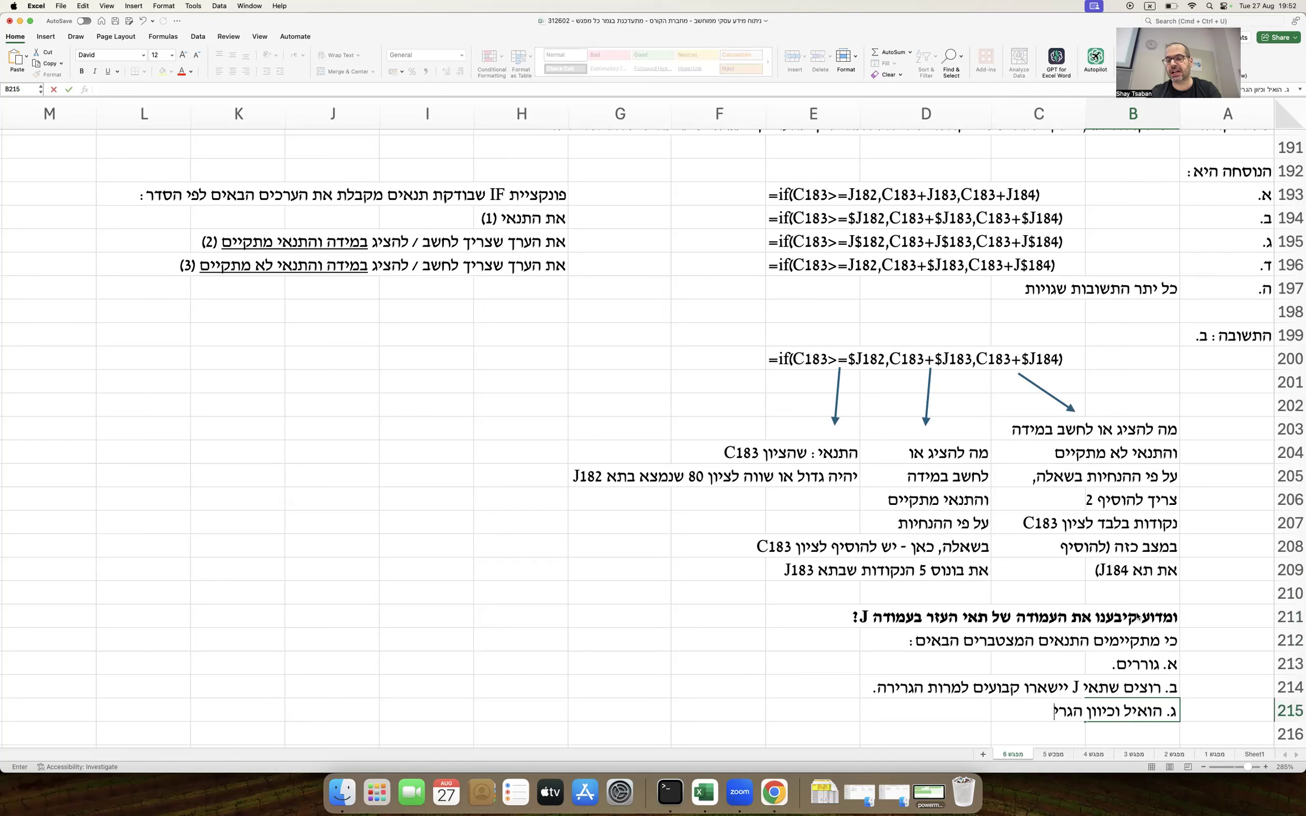
type("ירה שמאלה - הקיב")
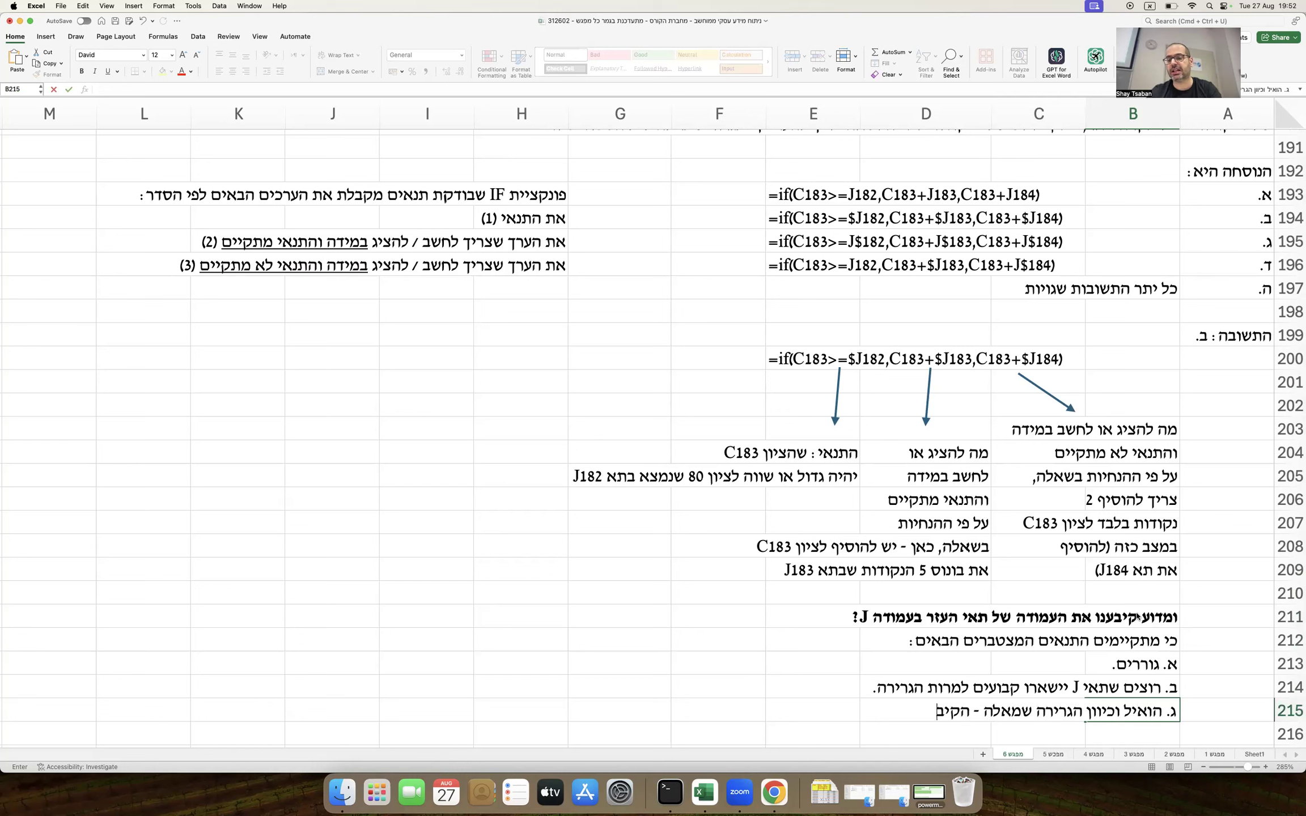
type("וע של הערכים הקבועי")
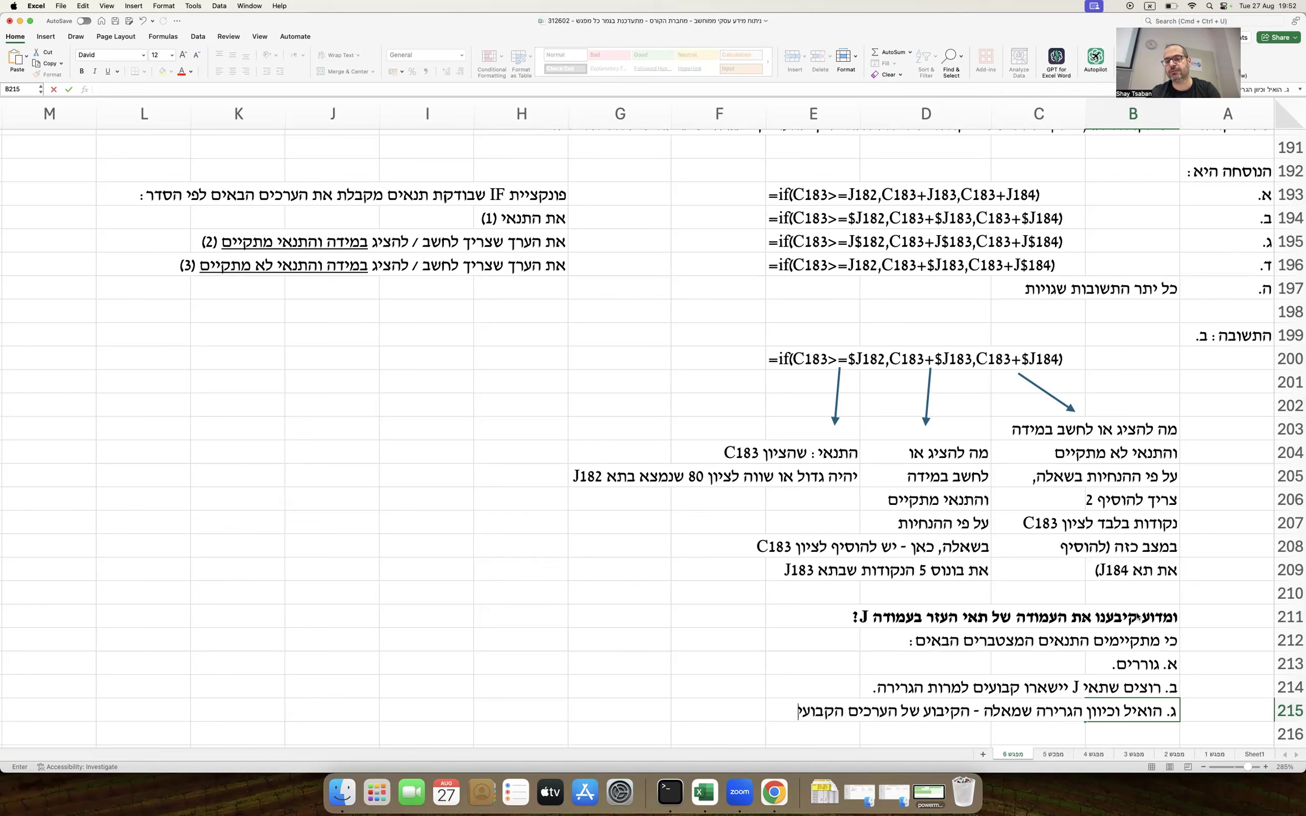
type("ם הוא ברמת העמודה")
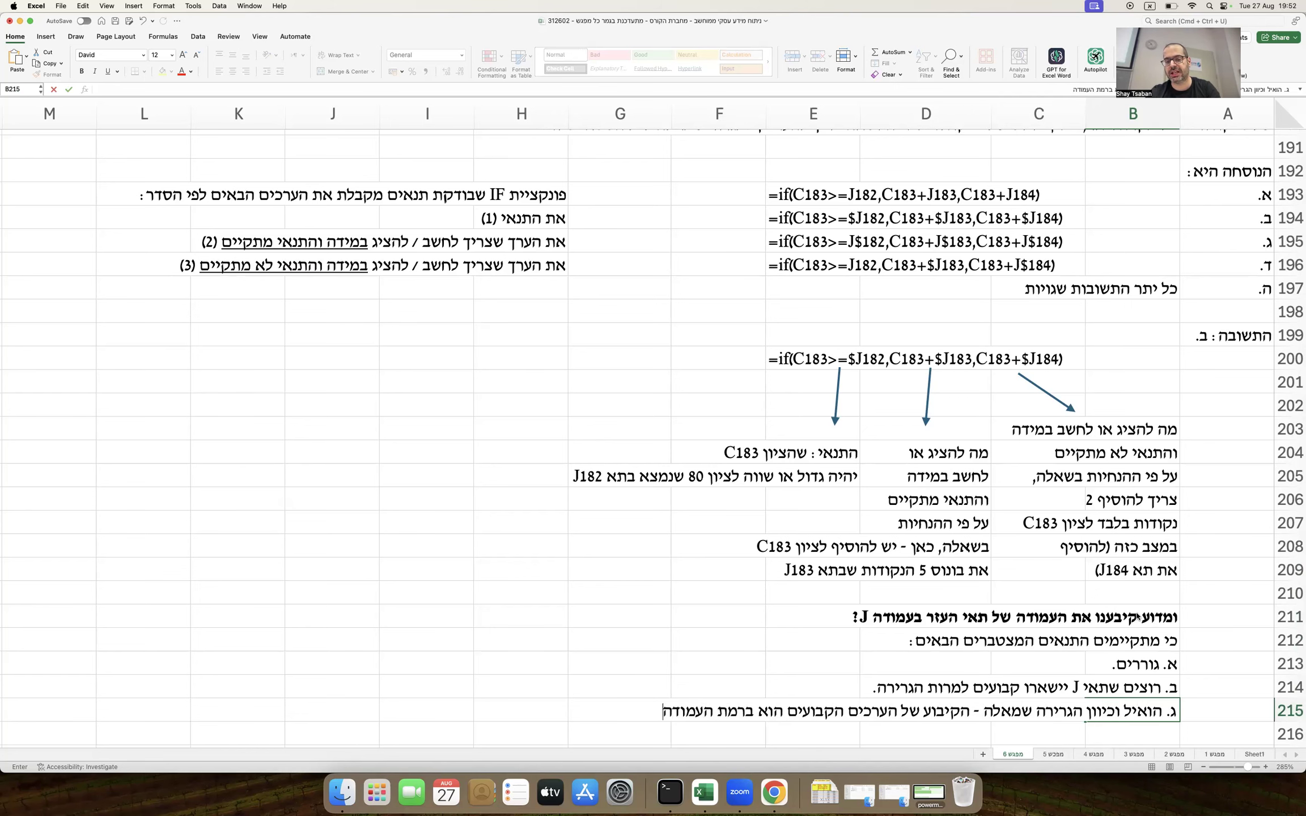
key("Return")
key("Return")
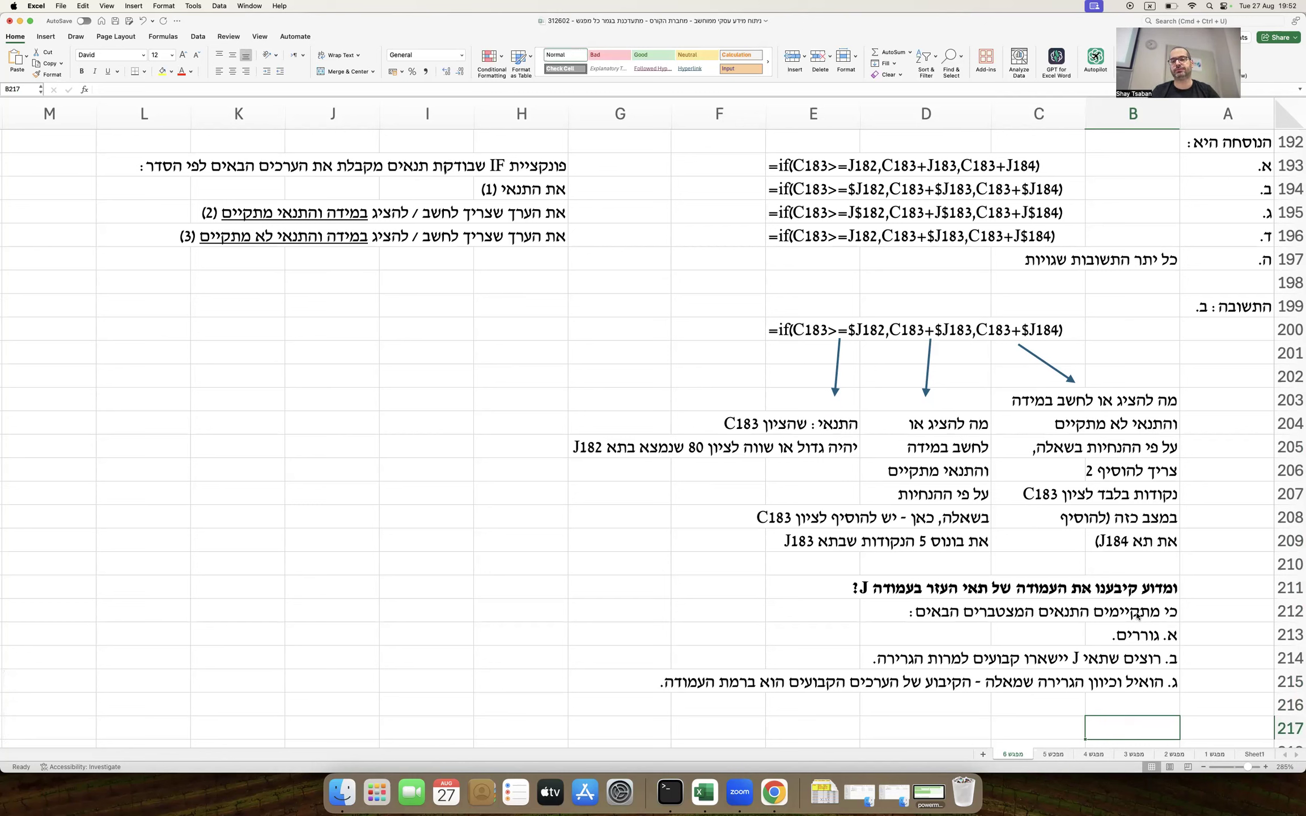
key("super+s")
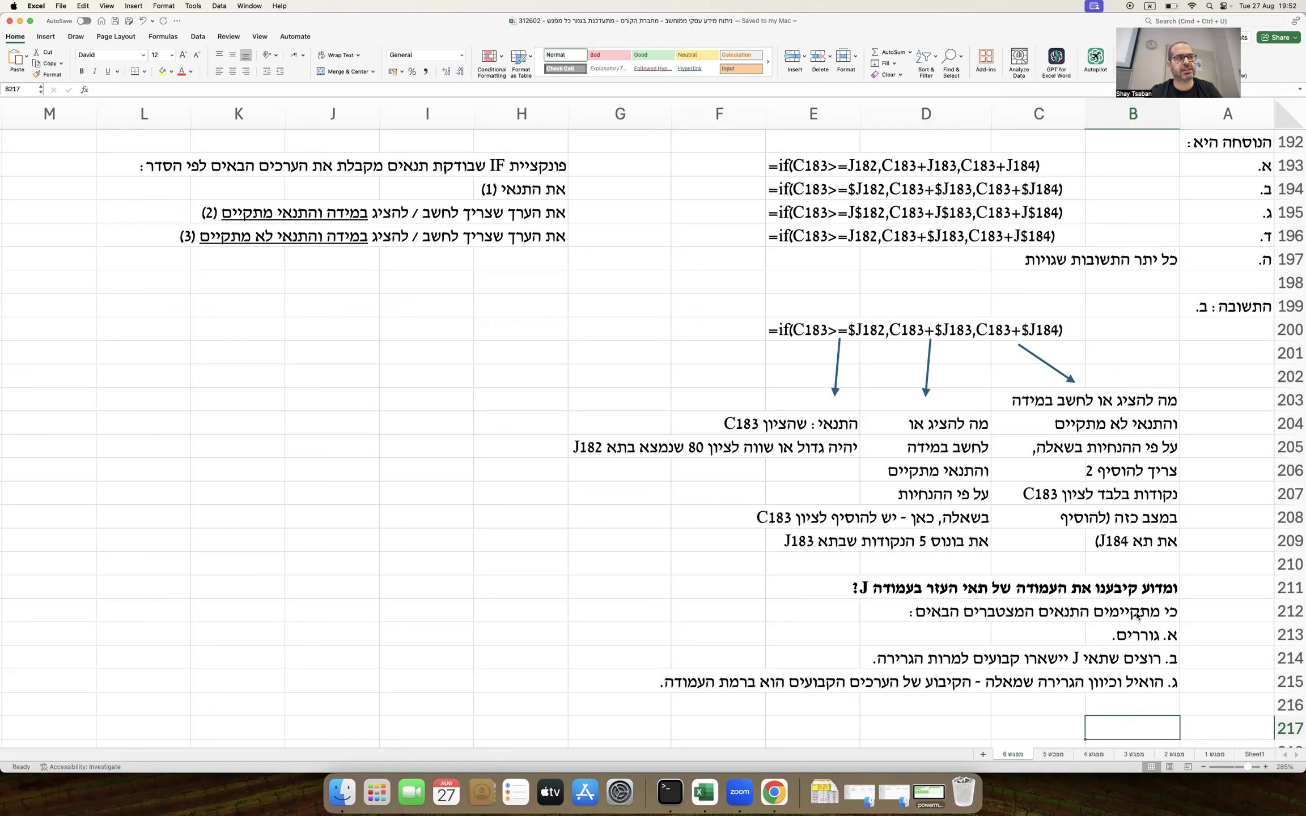
Step: Review the session sheet from the exam topics and function list through the exercises, ending at exercise 4's grade table and IF formula options
scroll(1137, 617, "up", 20)
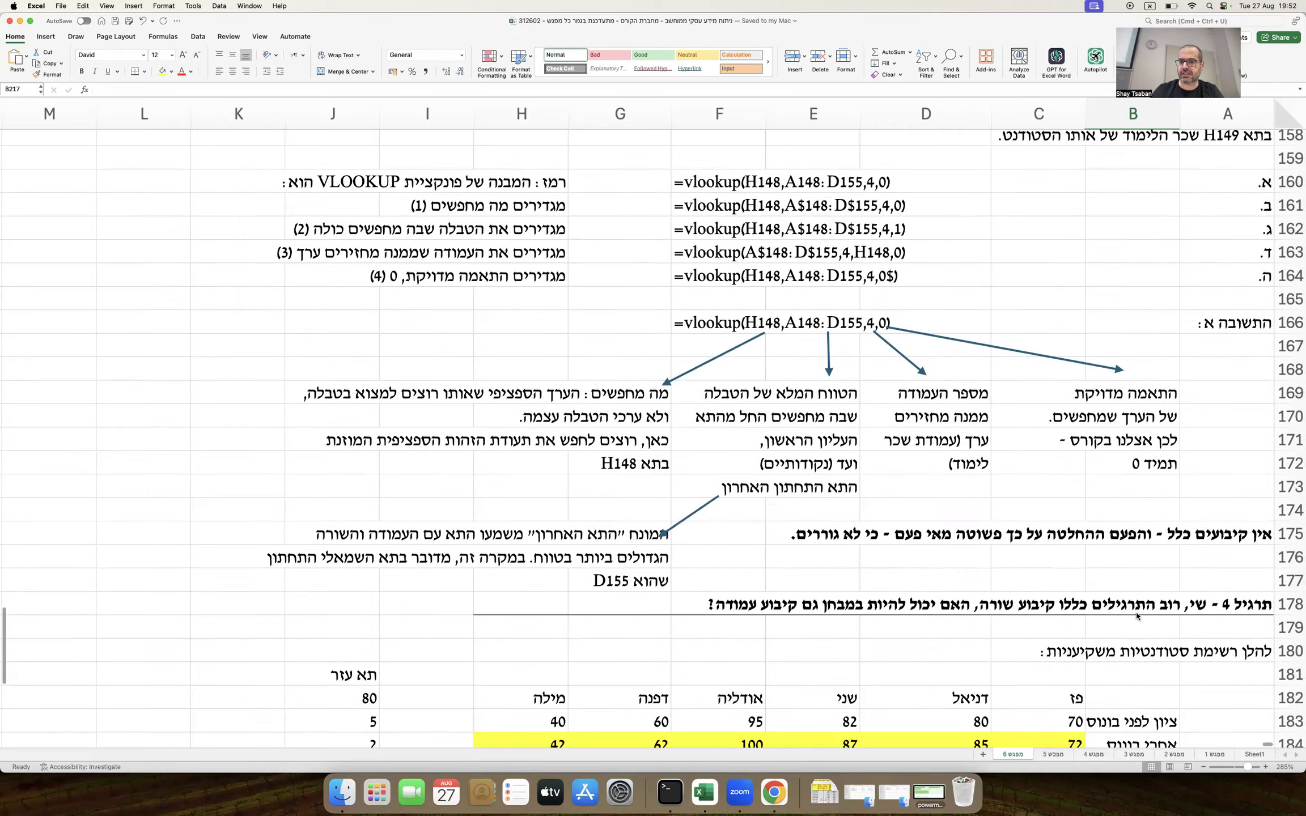
scroll(1137, 617, "up", 20)
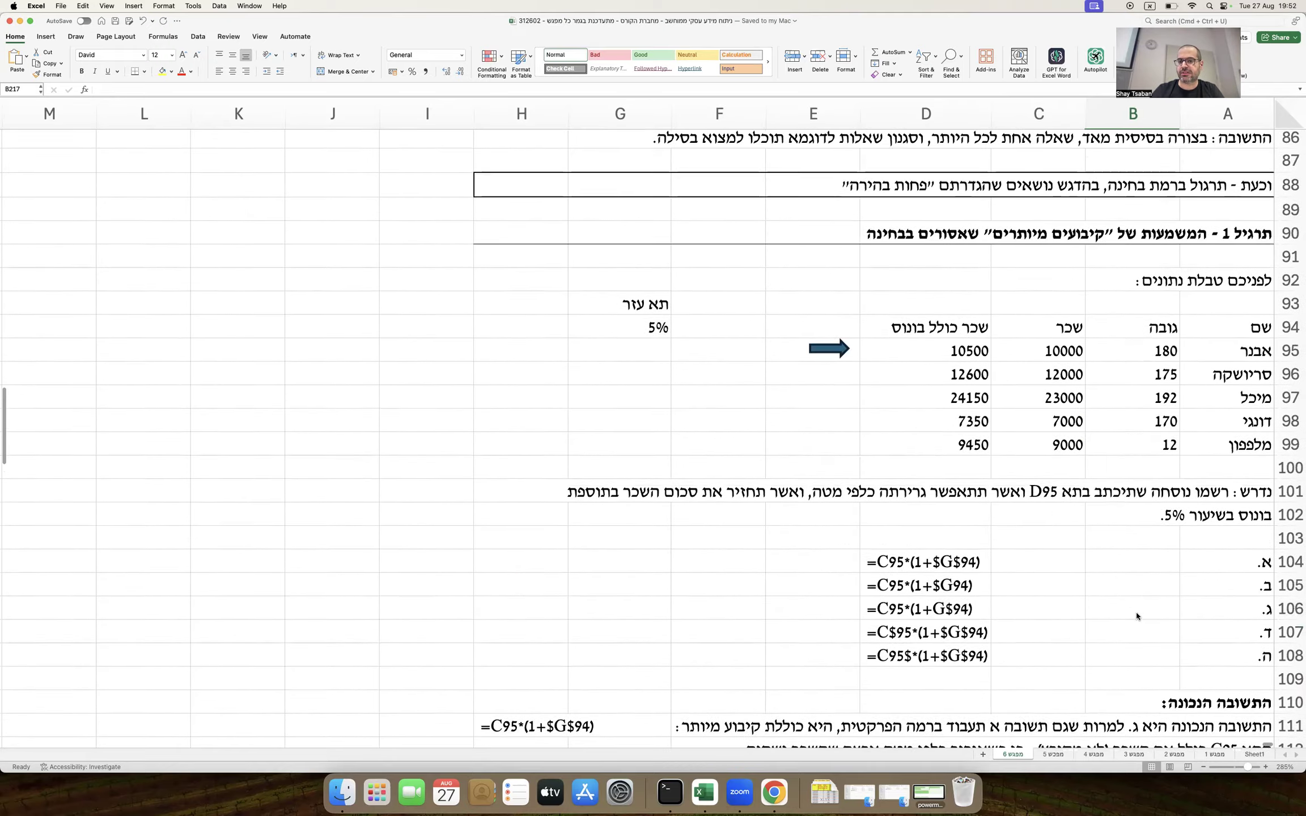
scroll(1137, 616, "down", 20)
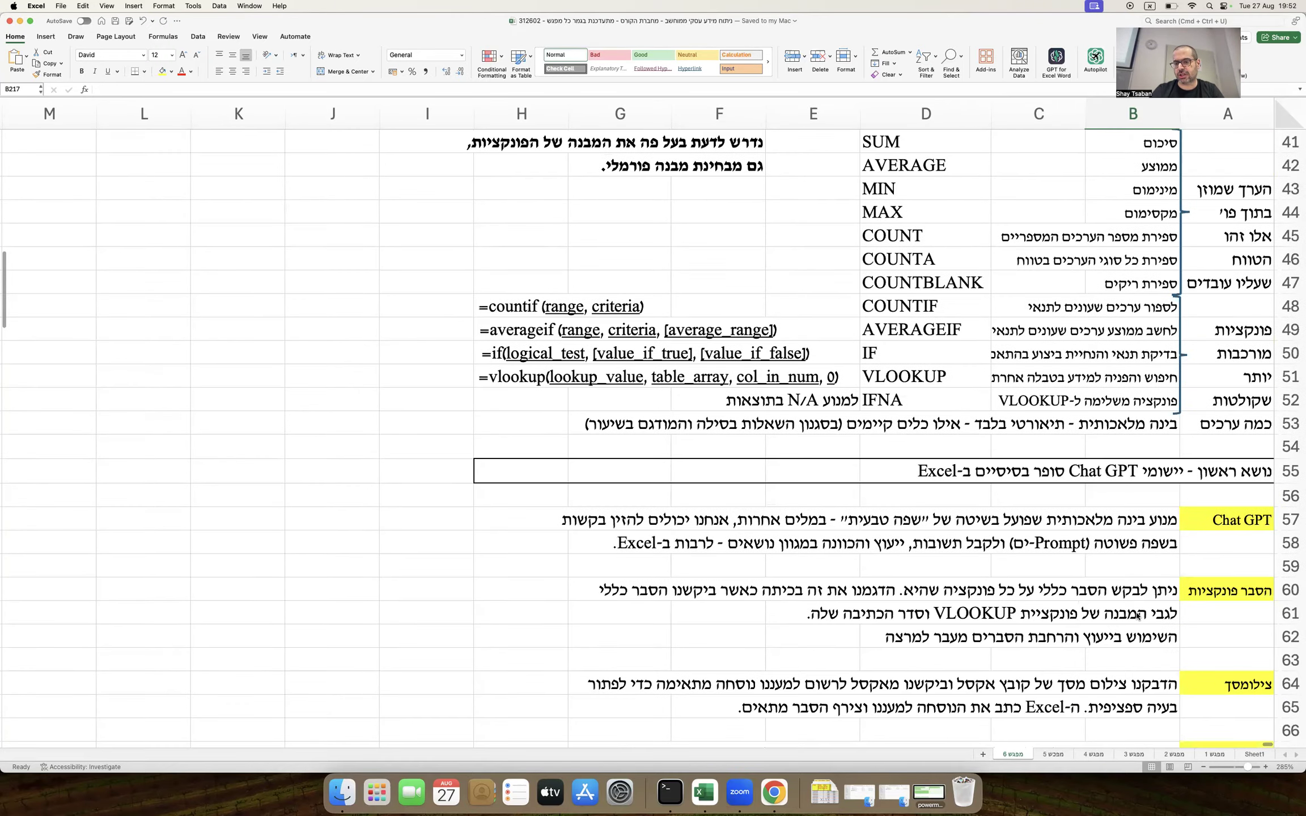
scroll(1137, 617, "down", 20)
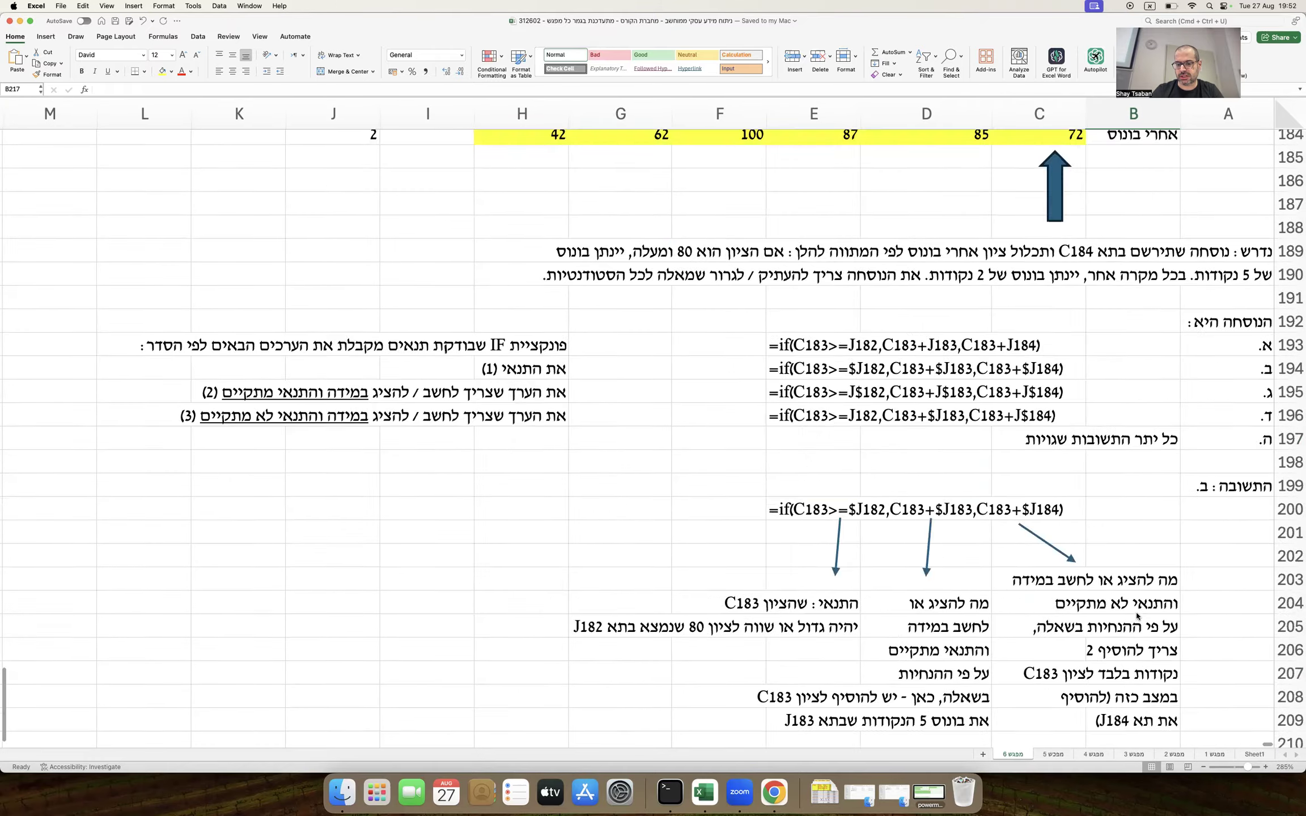
scroll(1137, 616, "up", 20)
scroll(1137, 617, "up", 20)
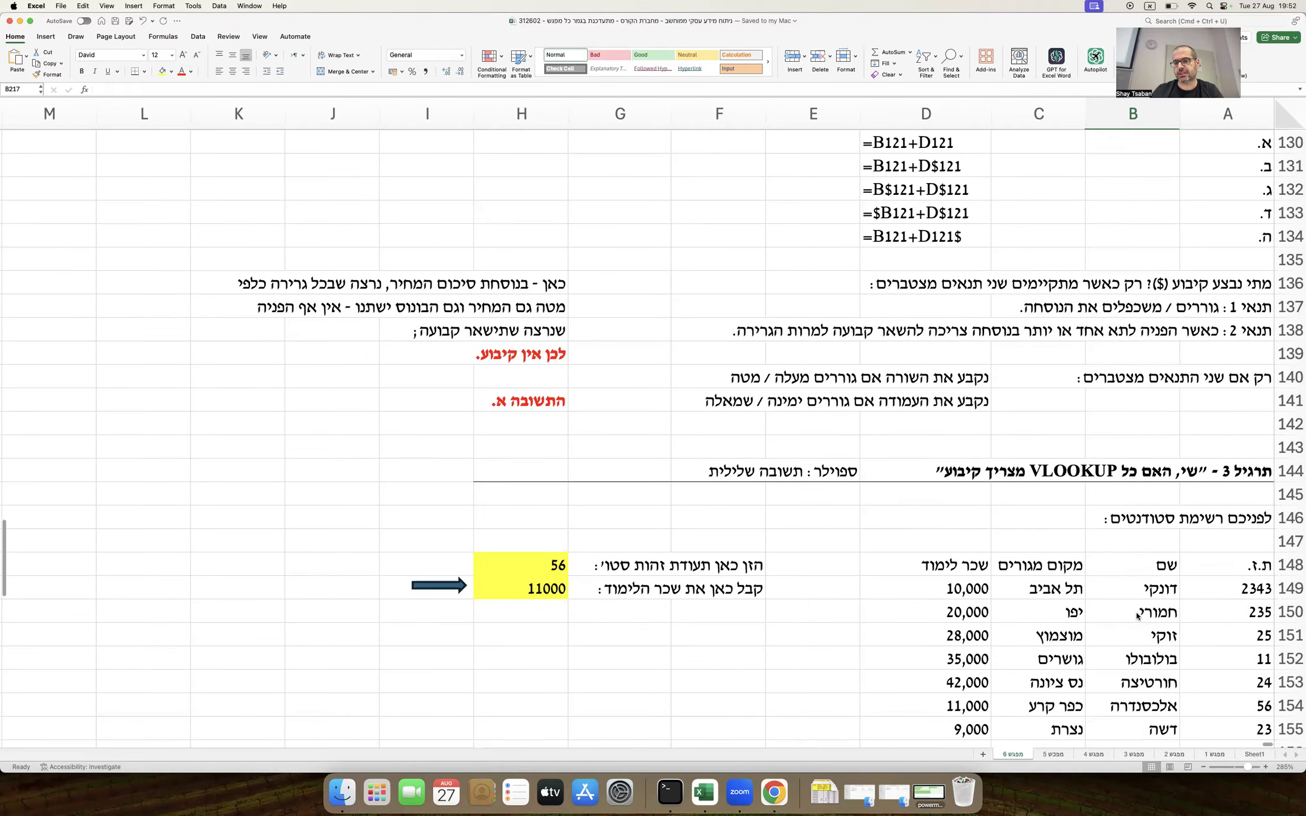
scroll(1137, 616, "up", 20)
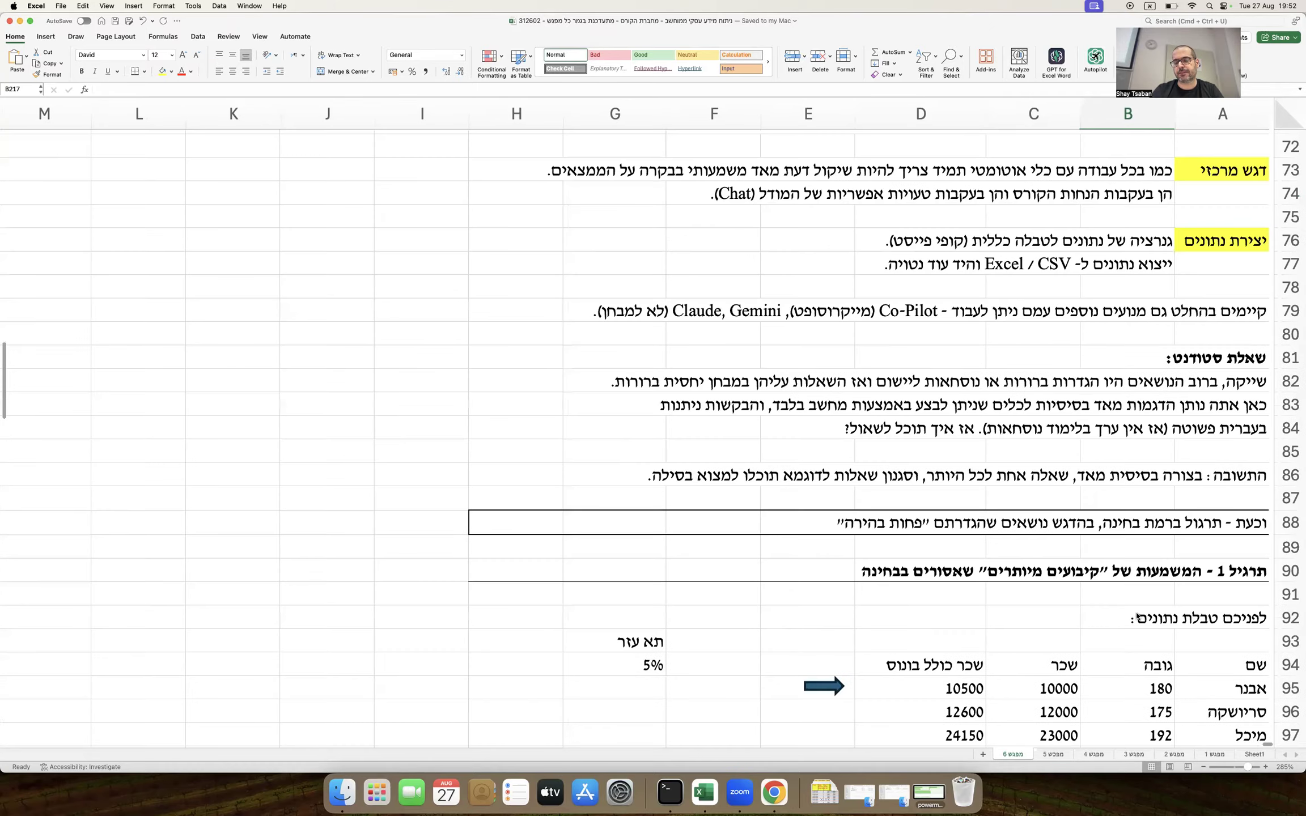
left_click(1087, 299)
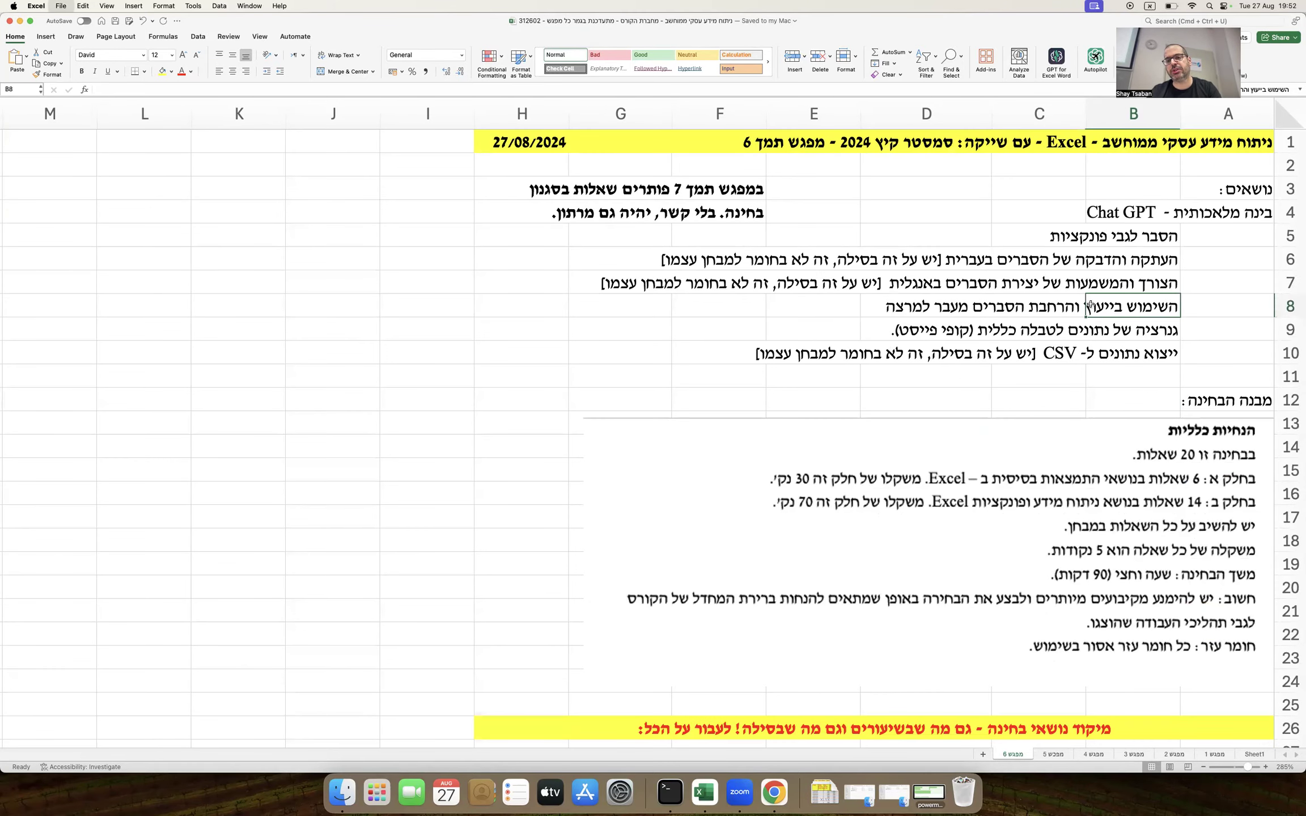
scroll(991, 344, "down", 3)
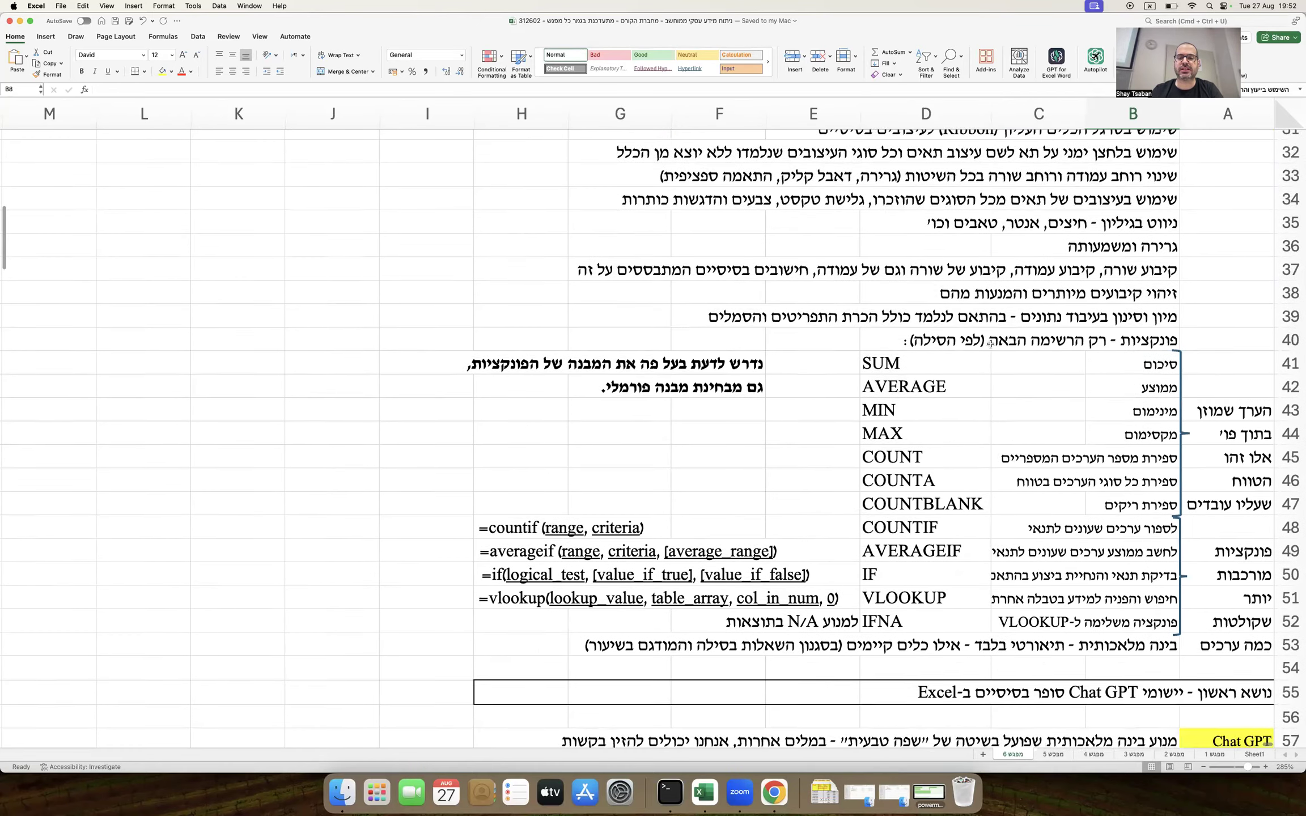
left_click(758, 386)
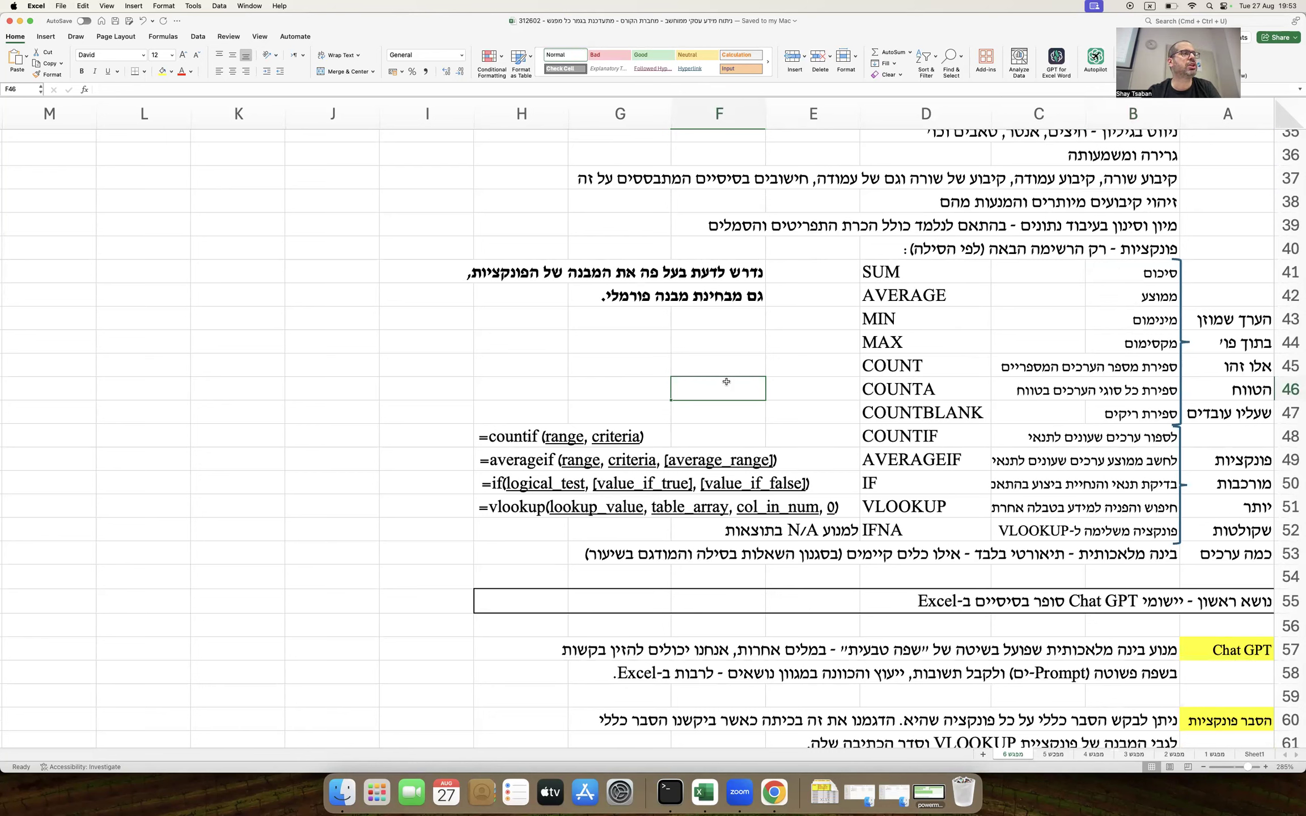
scroll(726, 382, "down", 20)
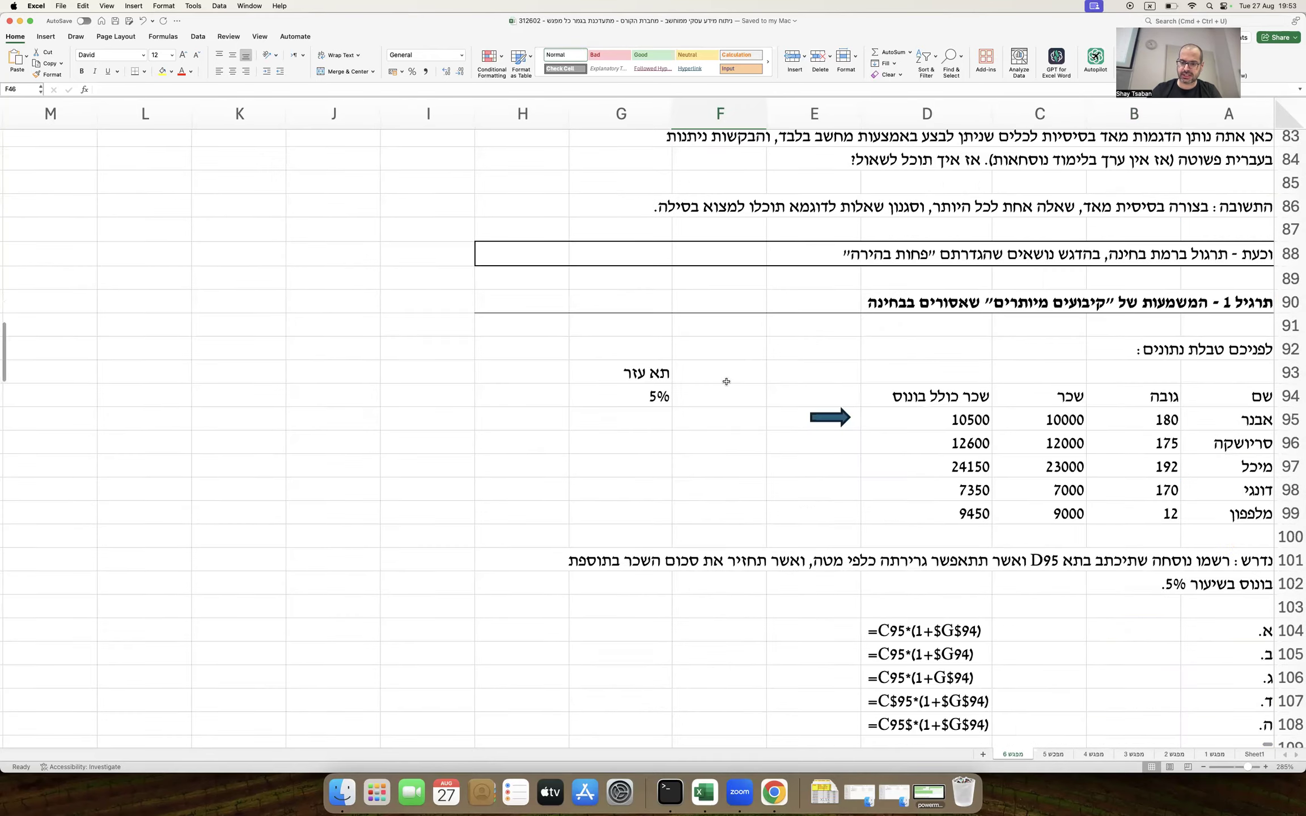
scroll(726, 381, "down", 20)
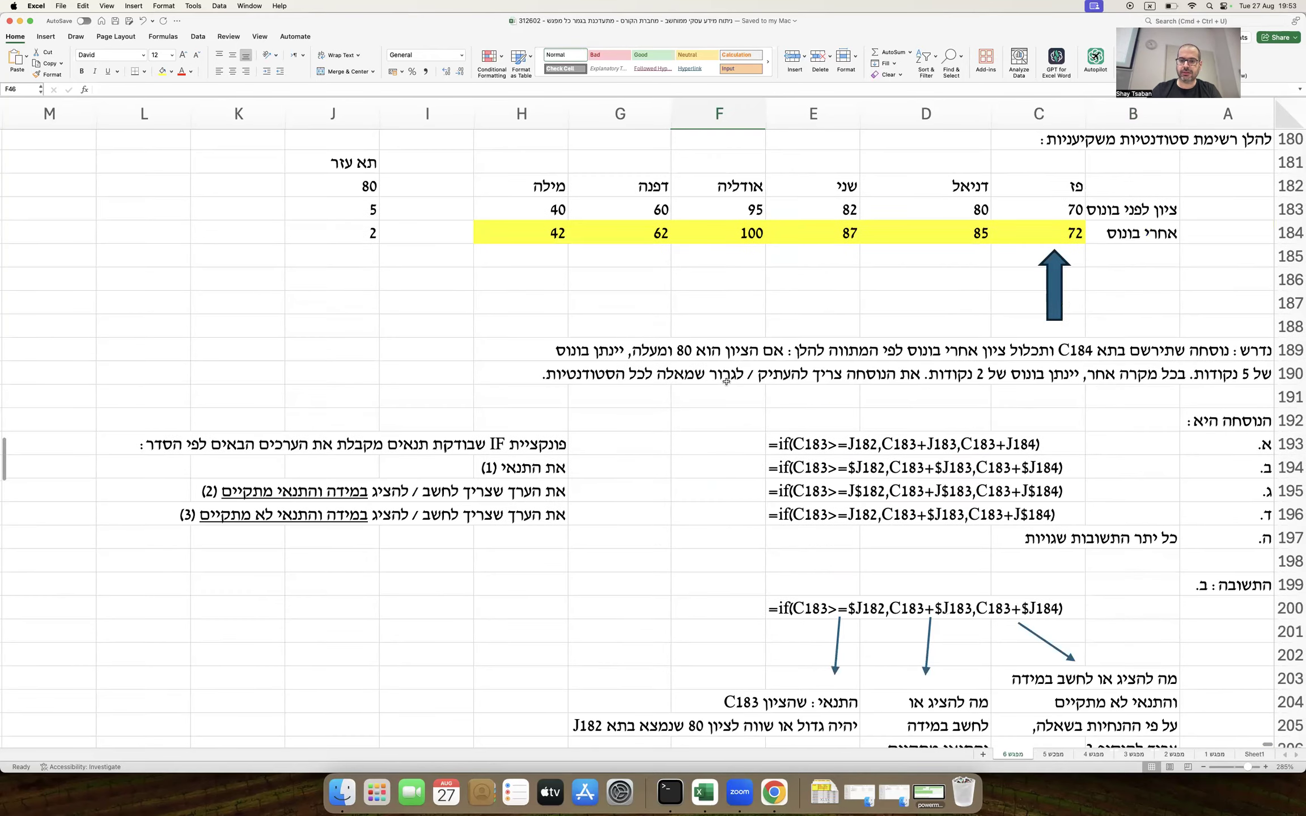
scroll(726, 382, "up", 6)
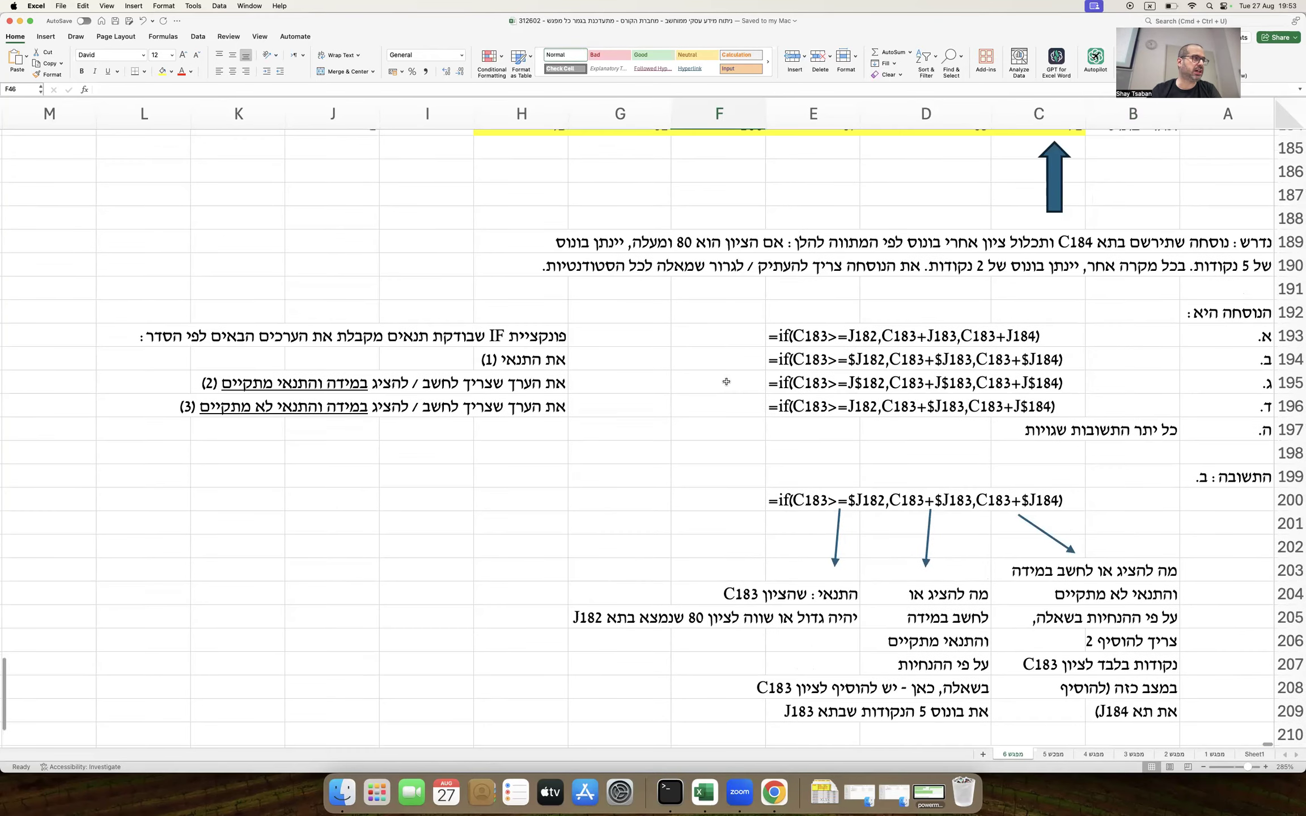
scroll(727, 382, "up", 3)
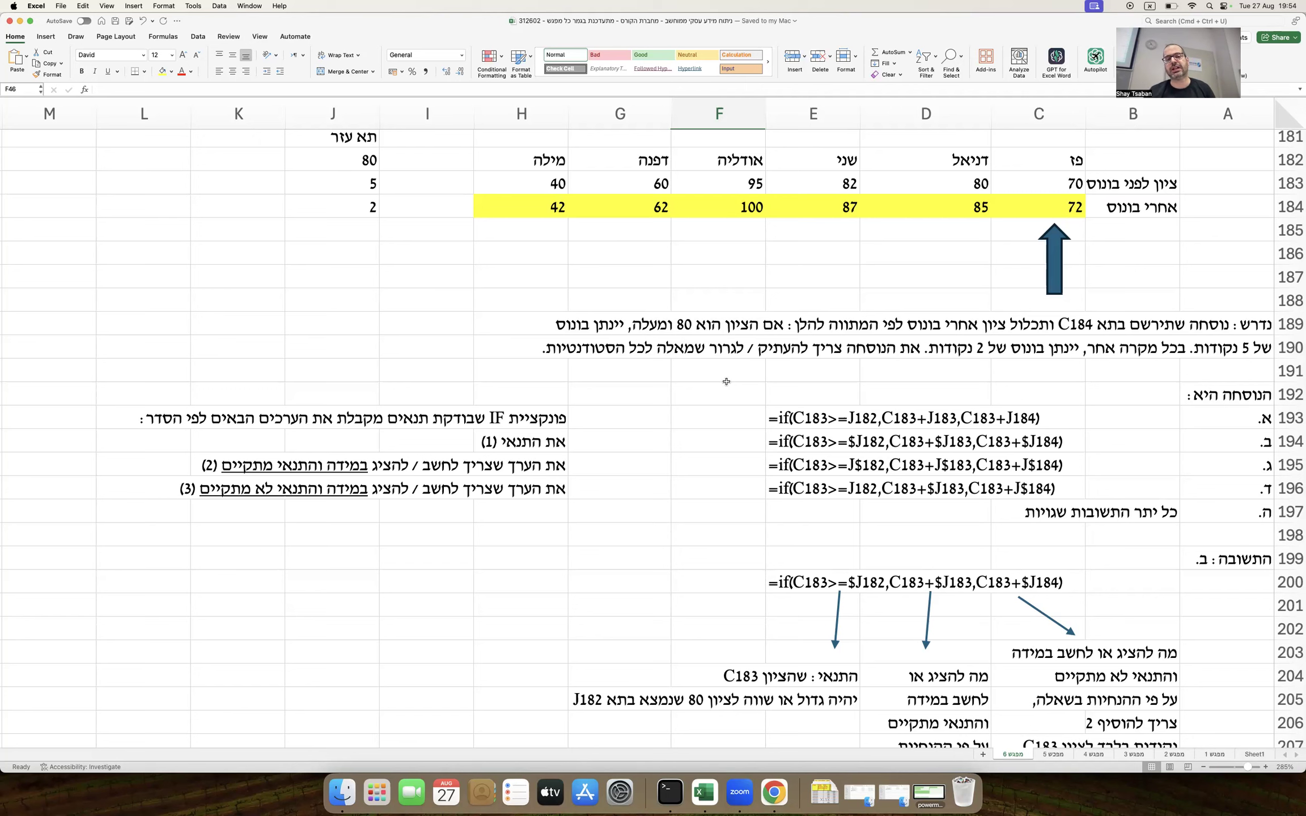
left_click(402, 248)
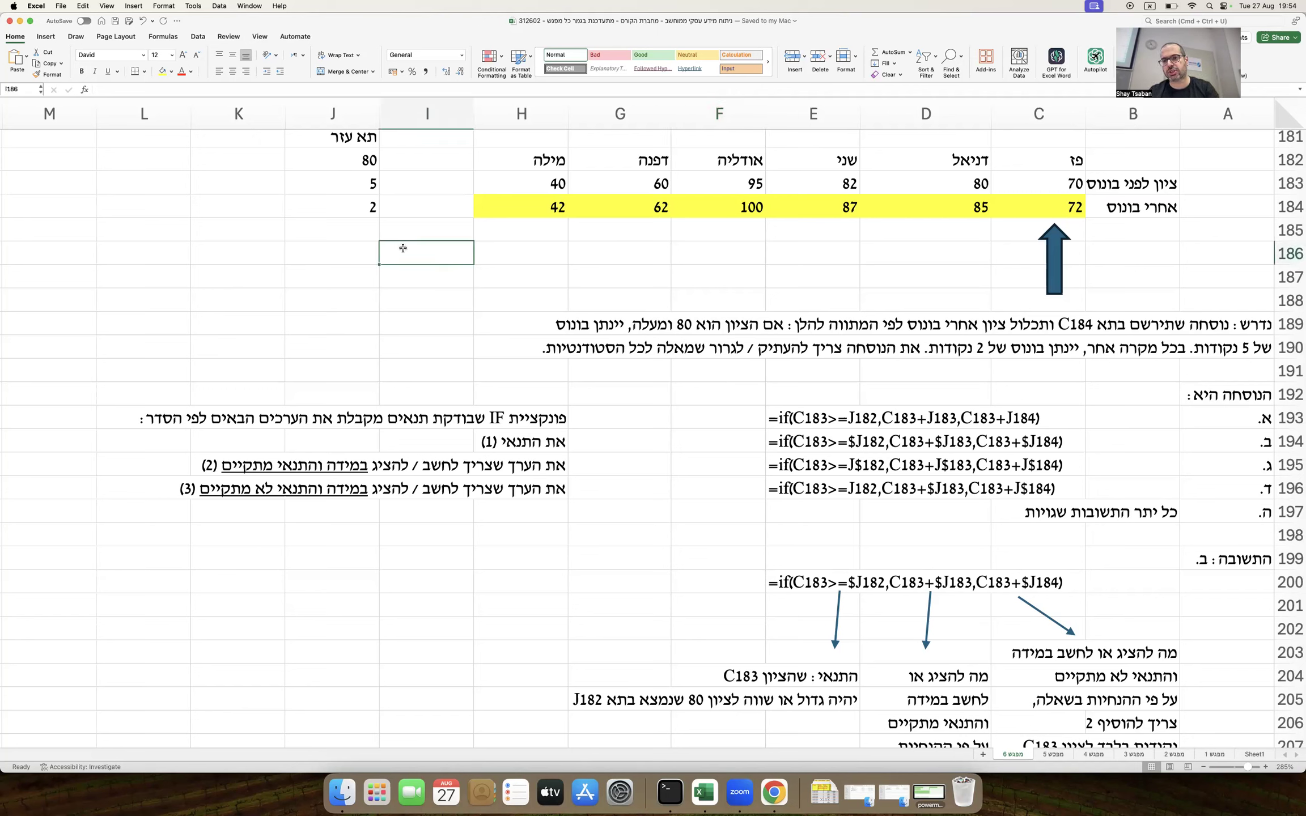